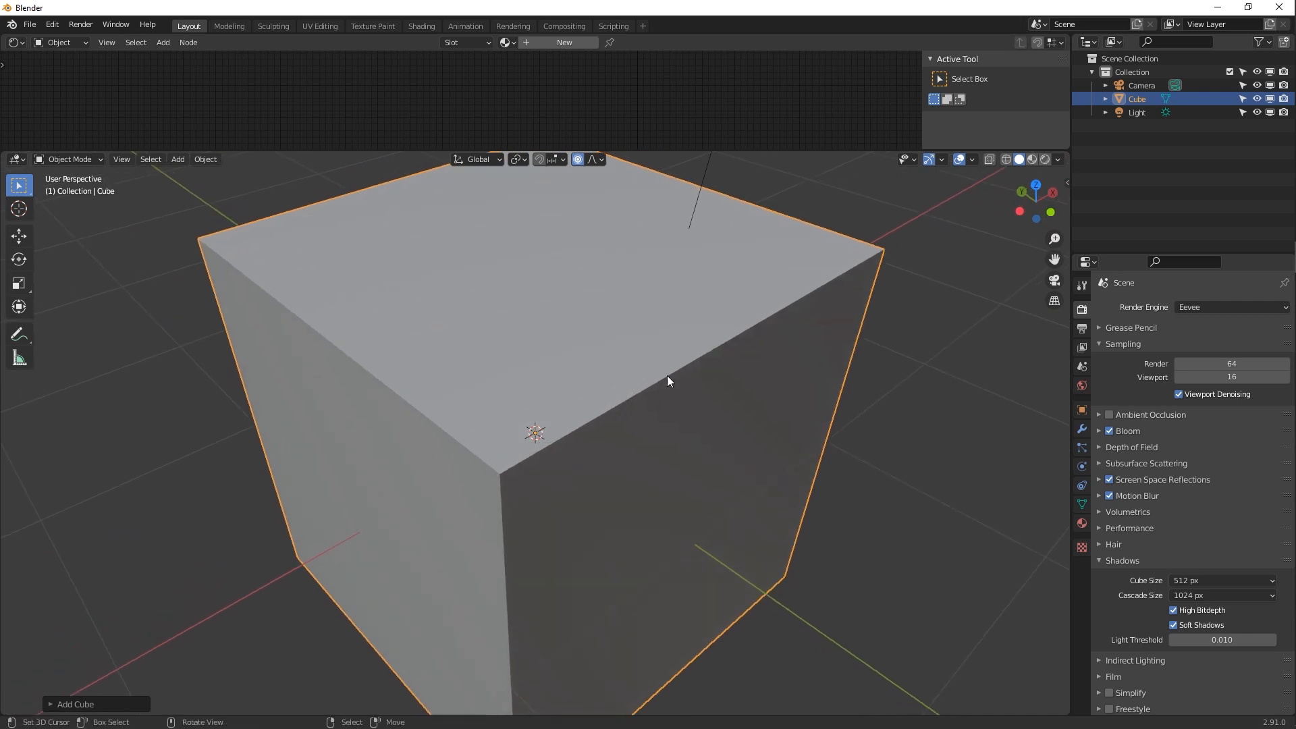
Add a new material to the selected cube
{"action": "scroll", "coordinate": [1002, 448], "scroll_direction": "down", "scroll_amount": 3}
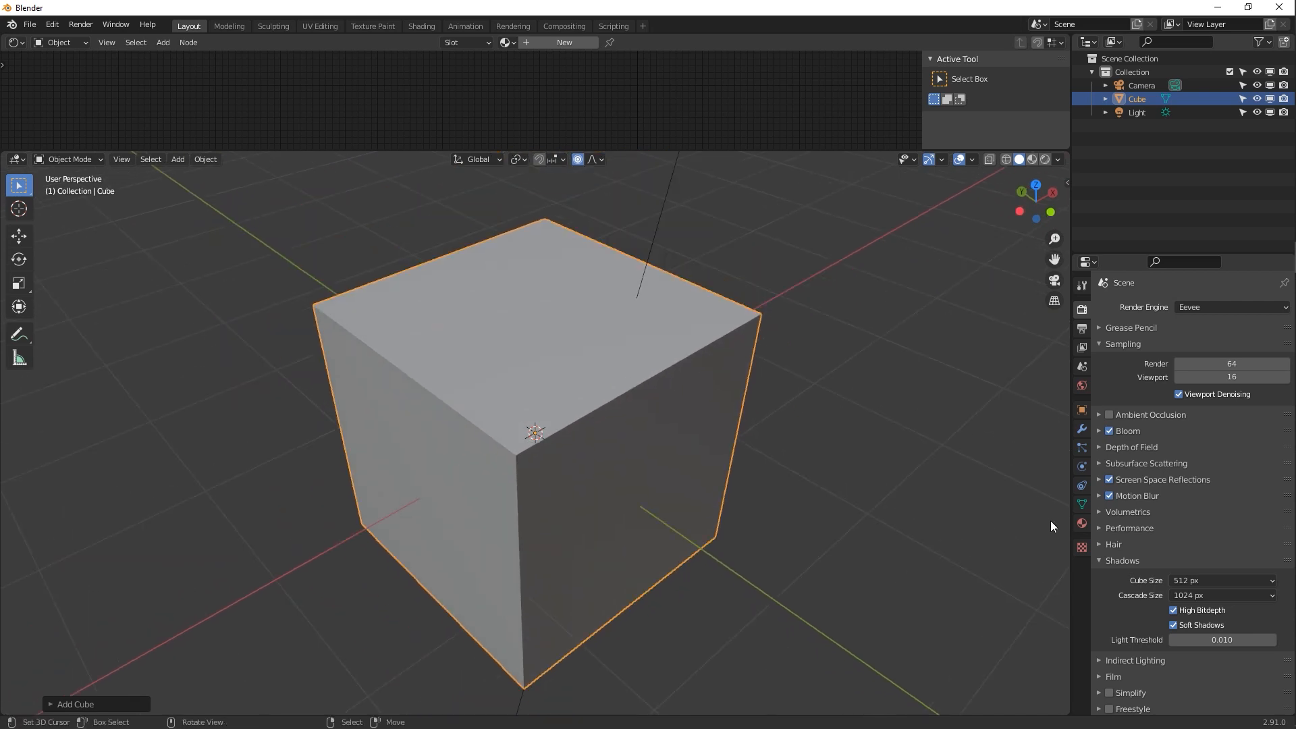
{"action": "left_click", "coordinate": [1081, 523]}
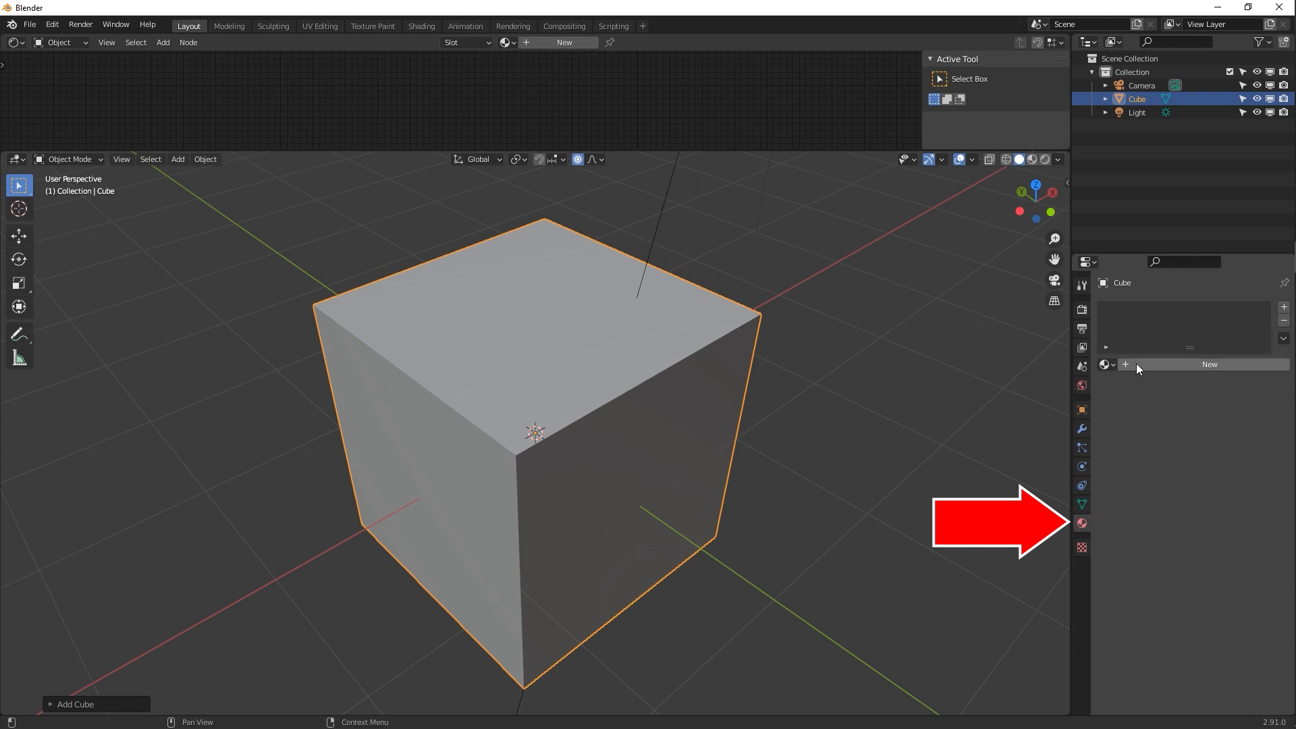
{"action": "left_click", "coordinate": [1168, 363]}
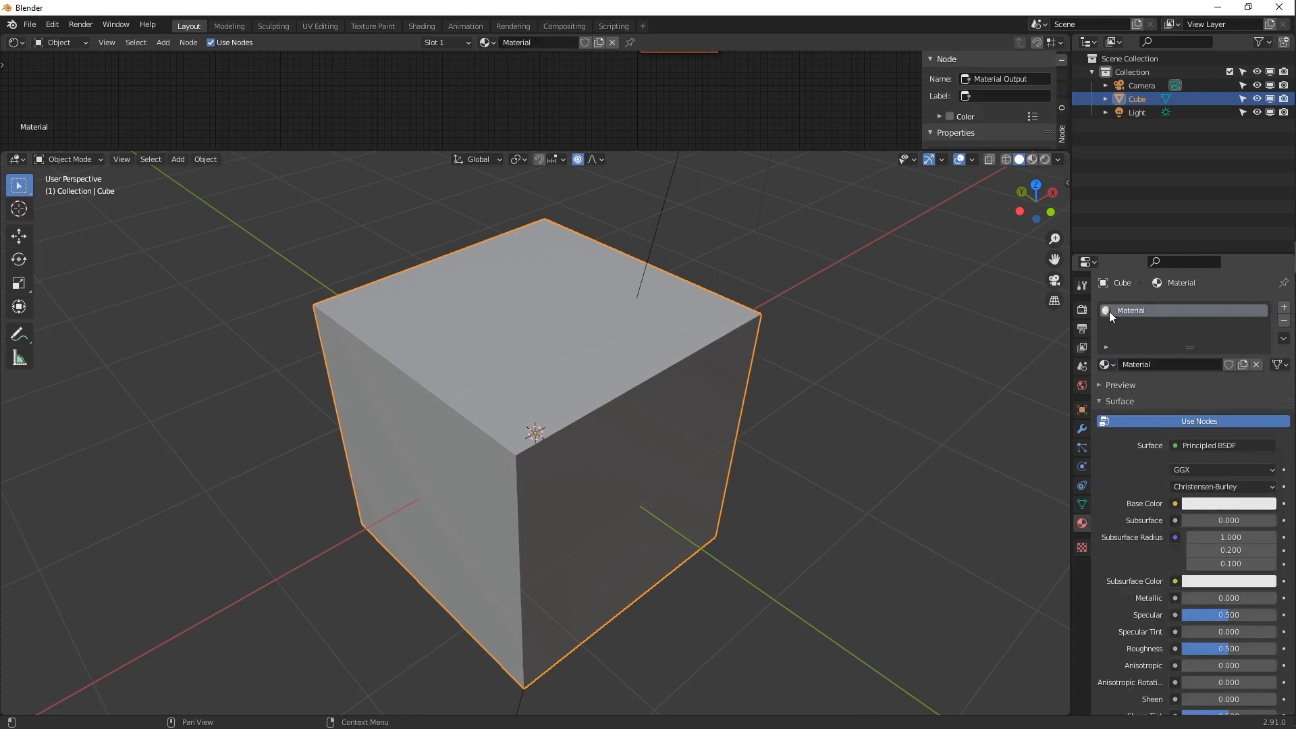
{"action": "middle_click_drag", "start_coordinate": [533, 434], "coordinate": [487, 403]}
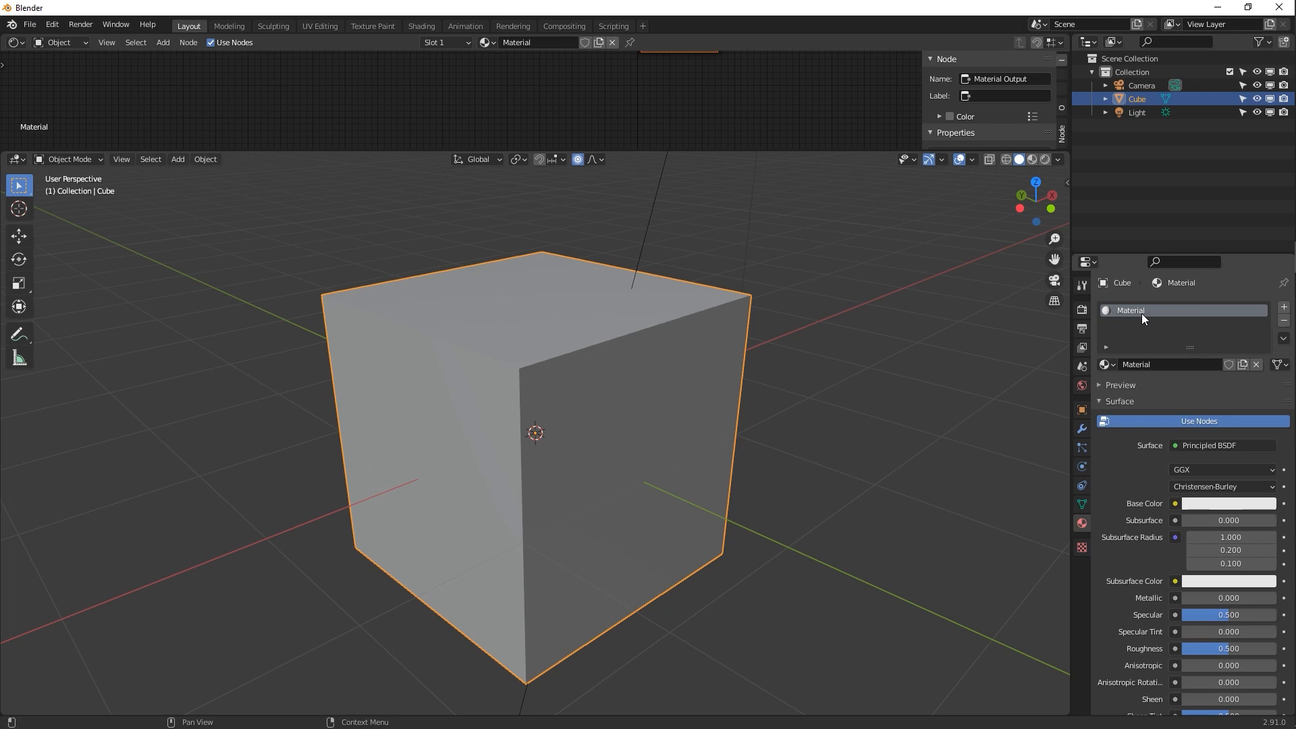
Enlarge the properties area and set the material's base color to blue
{"action": "left_click_drag", "start_coordinate": [1147, 253], "coordinate": [1147, 170]}
{"action": "left_click", "coordinate": [1192, 419]}
{"action": "left_click_drag", "start_coordinate": [1185, 309], "coordinate": [1177, 266]}
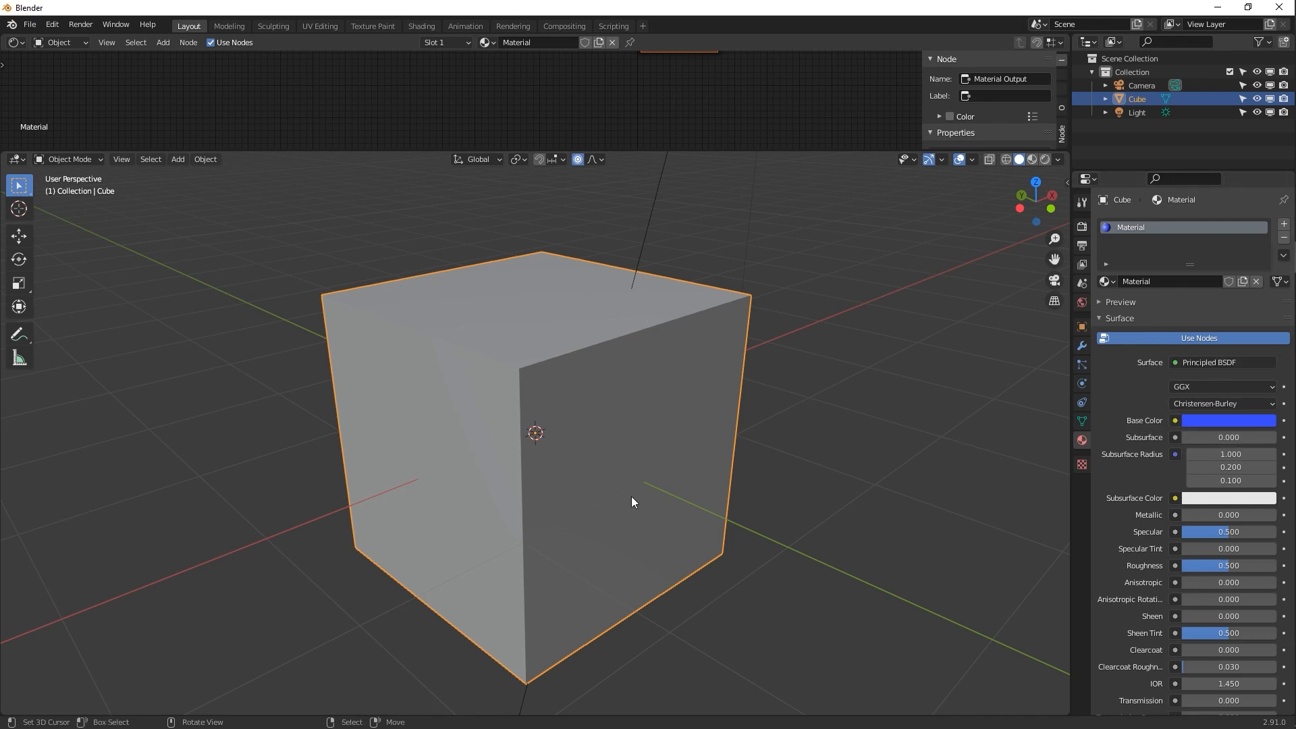
{"action": "middle_click_drag", "start_coordinate": [606, 358], "coordinate": [558, 385]}
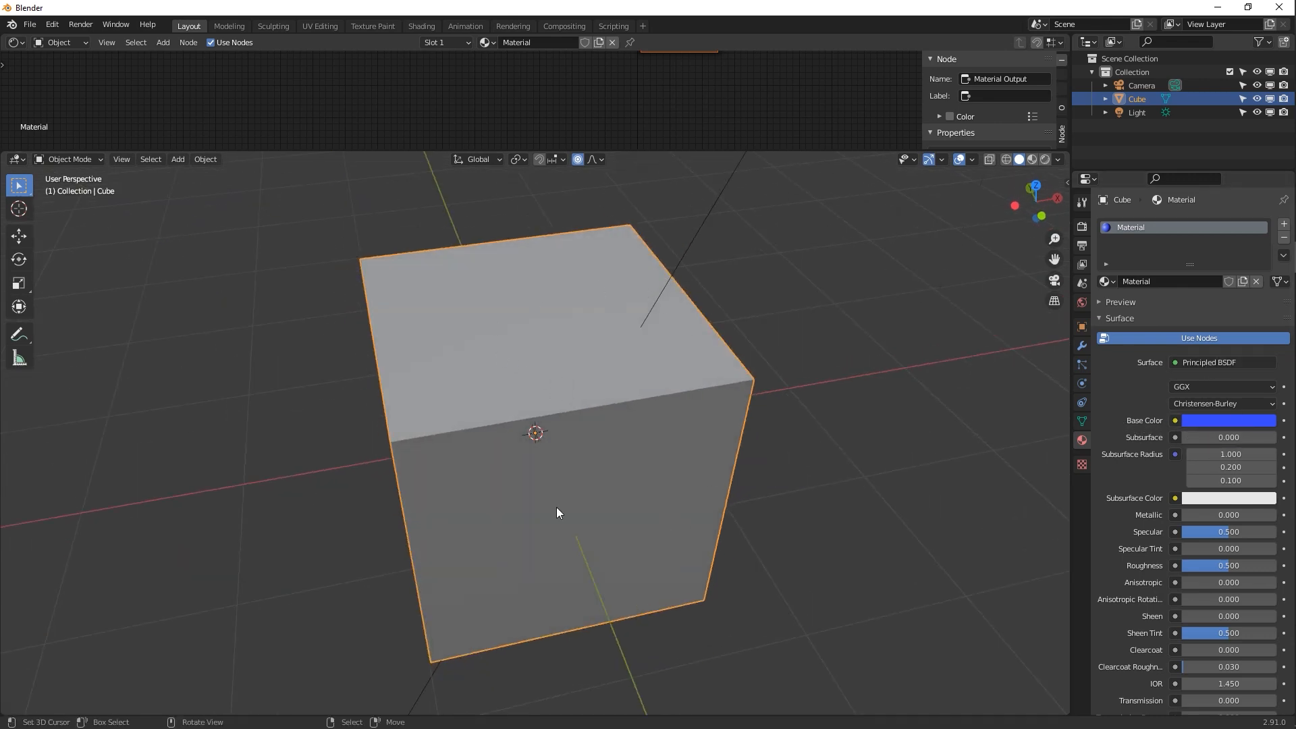
Compare the cube in Material Preview and Rendered shading, ending in Material Preview
{"action": "left_click", "coordinate": [1032, 160]}
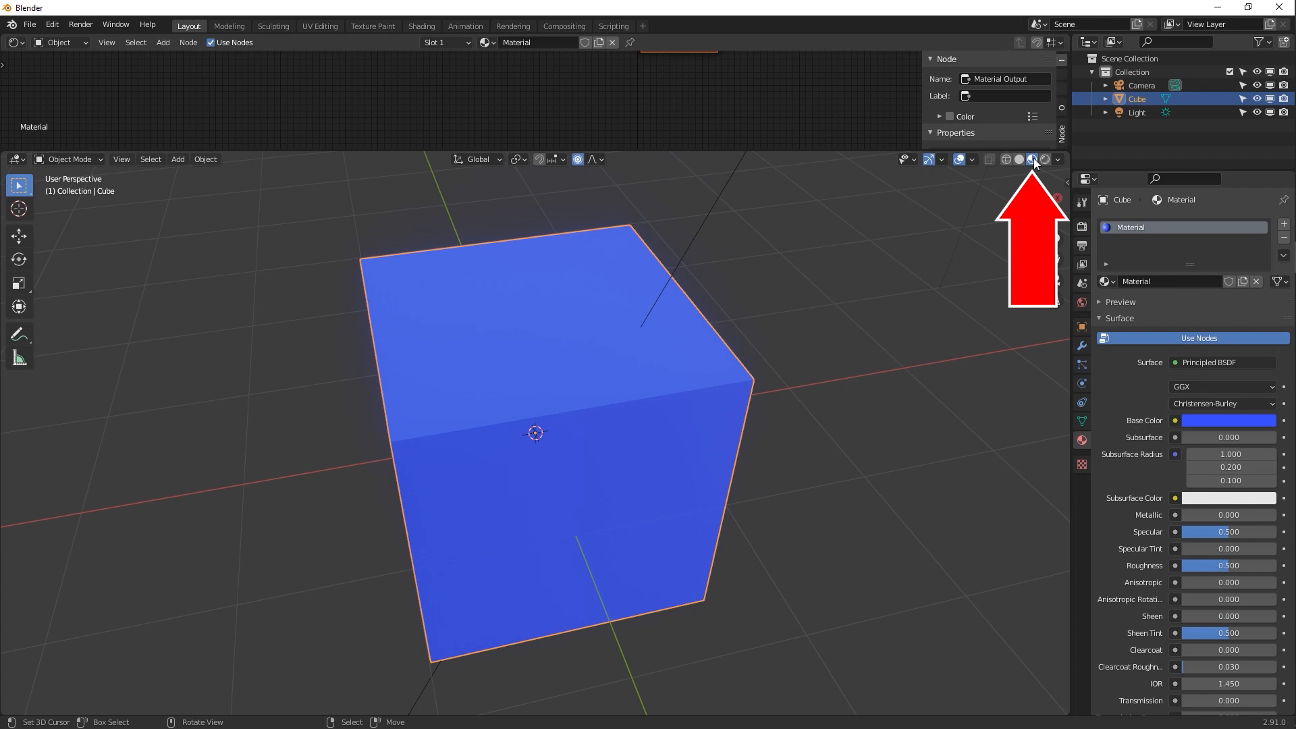
{"action": "mouse_move", "coordinate": [878, 270]}
{"action": "middle_mouse_down"}
{"action": "mouse_move", "coordinate": [780, 328]}
{"action": "mouse_move", "coordinate": [1018, 177]}
{"action": "middle_mouse_up"}
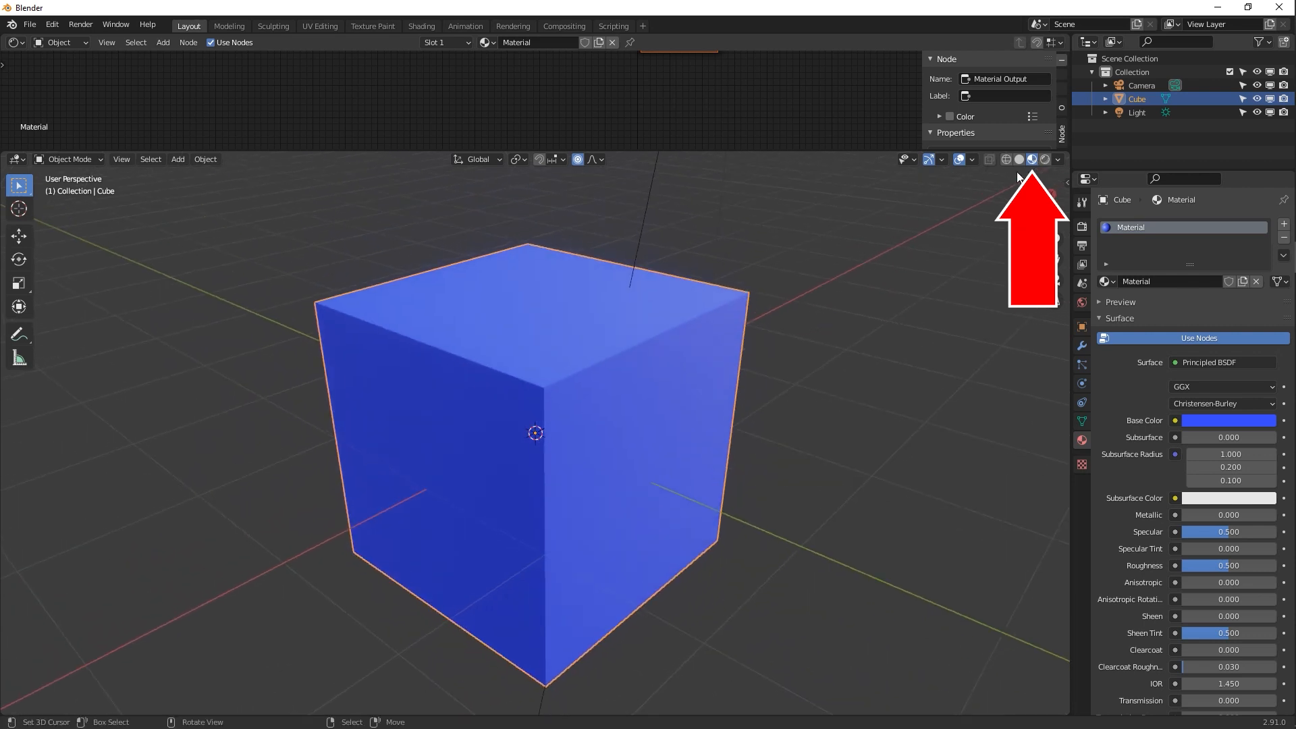
{"action": "left_click", "coordinate": [1045, 159]}
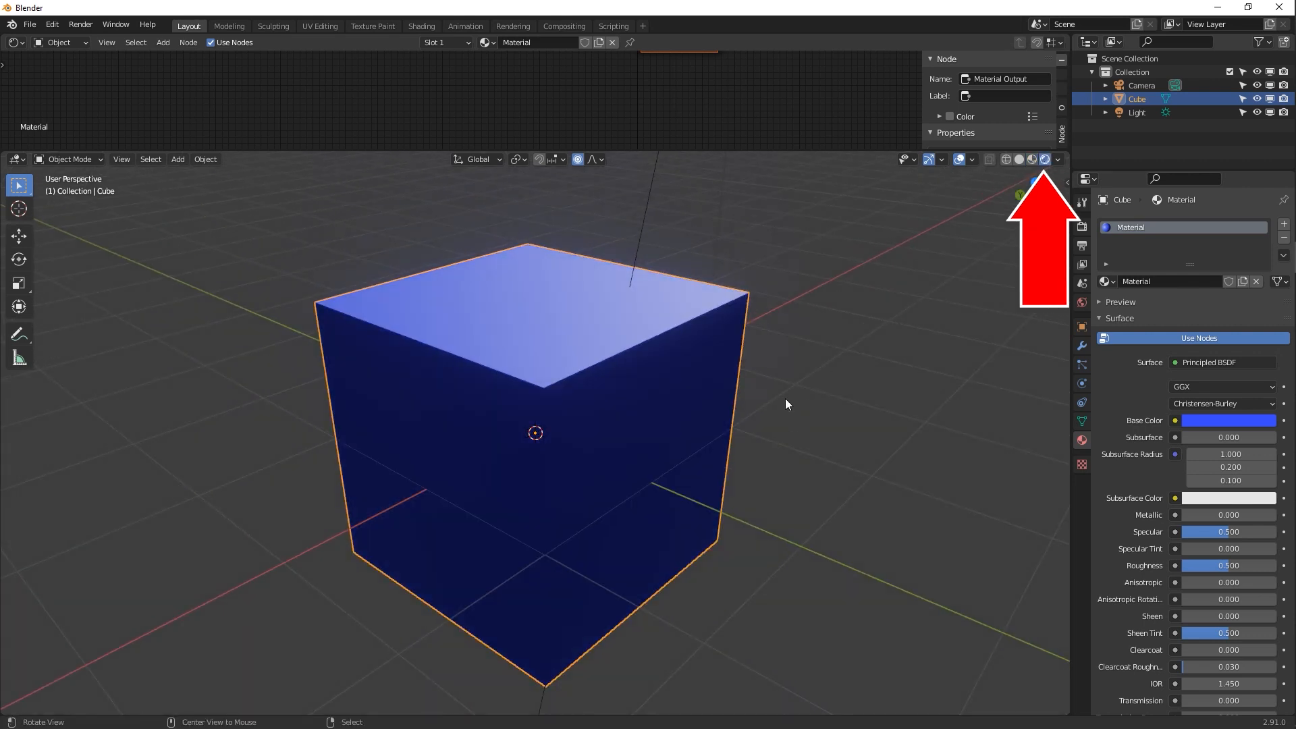
{"action": "middle_click_drag", "start_coordinate": [785, 404], "coordinate": [742, 402]}
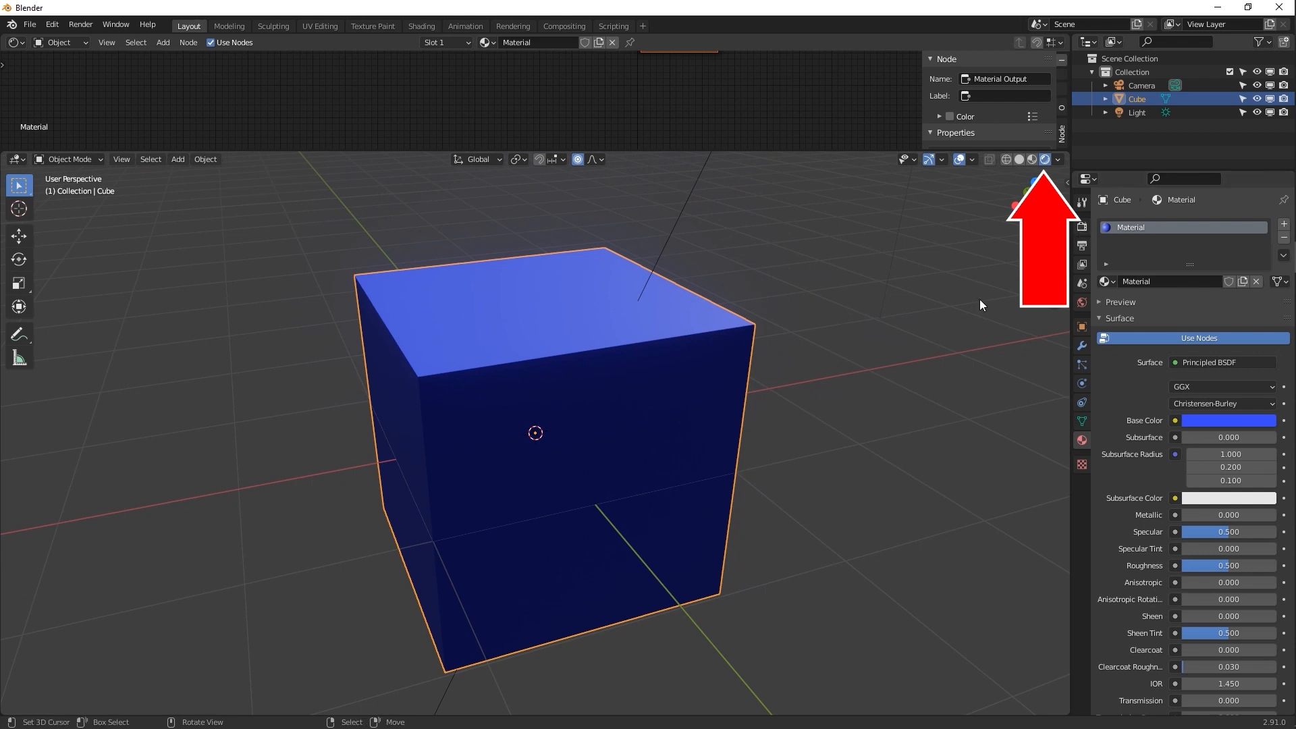
{"action": "left_click", "coordinate": [1033, 160]}
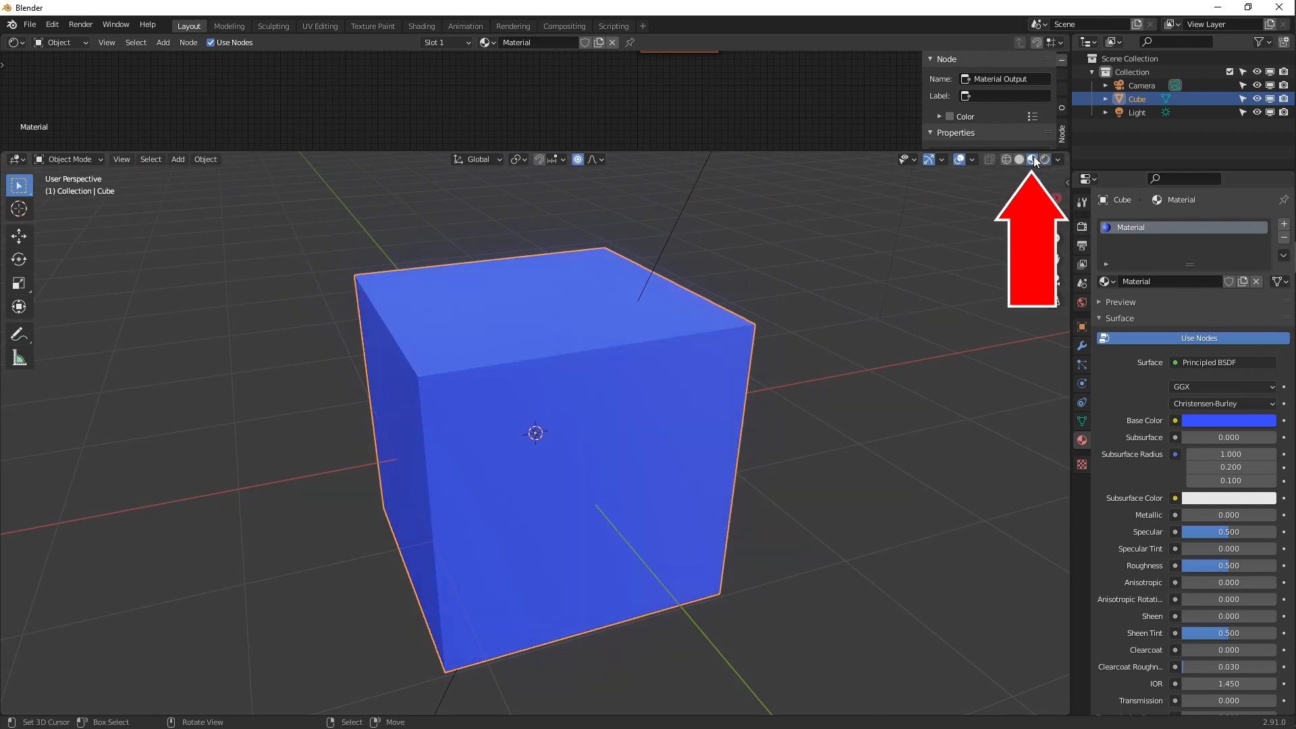
{"action": "middle_click_drag", "start_coordinate": [783, 300], "coordinate": [814, 309]}
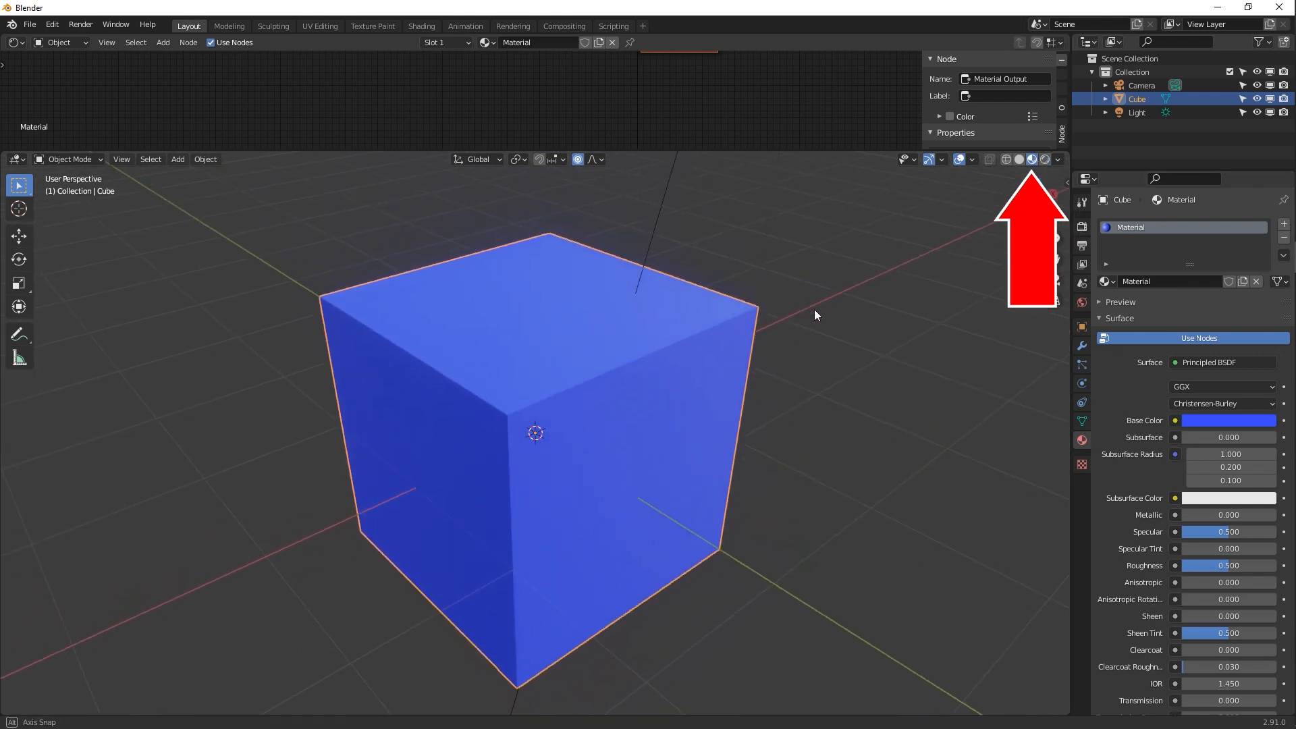
Set the material's base color to lime green, its metallic value to 1.000 and its roughness to 0.082
{"action": "left_click", "coordinate": [1208, 420]}
{"action": "left_click_drag", "start_coordinate": [1218, 311], "coordinate": [1168, 281]}
{"action": "left_click_drag", "start_coordinate": [1210, 515], "coordinate": [1283, 515]}
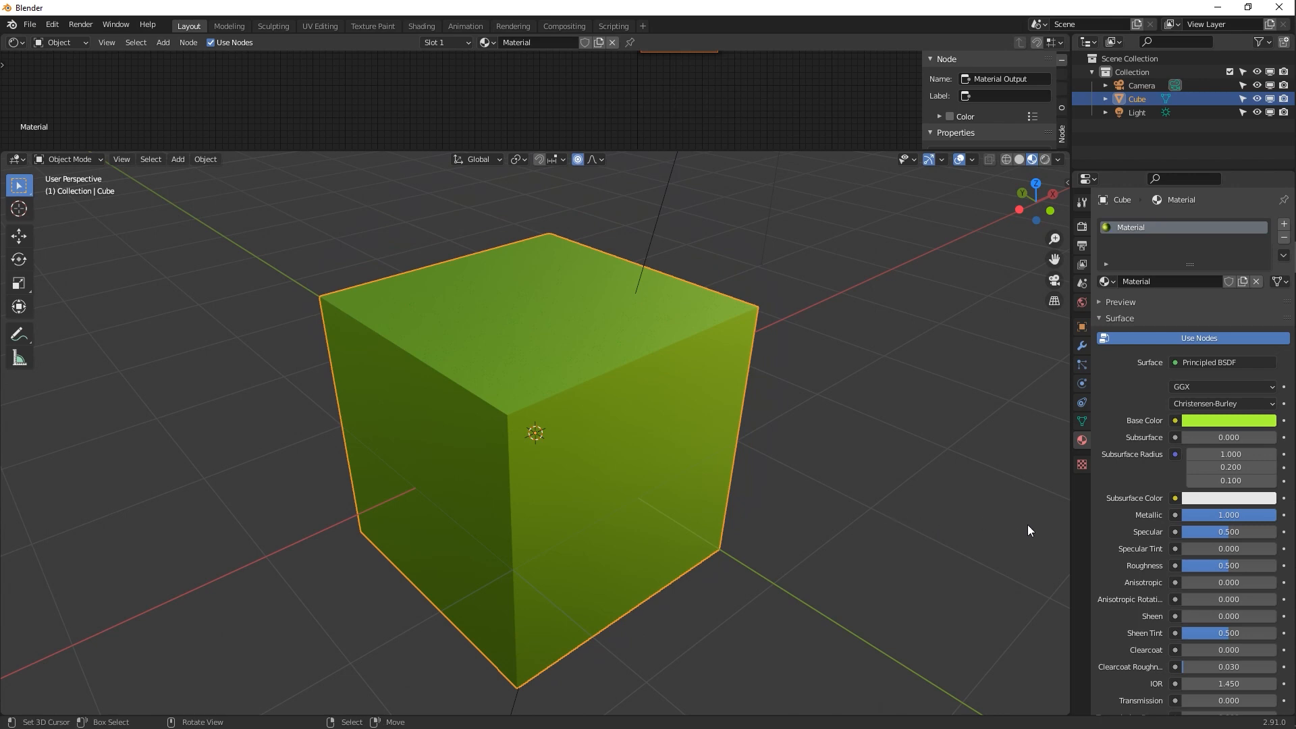
{"action": "mouse_move", "coordinate": [1030, 529]}
{"action": "middle_mouse_down"}
{"action": "mouse_move", "coordinate": [767, 506]}
{"action": "mouse_move", "coordinate": [831, 448]}
{"action": "mouse_move", "coordinate": [787, 404]}
{"action": "mouse_move", "coordinate": [801, 408]}
{"action": "mouse_move", "coordinate": [786, 480]}
{"action": "middle_mouse_up"}
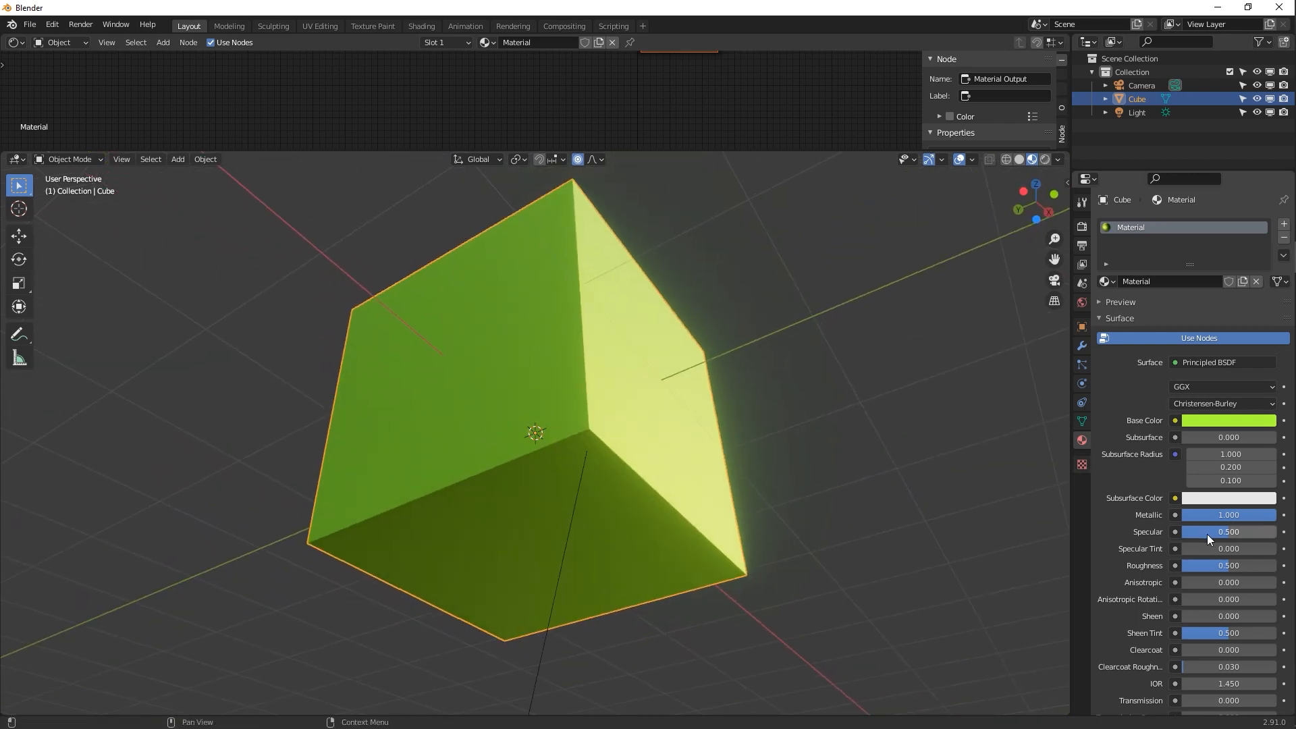
{"action": "left_click_drag", "start_coordinate": [1241, 566], "coordinate": [1188, 566]}
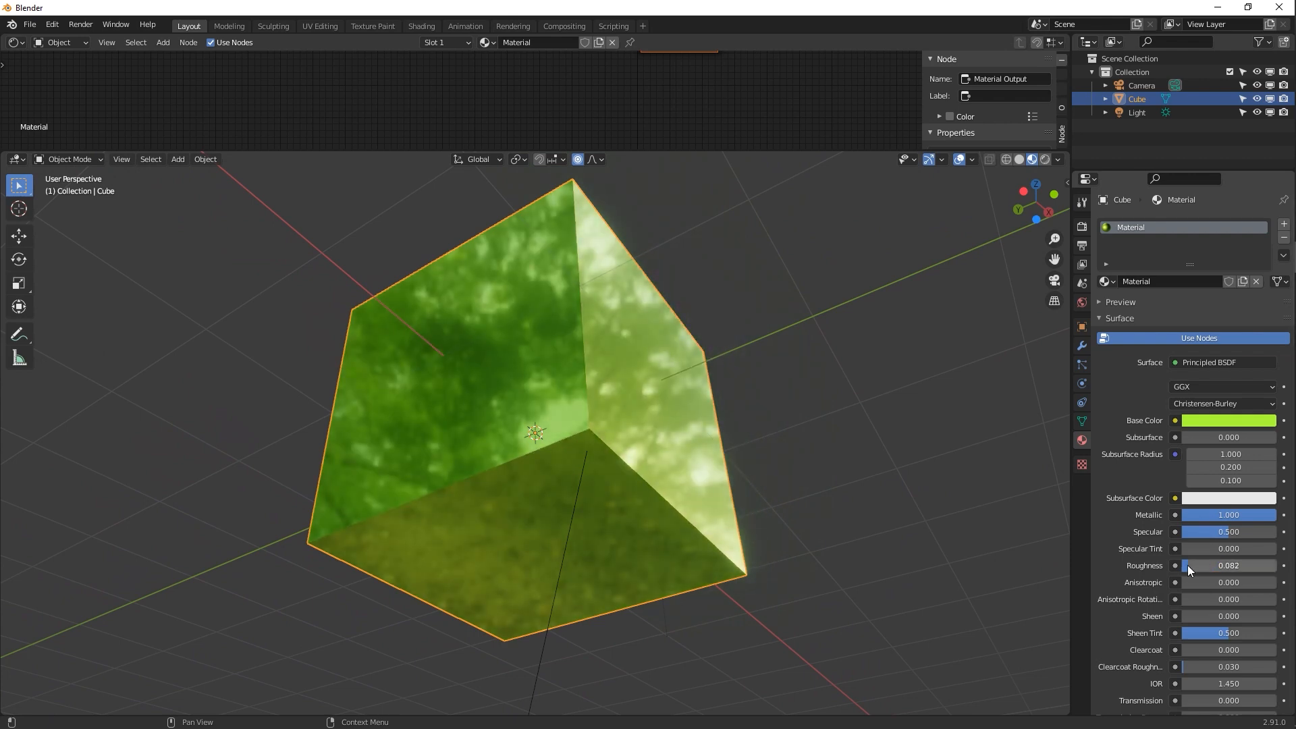
{"action": "middle_click_drag", "start_coordinate": [756, 519], "coordinate": [638, 567]}
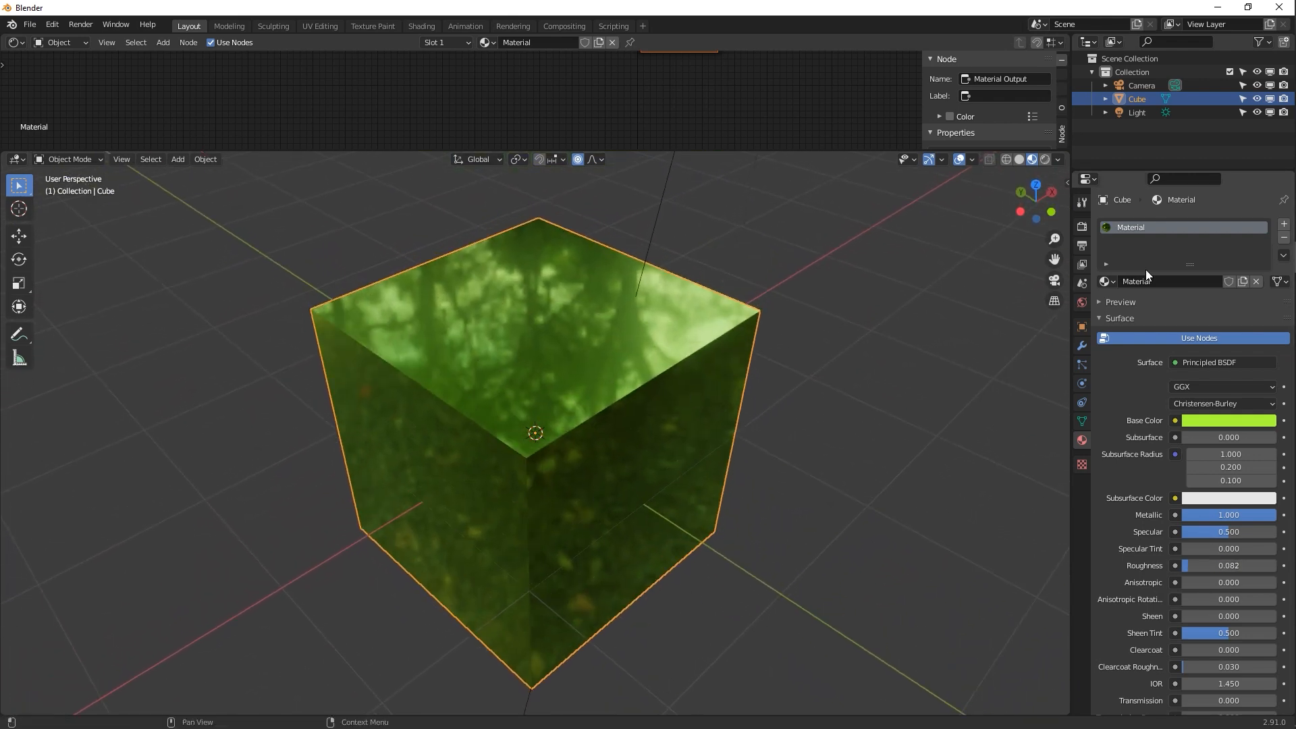
Rename the cube's material as Cube
{"action": "left_click", "coordinate": [1165, 280]}
{"action": "type", "text": "cube"}
{"action": "key", "text": "Return"}
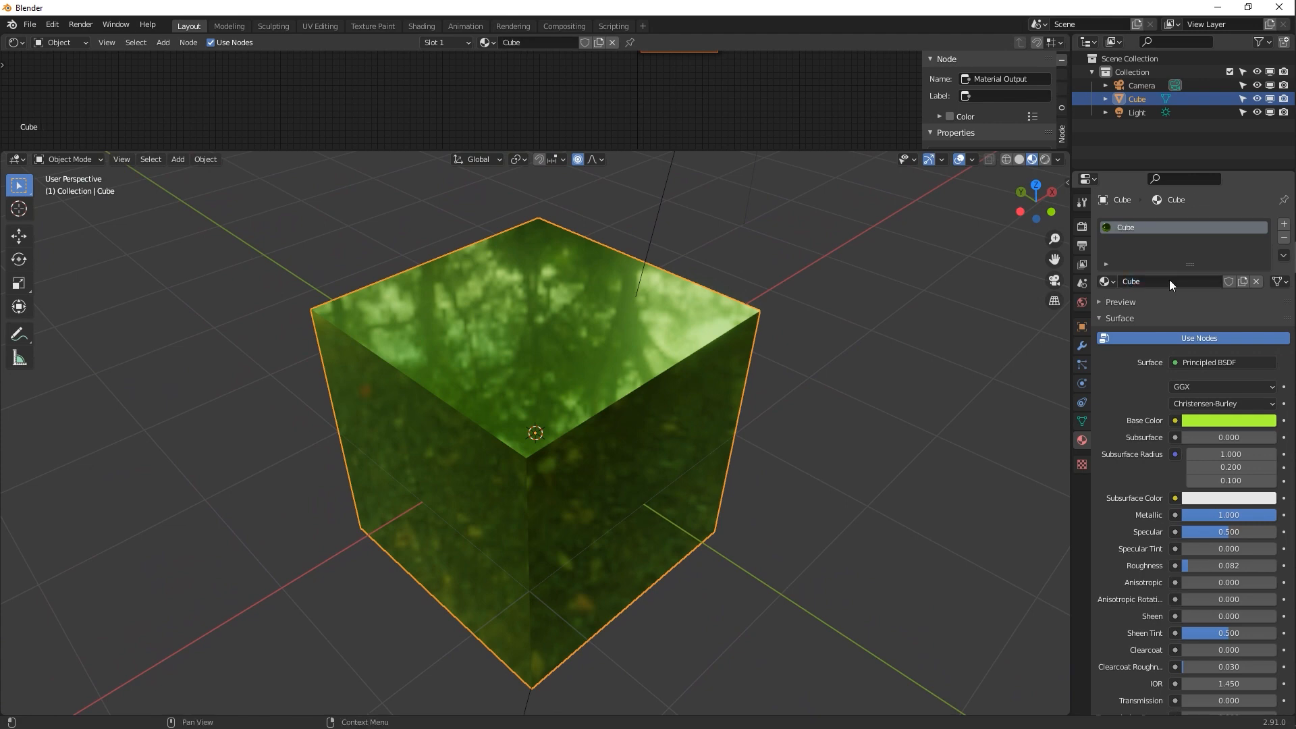
Add a second material slot with a new material and give it a blue base color with hue 0.671 and saturation 1.000
{"action": "left_click", "coordinate": [1283, 228]}
{"action": "left_click", "coordinate": [1189, 308]}
{"action": "left_click", "coordinate": [1221, 447]}
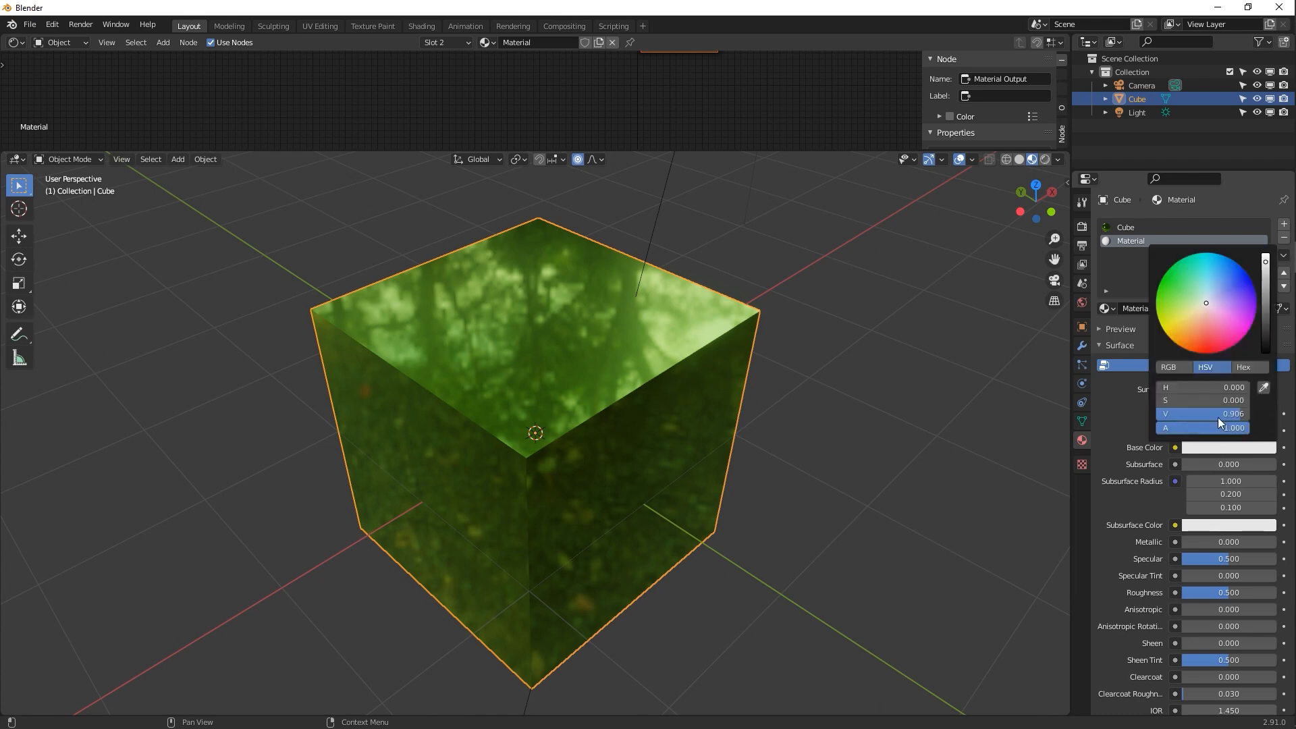
{"action": "mouse_move", "coordinate": [1206, 303]}
{"action": "left_mouse_down"}
{"action": "mouse_move", "coordinate": [1193, 316]}
{"action": "mouse_move", "coordinate": [1156, 300]}
{"action": "mouse_move", "coordinate": [1166, 274]}
{"action": "mouse_move", "coordinate": [1250, 278]}
{"action": "left_mouse_up"}
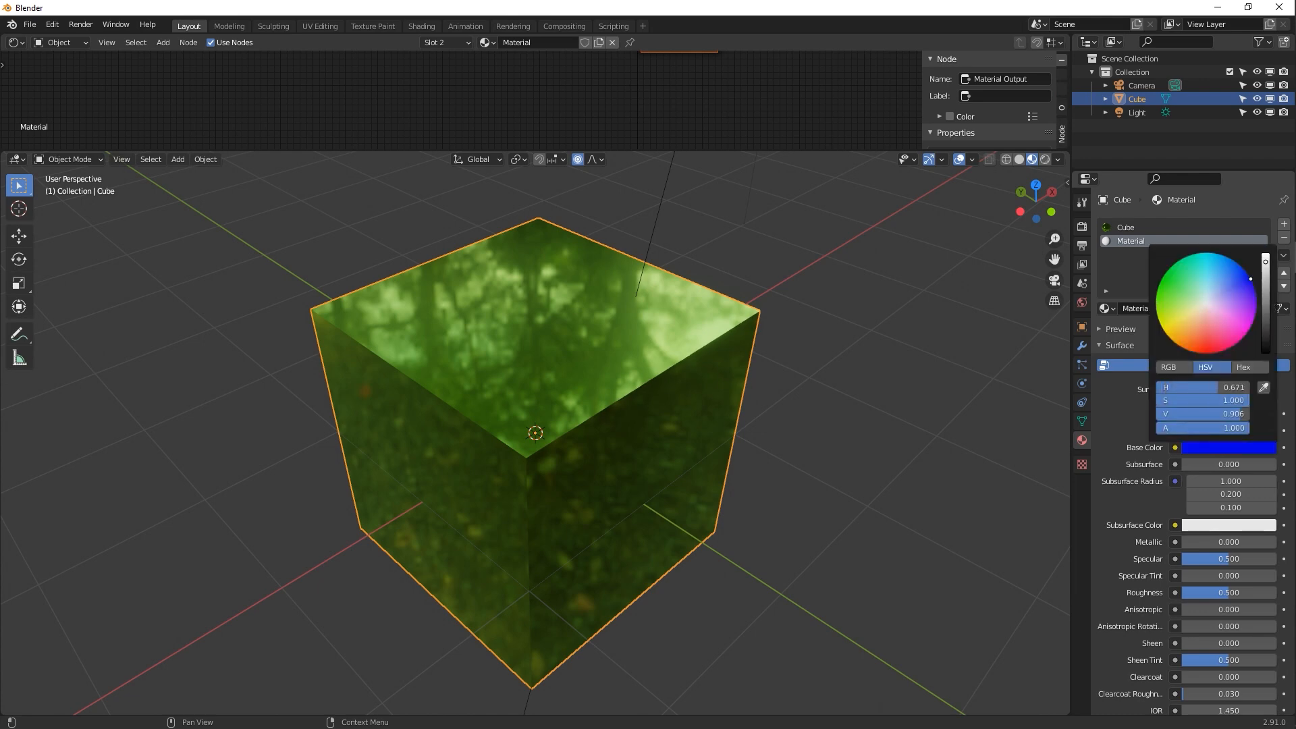
Add a third material slot with a new material and give it a red base color with hue 0.017 and saturation 1.000
{"action": "left_click", "coordinate": [1283, 223]}
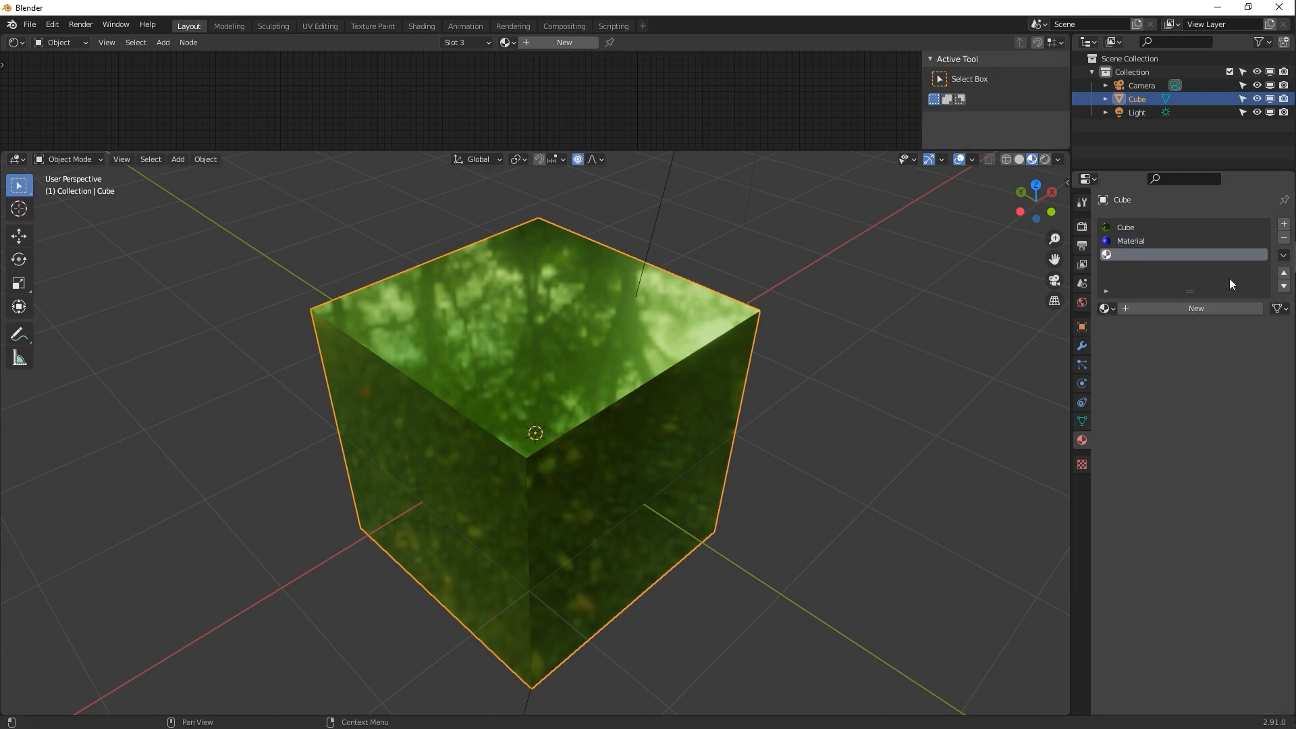
{"action": "left_click", "coordinate": [1187, 311]}
{"action": "left_click", "coordinate": [1218, 445]}
{"action": "left_click_drag", "start_coordinate": [1217, 342], "coordinate": [1193, 356]}
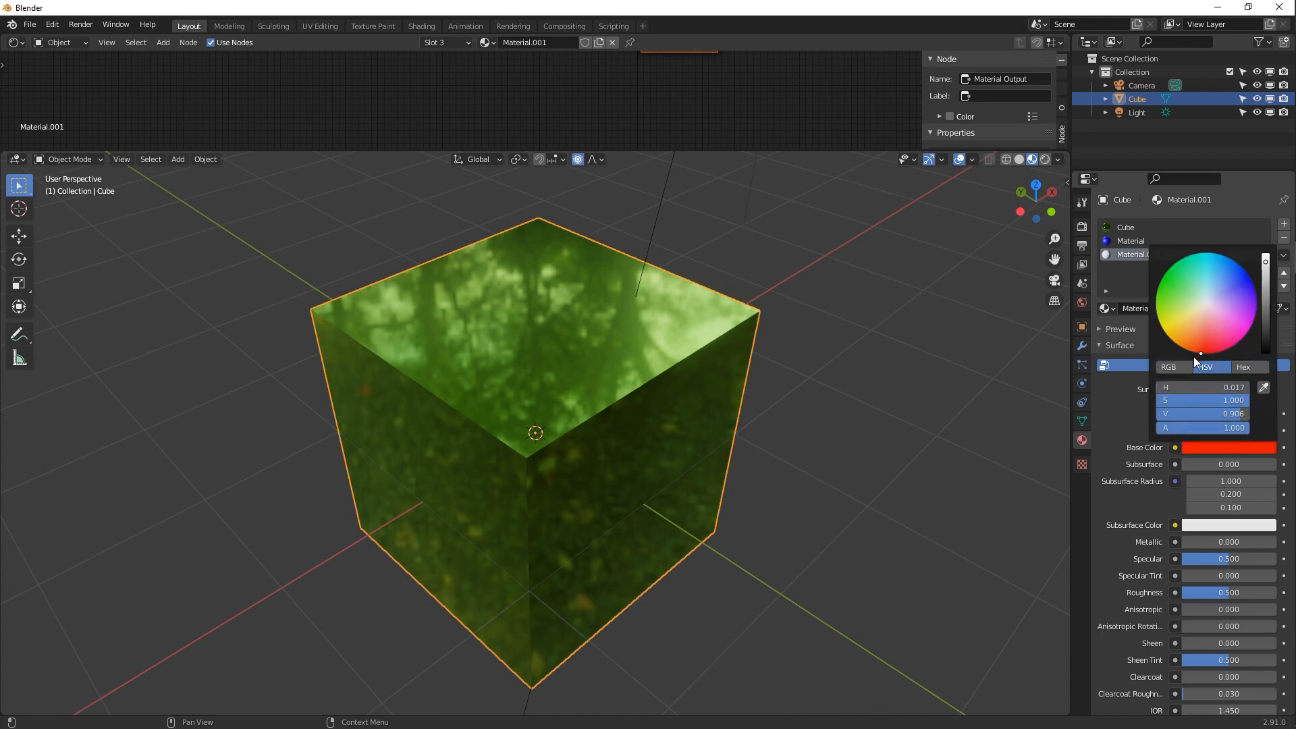
{"action": "middle_click_drag", "start_coordinate": [850, 405], "coordinate": [594, 388]}
Enter Edit Mode on the cube, make the blue material's slot active and switch to face selection
{"action": "left_click", "coordinate": [1139, 229]}
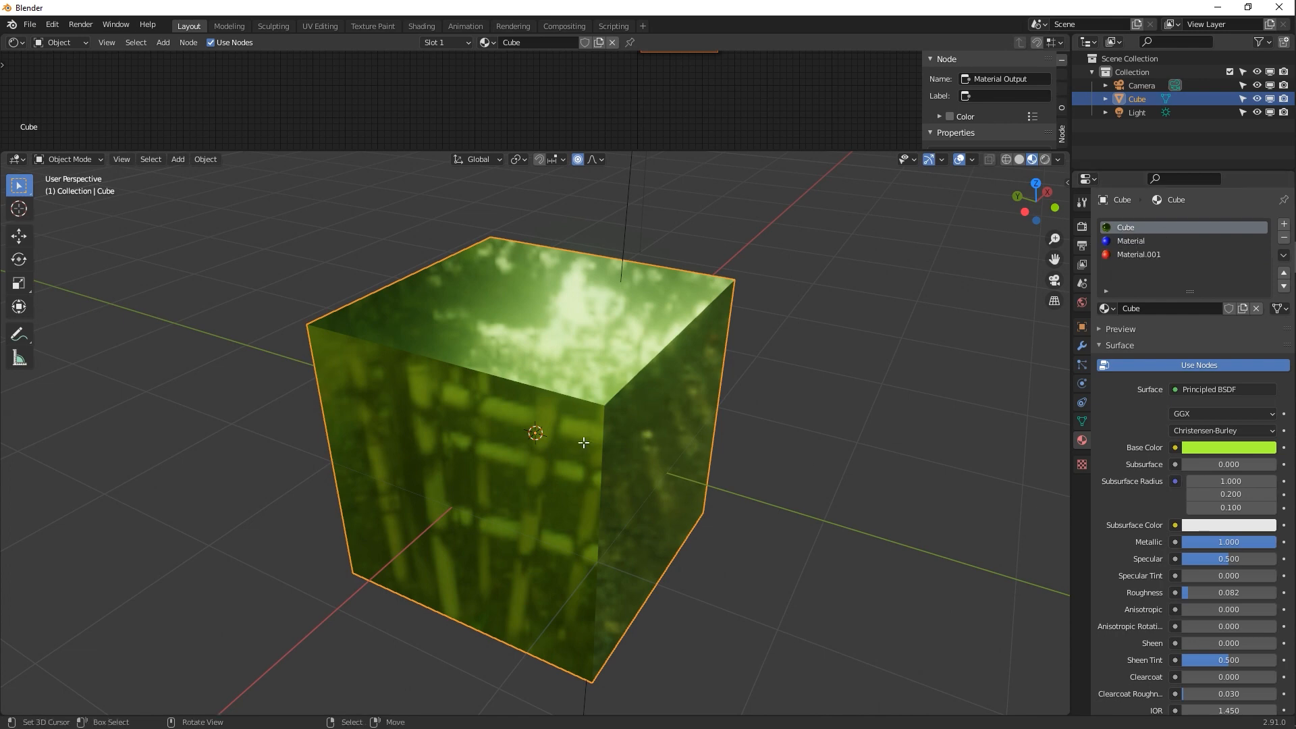
{"action": "key", "text": "Tab"}
{"action": "middle_click_drag", "start_coordinate": [584, 442], "coordinate": [621, 412]}
{"action": "left_click", "coordinate": [1140, 241]}
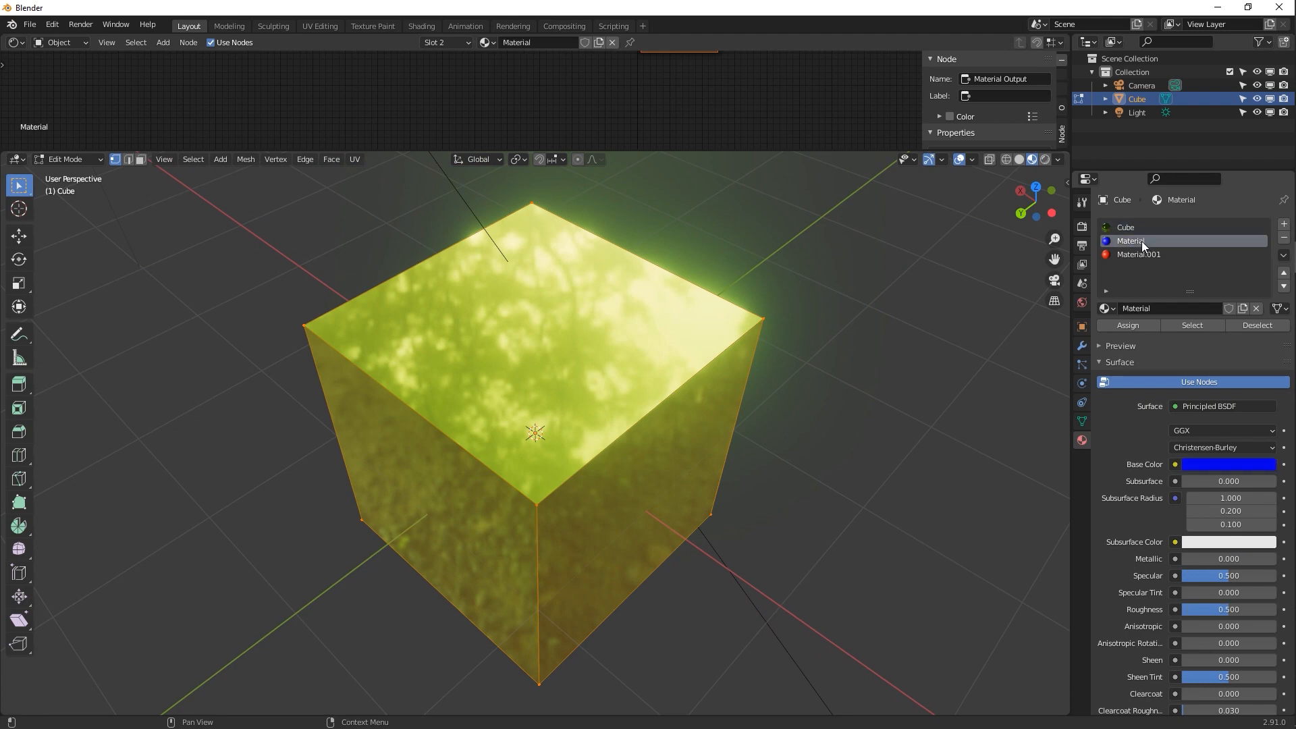
{"action": "middle_click_drag", "start_coordinate": [959, 317], "coordinate": [867, 373]}
{"action": "left_click", "coordinate": [140, 160]}
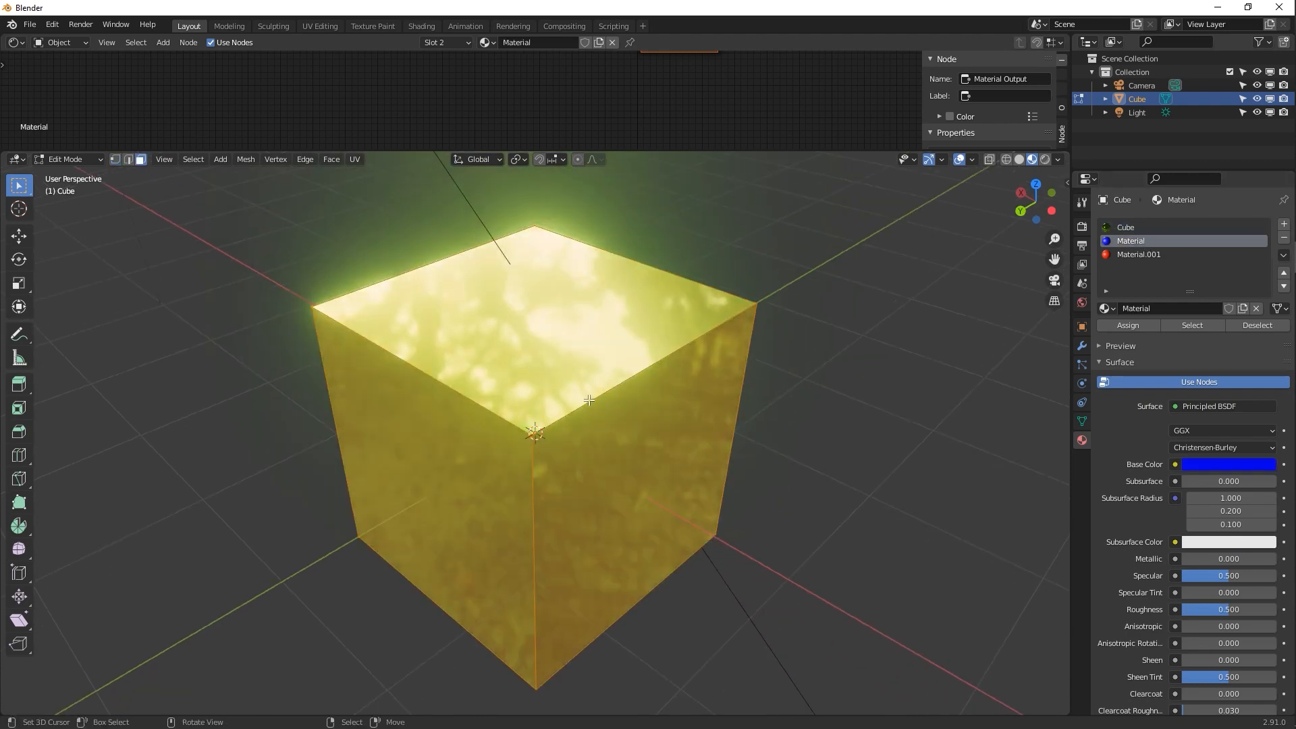
Select one side face of the cube, then return to Object Mode
{"action": "right_click", "coordinate": [606, 446]}
{"action": "middle_click_drag", "start_coordinate": [615, 450], "coordinate": [629, 432]}
{"action": "middle_click_drag", "start_coordinate": [732, 464], "coordinate": [718, 473]}
{"action": "key", "text": "Tab"}
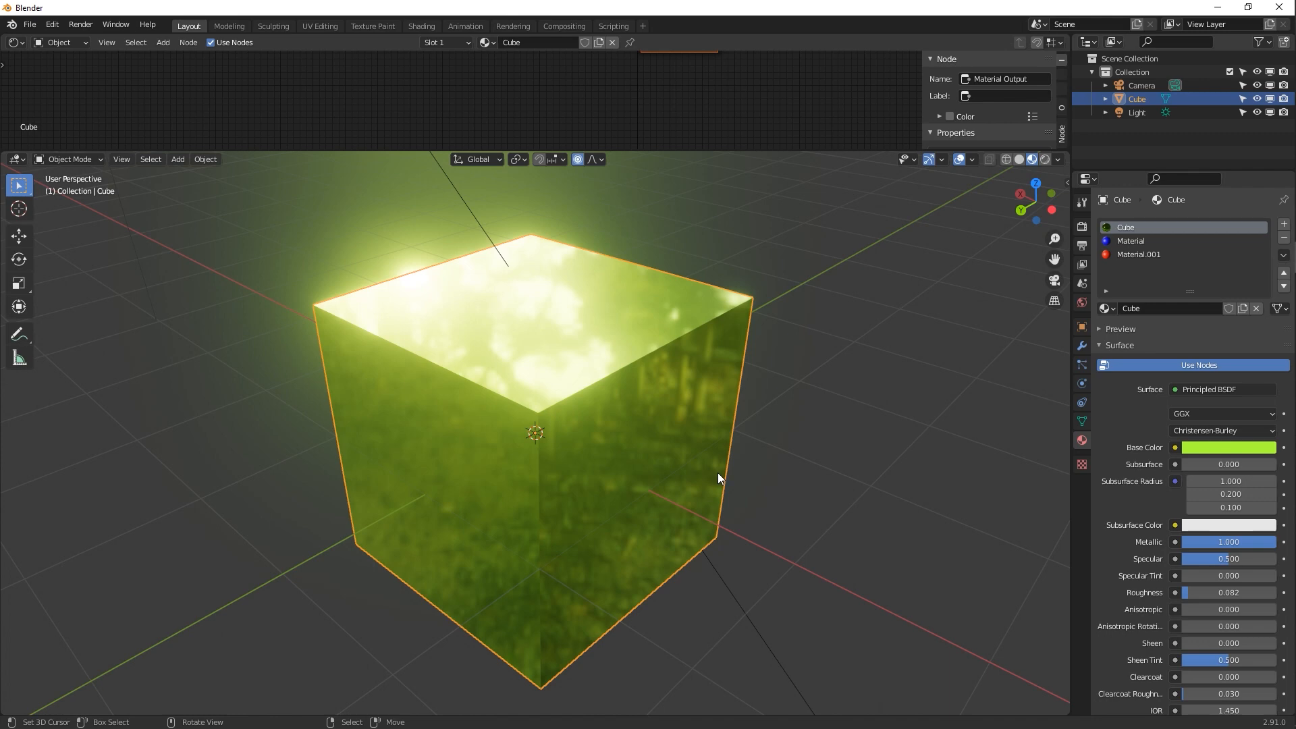
Load Soft panels 2.jpg as the image texture for the Cube material's base color
{"action": "middle_click_drag", "start_coordinate": [679, 414], "coordinate": [716, 184]}
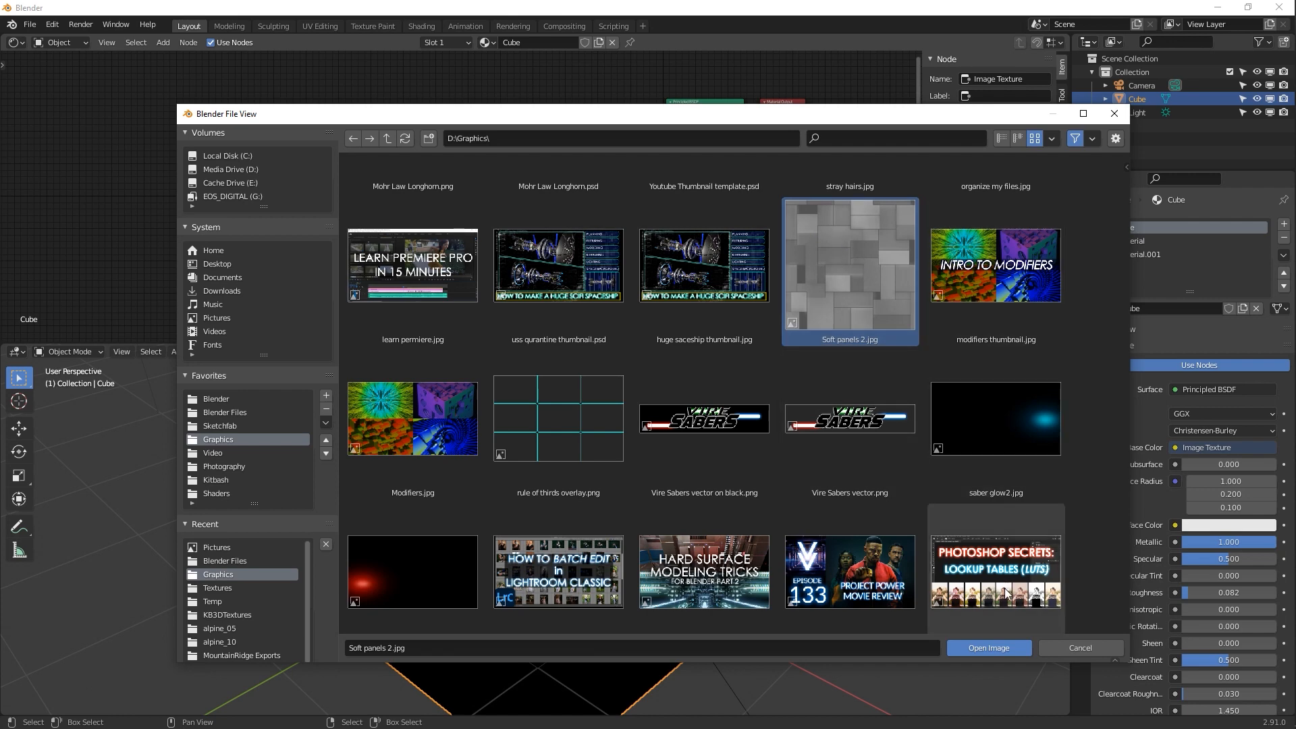
{"action": "left_click", "coordinate": [999, 648]}
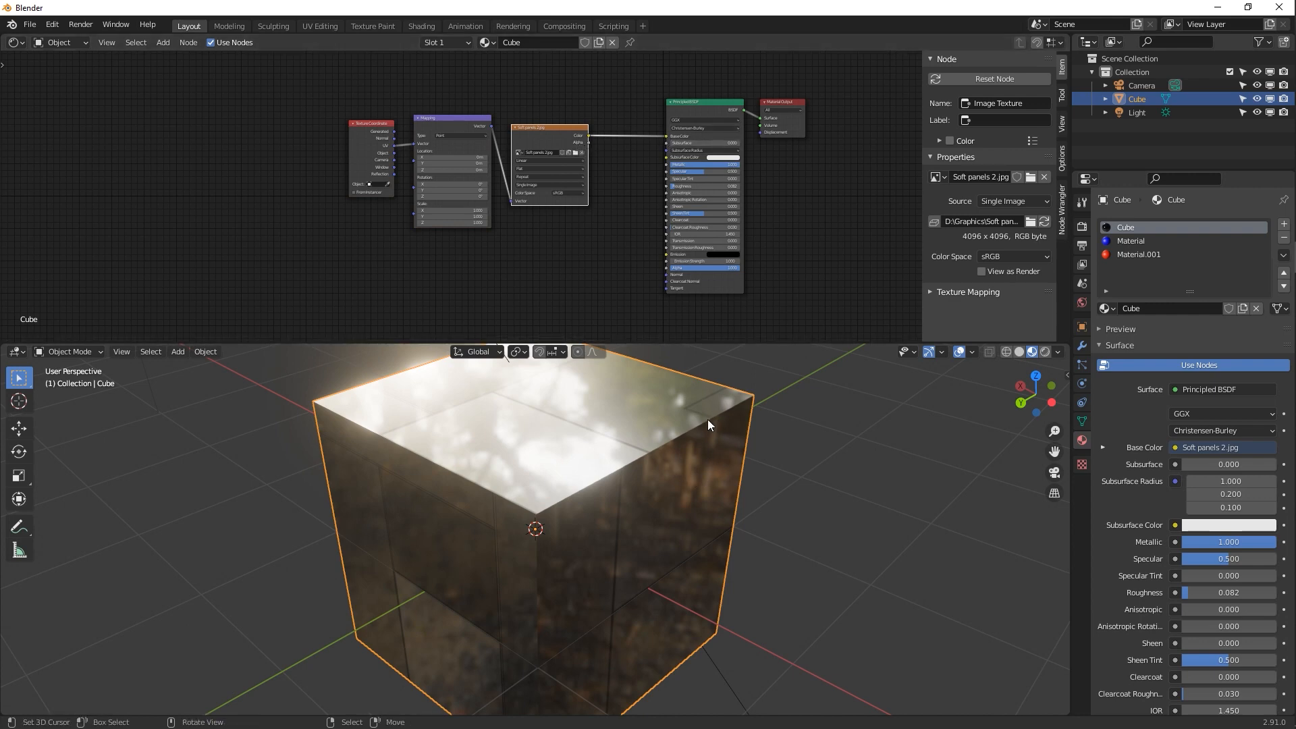
{"action": "middle_click_drag", "start_coordinate": [708, 419], "coordinate": [680, 472]}
{"action": "scroll", "coordinate": [679, 471], "scroll_direction": "up", "scroll_amount": 3}
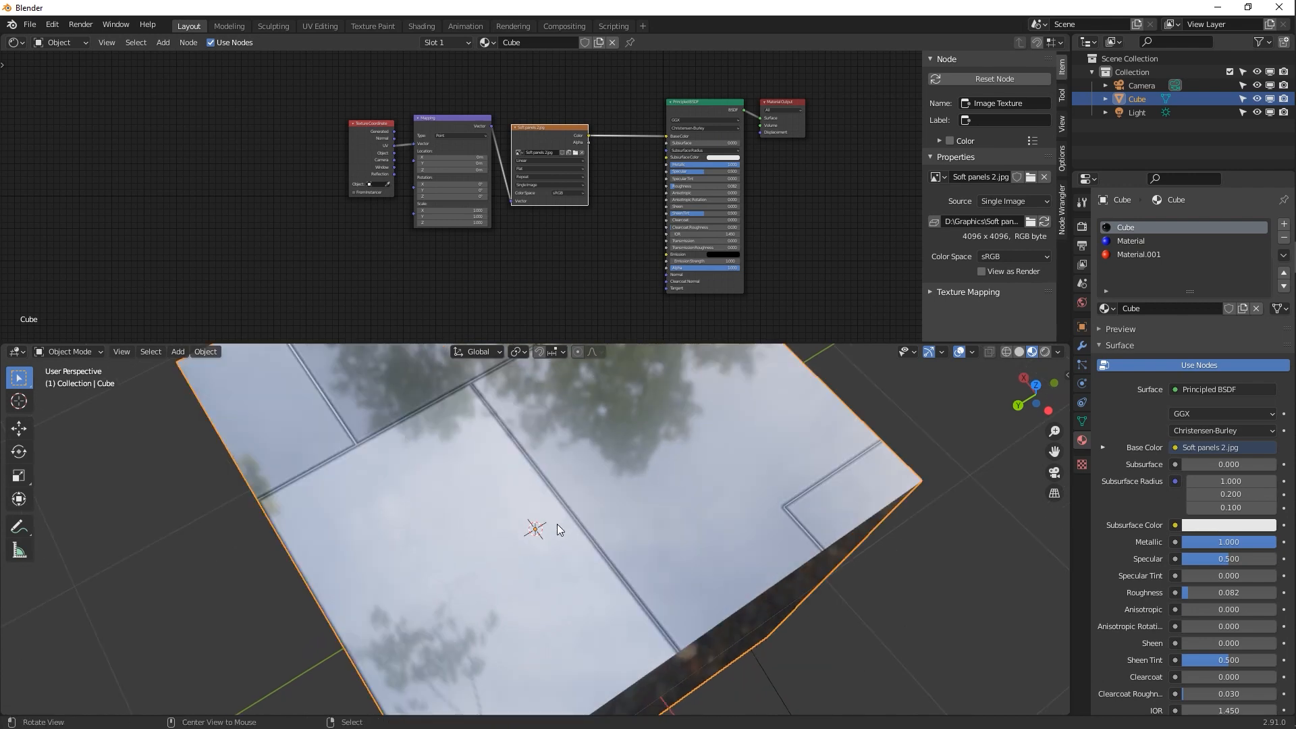
Raise the Cube material's roughness to 0.732 and check the panel texture on the cube's sides
{"action": "middle_click_drag", "start_coordinate": [557, 524], "coordinate": [594, 365]}
{"action": "left_click_drag", "start_coordinate": [677, 185], "coordinate": [720, 185]}
{"action": "middle_click_drag", "start_coordinate": [643, 569], "coordinate": [632, 565]}
{"action": "scroll", "coordinate": [632, 565], "scroll_direction": "down", "scroll_amount": 1}
{"action": "scroll", "coordinate": [631, 571], "scroll_direction": "down", "scroll_amount": 3}
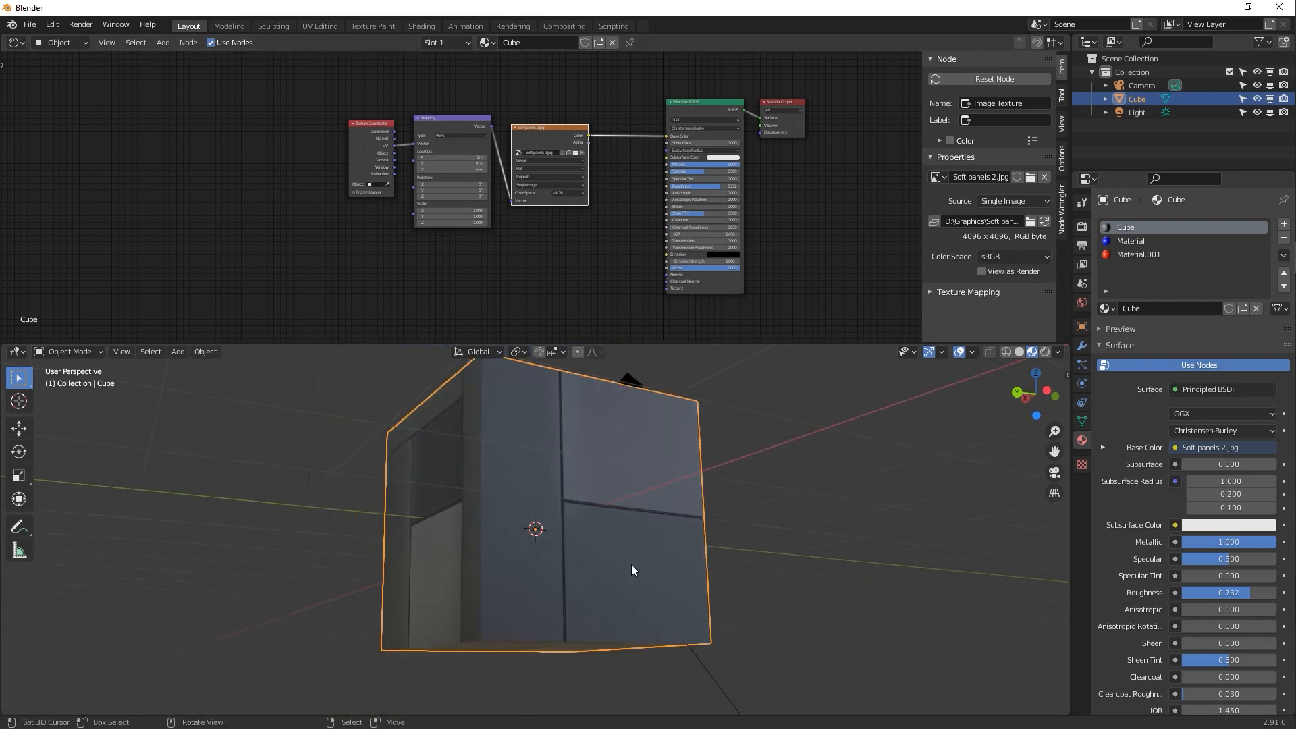
{"action": "middle_click_drag", "start_coordinate": [497, 558], "coordinate": [543, 577]}
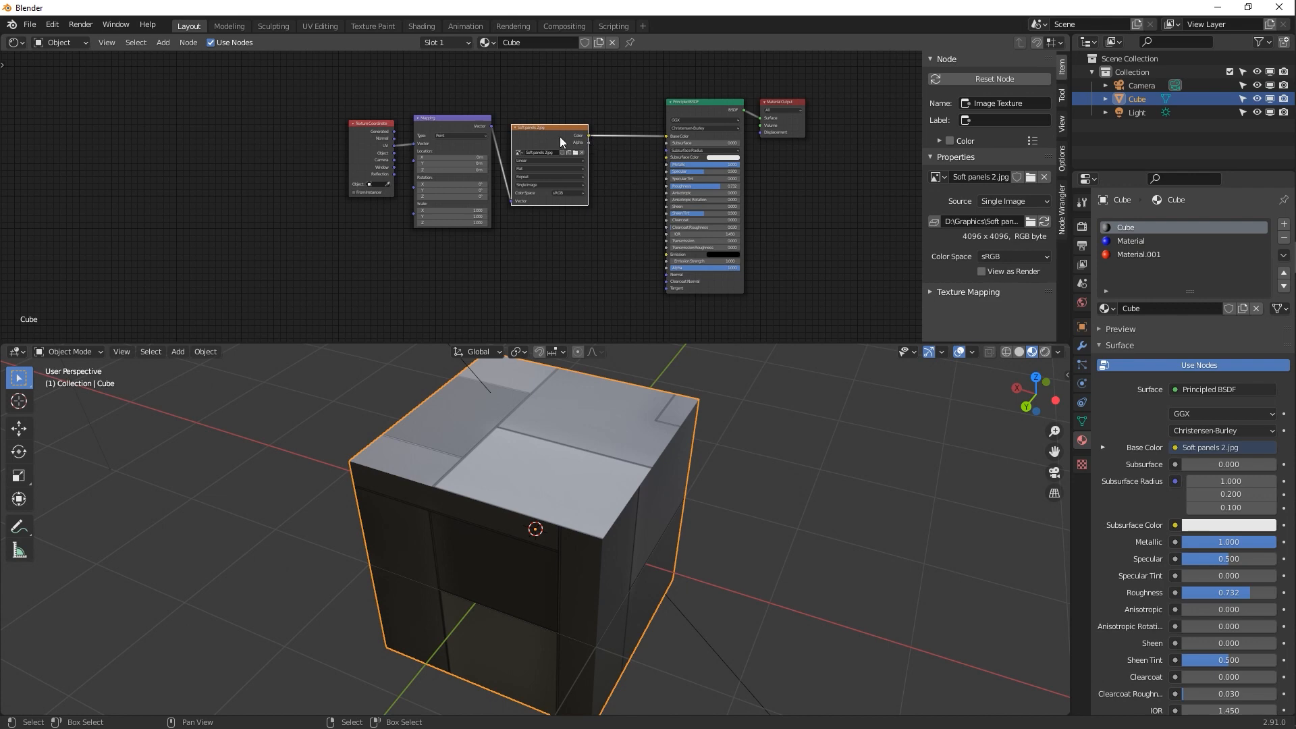
Reposition the image texture node between the Mapping and Principled BSDF nodes
{"action": "left_click", "coordinate": [613, 183]}
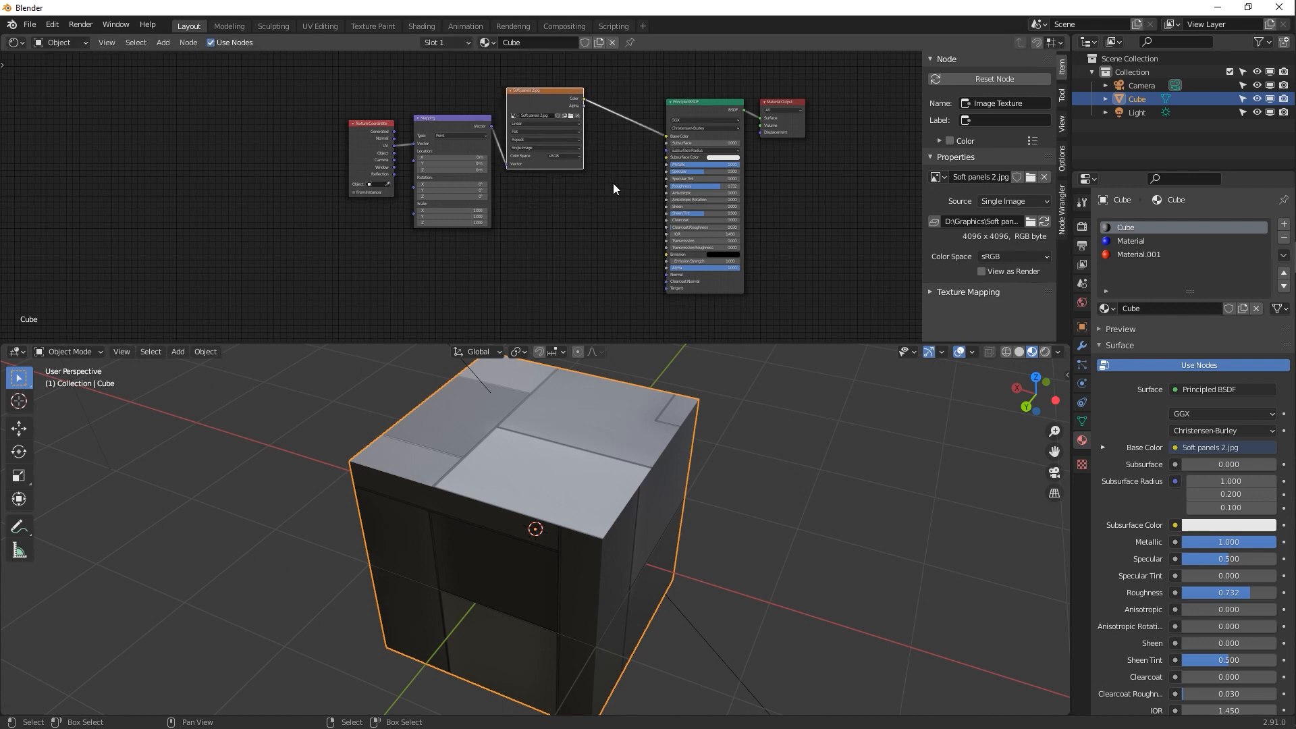
{"action": "key", "text": "g"}
{"action": "left_click", "coordinate": [610, 164]}
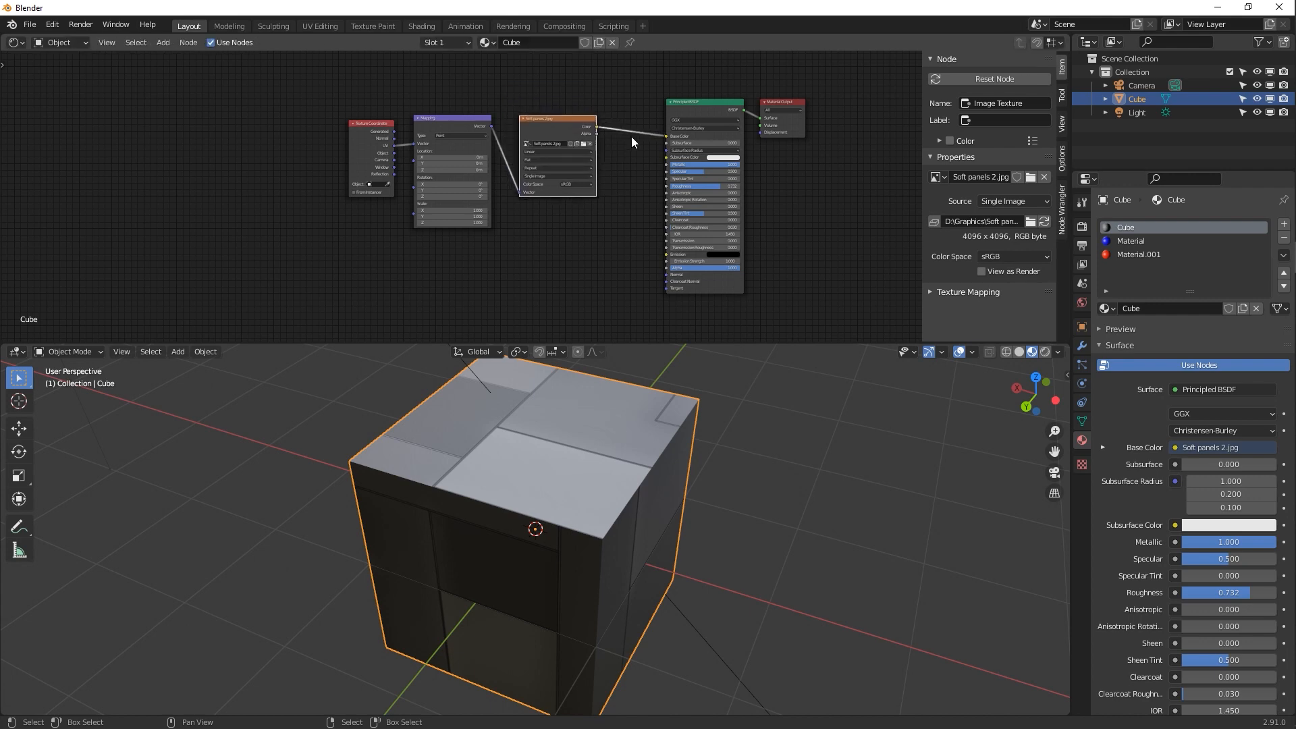
{"action": "left_click", "coordinate": [672, 108]}
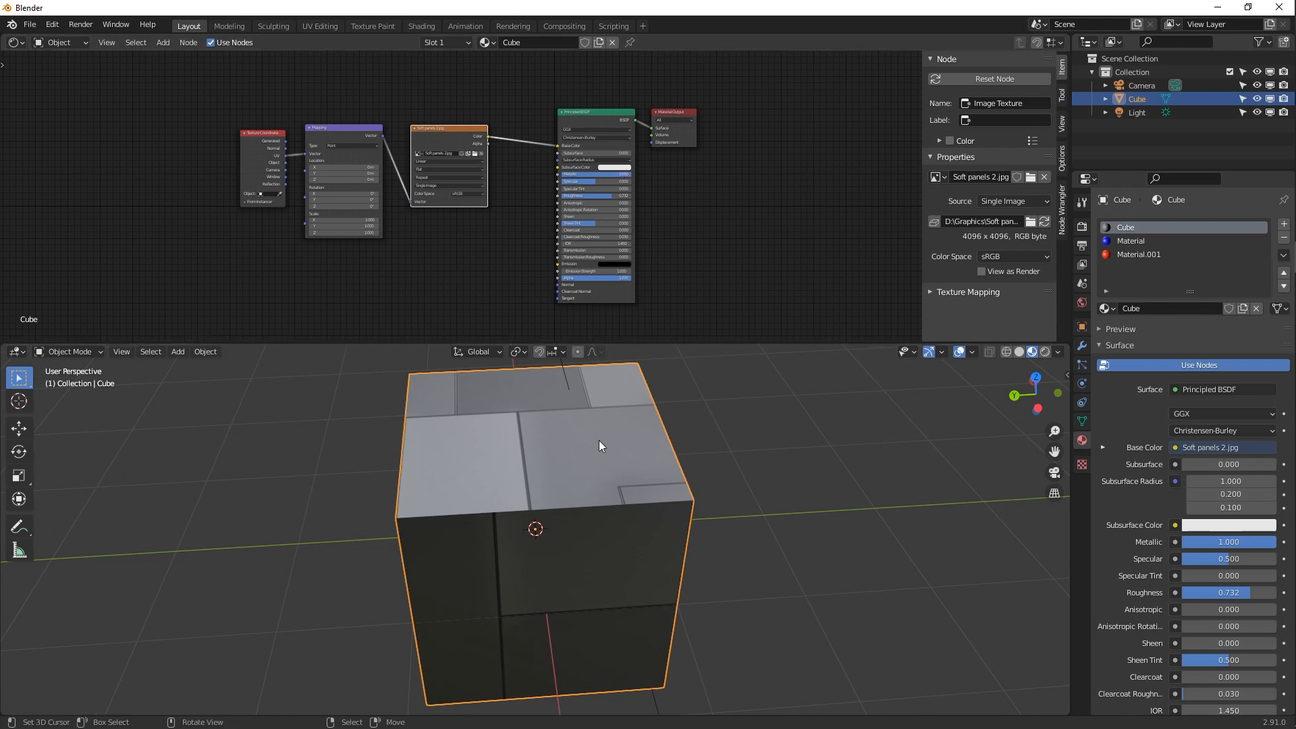
{"action": "middle_click_drag", "start_coordinate": [649, 464], "coordinate": [525, 403]}
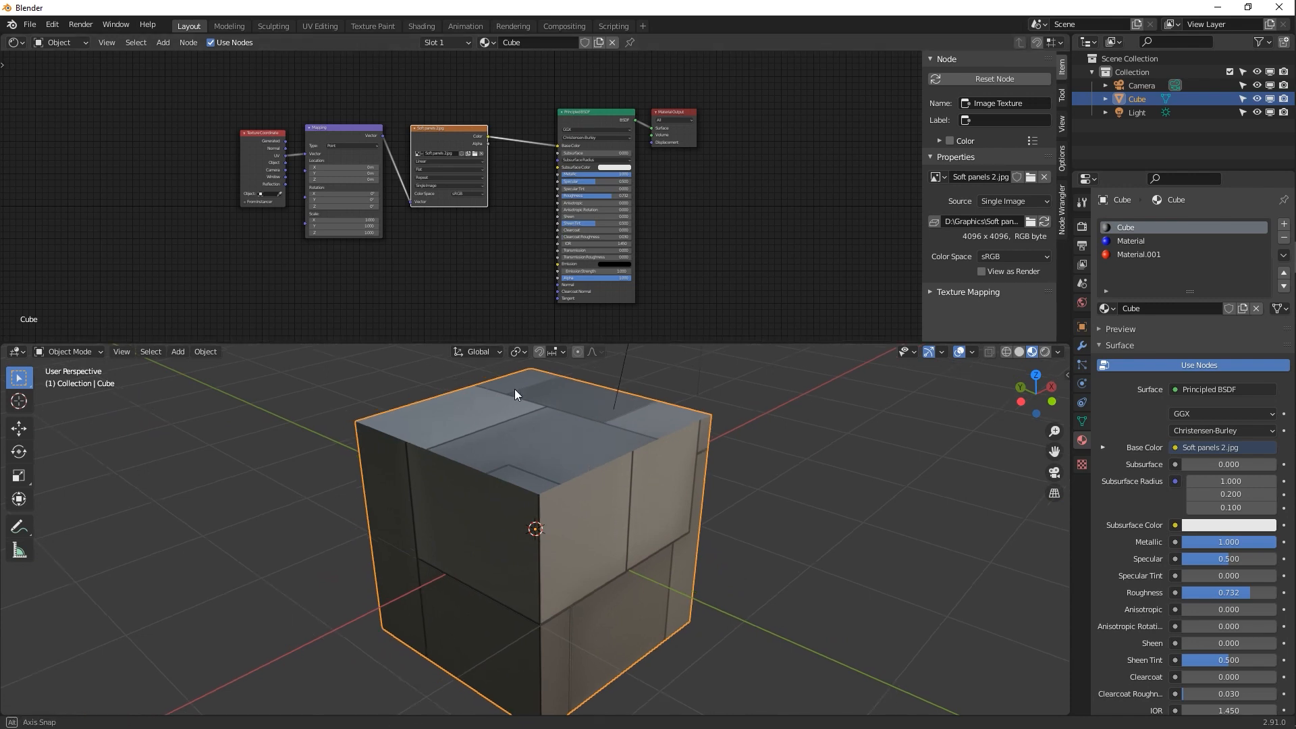
{"action": "middle_click_drag", "start_coordinate": [515, 389], "coordinate": [524, 468]}
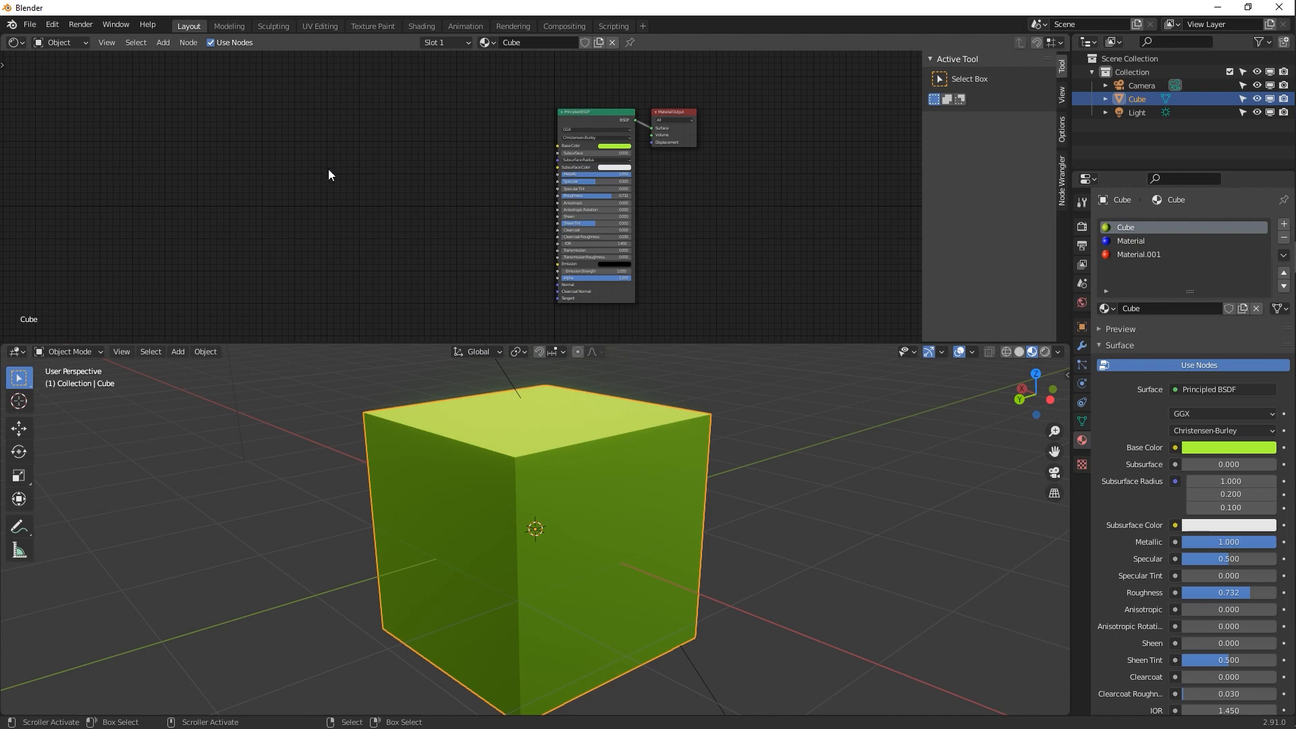
Add a Musgrave Texture node to the Cube material and connect its Height to the Principled BSDF's Base Color
{"action": "key", "text": "shift+a"}
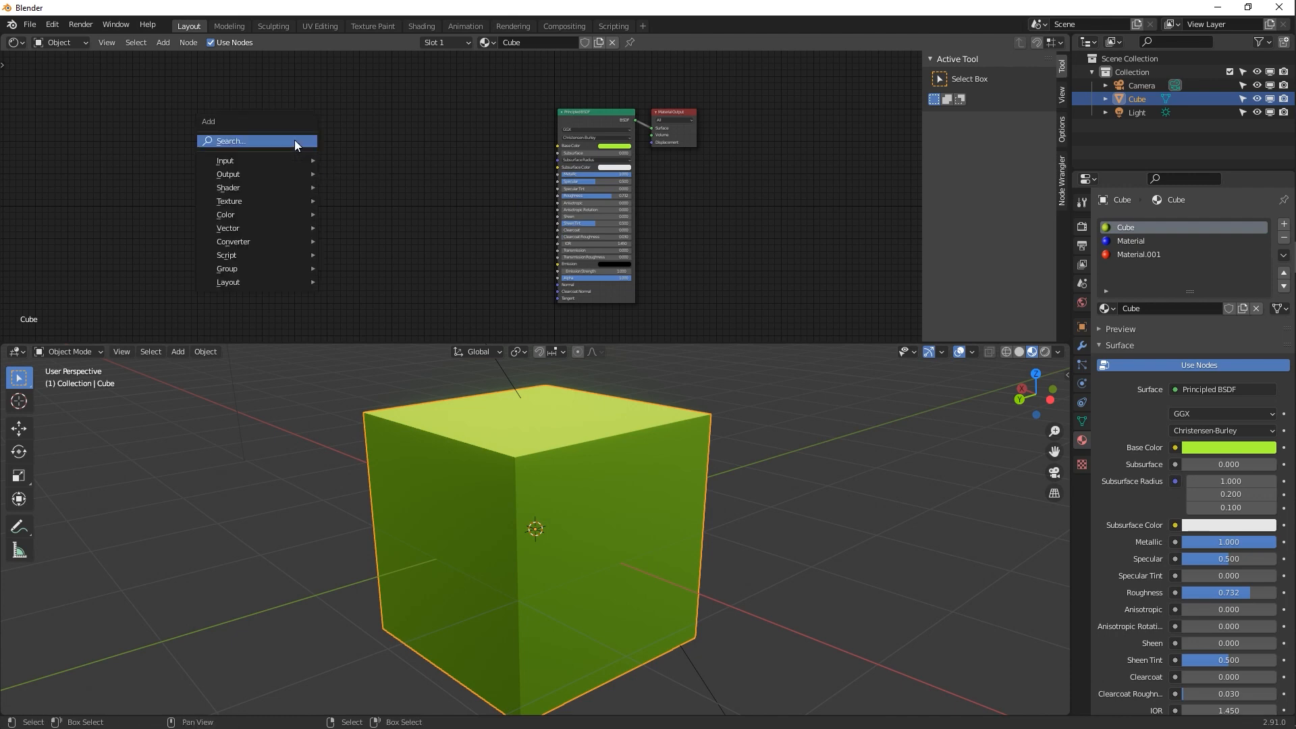
{"action": "left_click", "coordinate": [294, 141]}
{"action": "type", "text": "mus"}
{"action": "left_click", "coordinate": [311, 164]}
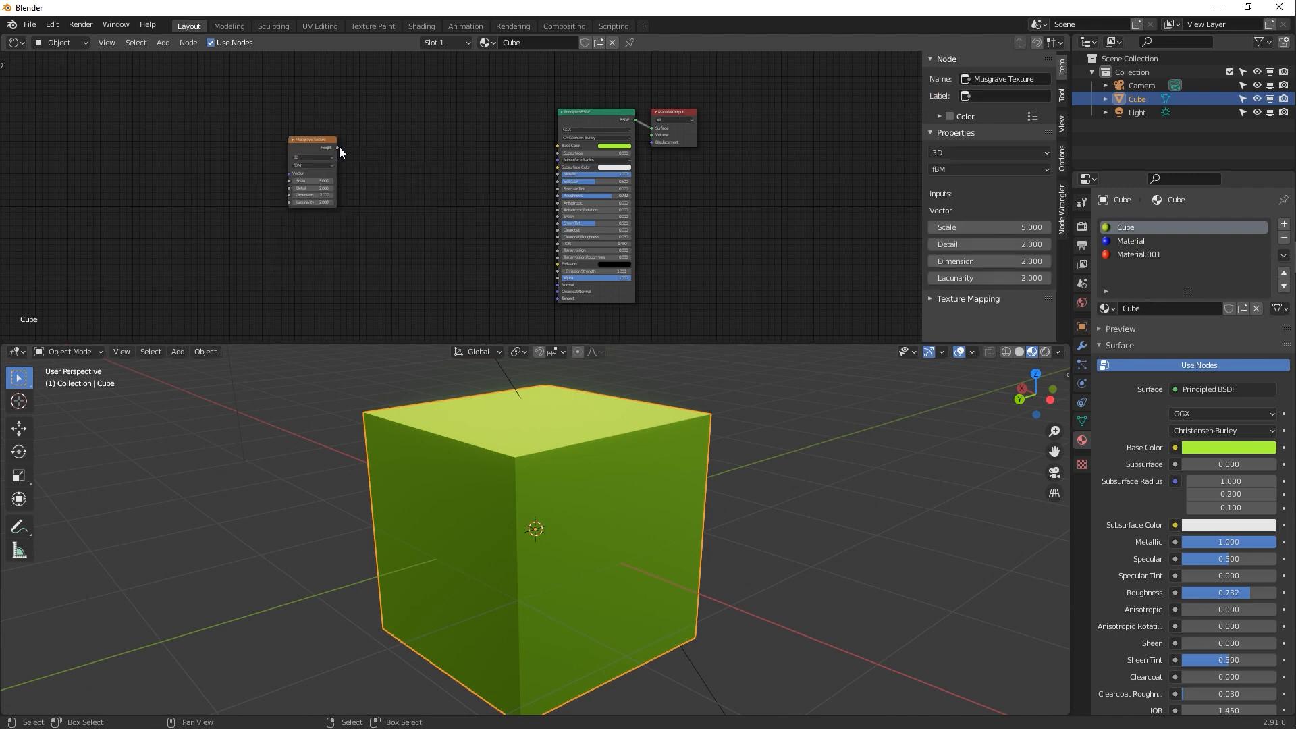
{"action": "left_click_drag", "start_coordinate": [336, 147], "coordinate": [557, 147]}
{"action": "middle_click_drag", "start_coordinate": [634, 450], "coordinate": [587, 529]}
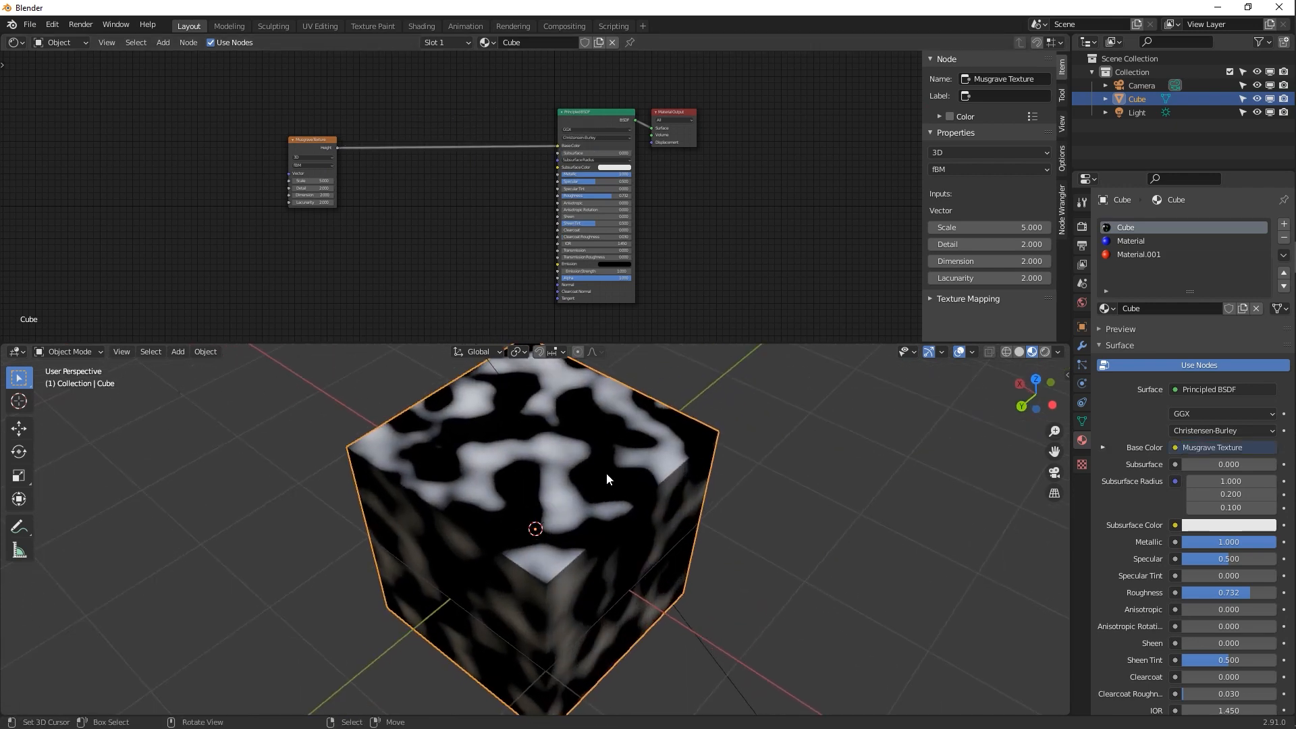
Set the Musgrave texture's scale to 2.7, detail to 16, dimension to 0.2 and lacunarity to 1.5, and reposition the node
{"action": "scroll", "coordinate": [389, 151], "scroll_direction": "up", "scroll_amount": 3}
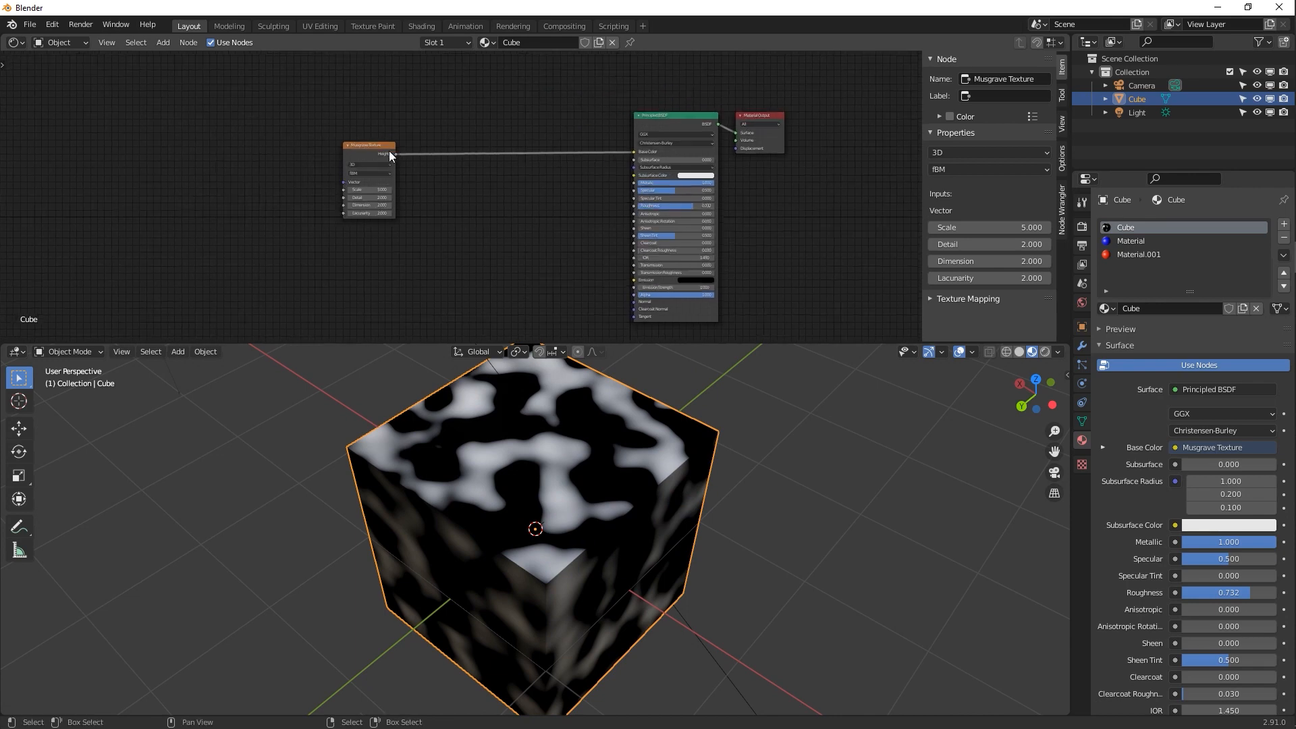
{"action": "scroll", "coordinate": [389, 151], "scroll_direction": "up", "scroll_amount": 4}
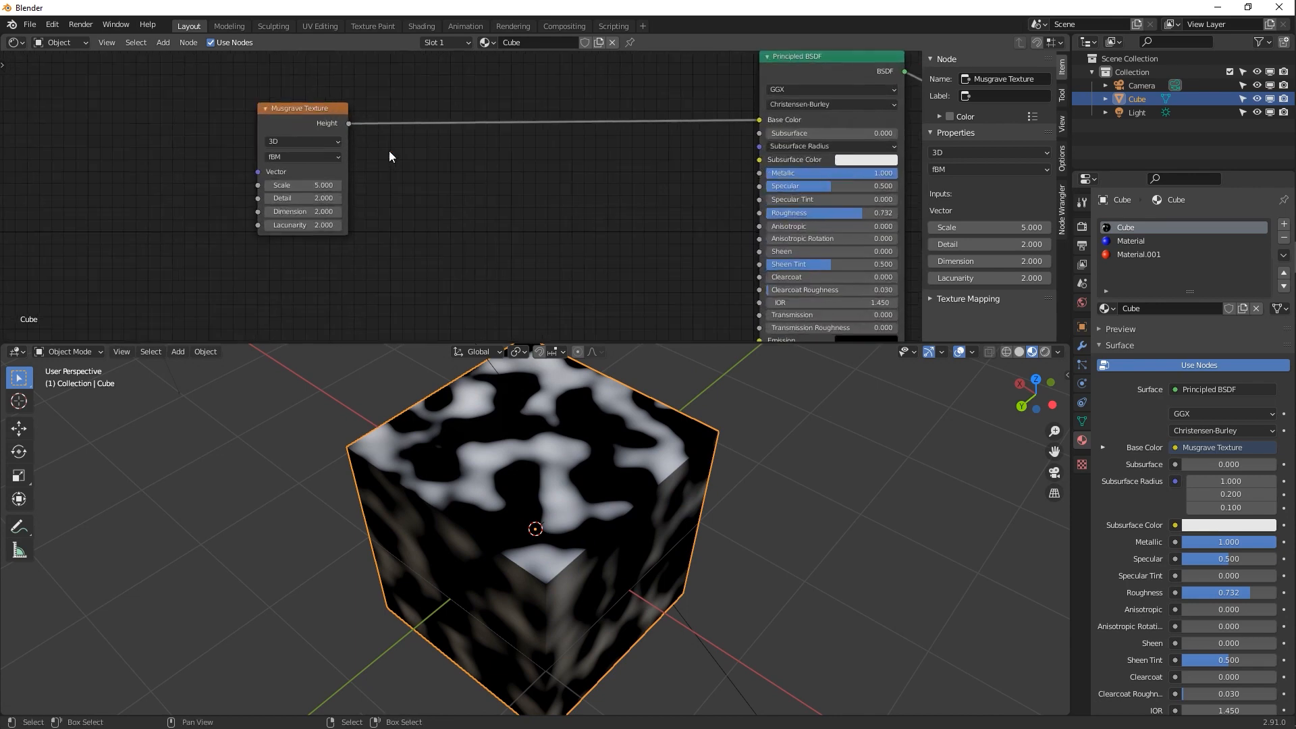
{"action": "left_click_drag", "start_coordinate": [389, 151], "coordinate": [416, 178], "text": "alt"}
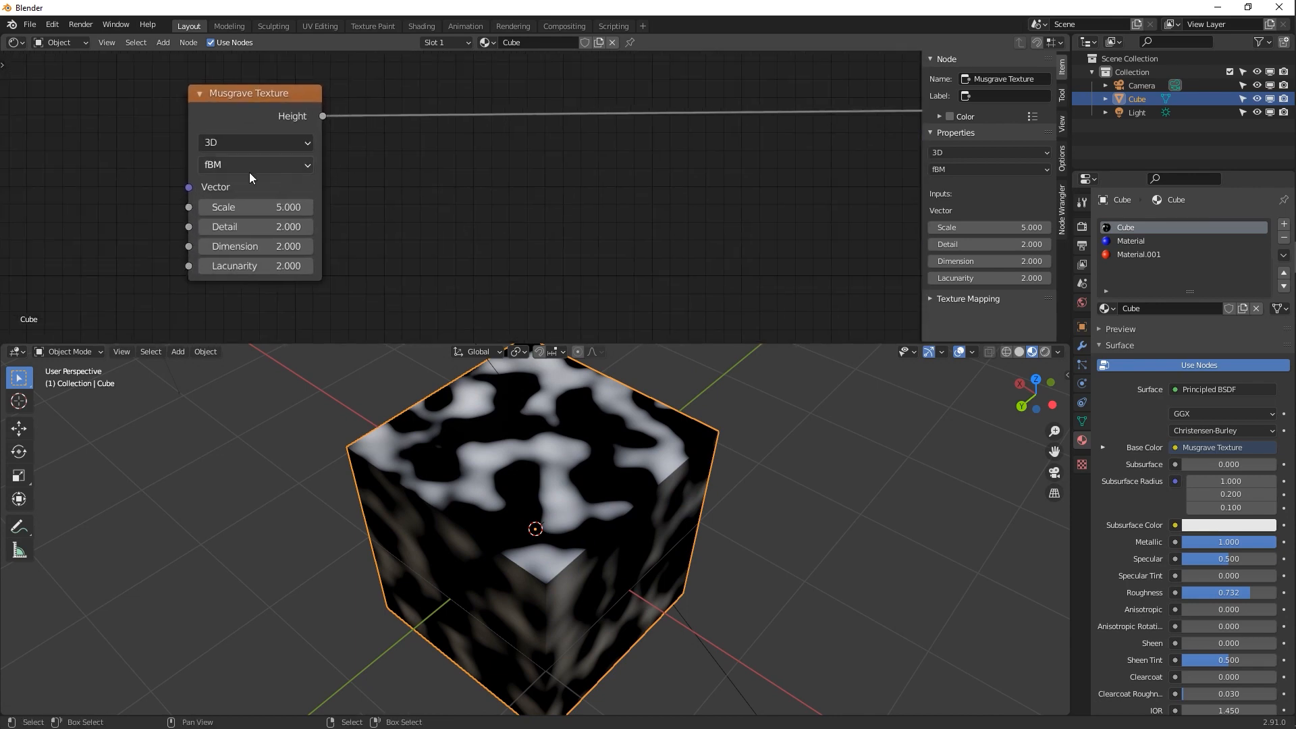
{"action": "left_click_drag", "start_coordinate": [294, 206], "coordinate": [405, 226]}
{"action": "left_click_drag", "start_coordinate": [261, 247], "coordinate": [201, 246]}
{"action": "left_click_drag", "start_coordinate": [262, 266], "coordinate": [294, 262]}
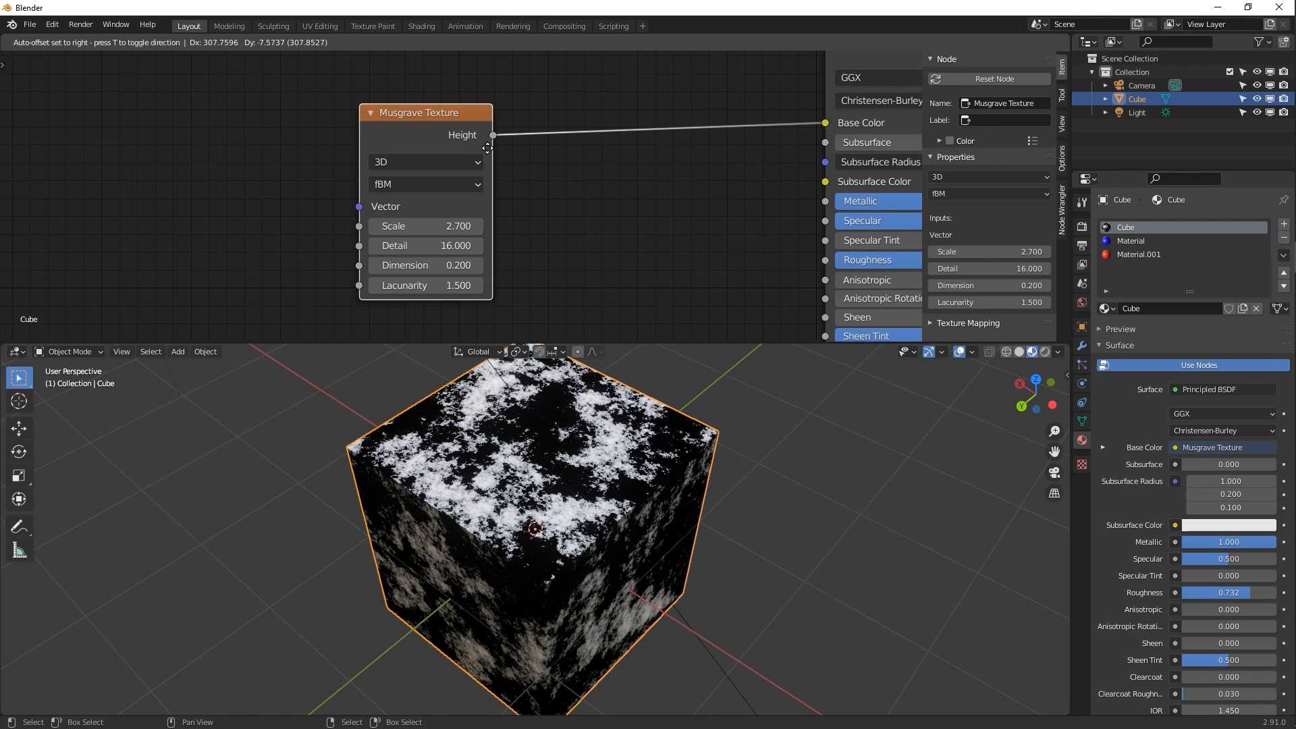
{"action": "left_click_drag", "start_coordinate": [474, 152], "coordinate": [508, 138]}
{"action": "middle_click_drag", "start_coordinate": [572, 143], "coordinate": [385, 174]}
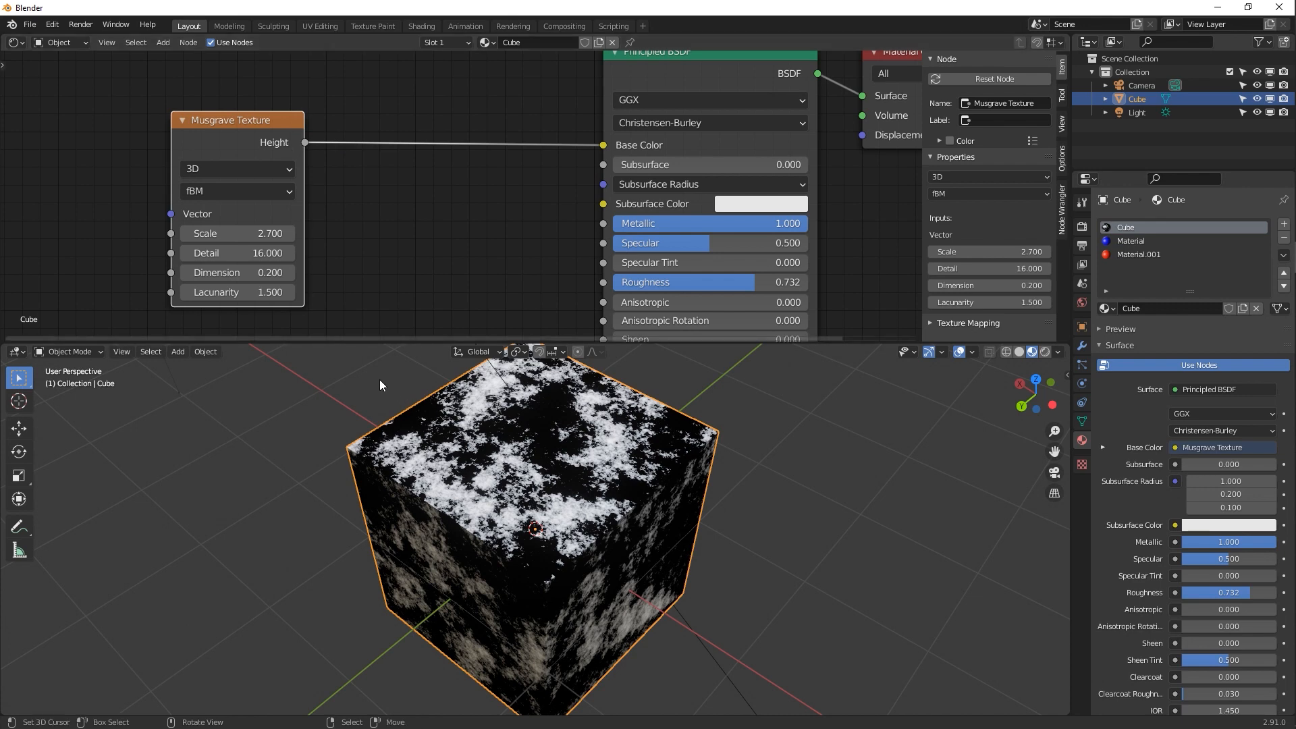
Lower the Musgrave texture's scale to 1.7 and check the pattern on the cube from several sides
{"action": "left_click_drag", "start_coordinate": [236, 232], "coordinate": [192, 233]}
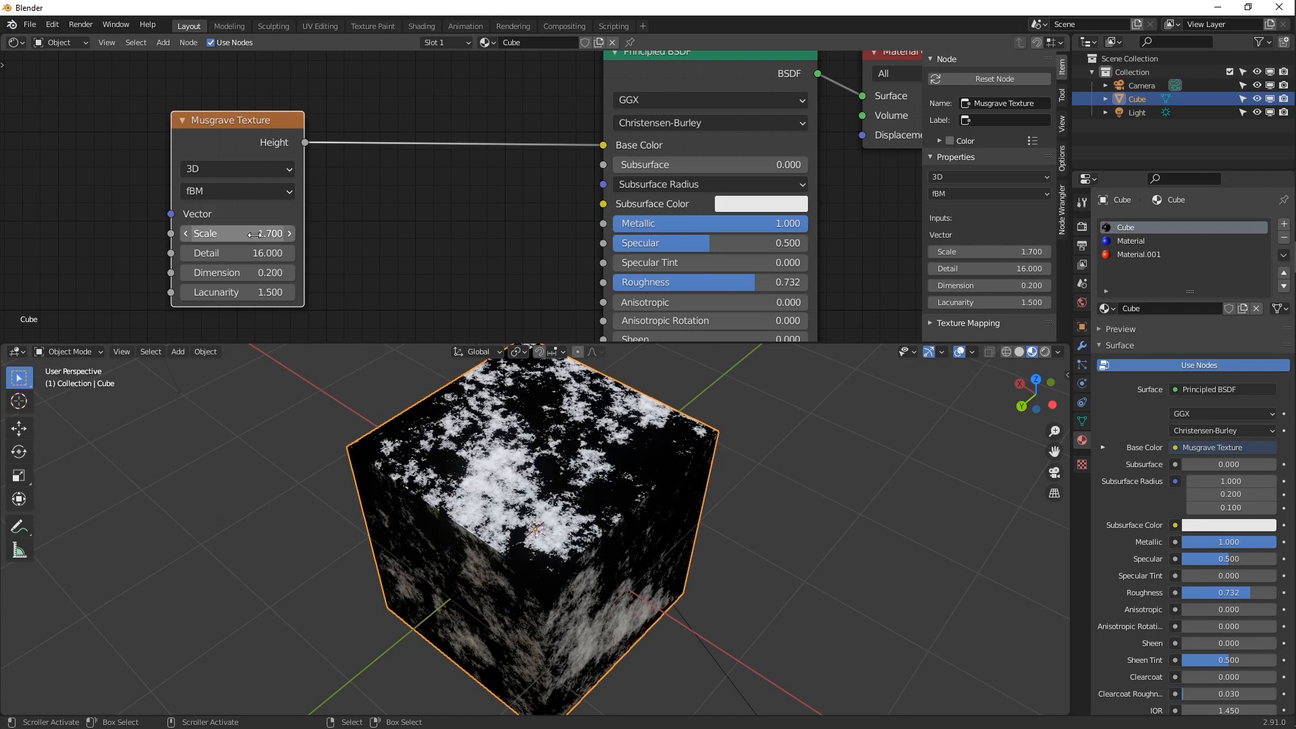
{"action": "middle_click_drag", "start_coordinate": [552, 523], "coordinate": [587, 445]}
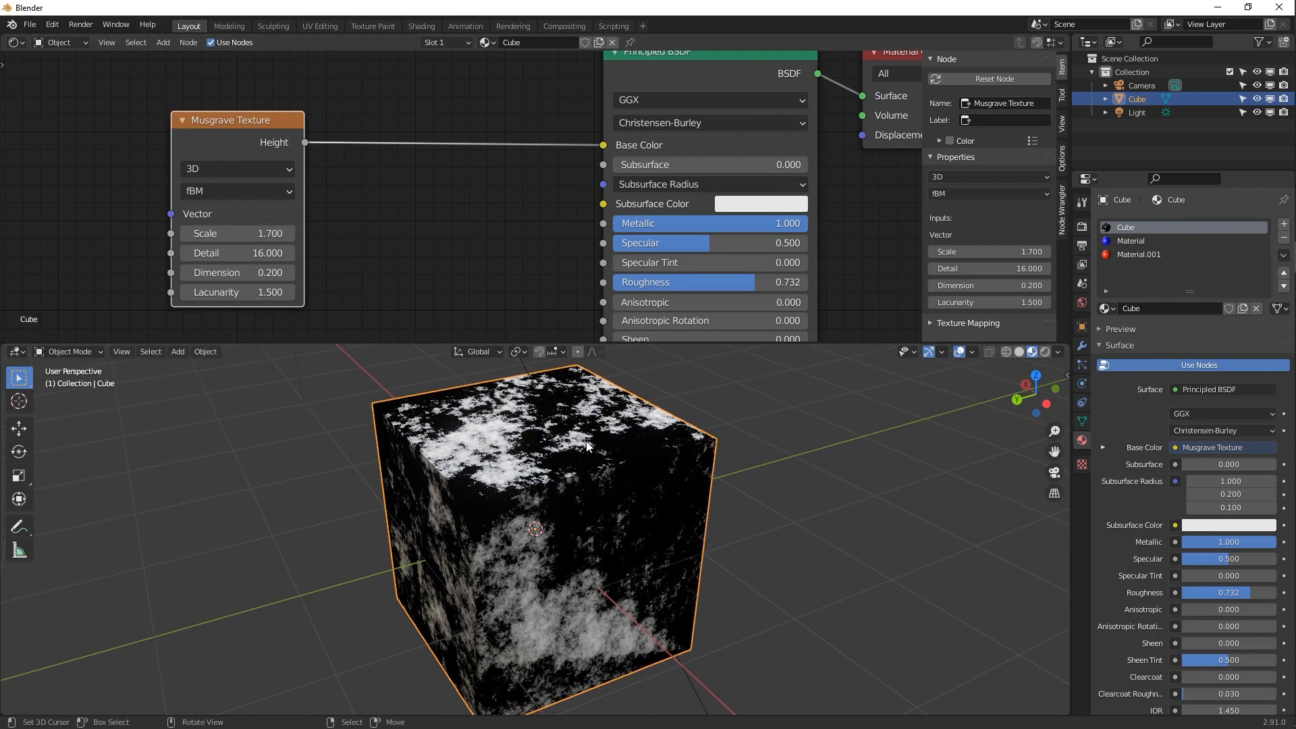
{"action": "middle_click_drag", "start_coordinate": [467, 480], "coordinate": [530, 529]}
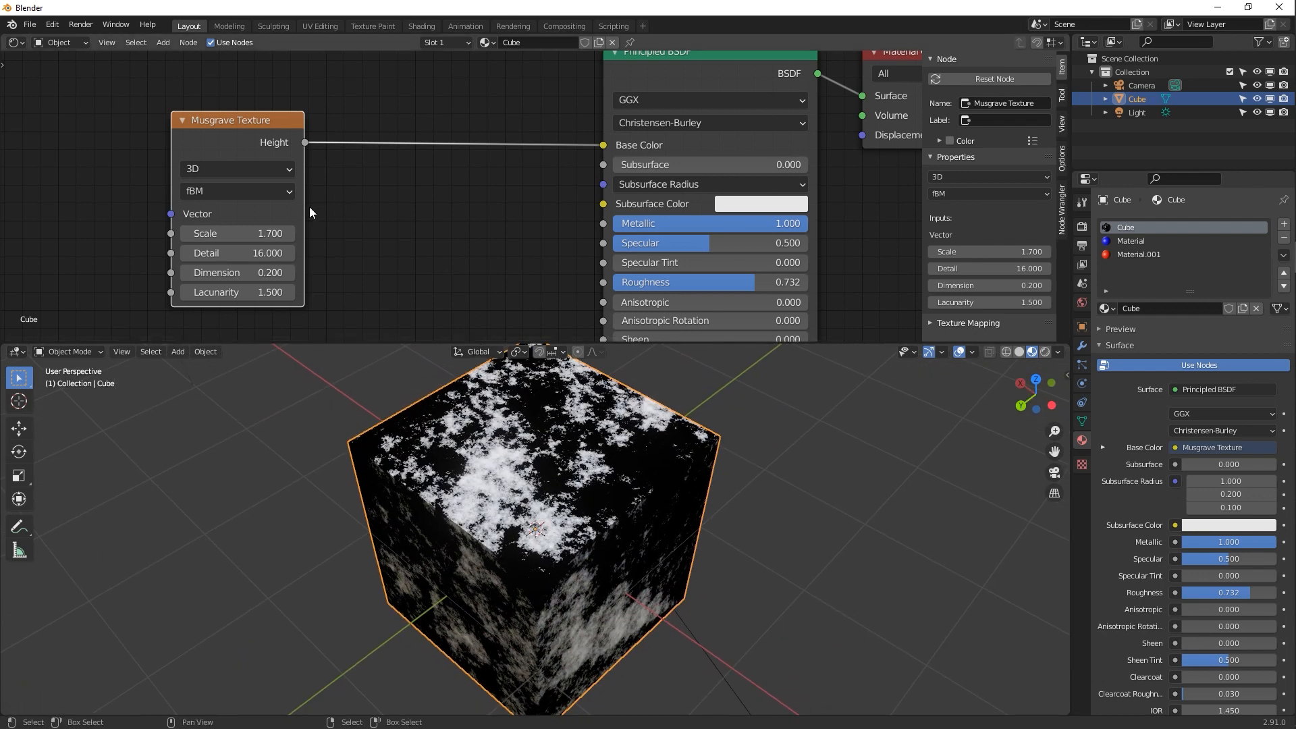
{"action": "scroll", "coordinate": [459, 446], "scroll_direction": "down", "scroll_amount": 1}
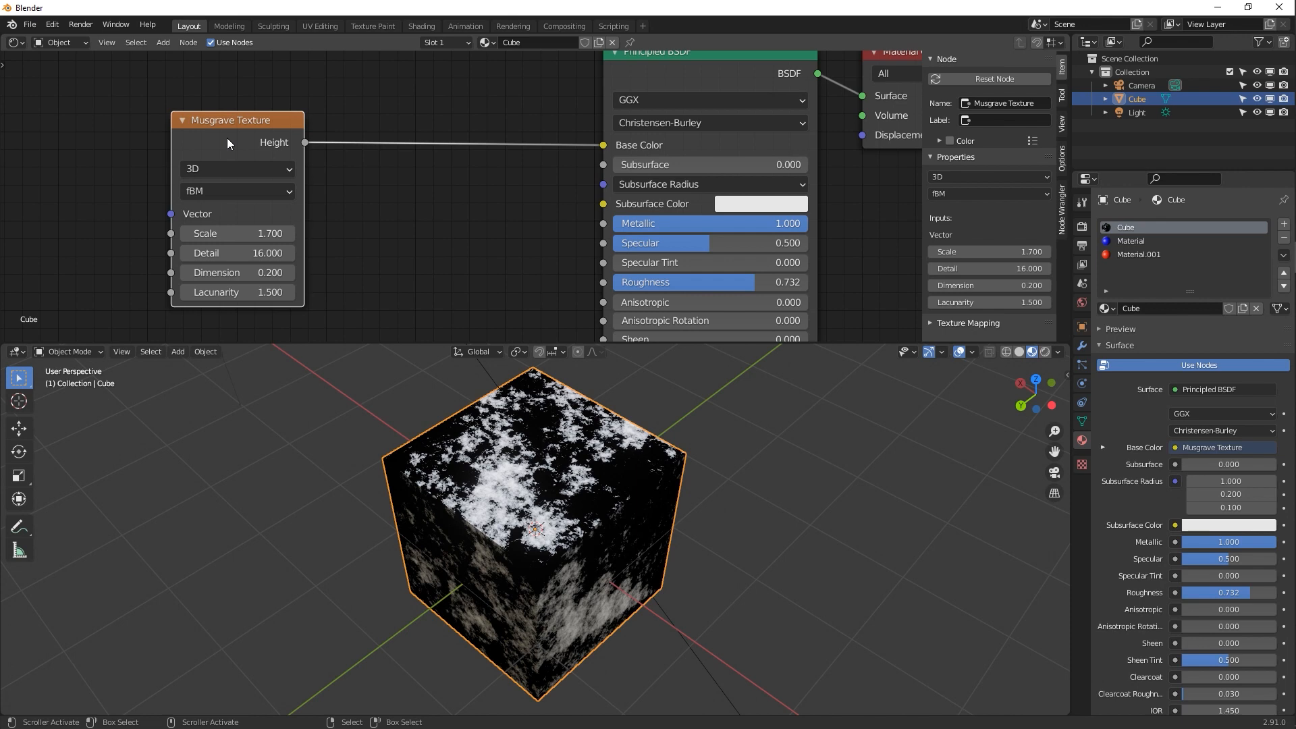
Change the shader editor area to the UV Editor and show the cube's full UV layout with all faces selected in Edit Mode
{"action": "left_click", "coordinate": [13, 44]}
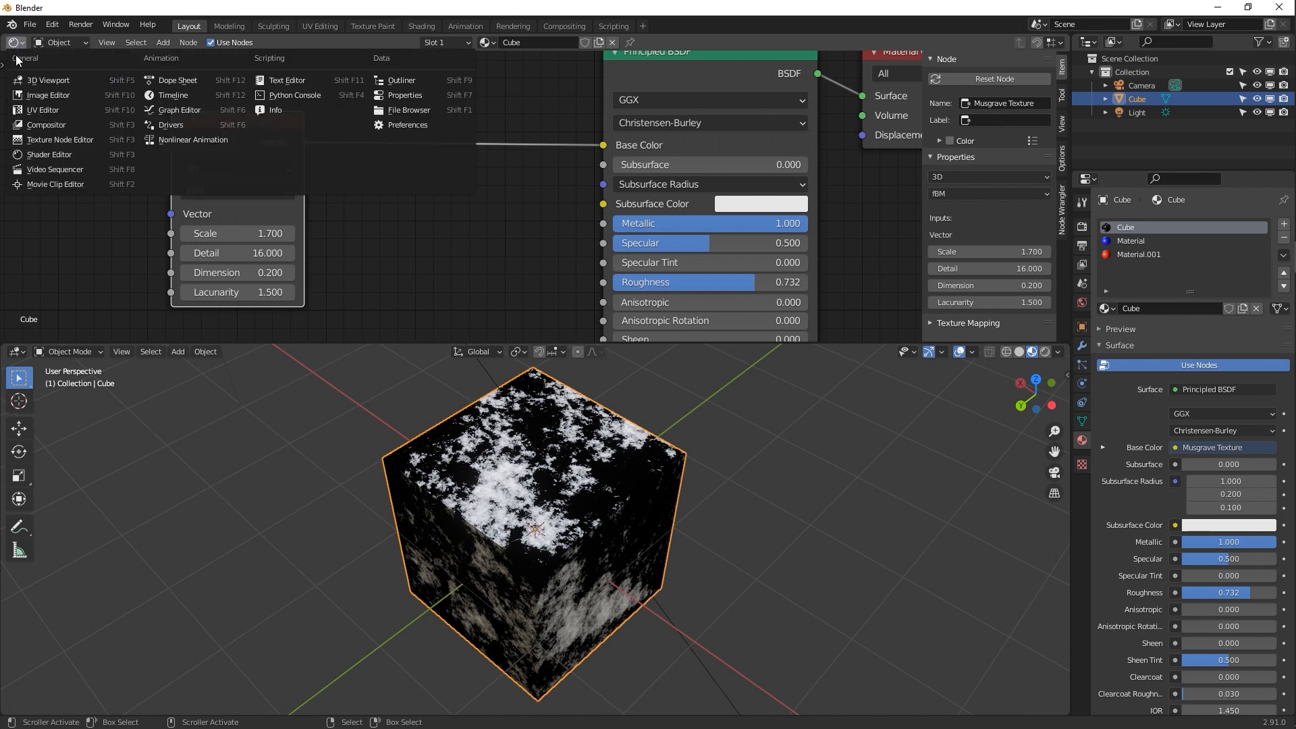
{"action": "left_click", "coordinate": [70, 109]}
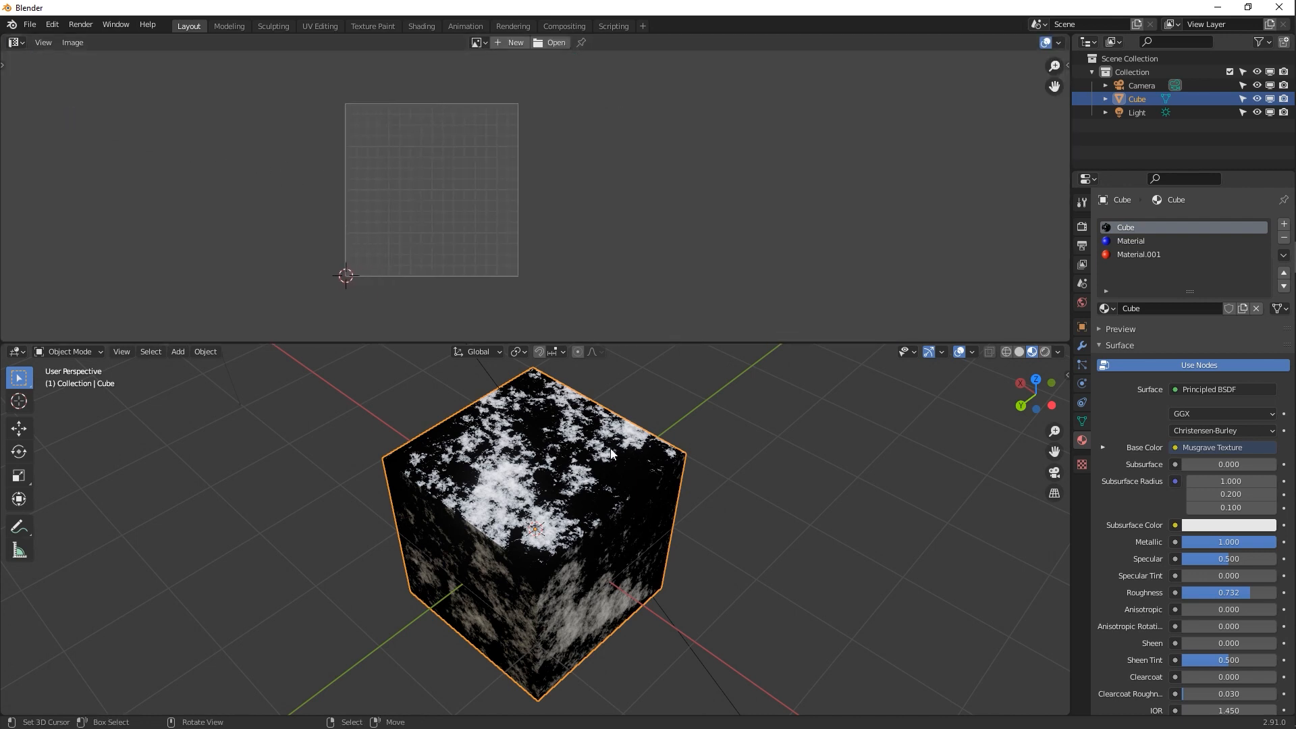
{"action": "key", "text": "Tab"}
{"action": "key", "text": "a"}
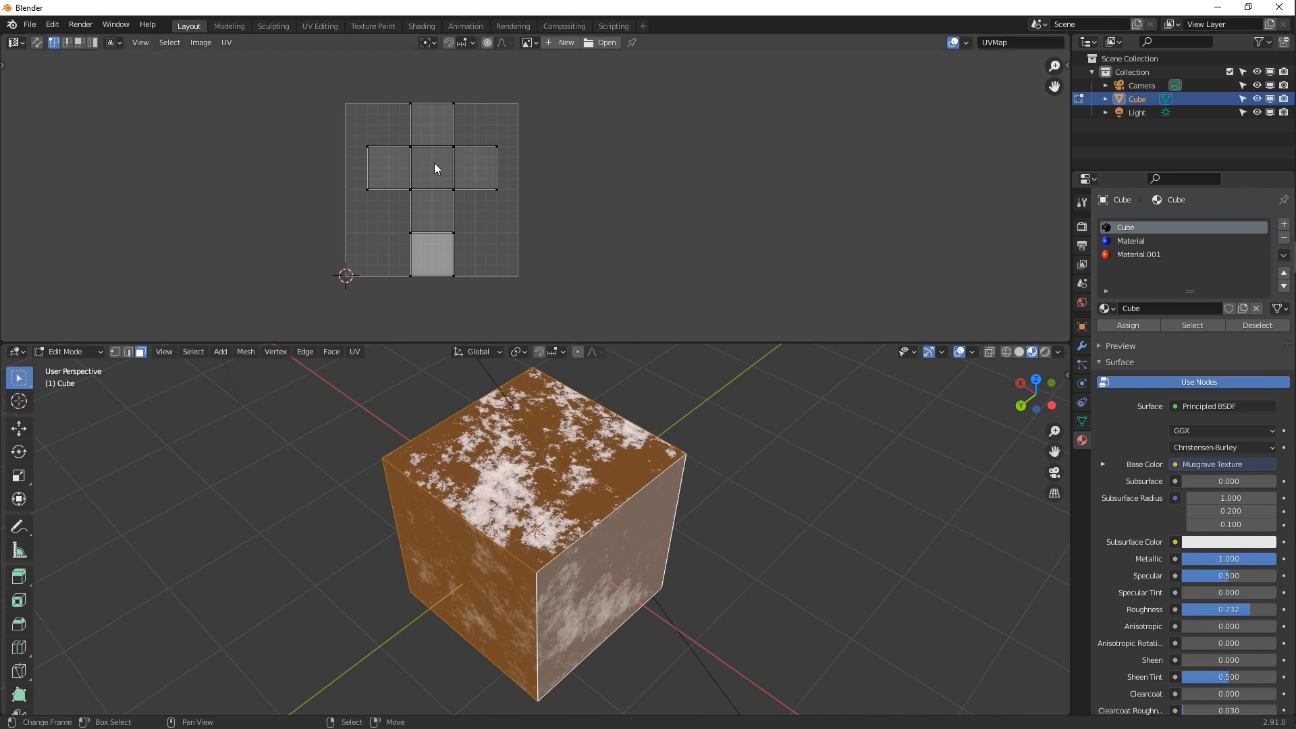
Turn on UV sync selection and select individual cube faces to match them with their squares in the UV layout
{"action": "scroll", "coordinate": [464, 181], "scroll_direction": "up", "scroll_amount": 2}
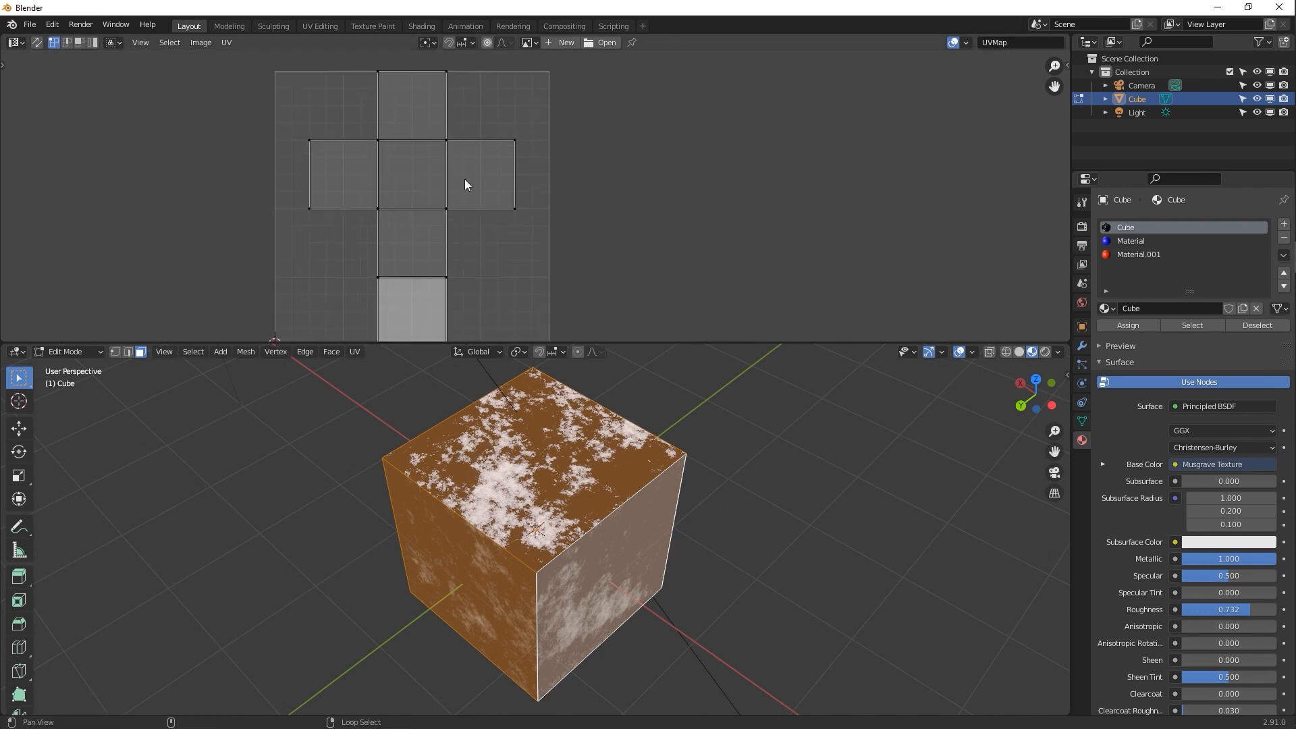
{"action": "middle_click_drag", "start_coordinate": [465, 180], "coordinate": [515, 163]}
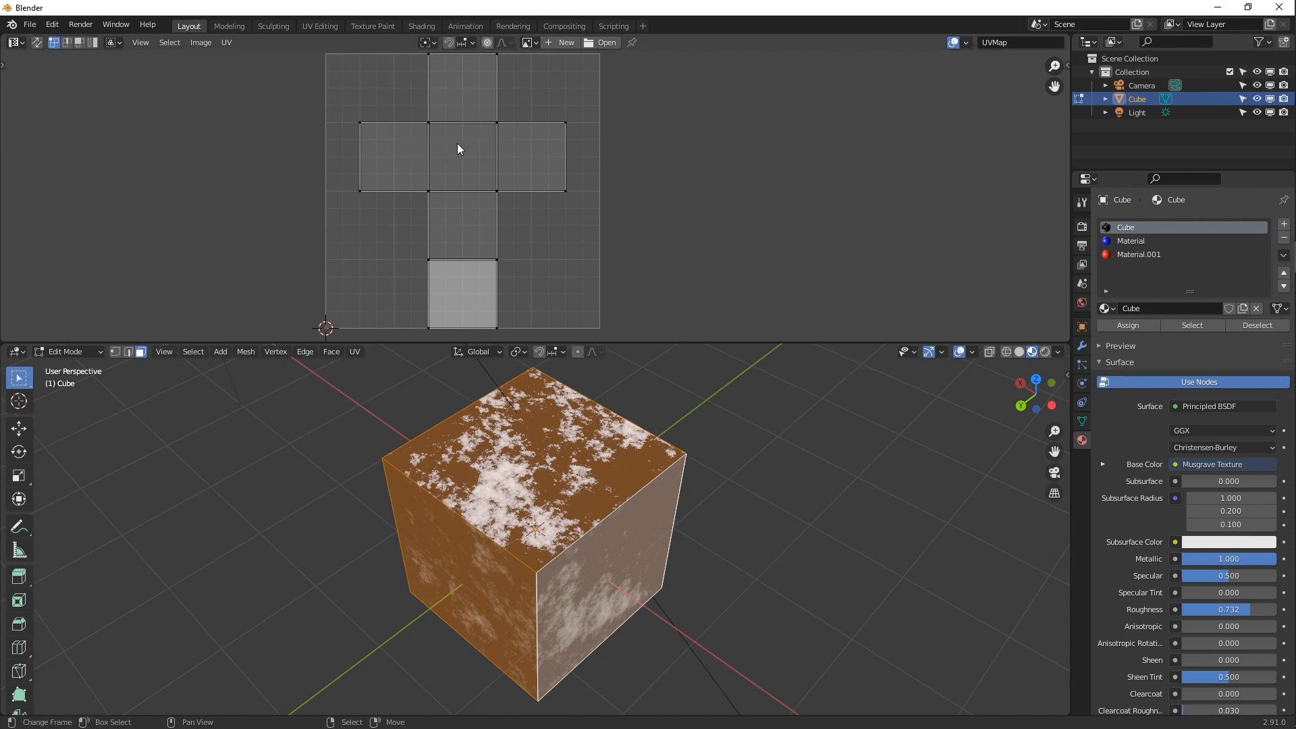
{"action": "left_click", "coordinate": [38, 43]}
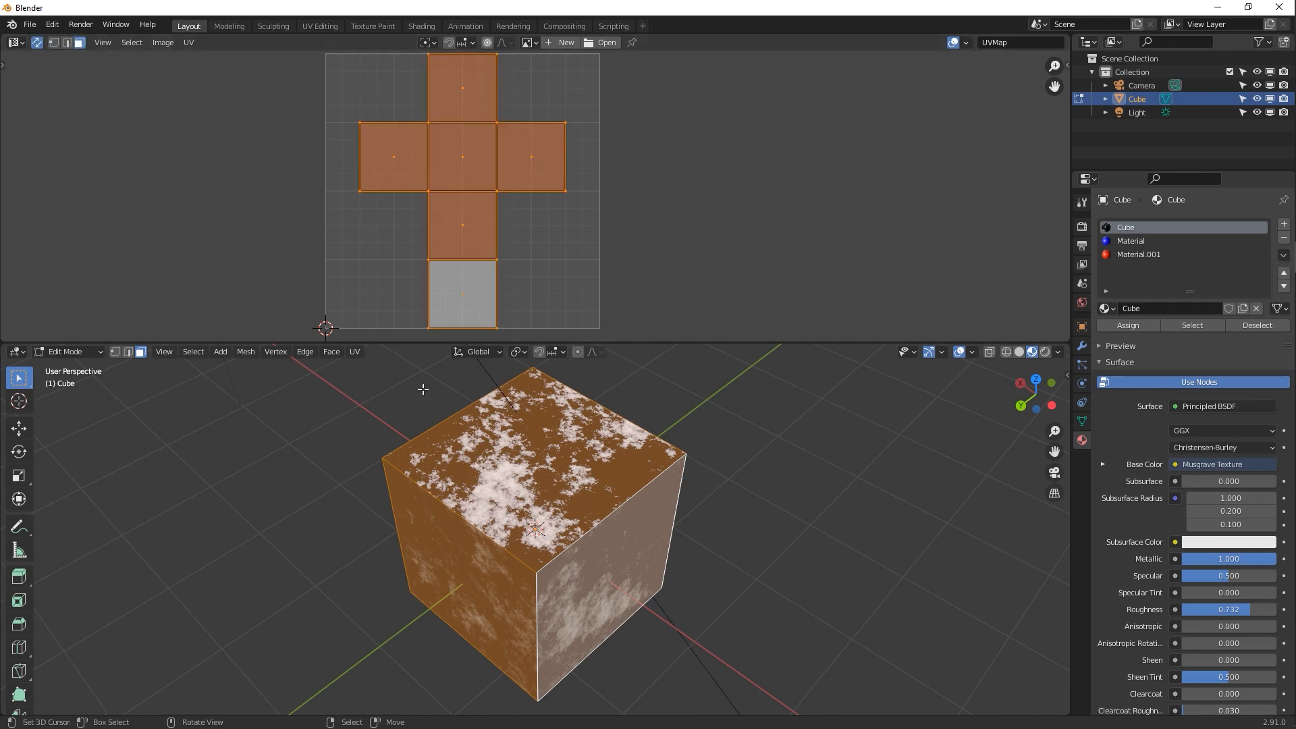
{"action": "left_click", "coordinate": [486, 438]}
{"action": "left_click", "coordinate": [488, 600]}
{"action": "left_click", "coordinate": [591, 593]}
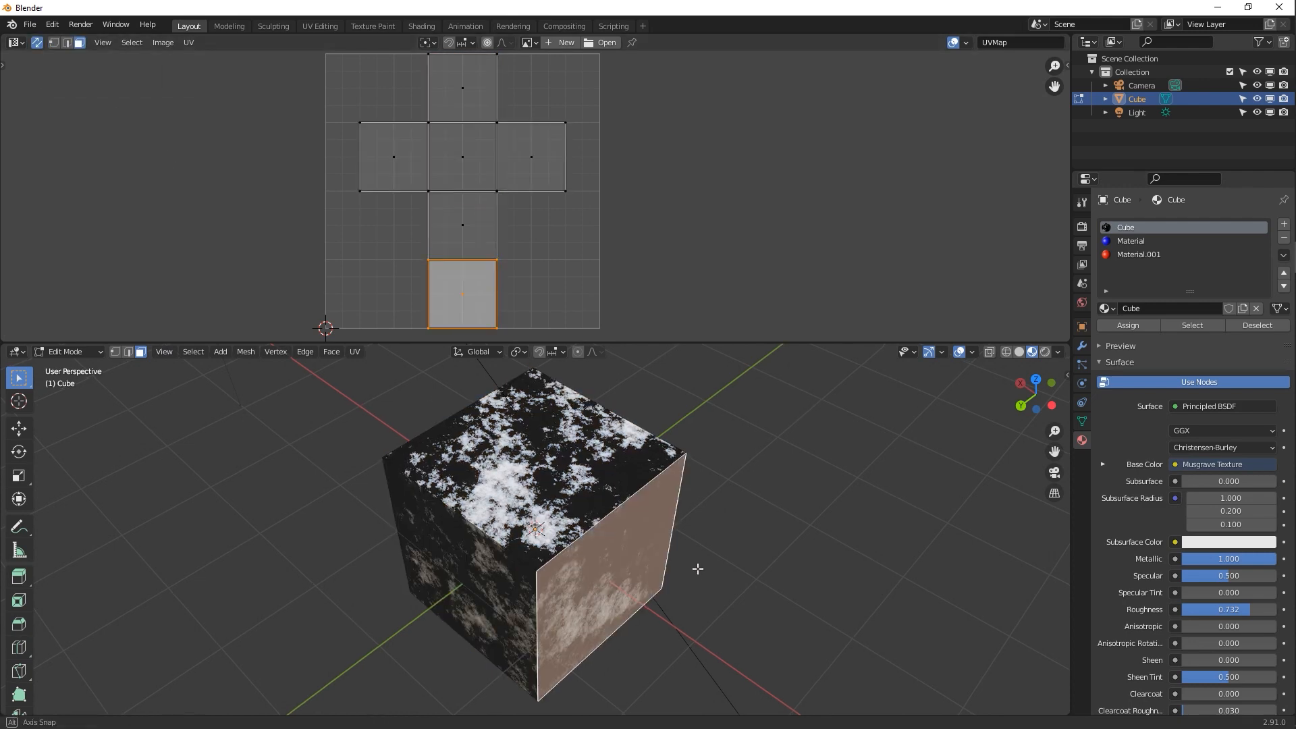
{"action": "middle_click_drag", "start_coordinate": [698, 567], "coordinate": [580, 527]}
{"action": "right_click", "coordinate": [638, 535]}
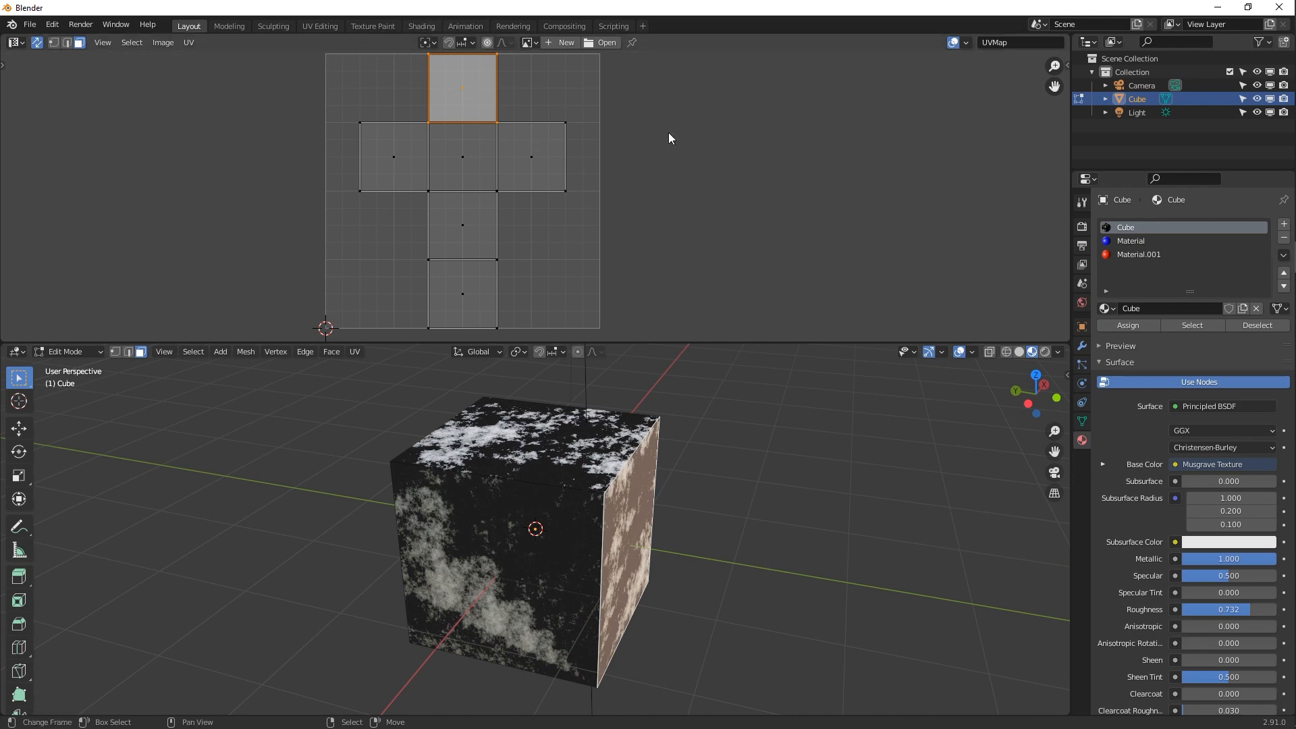
Open the image spaceship screens.jpg from the Graphics folder behind the cube's UV layout
{"action": "left_click", "coordinate": [601, 43]}
{"action": "left_click", "coordinate": [1003, 305]}
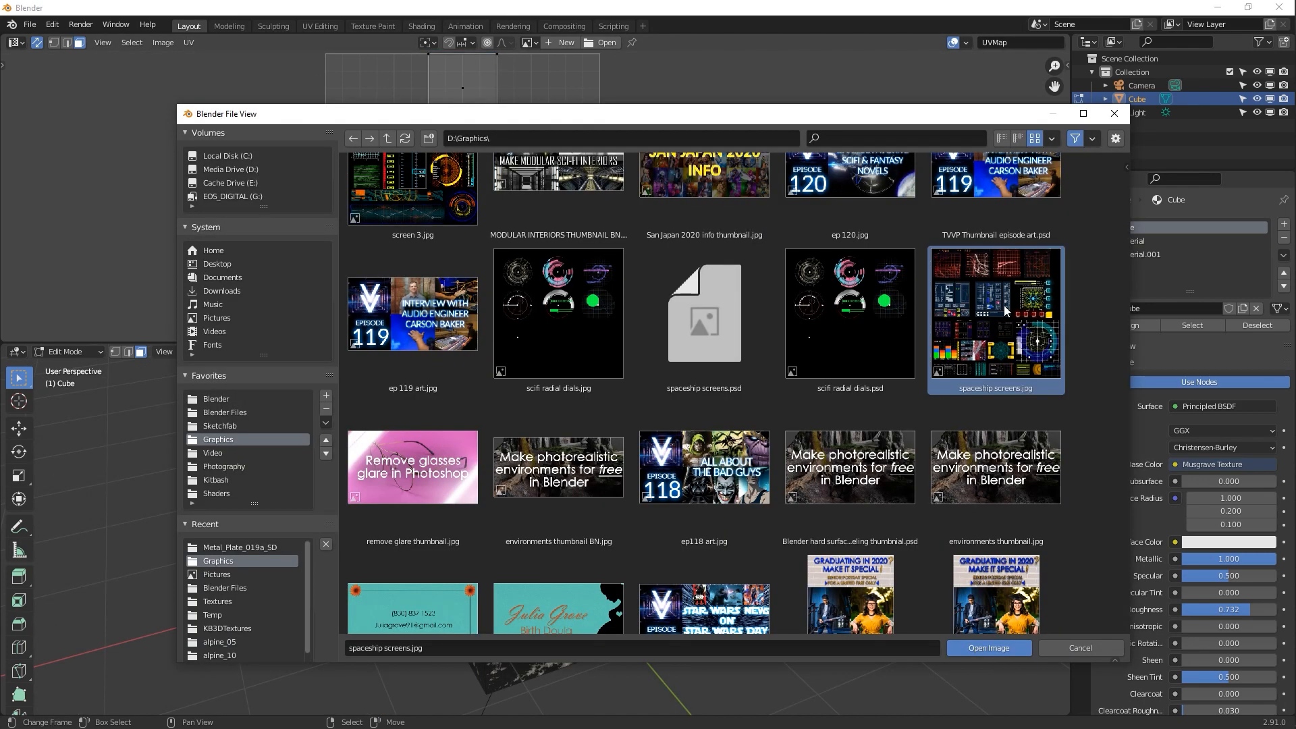
{"action": "double_click", "coordinate": [1003, 305]}
{"action": "scroll", "coordinate": [740, 235], "scroll_direction": "down", "scroll_amount": 12}
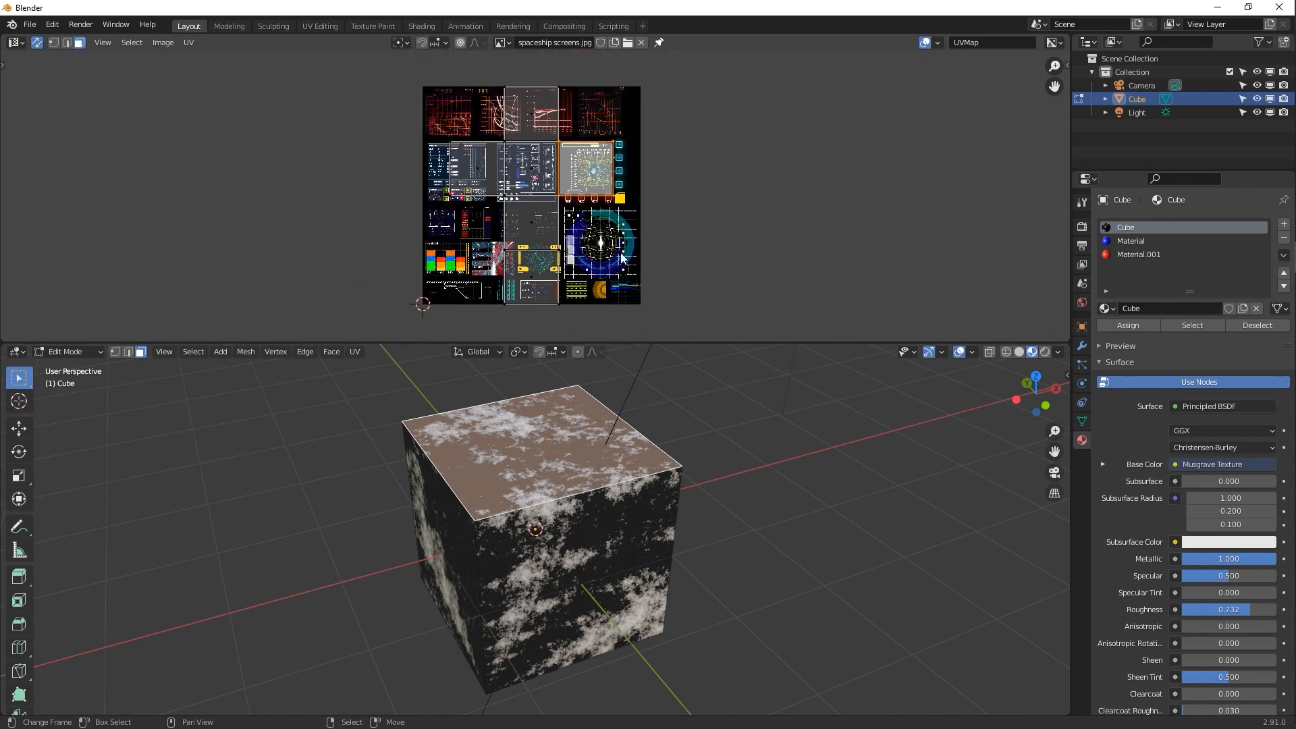
Select the cube's faces one by one to check which part of the spaceship screens image each covers
{"action": "left_click", "coordinate": [603, 496]}
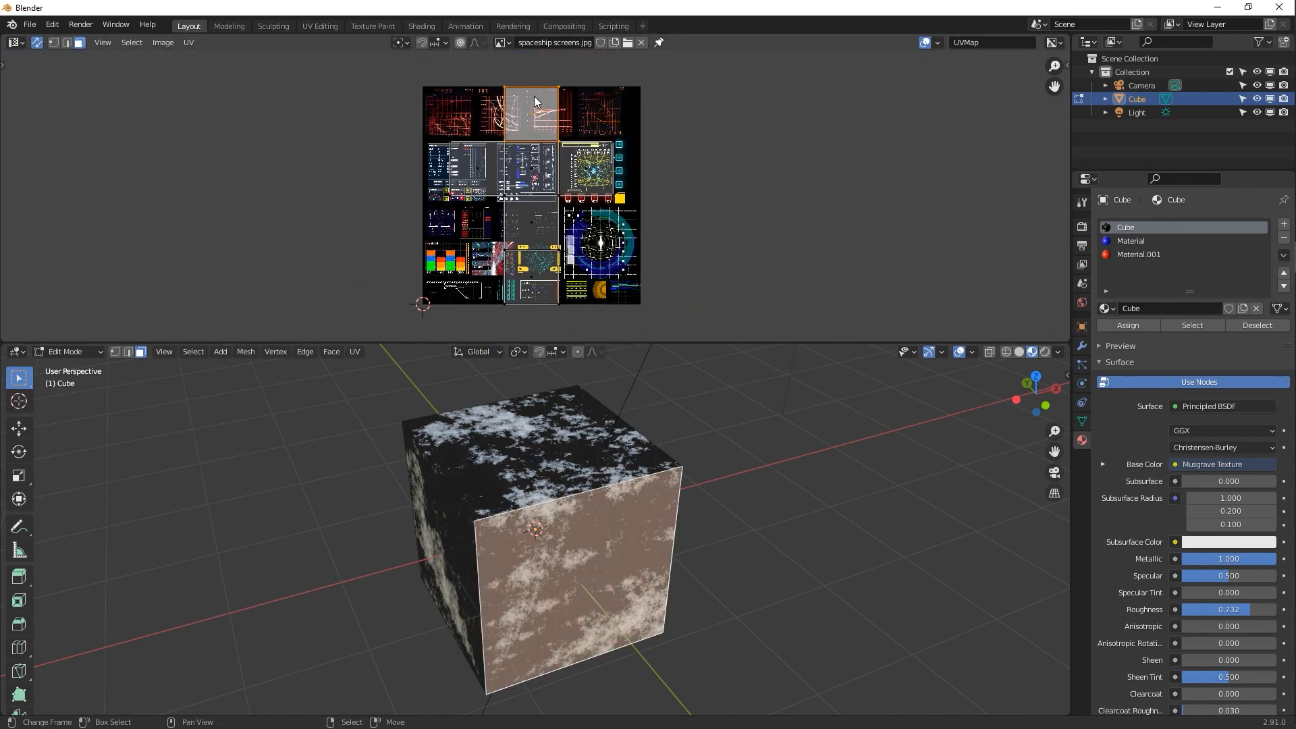
{"action": "right_click", "coordinate": [587, 150]}
{"action": "right_click", "coordinate": [526, 175]}
{"action": "right_click", "coordinate": [483, 173]}
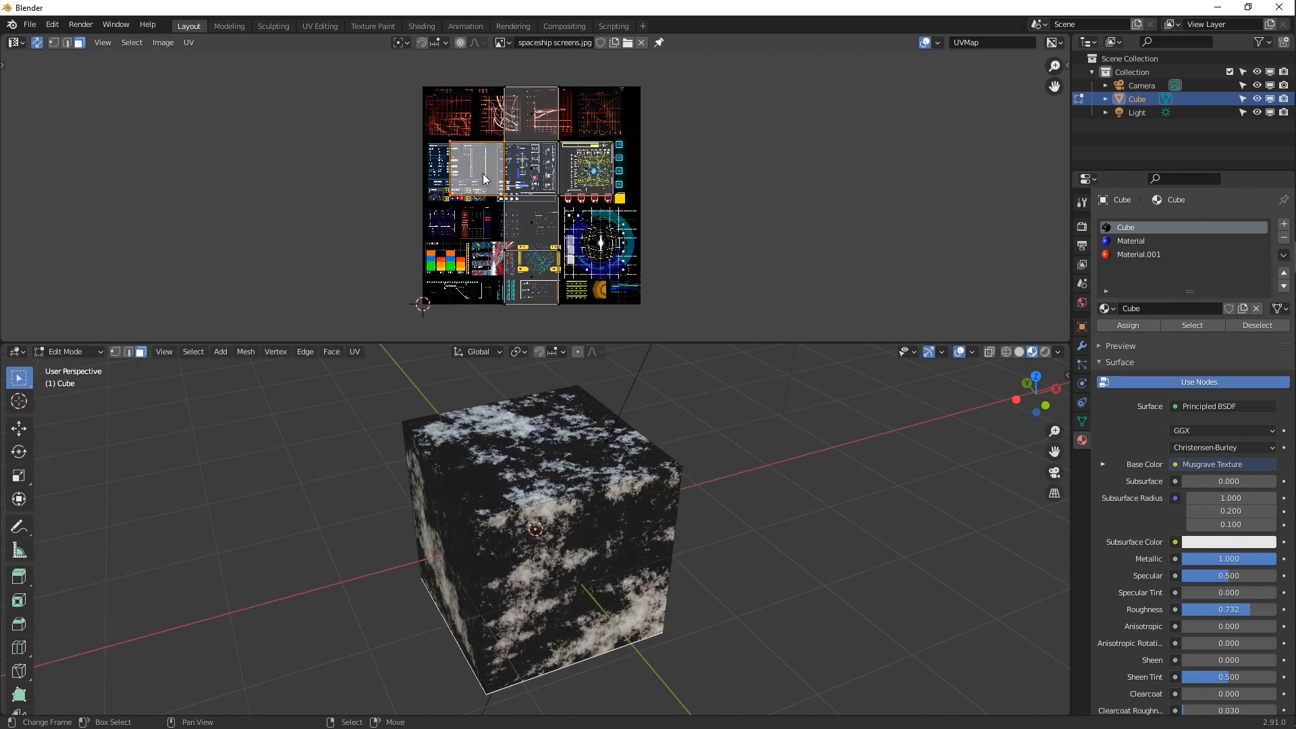
{"action": "right_click", "coordinate": [531, 230]}
{"action": "right_click", "coordinate": [541, 284]}
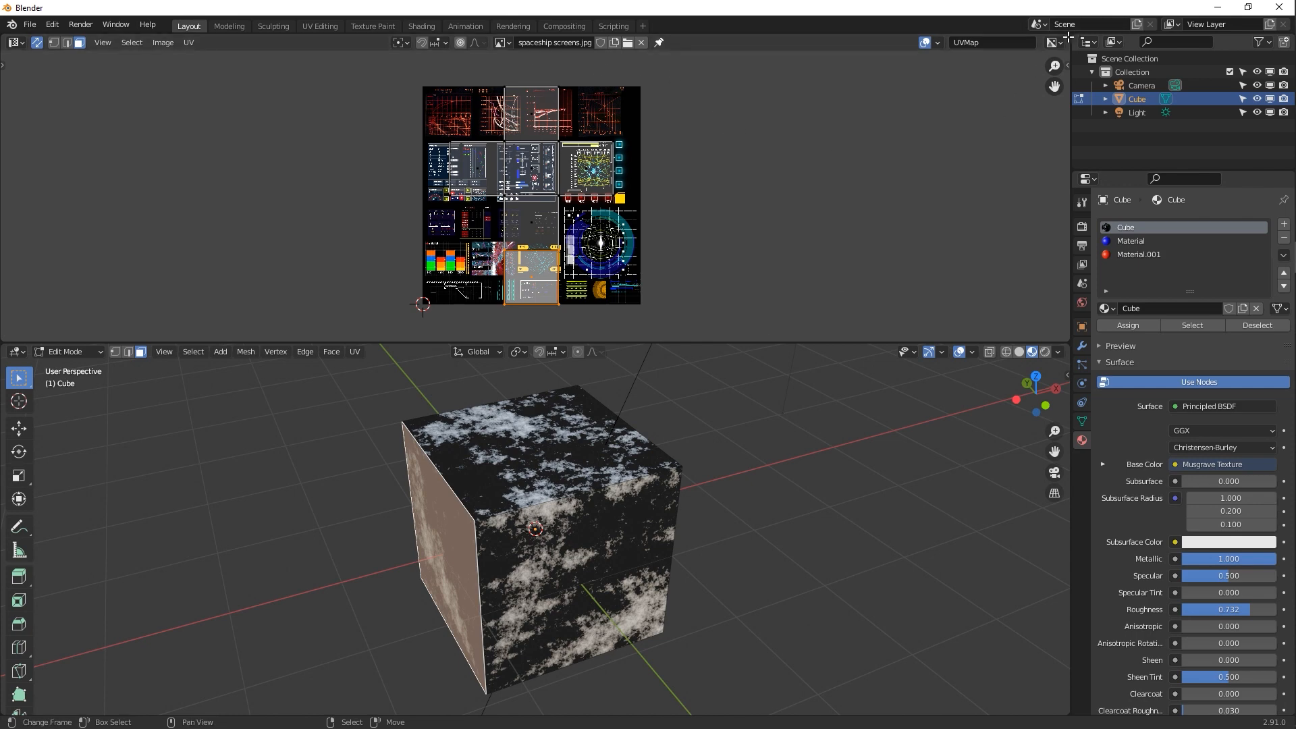
Split the UV Editor area side by side and turn the new area into a Shader Editor
{"action": "left_click_drag", "start_coordinate": [1067, 36], "coordinate": [383, 67]}
{"action": "left_click", "coordinate": [401, 42]}
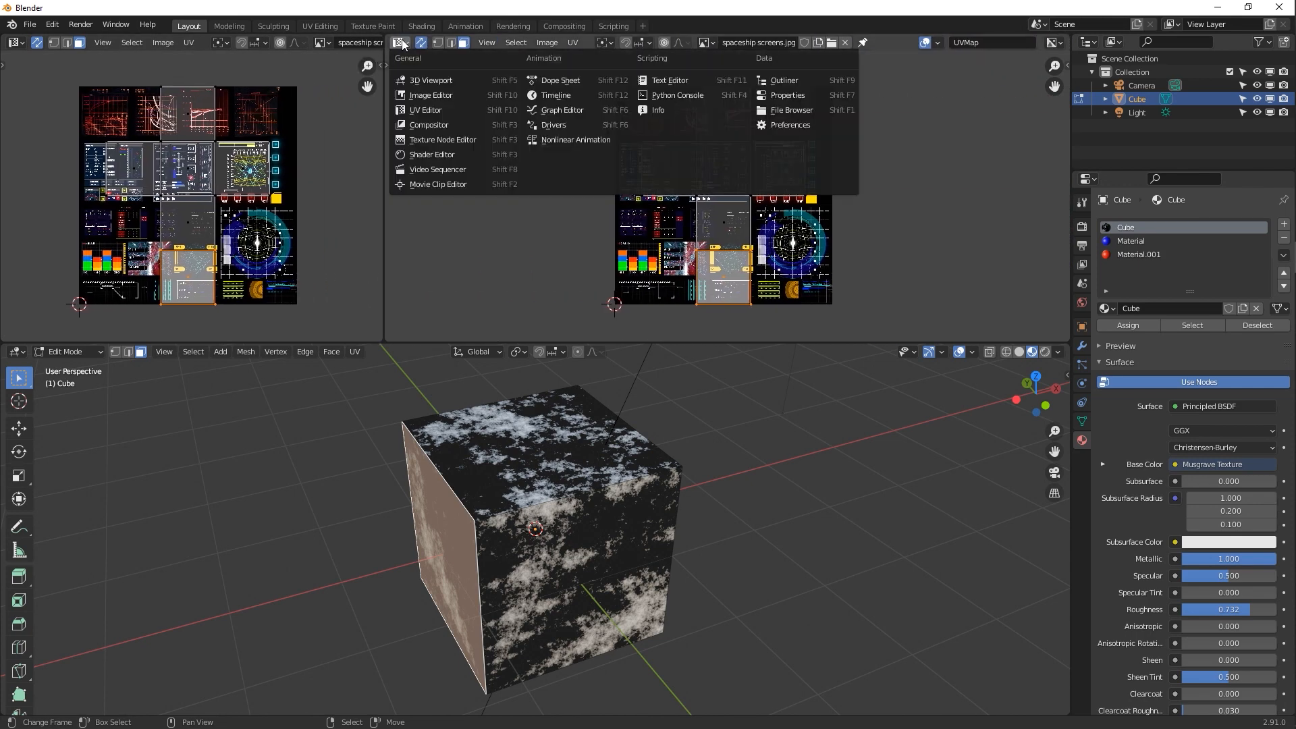
{"action": "left_click", "coordinate": [442, 153]}
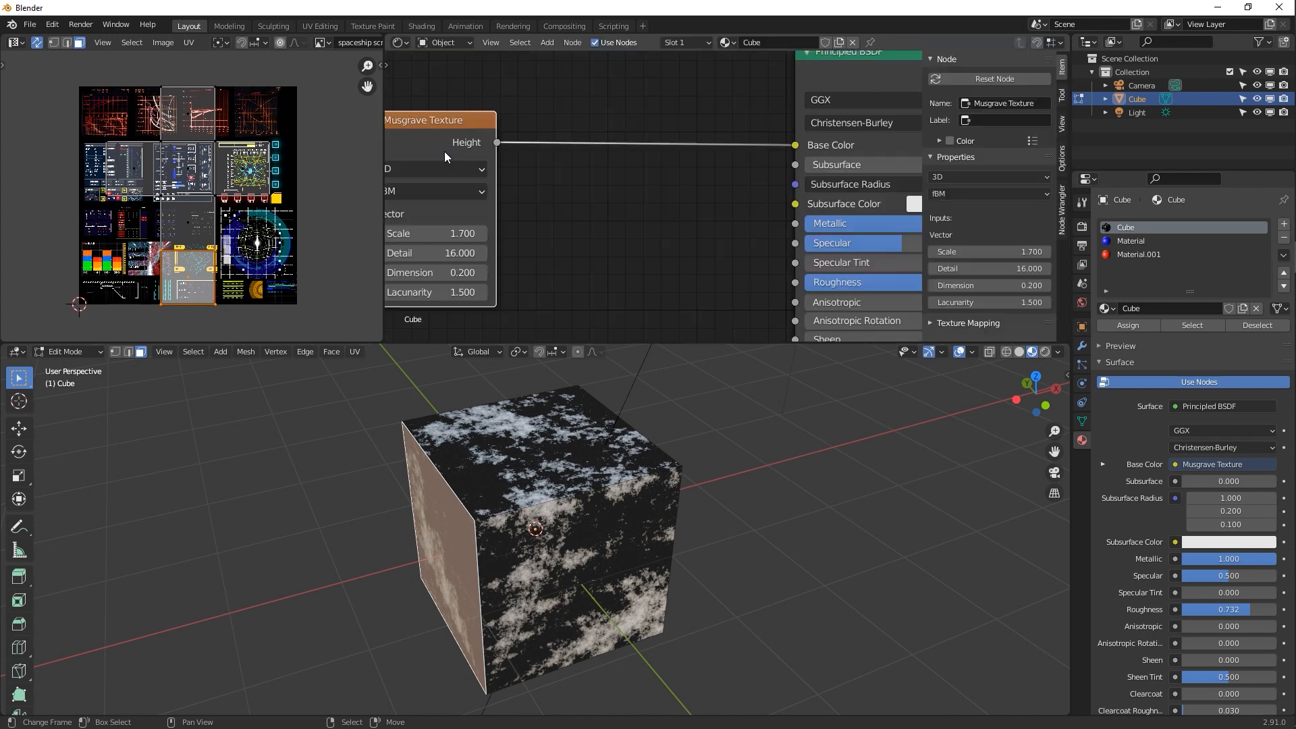
{"action": "middle_click_drag", "start_coordinate": [691, 241], "coordinate": [713, 237]}
{"action": "scroll", "coordinate": [715, 236], "scroll_direction": "down", "scroll_amount": 3}
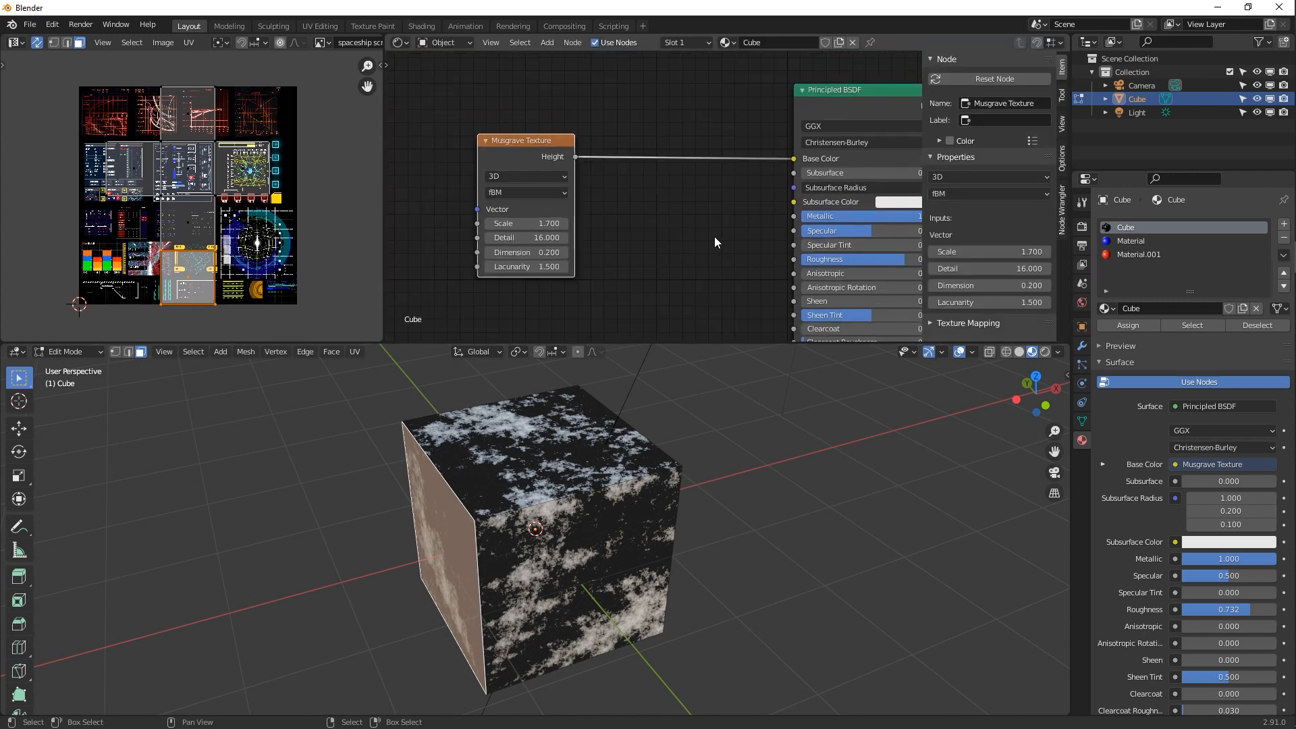
Delete the Musgrave Texture node from the Cube material
{"action": "key", "text": "x"}
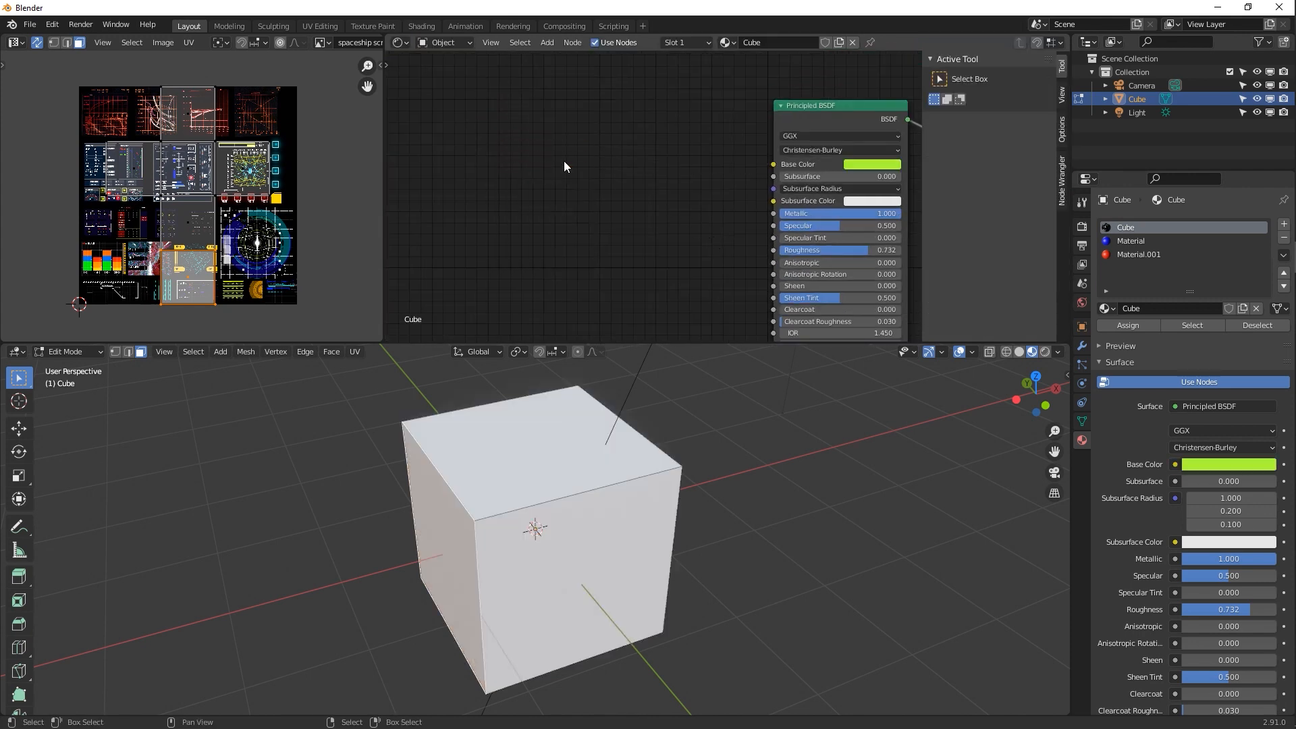
{"action": "key", "text": "shift+a"}
{"action": "key", "text": "Escape"}
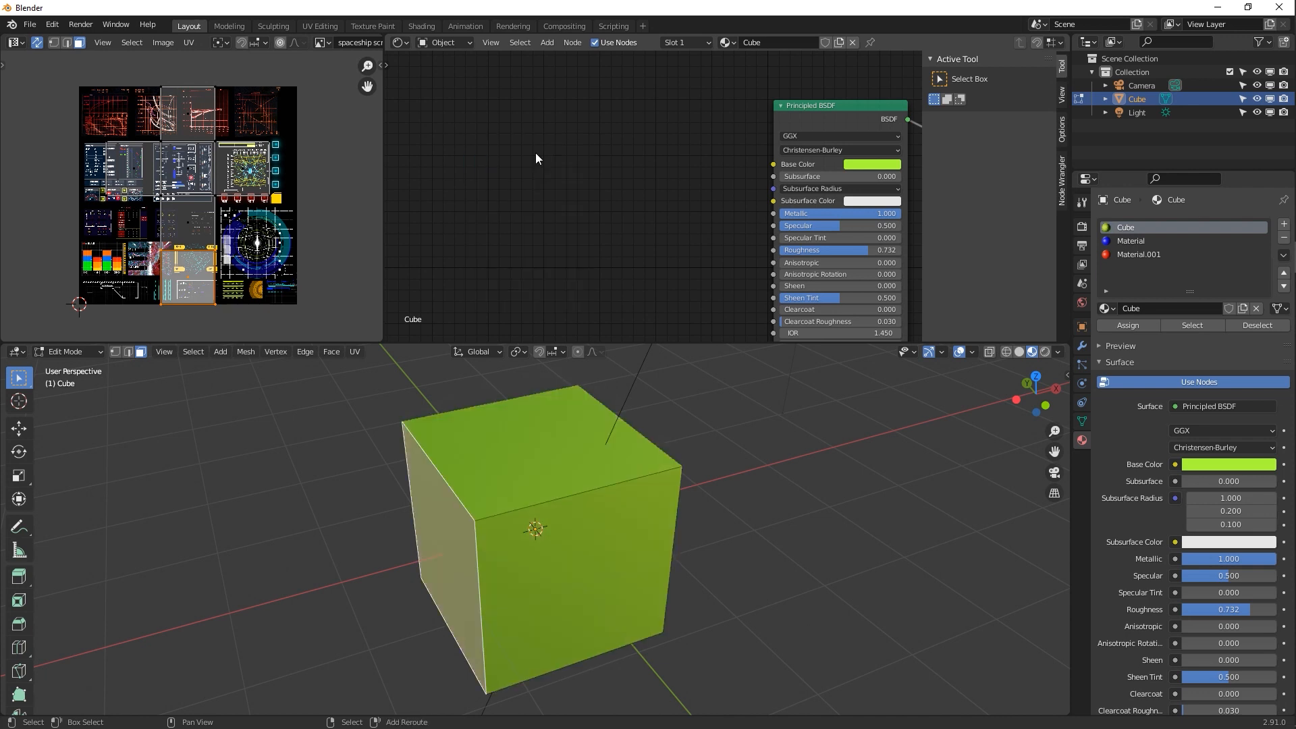
Add an Image Texture node beside the Principled BSDF and assign spaceship screens.jpg to it
{"action": "key", "text": "shift+a"}
{"action": "left_click", "coordinate": [536, 153]}
{"action": "type", "text": "i"}
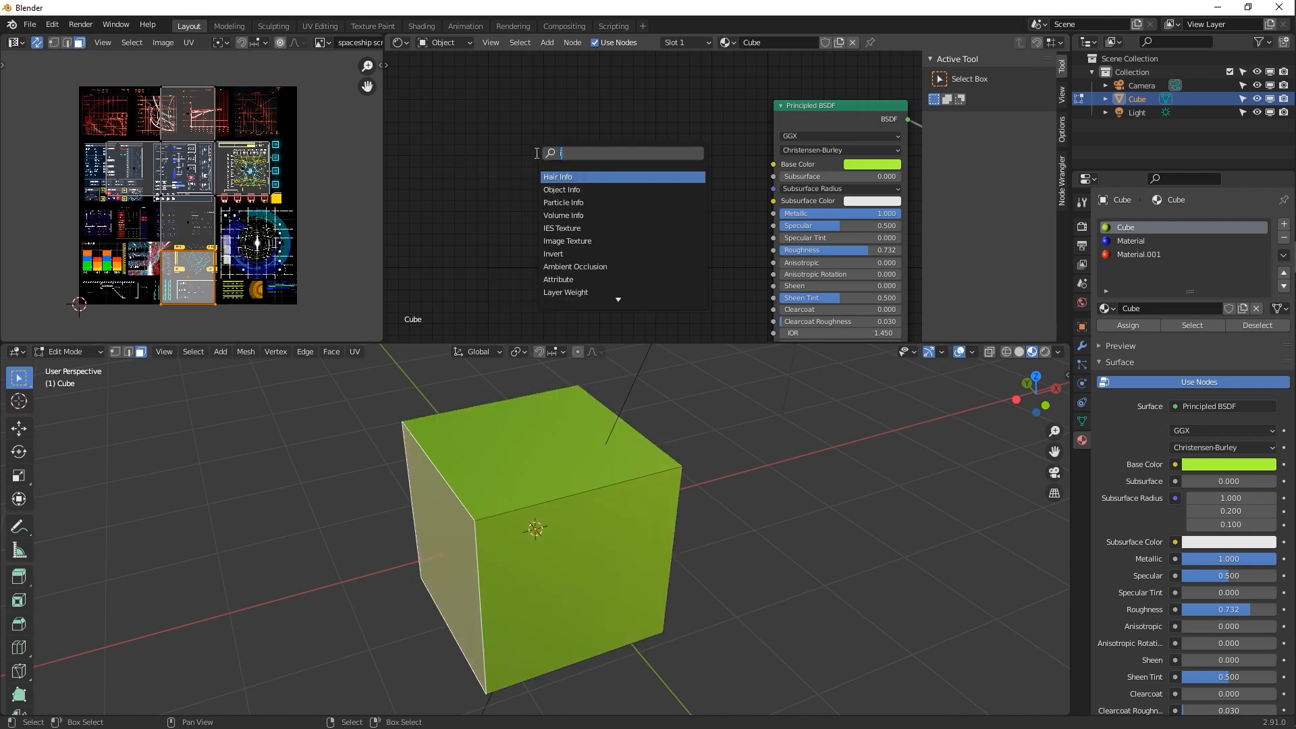
{"action": "type", "text": "m"}
{"action": "key", "text": "Return"}
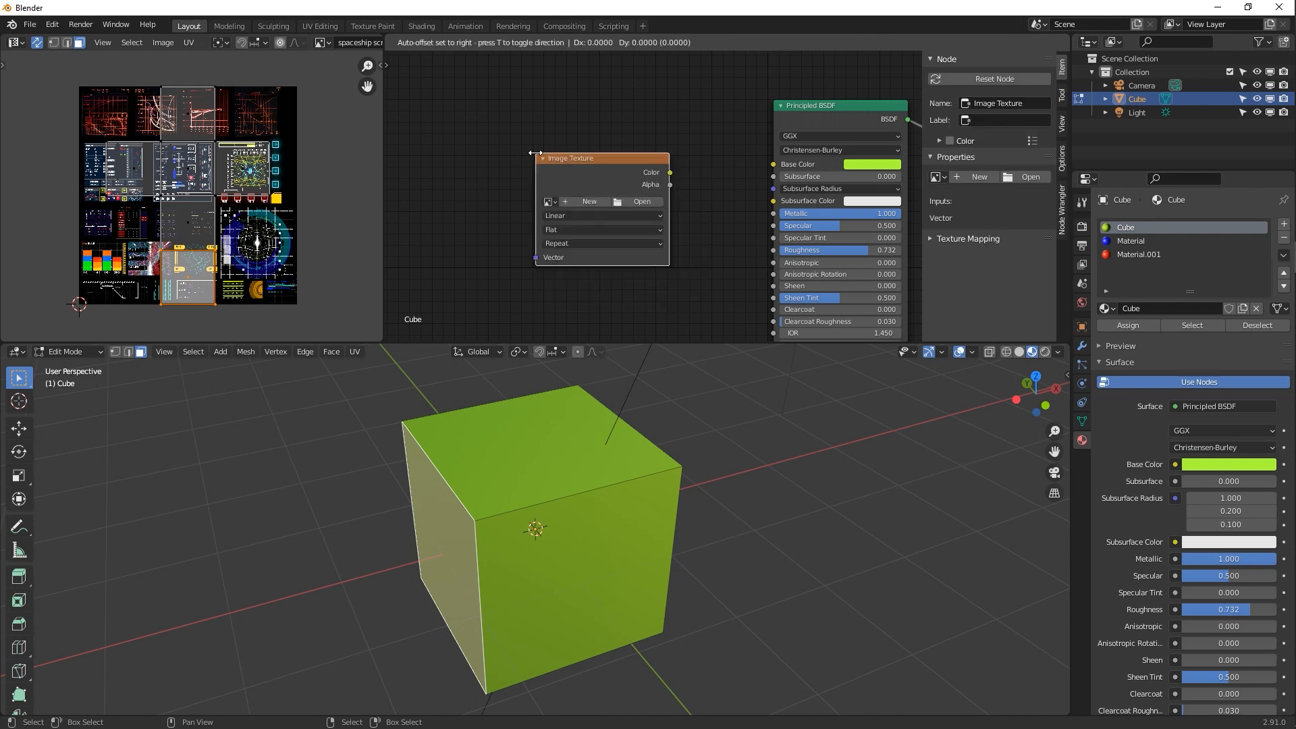
{"action": "left_click", "coordinate": [535, 153]}
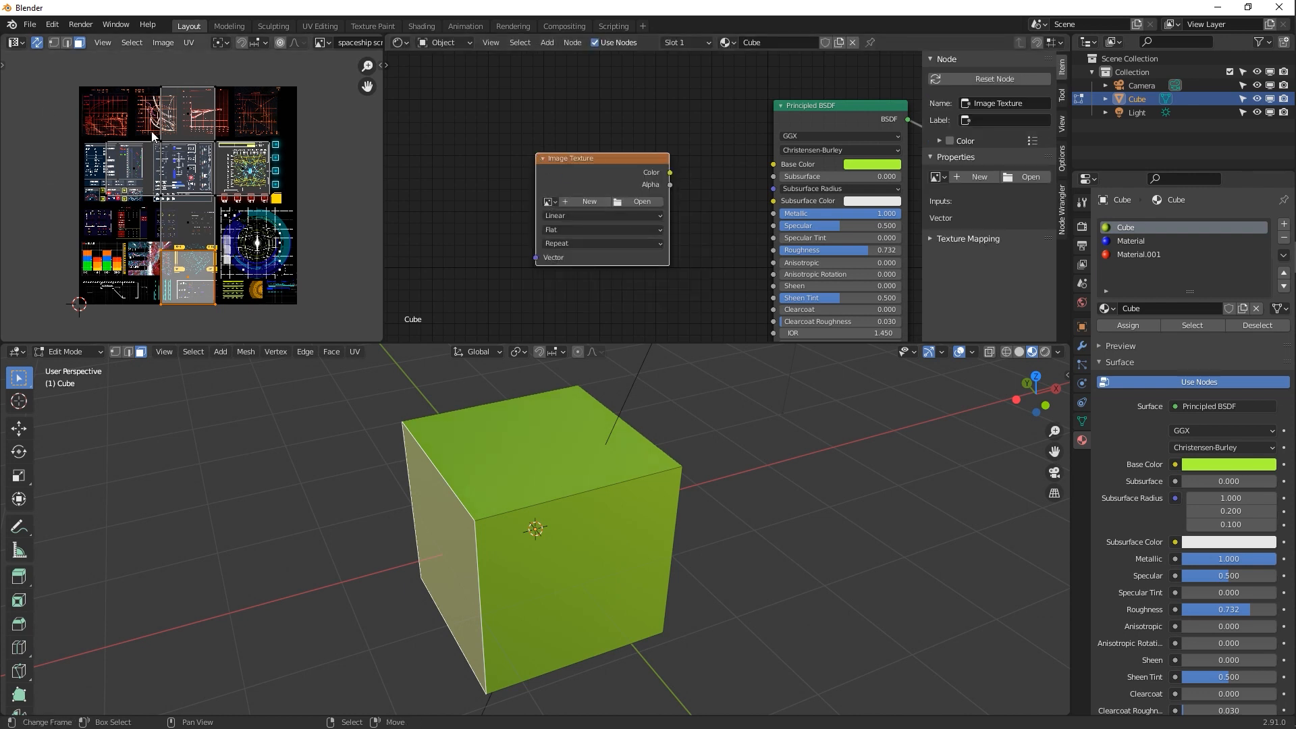
{"action": "left_click", "coordinate": [548, 201]}
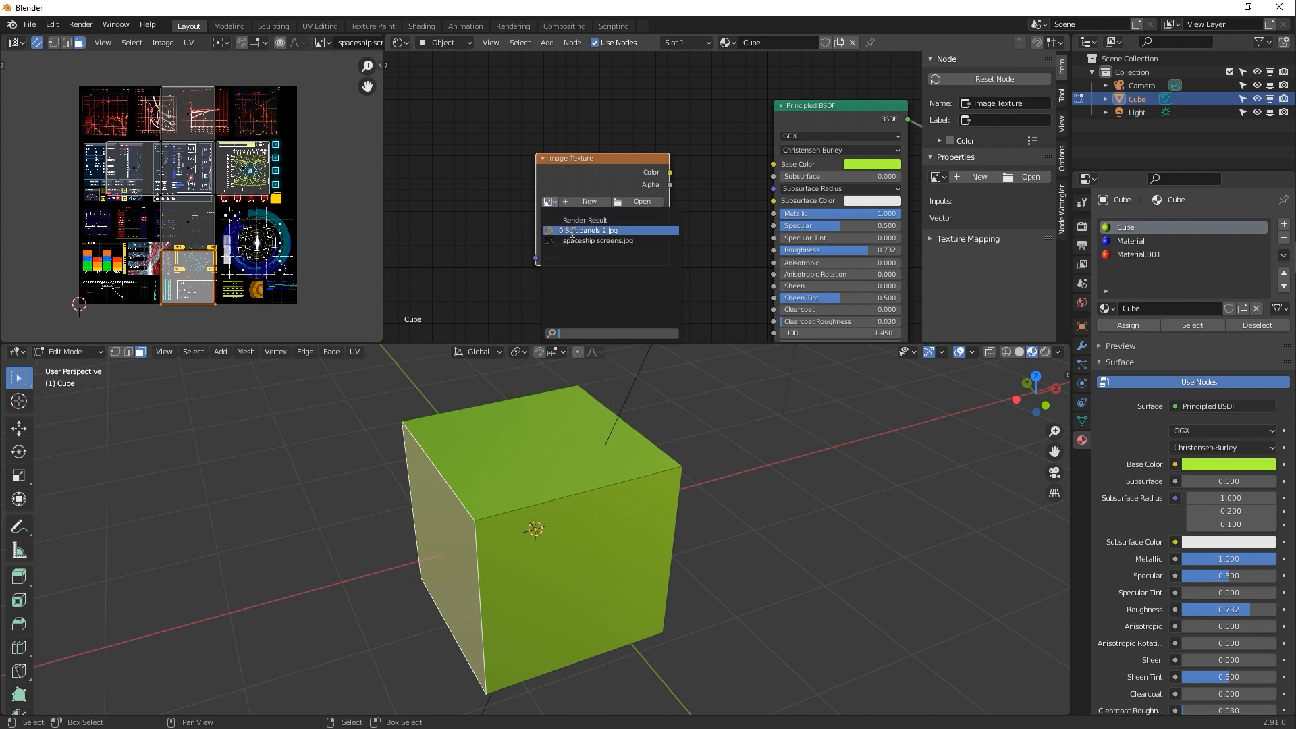
{"action": "left_click", "coordinate": [599, 241]}
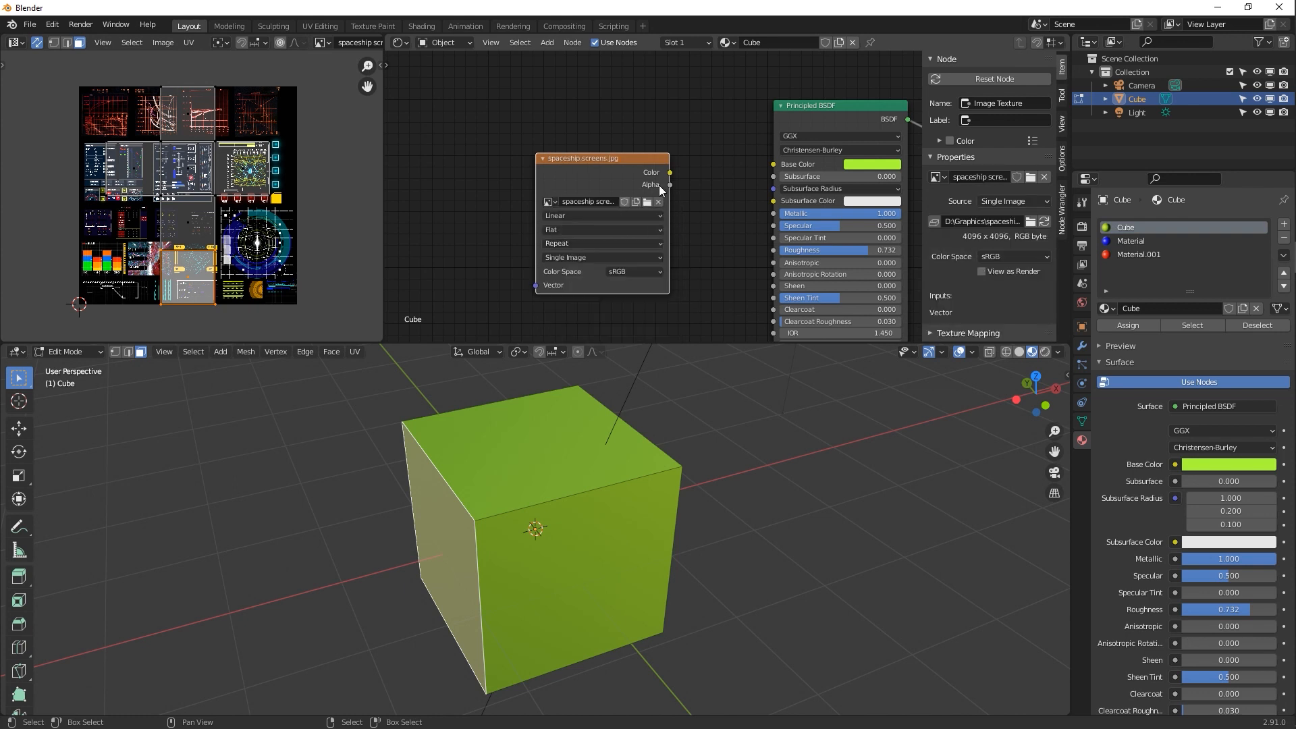
Connect the spaceship screens.jpg node's Color output to the Principled BSDF's Base Color input
{"action": "left_click_drag", "start_coordinate": [670, 173], "coordinate": [783, 166]}
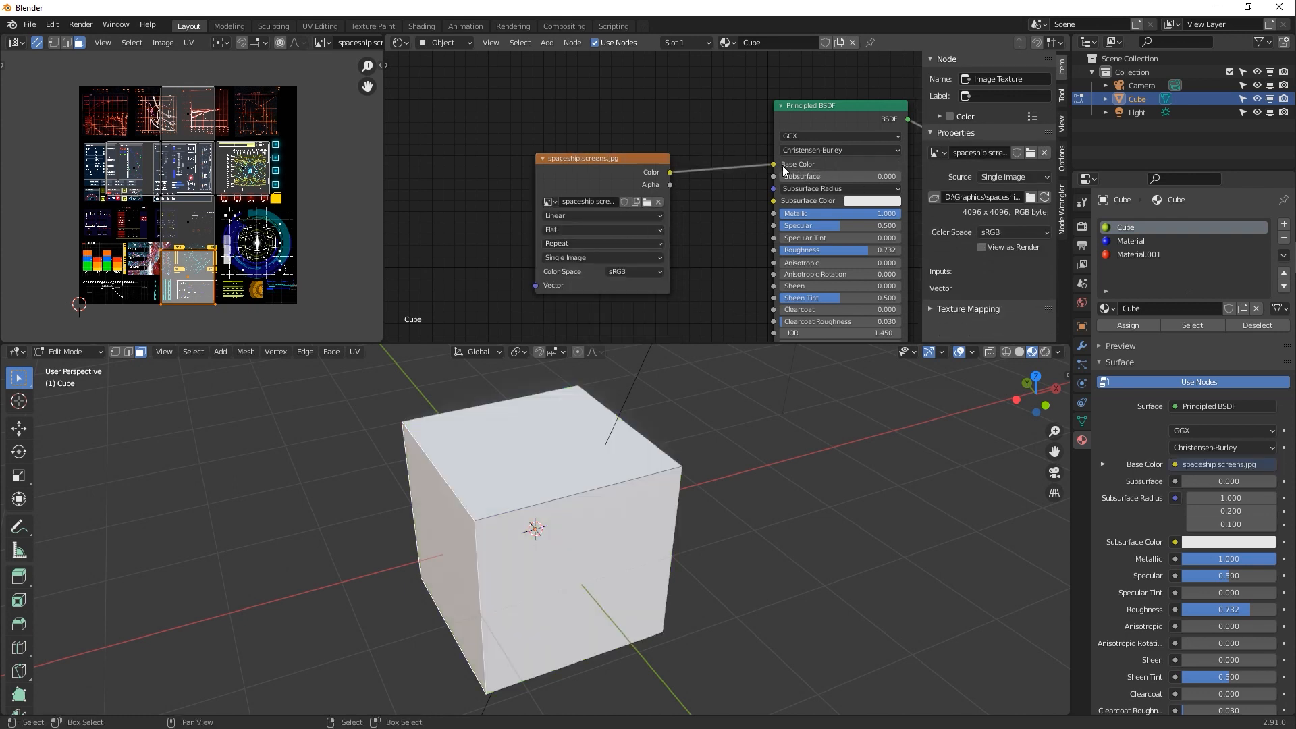
{"action": "middle_click_drag", "start_coordinate": [558, 553], "coordinate": [571, 451]}
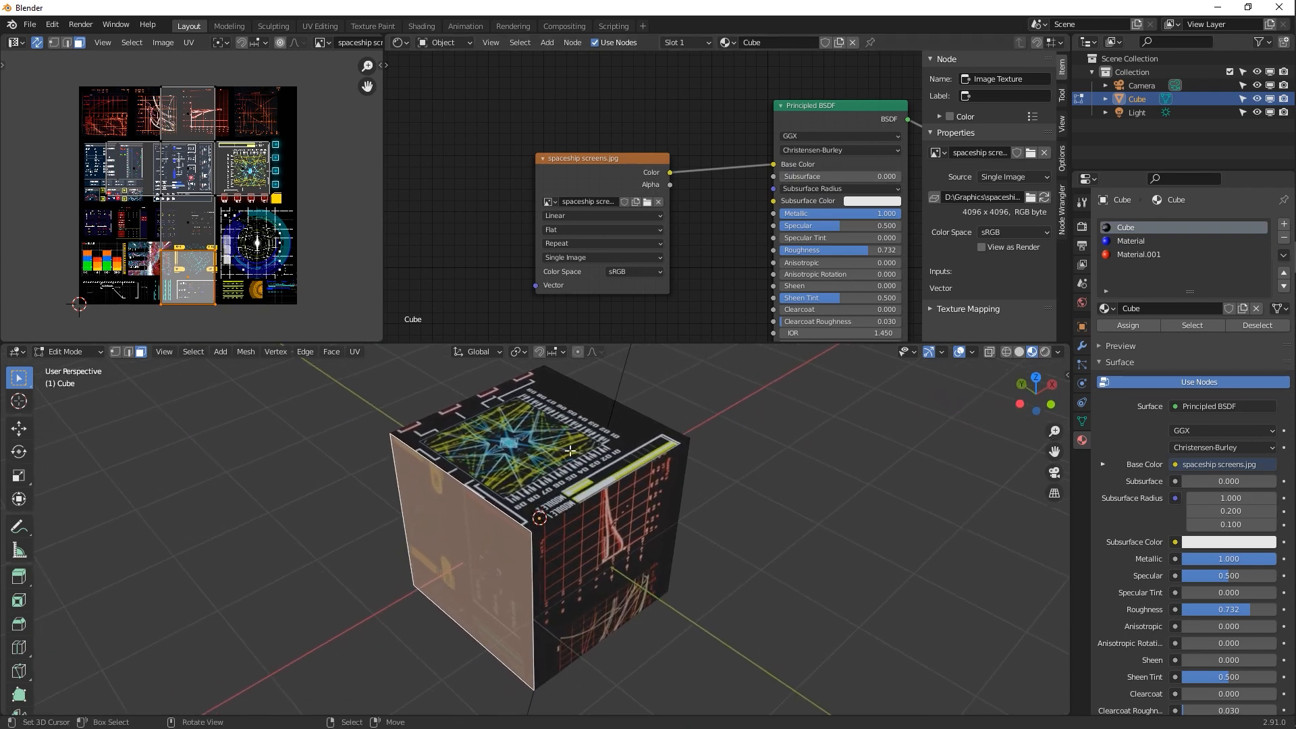
Select the cube's bottom face and move its UV island onto the first dashboard screen in the image's second row
{"action": "left_click", "coordinate": [519, 449]}
{"action": "left_click", "coordinate": [605, 531]}
{"action": "right_click", "coordinate": [507, 545]}
{"action": "middle_click_drag", "start_coordinate": [556, 571], "coordinate": [548, 478]}
{"action": "right_click", "coordinate": [559, 587]}
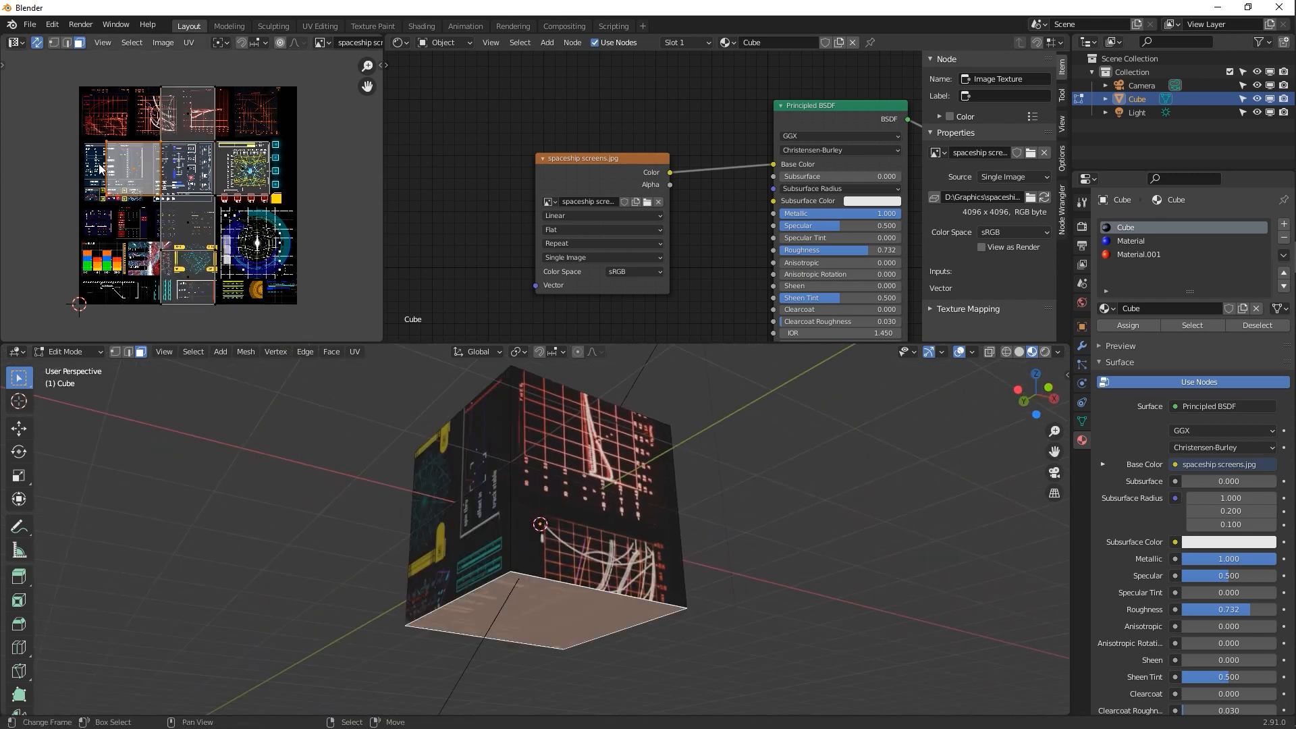
{"action": "scroll", "coordinate": [174, 181], "scroll_direction": "up", "scroll_amount": 1}
{"action": "scroll", "coordinate": [175, 181], "scroll_direction": "up", "scroll_amount": 4}
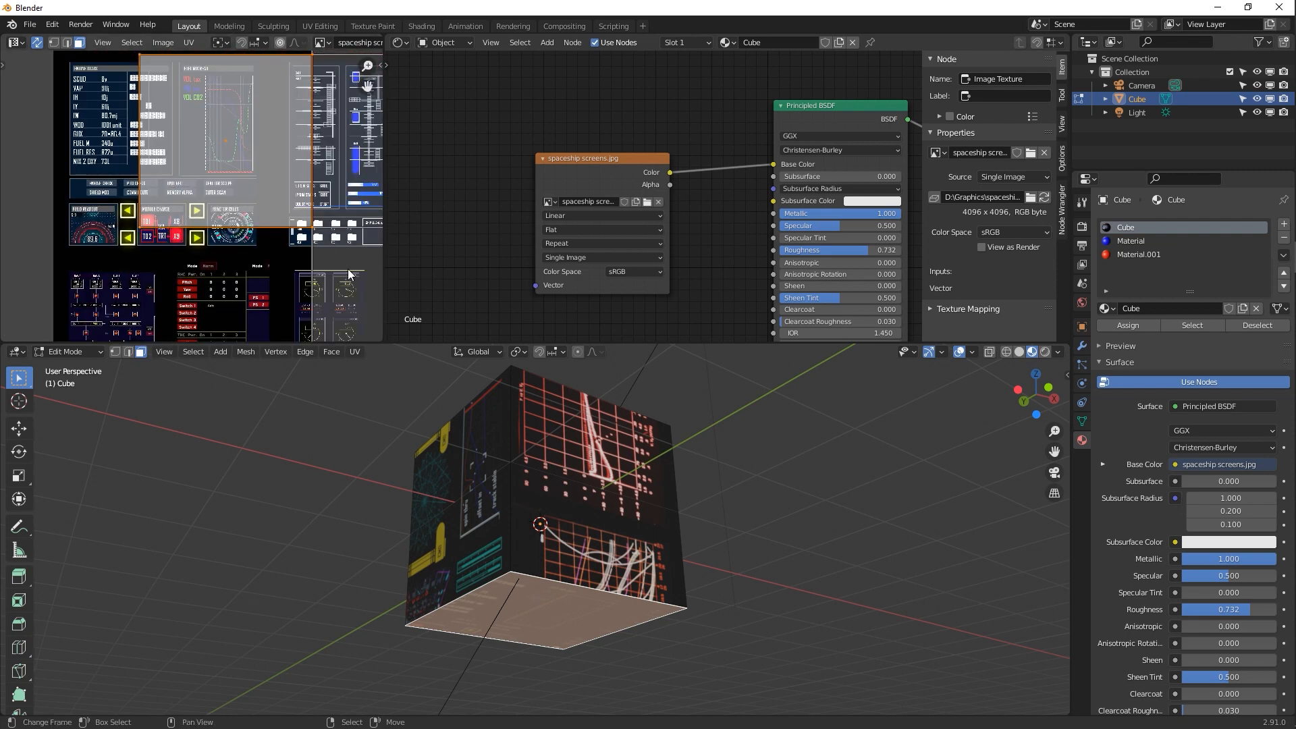
{"action": "middle_click_drag", "start_coordinate": [520, 532], "coordinate": [432, 378]}
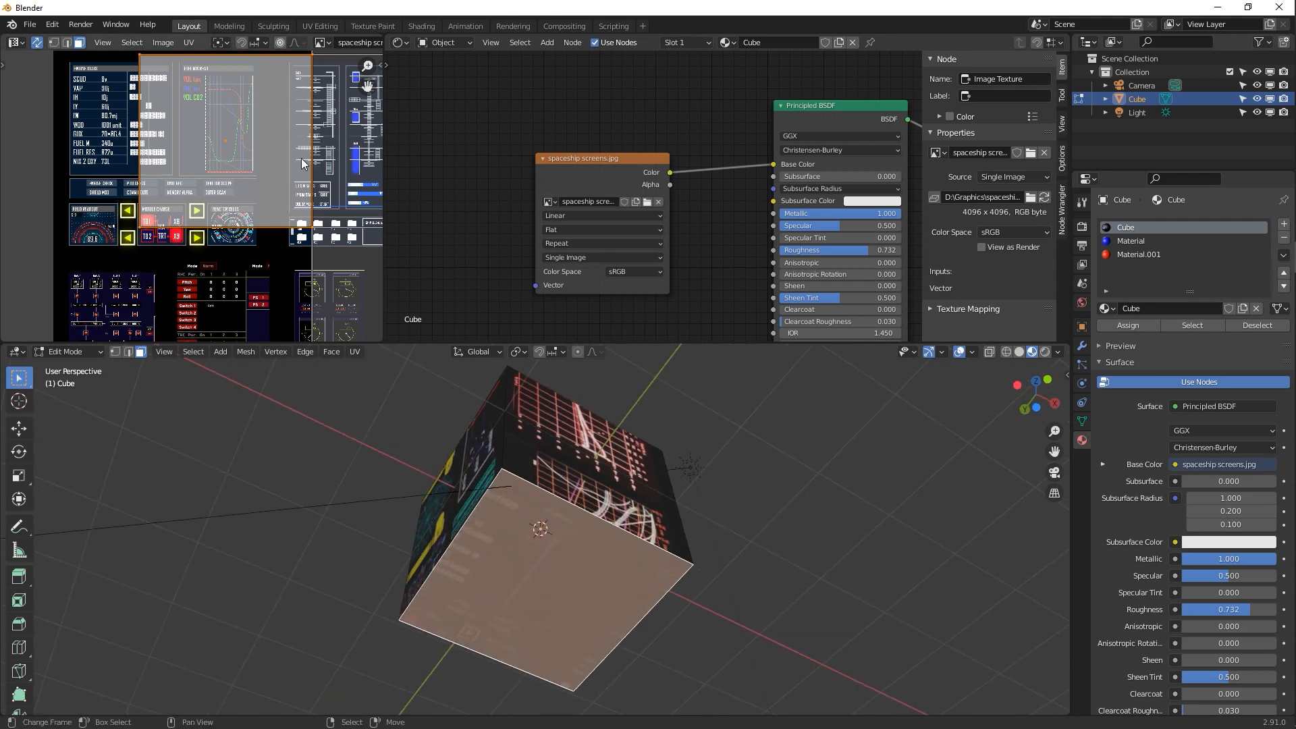
{"action": "key", "text": "g"}
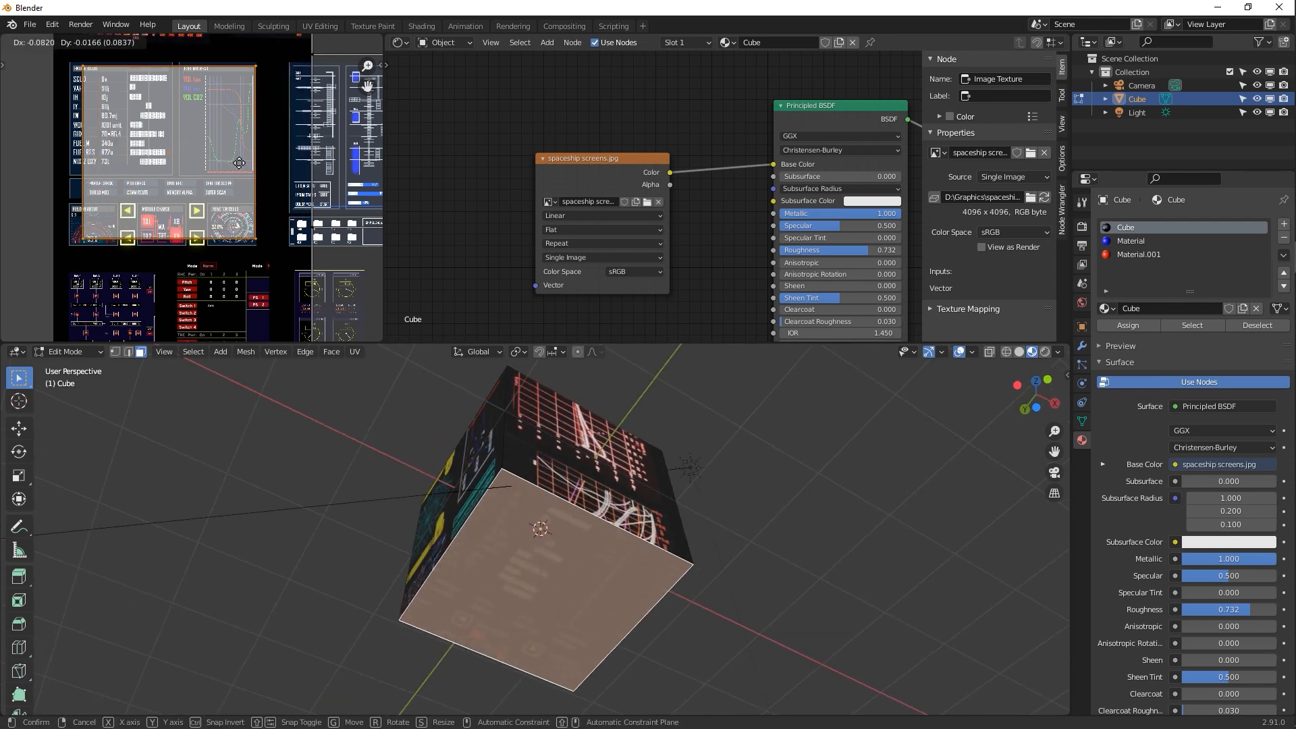
{"action": "left_click", "coordinate": [238, 172]}
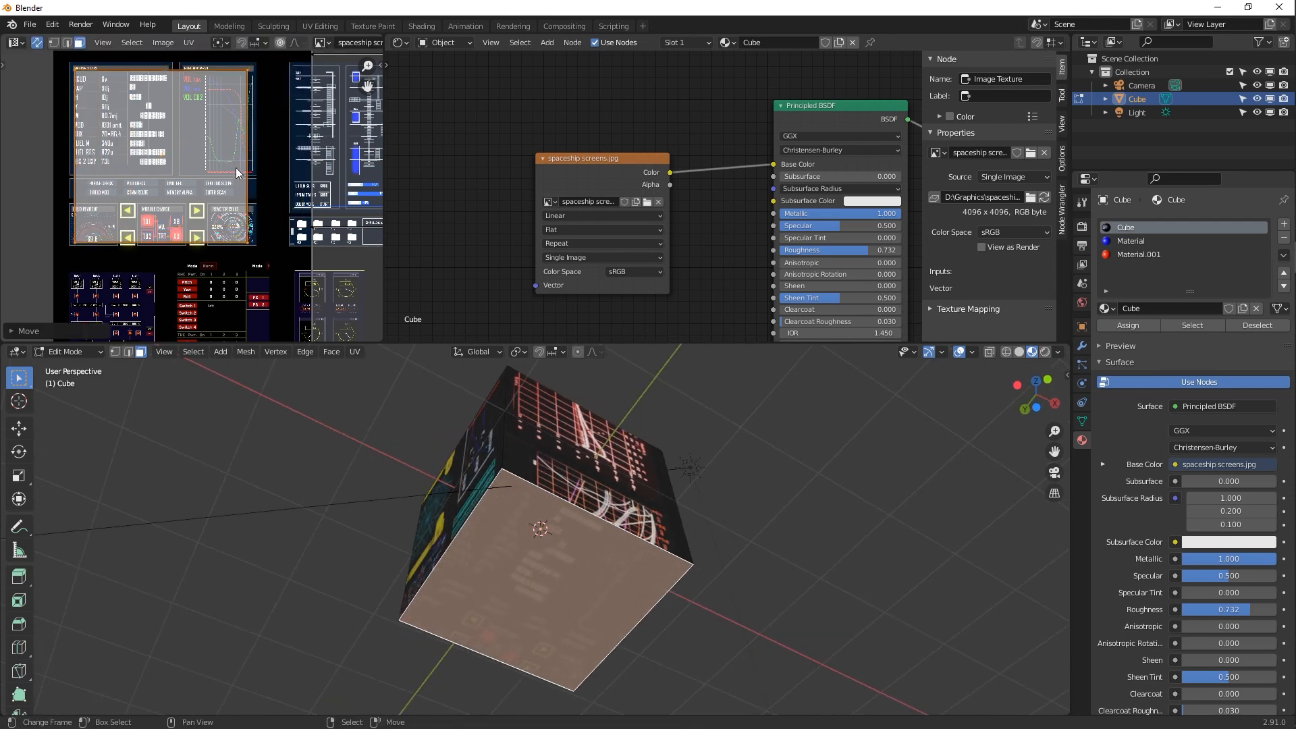
Scale and nudge the bottom face's UV island to match the outline of the dashboard screen
{"action": "key", "text": "s"}
{"action": "left_click", "coordinate": [280, 219]}
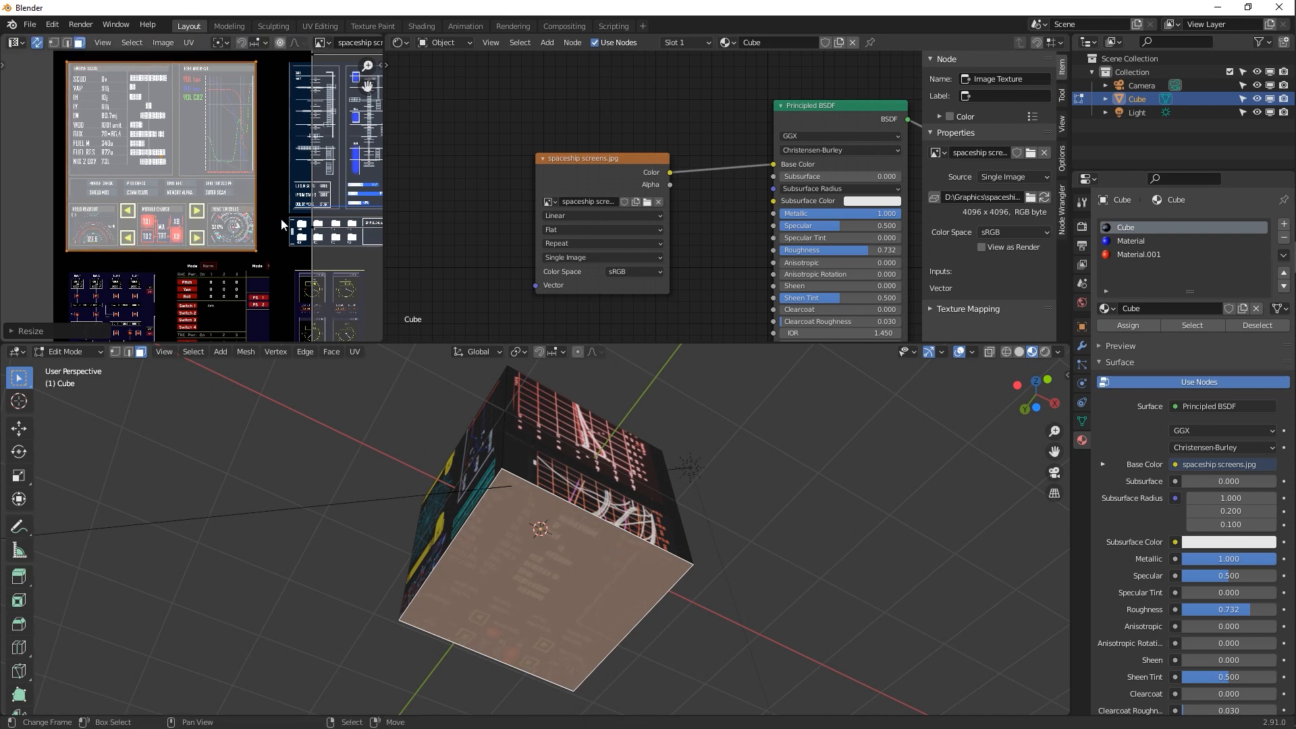
{"action": "key", "text": "g"}
{"action": "left_click", "coordinate": [284, 222]}
Rotate the bottom face's UV island by 90 degrees
{"action": "key", "text": "r"}
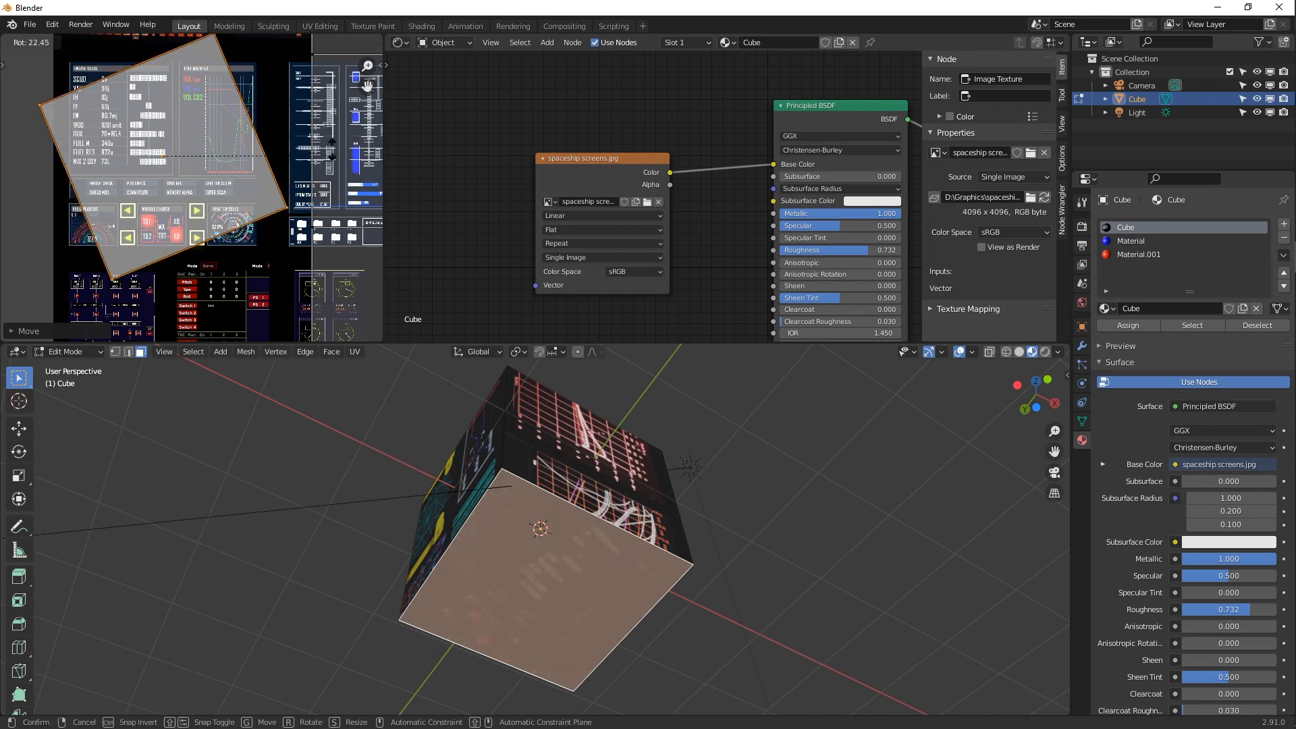
{"action": "key", "text": "Escape"}
{"action": "type", "text": "r"}
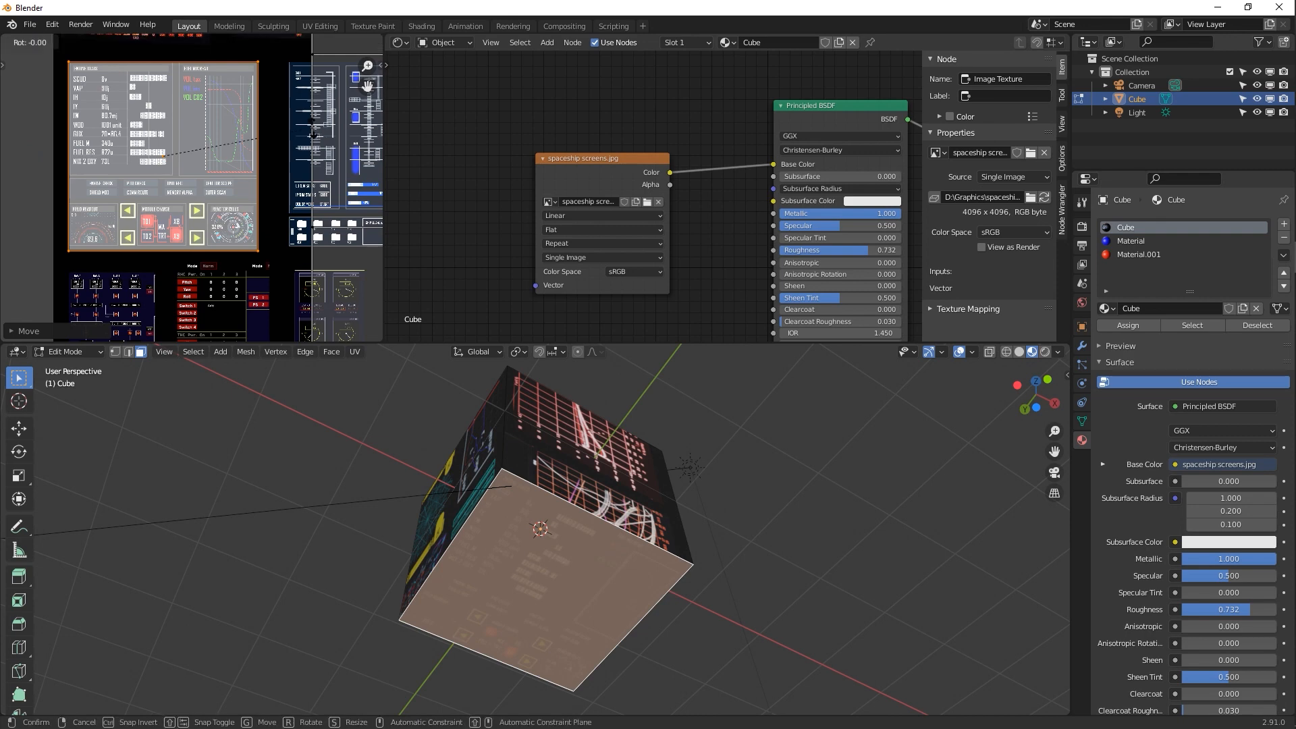
{"action": "type", "text": "90"}
{"action": "key", "text": "Return"}
Select the side face showing the red graphs and move its UV island over the curved-line graph in the image's top row
{"action": "middle_click_drag", "start_coordinate": [616, 466], "coordinate": [595, 531]}
{"action": "right_click", "coordinate": [596, 531]}
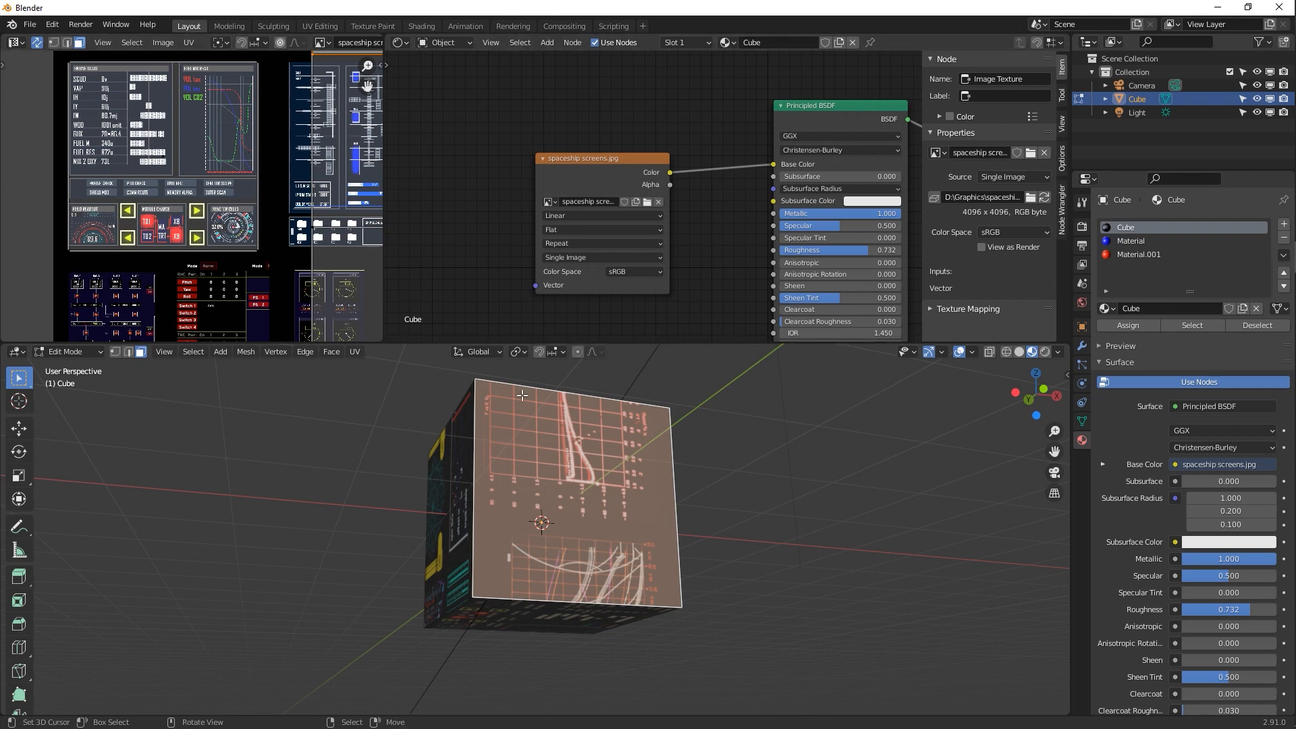
{"action": "key", "text": "KP_Decimal"}
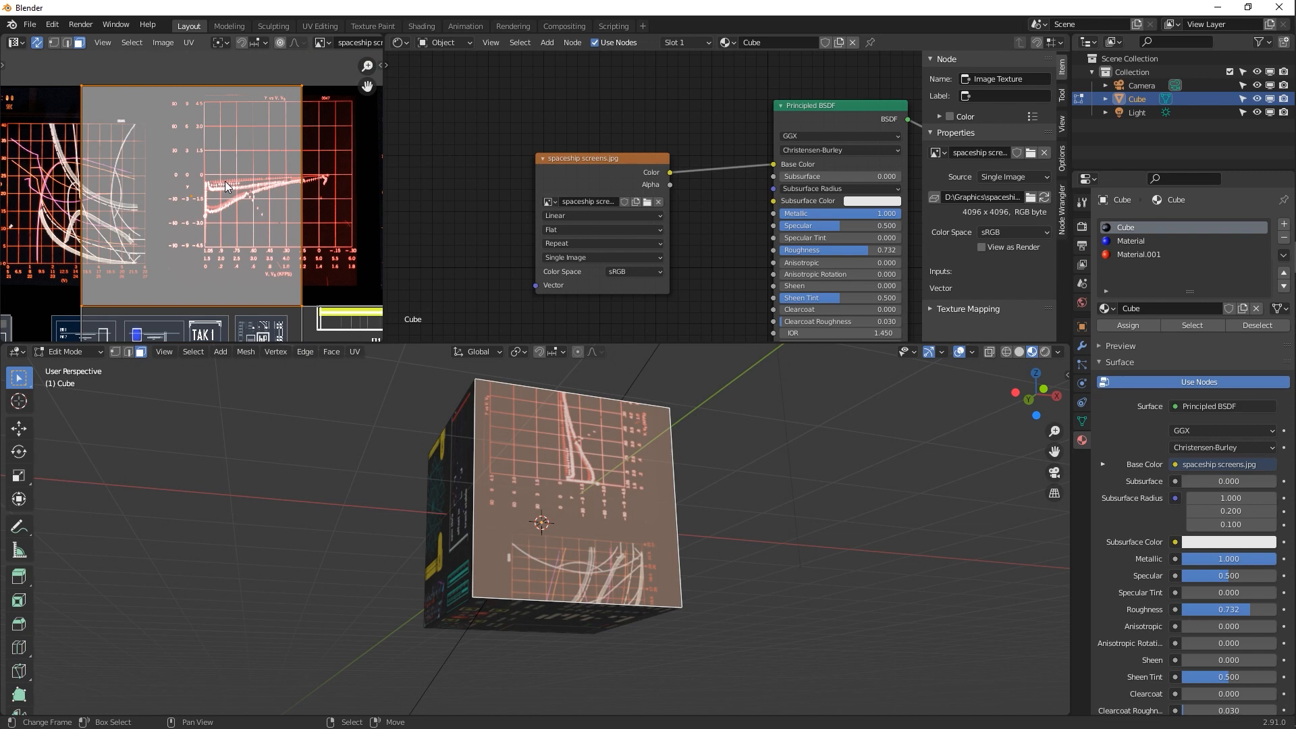
{"action": "middle_click_drag", "start_coordinate": [225, 224], "coordinate": [301, 224]}
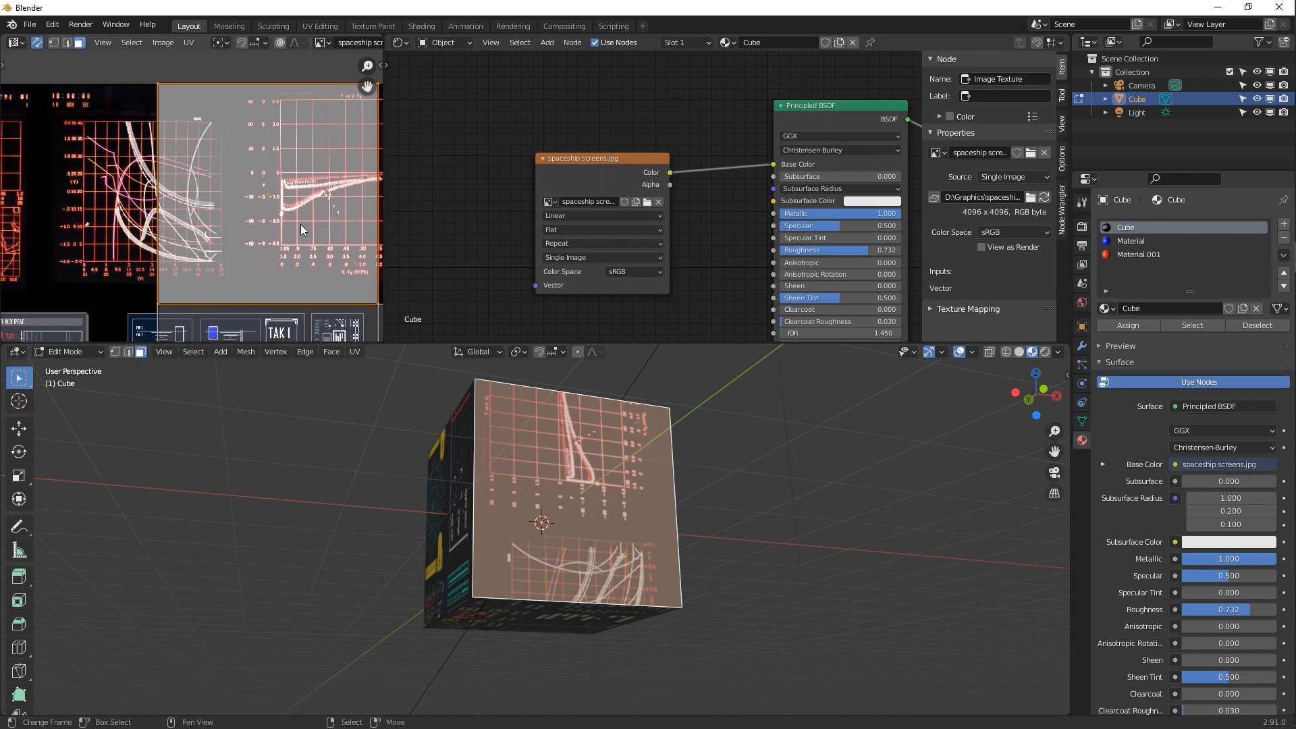
{"action": "key", "text": "g"}
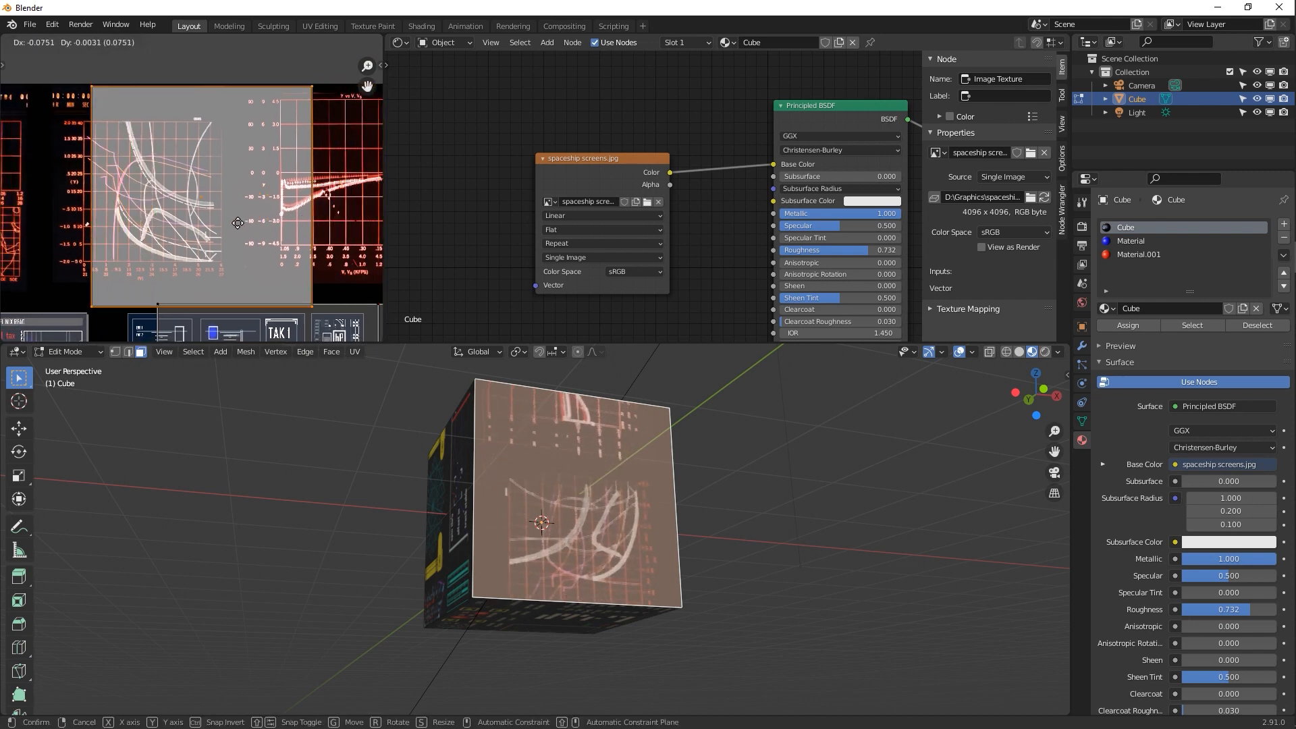
{"action": "left_click", "coordinate": [185, 221]}
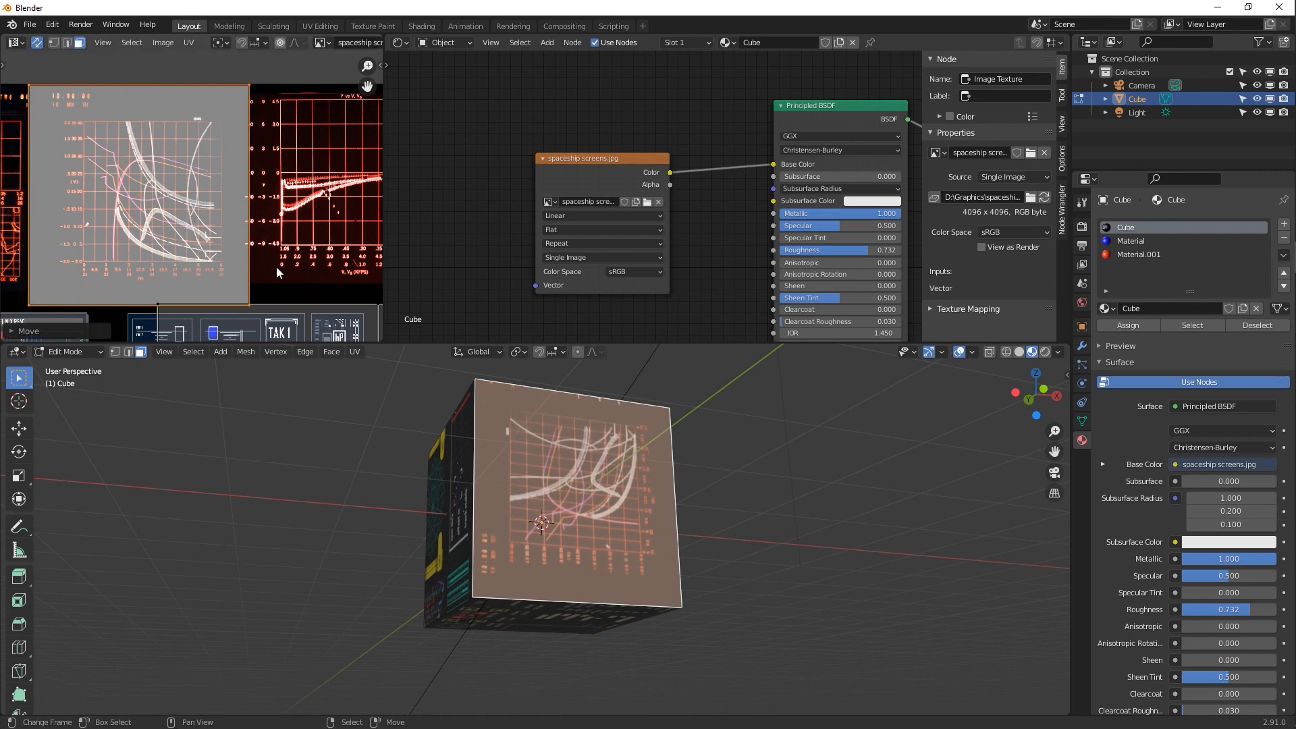
Scale the side face's UV island to about 0.75 and nudge it to fit the curved-line graph
{"action": "key", "text": "s"}
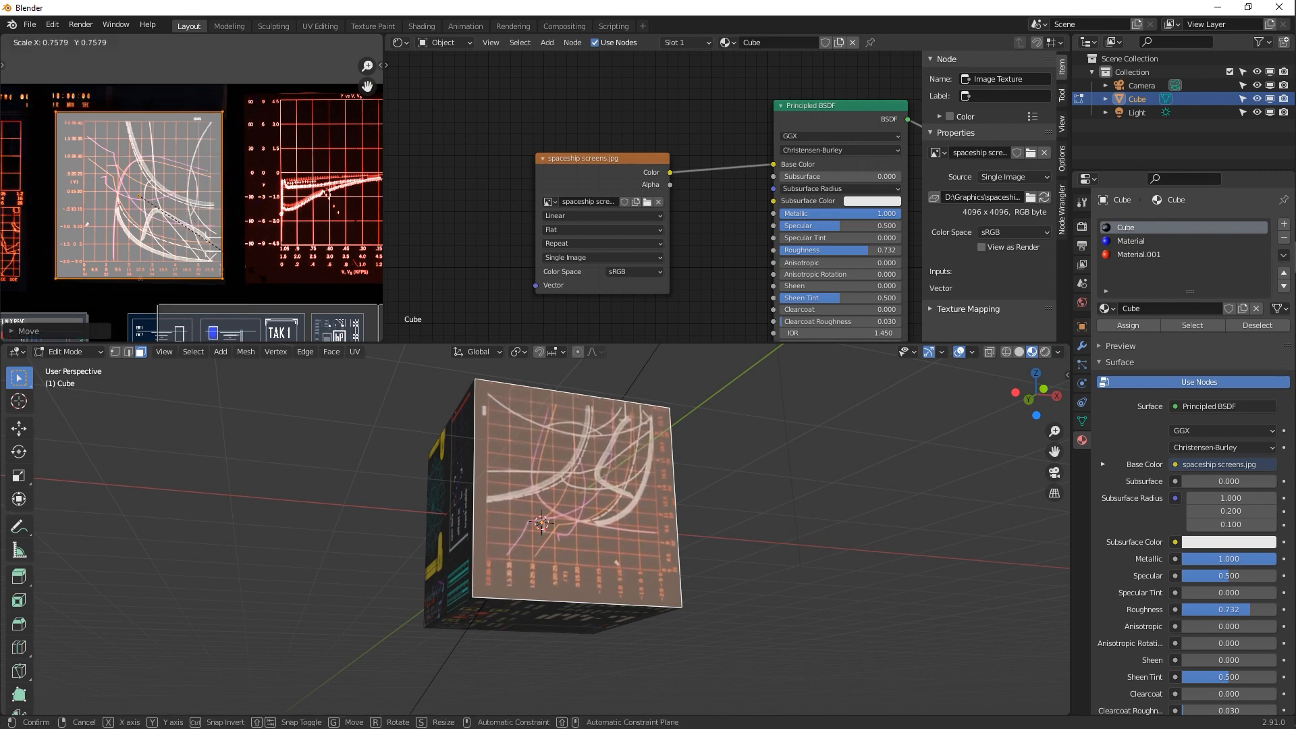
{"action": "left_click", "coordinate": [256, 272]}
{"action": "key", "text": "g"}
{"action": "left_click", "coordinate": [264, 281]}
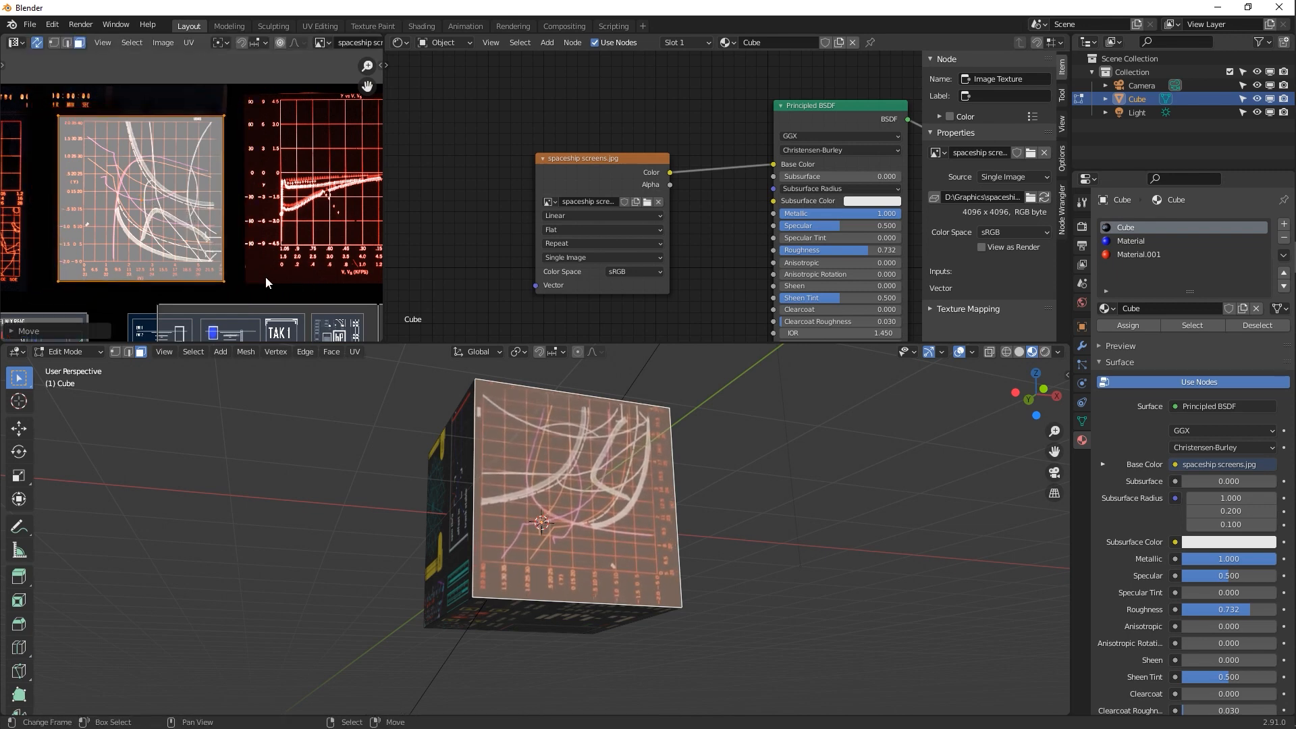
Select the cube's top face, then move and shrink its UV island to fit the yellow and blue star pattern
{"action": "middle_click_drag", "start_coordinate": [503, 426], "coordinate": [503, 506]}
{"action": "left_click", "coordinate": [503, 451]}
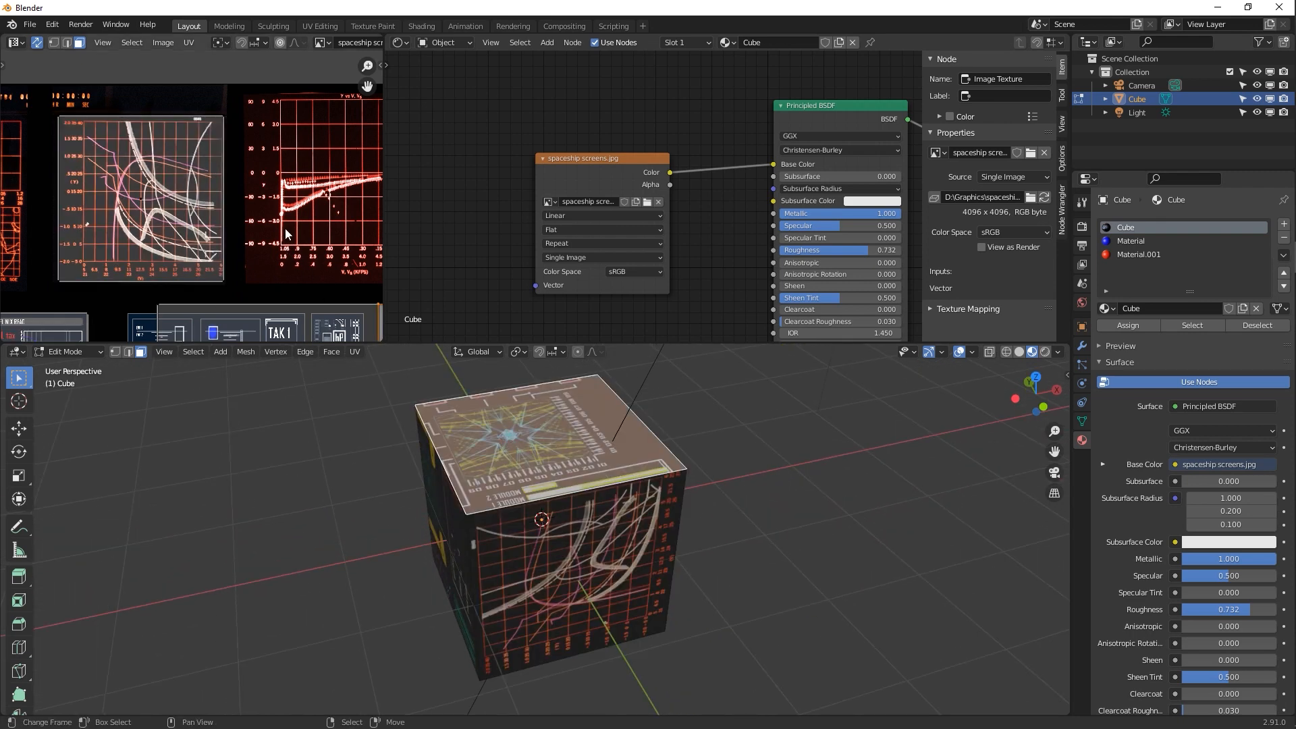
{"action": "key", "text": "KP_Decimal"}
{"action": "key", "text": "g"}
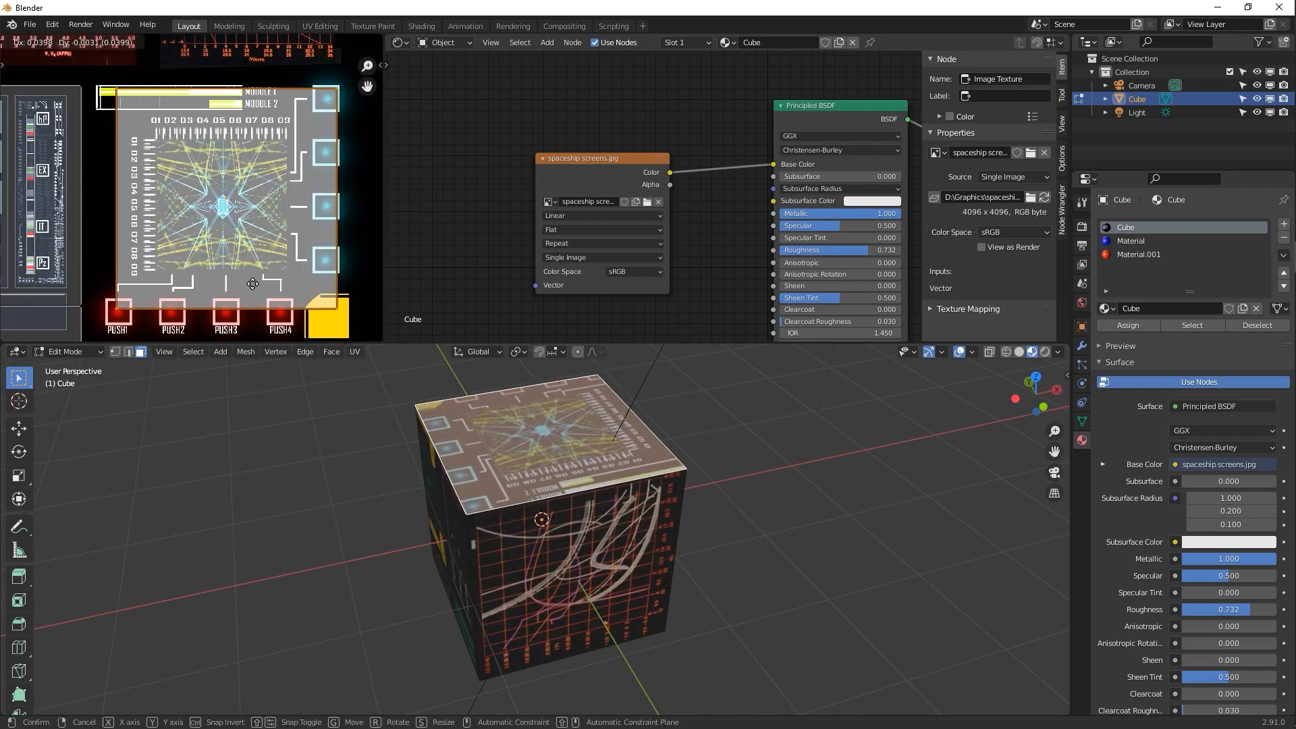
{"action": "left_click", "coordinate": [249, 292]}
{"action": "key", "text": "s"}
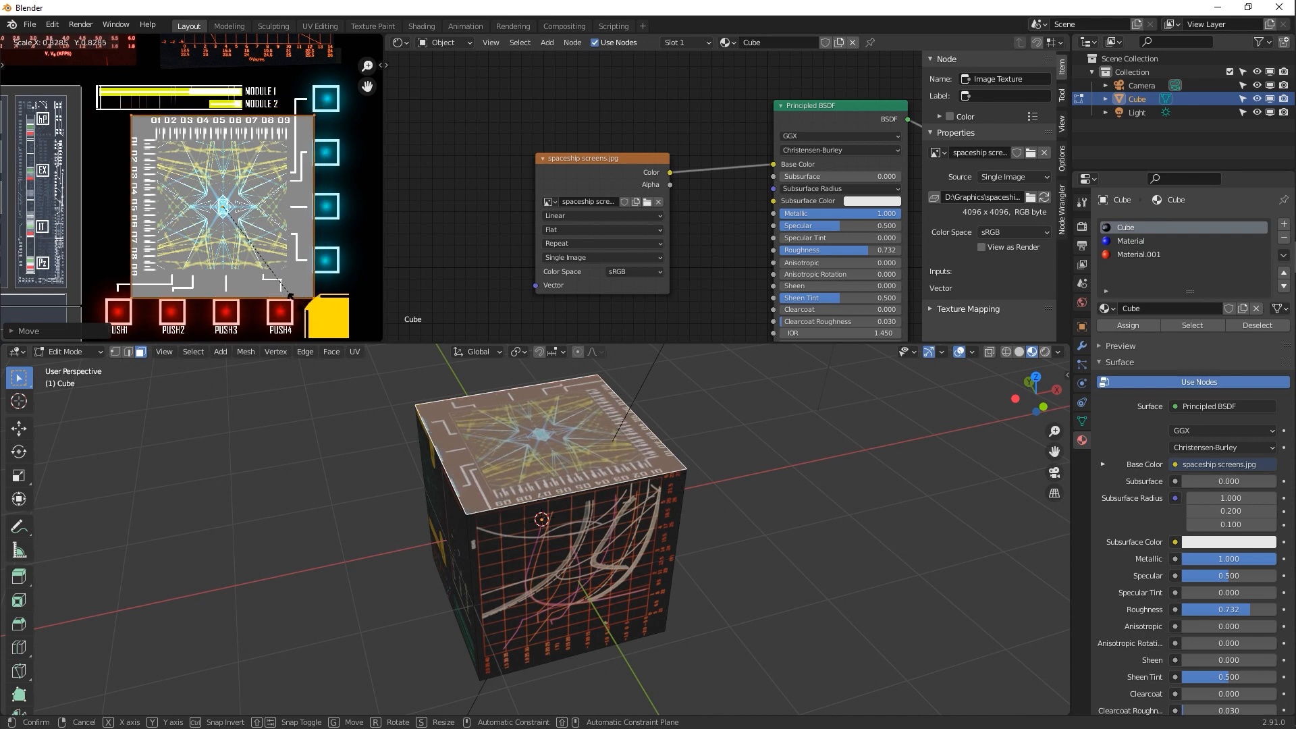
{"action": "left_click", "coordinate": [277, 282]}
Return to Object Mode and inspect the textured cube from several angles alongside the whole screens image
{"action": "key", "text": "Tab"}
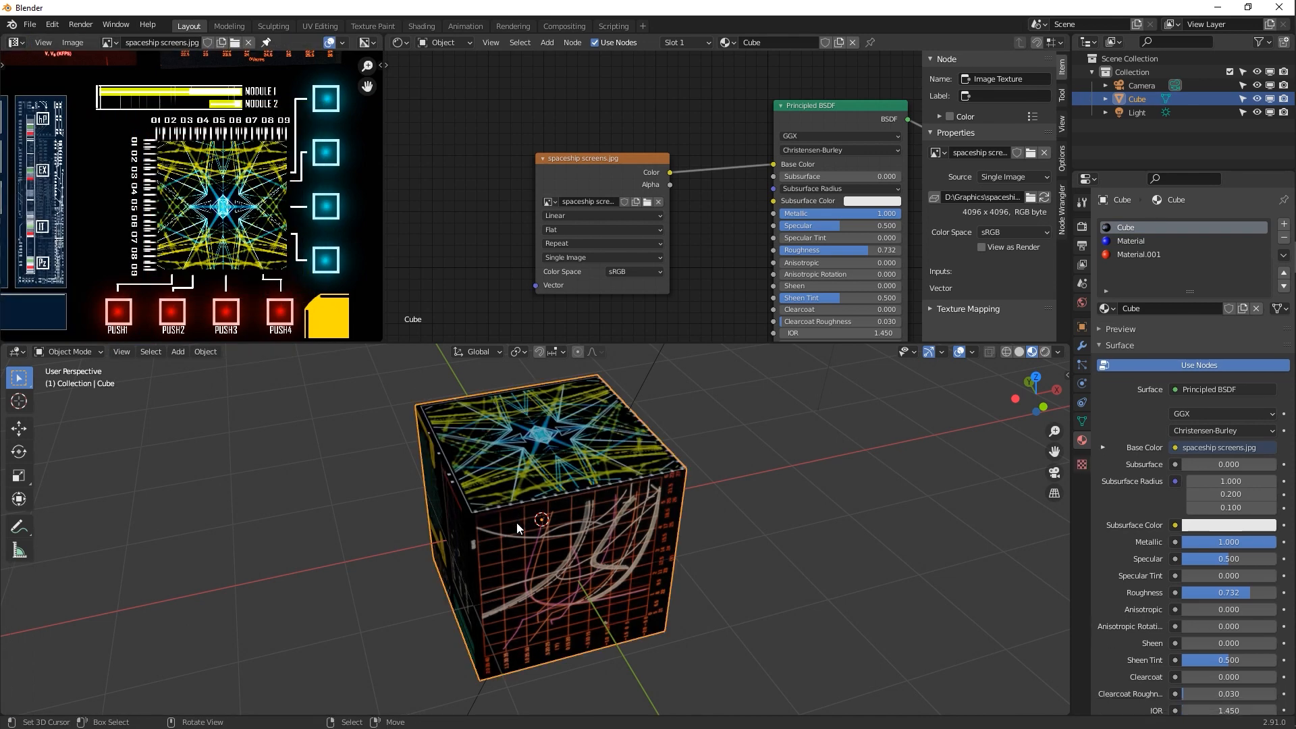
{"action": "middle_click_drag", "start_coordinate": [516, 523], "coordinate": [562, 459]}
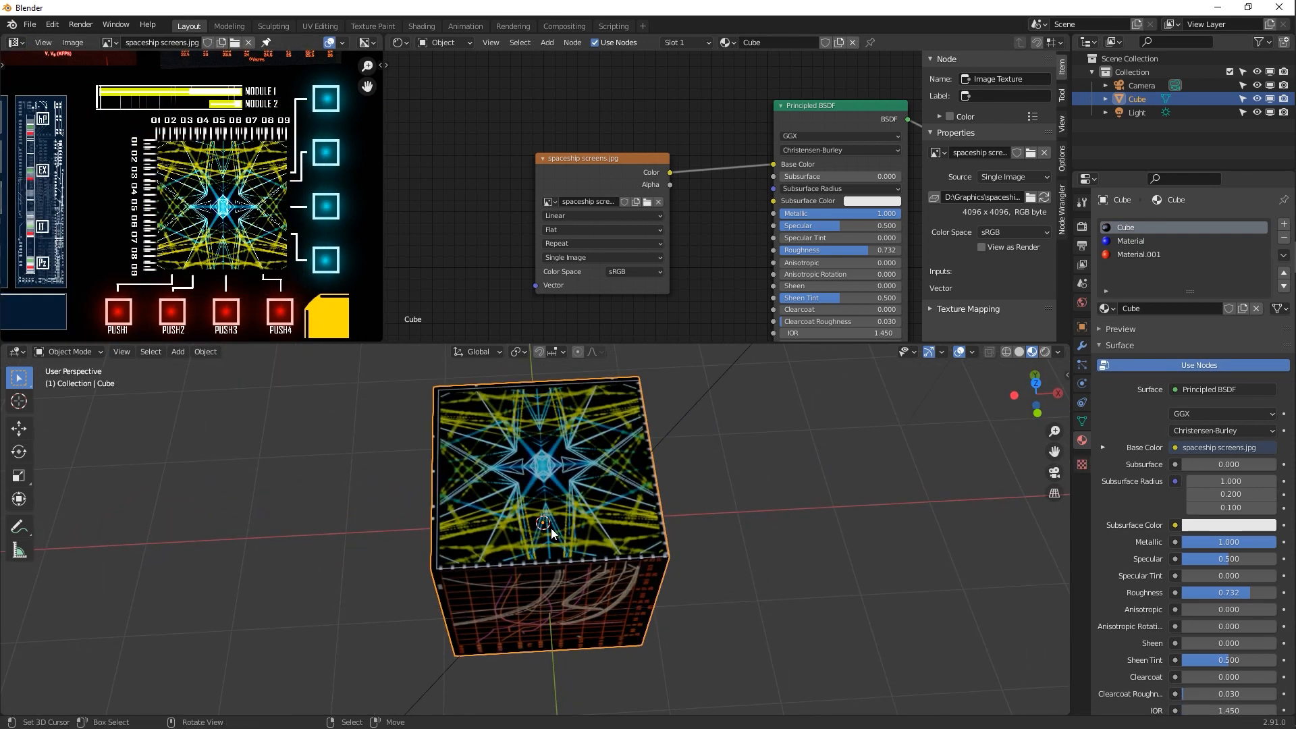
{"action": "middle_click_drag", "start_coordinate": [567, 553], "coordinate": [576, 466]}
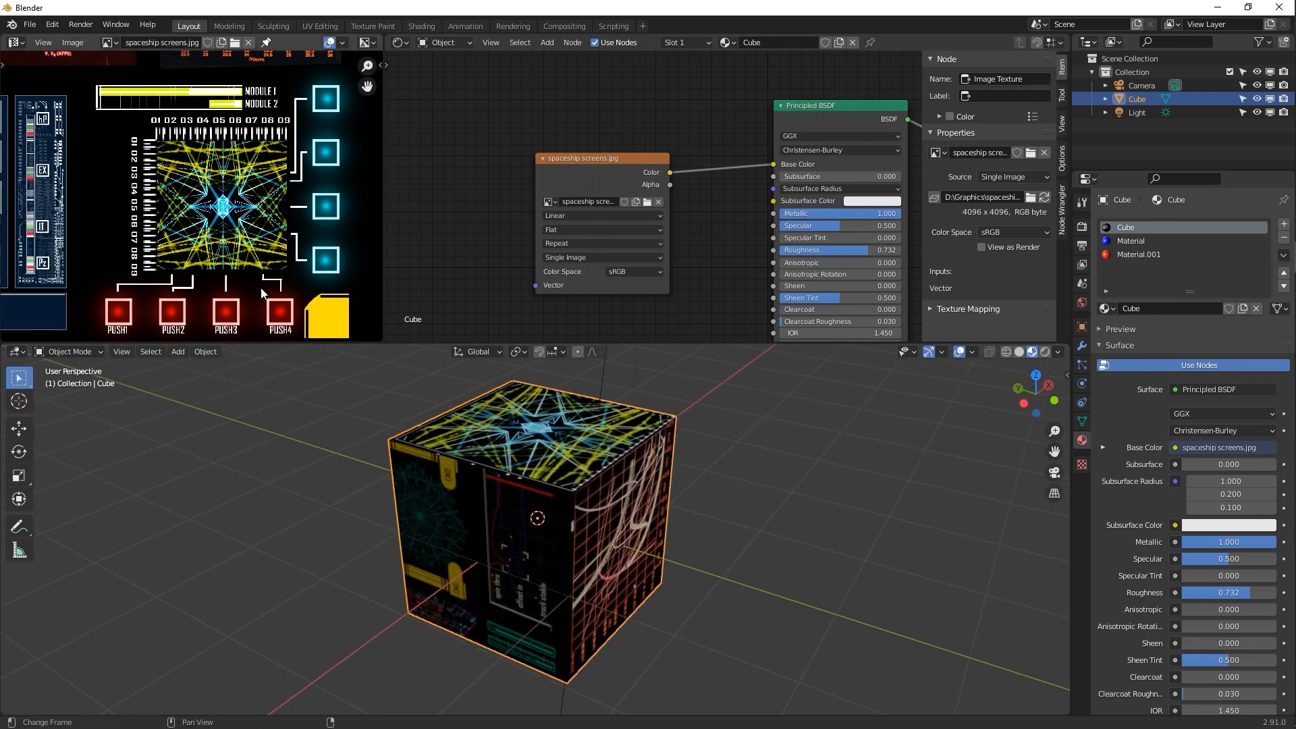
{"action": "scroll", "coordinate": [261, 290], "scroll_direction": "down", "scroll_amount": 5}
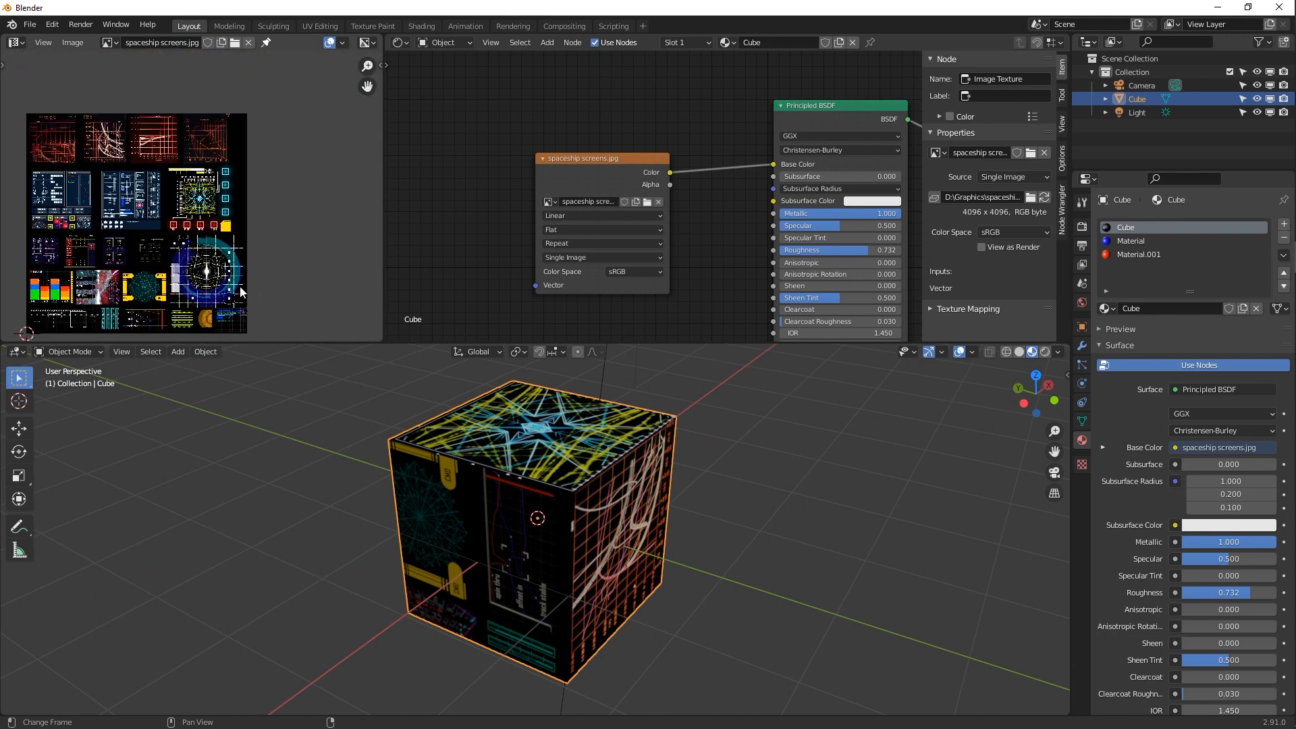
{"action": "middle_click_drag", "start_coordinate": [241, 292], "coordinate": [303, 272]}
Select all of the cube's faces in Edit Mode and apply the standard Unwrap
{"action": "key", "text": "Tab"}
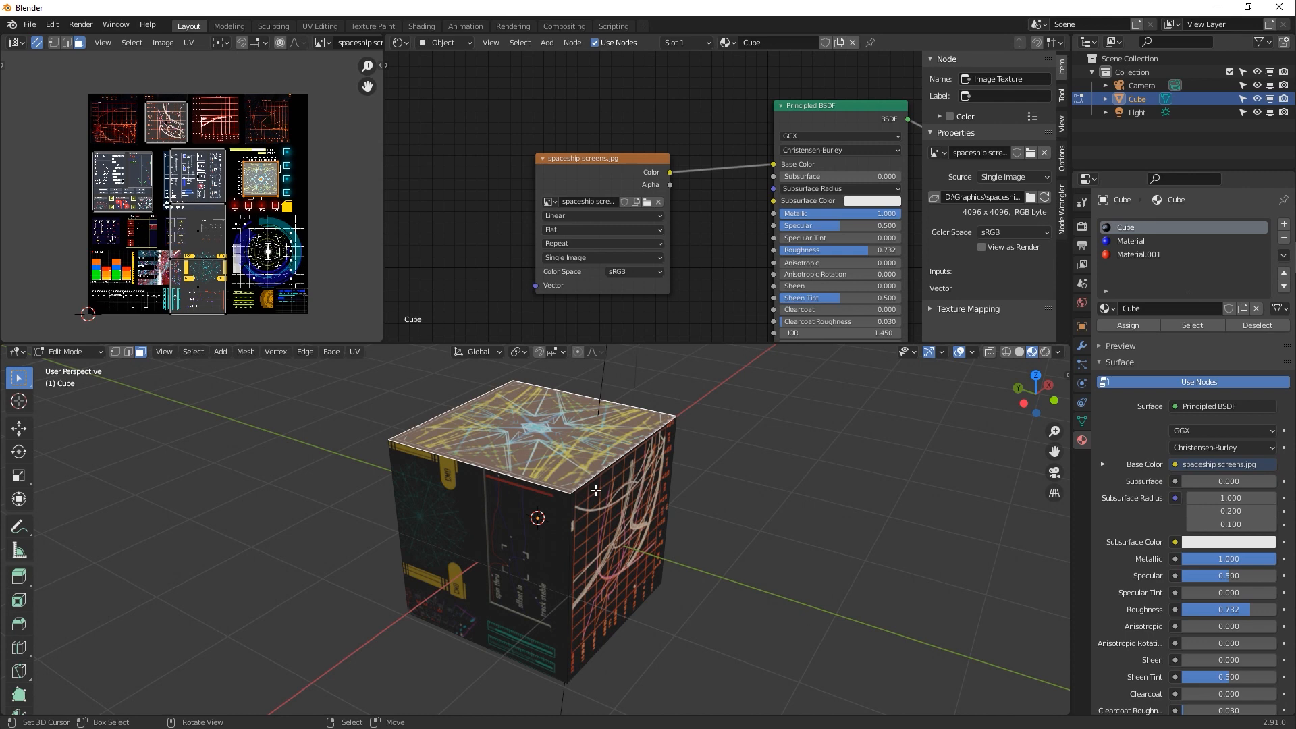
{"action": "key", "text": "a"}
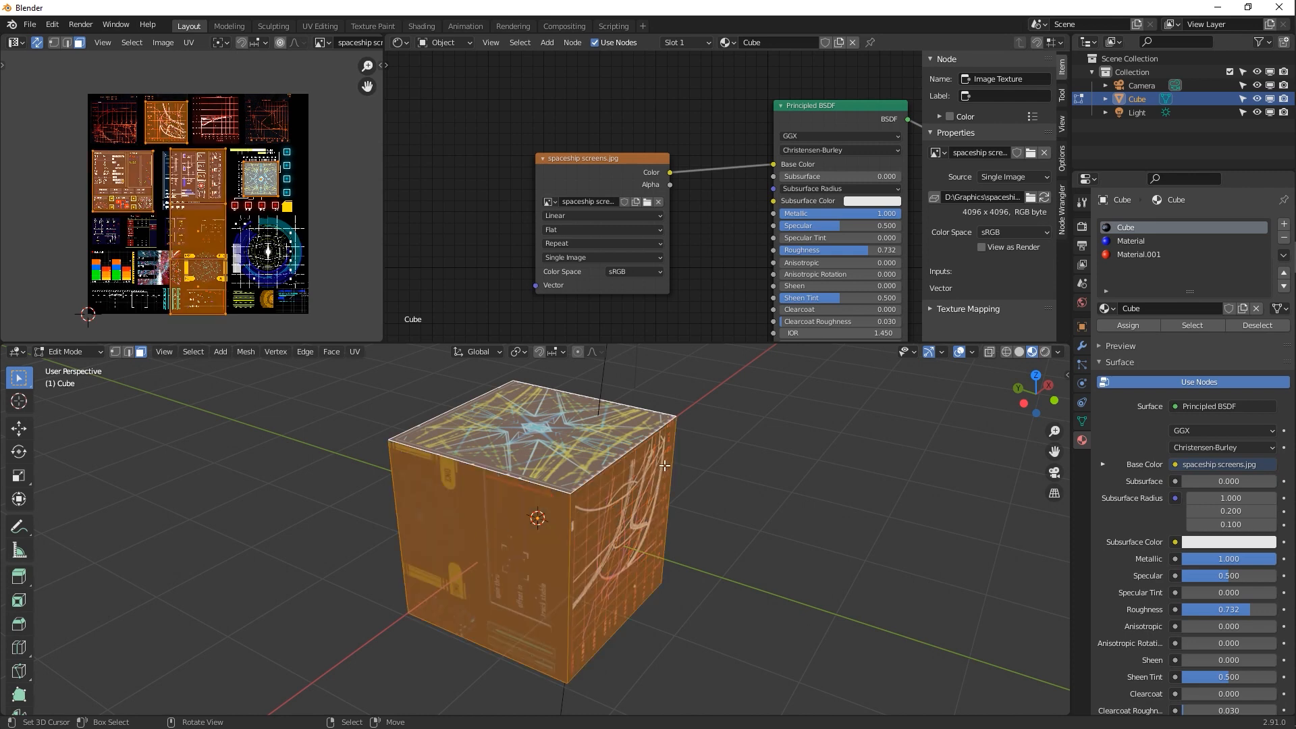
{"action": "key", "text": "u"}
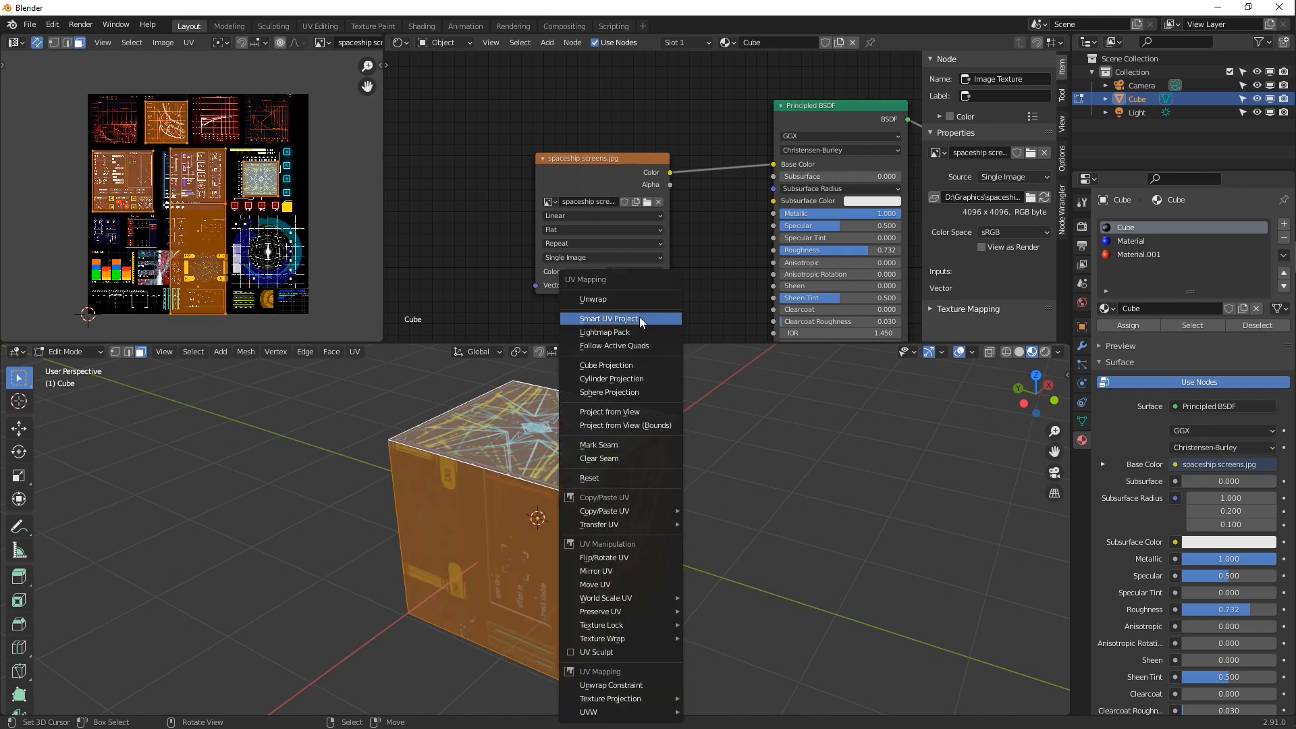
{"action": "left_click", "coordinate": [615, 298]}
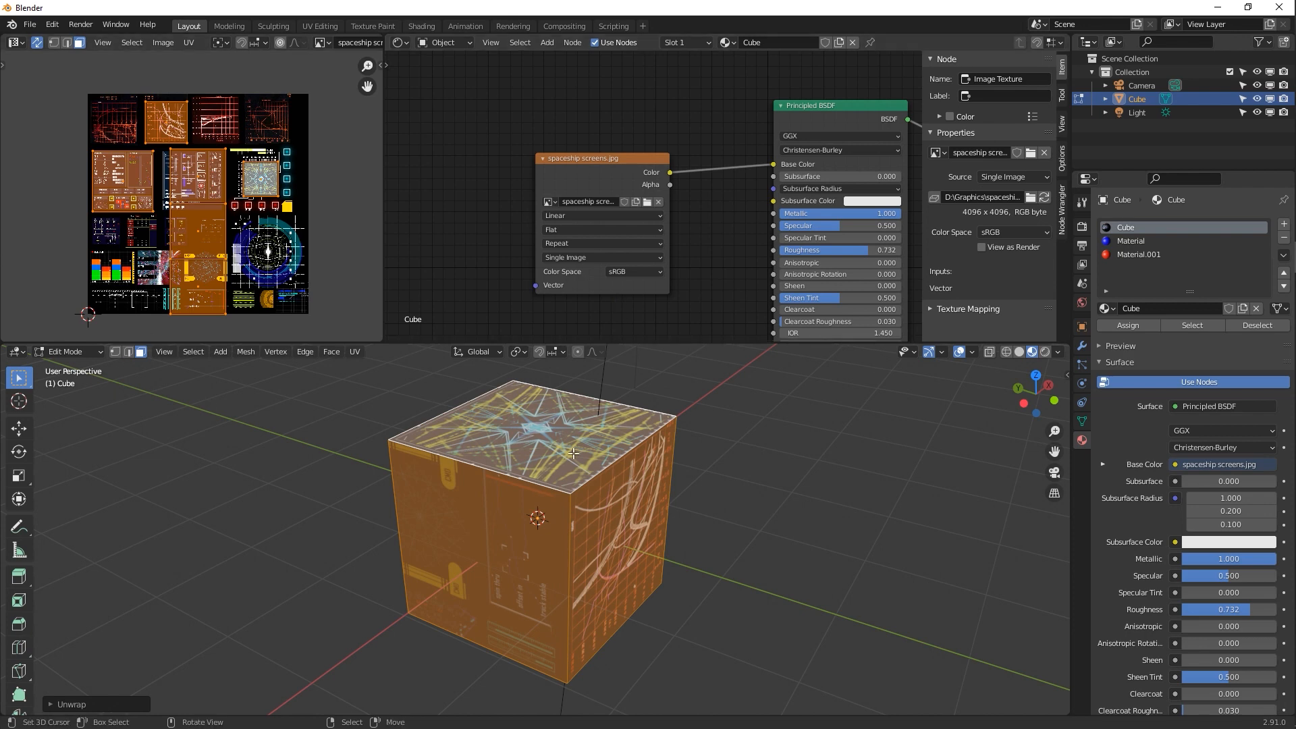
Try Smart UV Project with its default settings and Cube Projection on all of the cube's faces
{"action": "key", "text": "u"}
{"action": "left_click", "coordinate": [537, 317]}
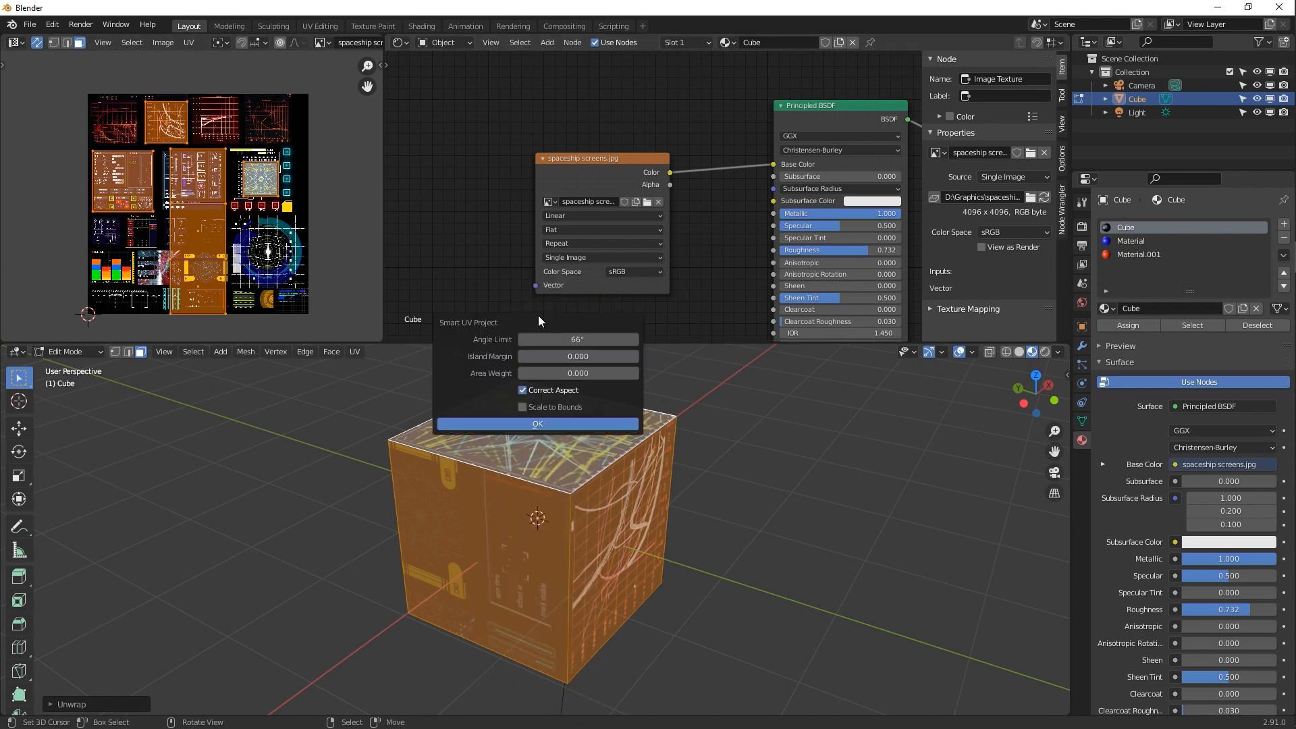
{"action": "key", "text": "Return"}
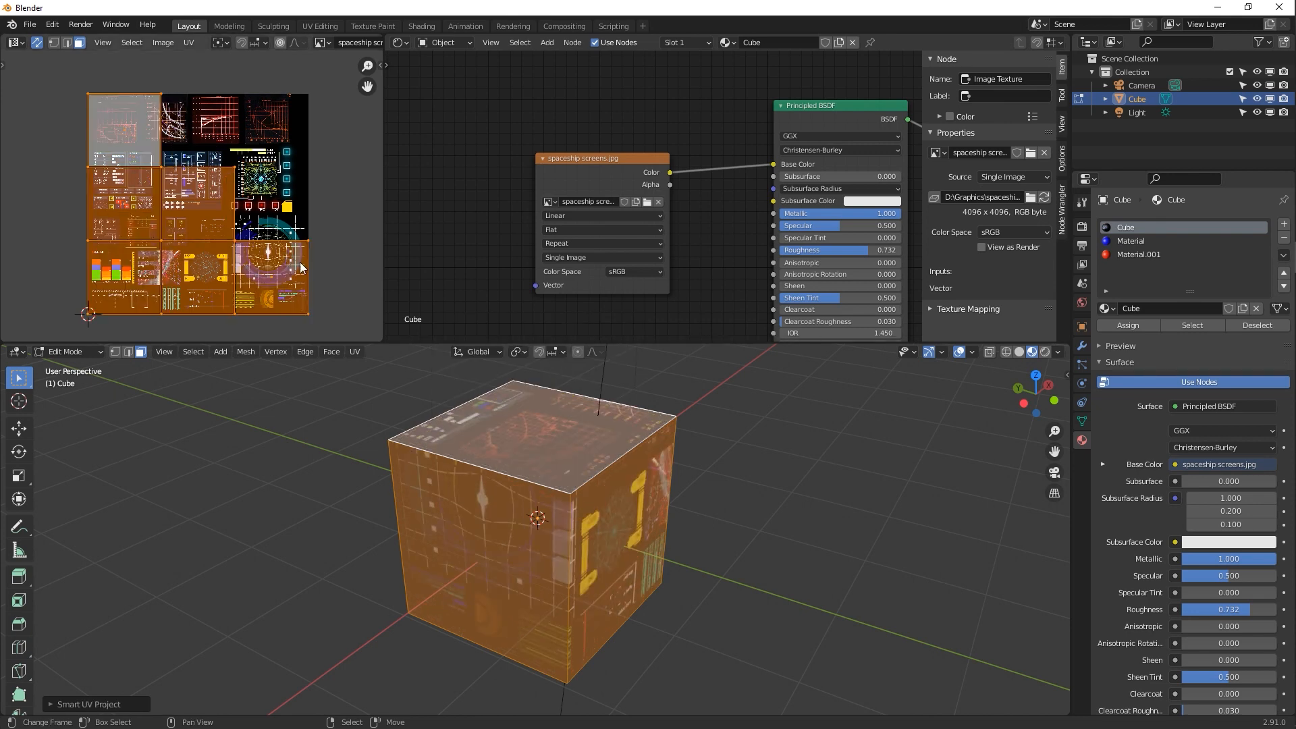
{"action": "key", "text": "u"}
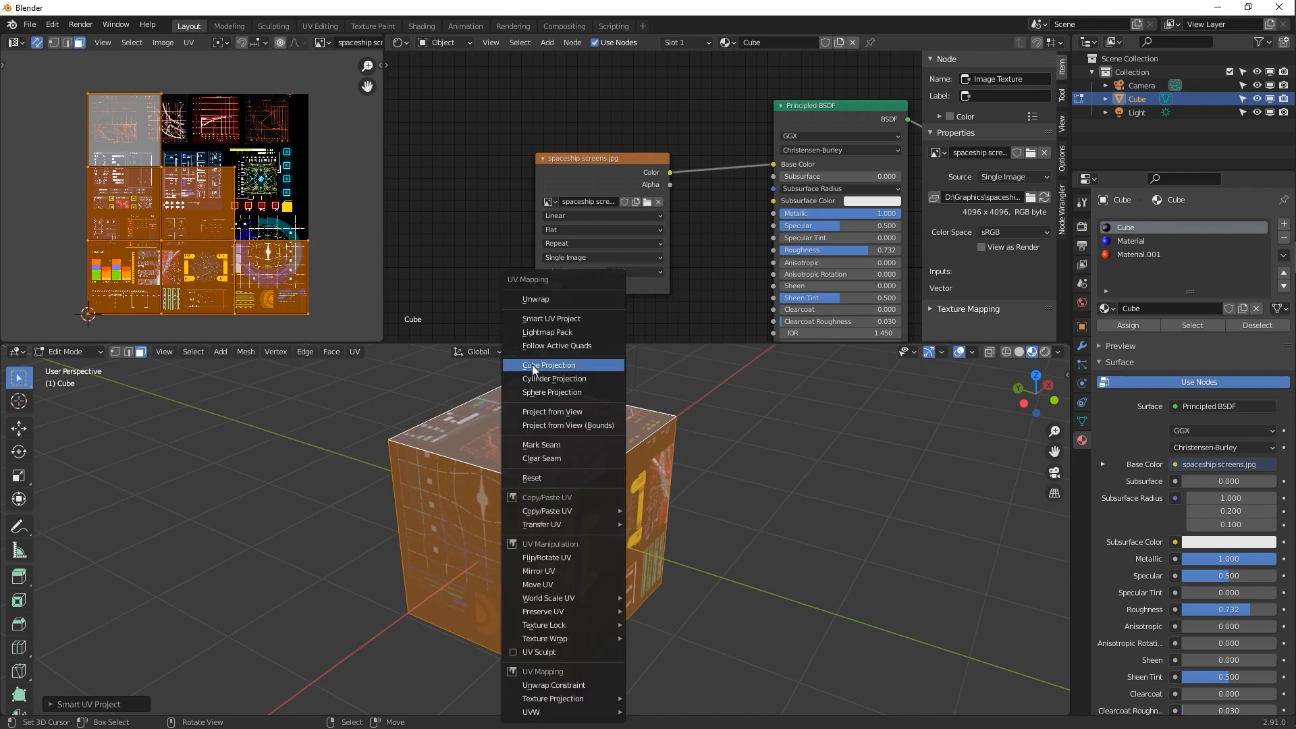
{"action": "left_click", "coordinate": [564, 364]}
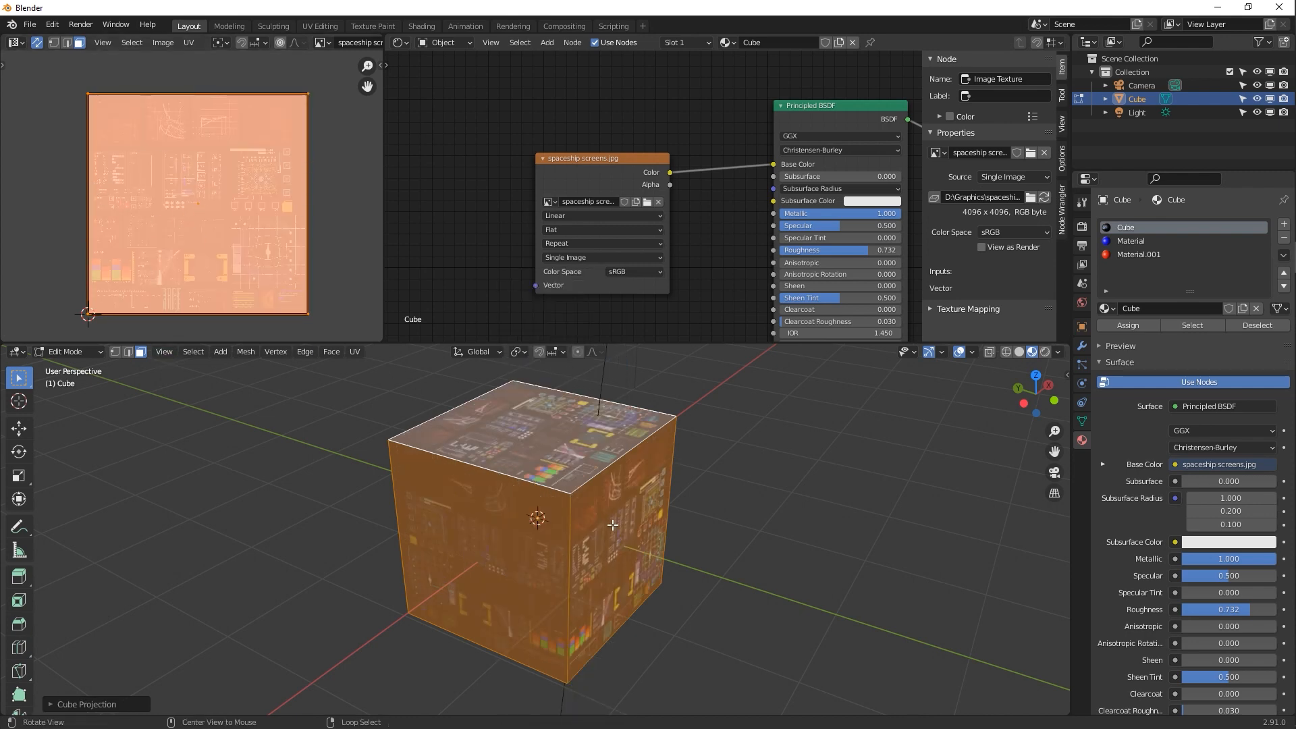
Apply Cylinder Projection to all of the cube's faces from a near-level side view
{"action": "left_click_drag", "start_coordinate": [612, 524], "coordinate": [535, 631], "text": "alt"}
{"action": "left_click_drag", "start_coordinate": [500, 683], "coordinate": [439, 536], "text": "alt"}
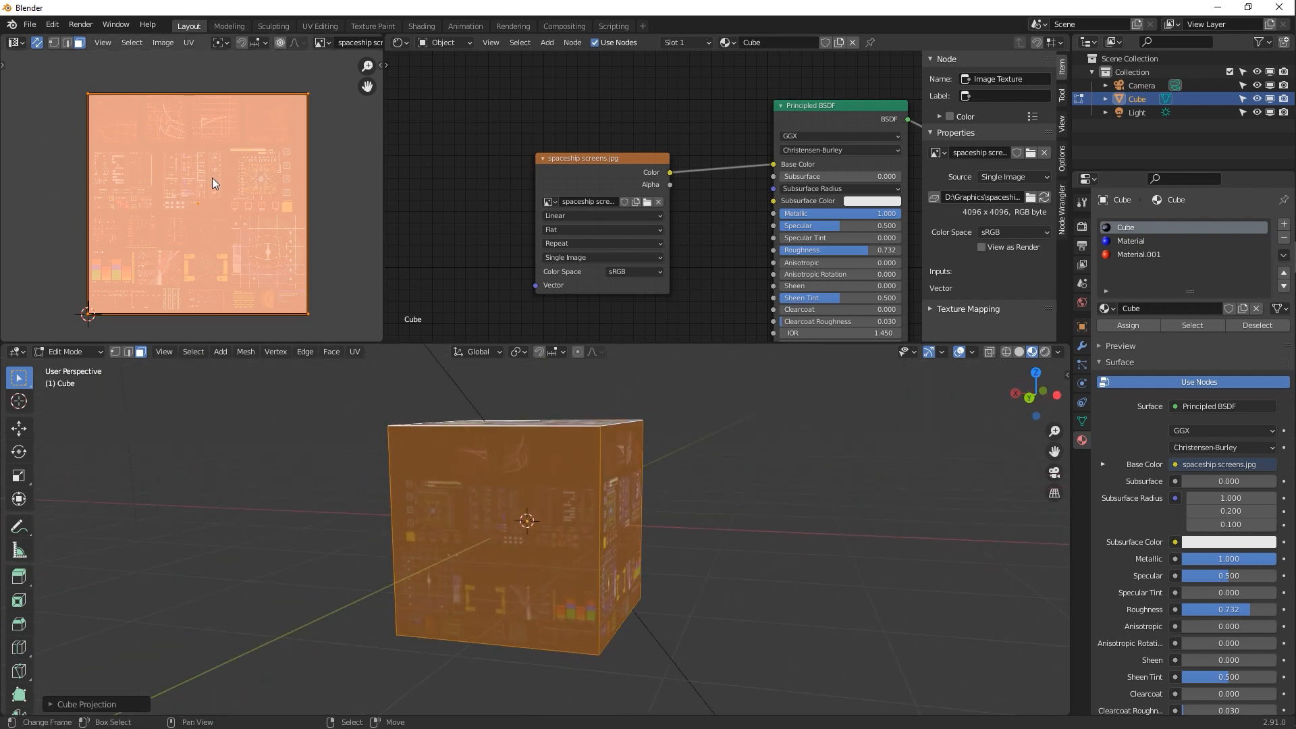
{"action": "key", "text": "u"}
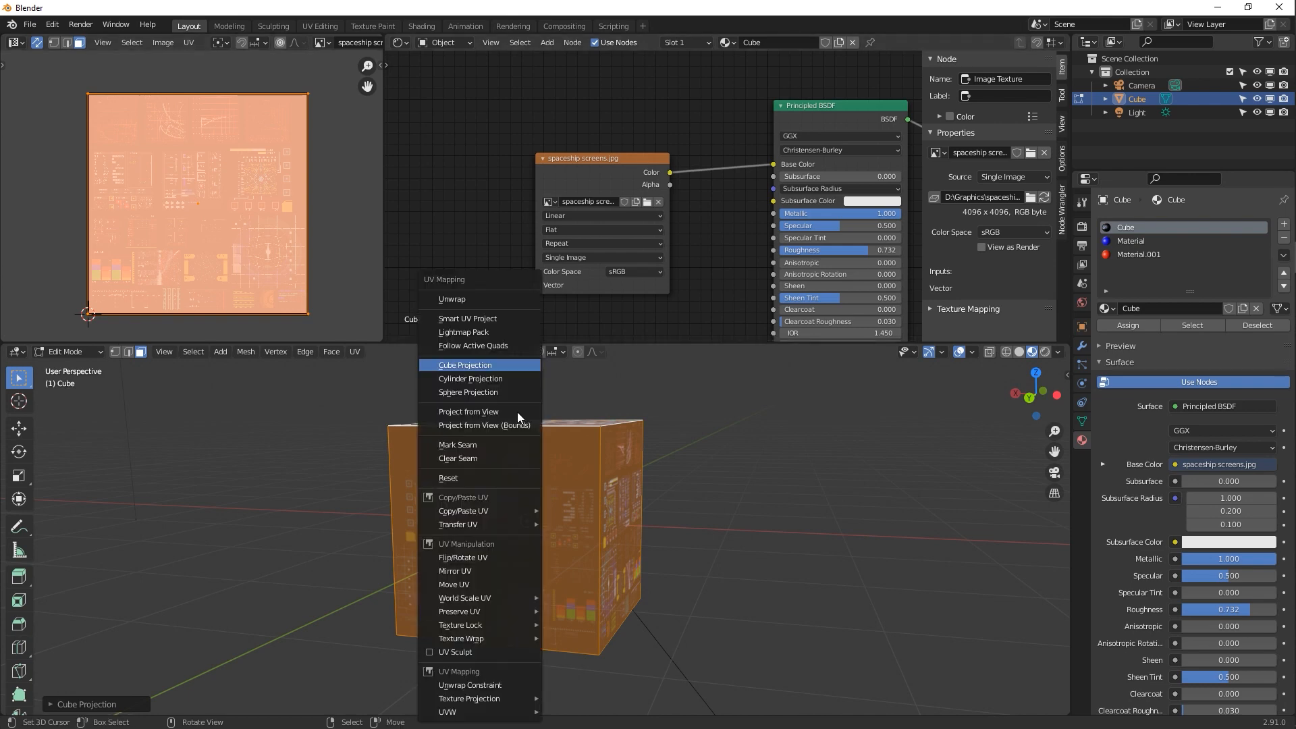
{"action": "left_click", "coordinate": [499, 379]}
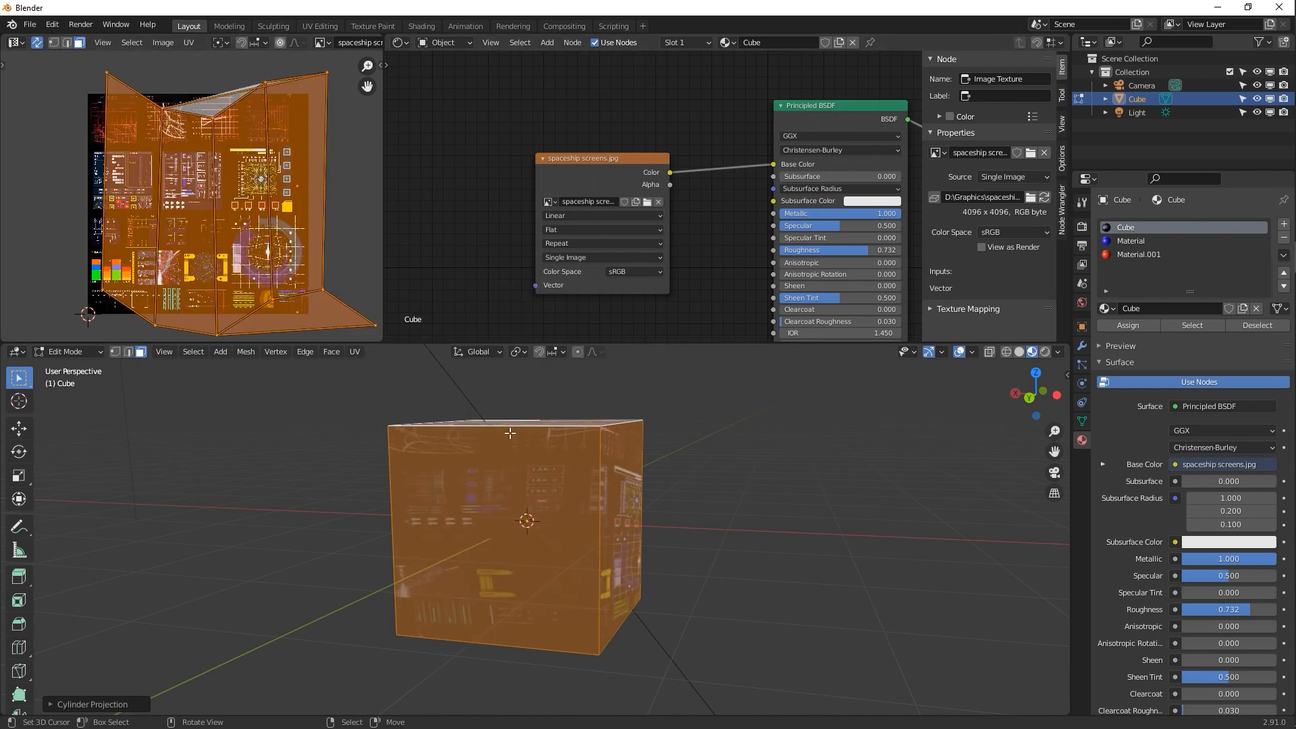
Apply Sphere Projection to all of the cube's faces from a view slightly above the cube
{"action": "middle_click_drag", "start_coordinate": [528, 471], "coordinate": [511, 477]}
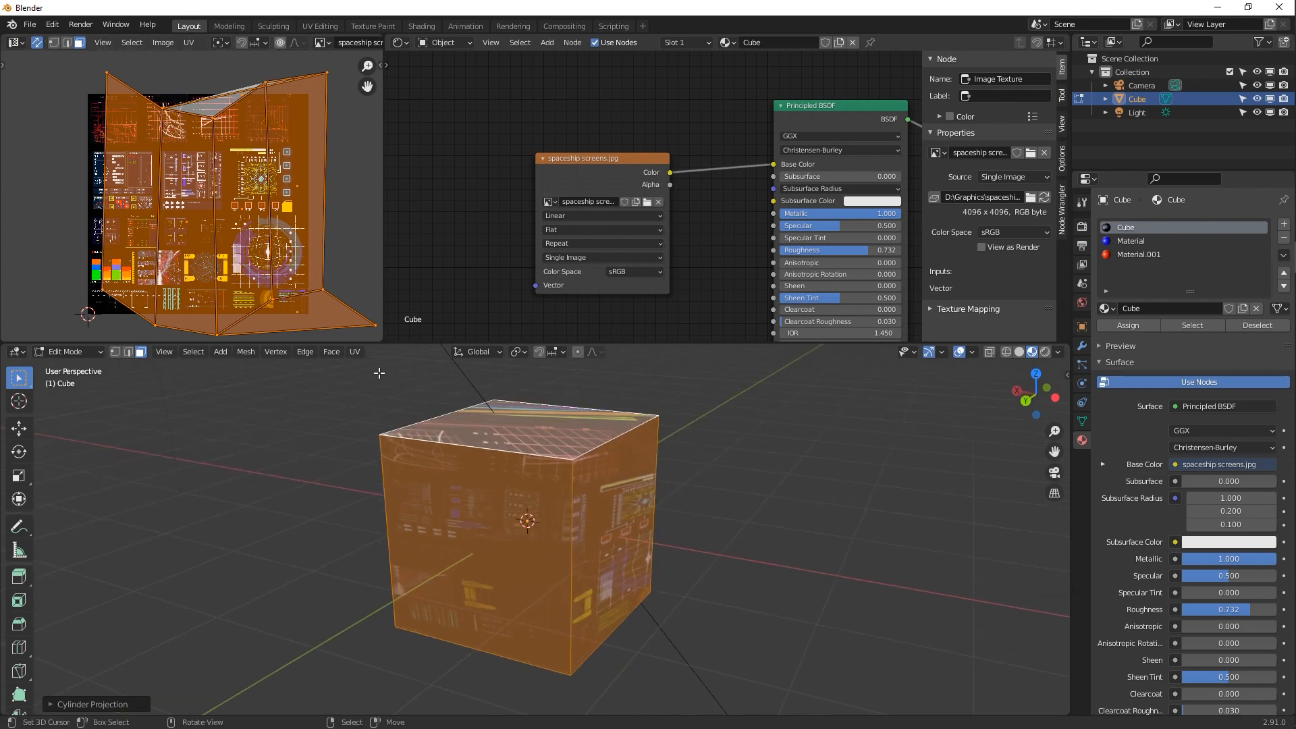
{"action": "key", "text": "u"}
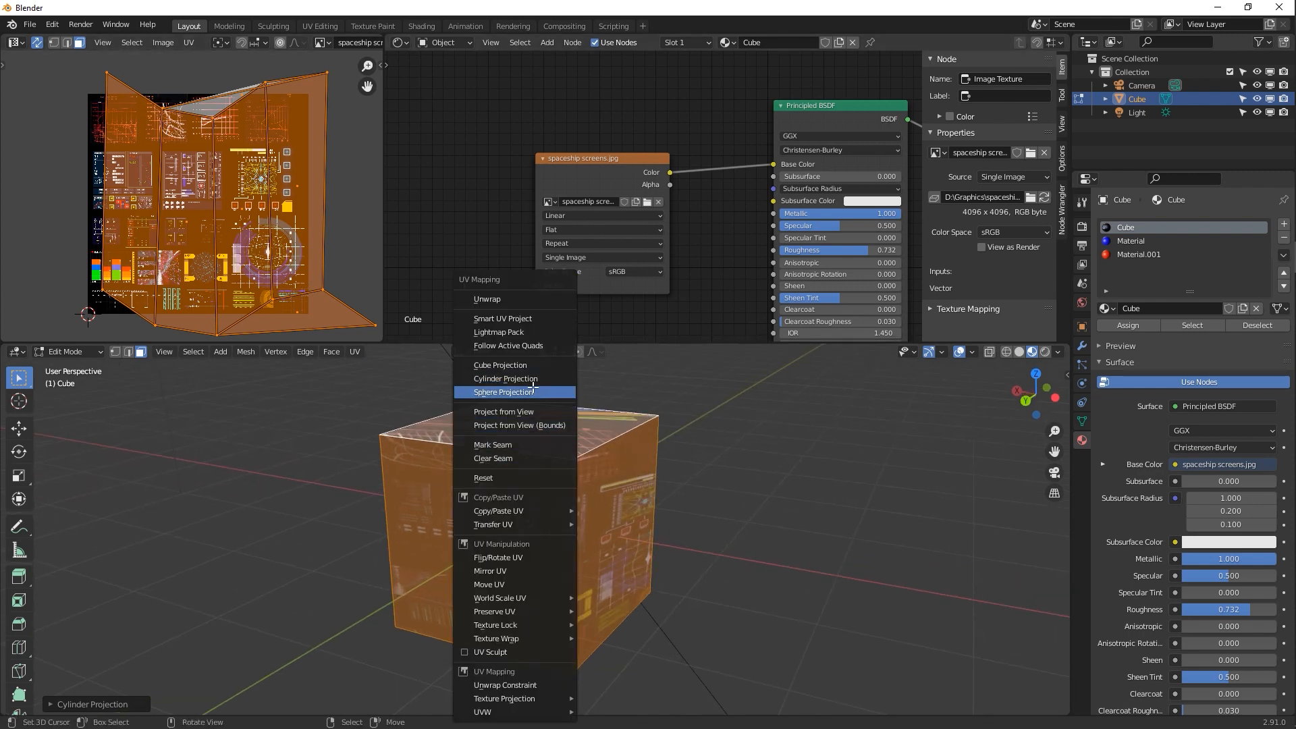
{"action": "left_click", "coordinate": [539, 392]}
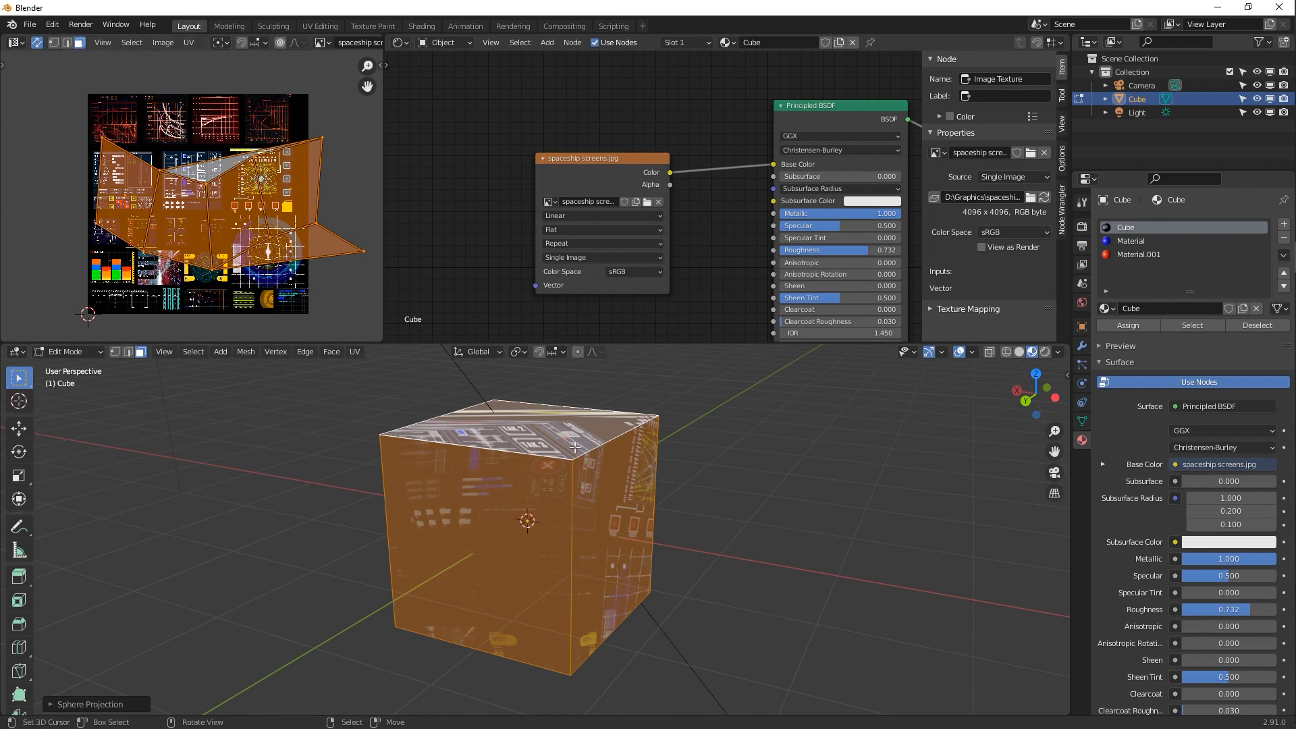
Apply Project from View to all of the cube's faces and examine the projected outline on the screens image
{"action": "key", "text": "u"}
{"action": "left_click", "coordinate": [557, 413]}
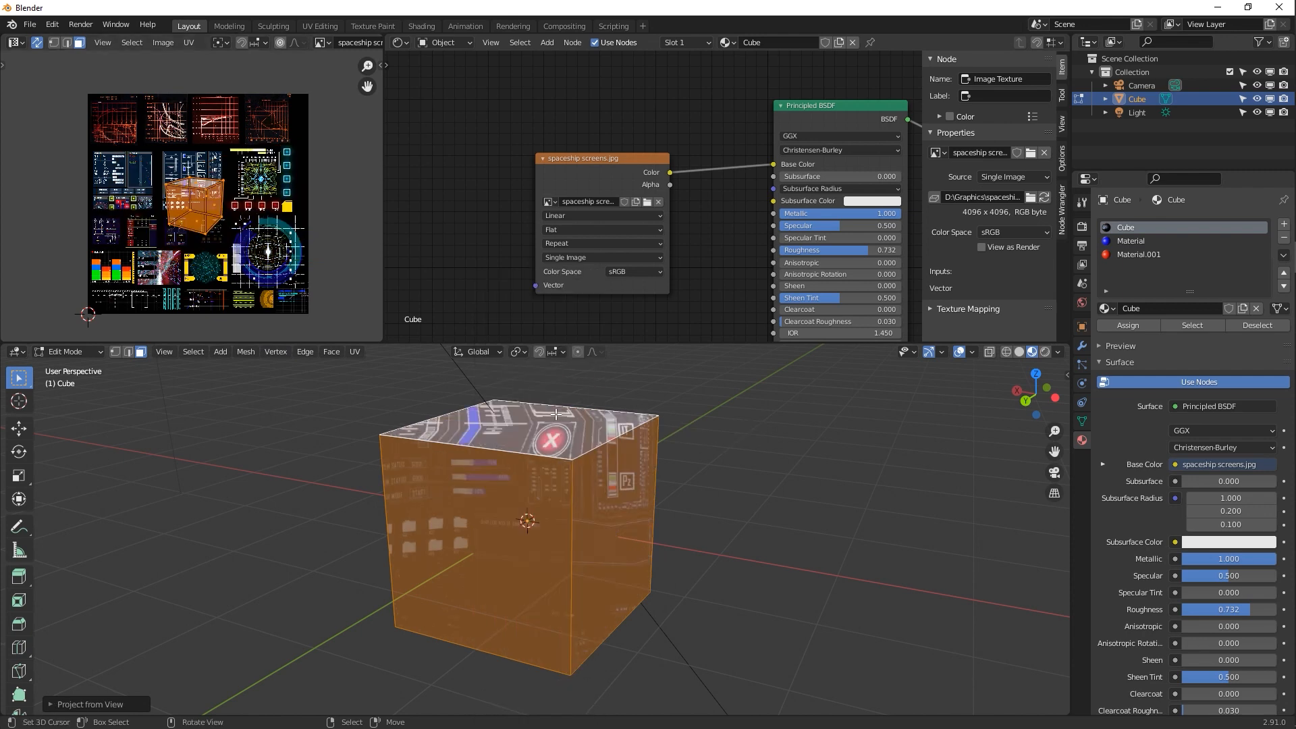
{"action": "scroll", "coordinate": [211, 214], "scroll_direction": "up", "scroll_amount": 7}
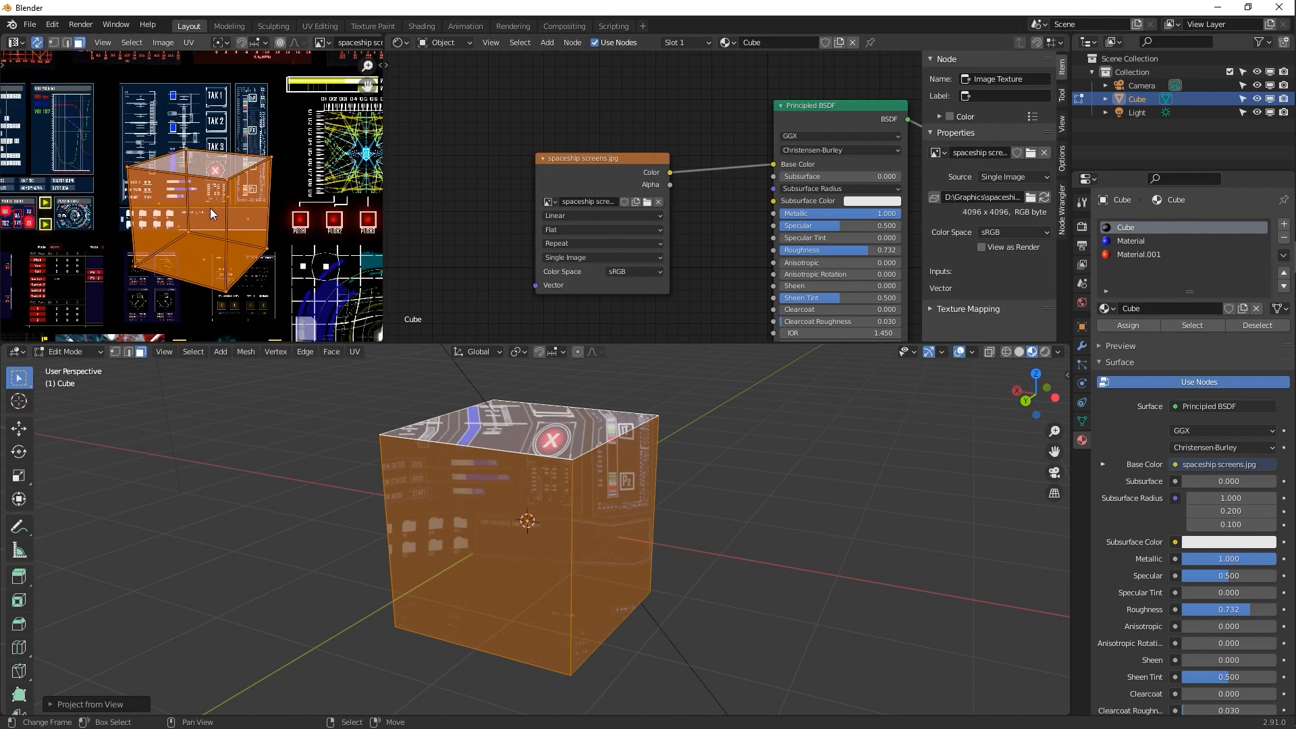
{"action": "middle_click_drag", "start_coordinate": [210, 213], "coordinate": [201, 186]}
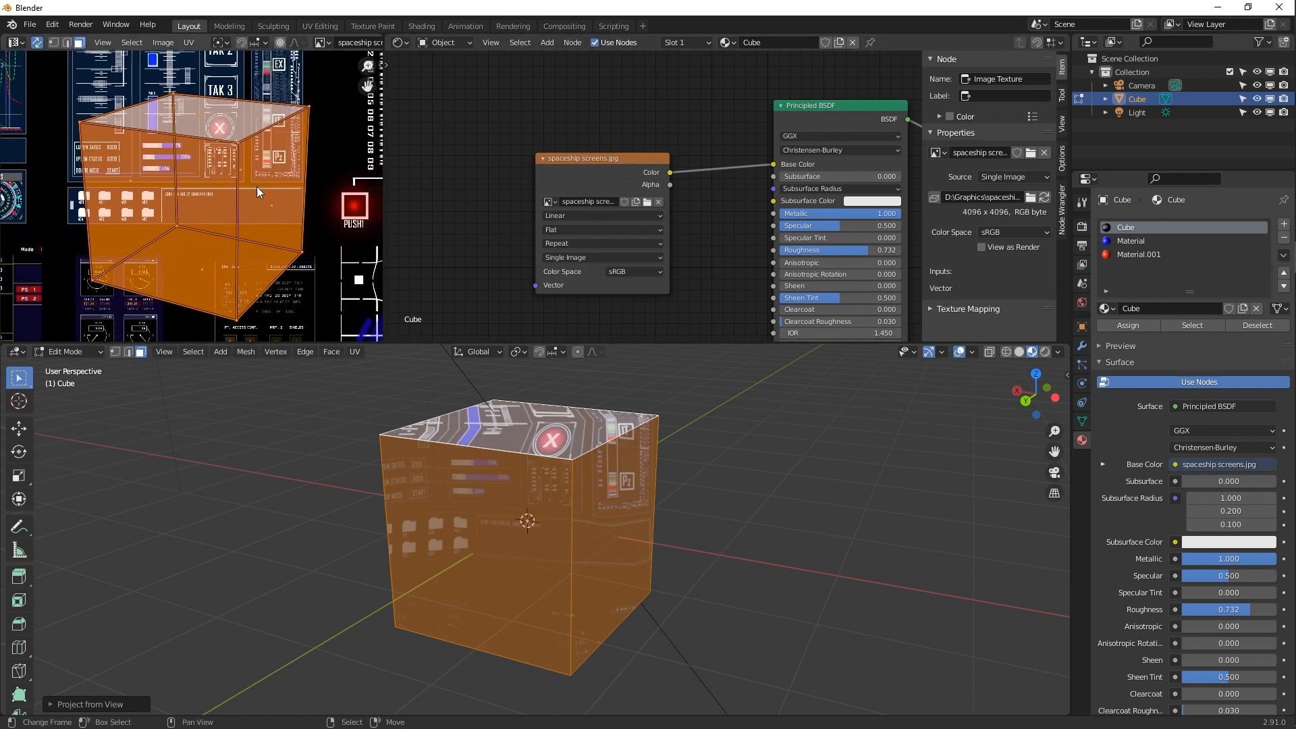
Reproject all of the cube's faces with Project from View from a higher, rotated corner angle
{"action": "middle_click_drag", "start_coordinate": [674, 475], "coordinate": [518, 488]}
{"action": "key", "text": "u"}
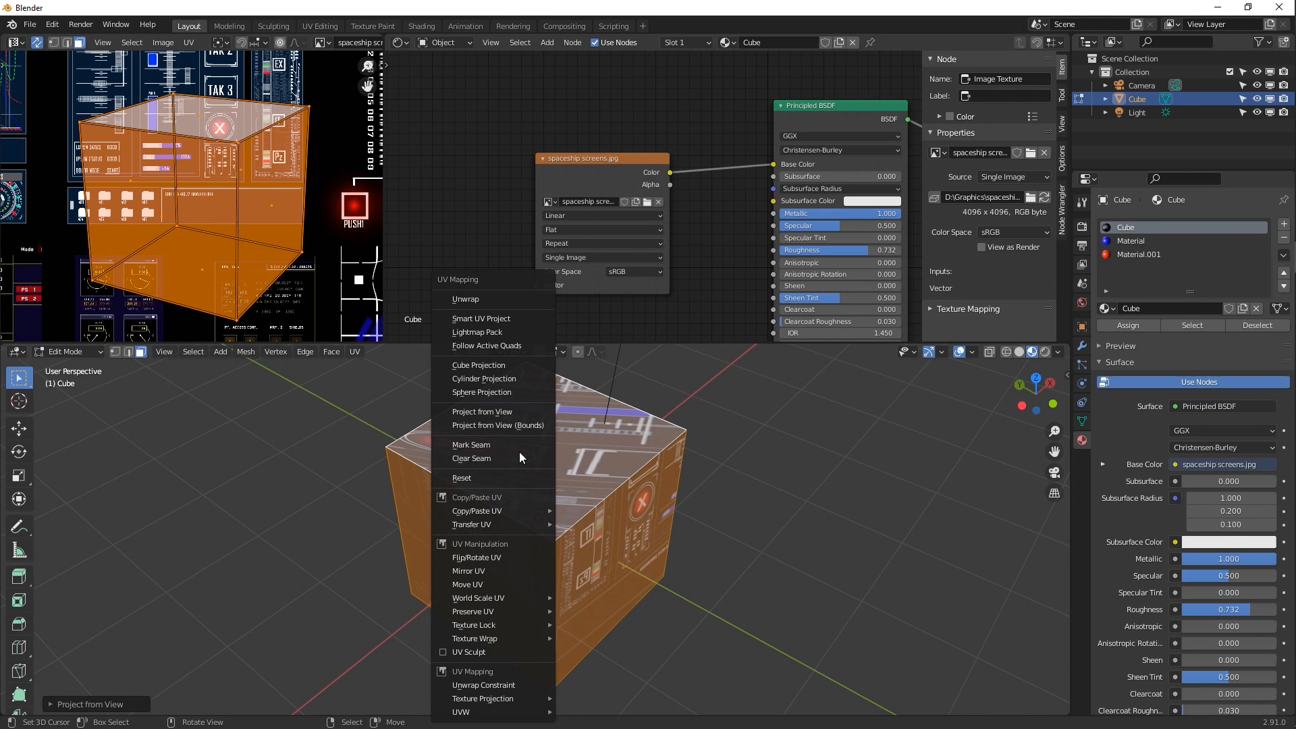
{"action": "left_click", "coordinate": [496, 419]}
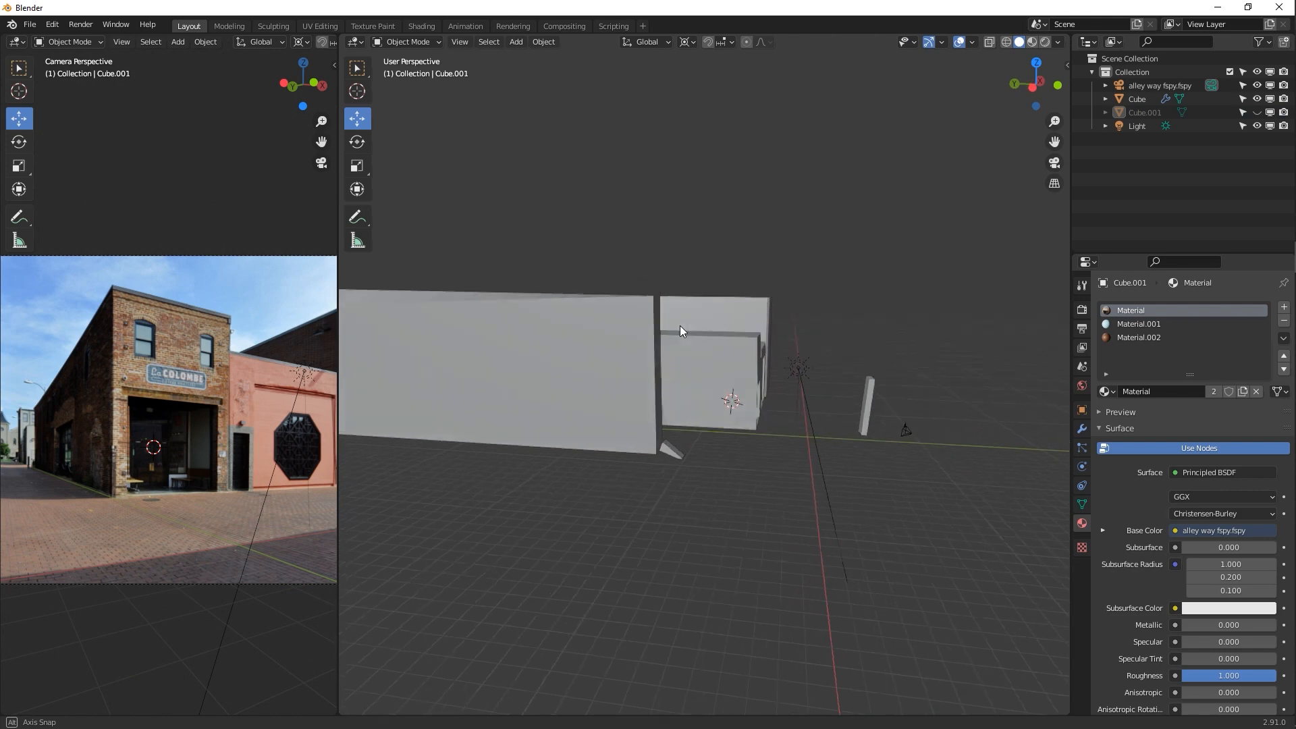
In the alley scene, turn off the camera's background images and rotate the camera freely to show the projected buildings
{"action": "middle_click_drag", "start_coordinate": [679, 325], "coordinate": [562, 363]}
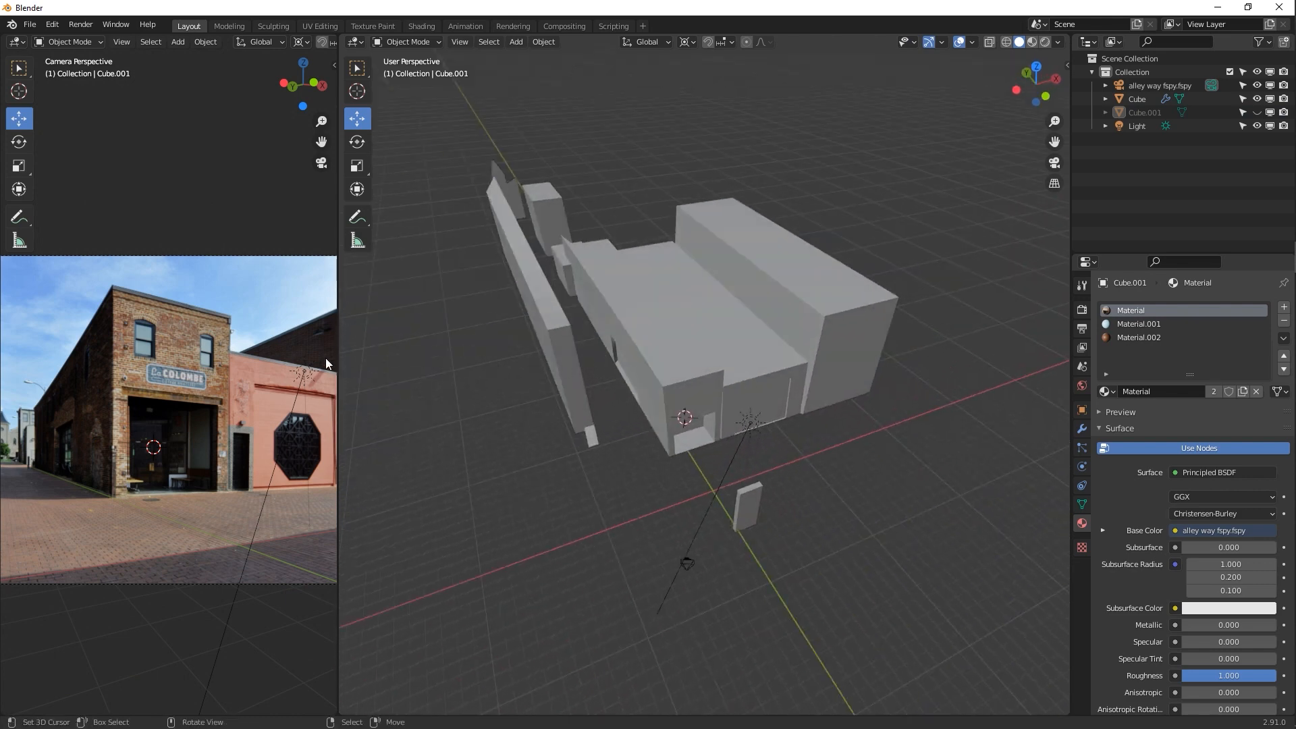
{"action": "left_click_drag", "start_coordinate": [338, 357], "coordinate": [1030, 358]}
{"action": "left_click", "coordinate": [880, 174]}
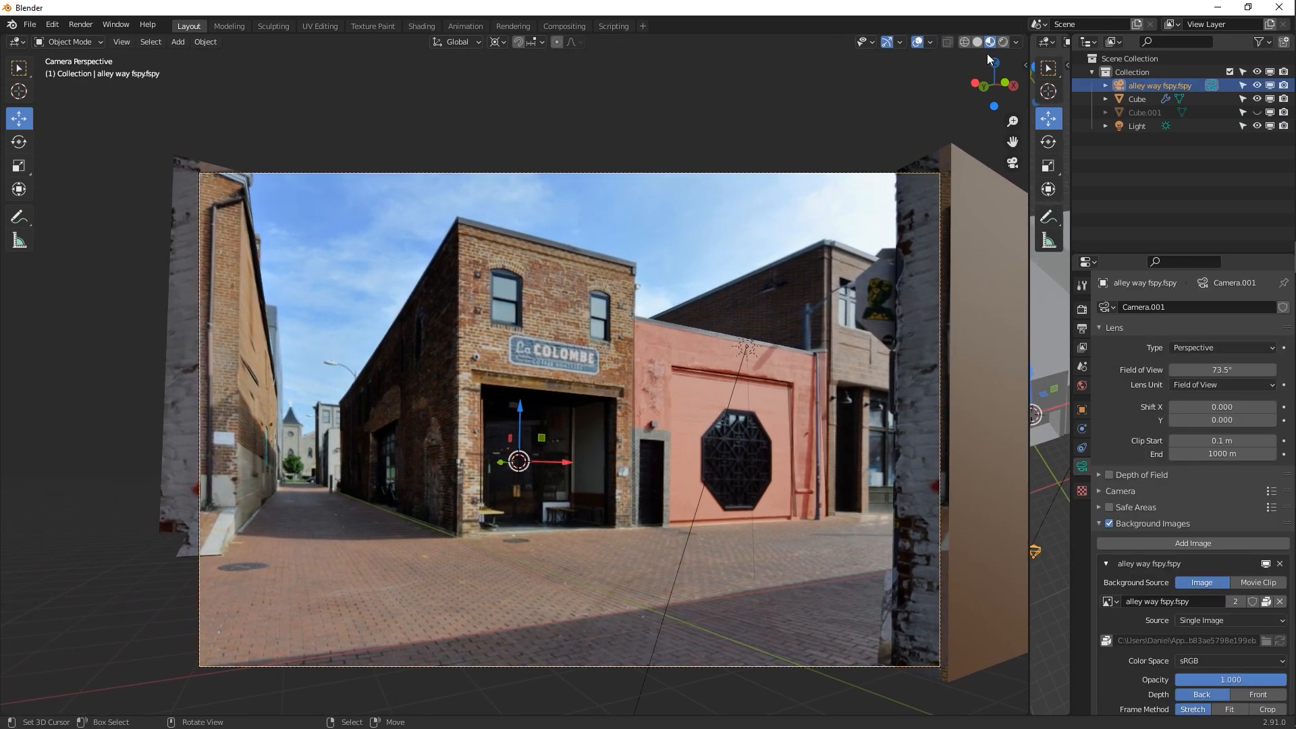
{"action": "left_click", "coordinate": [1109, 524]}
{"action": "key", "text": "r"}
{"action": "key", "text": "r"}
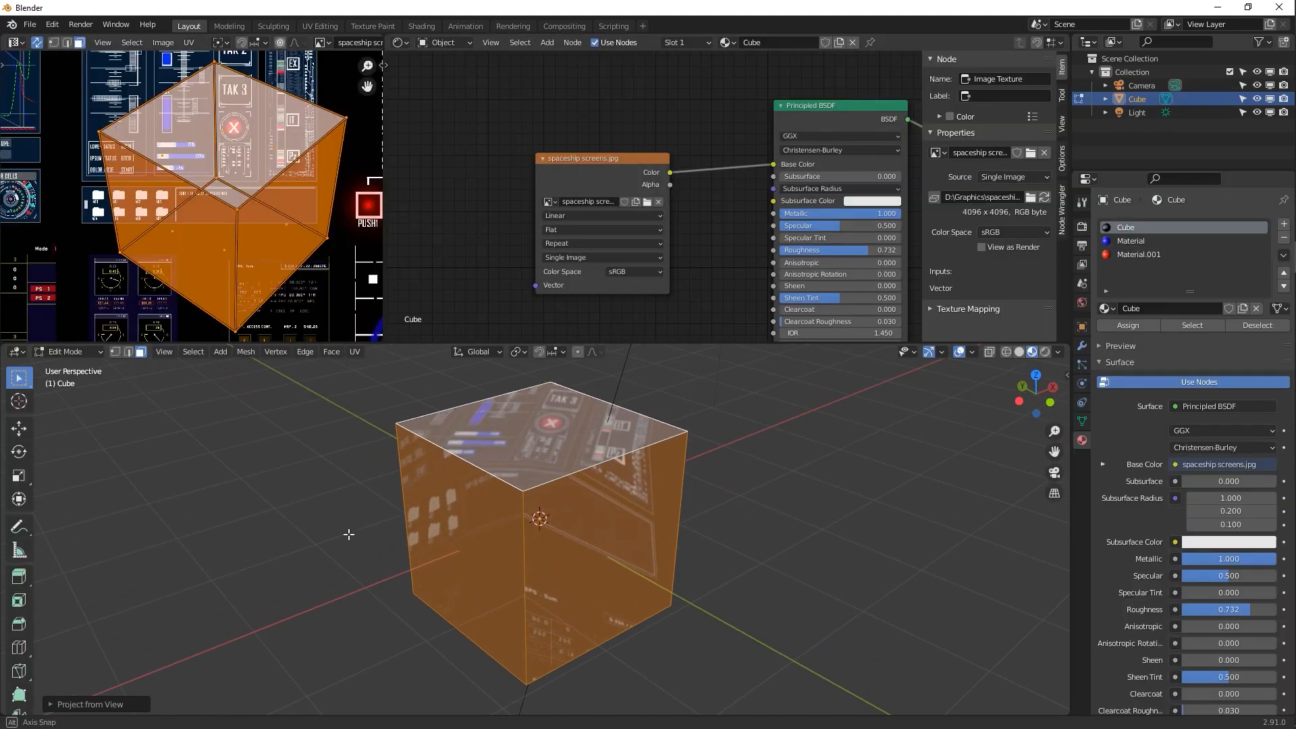
Reset the UVs of all of the cube's faces and return to Object Mode
{"action": "middle_click_drag", "start_coordinate": [348, 534], "coordinate": [350, 547]}
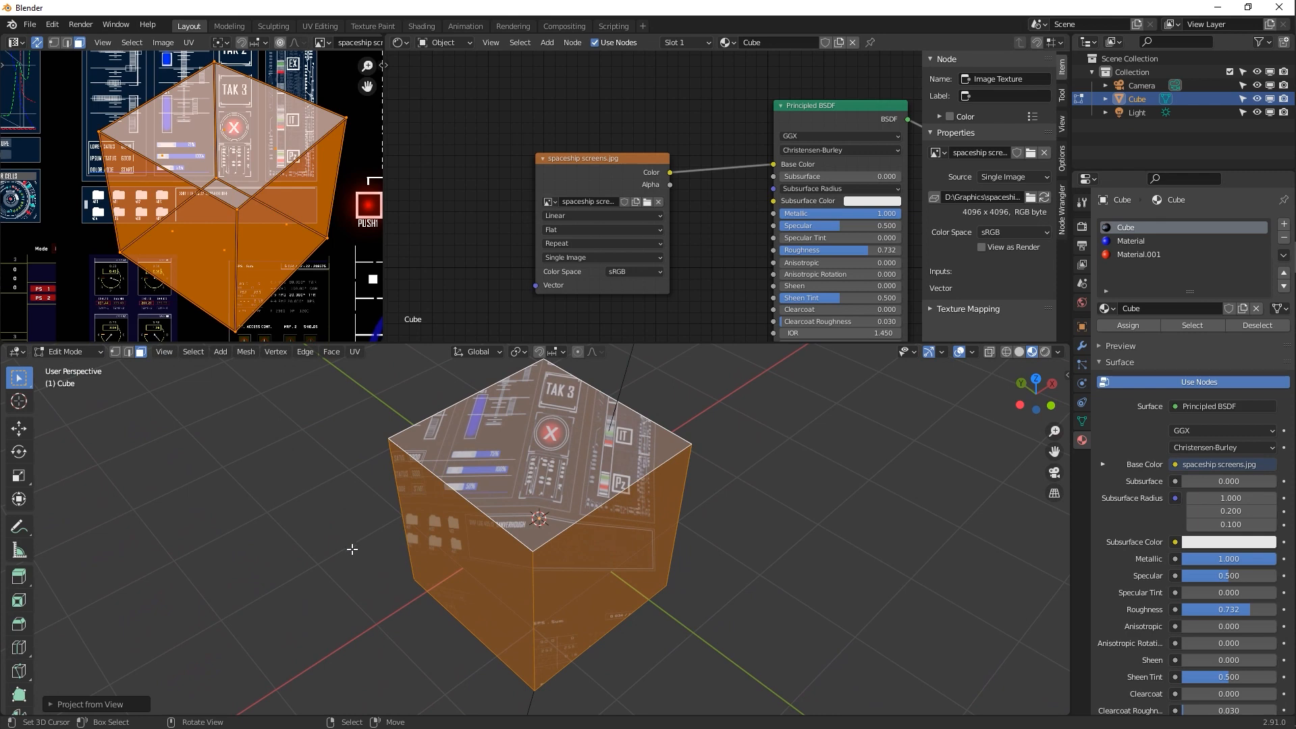
{"action": "scroll", "coordinate": [353, 550], "scroll_direction": "down", "scroll_amount": 1}
{"action": "key", "text": "u"}
{"action": "left_click", "coordinate": [449, 479]}
{"action": "scroll", "coordinate": [335, 244], "scroll_direction": "down", "scroll_amount": 4}
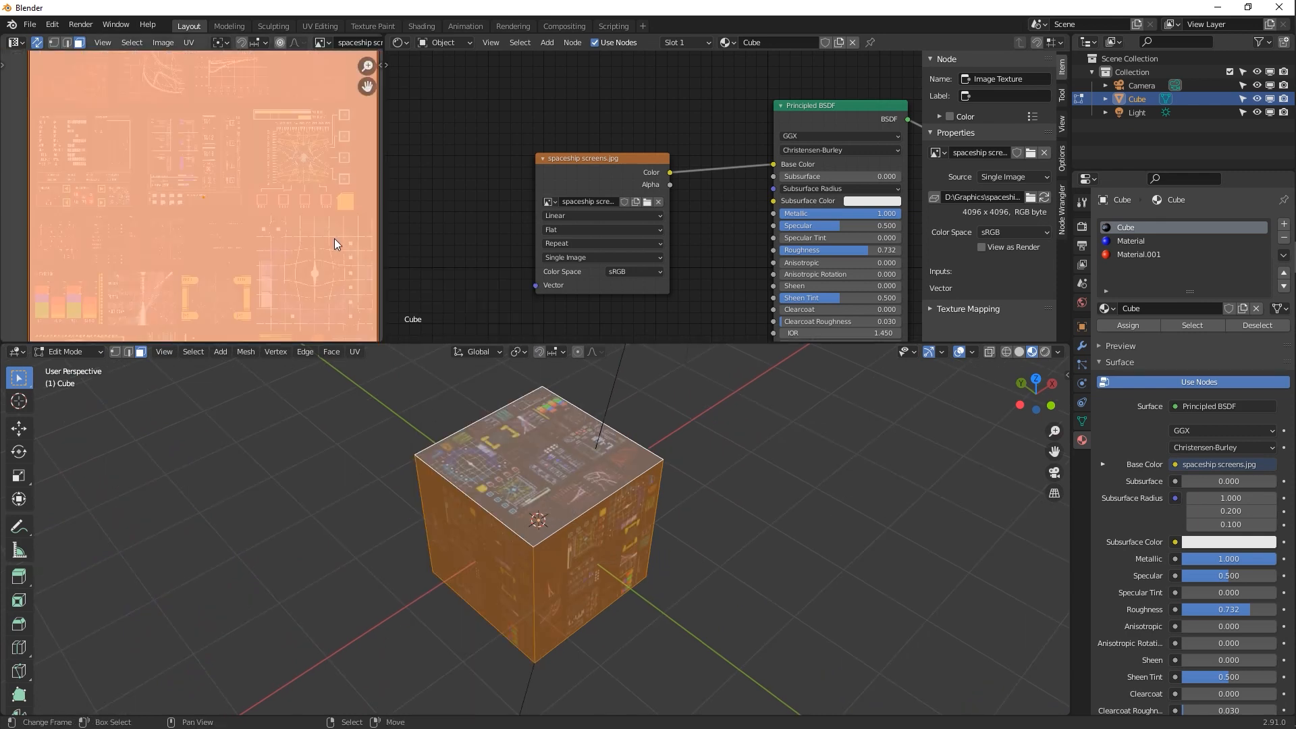
{"action": "scroll", "coordinate": [335, 244], "scroll_direction": "down", "scroll_amount": 1}
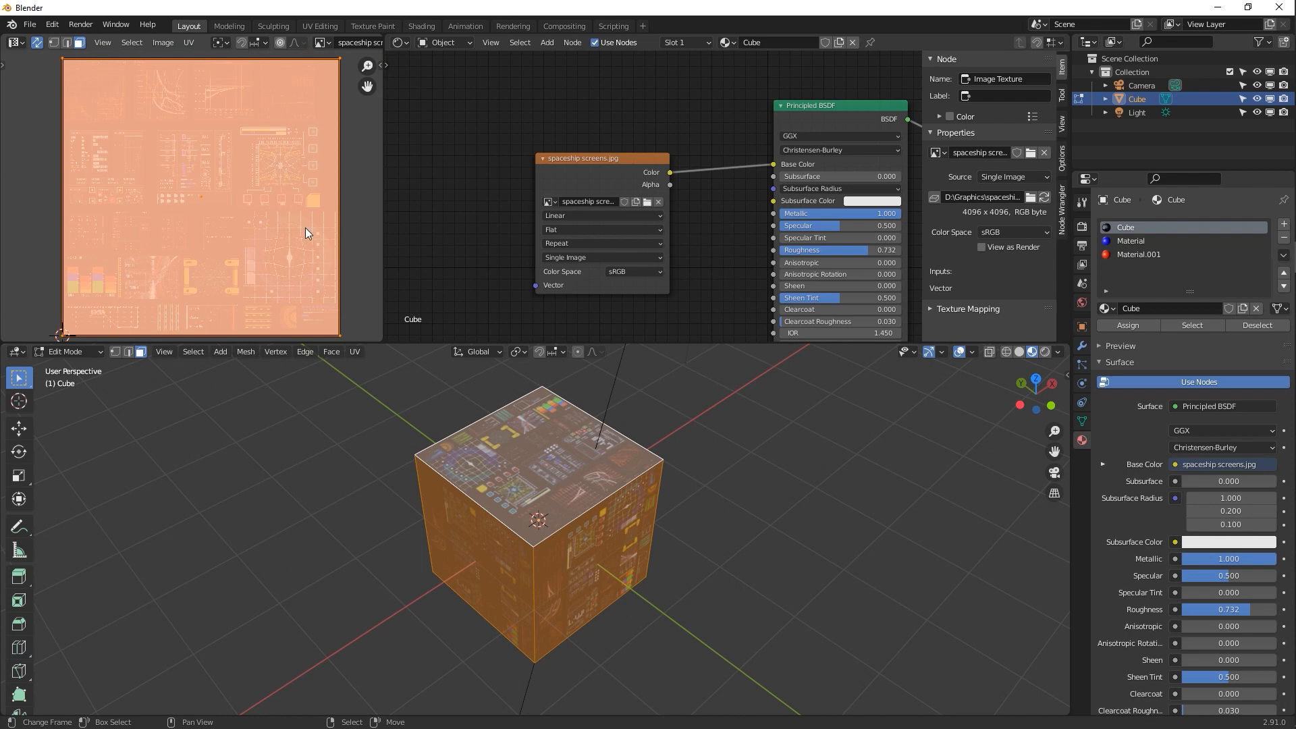
{"action": "key", "text": "Tab"}
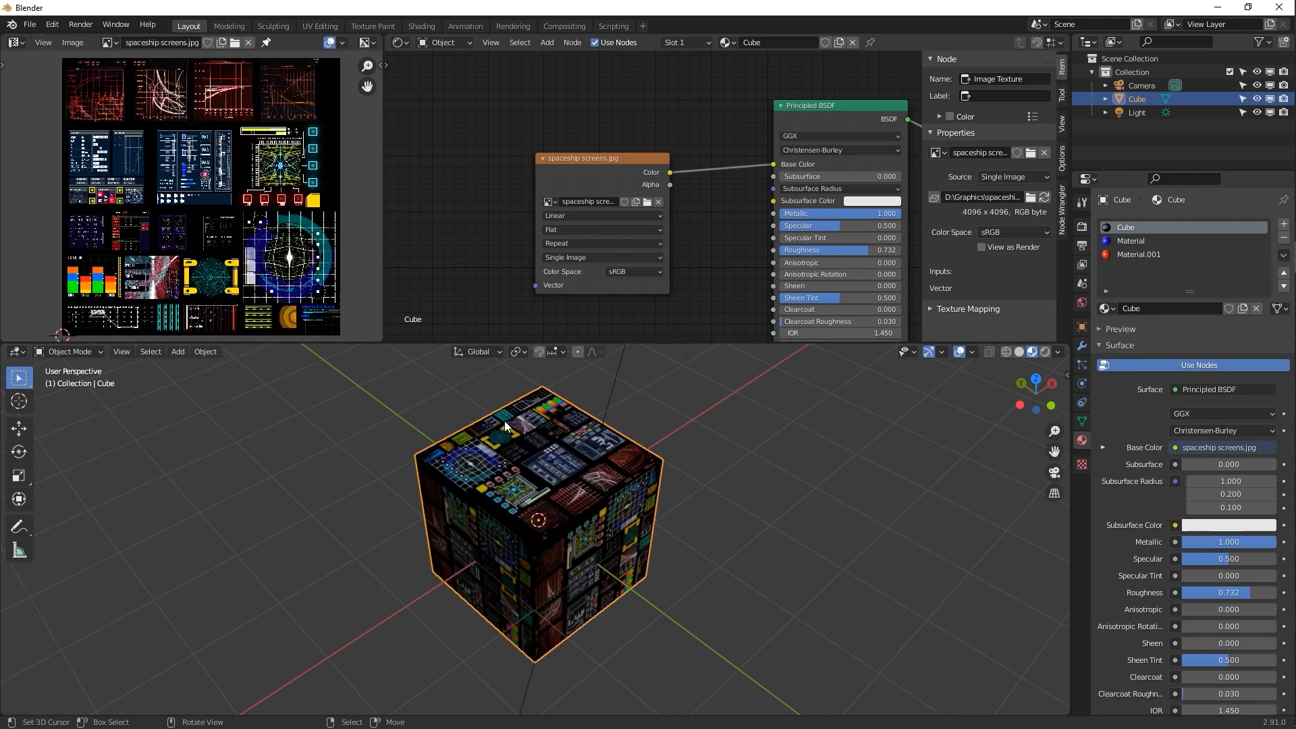
Replace the cube with a new cylinder, keeping the default 32 vertices, 1 m radius and 2 m depth
{"action": "key", "text": "Delete"}
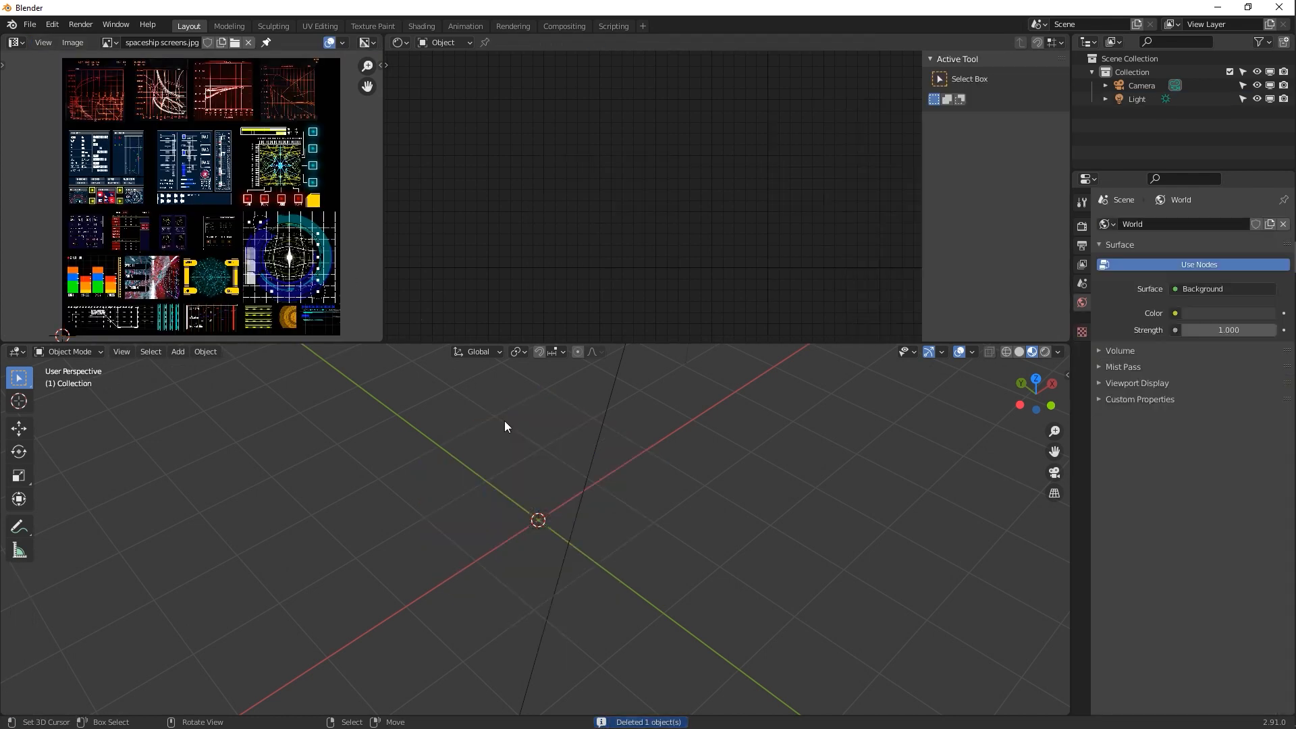
{"action": "key", "text": "shift+a"}
{"action": "mouse_move", "coordinate": [507, 420]}
{"action": "left_click", "coordinate": [593, 81]}
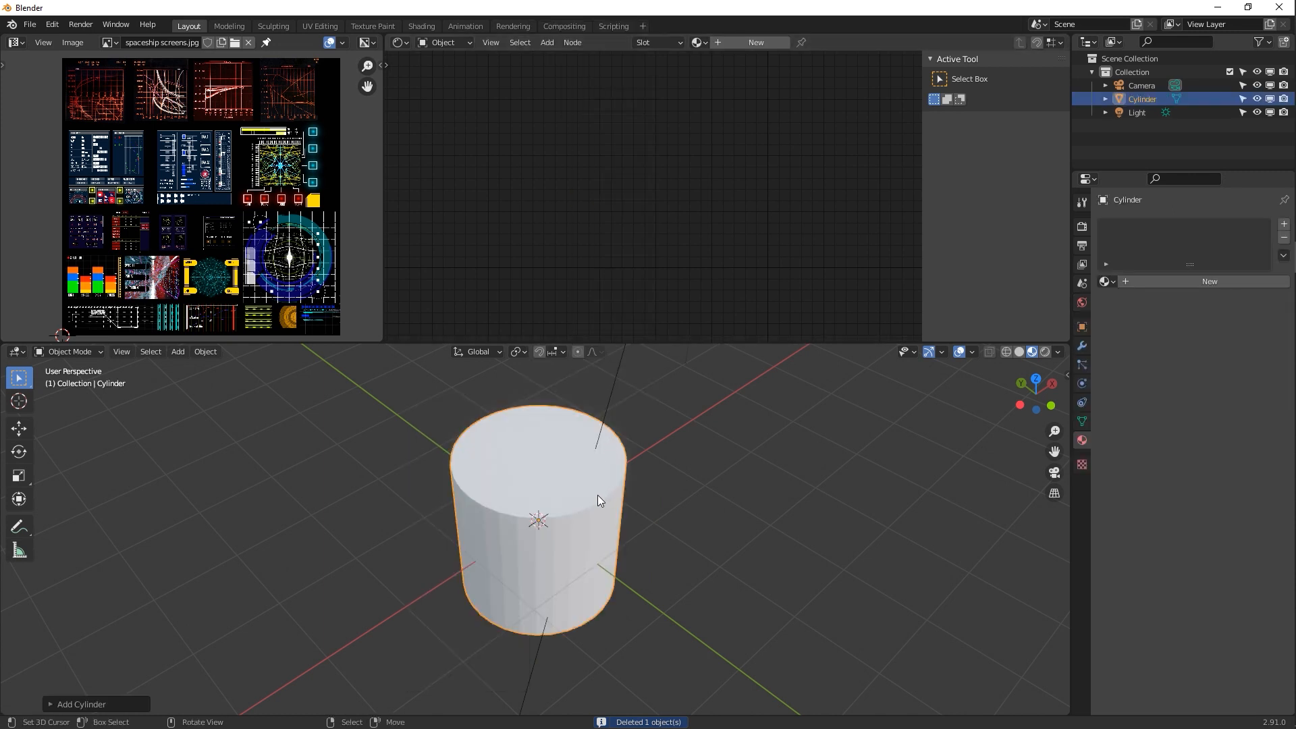
{"action": "left_click", "coordinate": [59, 705]}
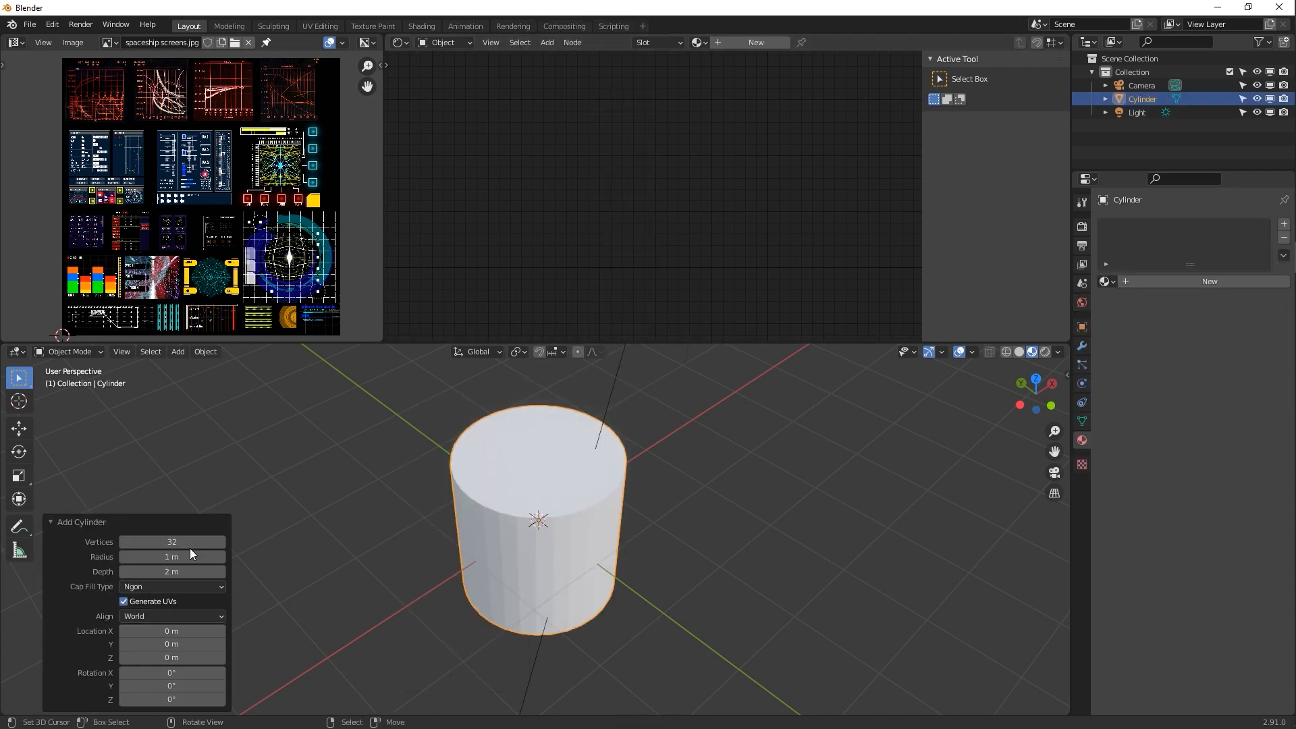
{"action": "left_click", "coordinate": [84, 524]}
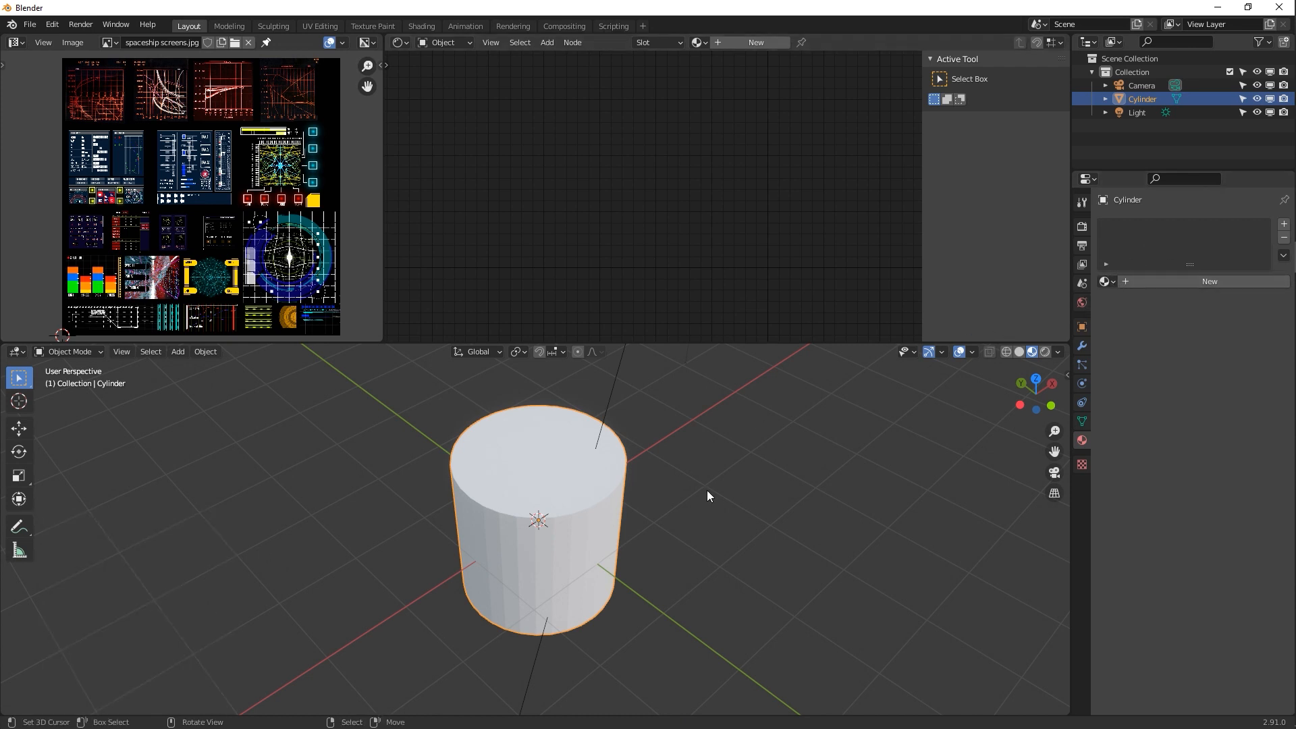
Assign the existing Cube material to the cylinder and inspect the texture on its top and side
{"action": "left_click", "coordinate": [1110, 283]}
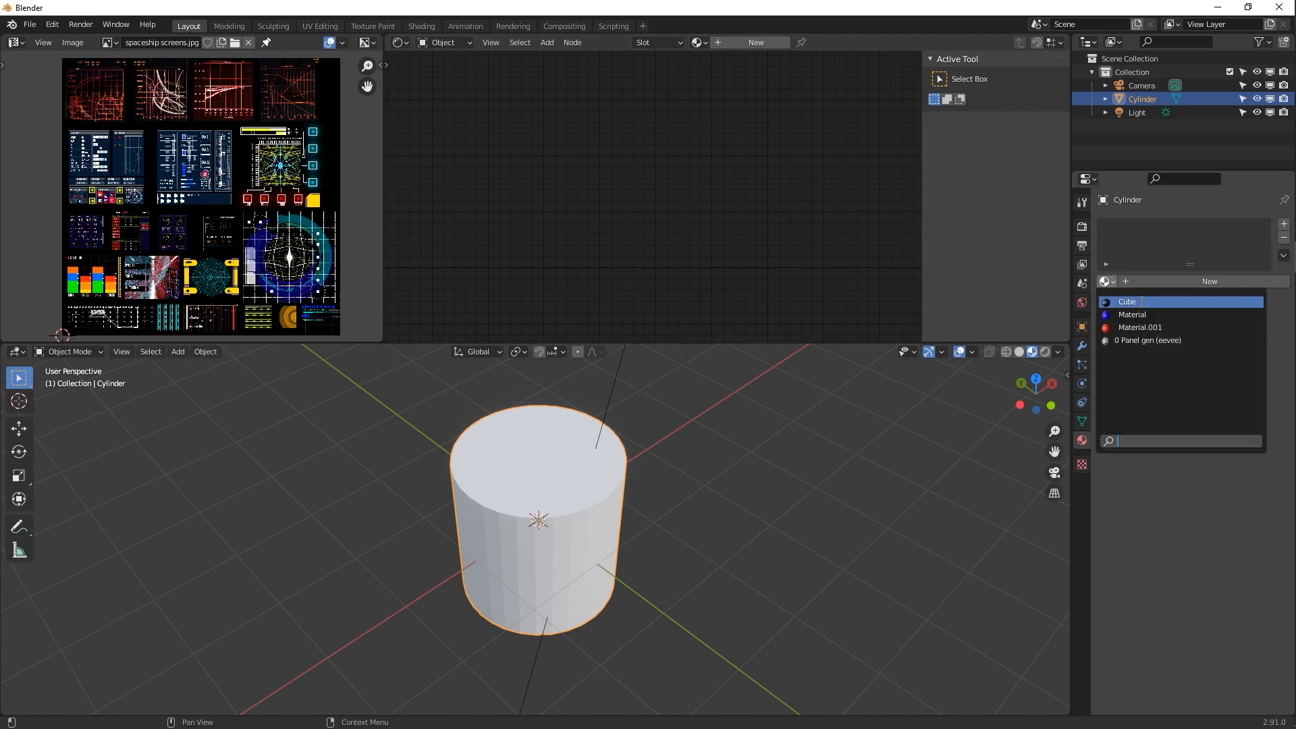
{"action": "left_click", "coordinate": [1143, 302]}
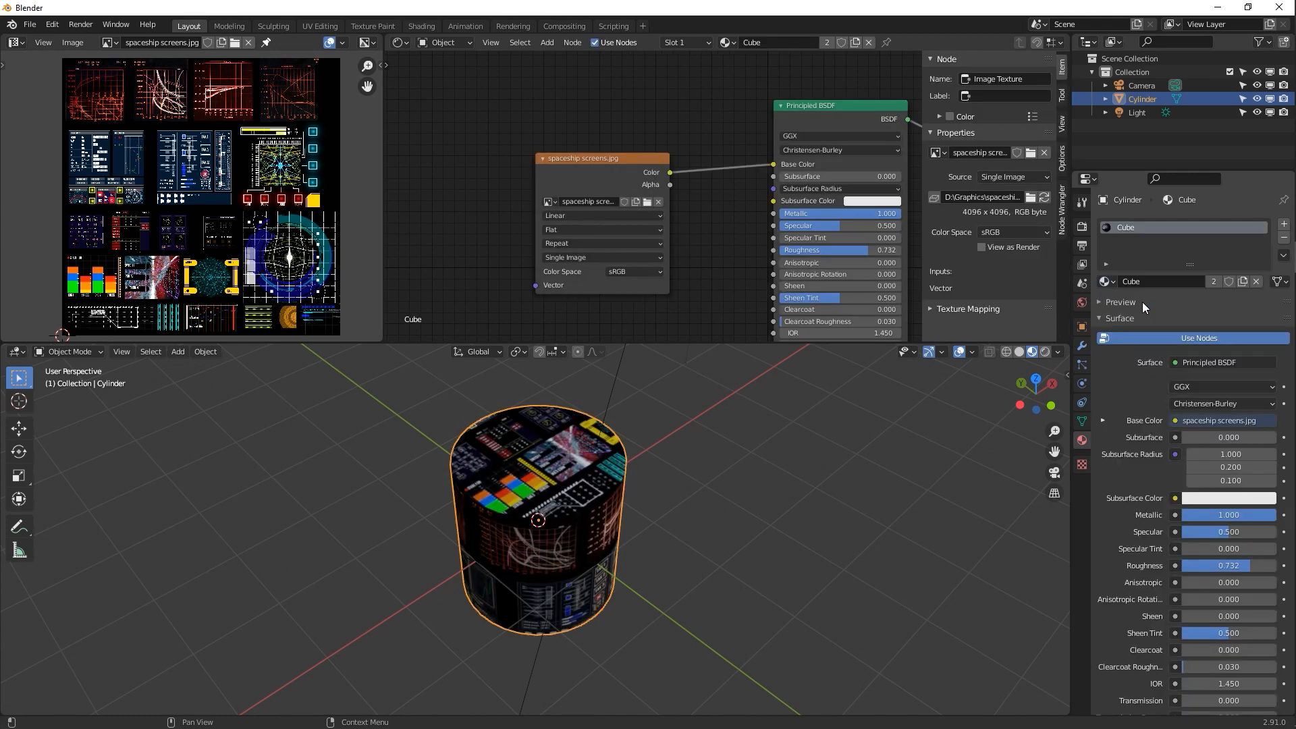
{"action": "scroll", "coordinate": [598, 561], "scroll_direction": "up", "scroll_amount": 2}
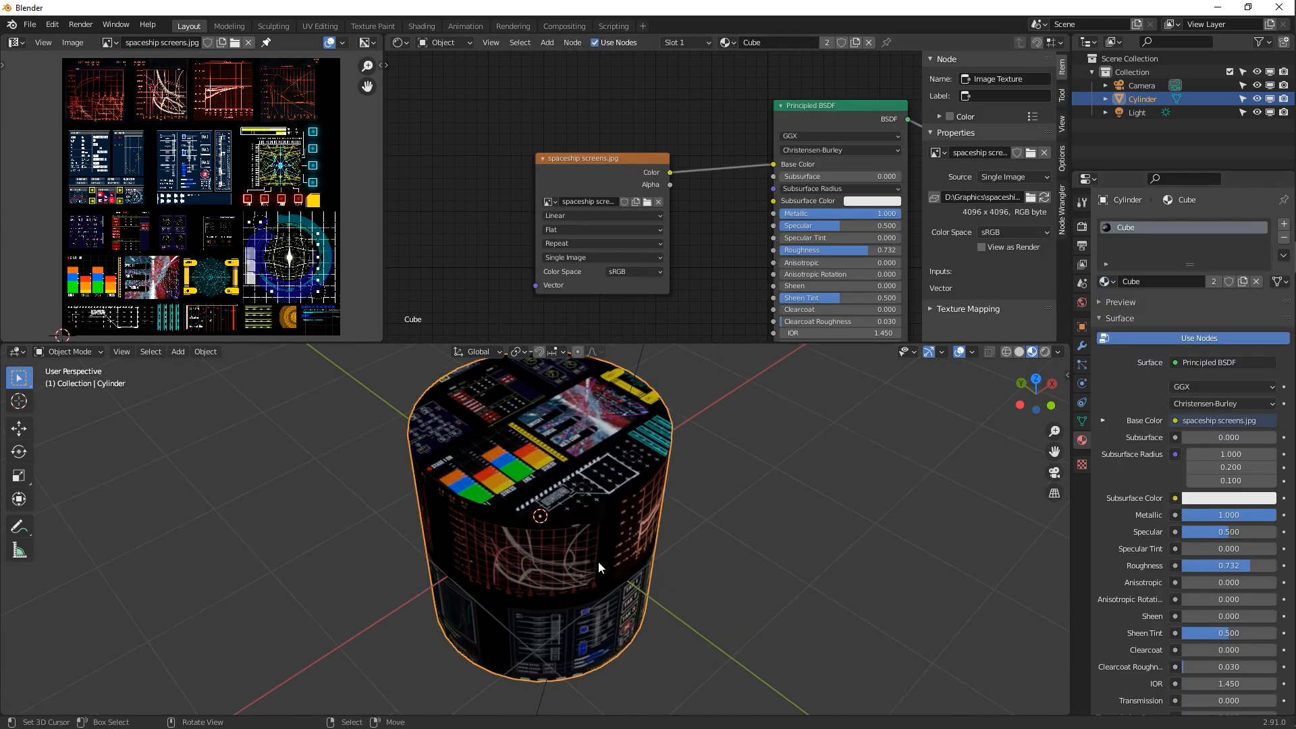
{"action": "middle_click_drag", "start_coordinate": [598, 562], "coordinate": [560, 517]}
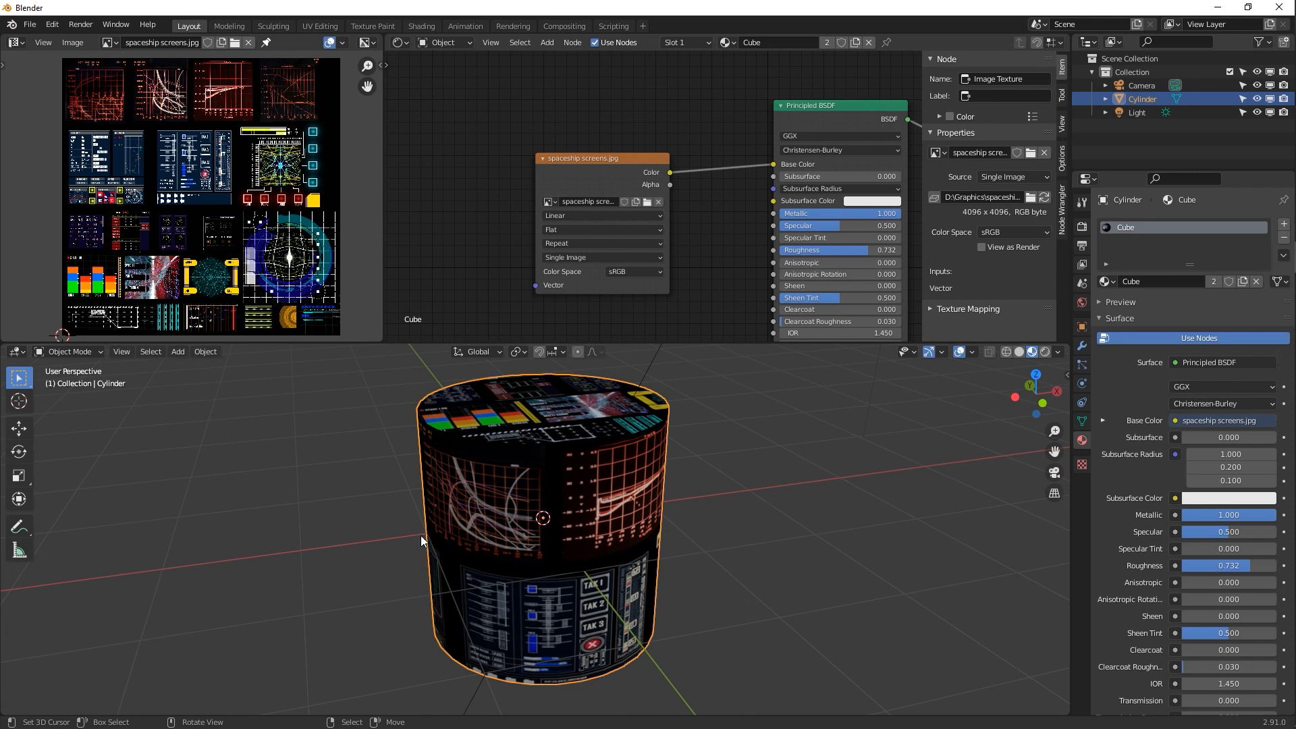
Select the full ring of side faces on the cylinder in Edit Mode and widen the UV editor to inspect their UVs
{"action": "key", "text": "Tab"}
{"action": "left_click", "coordinate": [588, 516], "text": "alt"}
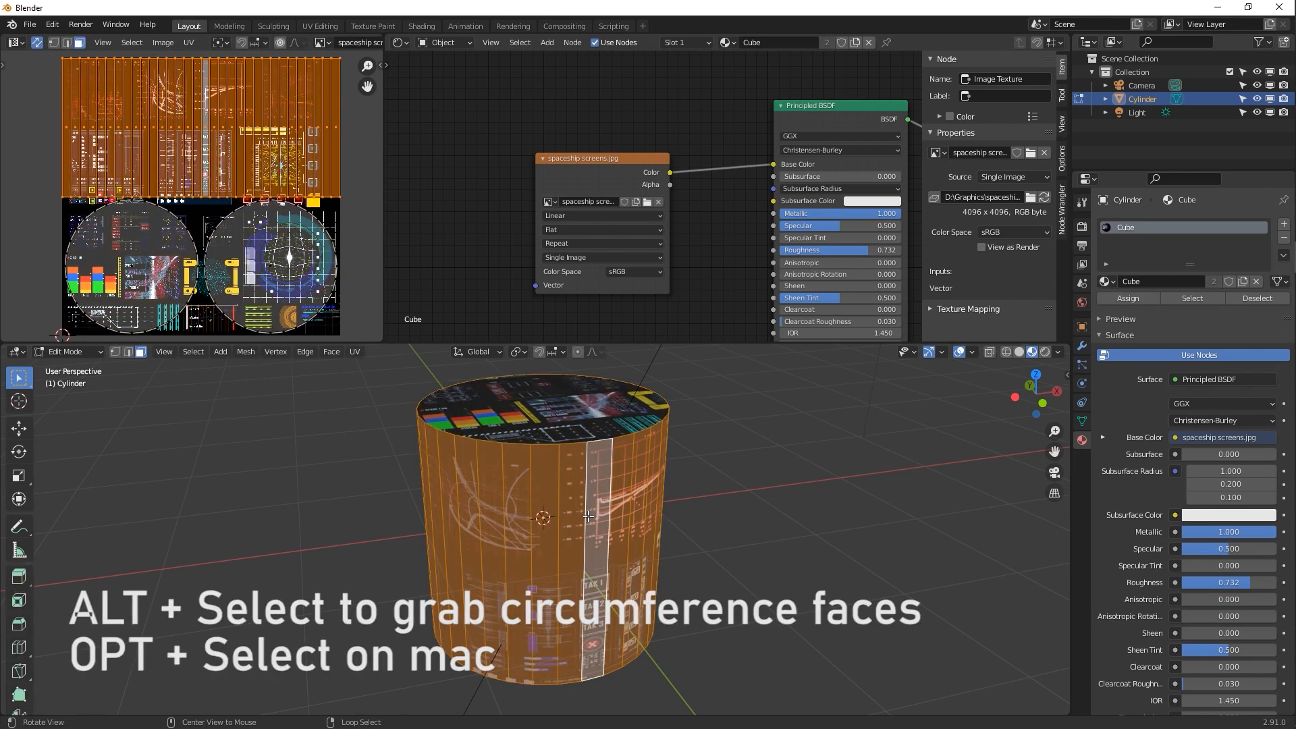
{"action": "middle_click_drag", "start_coordinate": [585, 564], "coordinate": [580, 516]}
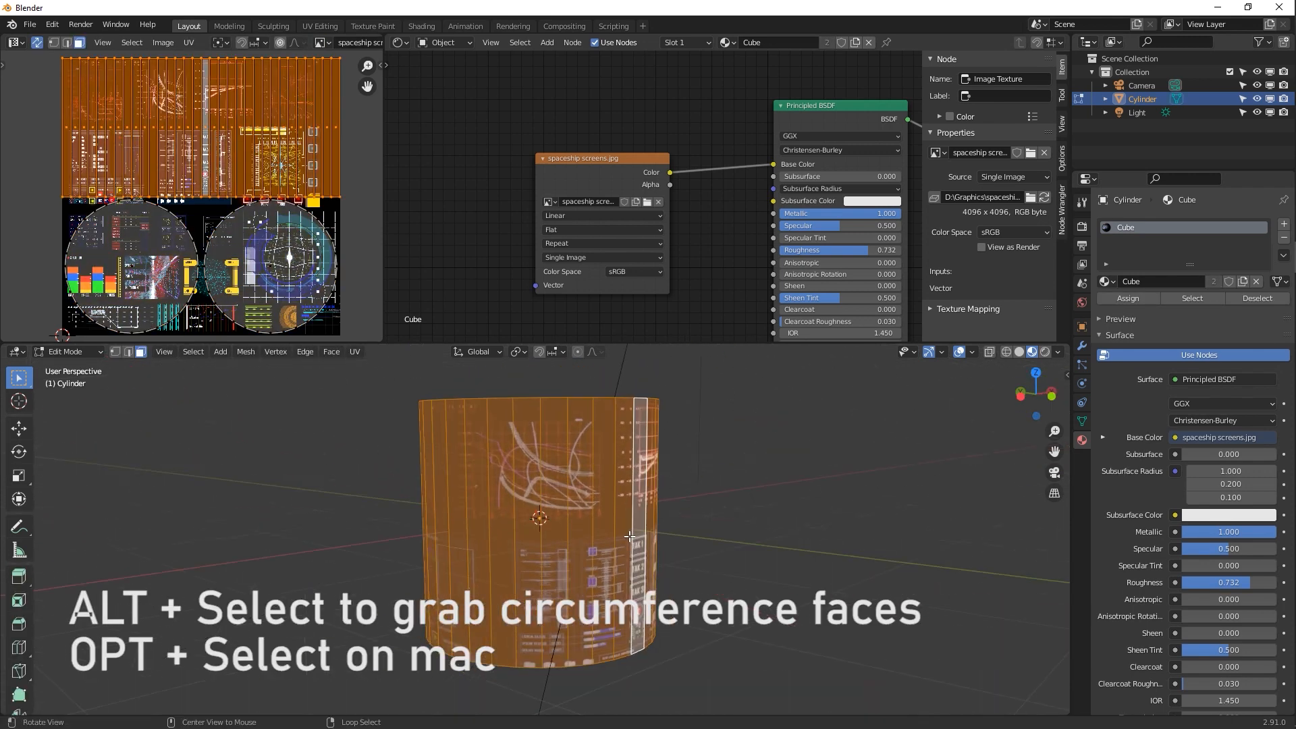
{"action": "left_click_drag", "start_coordinate": [168, 126], "coordinate": [177, 157], "text": "alt"}
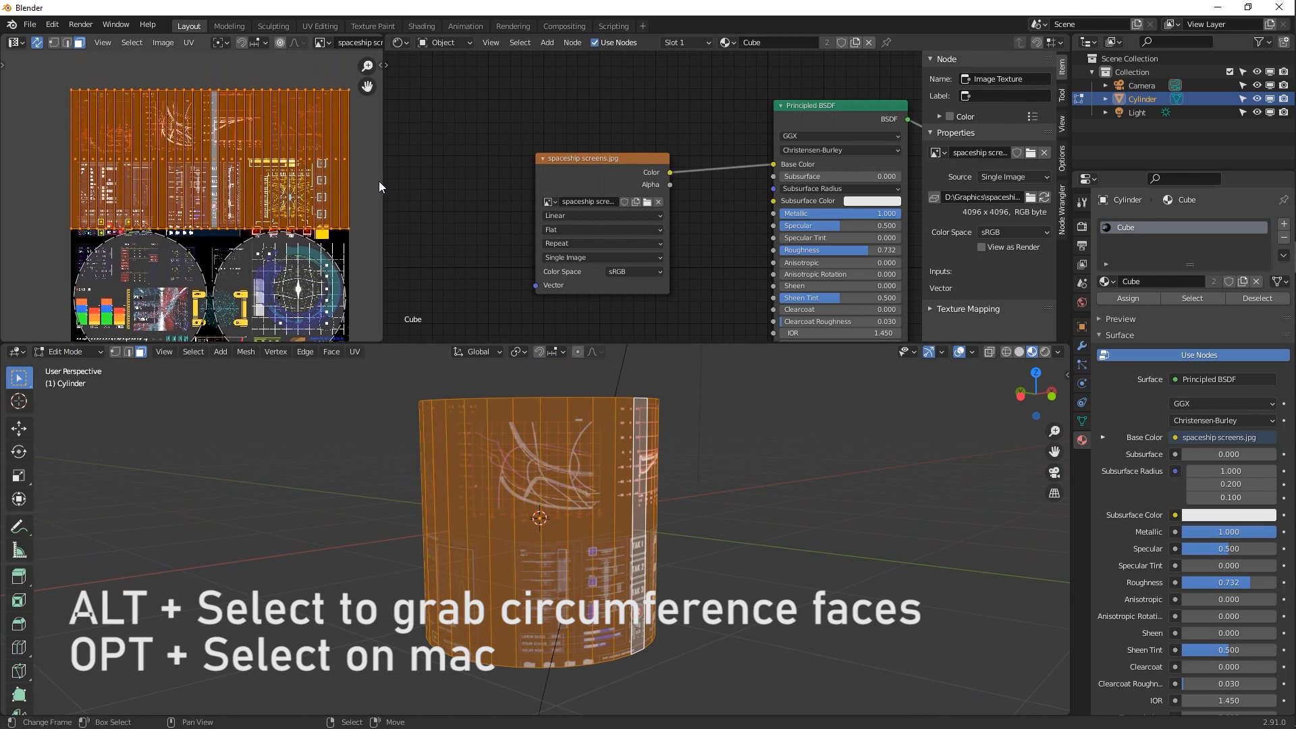
{"action": "left_click_drag", "start_coordinate": [382, 181], "coordinate": [631, 183]}
{"action": "scroll", "coordinate": [447, 188], "scroll_direction": "up", "scroll_amount": 2}
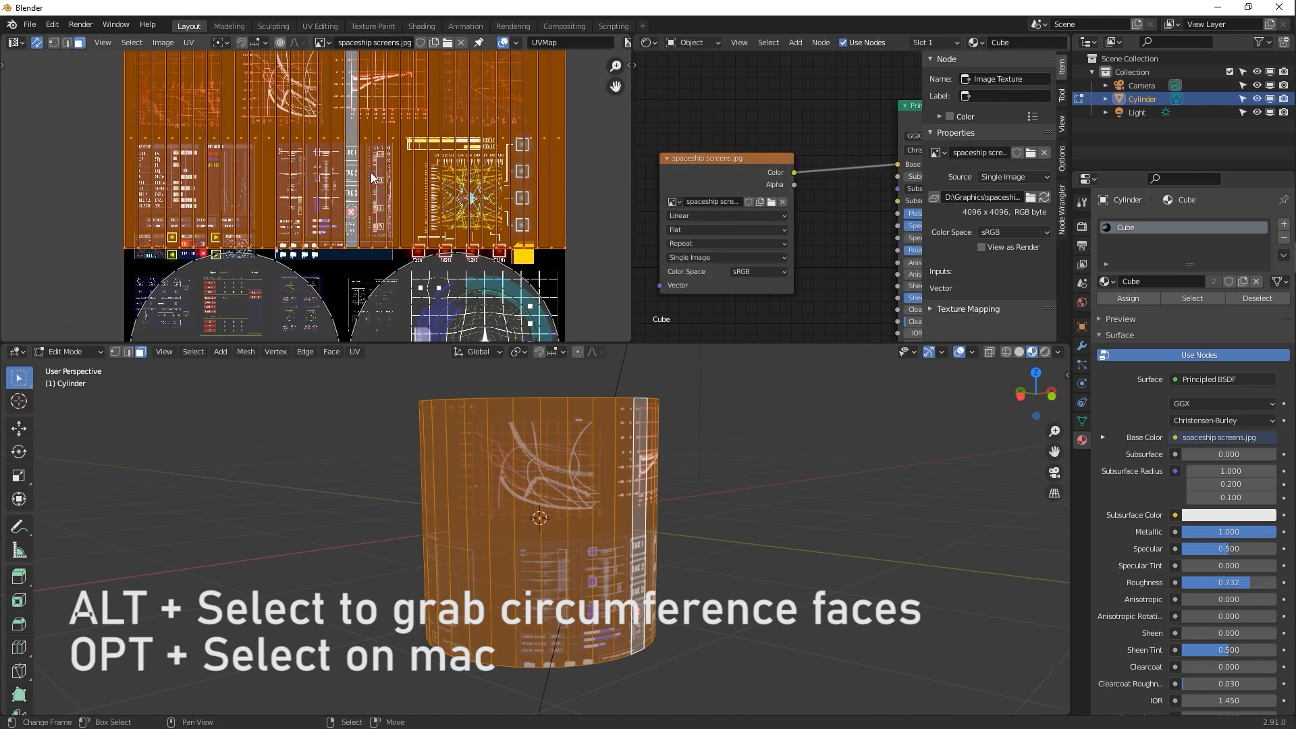
{"action": "middle_click_drag", "start_coordinate": [716, 526], "coordinate": [689, 540]}
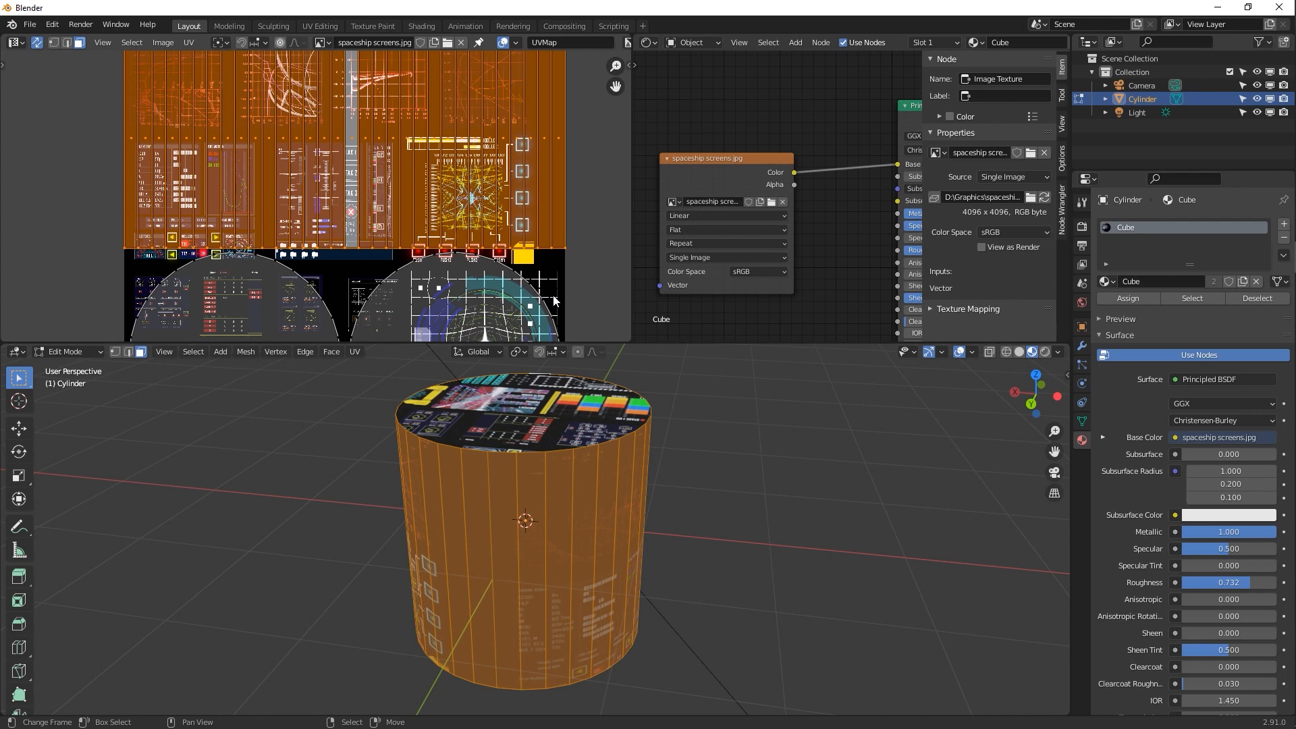
Squash the UVs of the cylinder's side faces along Y only
{"action": "key", "text": "s"}
{"action": "right_click", "coordinate": [528, 276]}
{"action": "key", "text": "s"}
{"action": "key", "text": "y"}
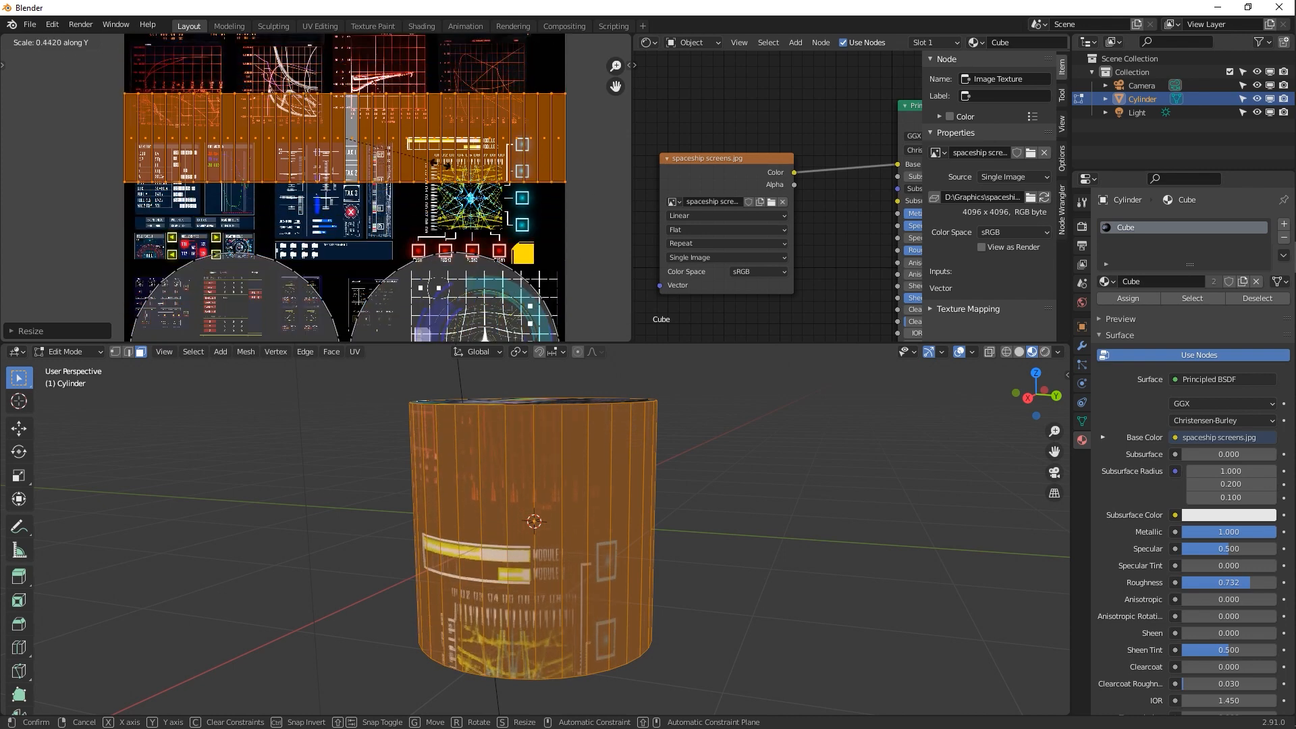
{"action": "left_click", "coordinate": [467, 210]}
Stretch the UVs of the cylinder's side faces along Y far beyond the image so the texture repeats vertically
{"action": "scroll", "coordinate": [467, 211], "scroll_direction": "down", "scroll_amount": 2}
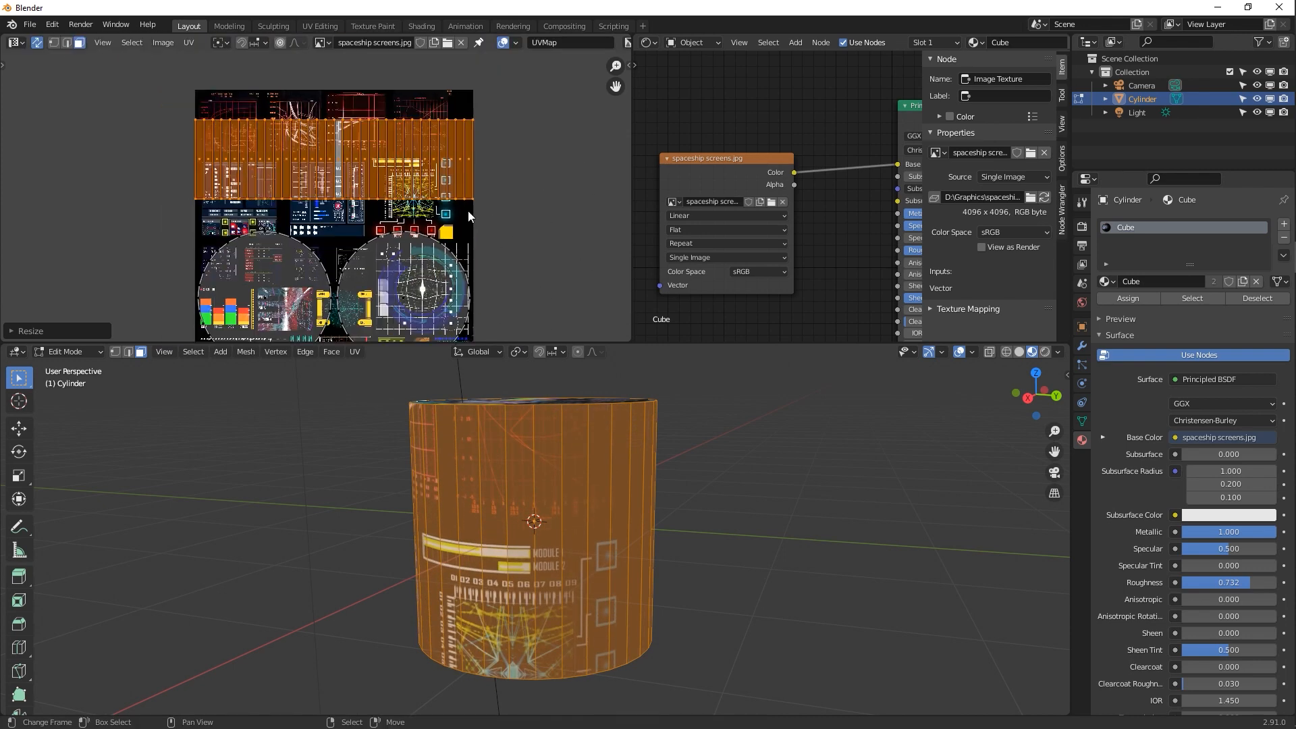
{"action": "scroll", "coordinate": [467, 210], "scroll_direction": "down", "scroll_amount": 4}
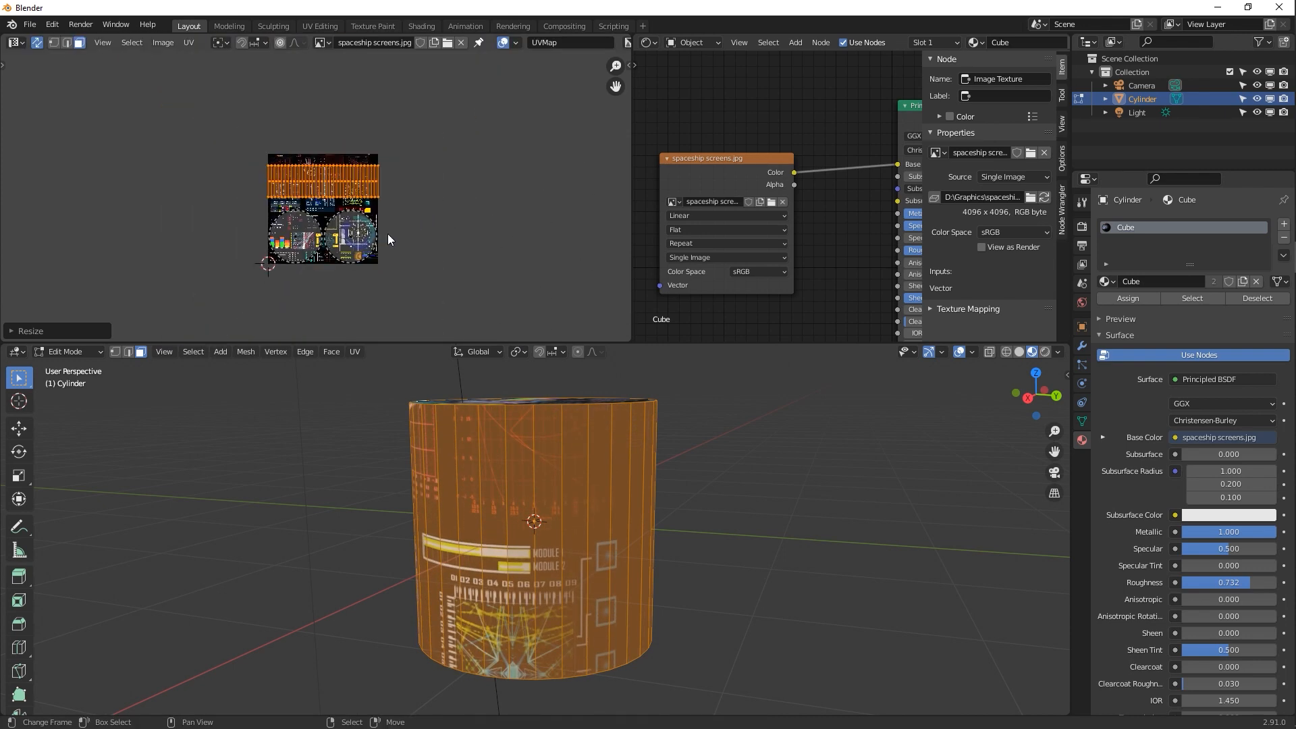
{"action": "key", "text": "s"}
{"action": "key", "text": "y"}
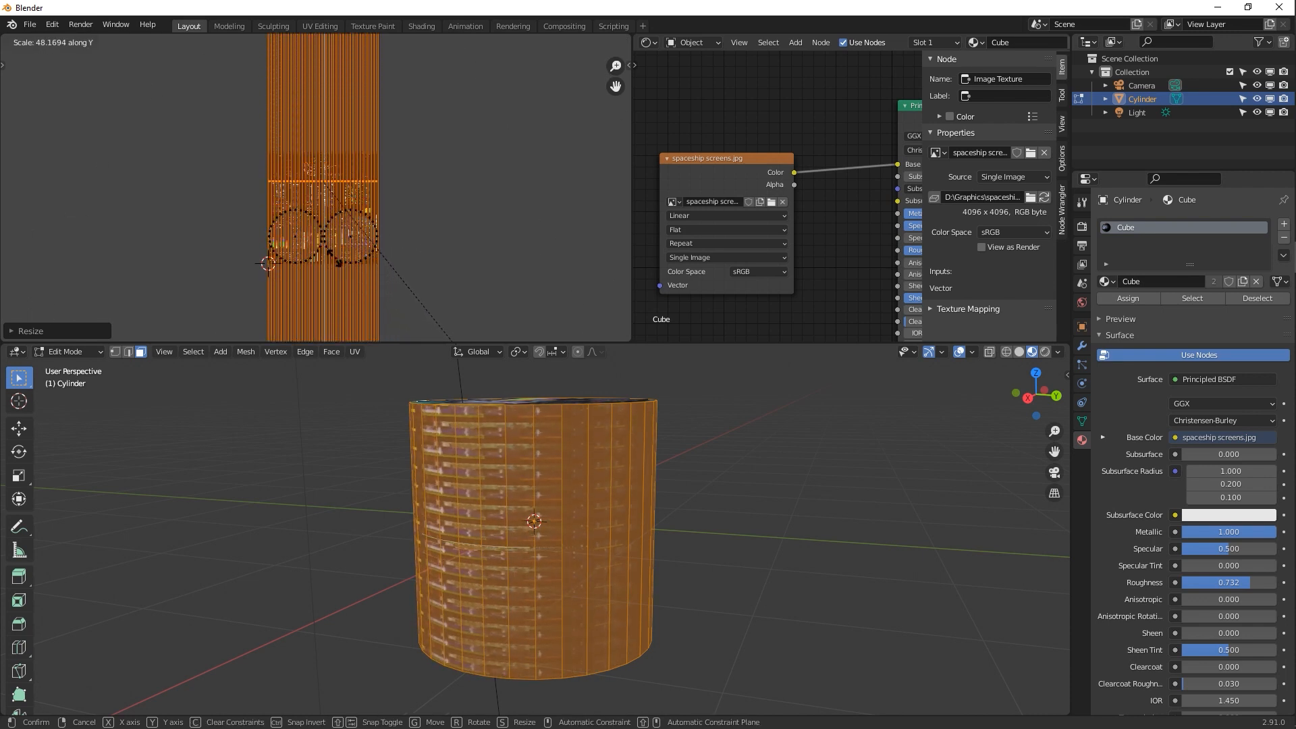
{"action": "left_click", "coordinate": [373, 301]}
Preview the repeated texture on the cylinder in Object Mode beside the source image, and return to Edit Mode
{"action": "middle_click_drag", "start_coordinate": [443, 219], "coordinate": [496, 193]}
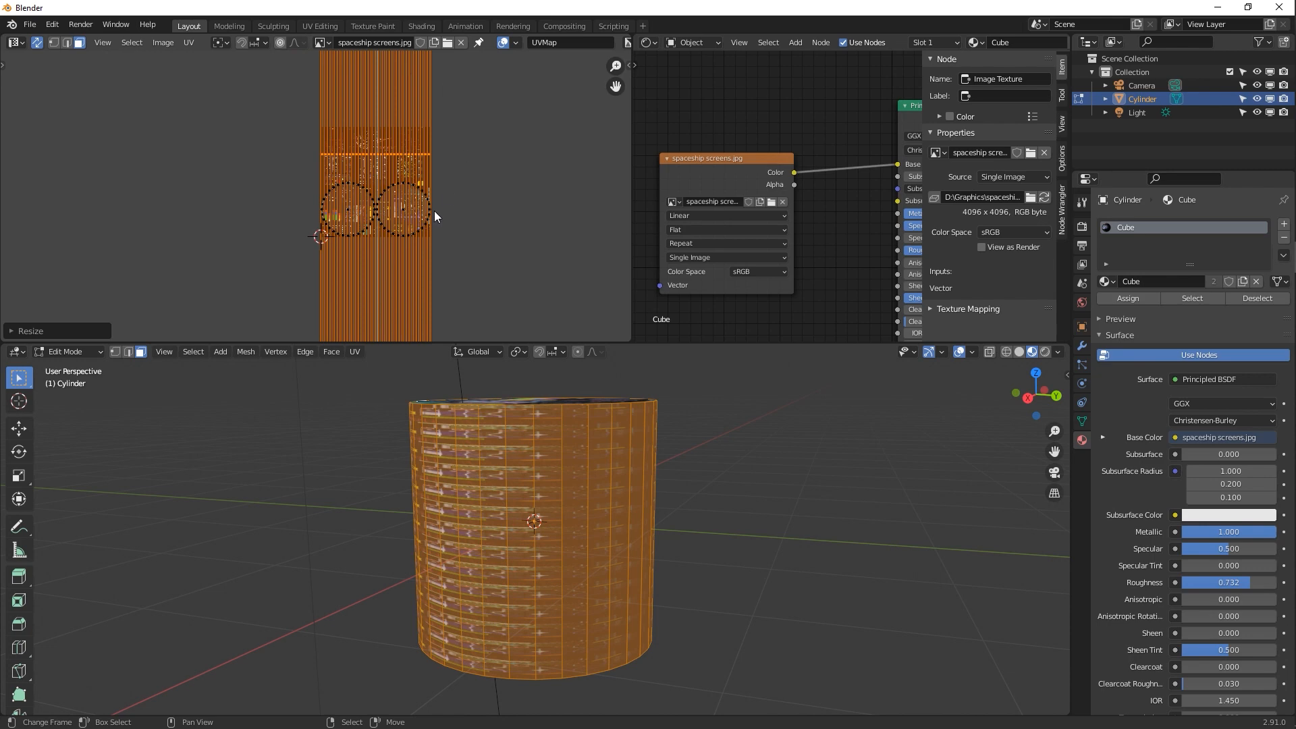
{"action": "key", "text": "Tab"}
{"action": "scroll", "coordinate": [437, 209], "scroll_direction": "up", "scroll_amount": 1}
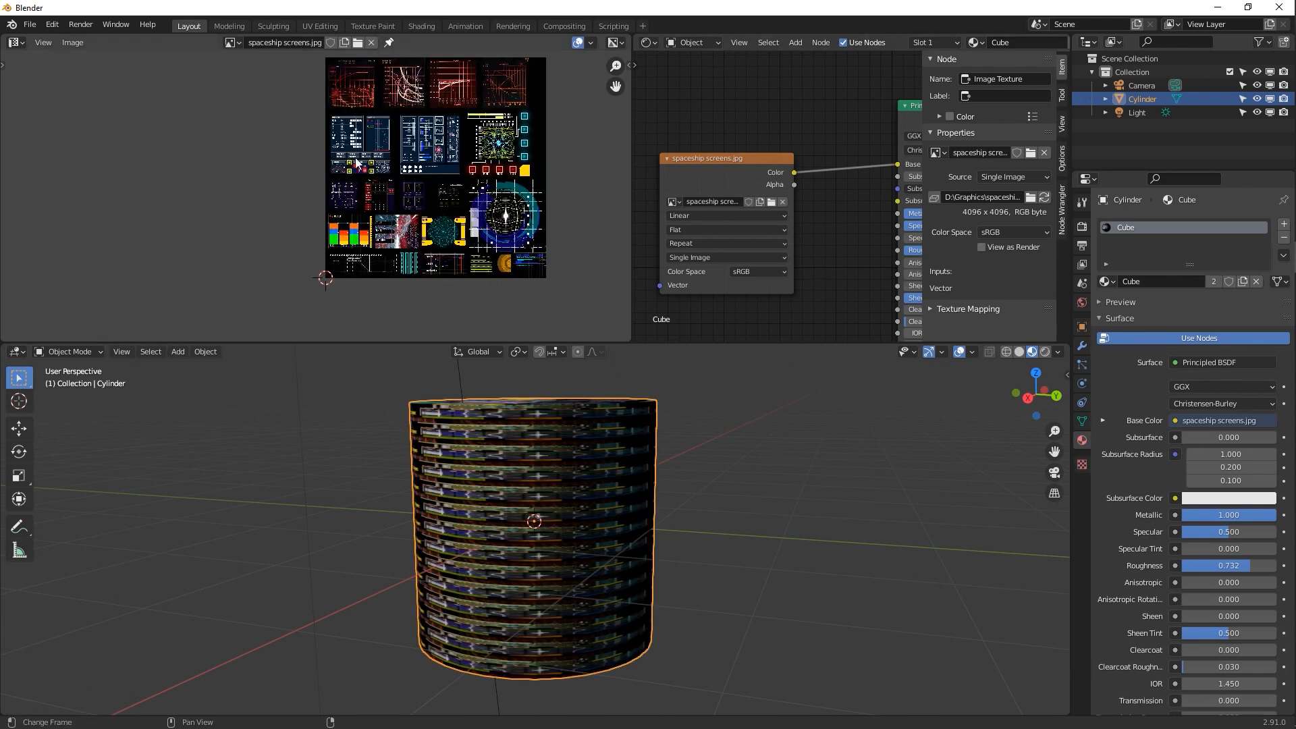
{"action": "middle_click_drag", "start_coordinate": [301, 188], "coordinate": [271, 166]}
{"action": "middle_click_drag", "start_coordinate": [442, 285], "coordinate": [402, 74]}
{"action": "key", "text": "Tab"}
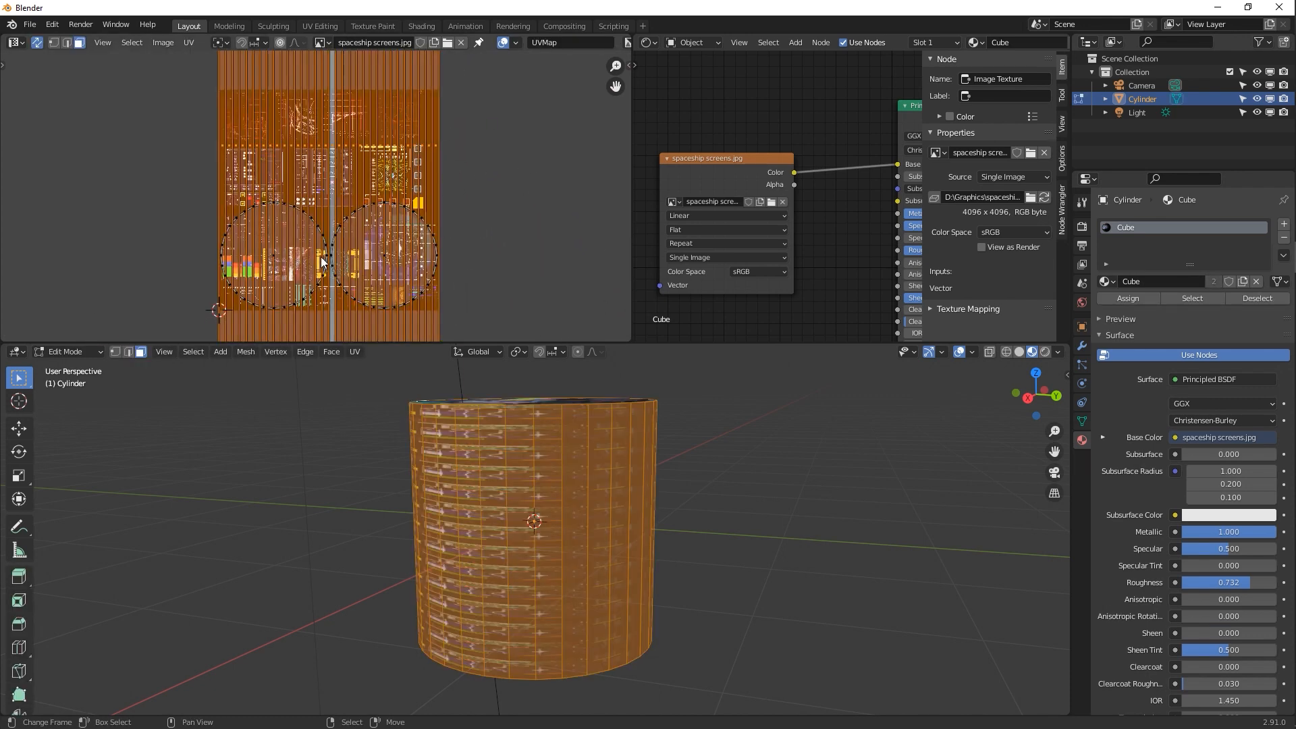
Shrink the UVs of the cylinder's side faces along Y to roughly the height of the image
{"action": "key", "text": "s"}
{"action": "key", "text": "y"}
{"action": "left_click", "coordinate": [309, 157]}
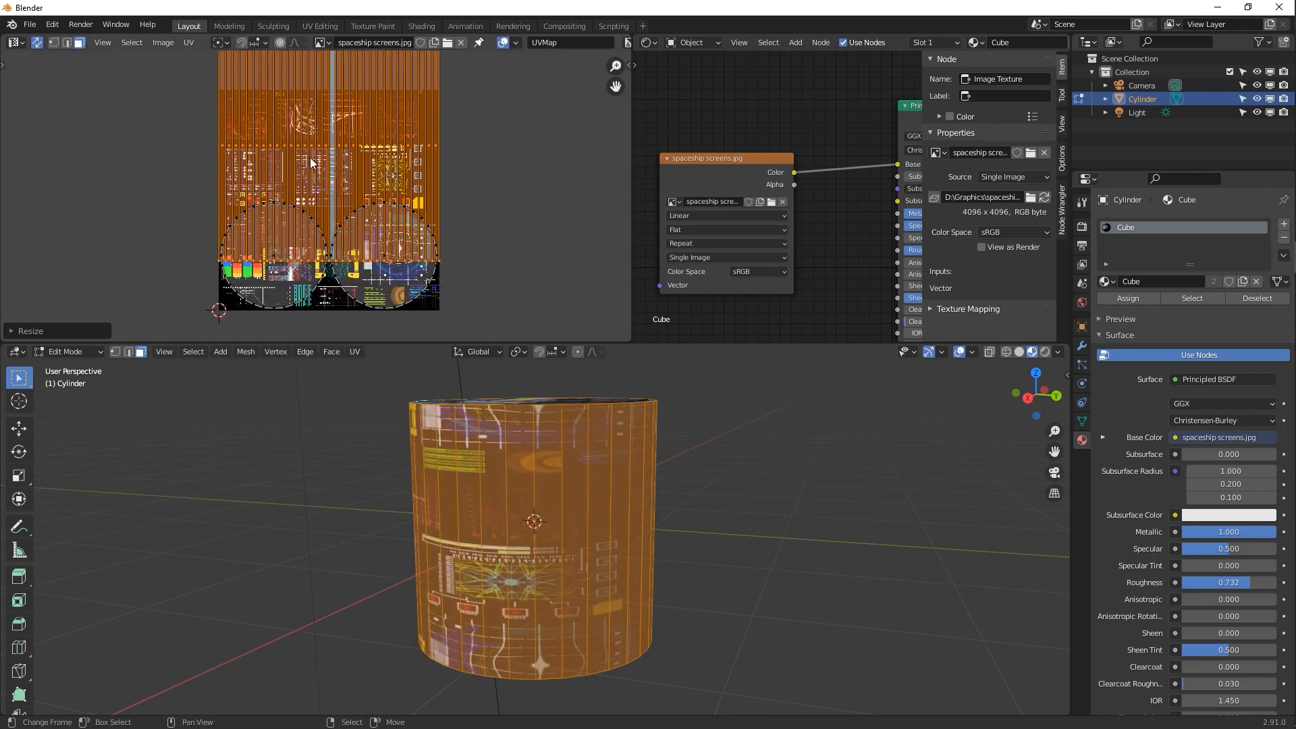
Try moving the side-face UVs completely off the image to the empty space beside it, and undo the move
{"action": "key", "text": "g"}
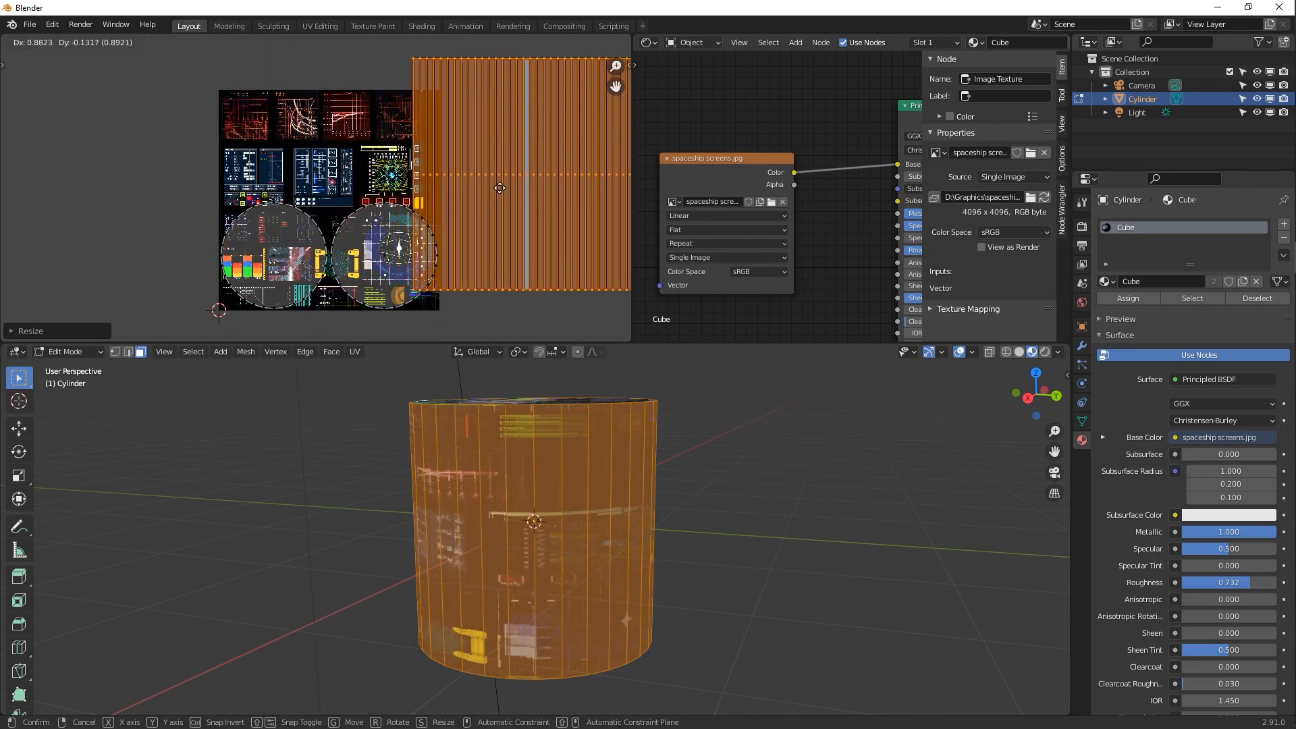
{"action": "left_click", "coordinate": [524, 195]}
{"action": "middle_click_drag", "start_coordinate": [499, 226], "coordinate": [440, 215]}
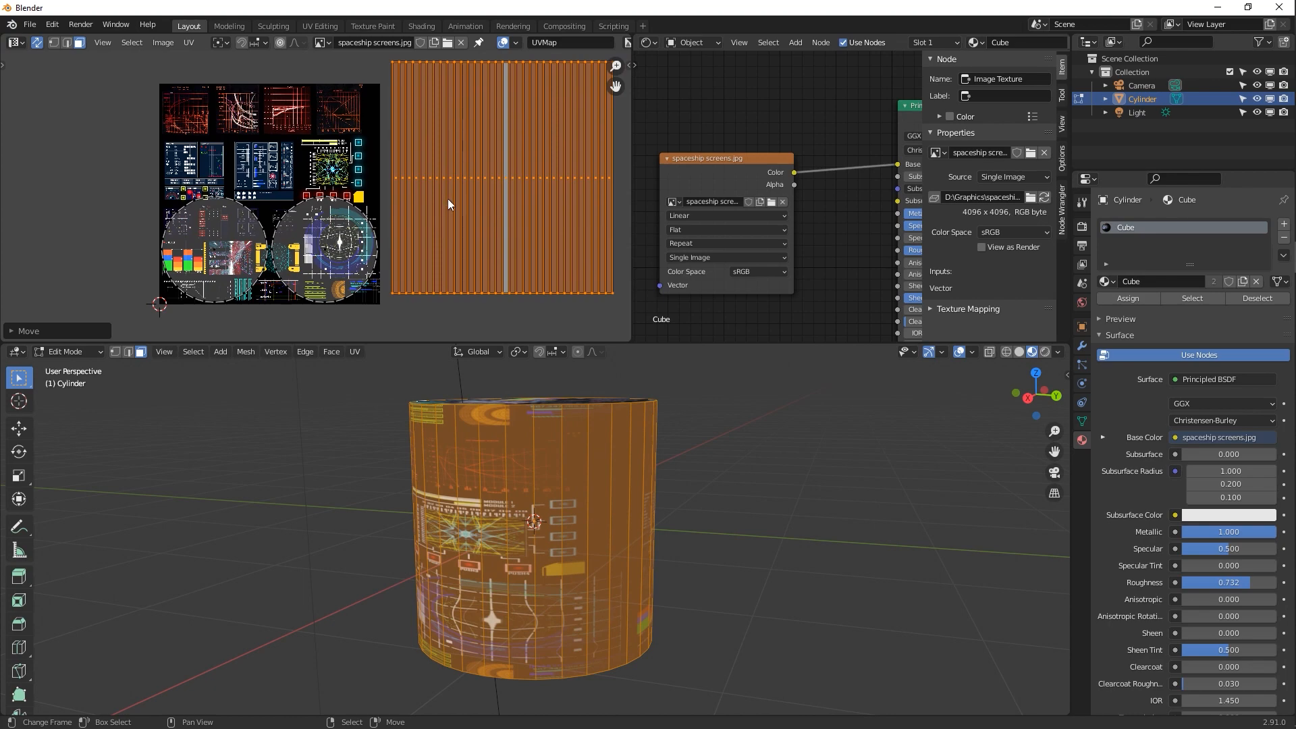
{"action": "key", "text": "g"}
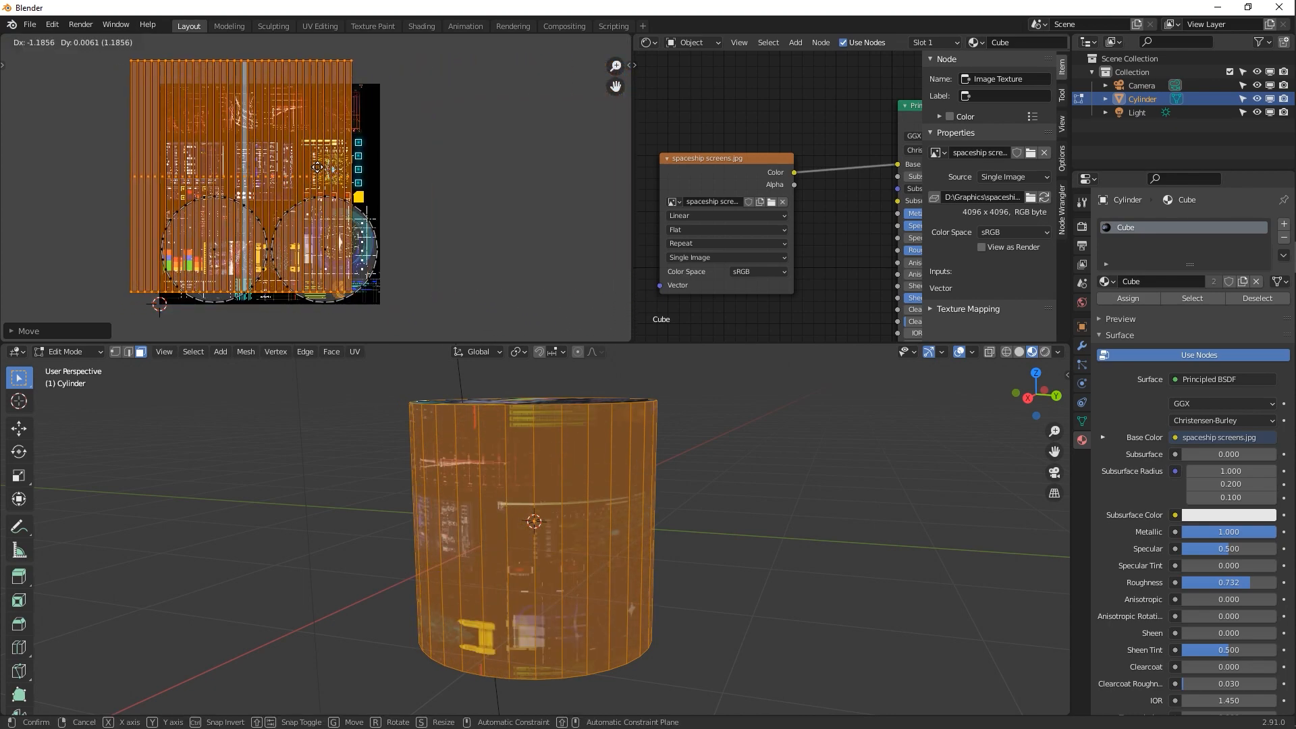
{"action": "right_click", "coordinate": [391, 210]}
{"action": "key", "text": "ctrl+z"}
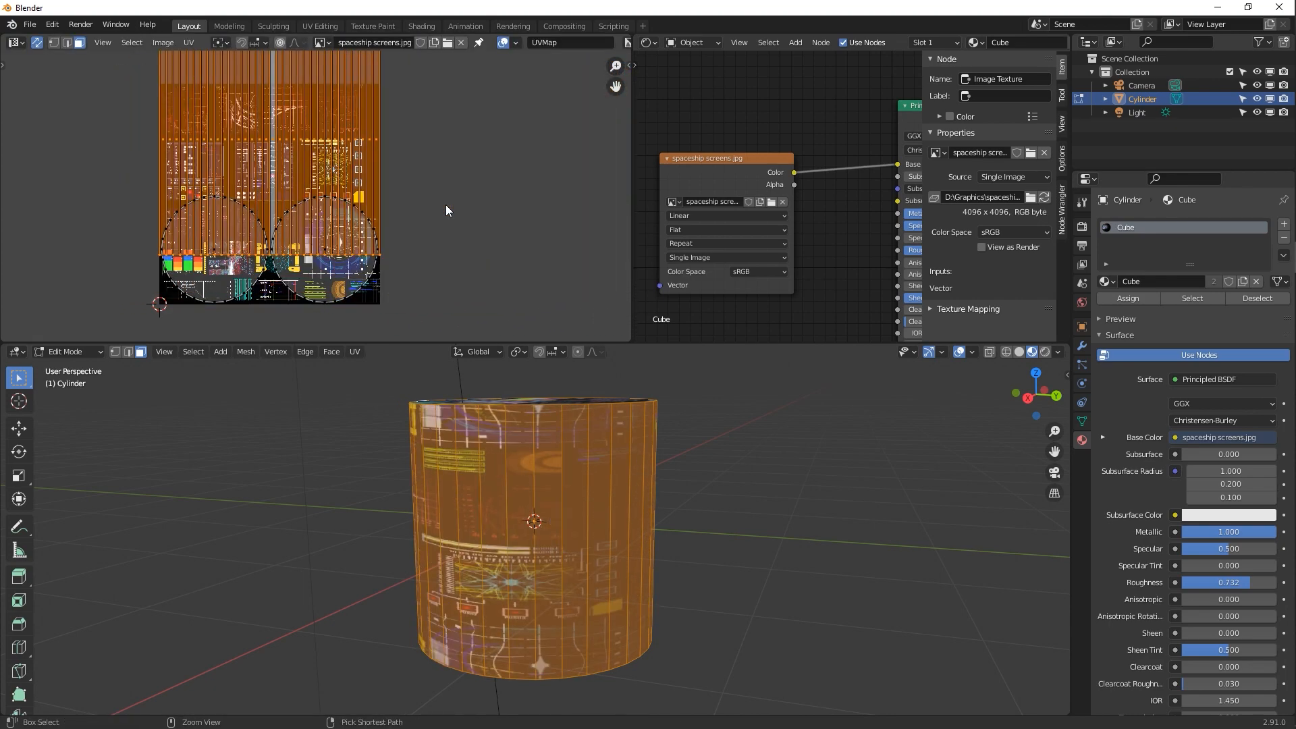
Line up the side-face UVs vertically with the image and rescale them along X to about the image's width
{"action": "key", "text": "g"}
{"action": "left_click", "coordinate": [448, 249]}
{"action": "key", "text": "s"}
{"action": "key", "text": "x"}
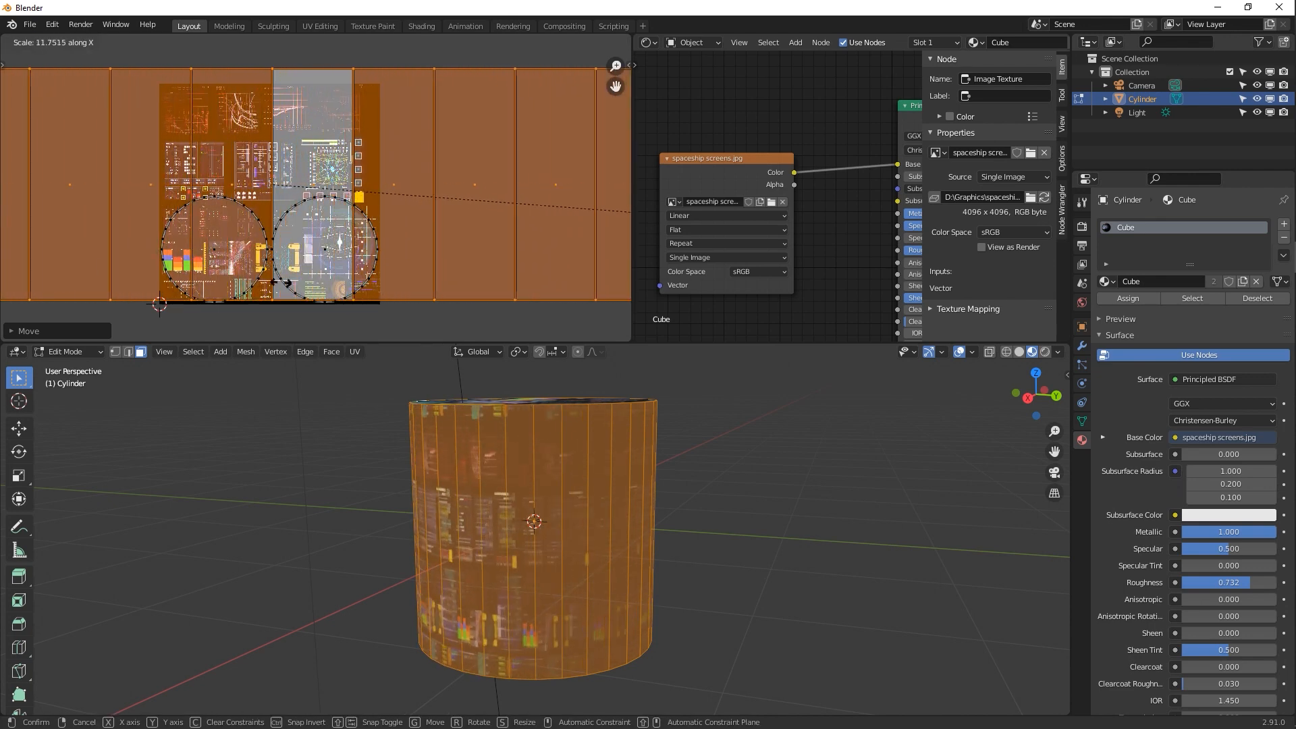
{"action": "left_click", "coordinate": [518, 292]}
{"action": "mouse_move", "coordinate": [590, 452]}
{"action": "middle_mouse_down"}
{"action": "mouse_move", "coordinate": [439, 456]}
{"action": "mouse_move", "coordinate": [580, 465]}
{"action": "middle_mouse_up"}
{"action": "key", "text": "s"}
{"action": "key", "text": "x"}
{"action": "left_click", "coordinate": [310, 207]}
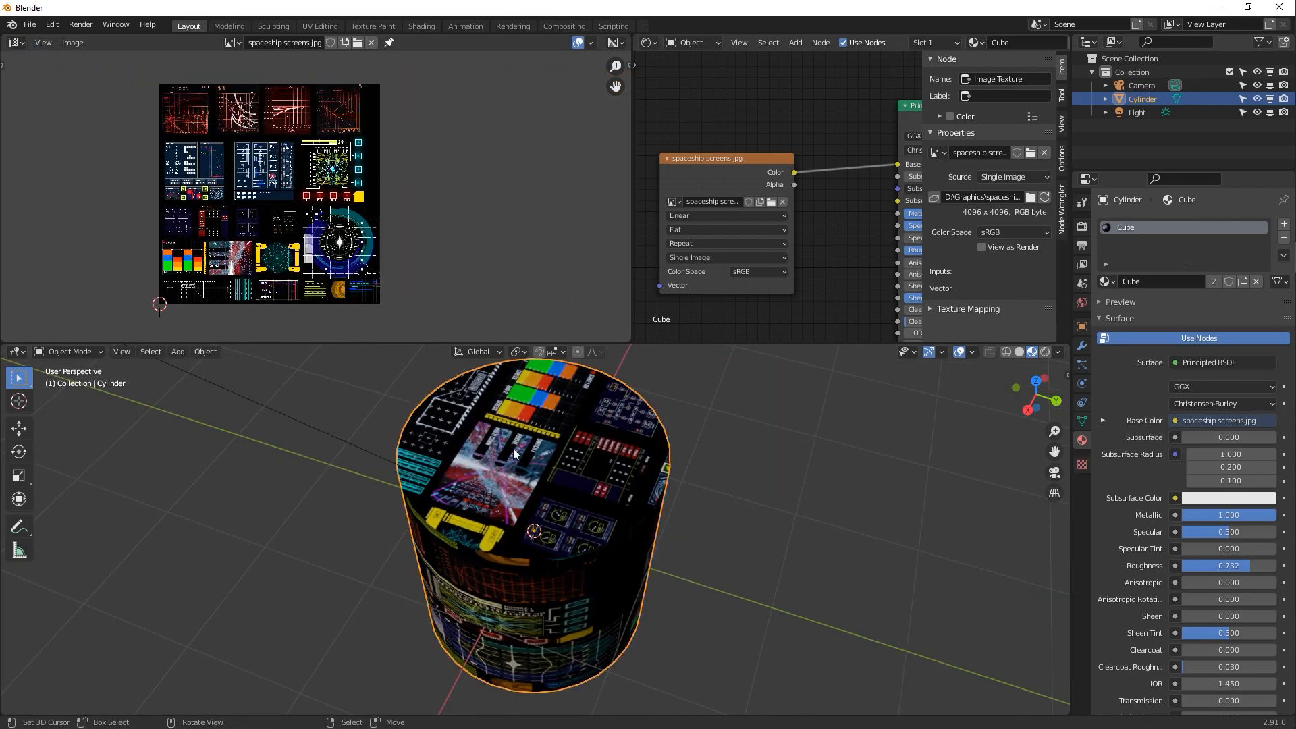
Select both end caps of the cylinder in Edit Mode and scale their circular UVs down to about half size
{"action": "key", "text": "Tab"}
{"action": "middle_click_drag", "start_coordinate": [546, 565], "coordinate": [546, 432]}
{"action": "left_click", "coordinate": [564, 657], "text": "shift"}
{"action": "middle_click_drag", "start_coordinate": [212, 211], "coordinate": [224, 197]}
{"action": "scroll", "coordinate": [247, 200], "scroll_direction": "up", "scroll_amount": 2}
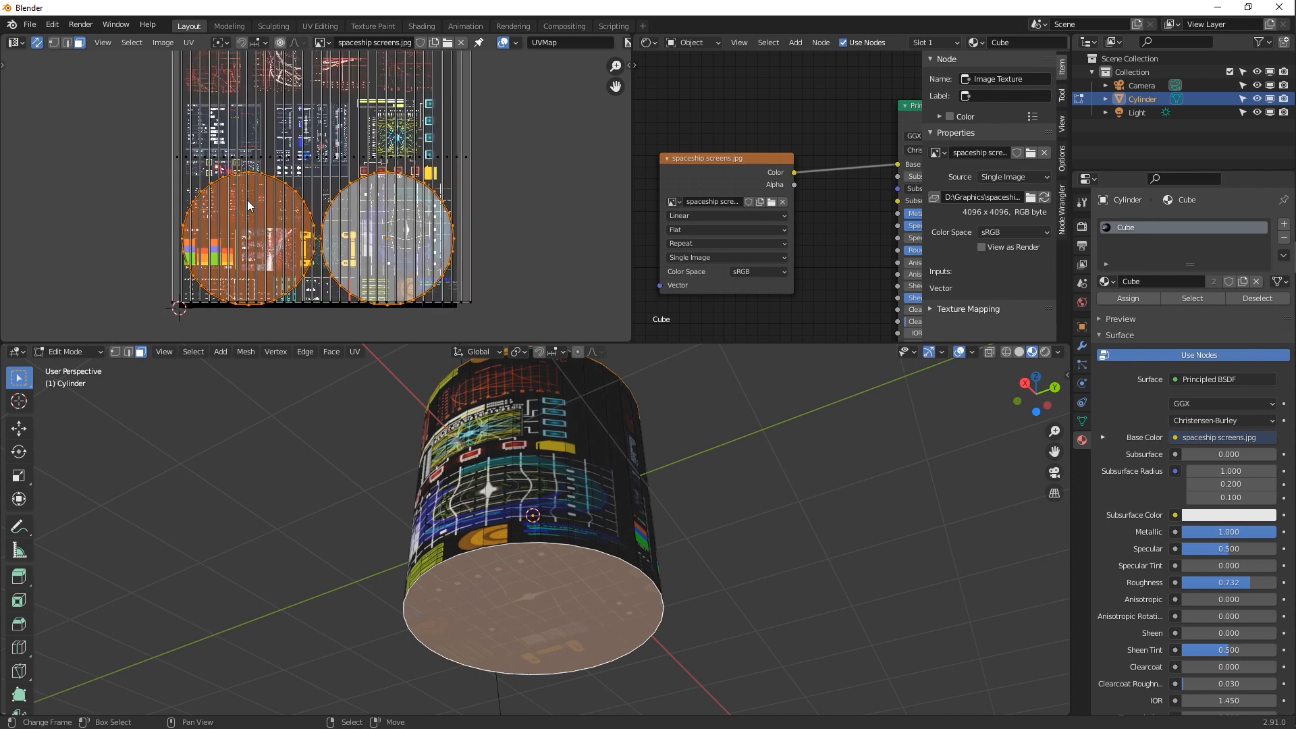
{"action": "key", "text": "s"}
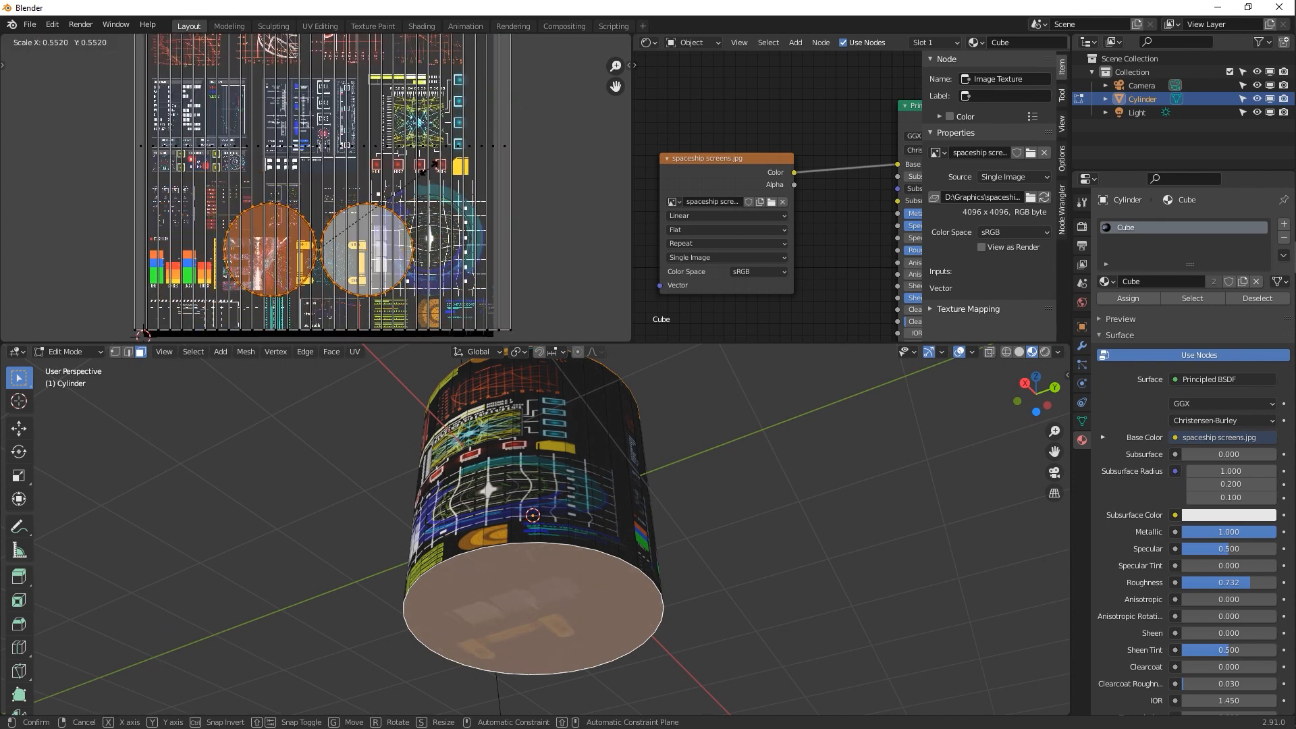
{"action": "left_click", "coordinate": [422, 187]}
Move the bottom cap's UV circle onto the round blue radar graphic in the image
{"action": "right_click", "coordinate": [363, 258]}
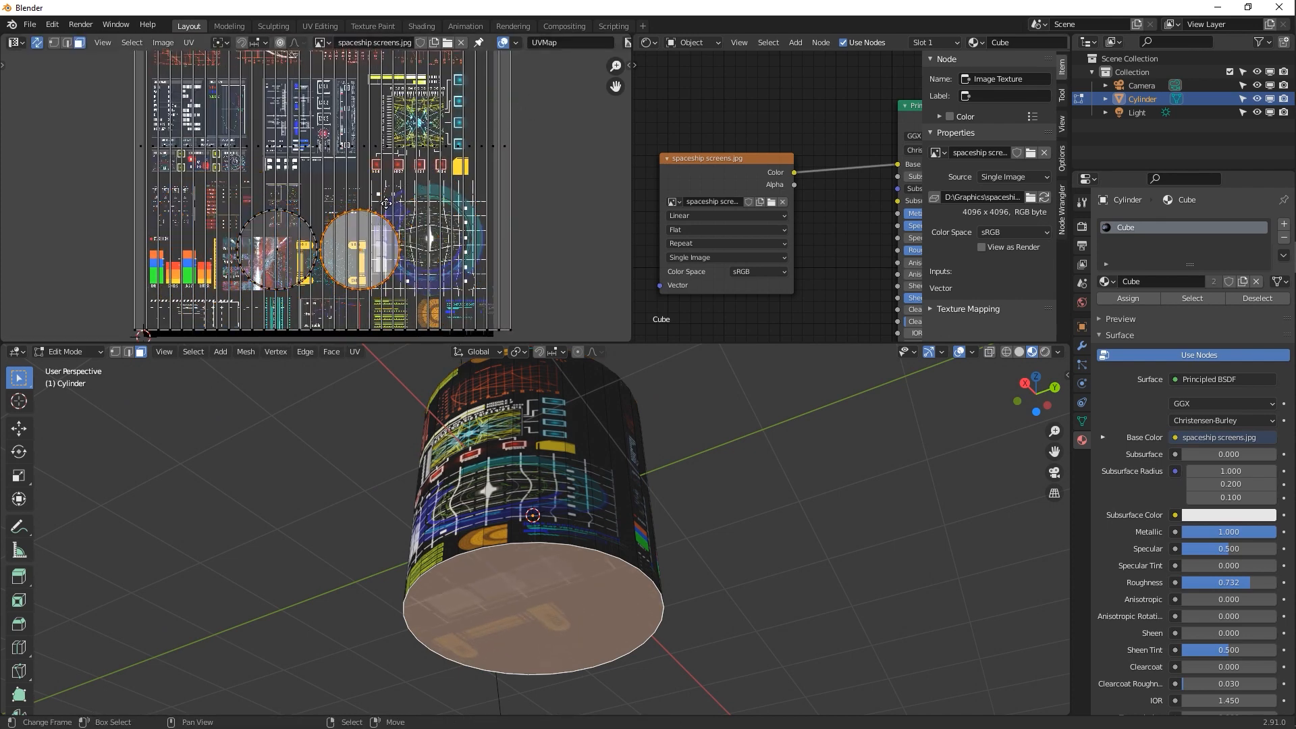
{"action": "key", "text": "g"}
{"action": "left_click", "coordinate": [458, 245]}
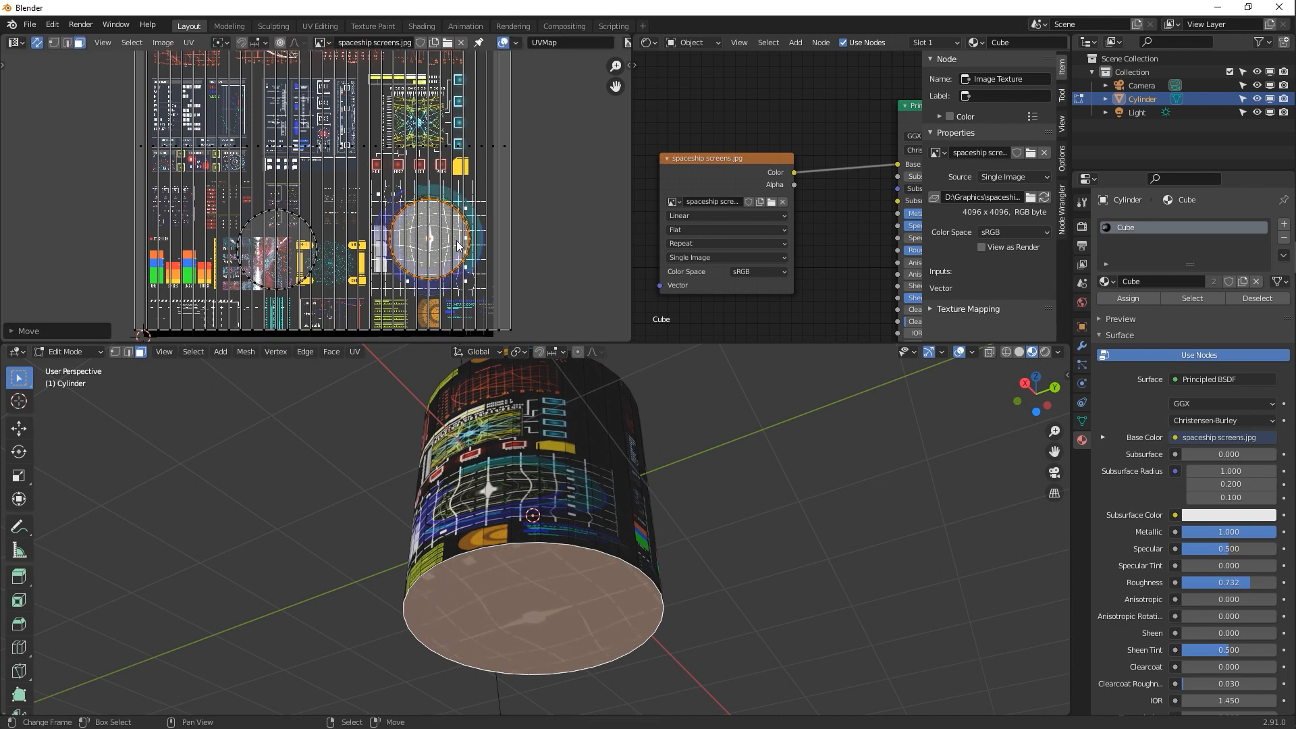
Move the top cap's UV circle onto the cyan starburst between the yellow brackets and scale it down to fit inside
{"action": "scroll", "coordinate": [464, 248], "scroll_direction": "up", "scroll_amount": 4}
{"action": "left_click_drag", "start_coordinate": [455, 234], "coordinate": [280, 166], "text": "alt"}
{"action": "right_click", "coordinate": [25, 201]}
{"action": "left_click_drag", "start_coordinate": [61, 245], "coordinate": [284, 162], "text": "alt"}
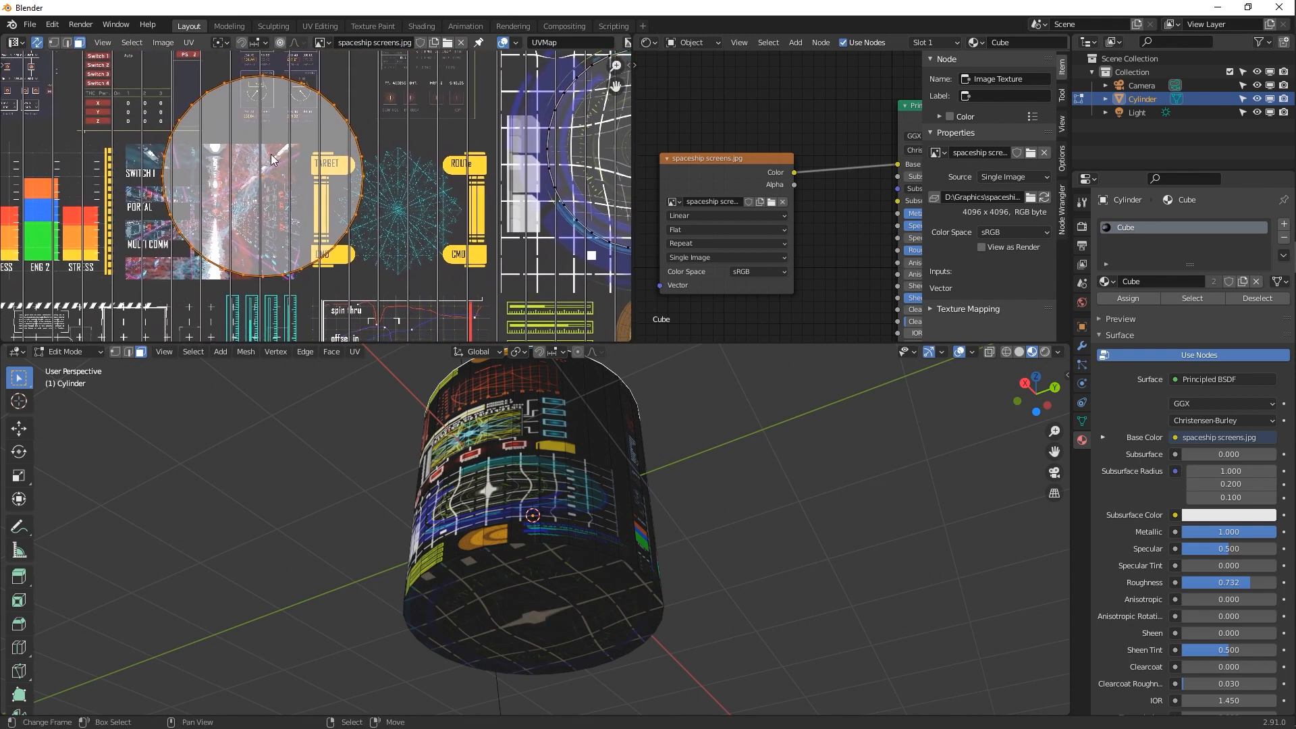
{"action": "key", "text": "g"}
{"action": "left_click", "coordinate": [430, 194]}
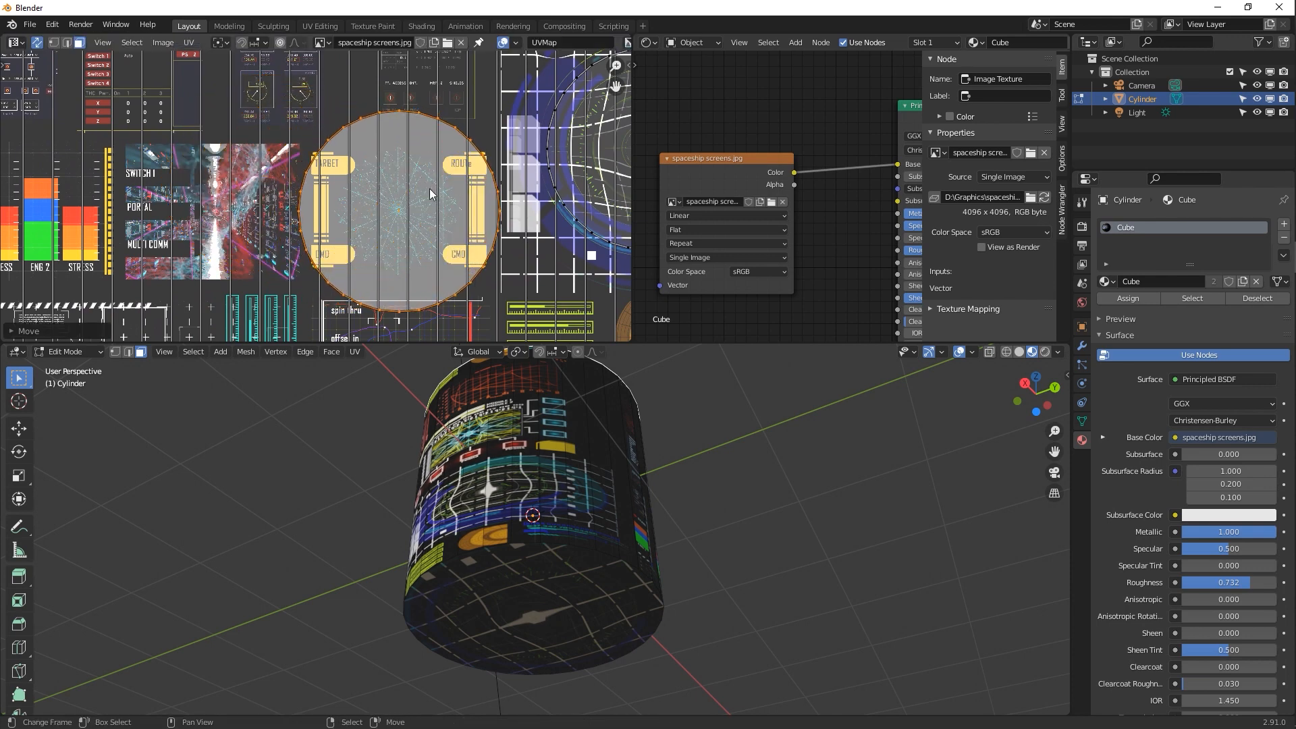
{"action": "key", "text": "s"}
{"action": "left_click", "coordinate": [413, 201]}
{"action": "middle_click_drag", "start_coordinate": [530, 513], "coordinate": [541, 699]}
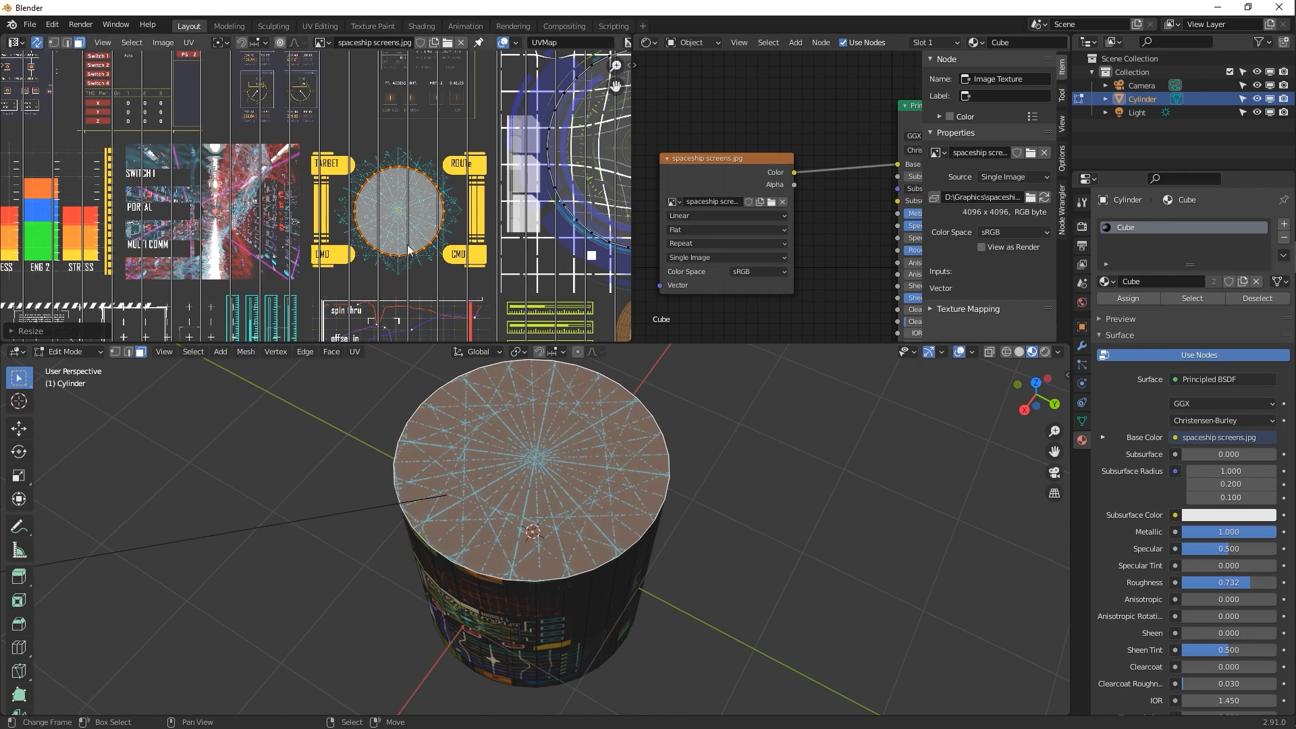
Center the top cap's UV circle precisely on the middle of the cyan starburst
{"action": "scroll", "coordinate": [408, 247], "scroll_direction": "up", "scroll_amount": 10}
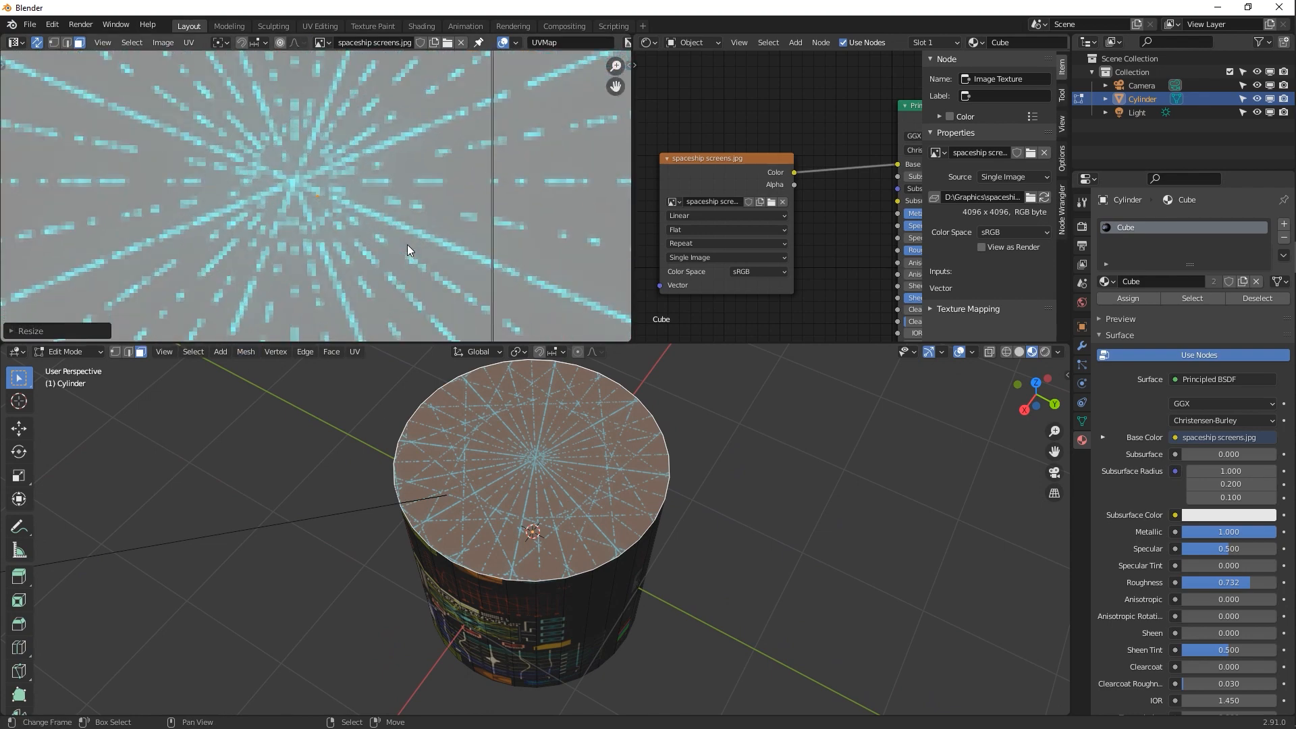
{"action": "scroll", "coordinate": [406, 244], "scroll_direction": "up", "scroll_amount": 4}
{"action": "key", "text": "g"}
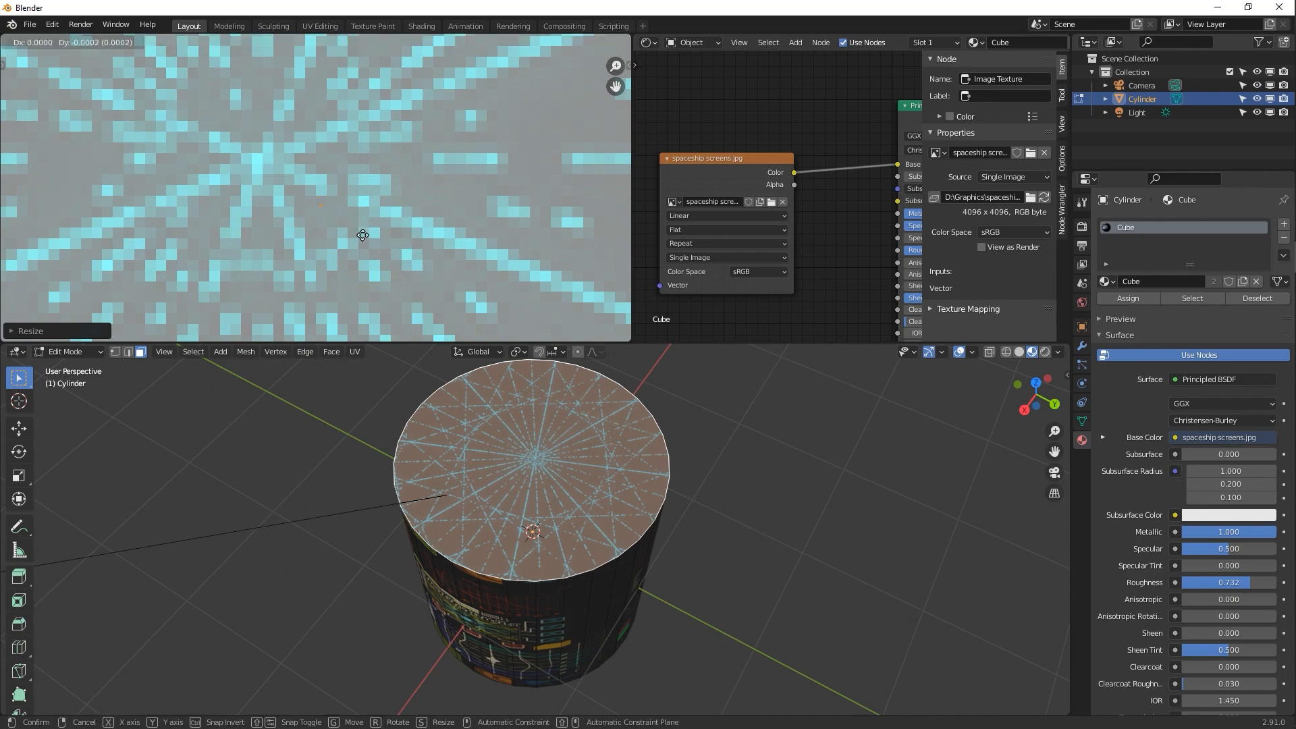
{"action": "key", "text": "Escape"}
{"action": "key", "text": "Tab"}
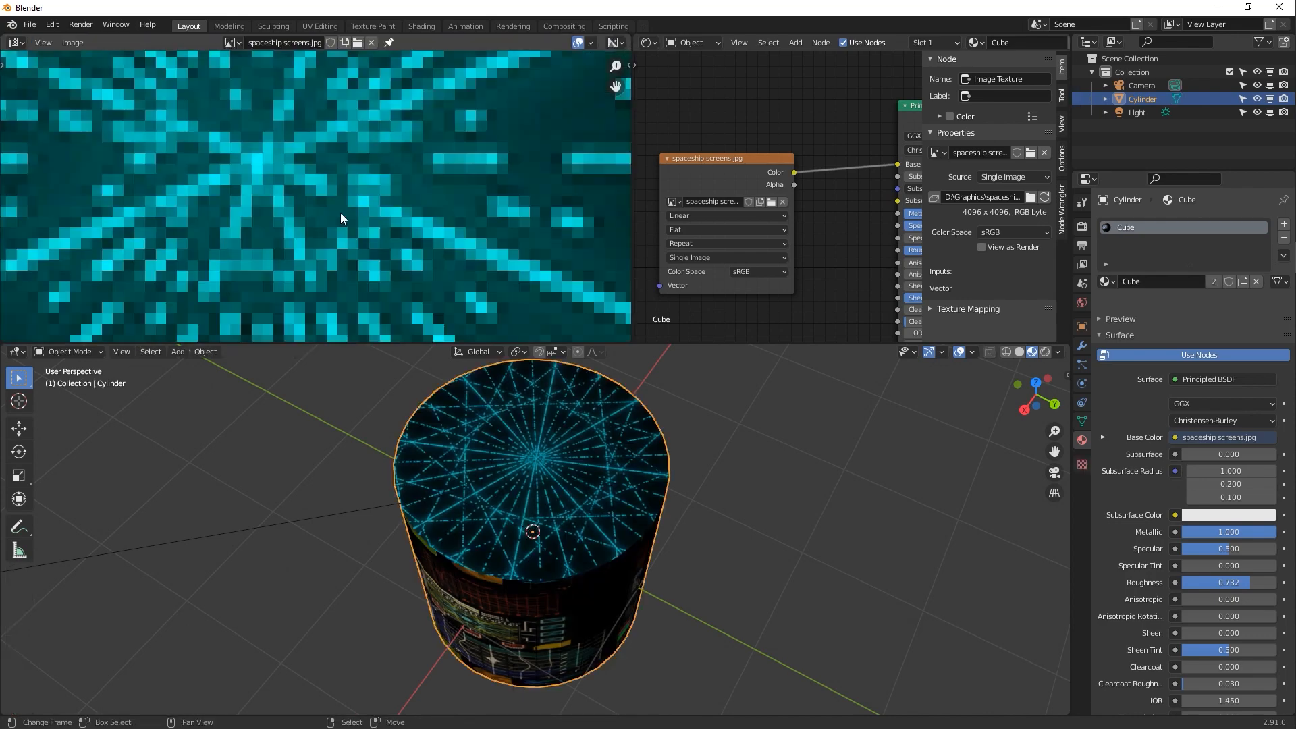
{"action": "key", "text": "Tab"}
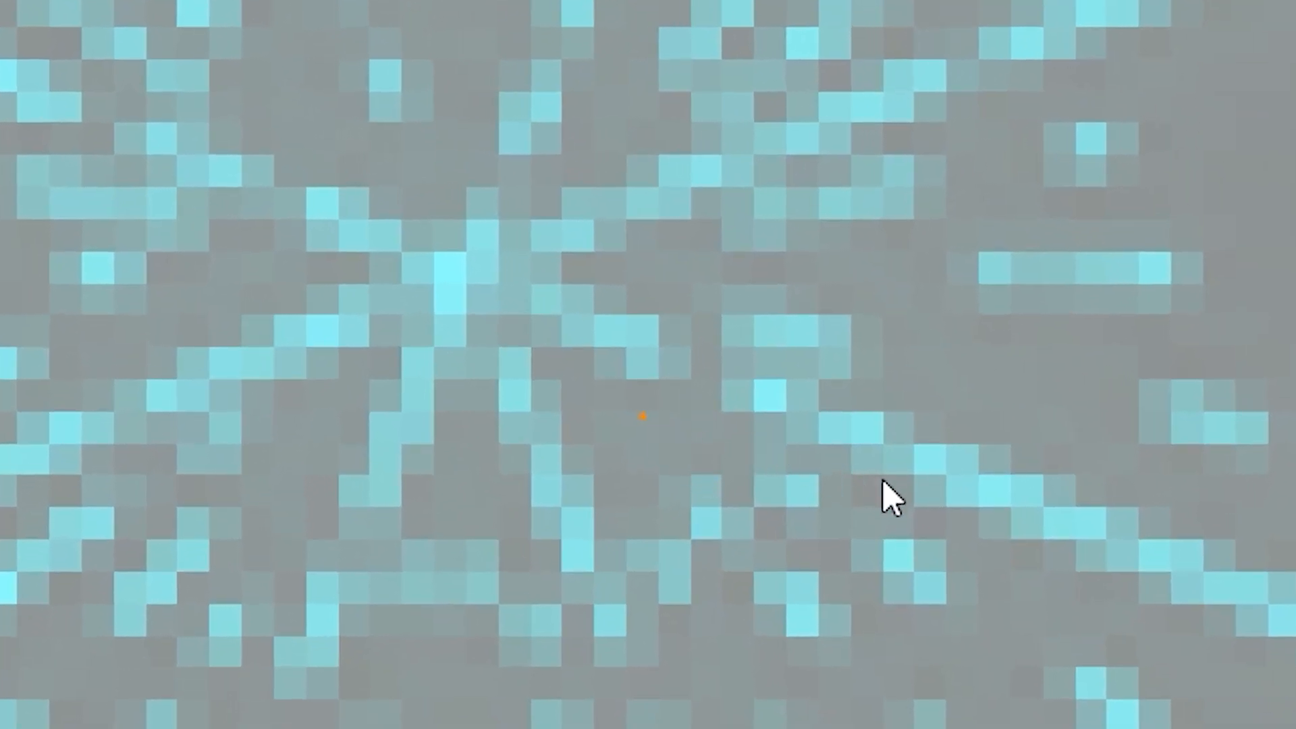
{"action": "left_click", "coordinate": [789, 367]}
{"action": "scroll", "coordinate": [789, 367], "scroll_direction": "down", "scroll_amount": 1}
{"action": "scroll", "coordinate": [789, 367], "scroll_direction": "down", "scroll_amount": 7}
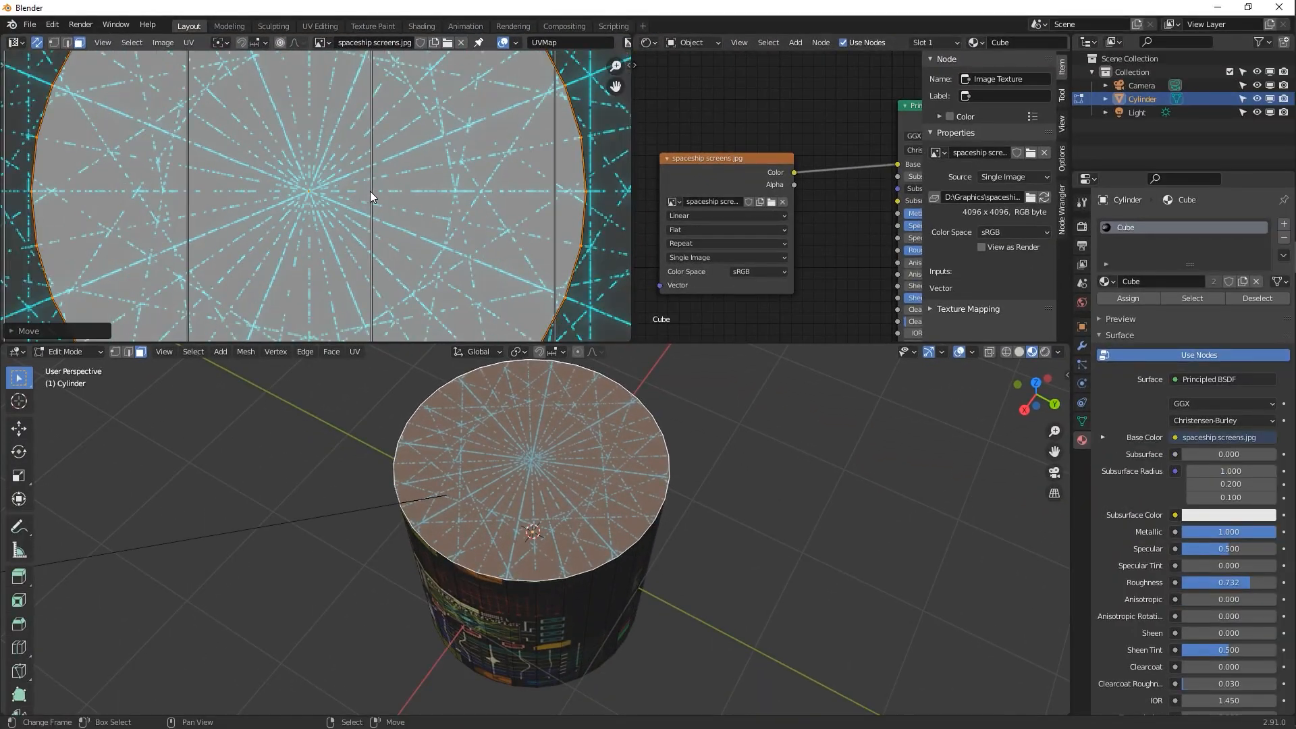
{"action": "scroll", "coordinate": [370, 192], "scroll_direction": "down", "scroll_amount": 4}
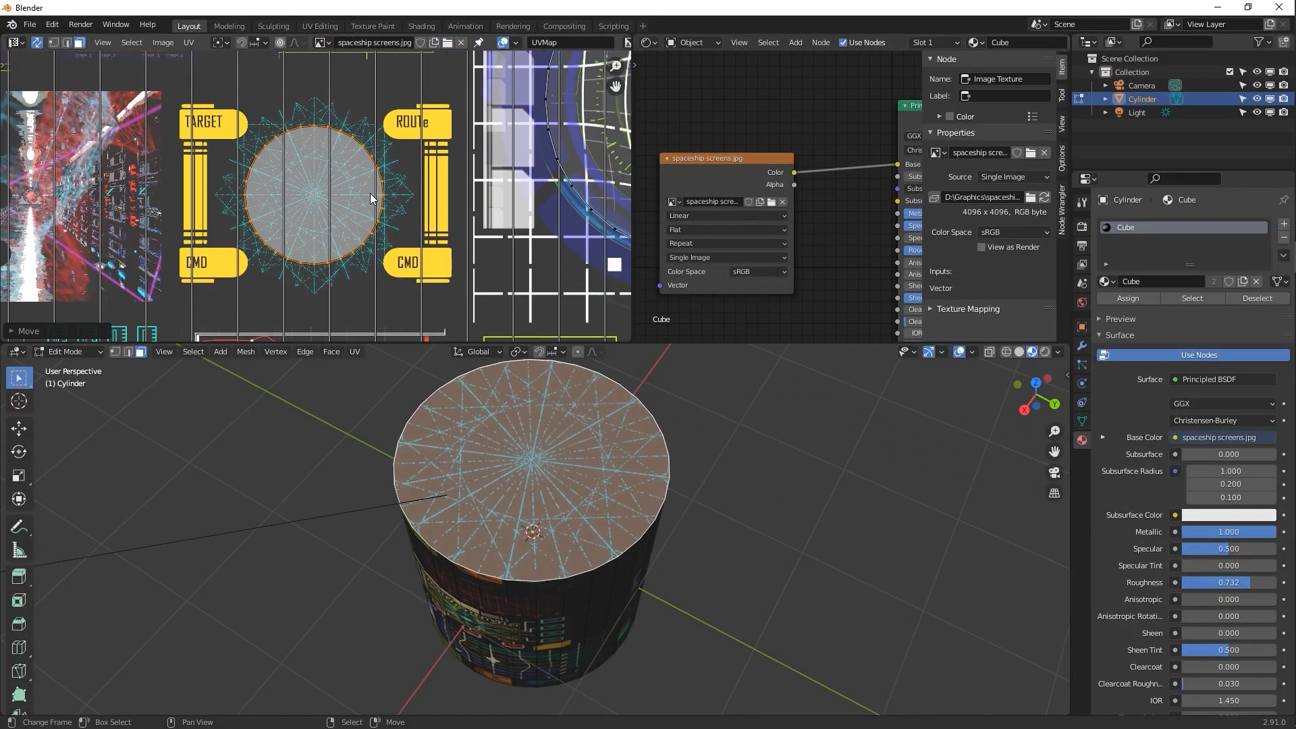
Preview the textured end caps in Object Mode and try rescaling the UVs of the bottom cap
{"action": "key", "text": "Tab"}
{"action": "middle_click_drag", "start_coordinate": [569, 417], "coordinate": [569, 499]}
{"action": "key", "text": "Tab"}
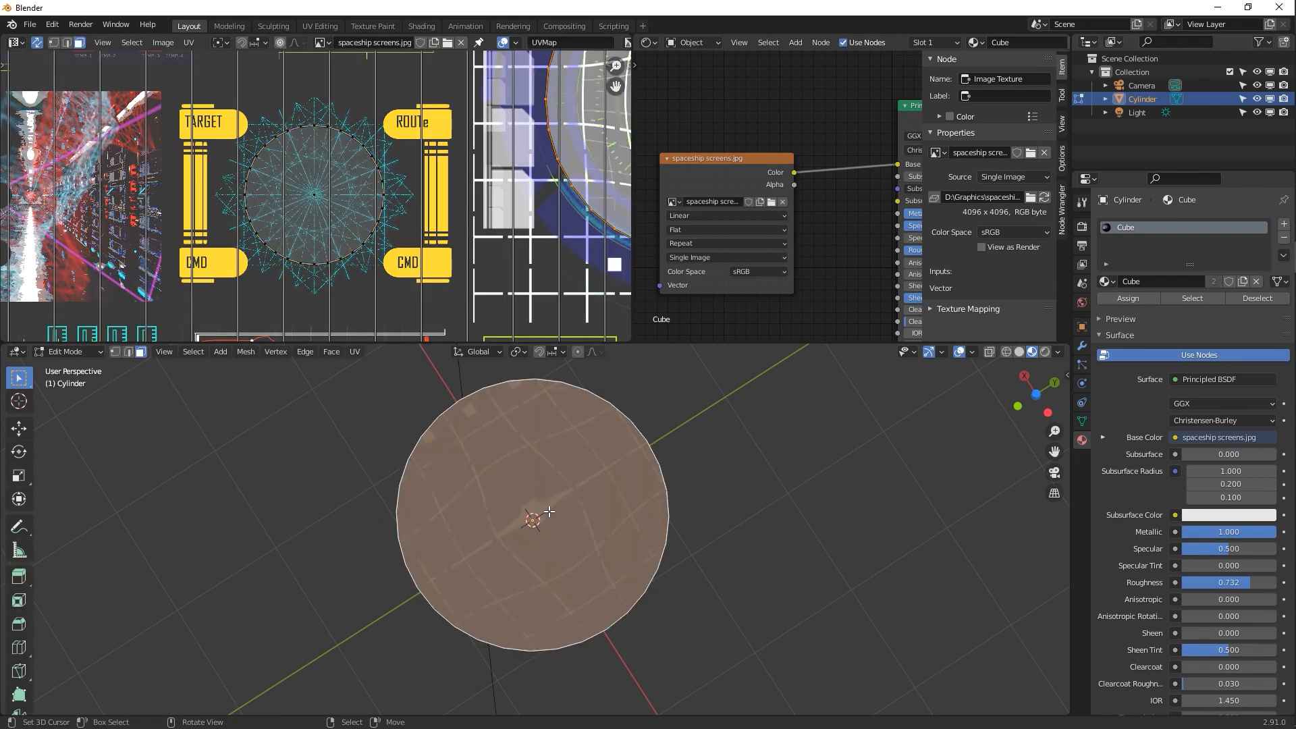
{"action": "key", "text": "s"}
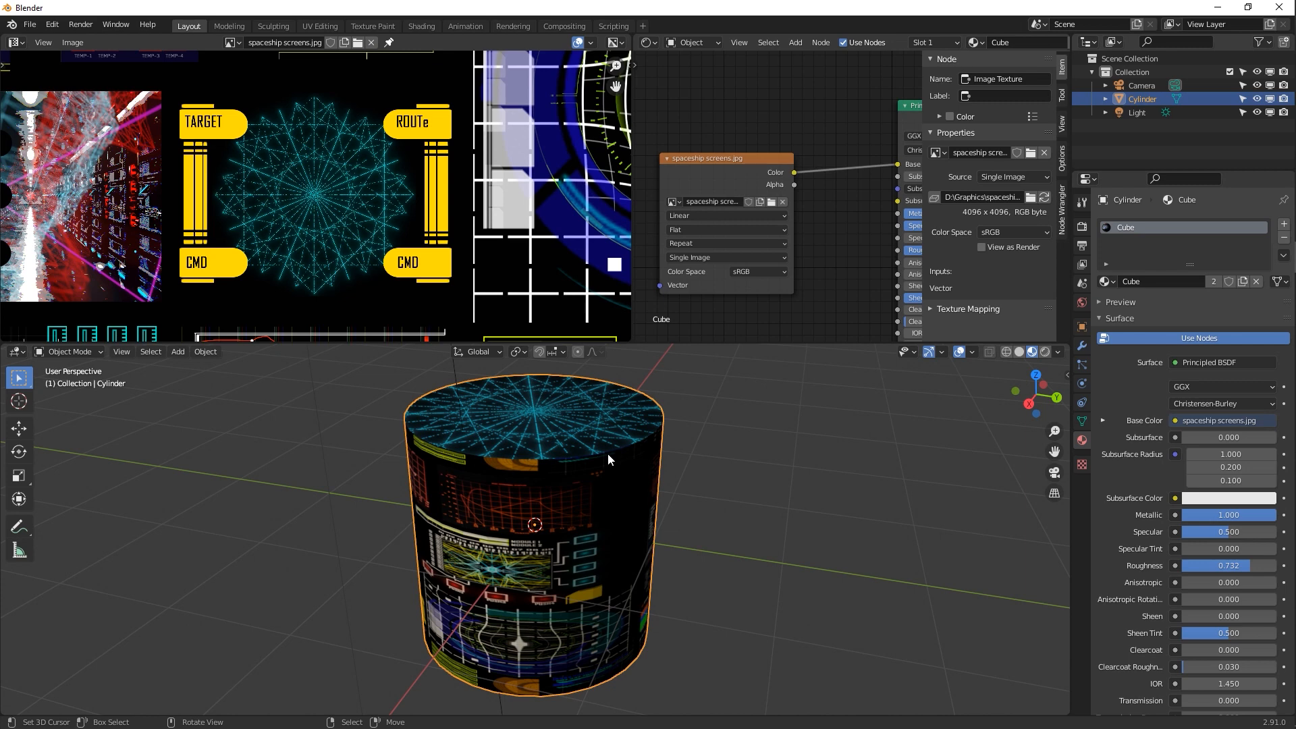
{"action": "key", "text": "ctrl+z"}
Delete the textured cylinder and enlarge the 3D viewport
{"action": "key", "text": "Delete"}
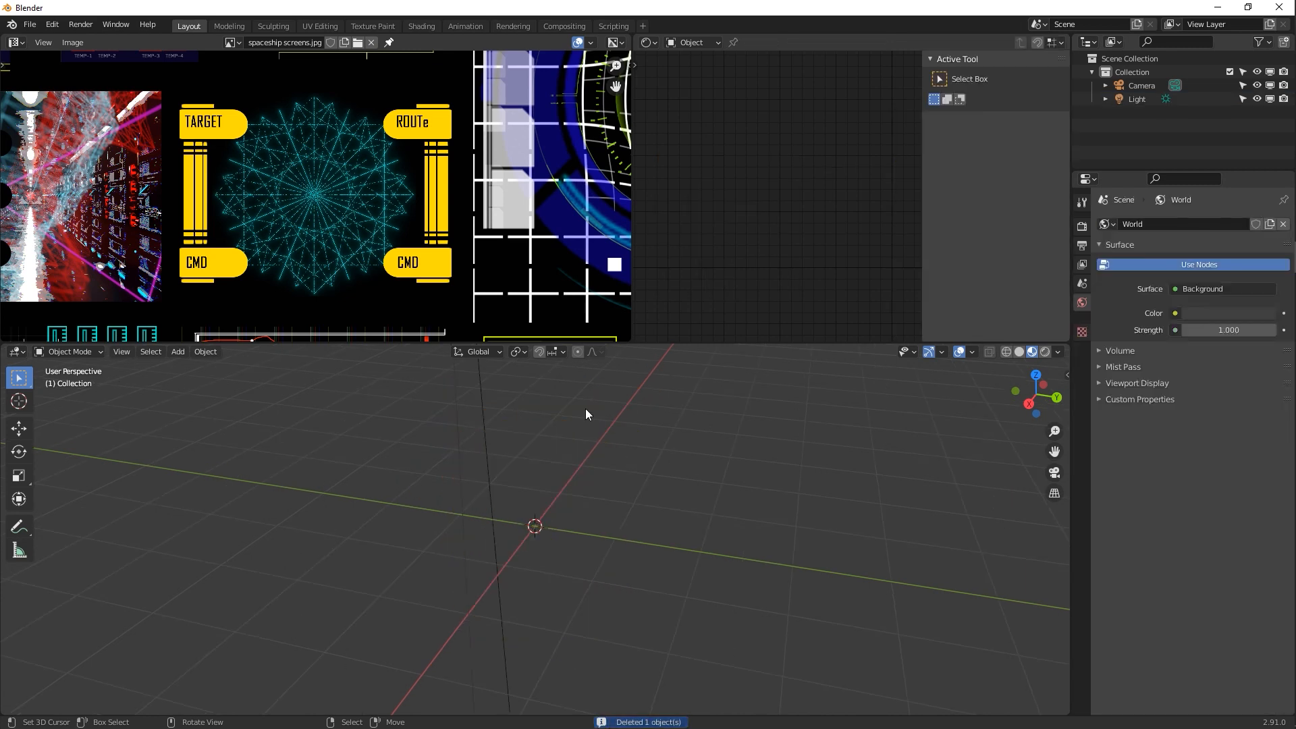
{"action": "left_click_drag", "start_coordinate": [743, 342], "coordinate": [743, 157]}
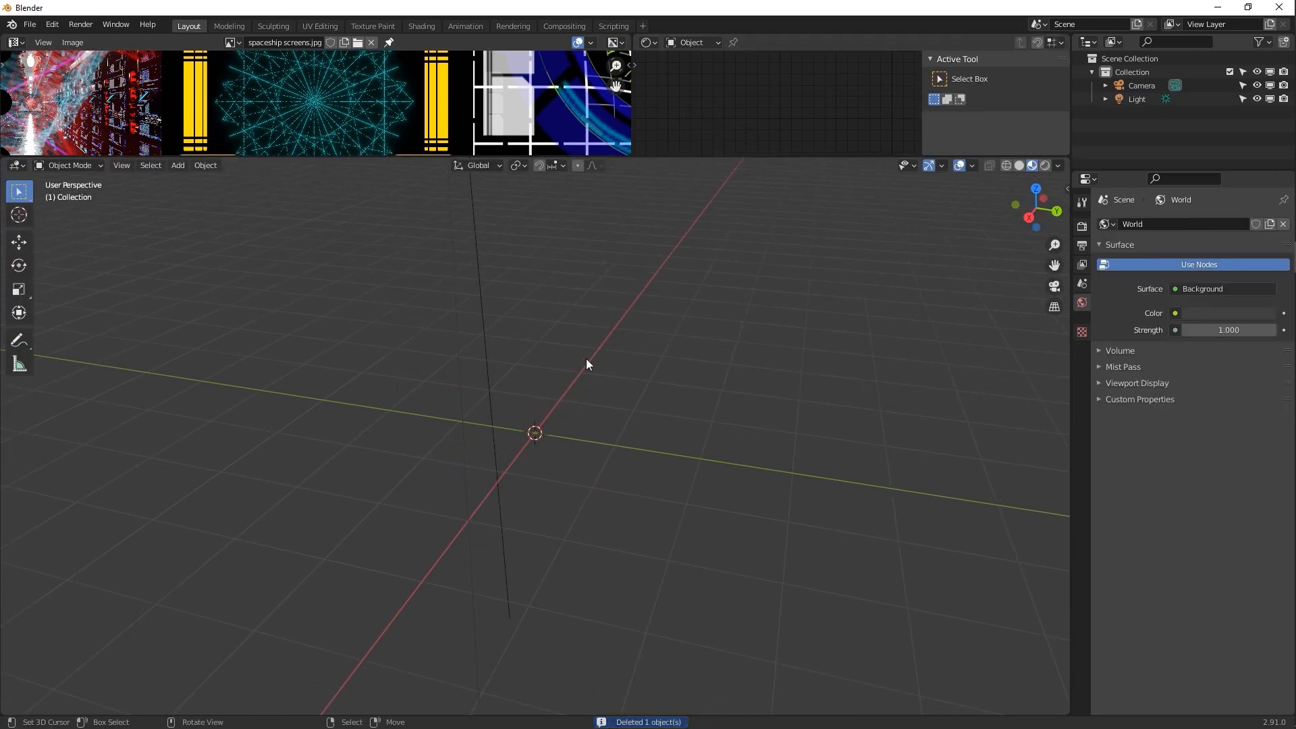
{"action": "middle_click_drag", "start_coordinate": [545, 315], "coordinate": [469, 308]}
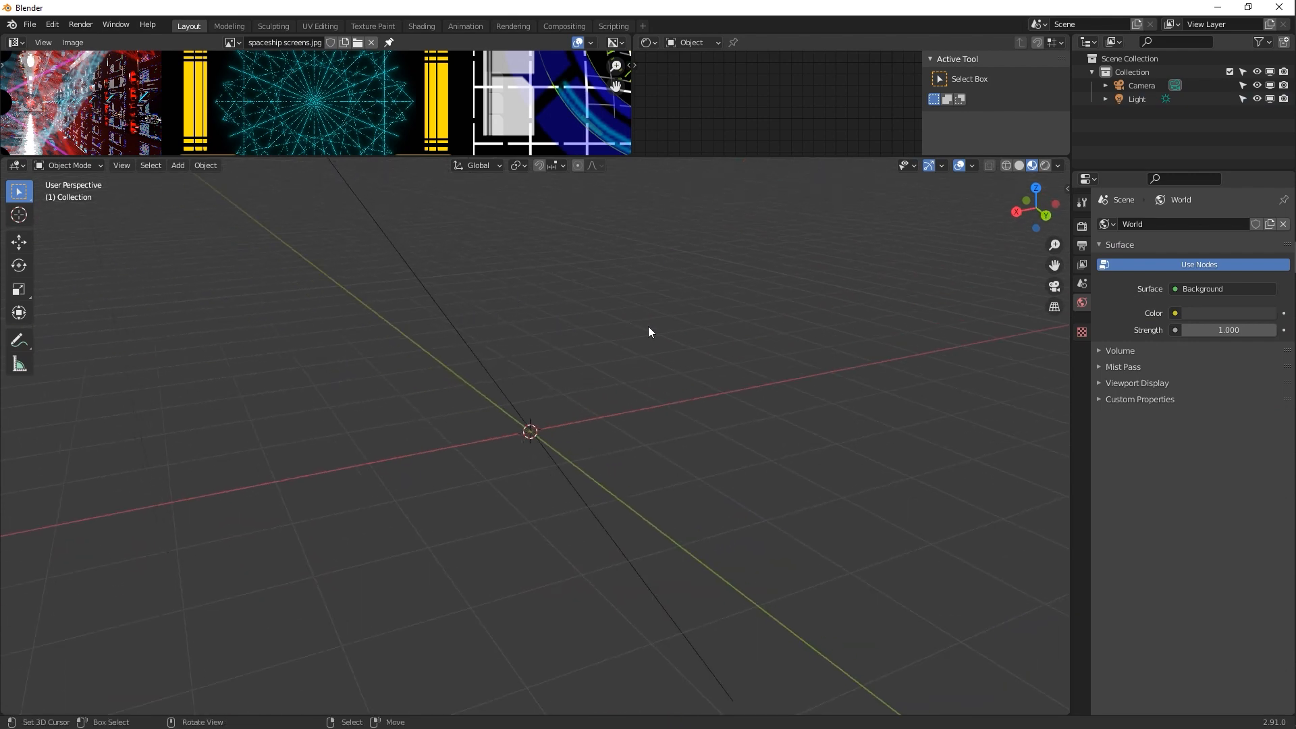
Add a new cylinder mesh with 80 vertices
{"action": "key", "text": "shift+a"}
{"action": "mouse_move", "coordinate": [649, 326]}
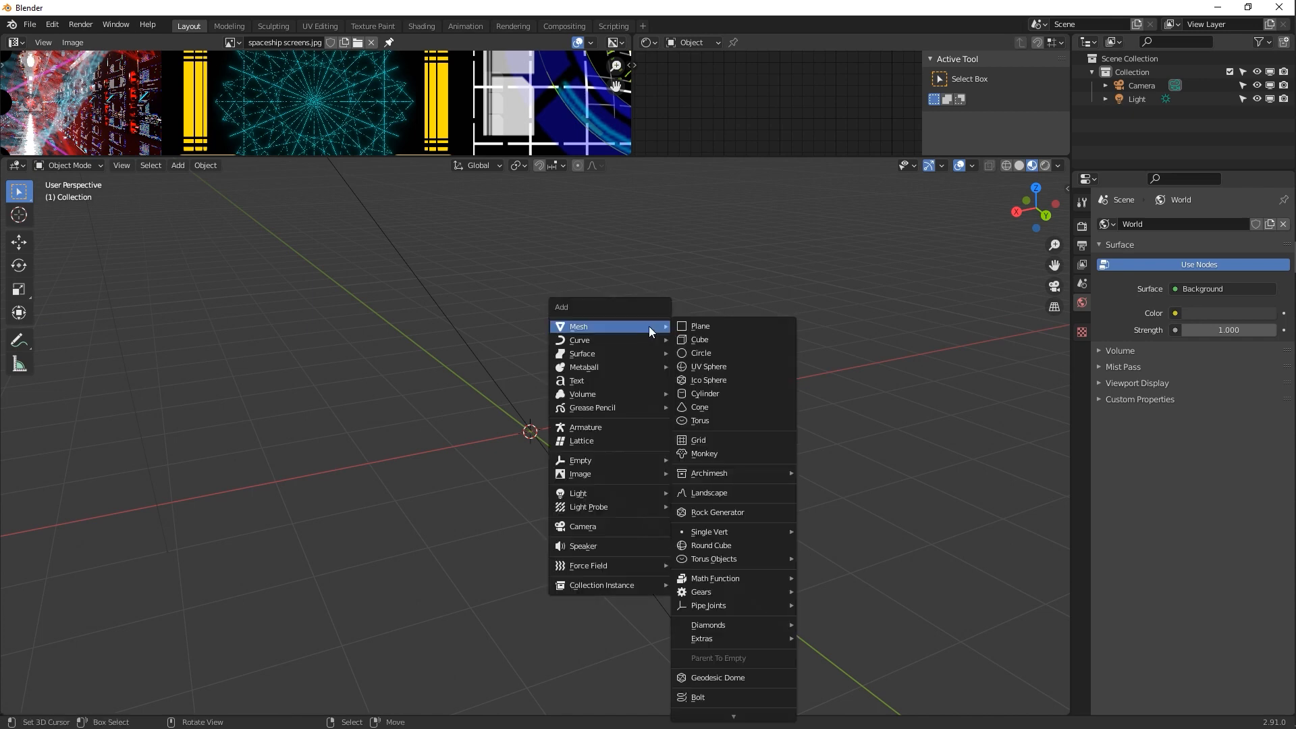
{"action": "left_click", "coordinate": [729, 394]}
{"action": "left_click", "coordinate": [94, 705]}
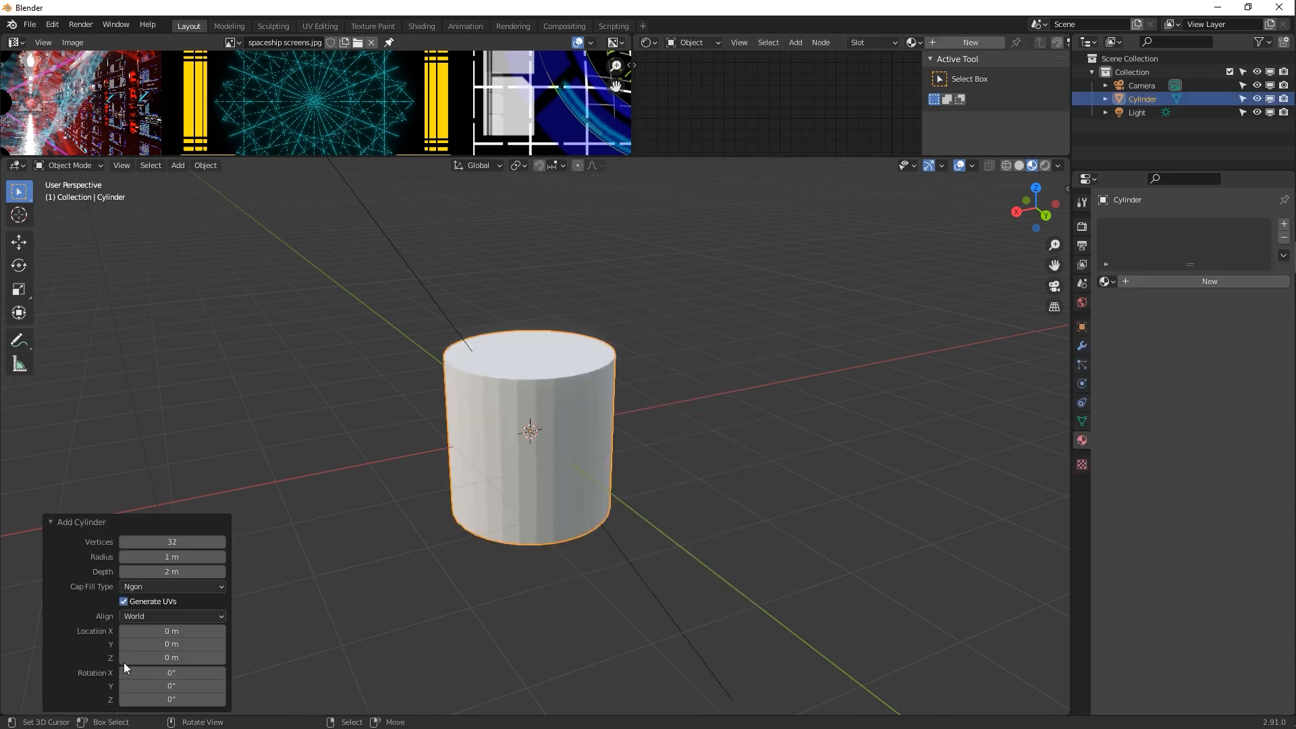
{"action": "left_click", "coordinate": [195, 542]}
{"action": "key", "text": "Return"}
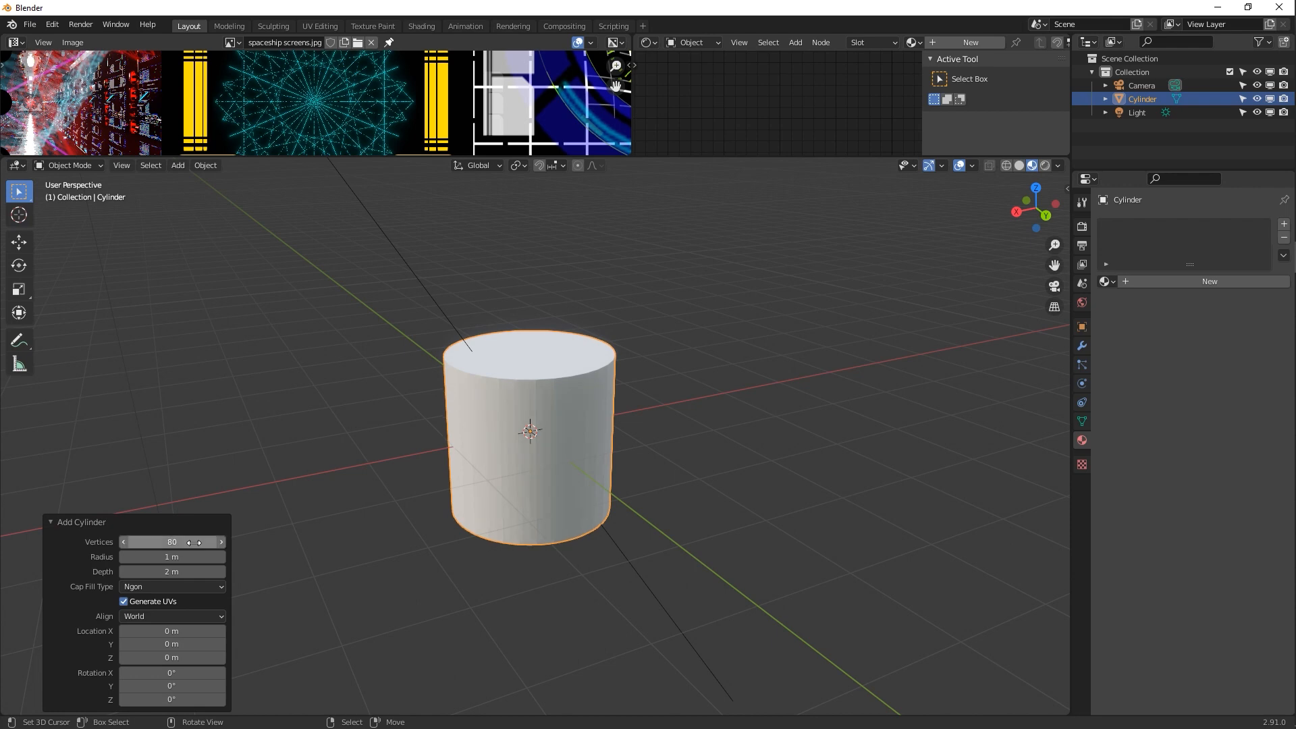
Stretch the new cylinder's mesh along Z by a factor of about 1.78 in Edit Mode
{"action": "key", "text": "Tab"}
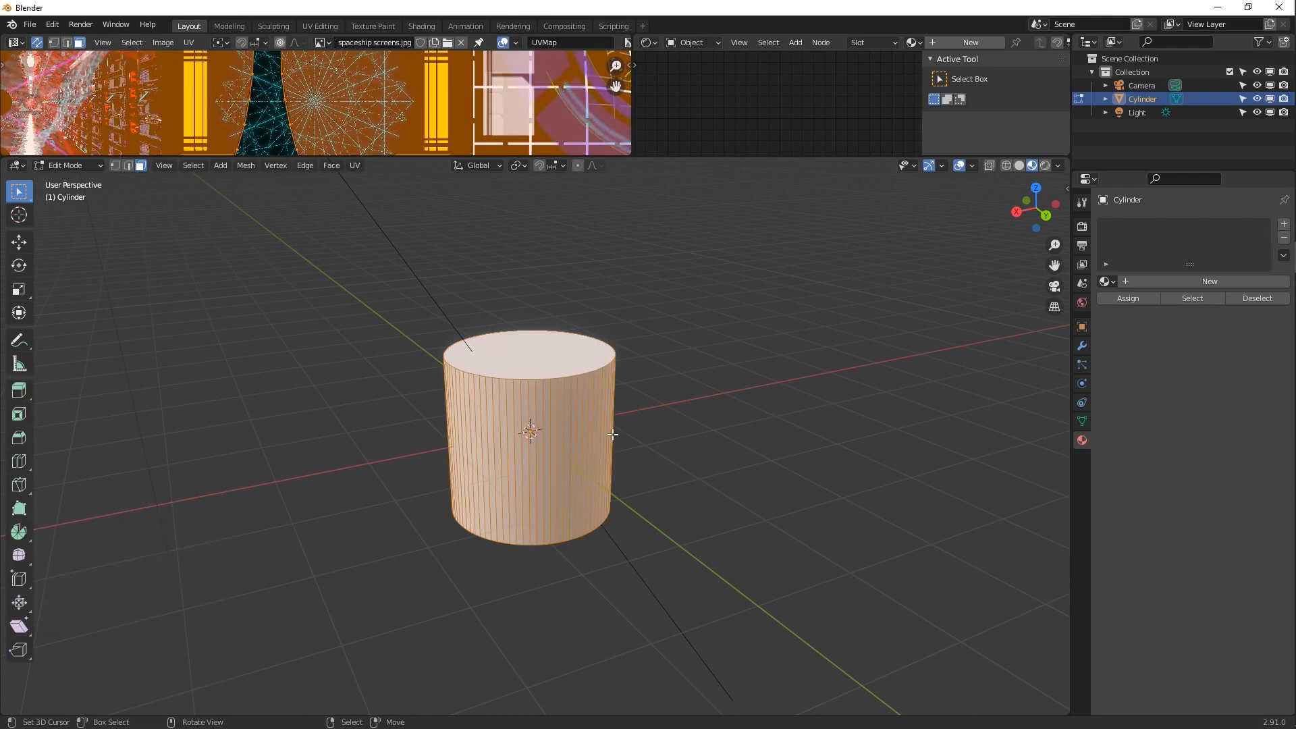
{"action": "key", "text": "s"}
{"action": "key", "text": "z"}
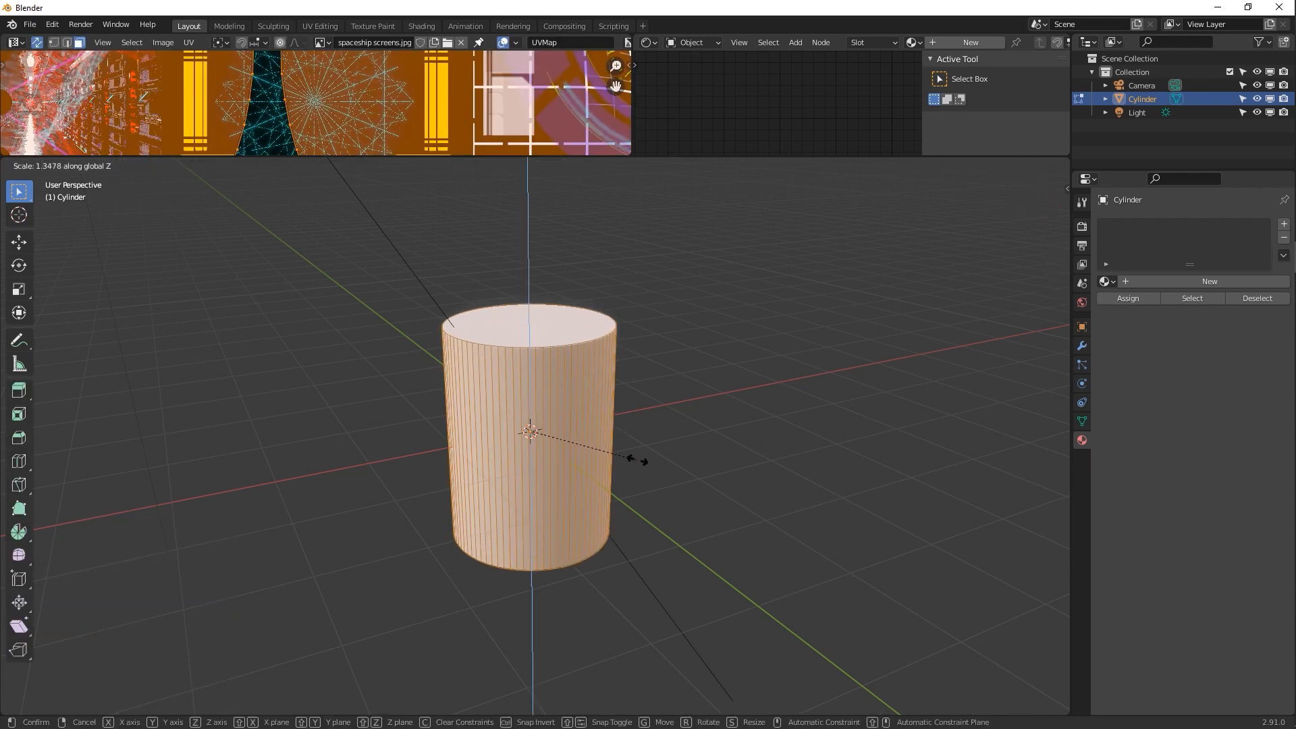
{"action": "left_click", "coordinate": [668, 467]}
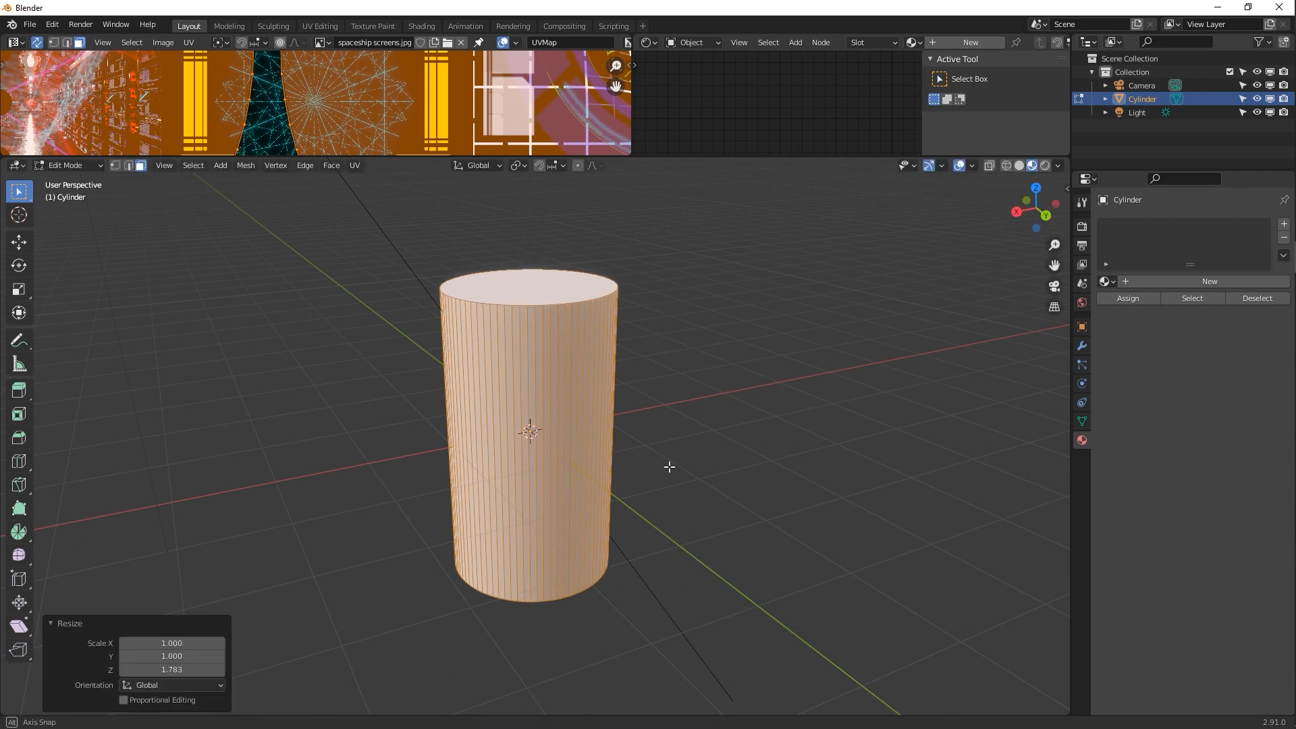
Bevel the rims of the cylinder's top and bottom caps by about 0.06 m, and select the top cap
{"action": "middle_click_drag", "start_coordinate": [669, 466], "coordinate": [572, 363]}
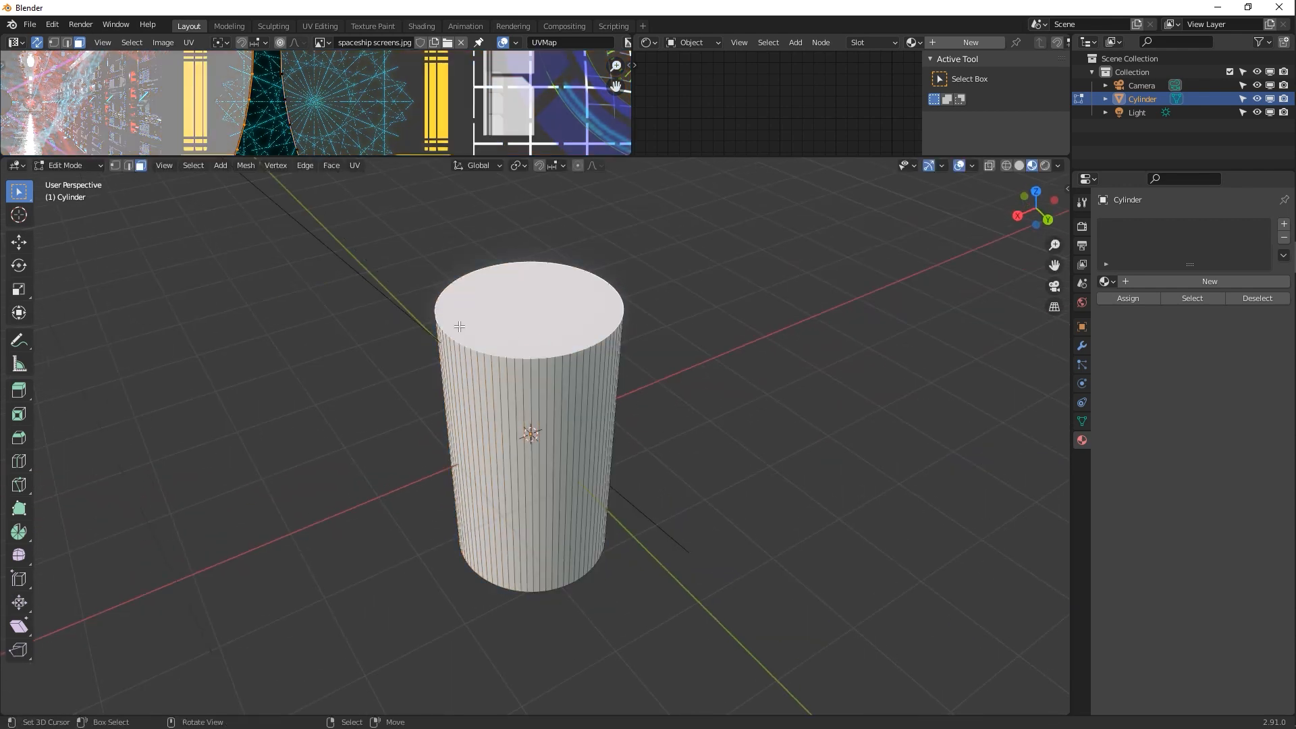
{"action": "middle_click_drag", "start_coordinate": [536, 436], "coordinate": [552, 557]}
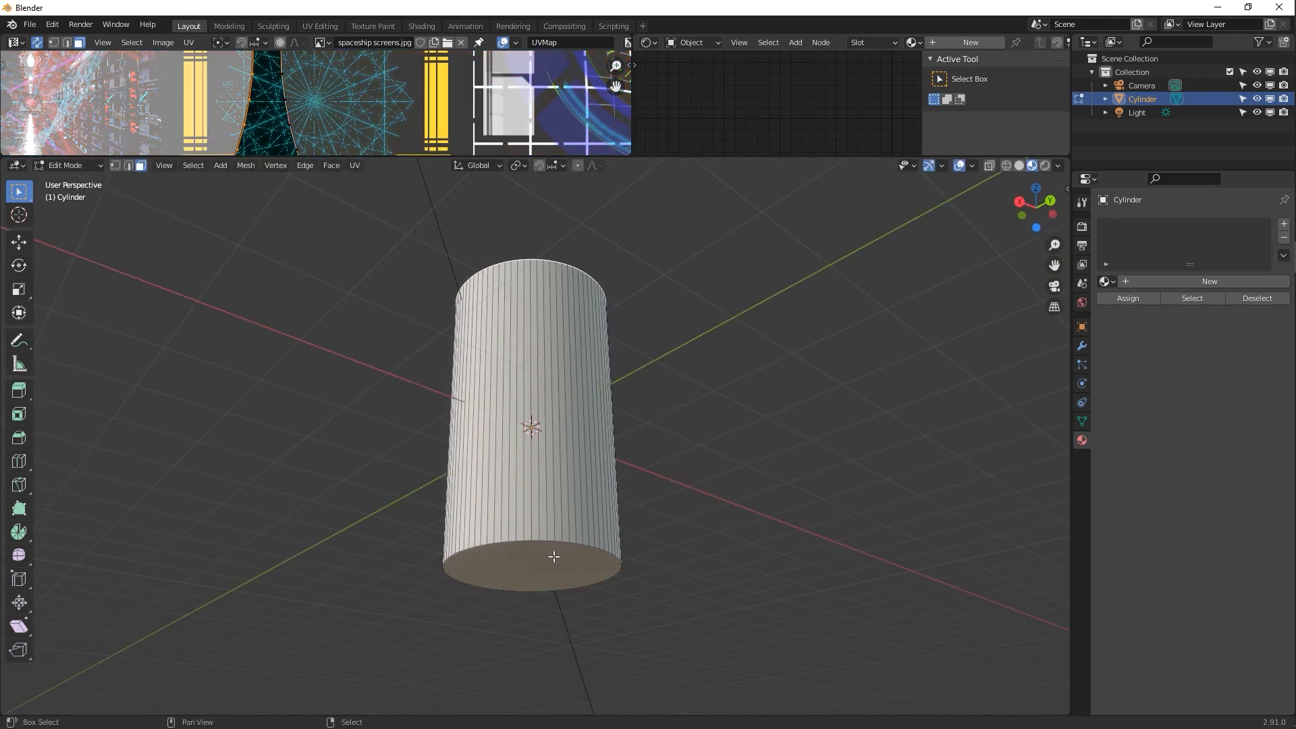
{"action": "middle_click_drag", "start_coordinate": [628, 373], "coordinate": [697, 388]}
{"action": "scroll", "coordinate": [619, 395], "scroll_direction": "up", "scroll_amount": 2}
{"action": "scroll", "coordinate": [619, 395], "scroll_direction": "up", "scroll_amount": 1}
{"action": "key", "text": "ctrl+b"}
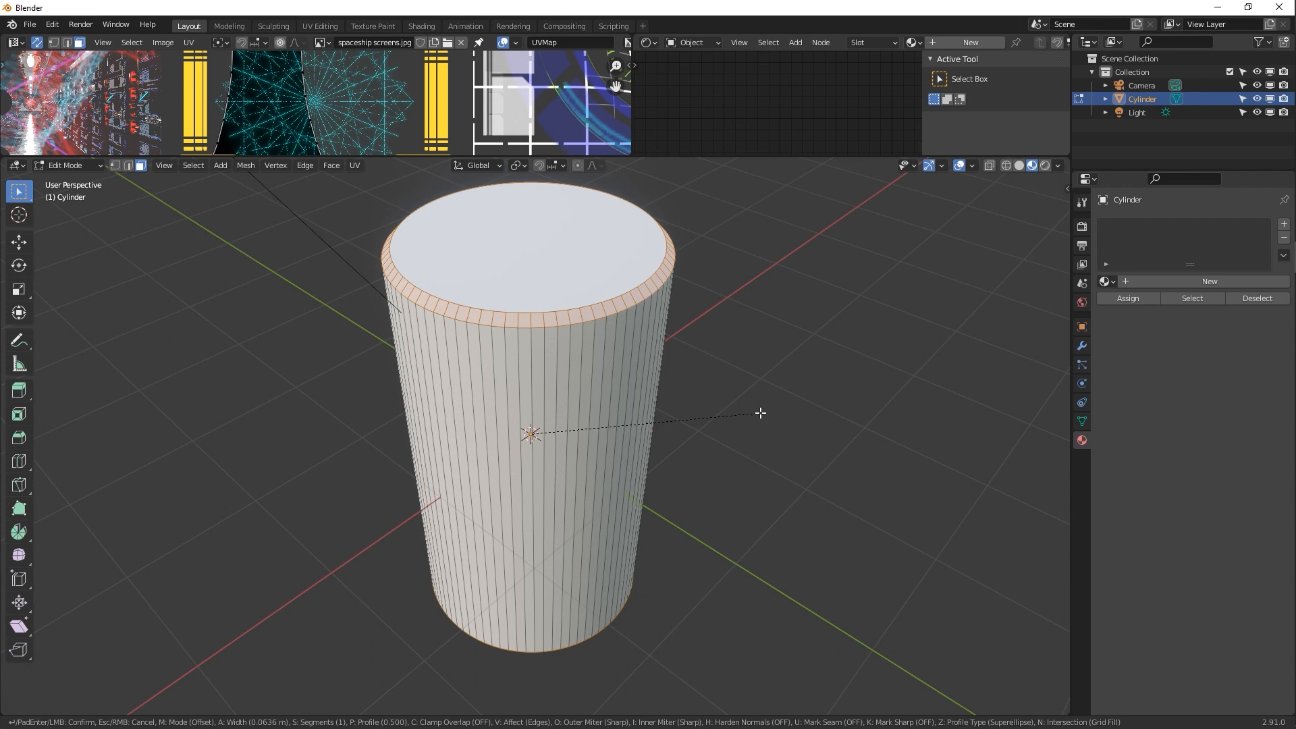
{"action": "left_click", "coordinate": [752, 405]}
{"action": "left_click", "coordinate": [613, 252]}
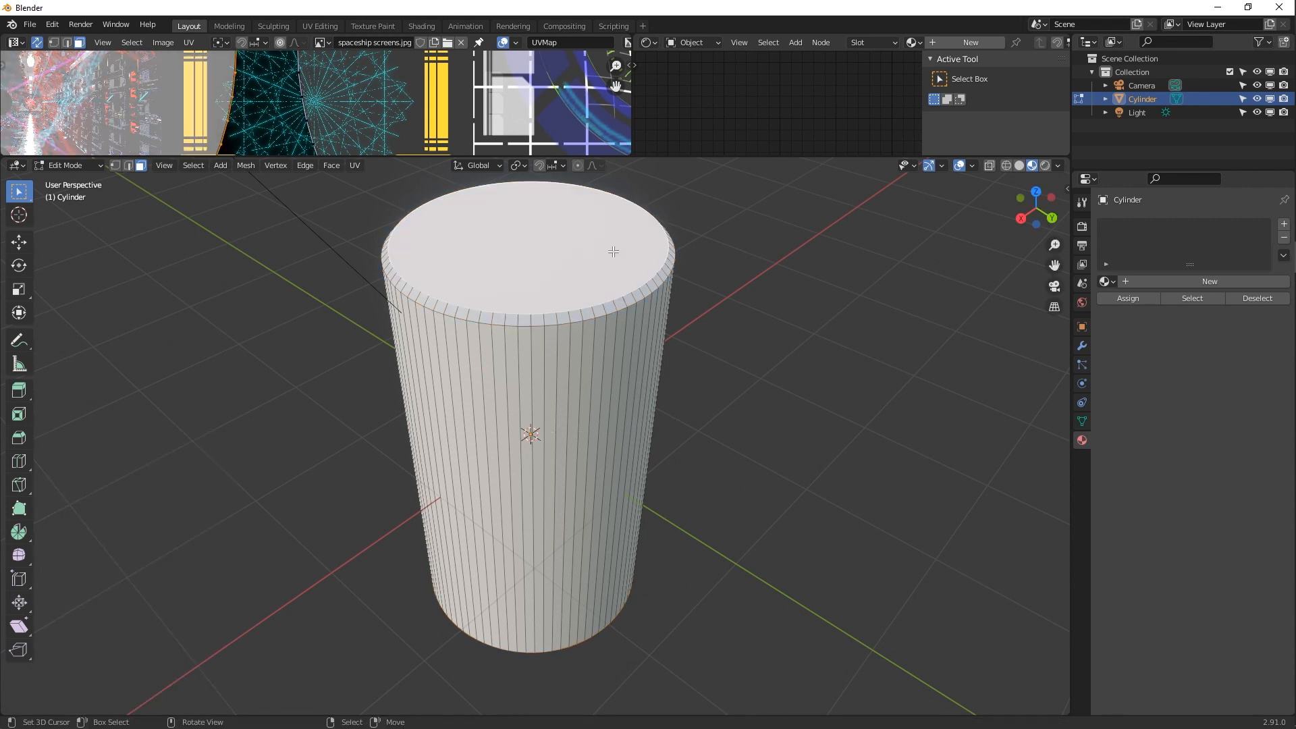
Inset the cylinder's top cap by about 0.037 m
{"action": "key", "text": "i"}
{"action": "left_click", "coordinate": [844, 272]}
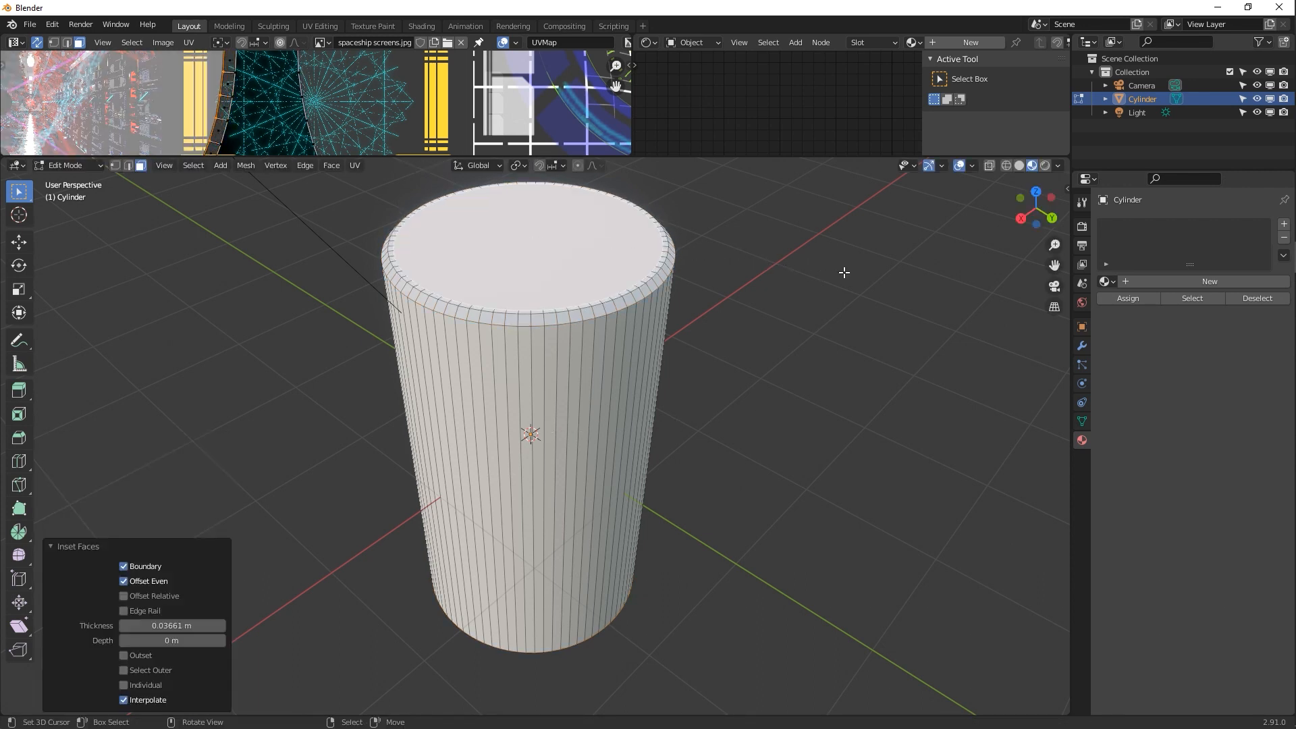
{"action": "scroll", "coordinate": [536, 252], "scroll_direction": "up", "scroll_amount": 5}
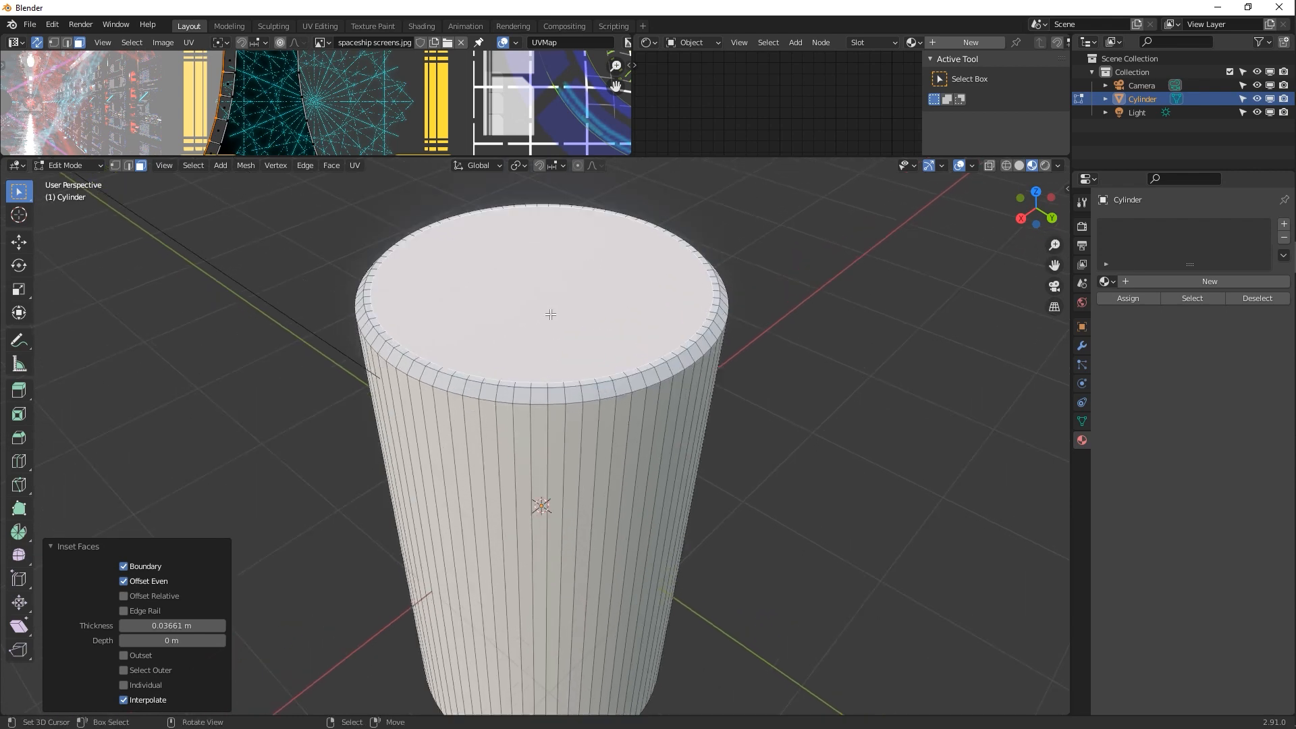
{"action": "middle_click_drag", "start_coordinate": [553, 315], "coordinate": [590, 399]}
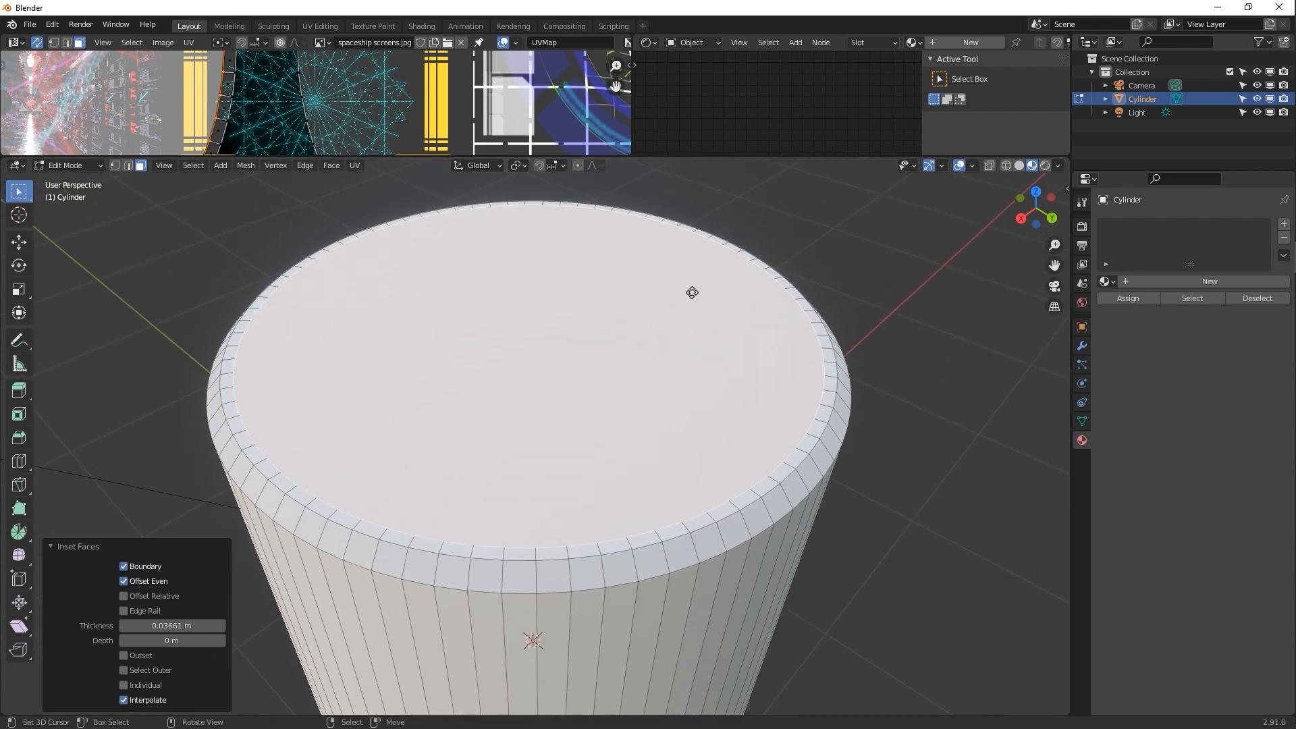
Extrude the inset top face about 0.11 m down into the cylinder and scale it to about 0.94
{"action": "key", "text": "e"}
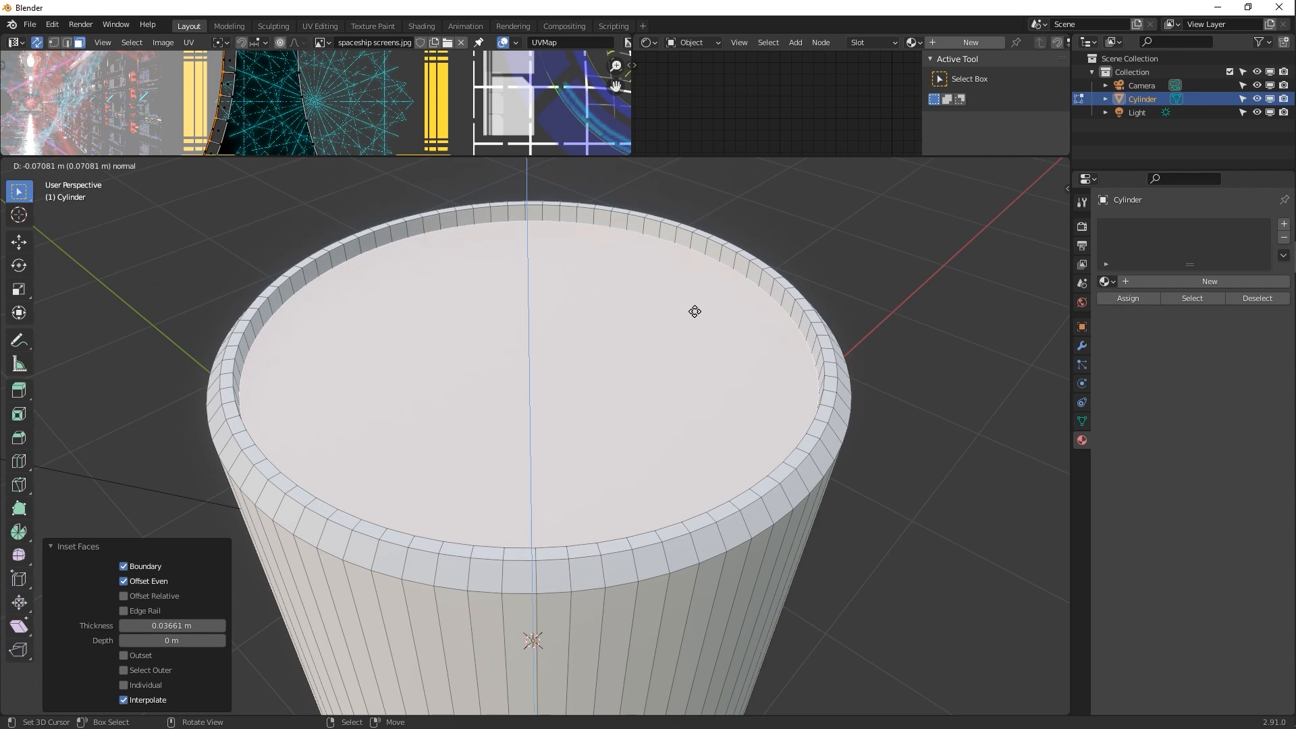
{"action": "left_click", "coordinate": [823, 290]}
{"action": "key", "text": "s"}
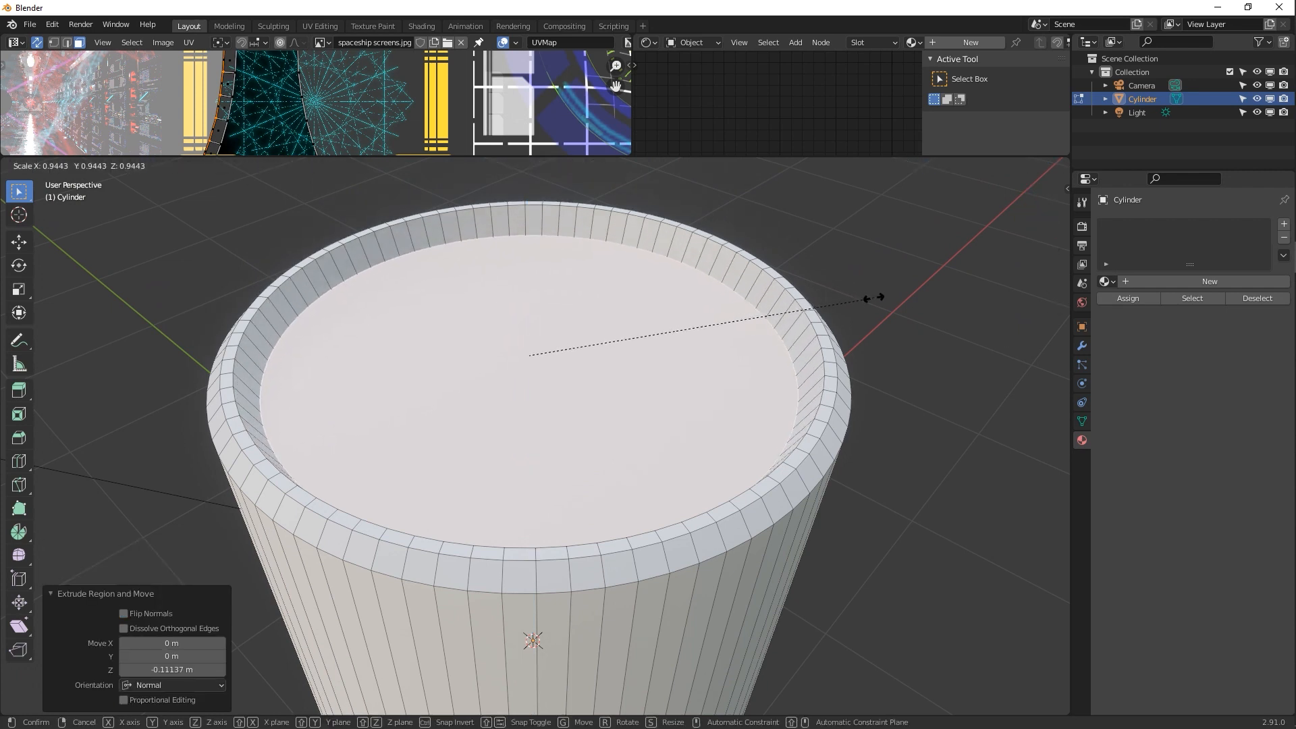
{"action": "left_click", "coordinate": [870, 304]}
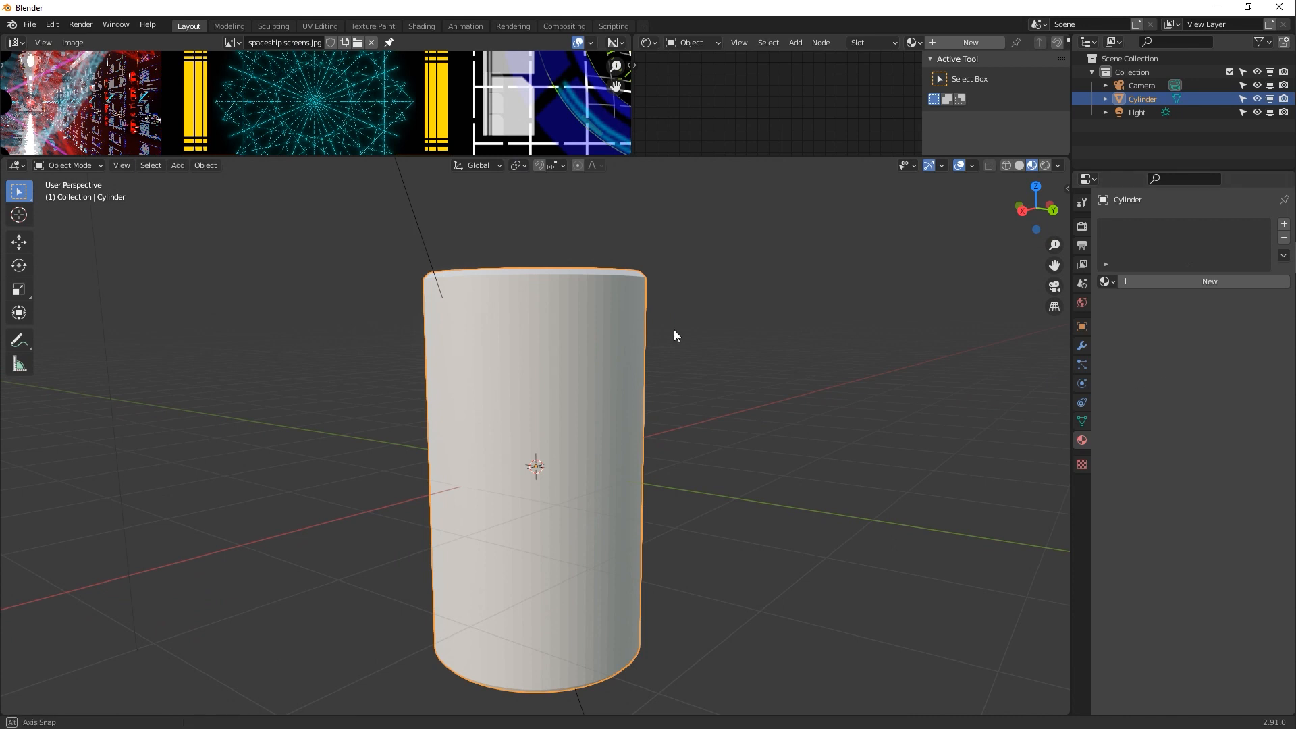
Apply smooth shading to the whole cylinder in Object Mode
{"action": "left_click_drag", "start_coordinate": [674, 329], "coordinate": [682, 361], "text": "alt"}
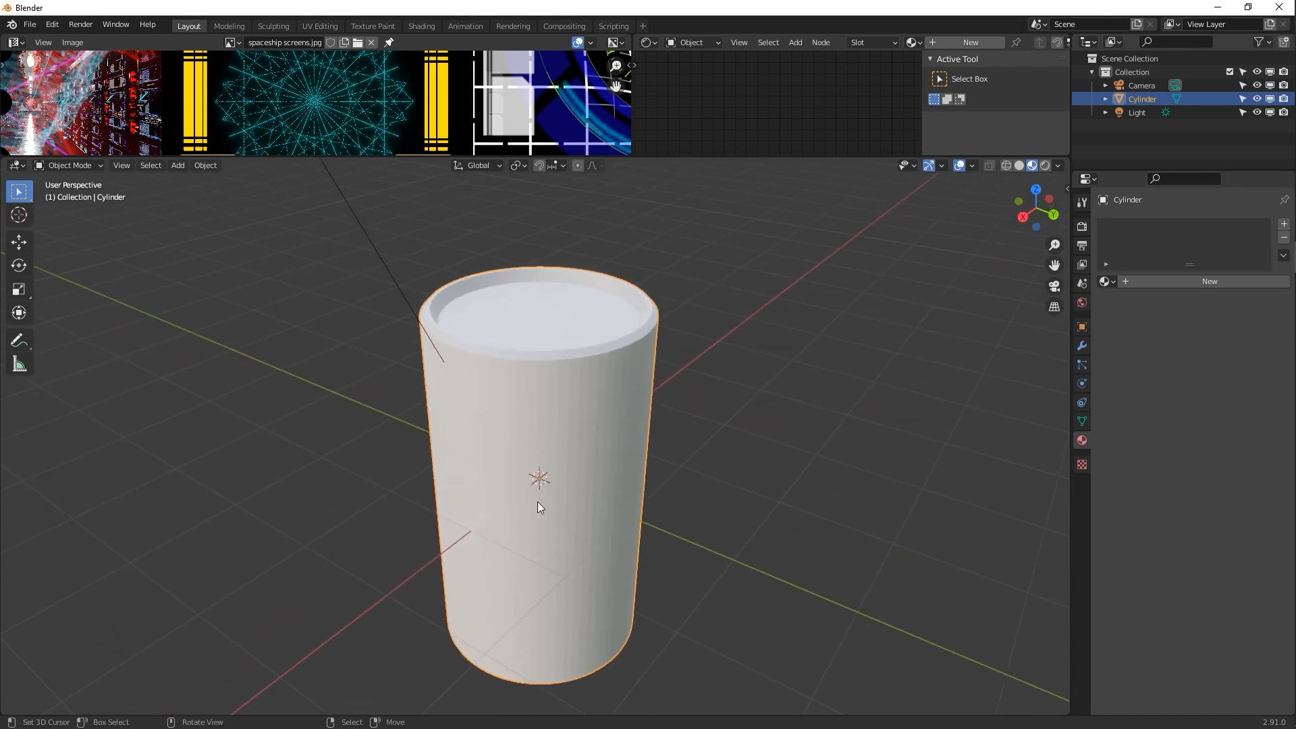
{"action": "scroll", "coordinate": [524, 435], "scroll_direction": "up", "scroll_amount": 6}
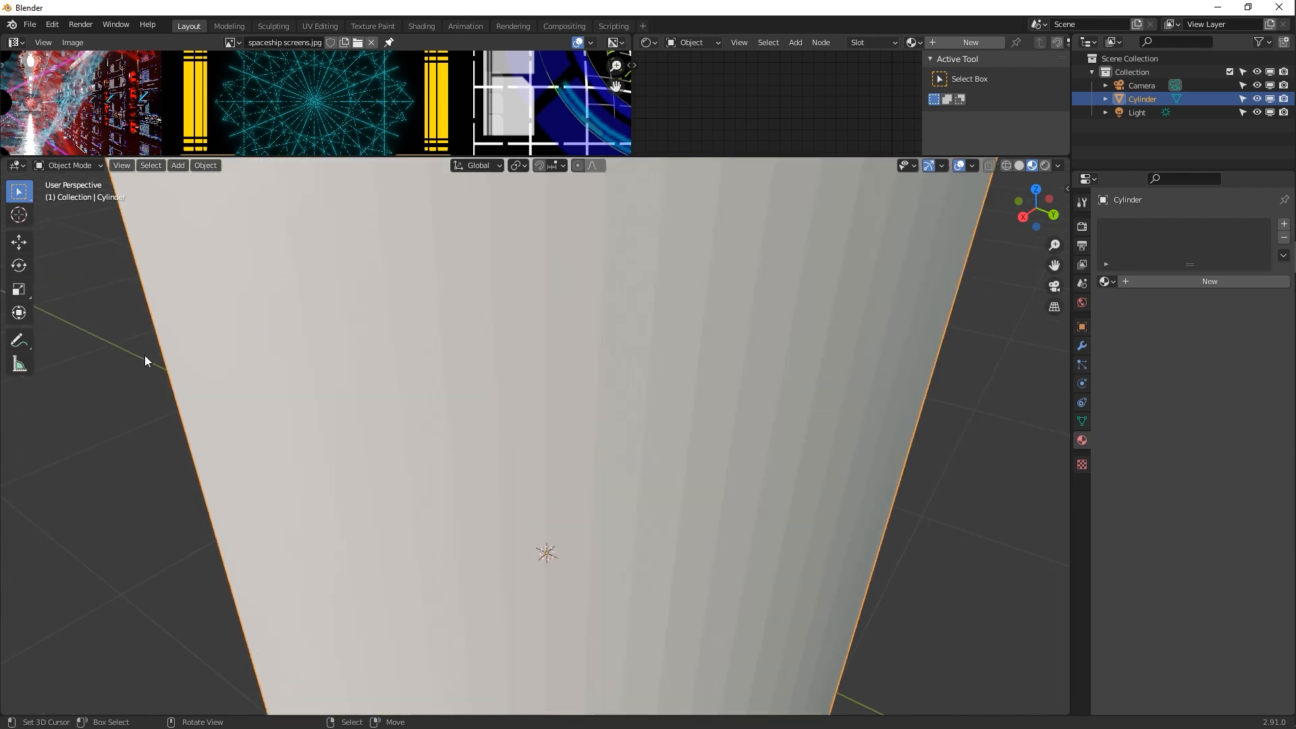
{"action": "scroll", "coordinate": [856, 373], "scroll_direction": "down", "scroll_amount": 5}
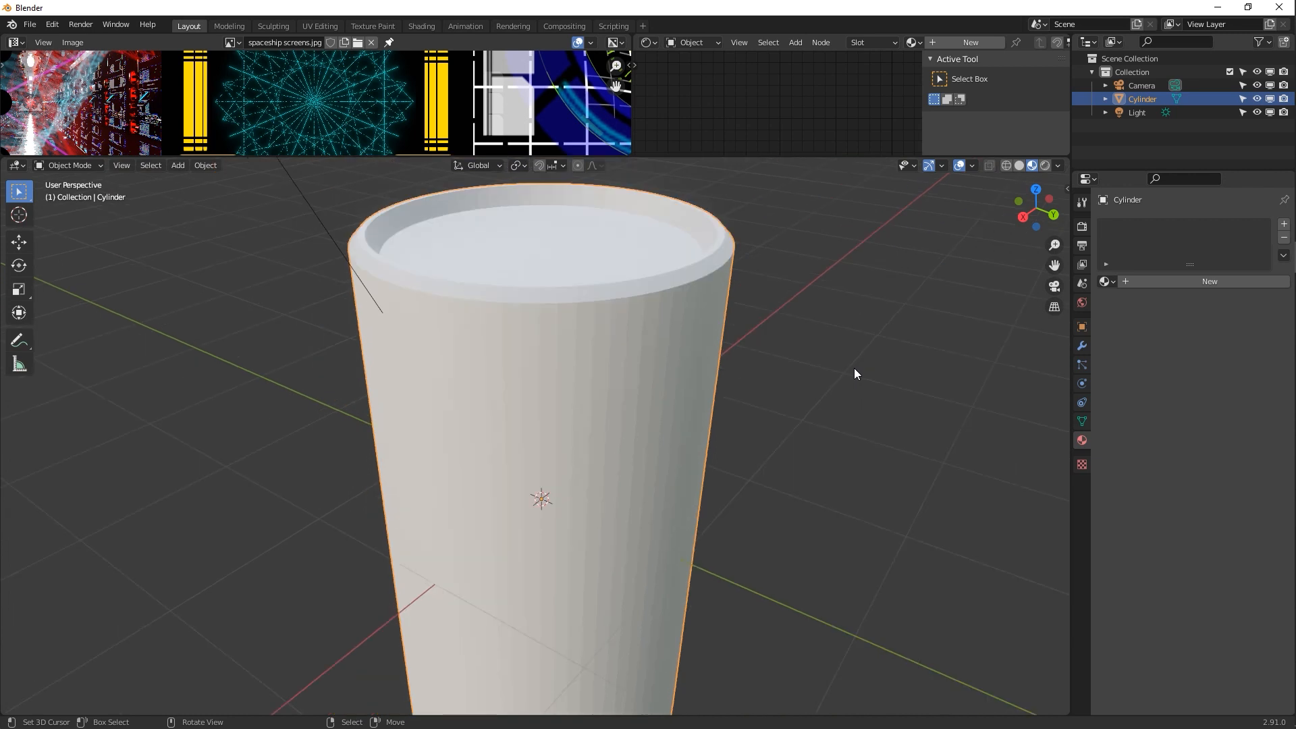
{"action": "right_click", "coordinate": [591, 343]}
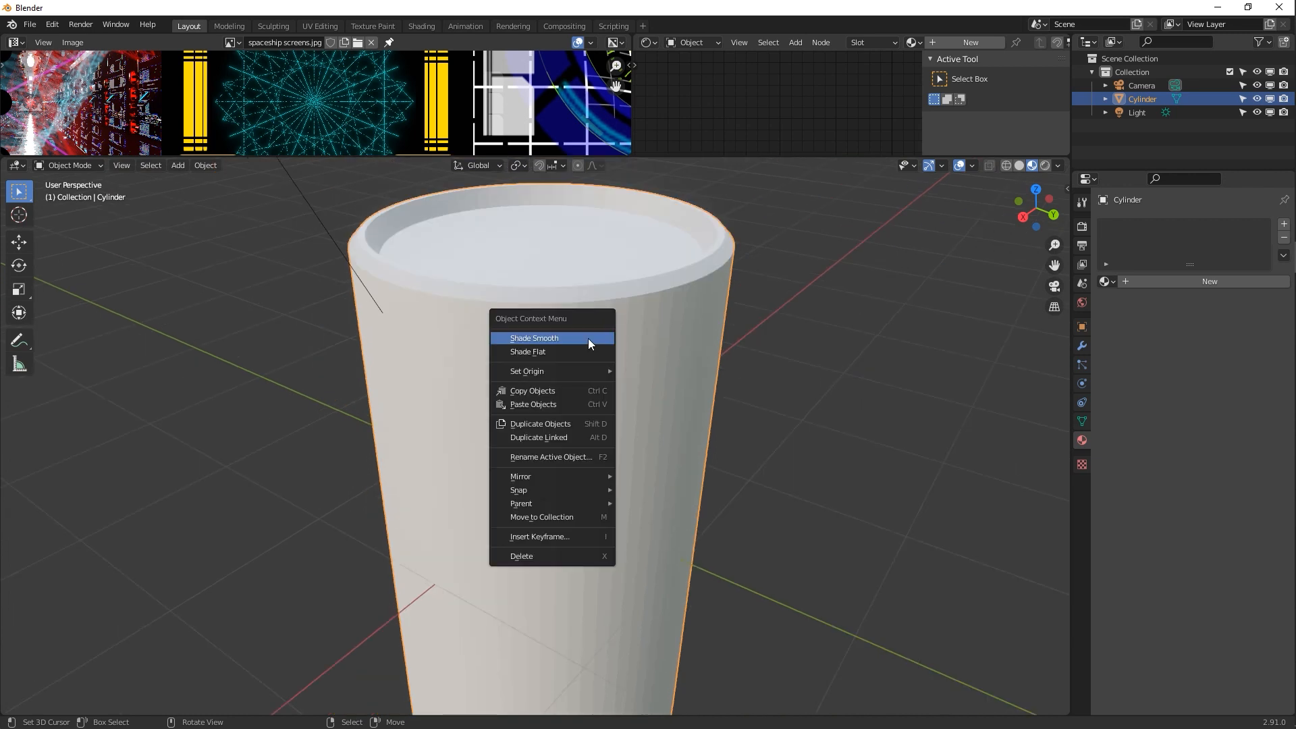
{"action": "left_click", "coordinate": [548, 338]}
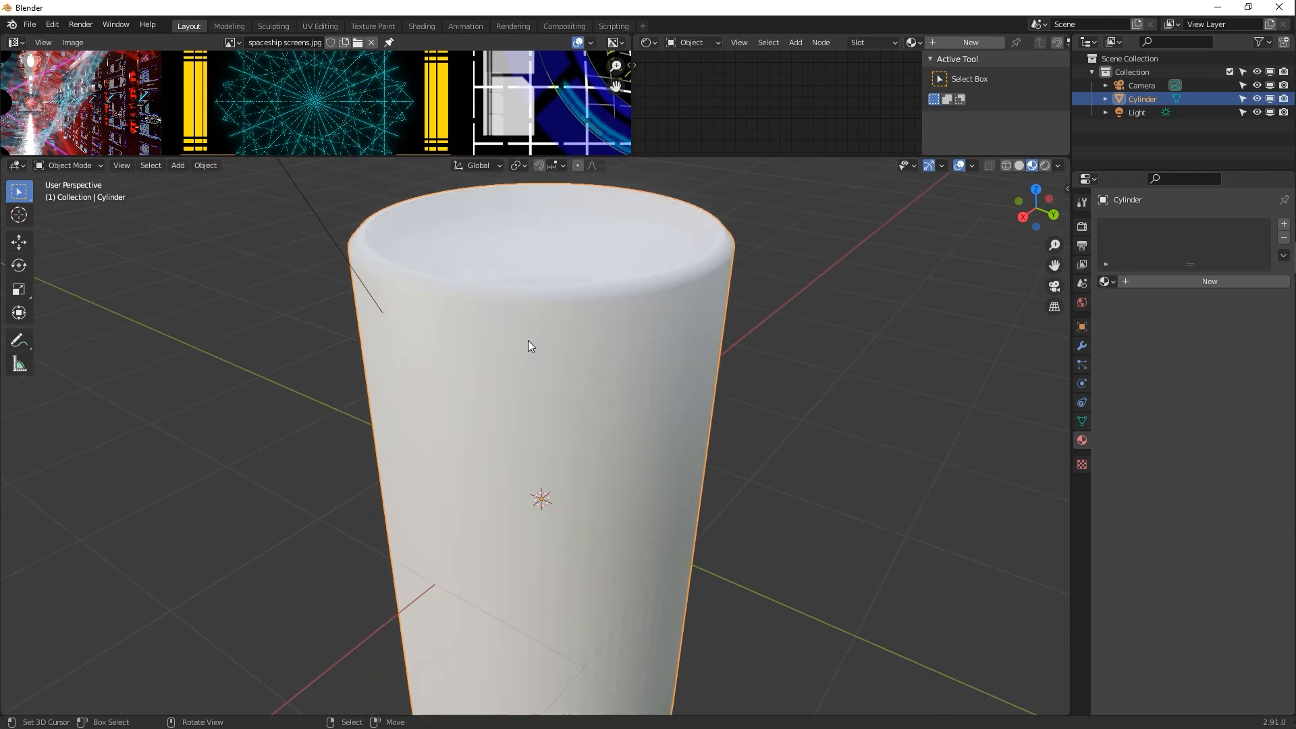
Enable Auto Smooth for the cylinder mesh's normals and inspect the shading around the rim
{"action": "left_click", "coordinate": [1081, 422]}
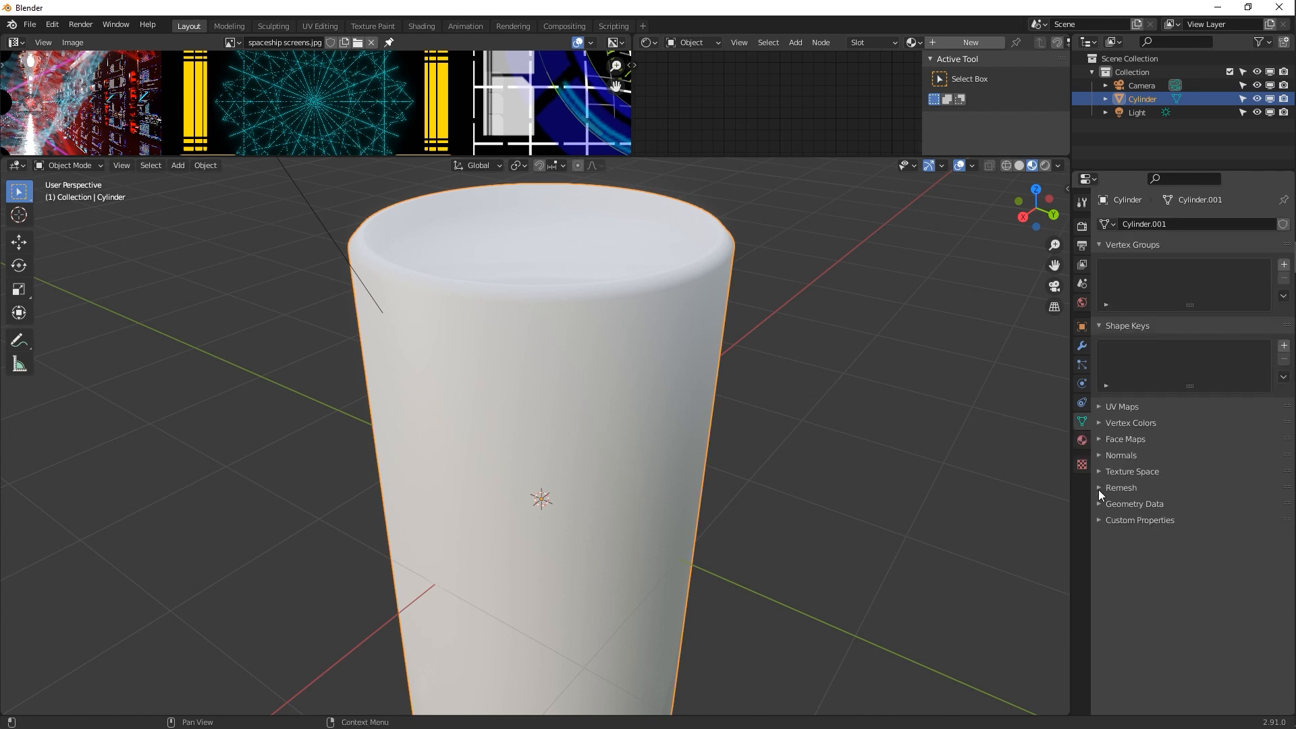
{"action": "left_click", "coordinate": [1100, 456]}
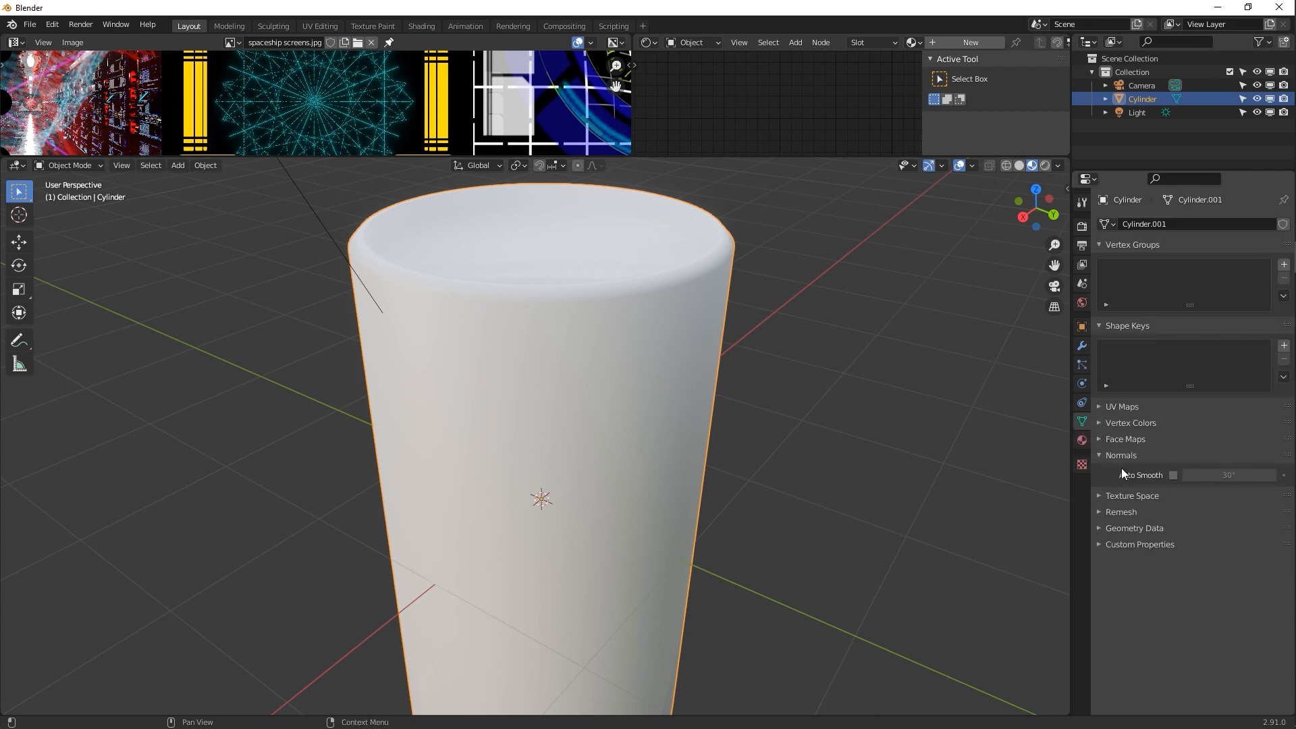
{"action": "left_click", "coordinate": [1172, 476]}
{"action": "mouse_move", "coordinate": [754, 350]}
{"action": "middle_mouse_down"}
{"action": "mouse_move", "coordinate": [695, 347]}
{"action": "mouse_move", "coordinate": [690, 315]}
{"action": "middle_mouse_up"}
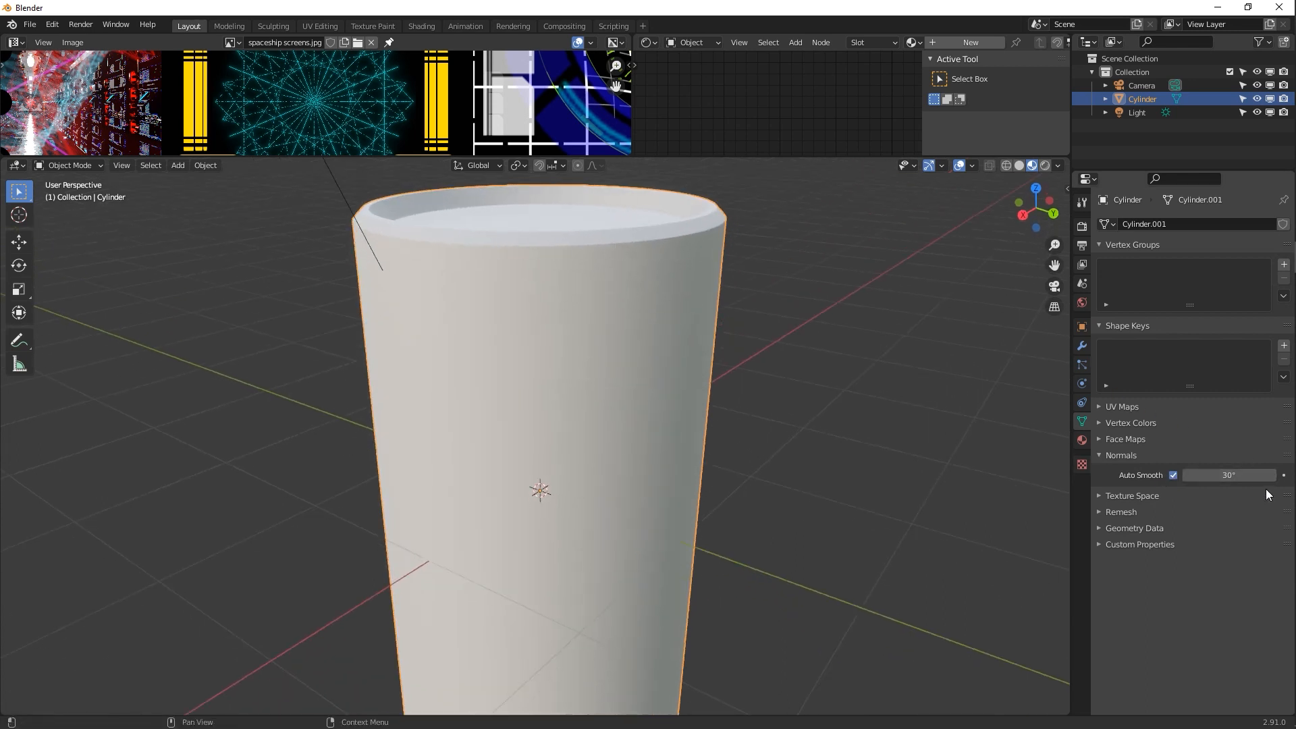
{"action": "middle_click_drag", "start_coordinate": [702, 288], "coordinate": [705, 311]}
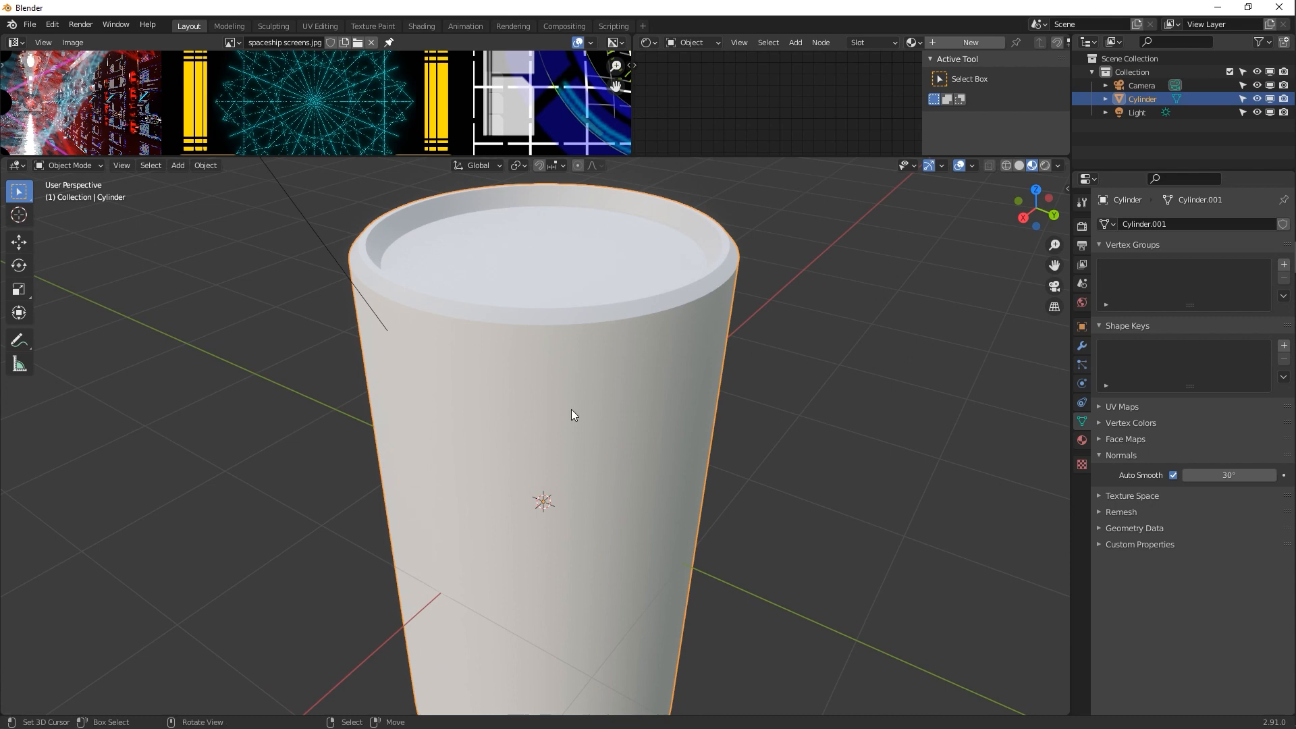
{"action": "middle_click_drag", "start_coordinate": [697, 389], "coordinate": [630, 475]}
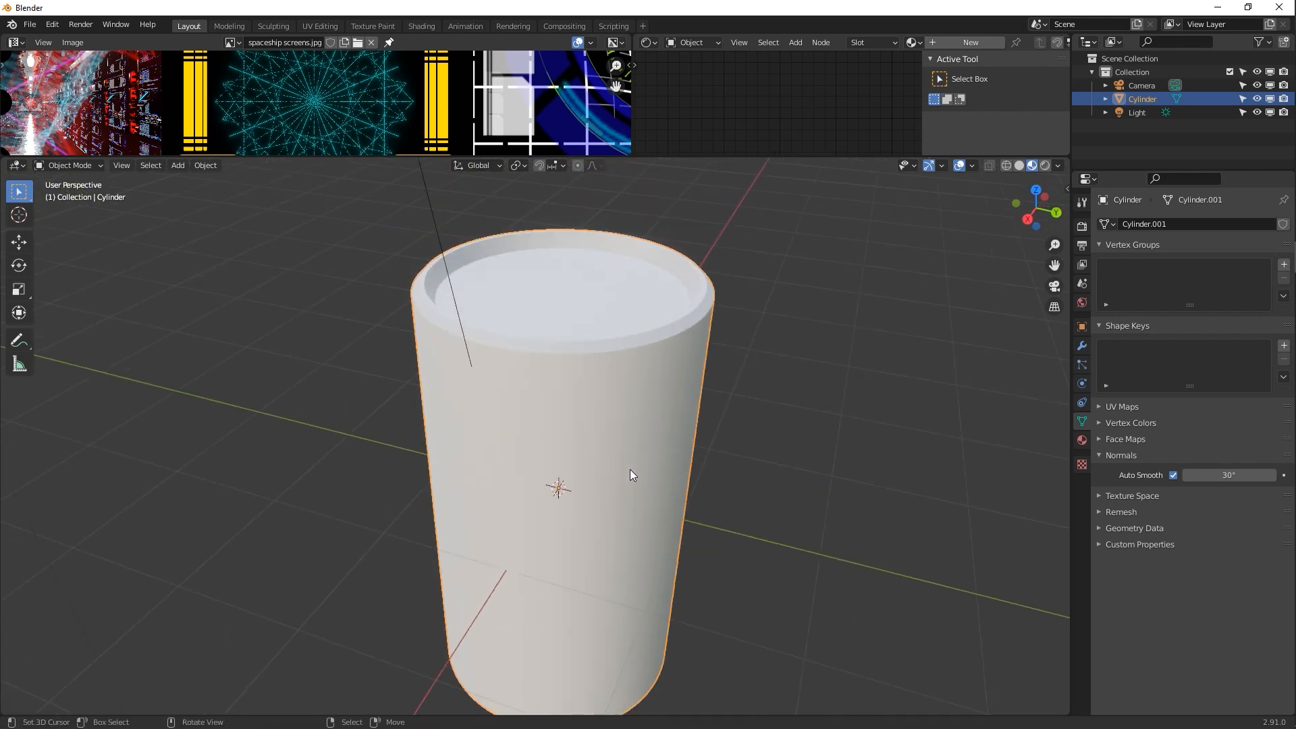
Create a new material on the cylinder and name it "Soda can"
{"action": "left_click", "coordinate": [1082, 440]}
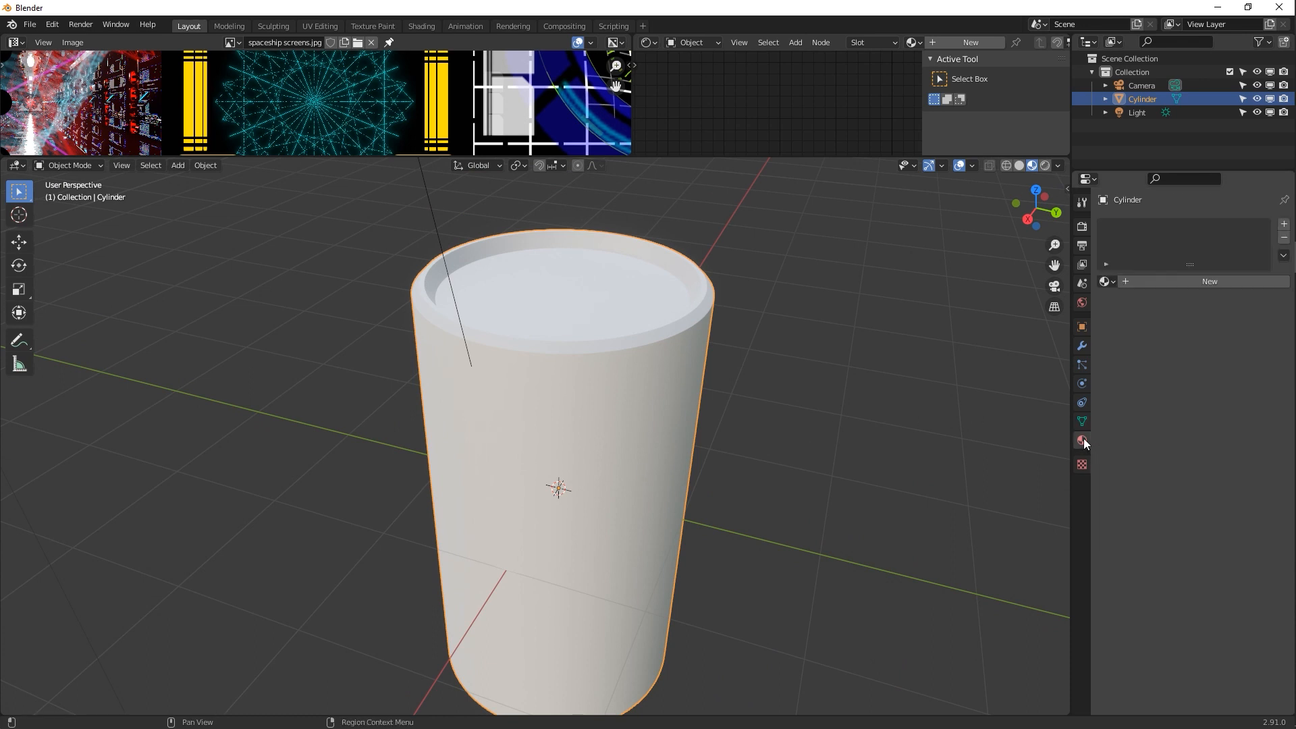
{"action": "left_click", "coordinate": [1175, 280]}
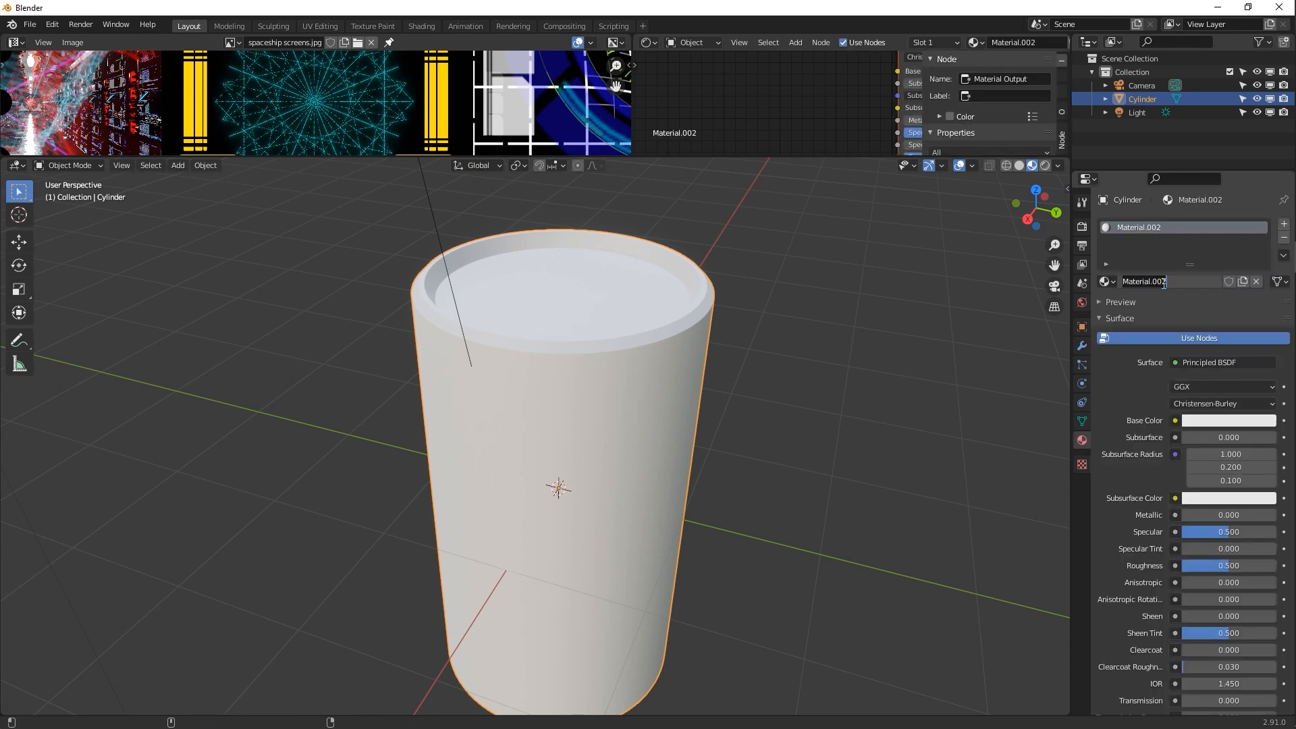
{"action": "double_click", "coordinate": [1163, 283]}
{"action": "type", "text": "Soda can"}
{"action": "key", "text": "Return"}
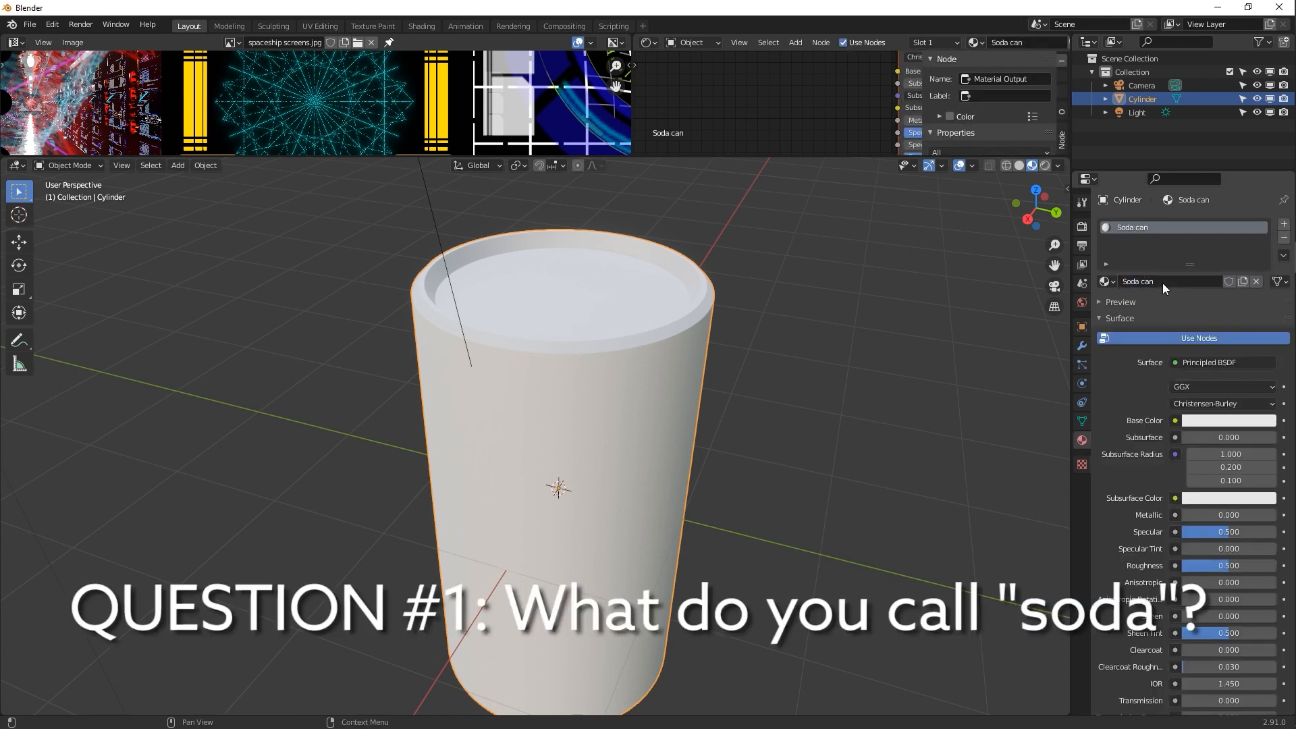
Set the Soda can material's Metallic to 1.000, Specular to about 0.954 and Roughness to about 0.358
{"action": "scroll", "coordinate": [1157, 366], "scroll_direction": "down", "scroll_amount": 3}
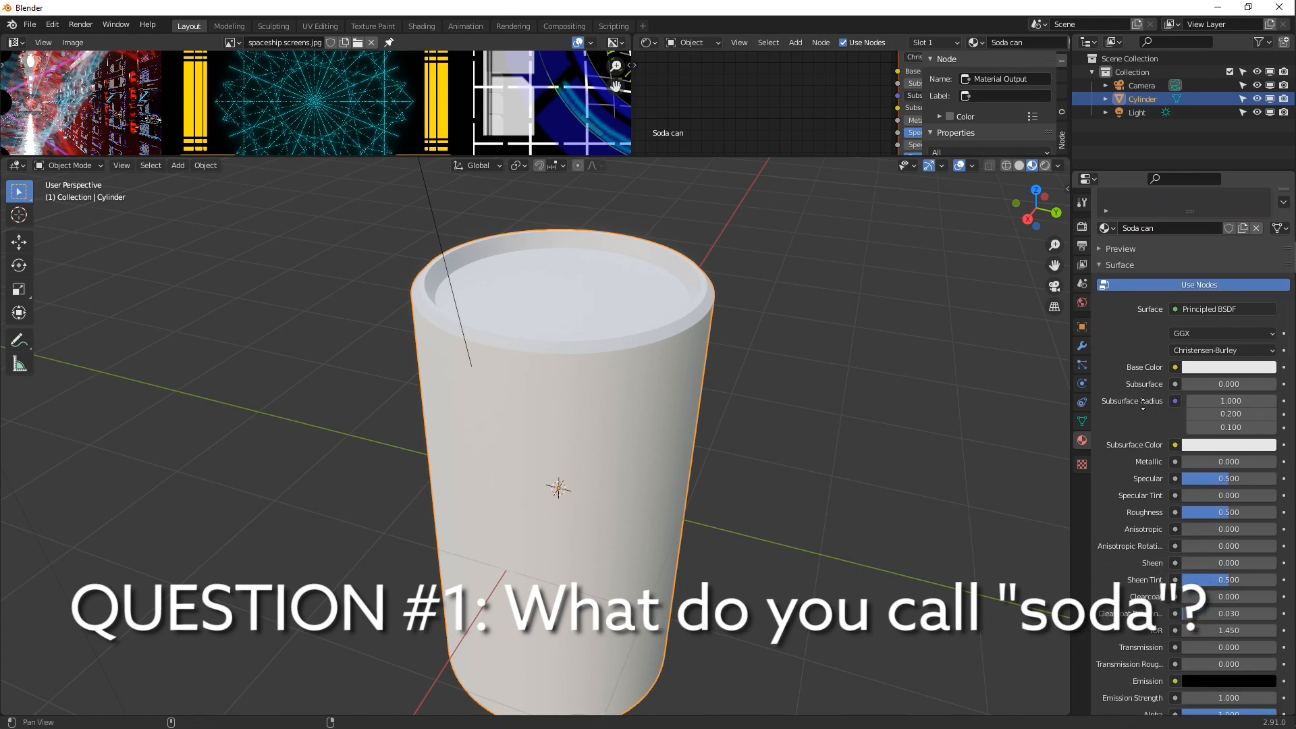
{"action": "left_click_drag", "start_coordinate": [1205, 449], "coordinate": [1272, 448]}
{"action": "scroll", "coordinate": [1148, 465], "scroll_direction": "down", "scroll_amount": 2}
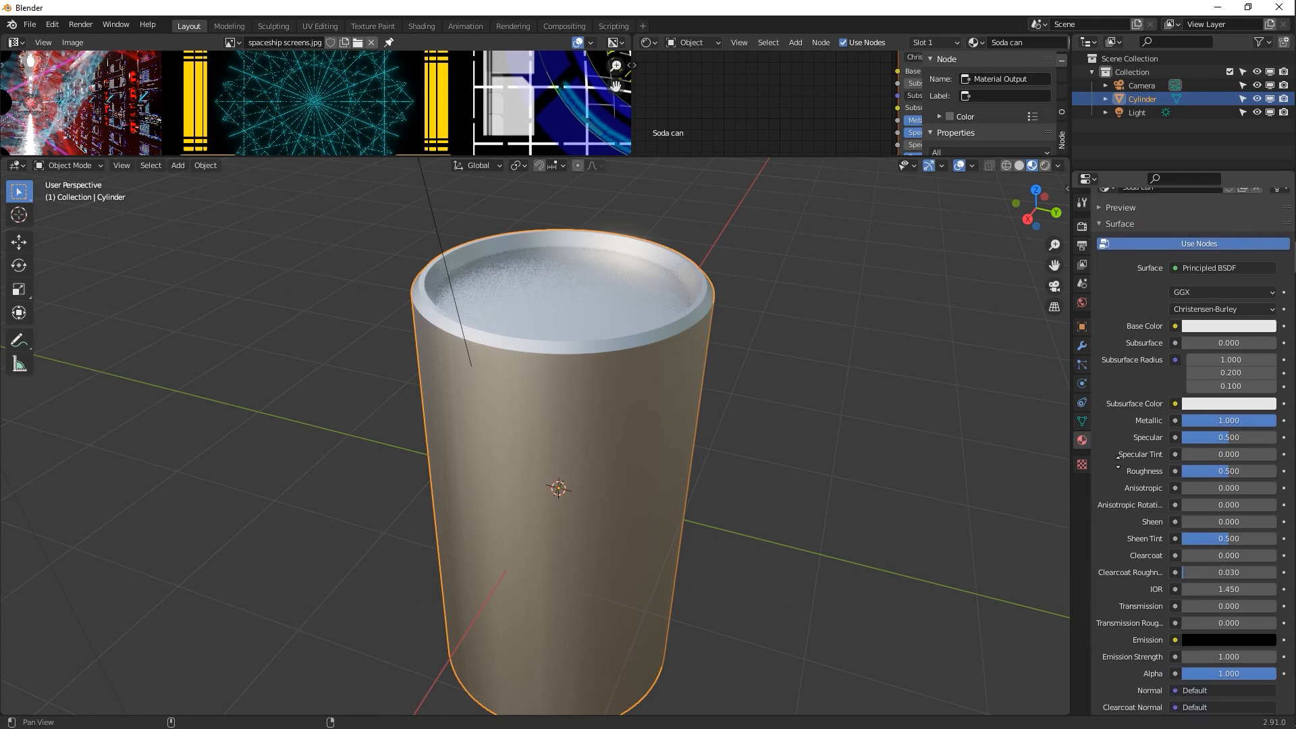
{"action": "mouse_move", "coordinate": [1193, 427]}
{"action": "left_mouse_down"}
{"action": "mouse_move", "coordinate": [1236, 427]}
{"action": "mouse_move", "coordinate": [1224, 462]}
{"action": "mouse_move", "coordinate": [1192, 462]}
{"action": "mouse_move", "coordinate": [1221, 463]}
{"action": "left_mouse_up"}
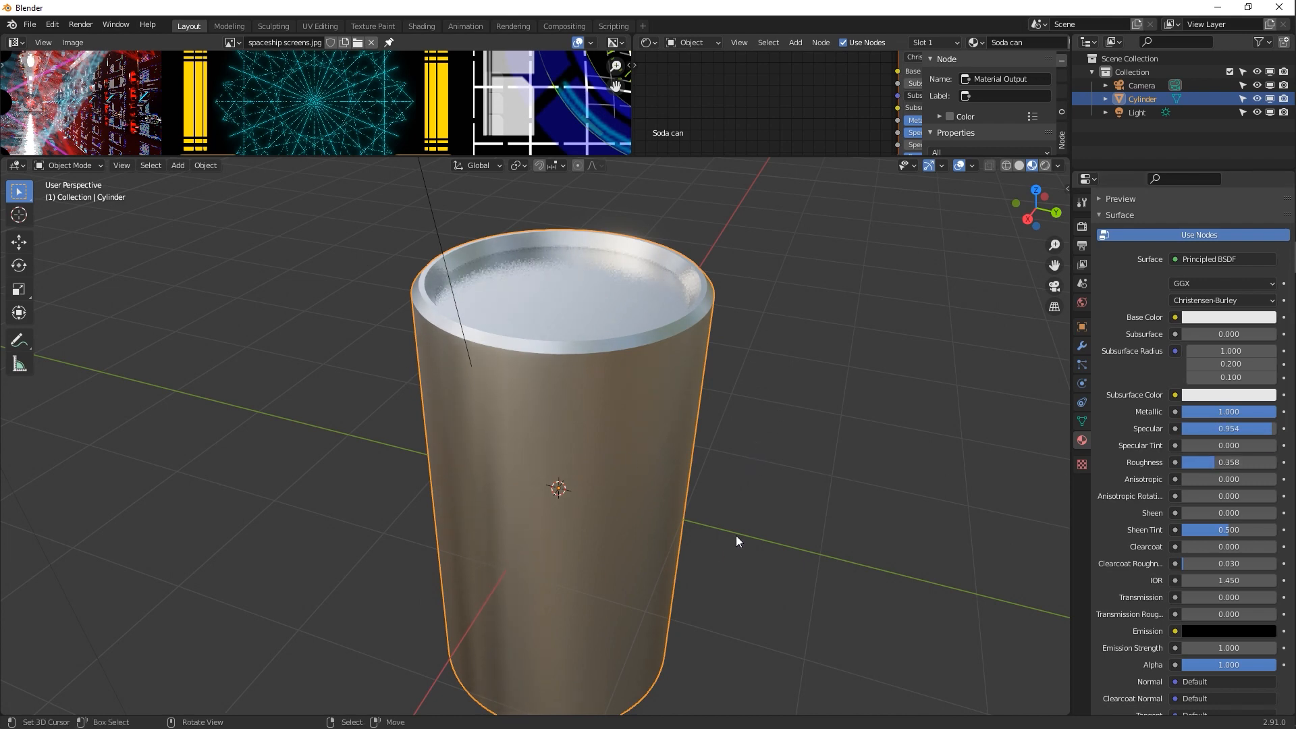
Add two horizontal loop cuts around the cylinder's side in Edit Mode, one just below the top rim and one just above the bottom rim
{"action": "middle_click_drag", "start_coordinate": [735, 536], "coordinate": [698, 382]}
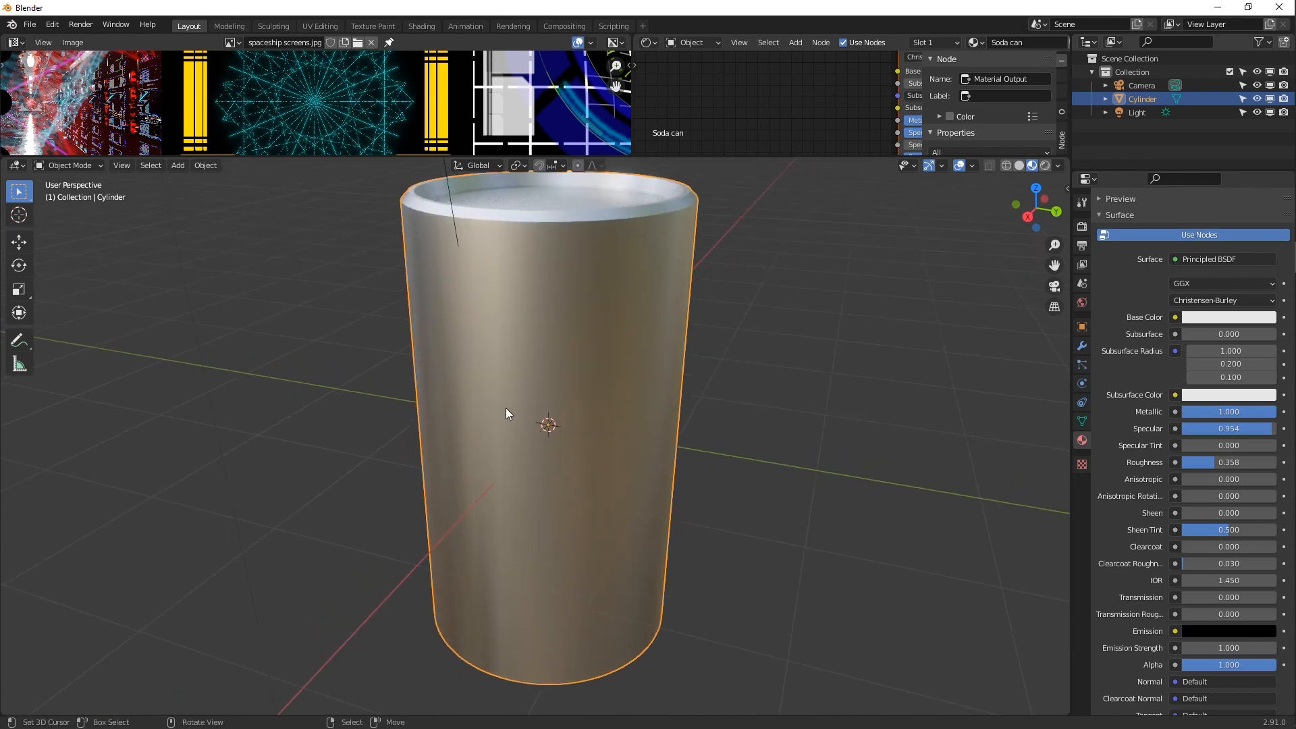
{"action": "key", "text": "Tab"}
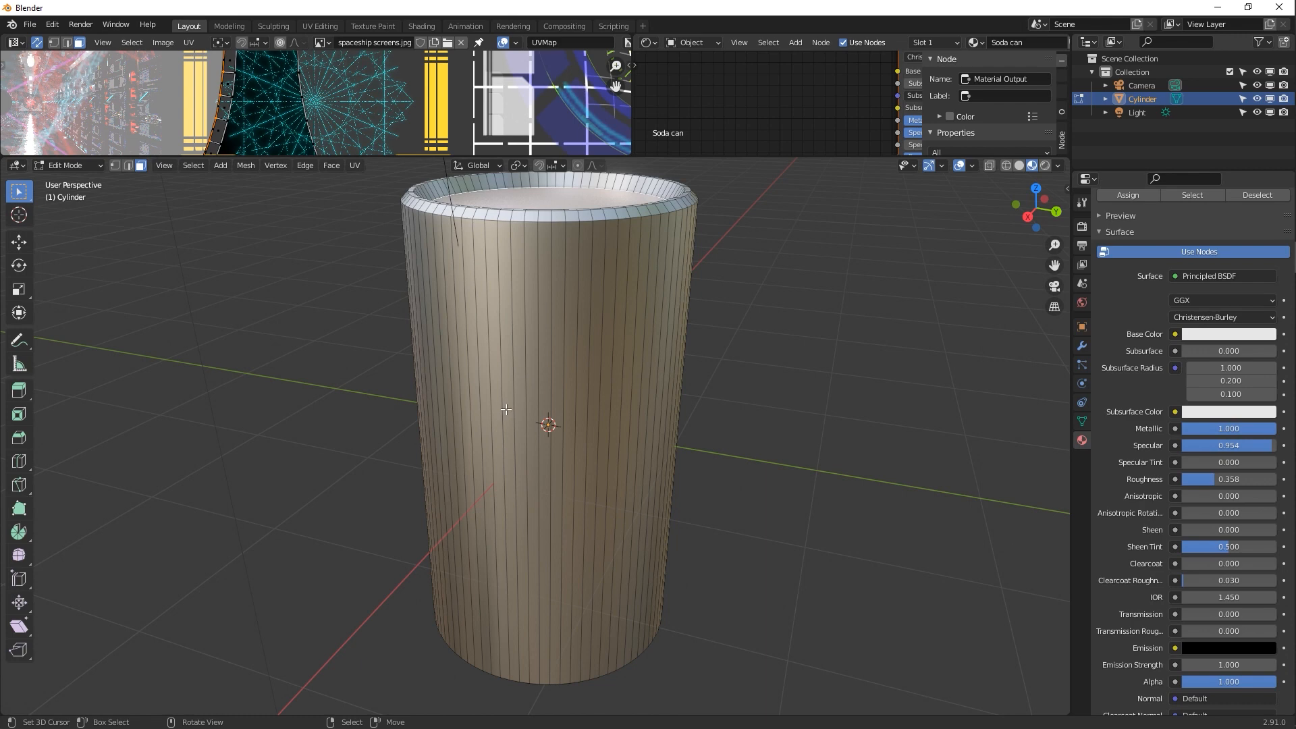
{"action": "key", "text": "ctrl+r"}
{"action": "left_click", "coordinate": [504, 419]}
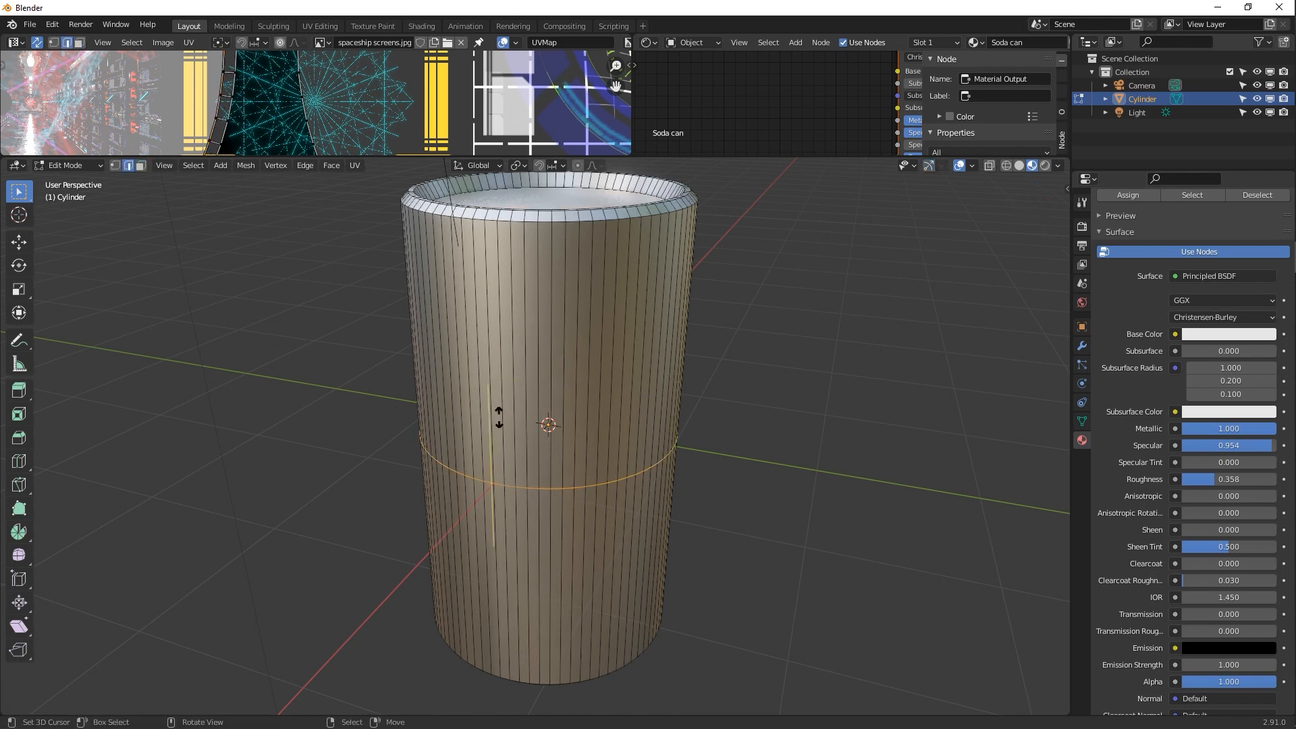
{"action": "left_click", "coordinate": [592, 196]}
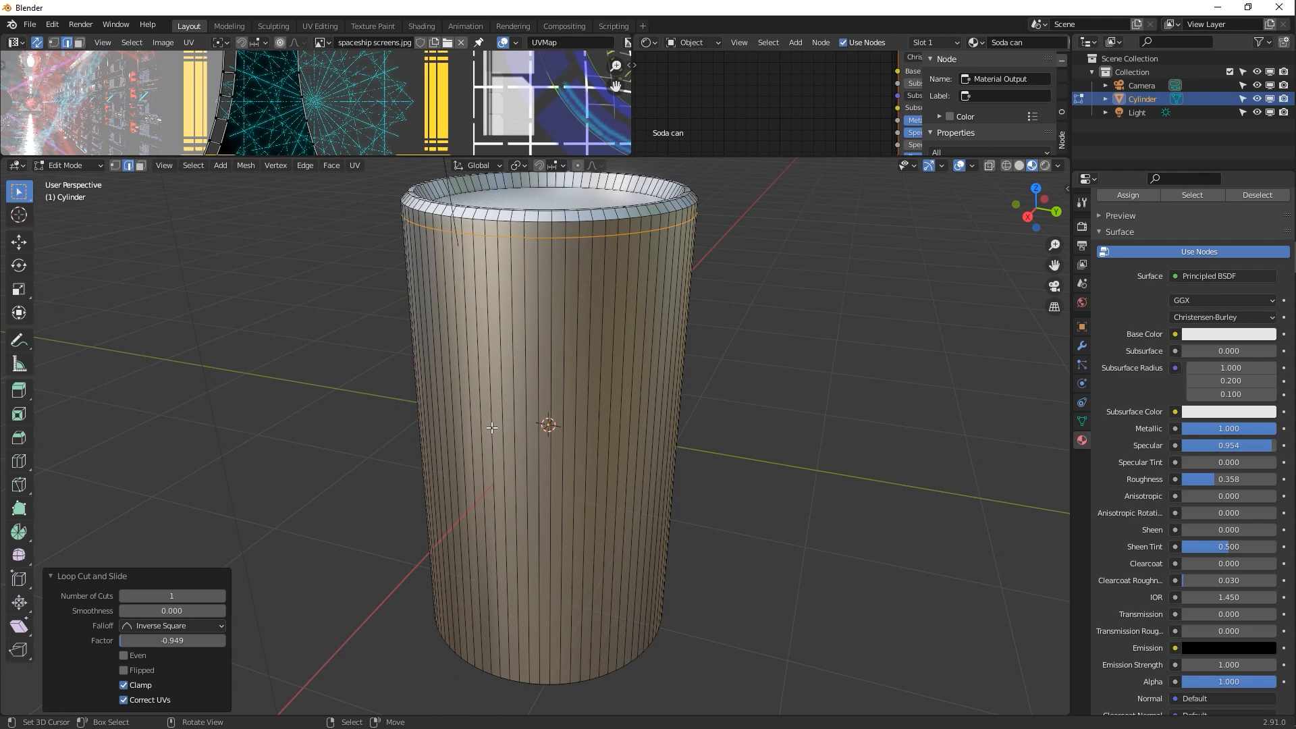
{"action": "key", "text": "ctrl+r"}
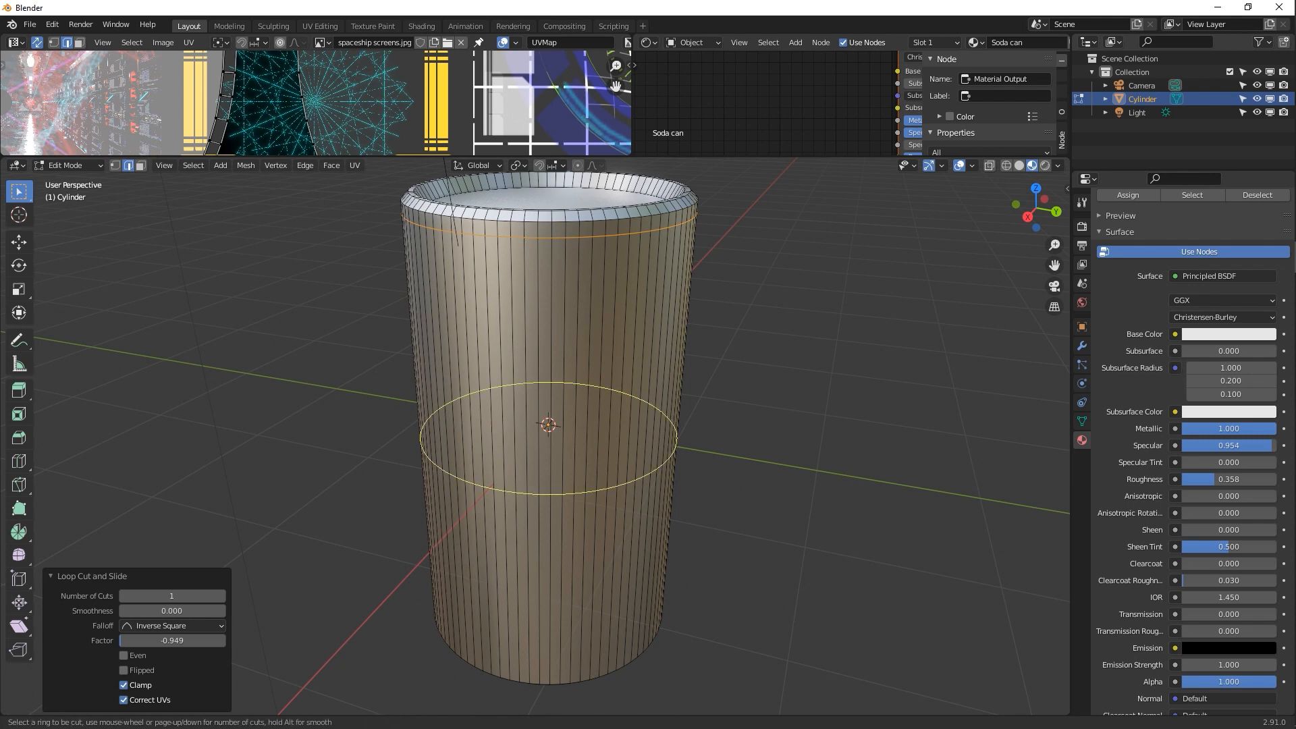
{"action": "left_click", "coordinate": [492, 428]}
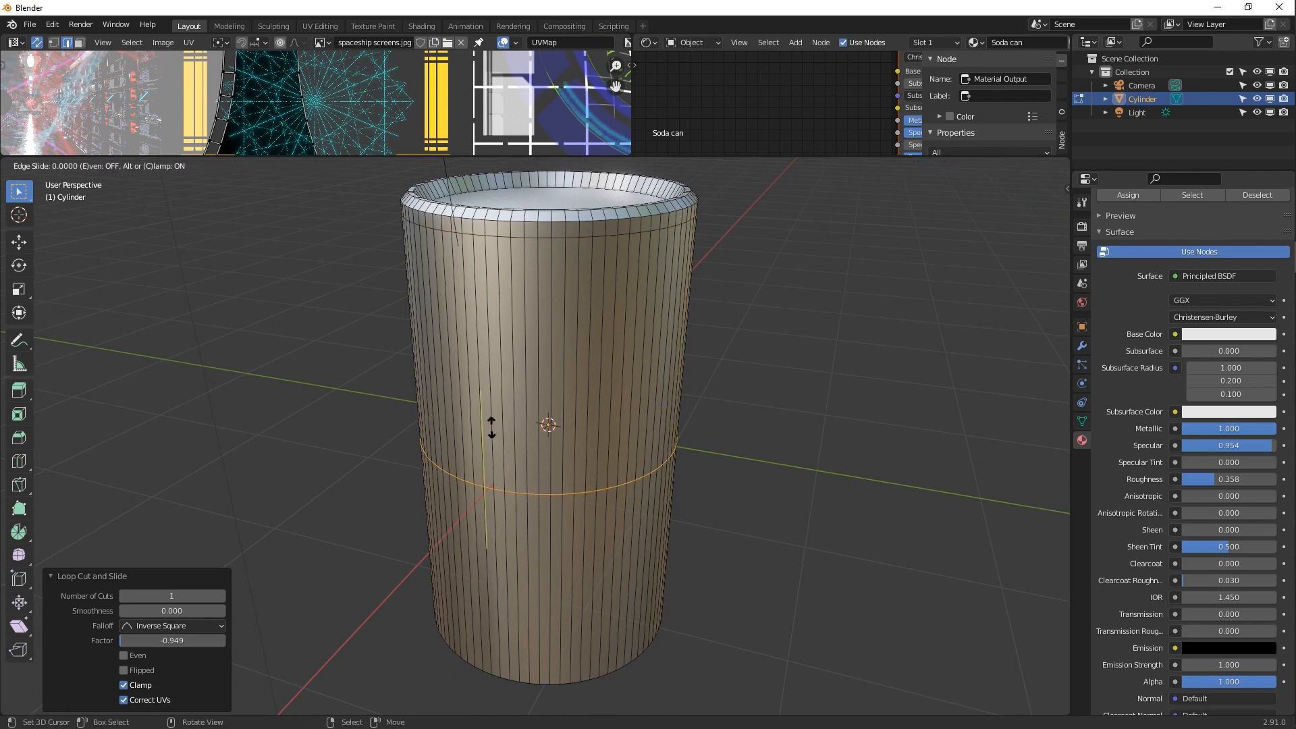
{"action": "left_click", "coordinate": [507, 621]}
Select the ring of tall side faces between the two loop cuts in face select mode
{"action": "middle_click_drag", "start_coordinate": [512, 570], "coordinate": [518, 364]}
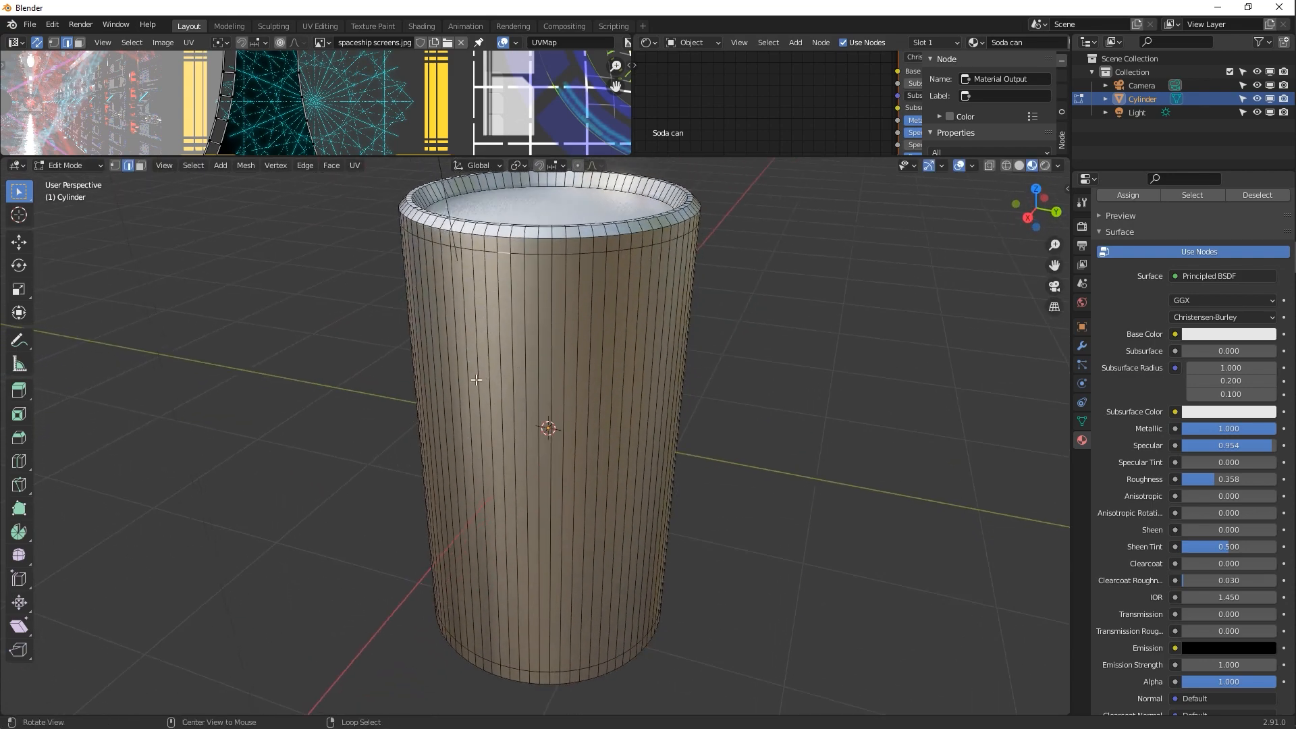
{"action": "left_click", "coordinate": [475, 381], "text": "alt"}
{"action": "left_click", "coordinate": [141, 166]}
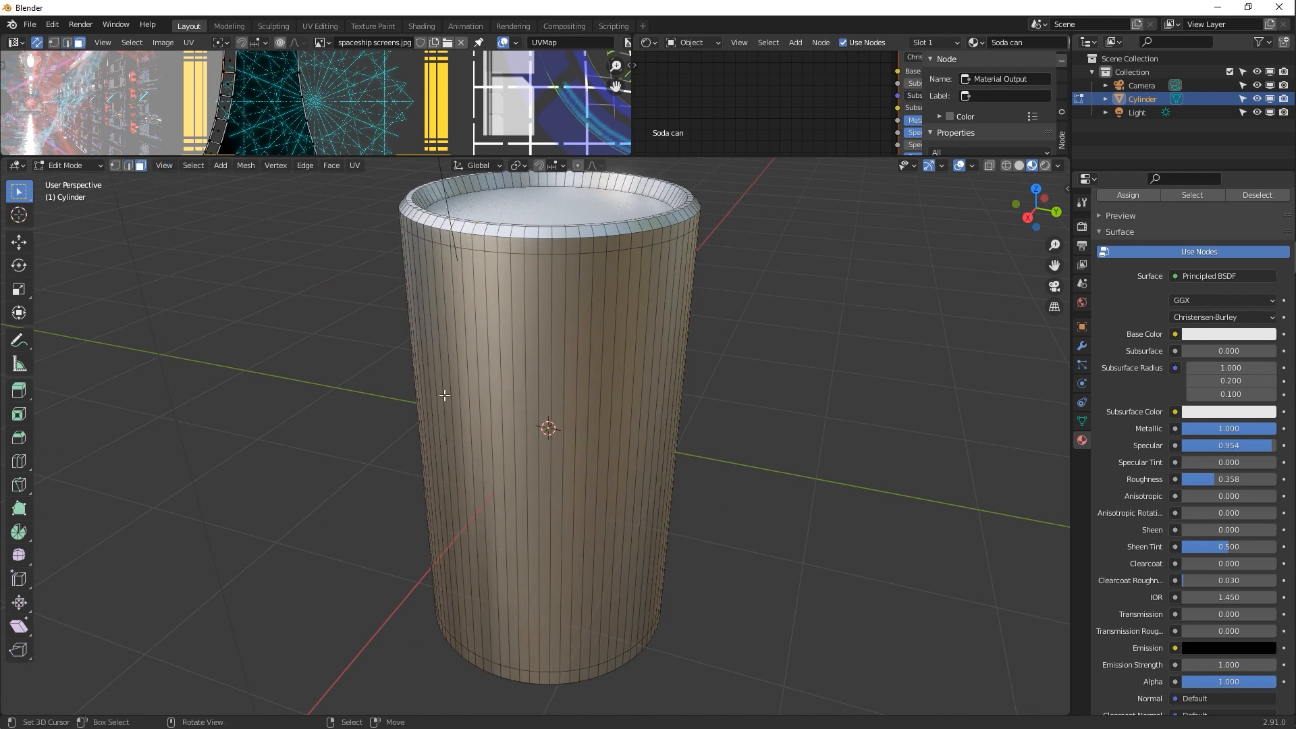
{"action": "left_click", "coordinate": [512, 413], "text": "alt"}
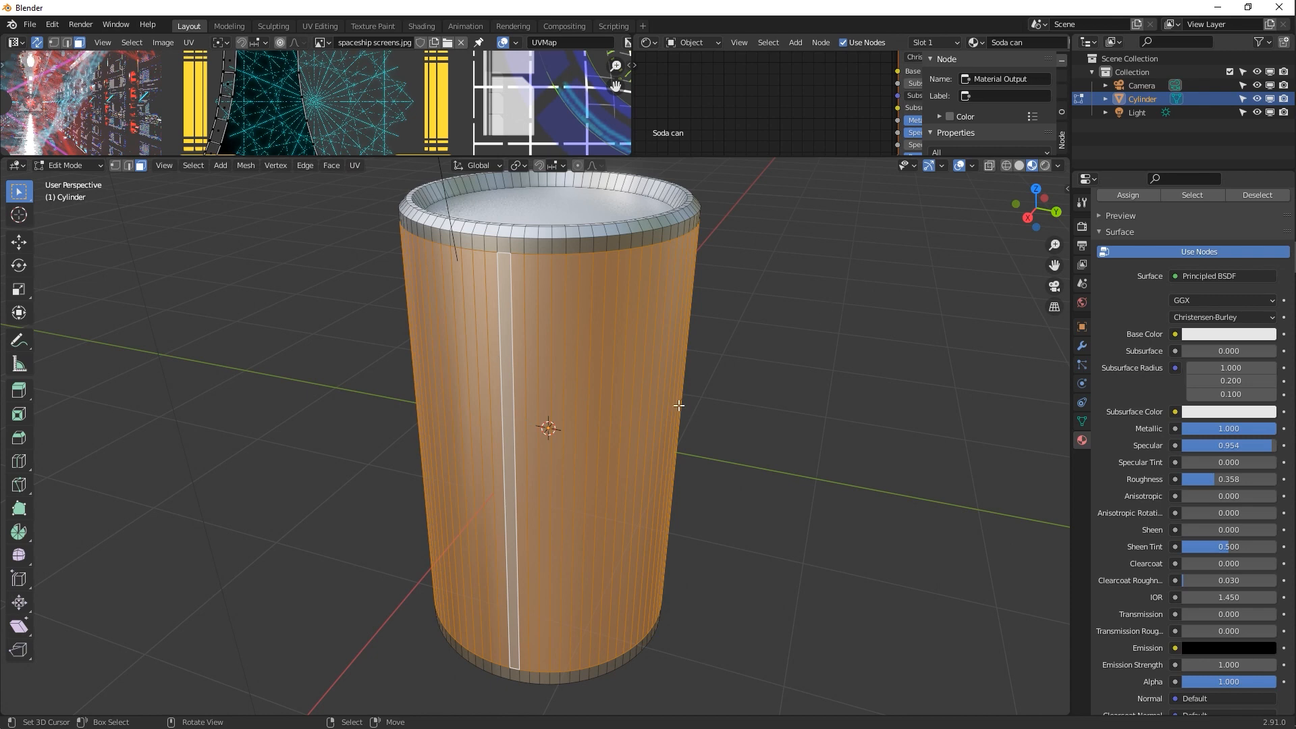
Add a second material slot to the cylinder with a new material named "soda label"
{"action": "middle_click_drag", "start_coordinate": [703, 409], "coordinate": [797, 520]}
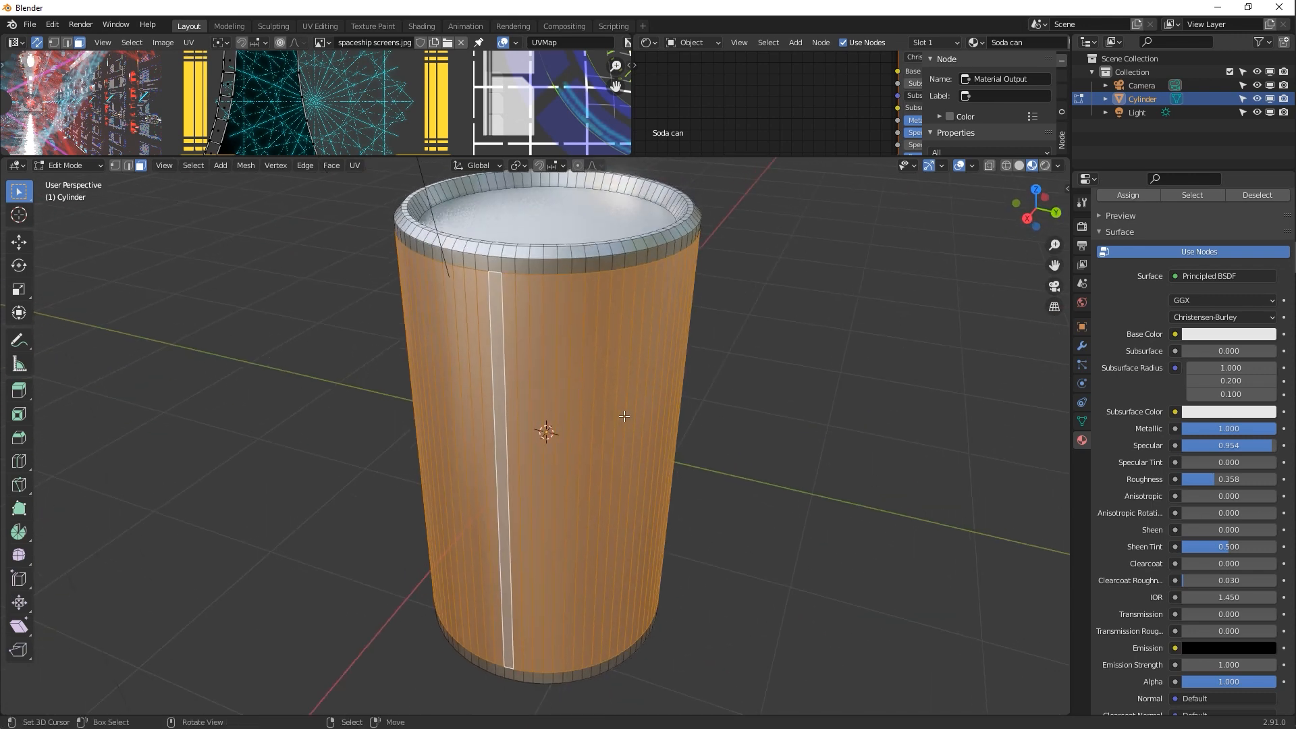
{"action": "scroll", "coordinate": [1185, 253], "scroll_direction": "up", "scroll_amount": 4}
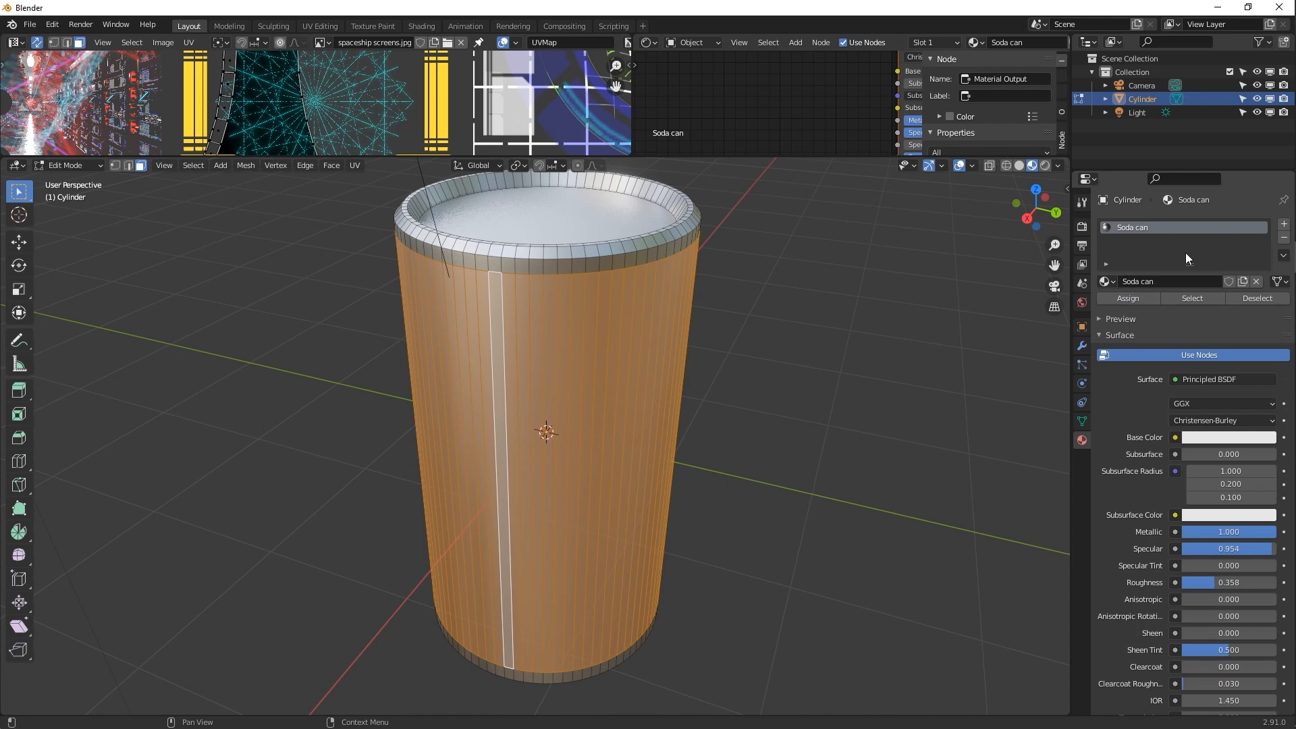
{"action": "left_click", "coordinate": [1284, 224]}
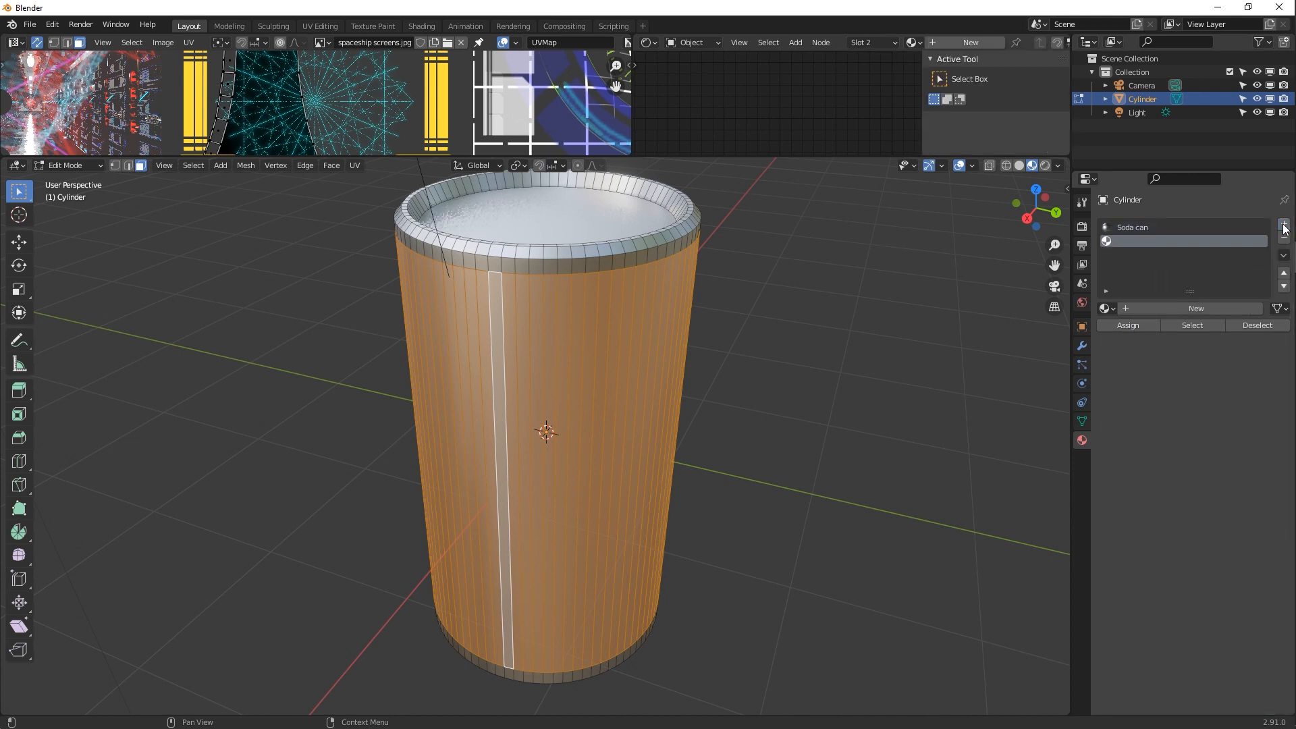
{"action": "left_click", "coordinate": [1202, 309]}
{"action": "left_click", "coordinate": [1173, 308]}
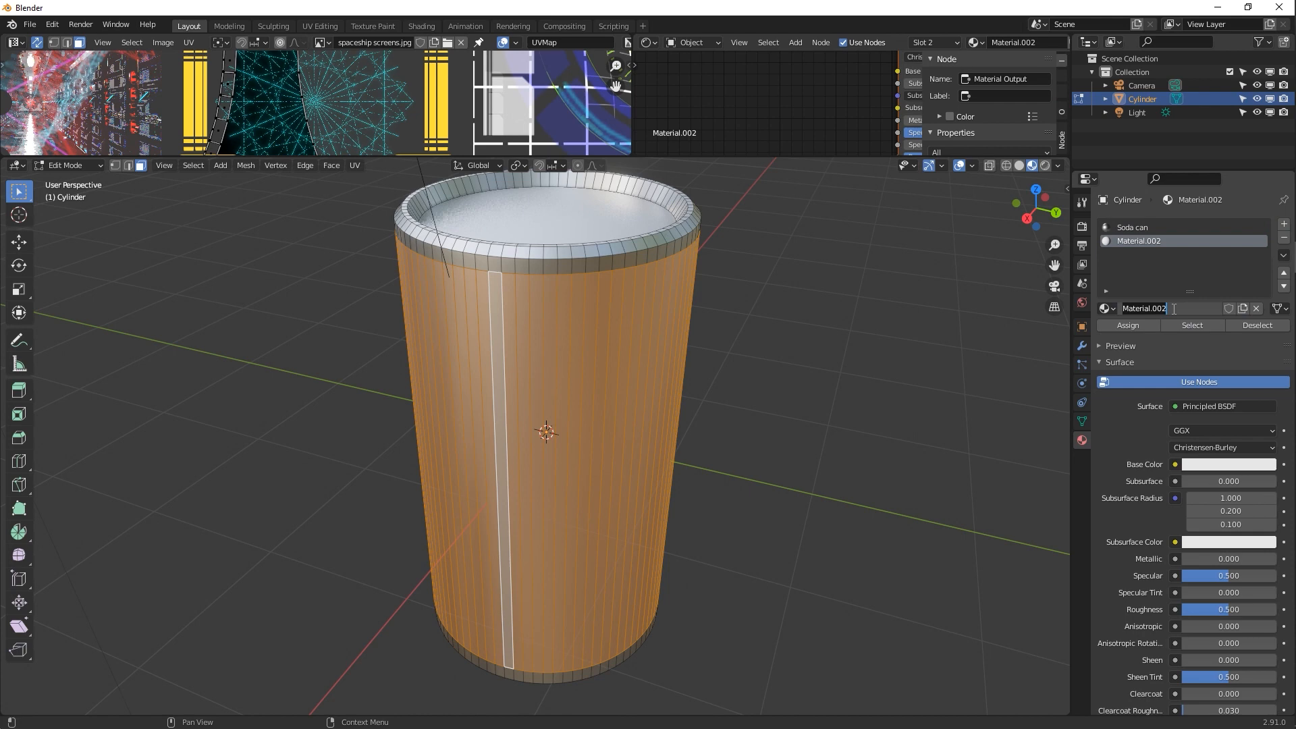
{"action": "type", "text": "soda label"}
{"action": "key", "text": "Return"}
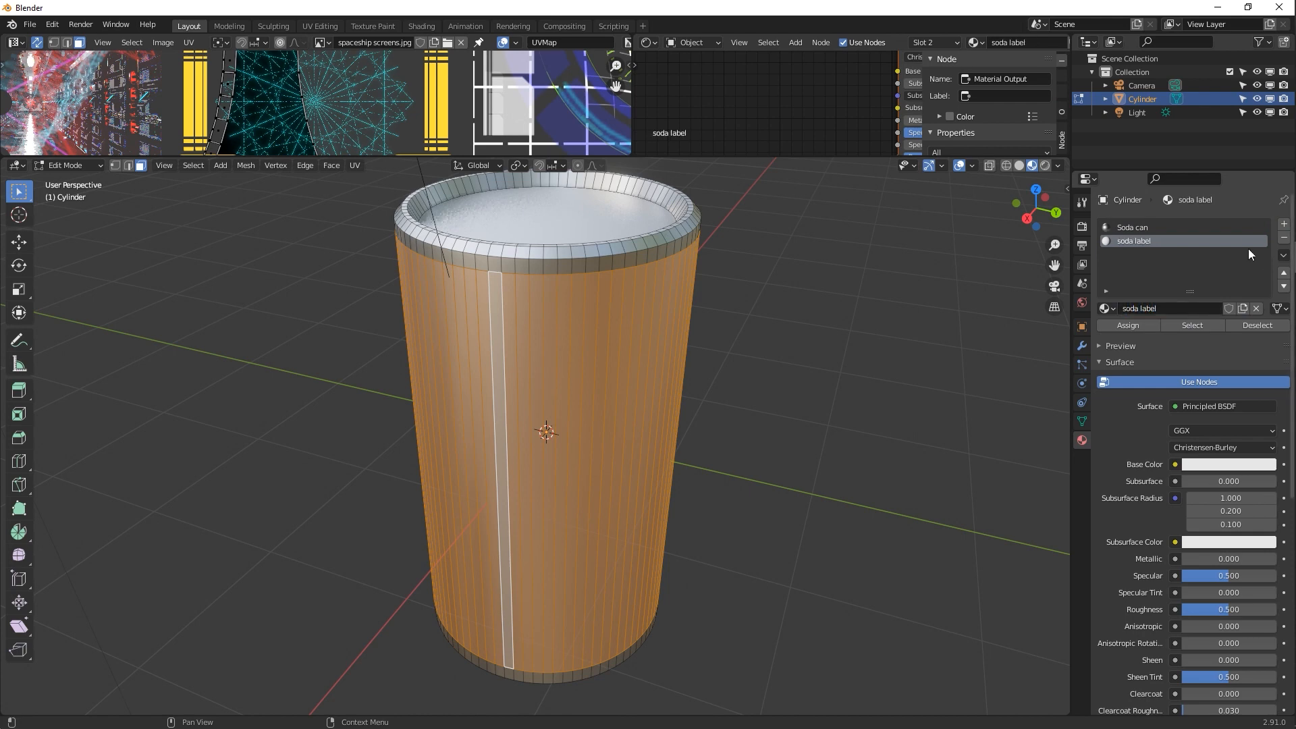
{"action": "left_click", "coordinate": [1192, 226]}
{"action": "left_click", "coordinate": [1172, 241]}
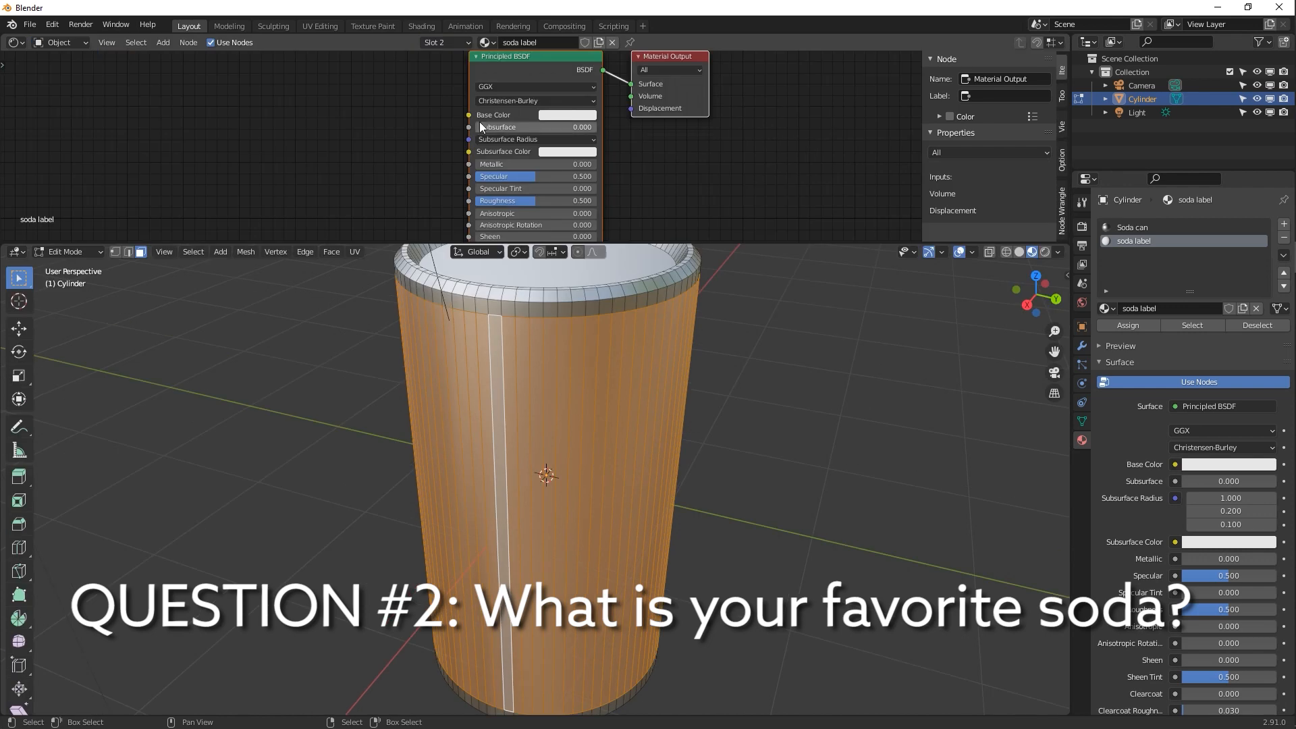
Add an Image Texture node beside the Principled BSDF in the soda label material's node tree
{"action": "middle_click_drag", "start_coordinate": [488, 120], "coordinate": [378, 123]}
{"action": "left_click", "coordinate": [457, 89]}
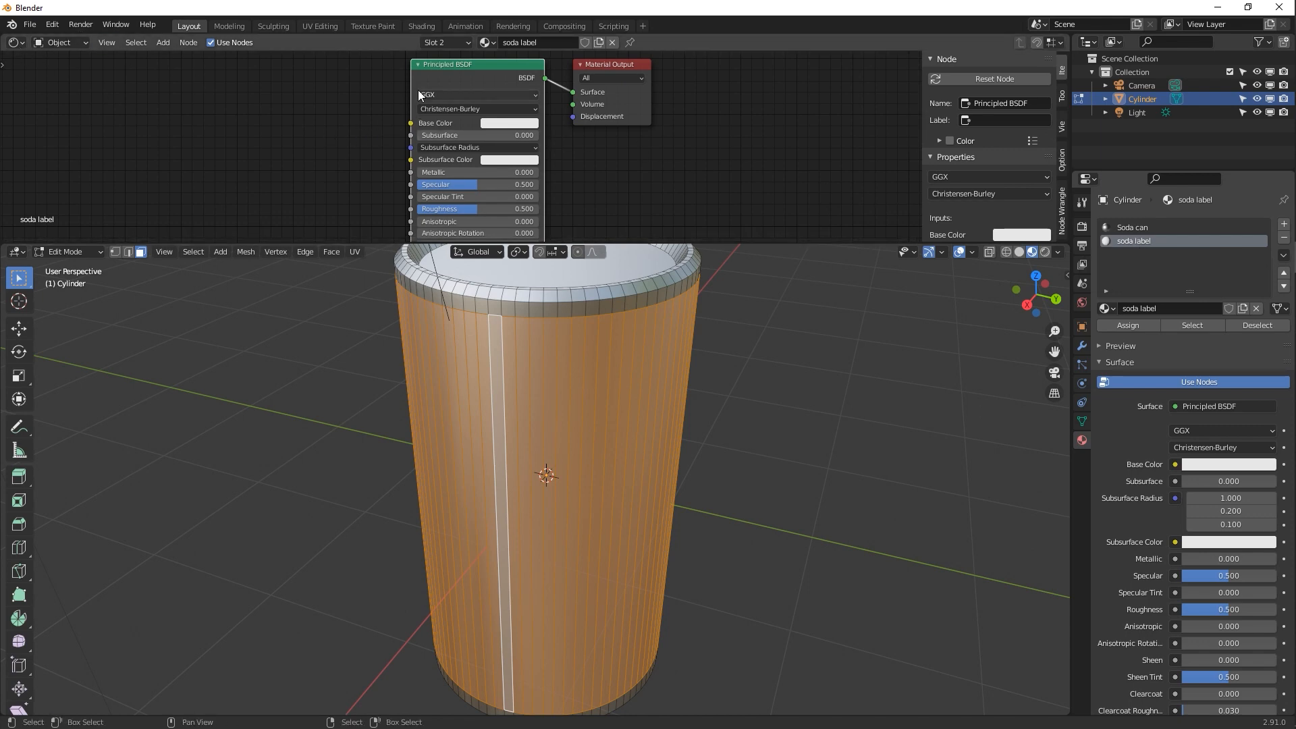
{"action": "key", "text": "shift+a"}
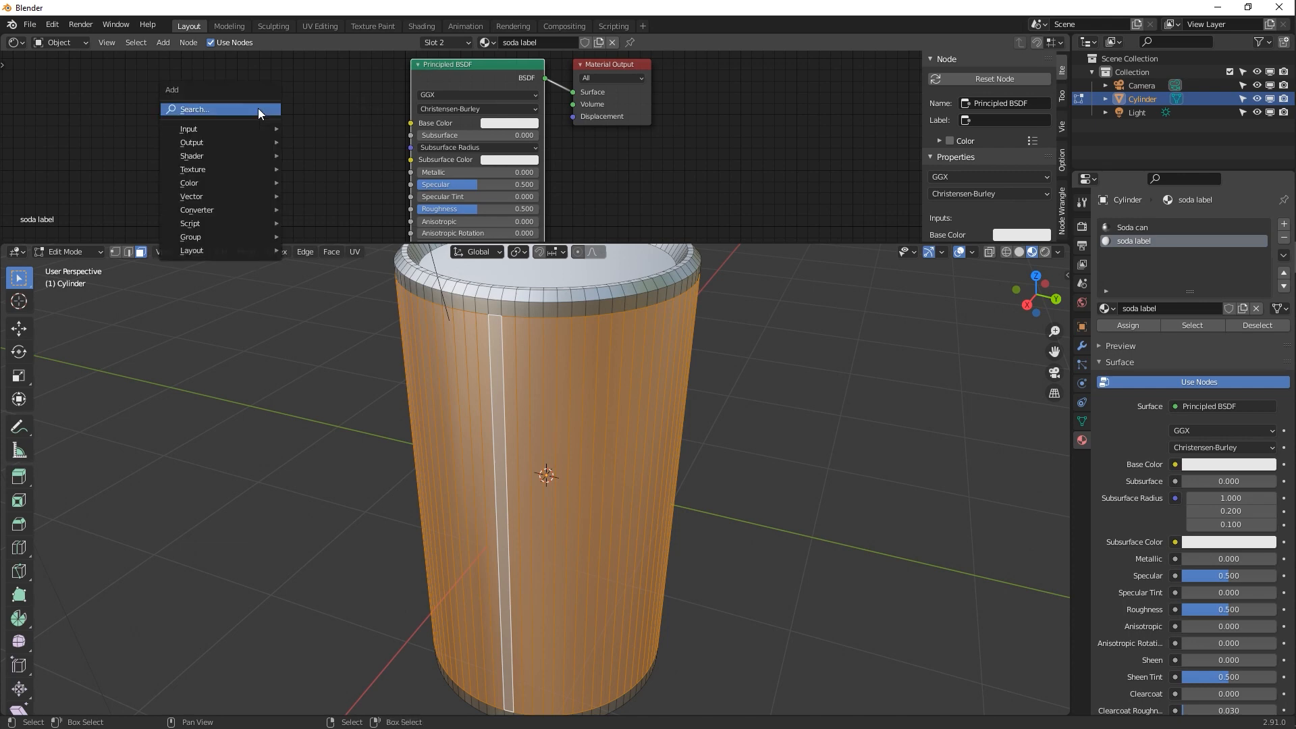
{"action": "left_click", "coordinate": [259, 109]}
{"action": "type", "text": "im"}
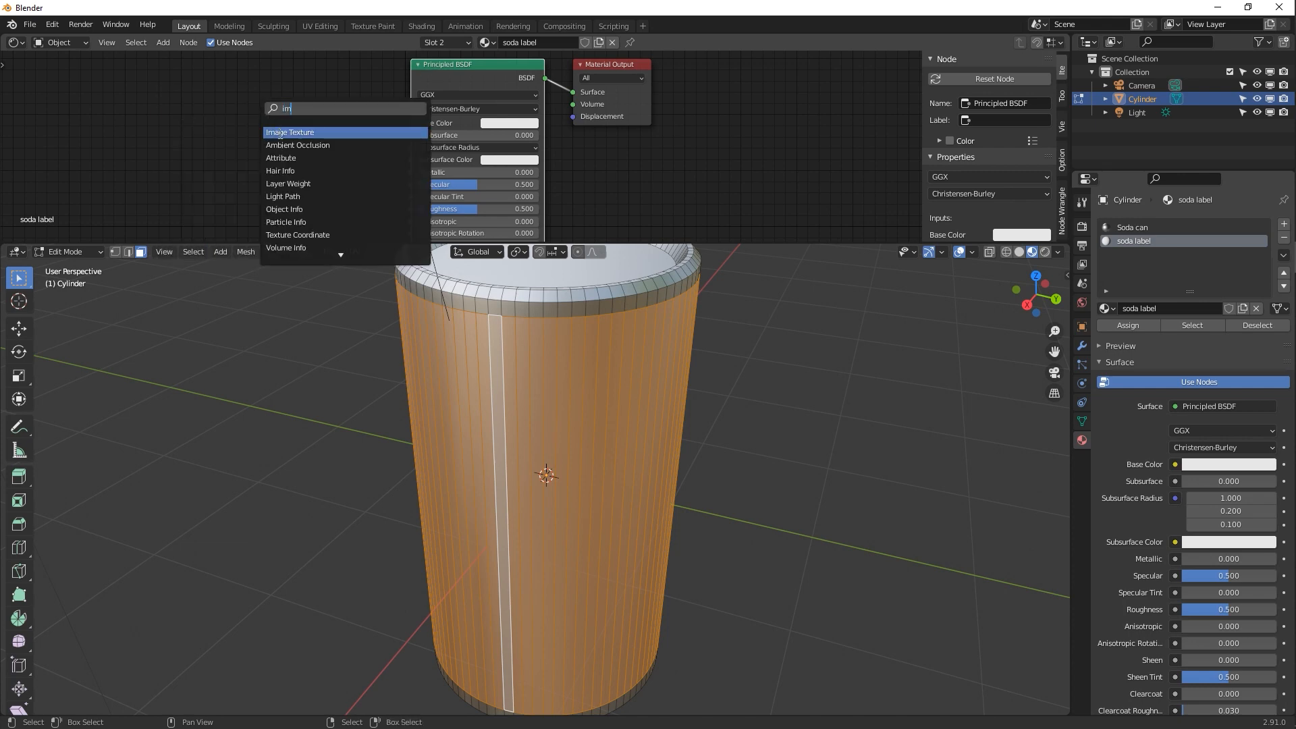
{"action": "left_click", "coordinate": [332, 138]}
{"action": "left_click", "coordinate": [274, 121]}
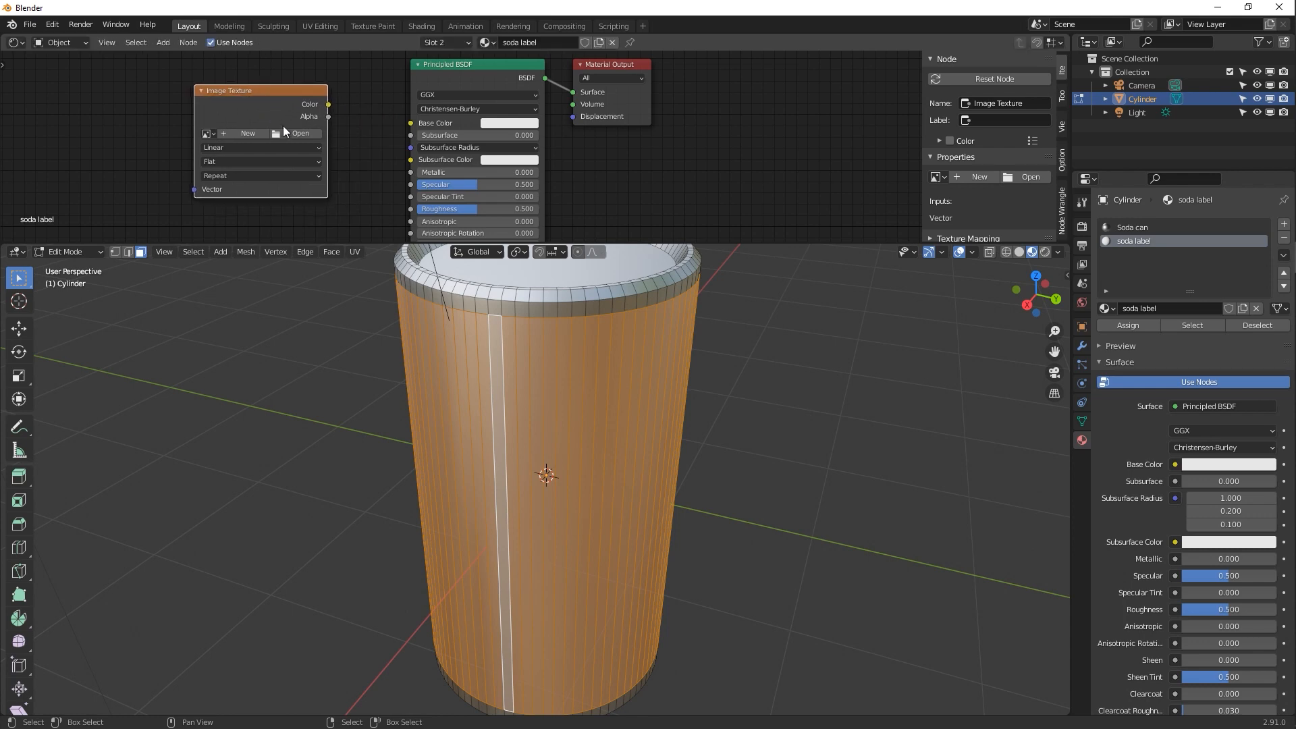
Load Sprite_175L_01.jpg from Downloads into the Image Texture node and connect its Color output to the Principled BSDF's Base Color
{"action": "left_click", "coordinate": [300, 139]}
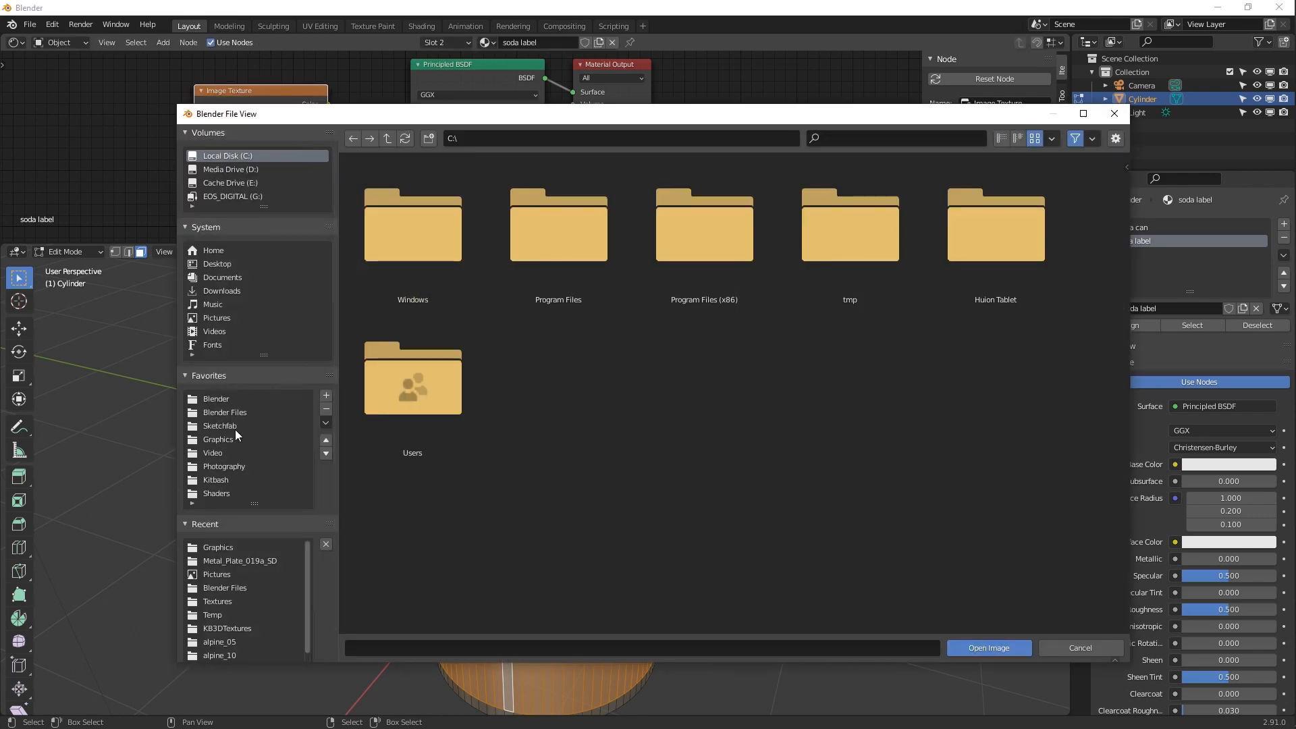
{"action": "left_click", "coordinate": [241, 290]}
{"action": "left_click", "coordinate": [407, 376]}
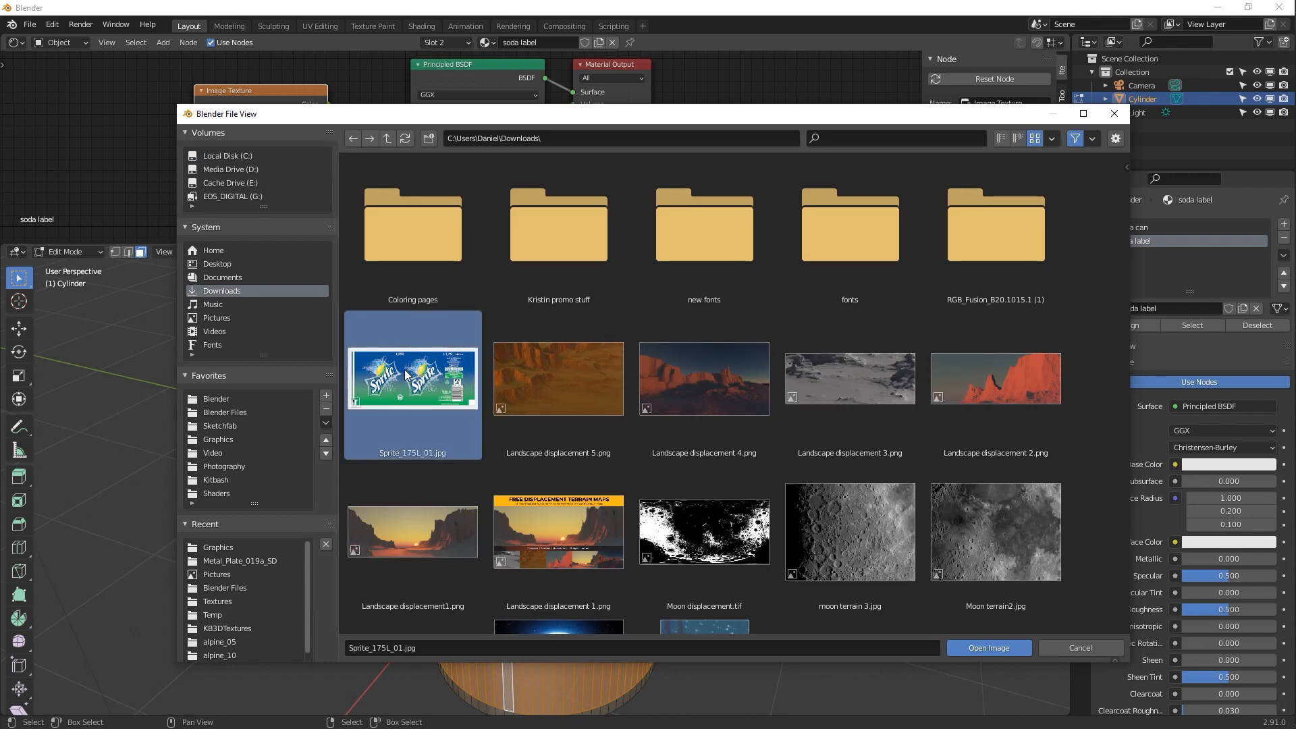
{"action": "left_click", "coordinate": [988, 648]}
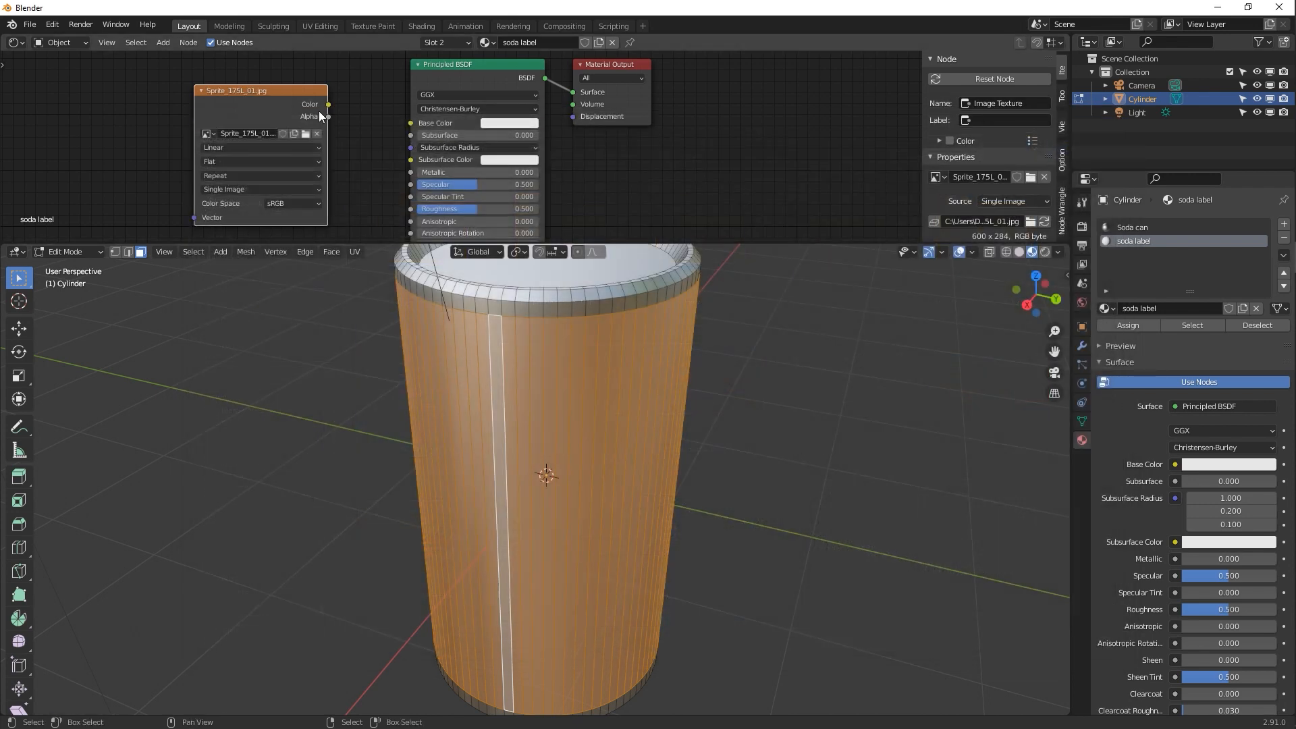
{"action": "left_click_drag", "start_coordinate": [328, 104], "coordinate": [410, 123]}
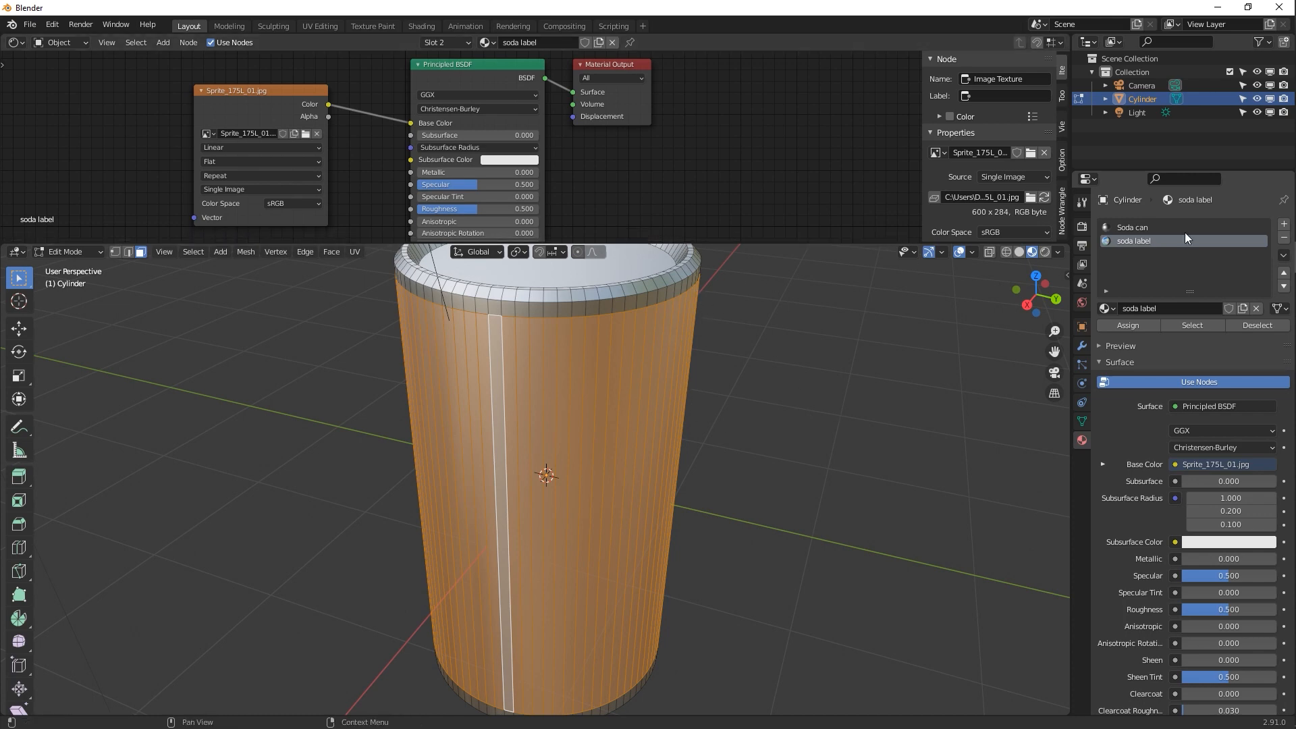
Assign the soda label material to the selected ring of side faces on the can
{"action": "left_click", "coordinate": [1167, 230]}
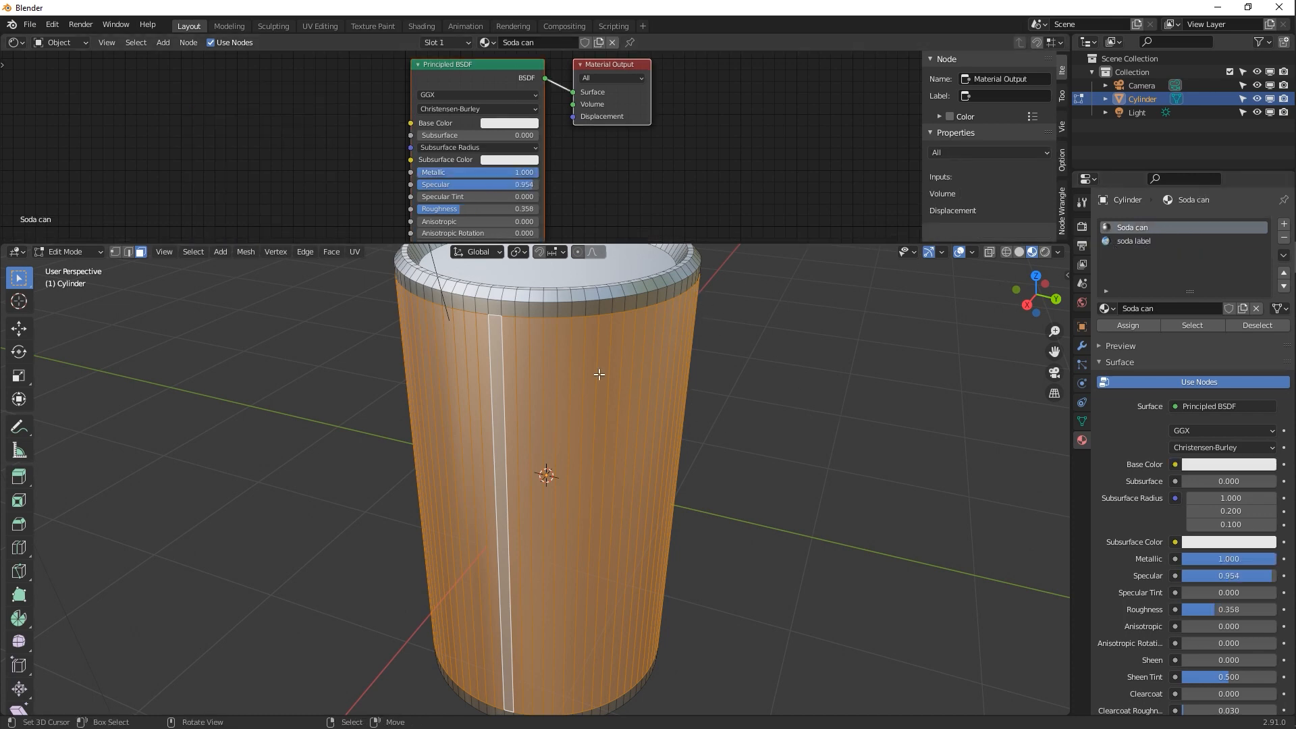
{"action": "left_click", "coordinate": [1164, 241]}
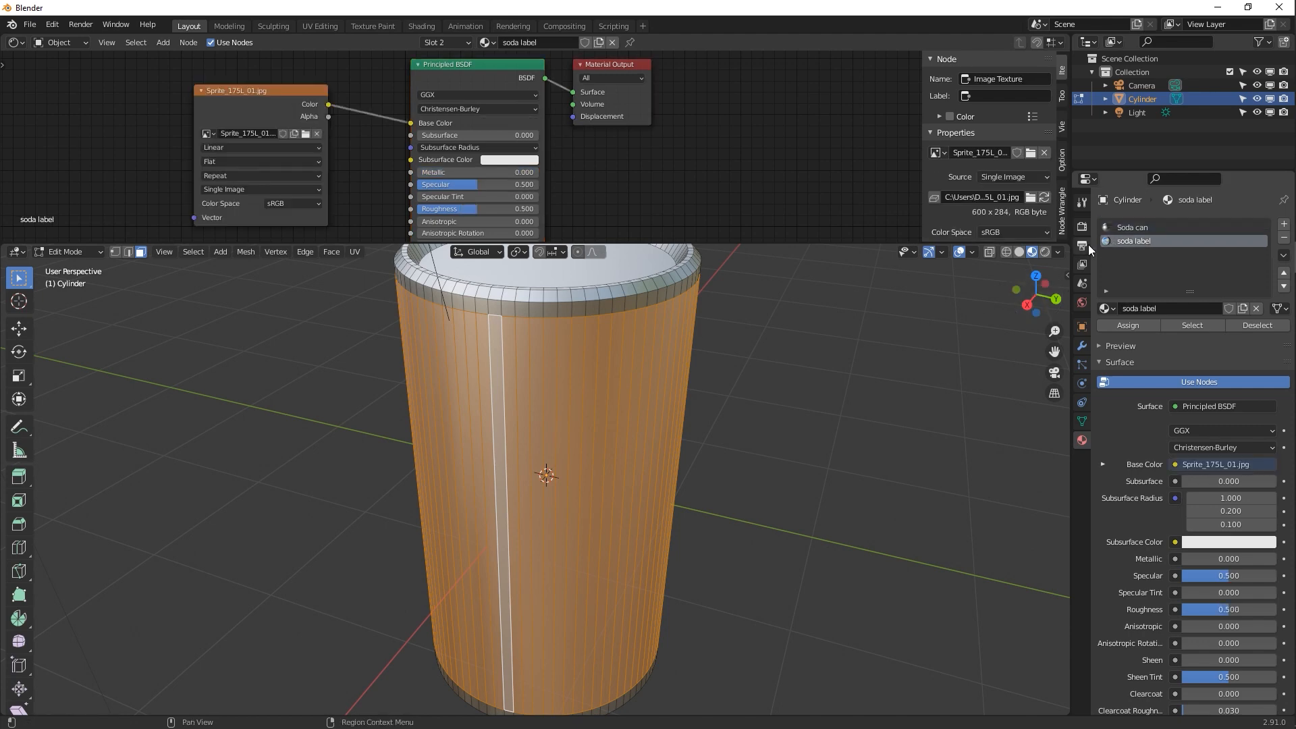
{"action": "left_click", "coordinate": [1123, 326]}
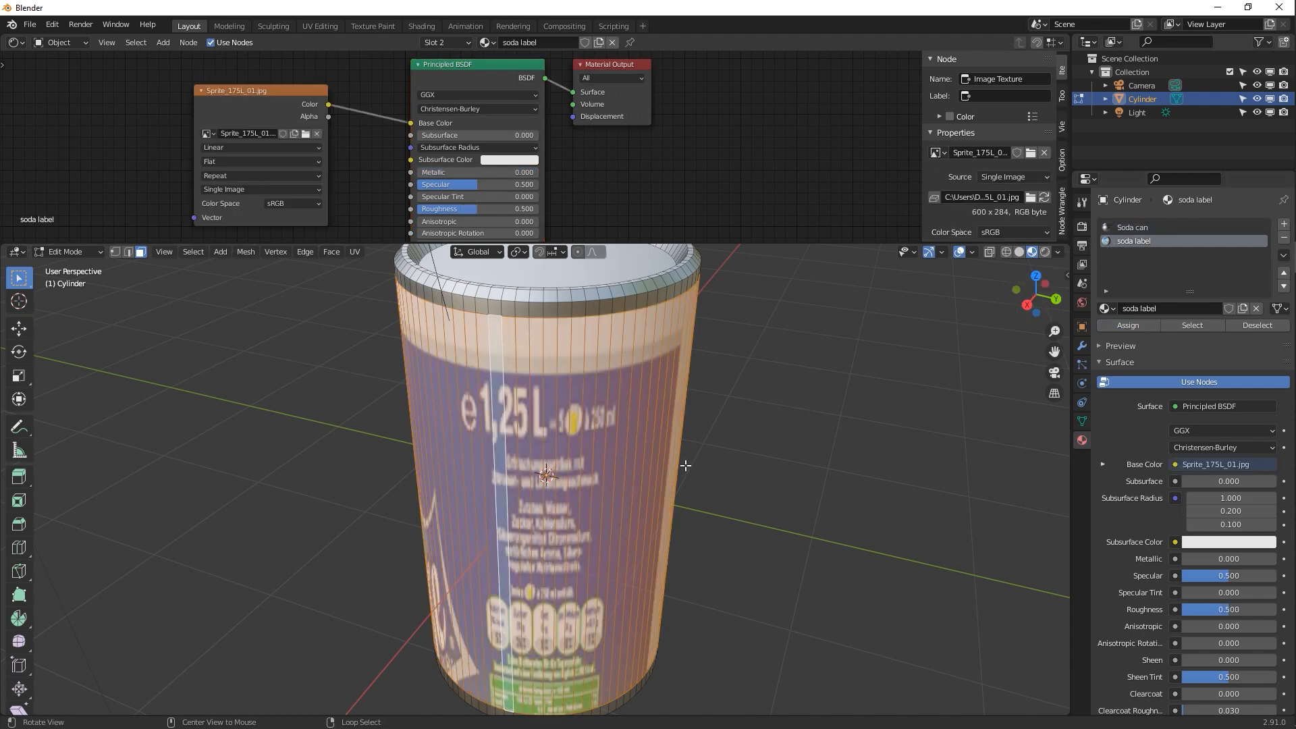
{"action": "middle_click_drag", "start_coordinate": [686, 463], "coordinate": [901, 427]}
{"action": "scroll", "coordinate": [901, 427], "scroll_direction": "down", "scroll_amount": 2}
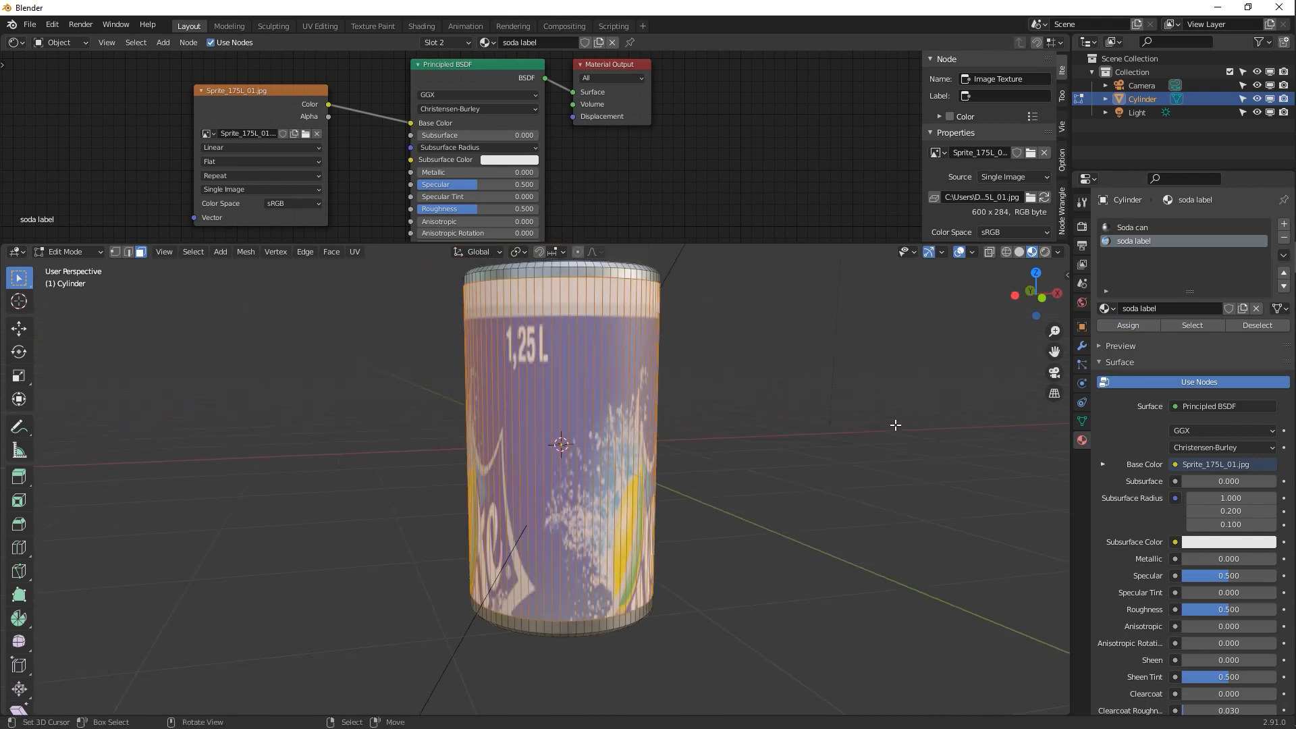
{"action": "scroll", "coordinate": [693, 258], "scroll_direction": "down", "scroll_amount": 1}
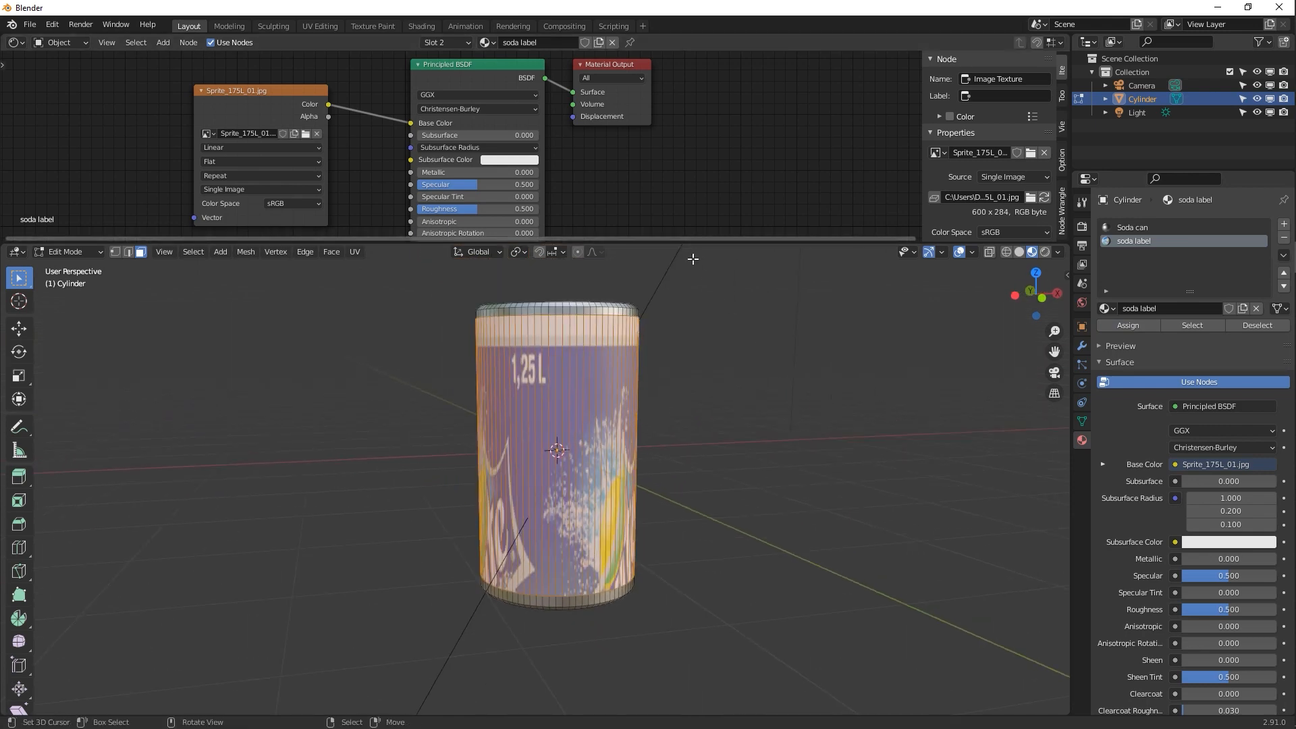
Enlarge the node editor area, change it to the UV Editor, and display Sprite_175L_01.jpg as its image
{"action": "left_click_drag", "start_coordinate": [830, 243], "coordinate": [829, 375]}
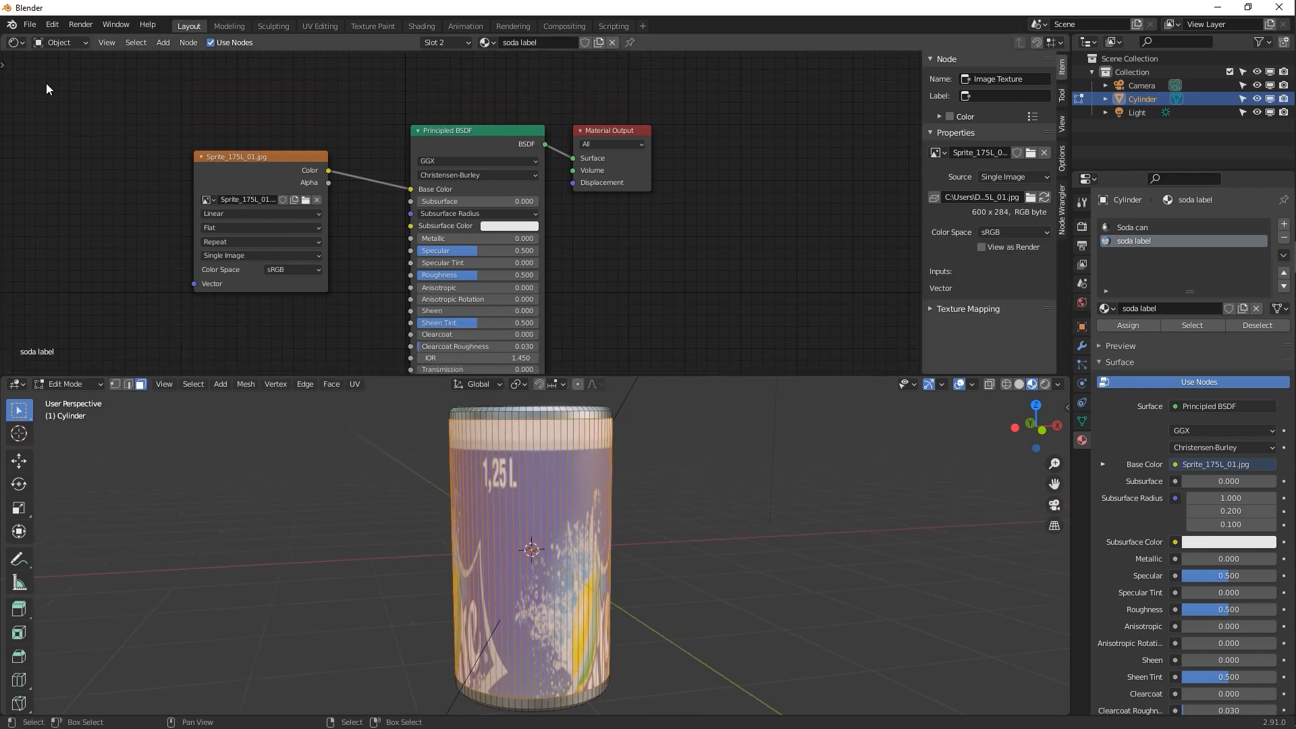
{"action": "left_click", "coordinate": [16, 43]}
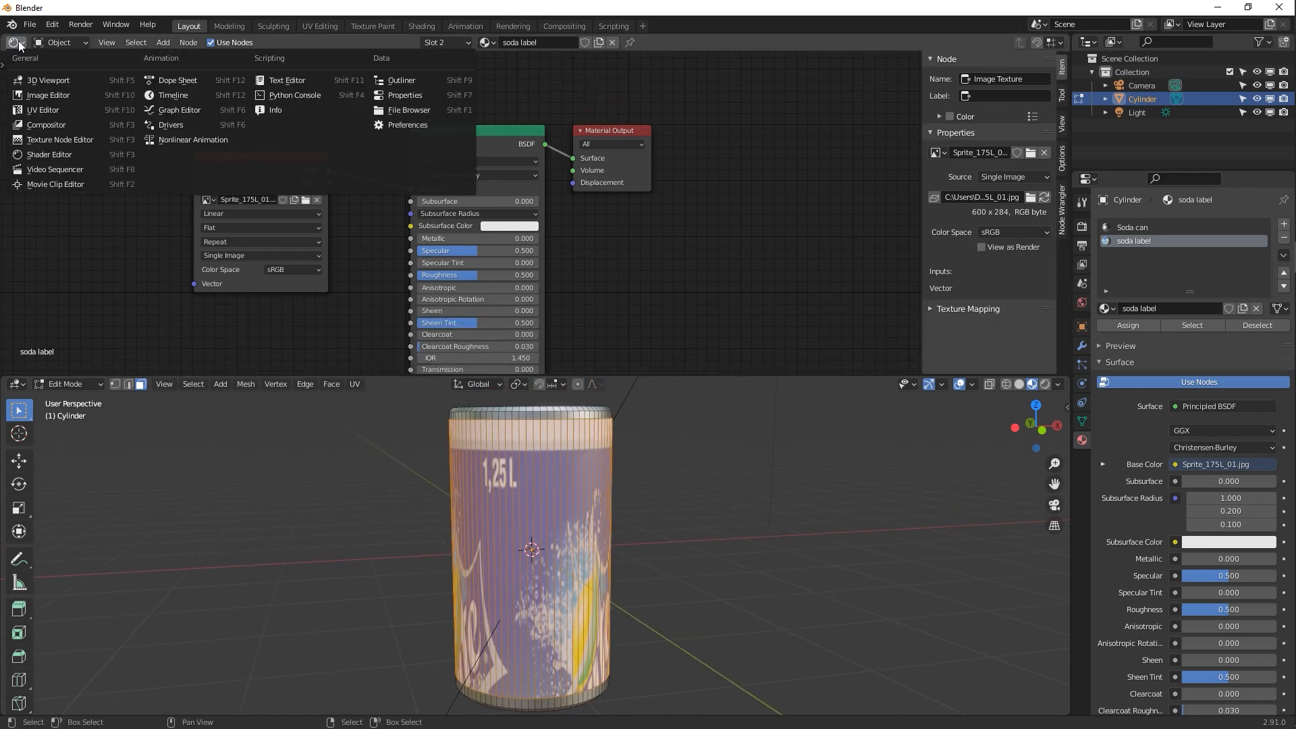
{"action": "left_click", "coordinate": [78, 110]}
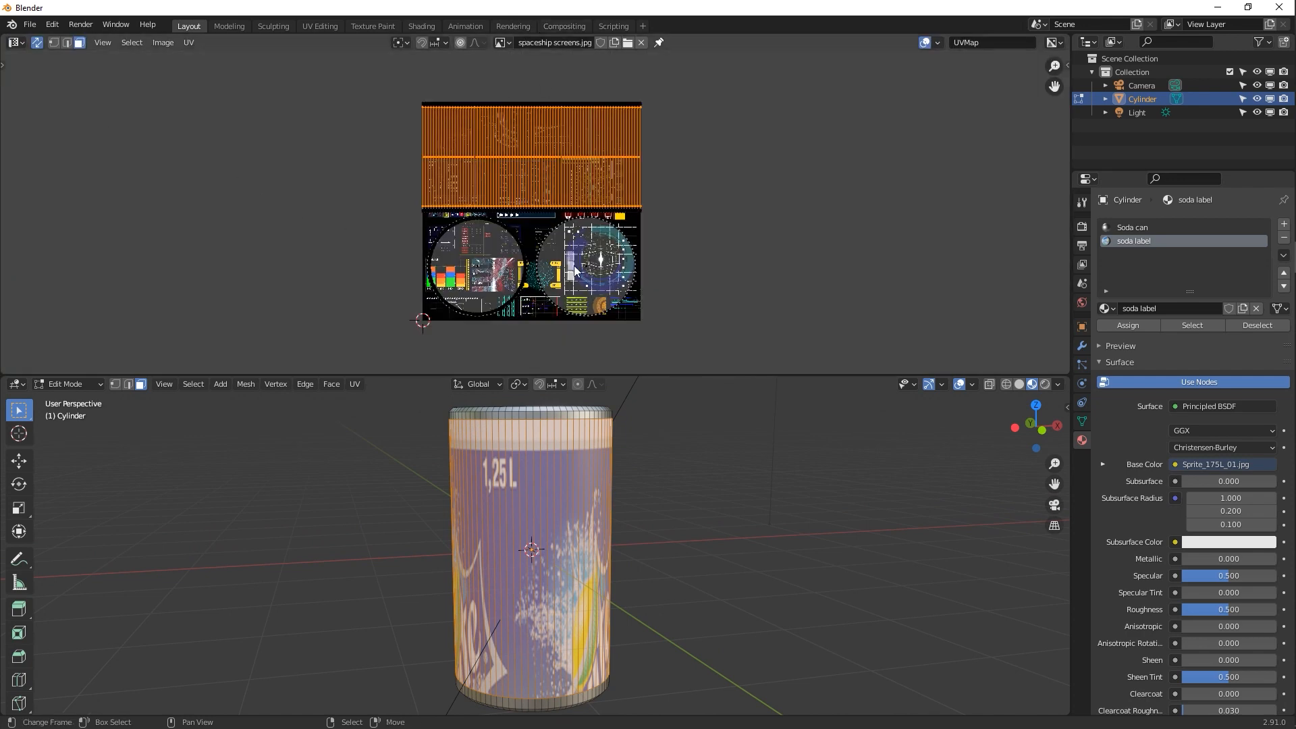
{"action": "left_click", "coordinate": [504, 43]}
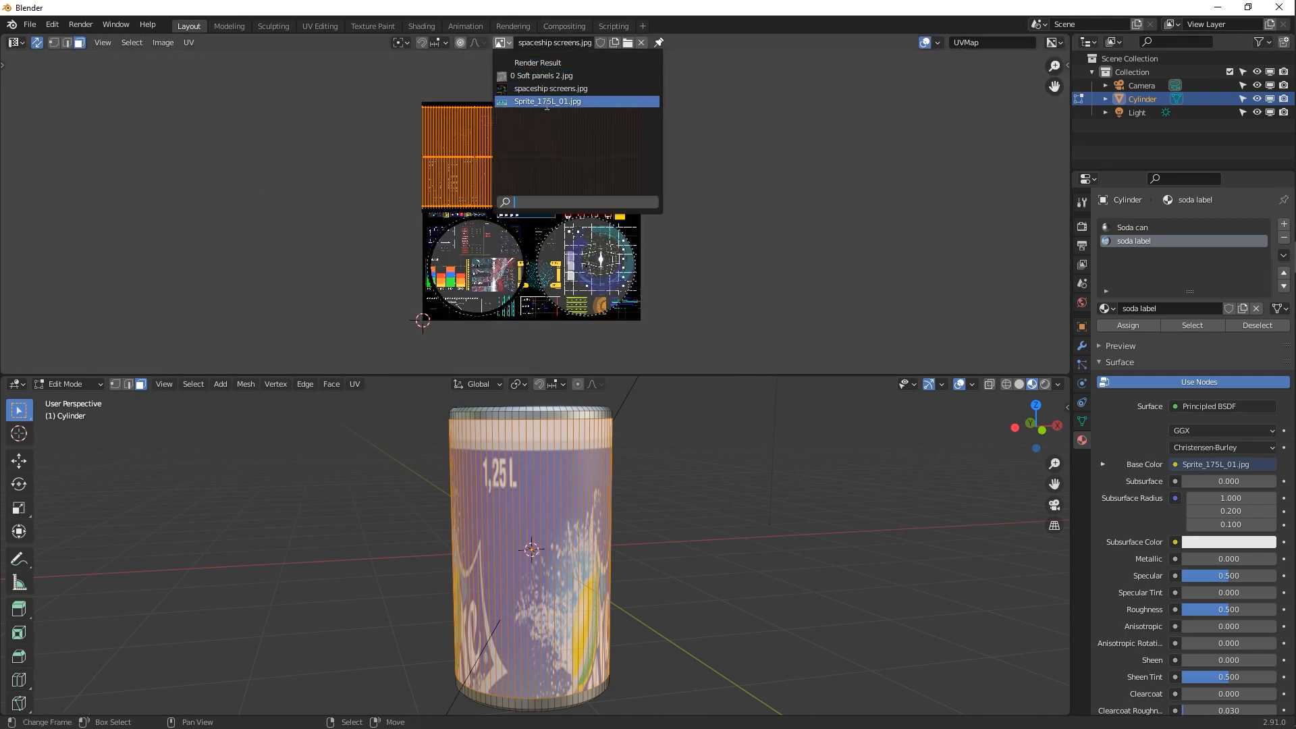
{"action": "left_click", "coordinate": [547, 105]}
{"action": "scroll", "coordinate": [576, 198], "scroll_direction": "up", "scroll_amount": 12}
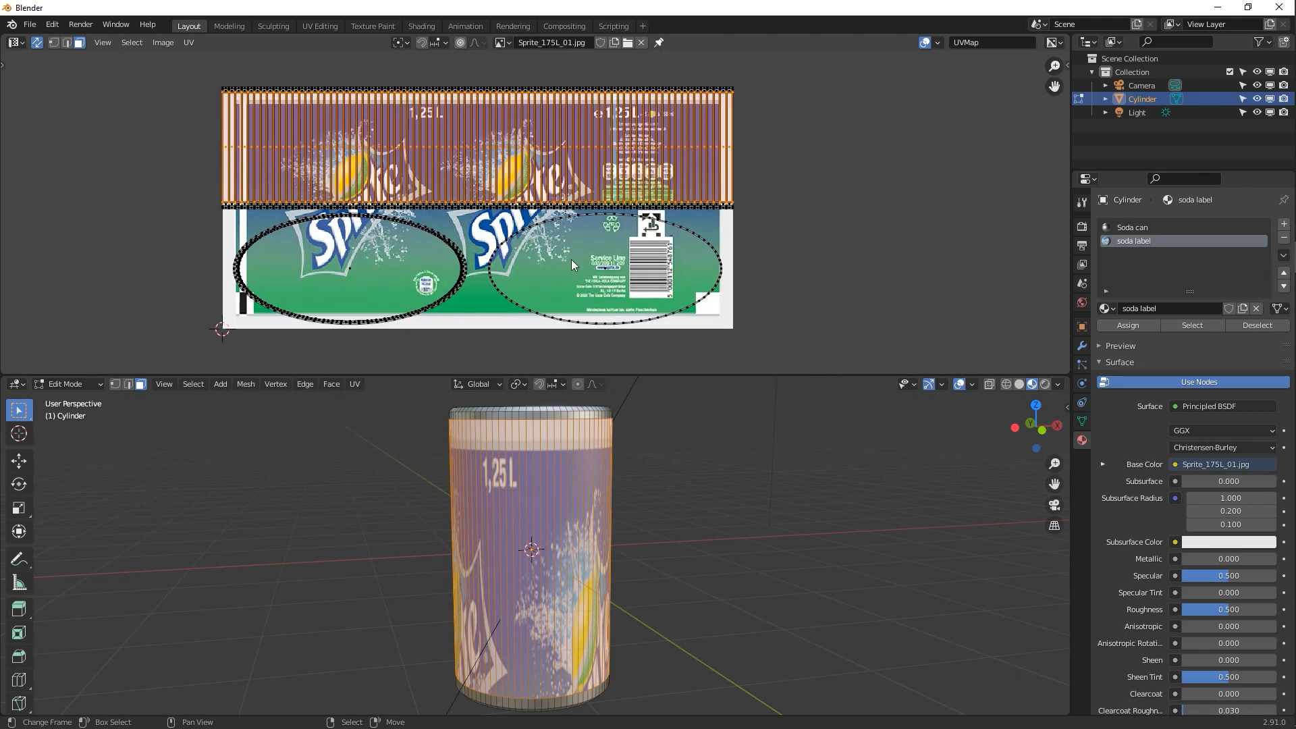
{"action": "middle_click_drag", "start_coordinate": [533, 489], "coordinate": [531, 512]}
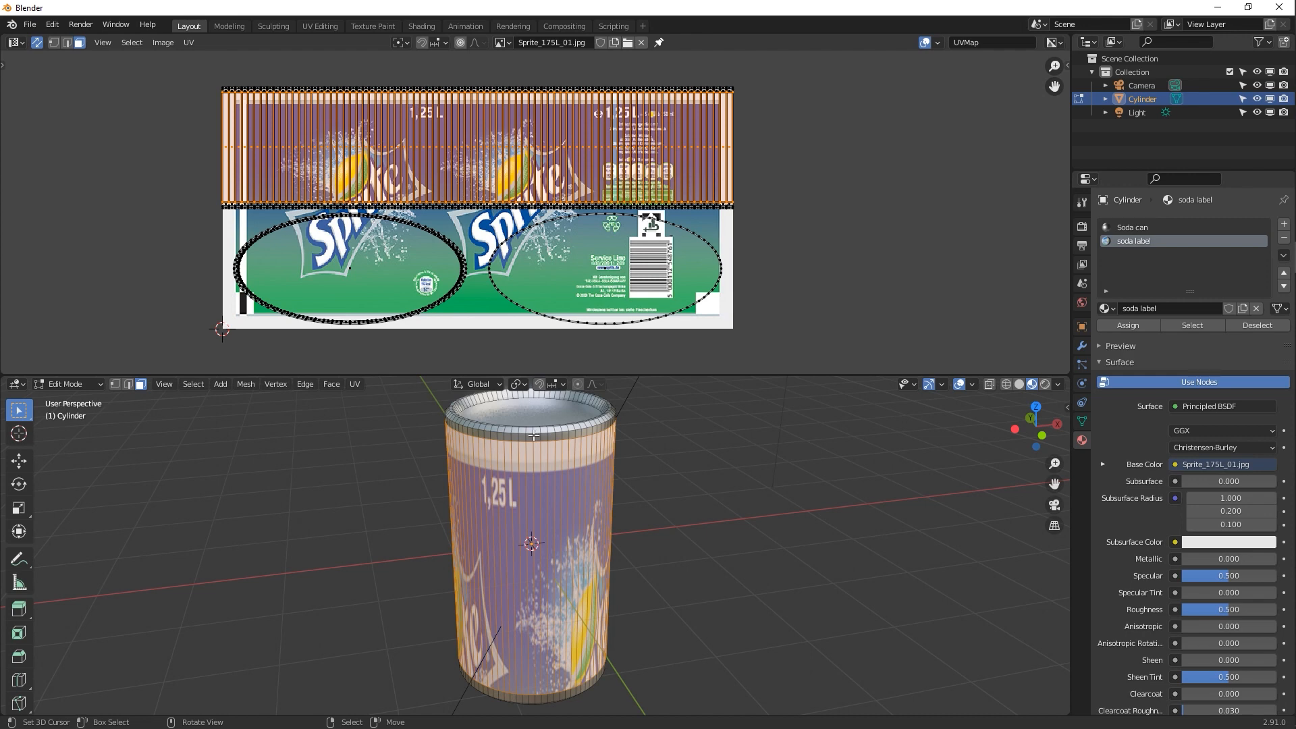
{"action": "mouse_move", "coordinate": [533, 436]}
{"action": "middle_mouse_down"}
{"action": "mouse_move", "coordinate": [517, 411]}
{"action": "mouse_move", "coordinate": [537, 439]}
{"action": "middle_mouse_up"}
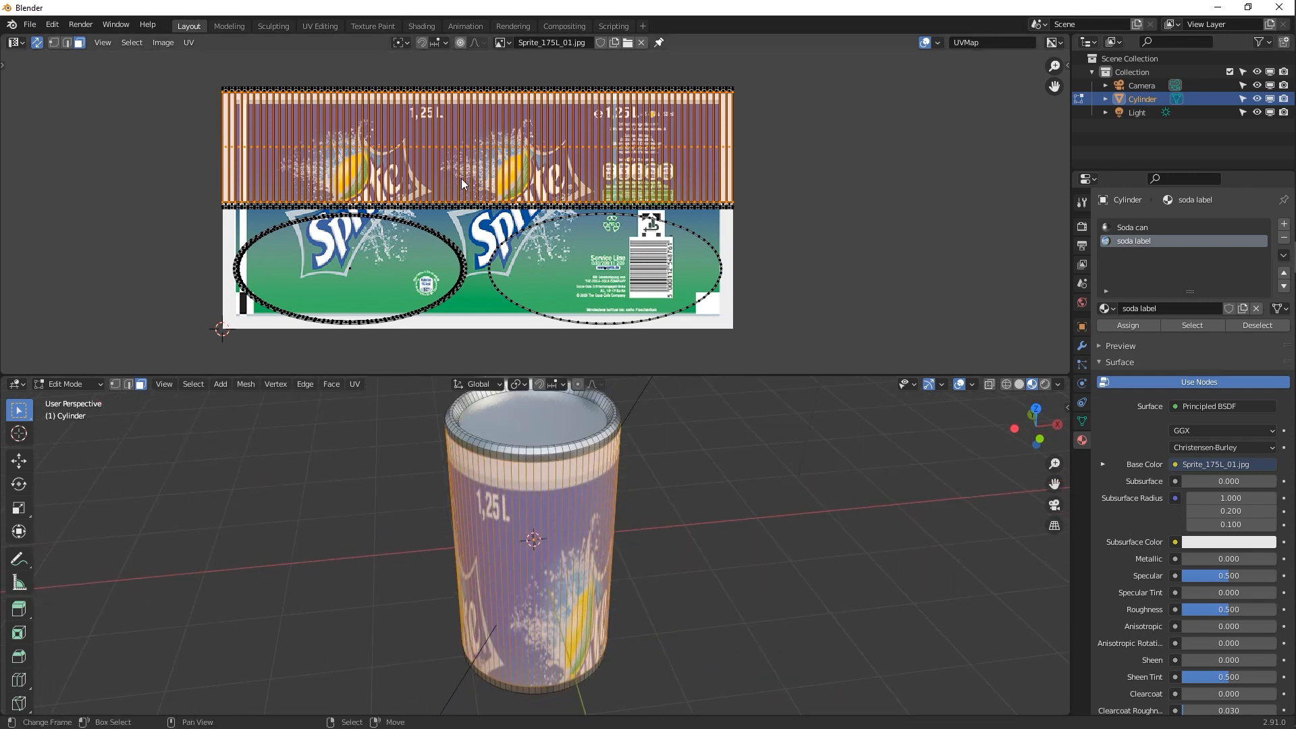
Disable UV sync selection and move all the label faces' UVs down about 0.27 along Y to the middle of the image
{"action": "left_click", "coordinate": [39, 45]}
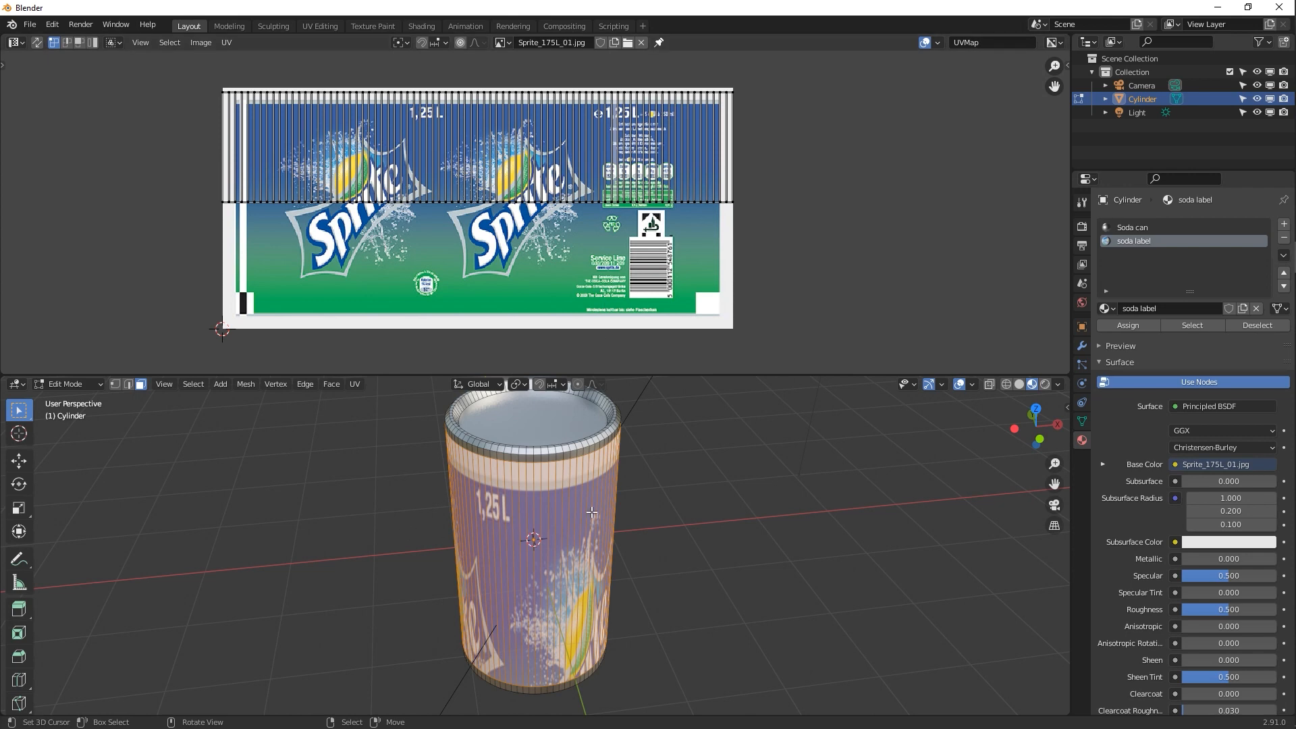
{"action": "key", "text": "a"}
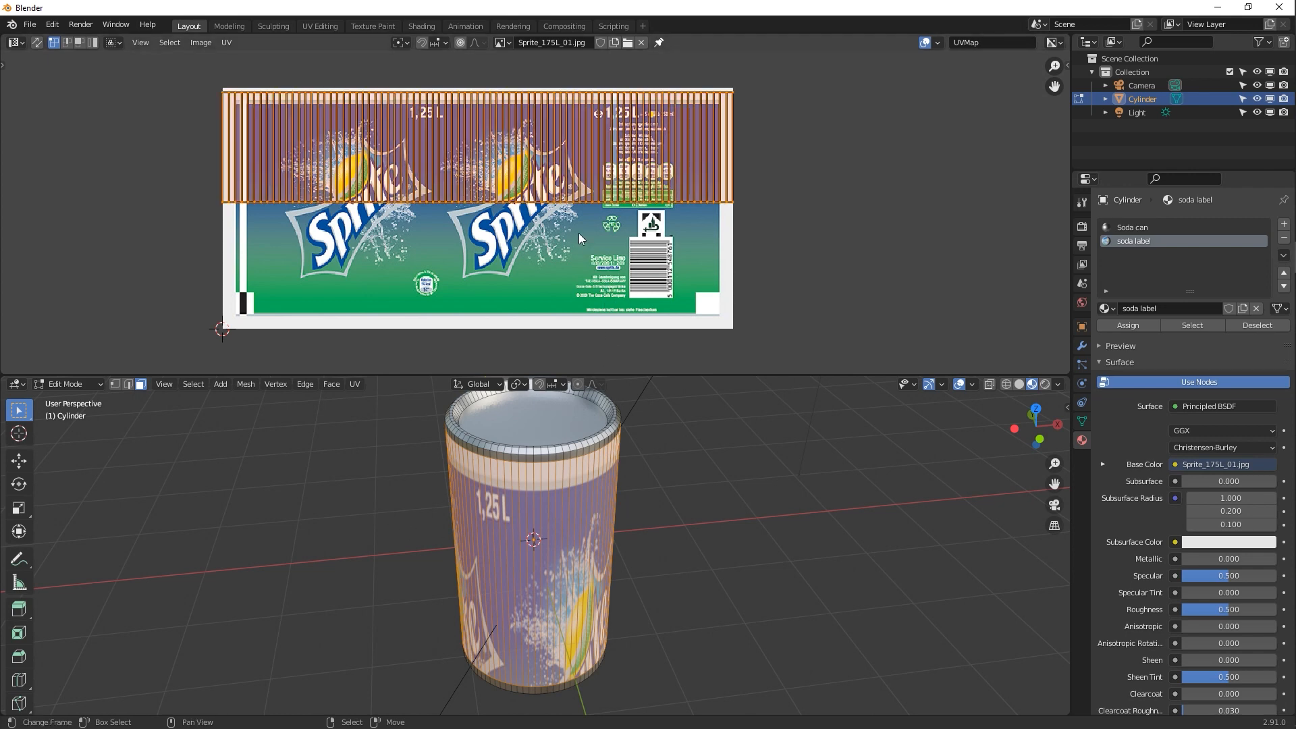
{"action": "key", "text": "g"}
{"action": "key", "text": "y"}
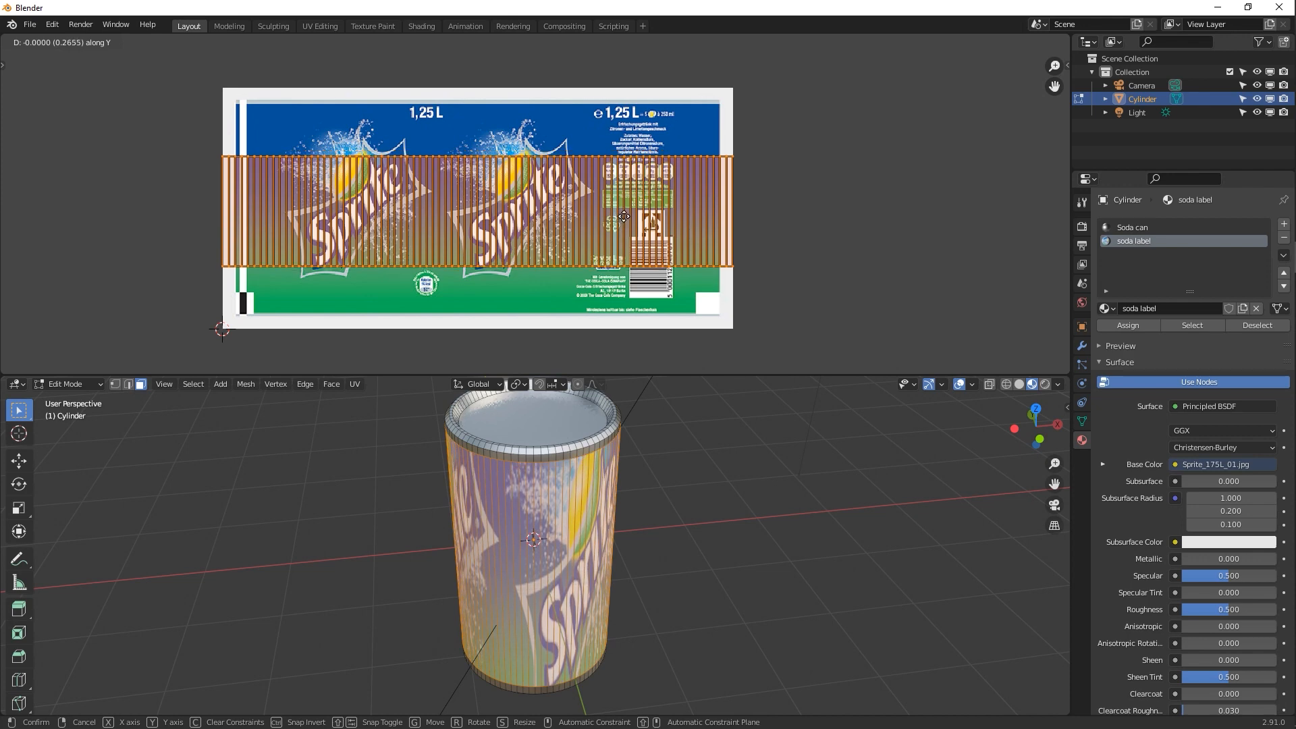
{"action": "left_click", "coordinate": [624, 222]}
Scale the label UVs along X to about 0.90 and shift them slightly right to fit within the Sprite artwork's width
{"action": "key", "text": "s"}
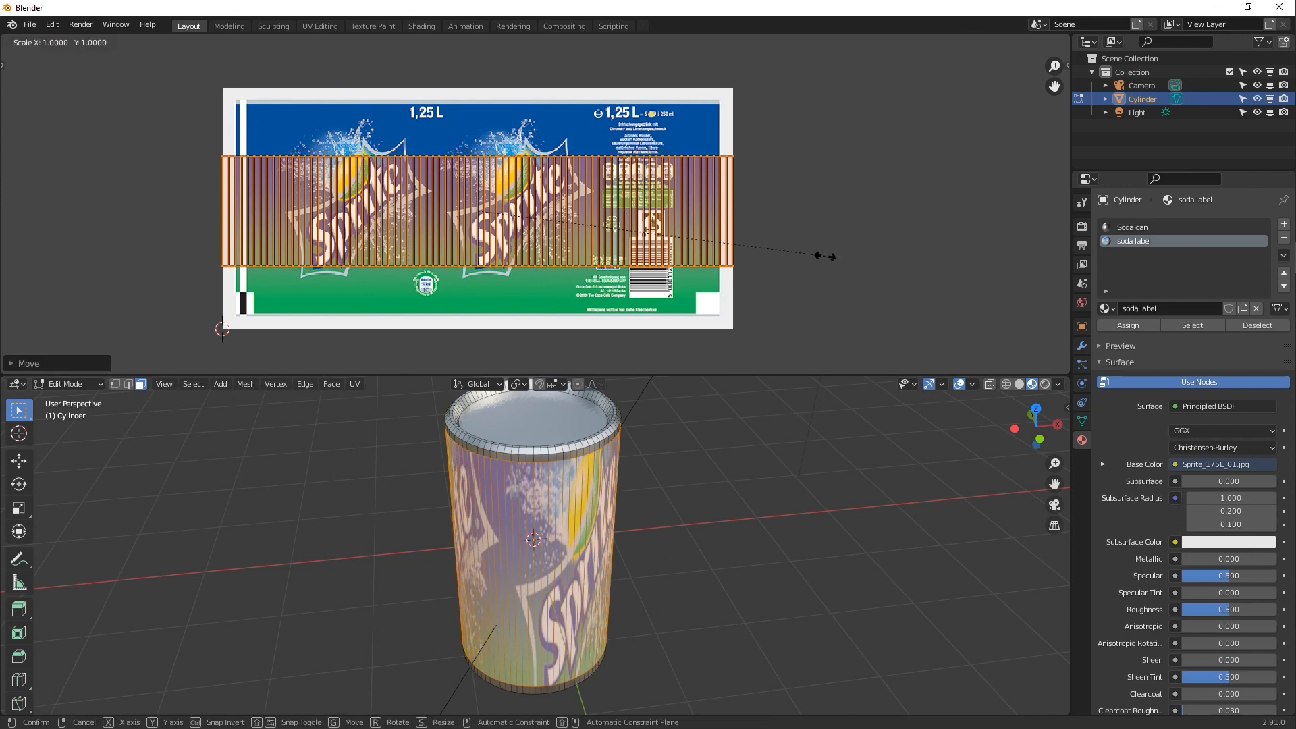
{"action": "key", "text": "x"}
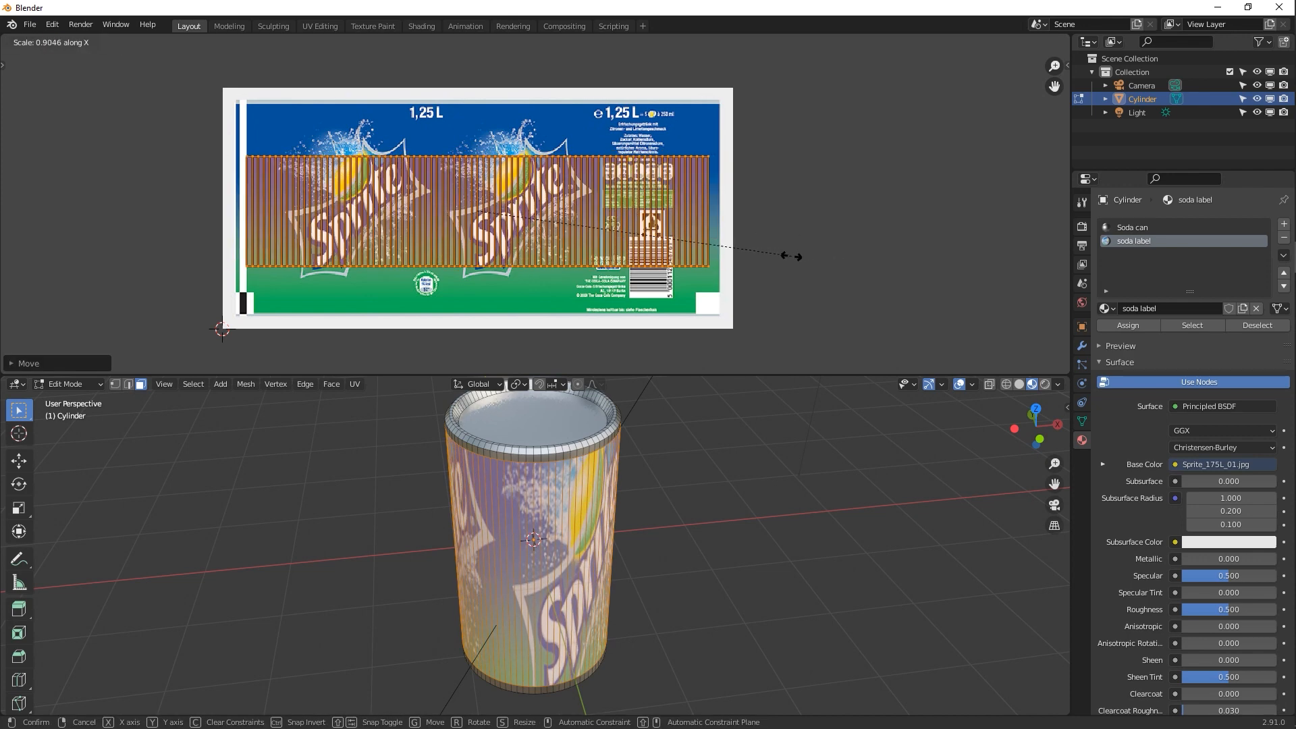
{"action": "left_click", "coordinate": [791, 260]}
{"action": "key", "text": "g"}
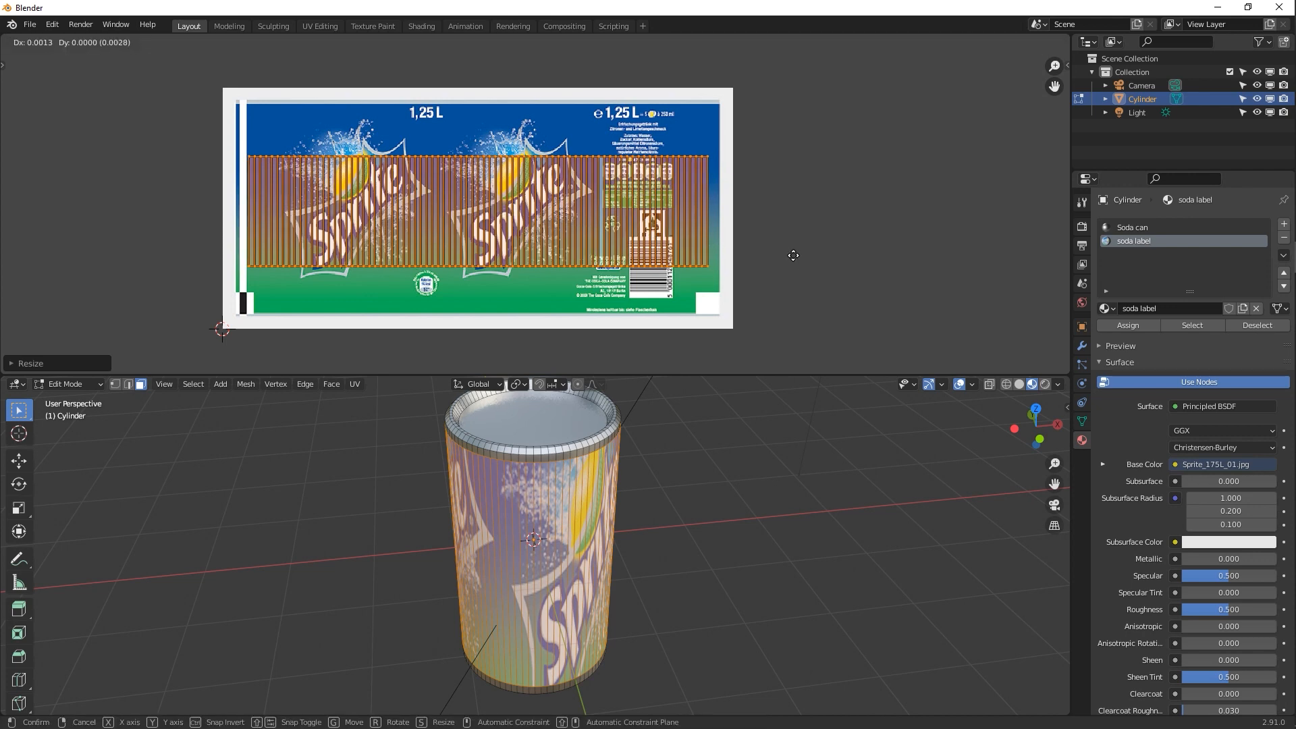
{"action": "left_click", "coordinate": [846, 254]}
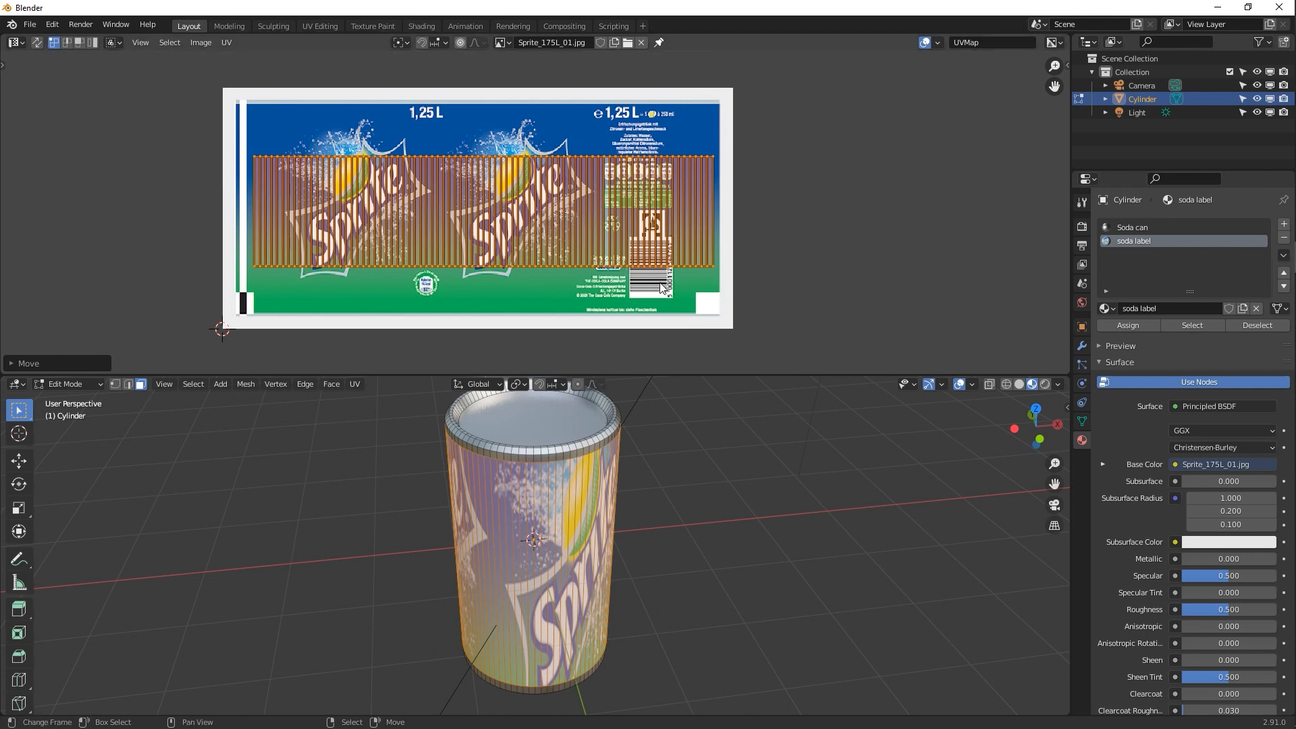
Scale the label UVs along Y by about 1.92 to cover the Sprite artwork's height, and return to Object Mode
{"action": "key", "text": "s"}
{"action": "key", "text": "y"}
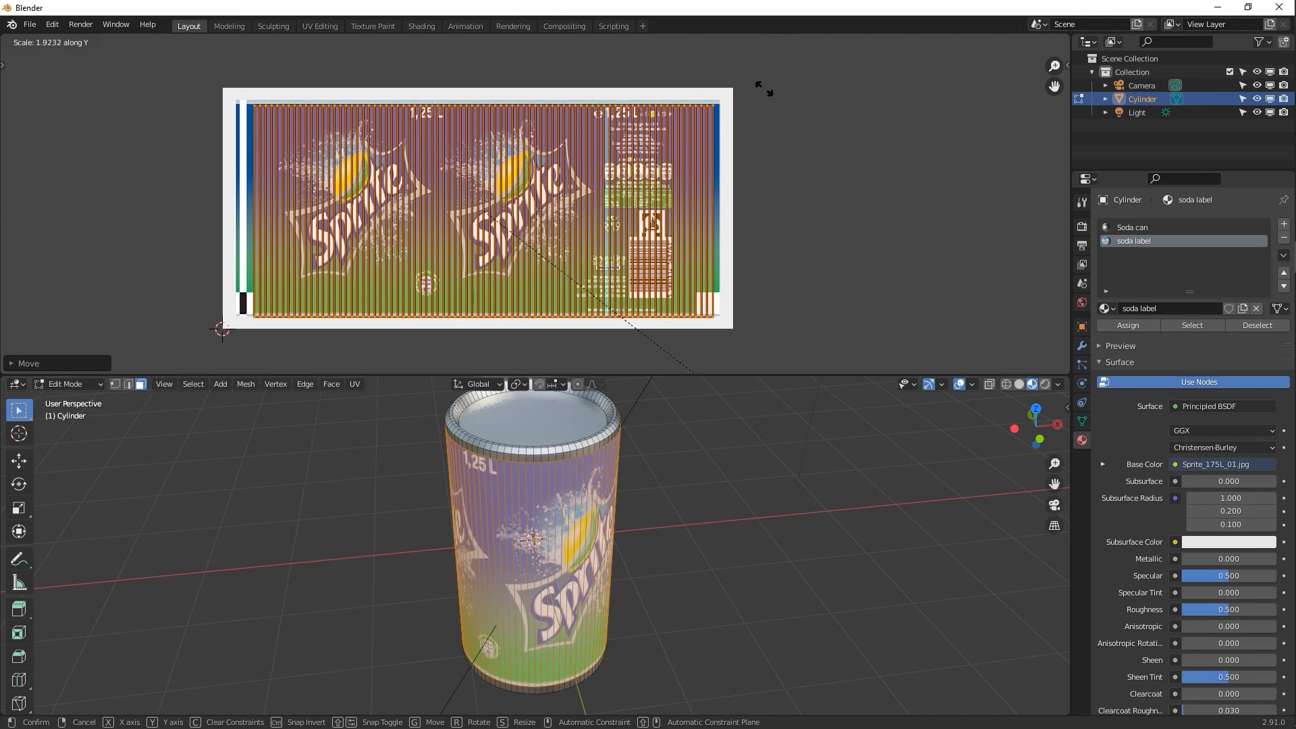
{"action": "left_click", "coordinate": [765, 92]}
{"action": "middle_click_drag", "start_coordinate": [686, 497], "coordinate": [574, 472]}
{"action": "key", "text": "Tab"}
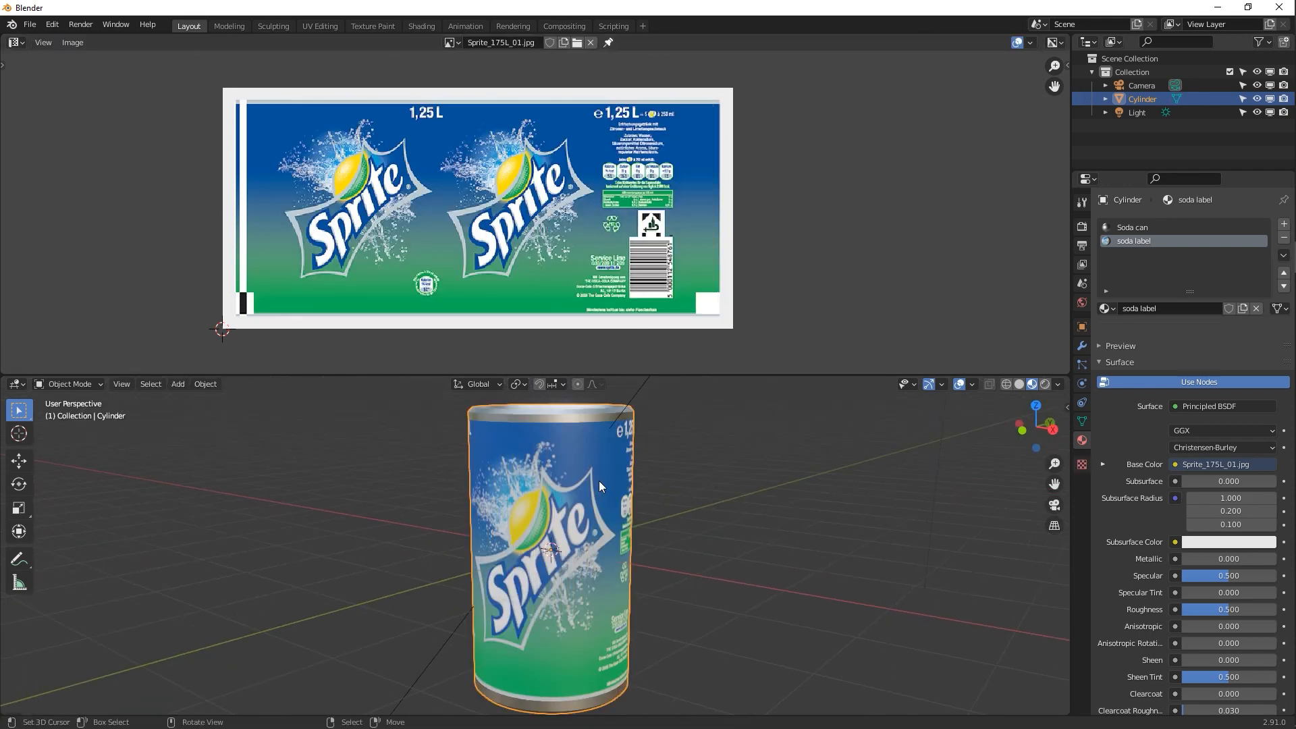
Inspect the labelled can from several angles in Object and Edit Mode, and compare its Soda can and soda label materials
{"action": "middle_click_drag", "start_coordinate": [540, 513], "coordinate": [628, 463]}
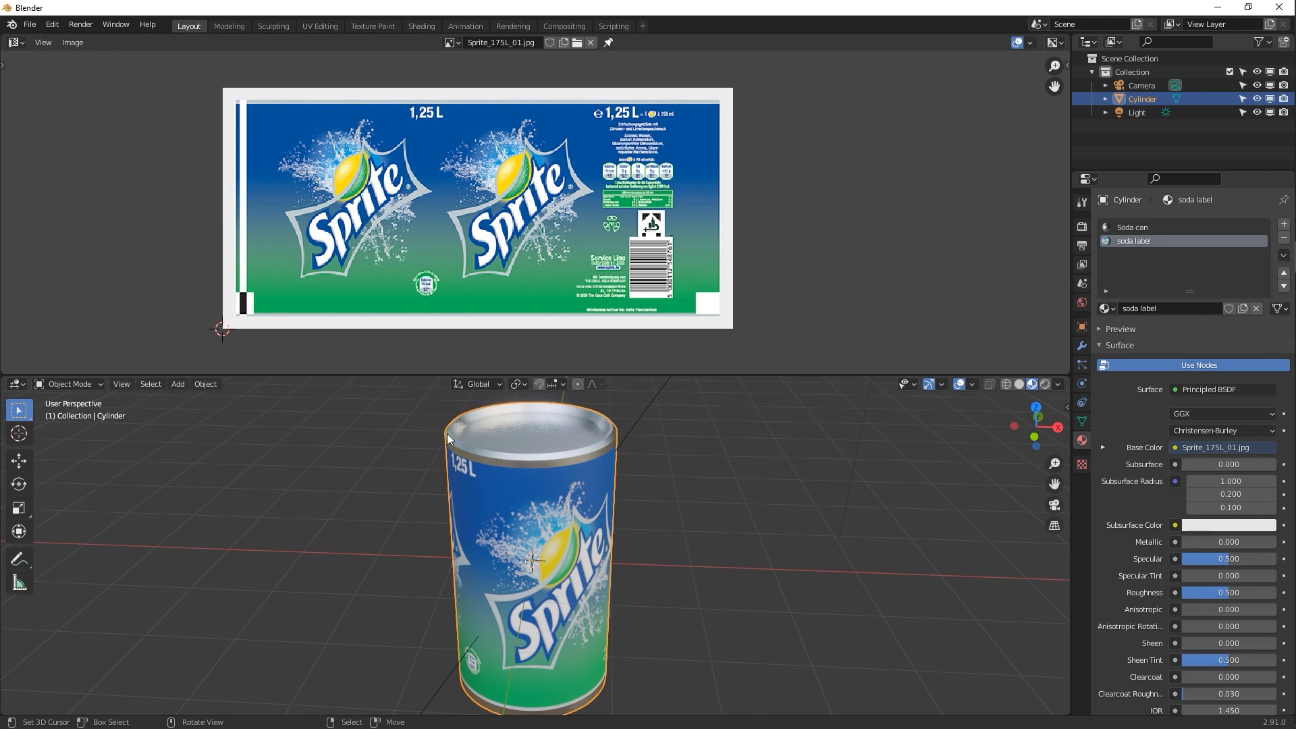
{"action": "key", "text": "Tab"}
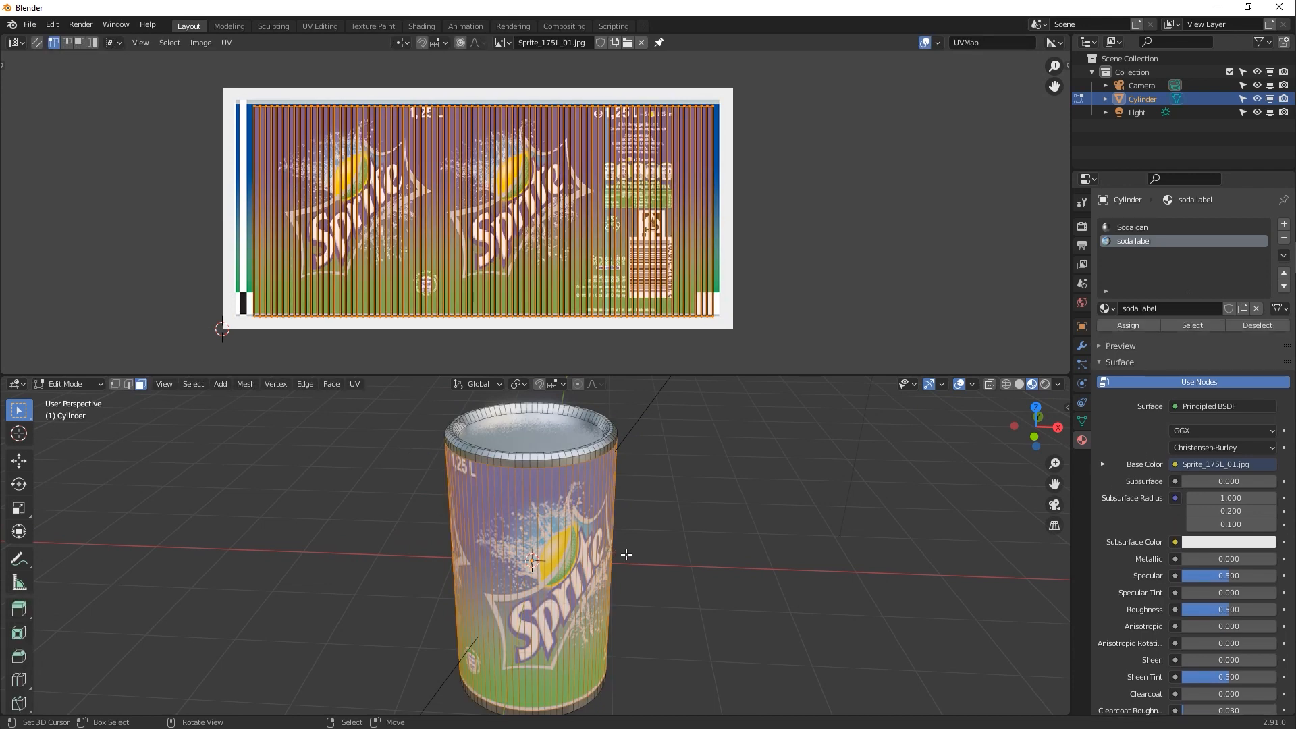
{"action": "middle_click_drag", "start_coordinate": [581, 518], "coordinate": [459, 465]}
{"action": "key", "text": "Tab"}
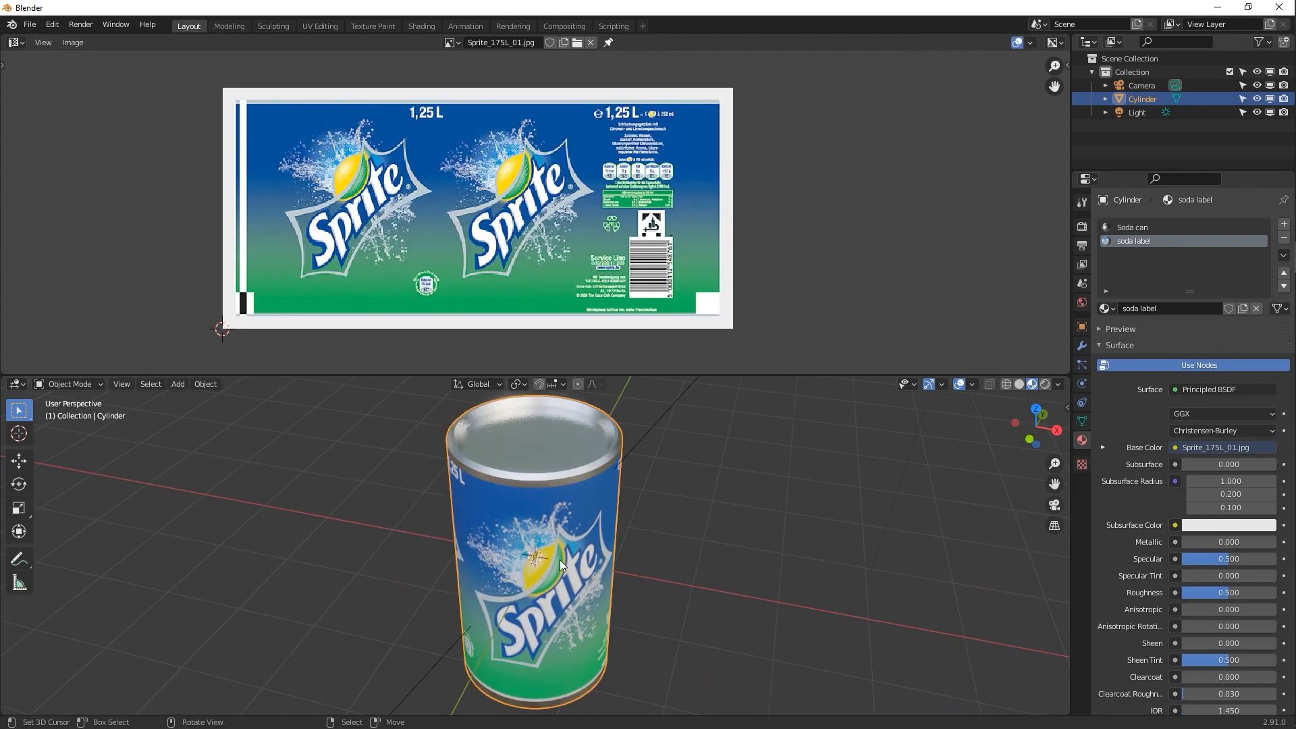
{"action": "left_click", "coordinate": [1121, 228]}
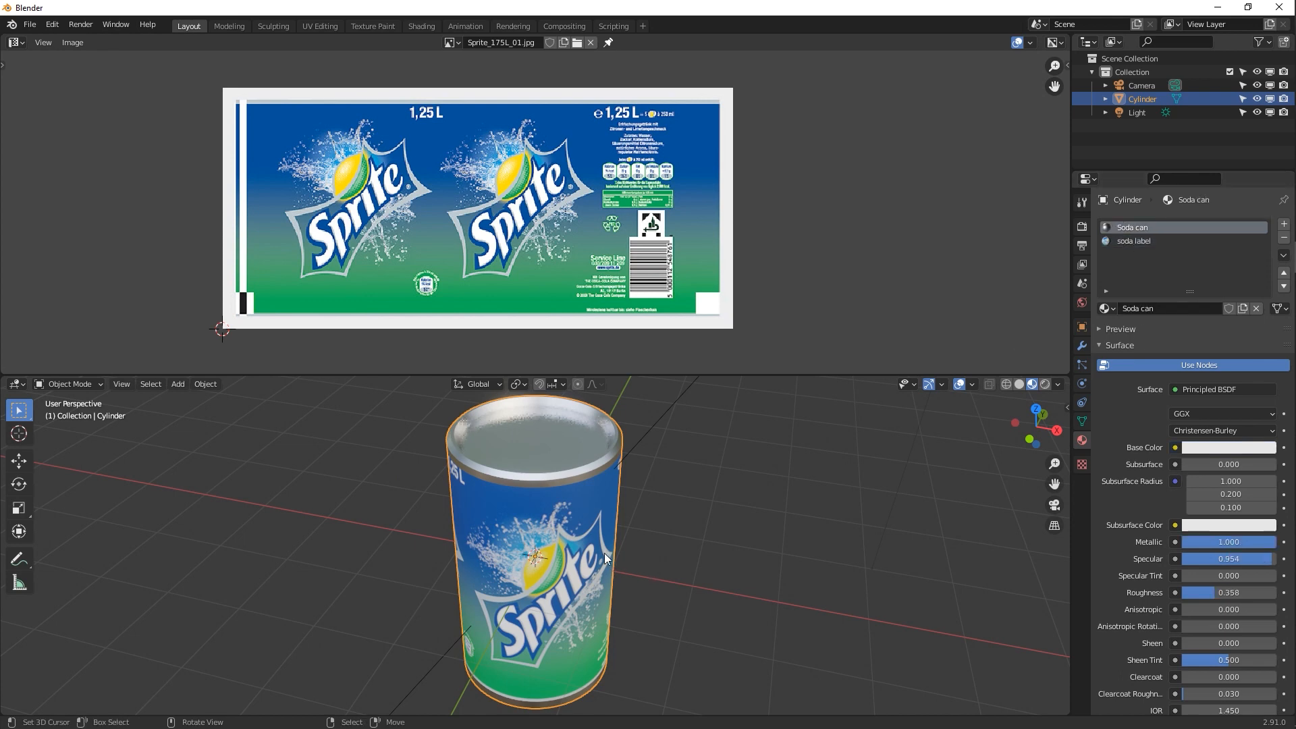
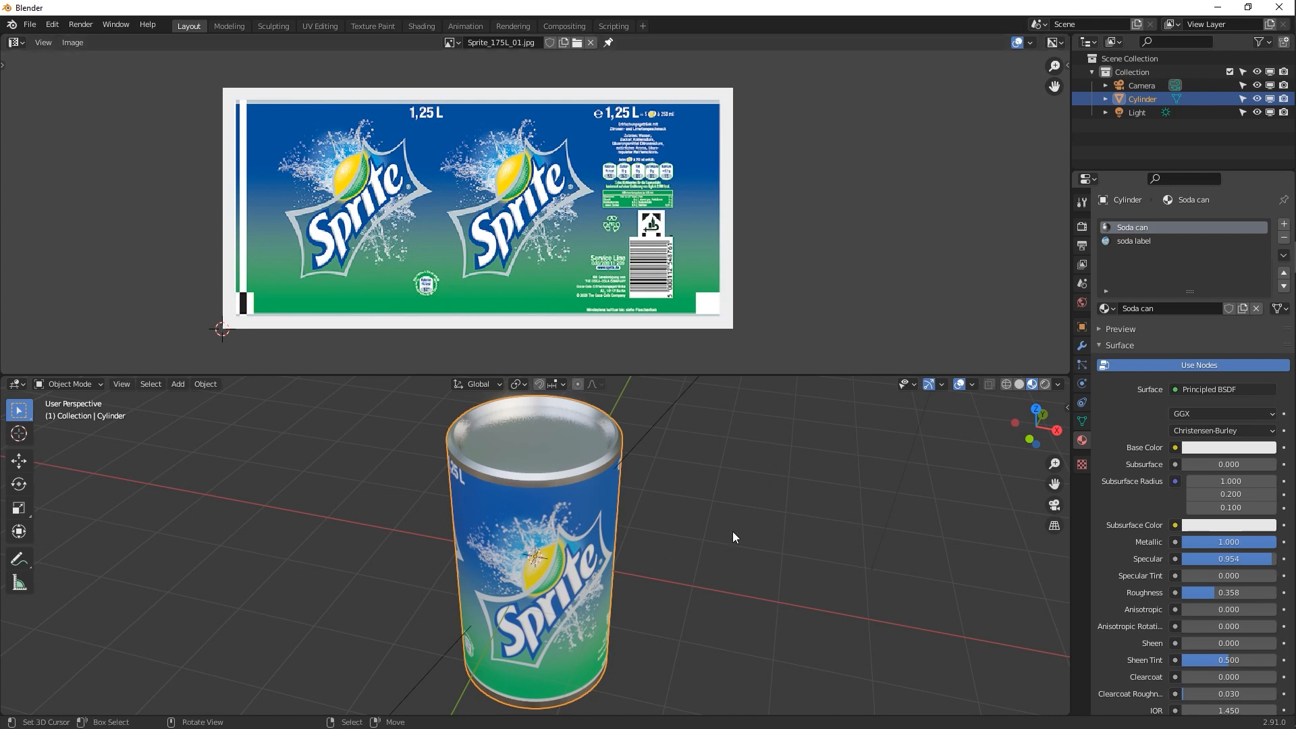
{"action": "left_click", "coordinate": [1121, 241]}
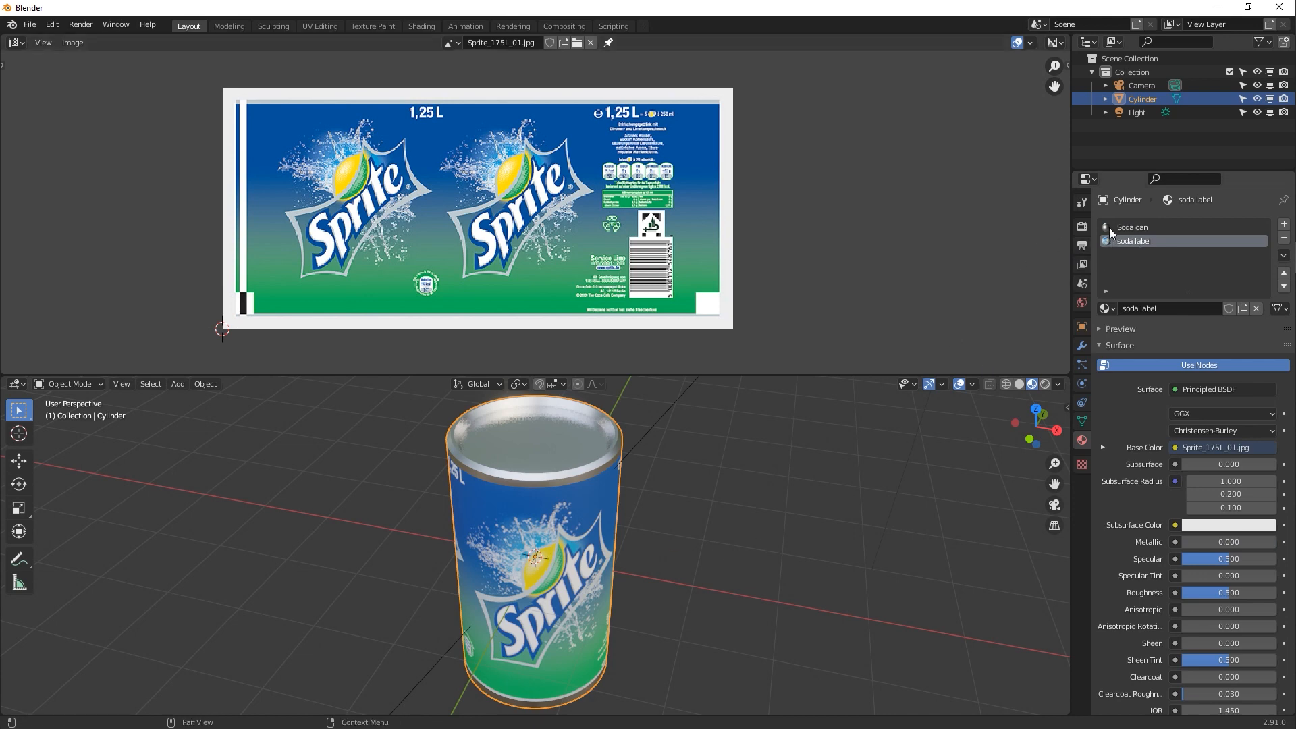
Display the Soda can material in the Shader Editor and set an orange base color, specular 0.936 and roughness 0.254
{"action": "left_click", "coordinate": [1113, 228]}
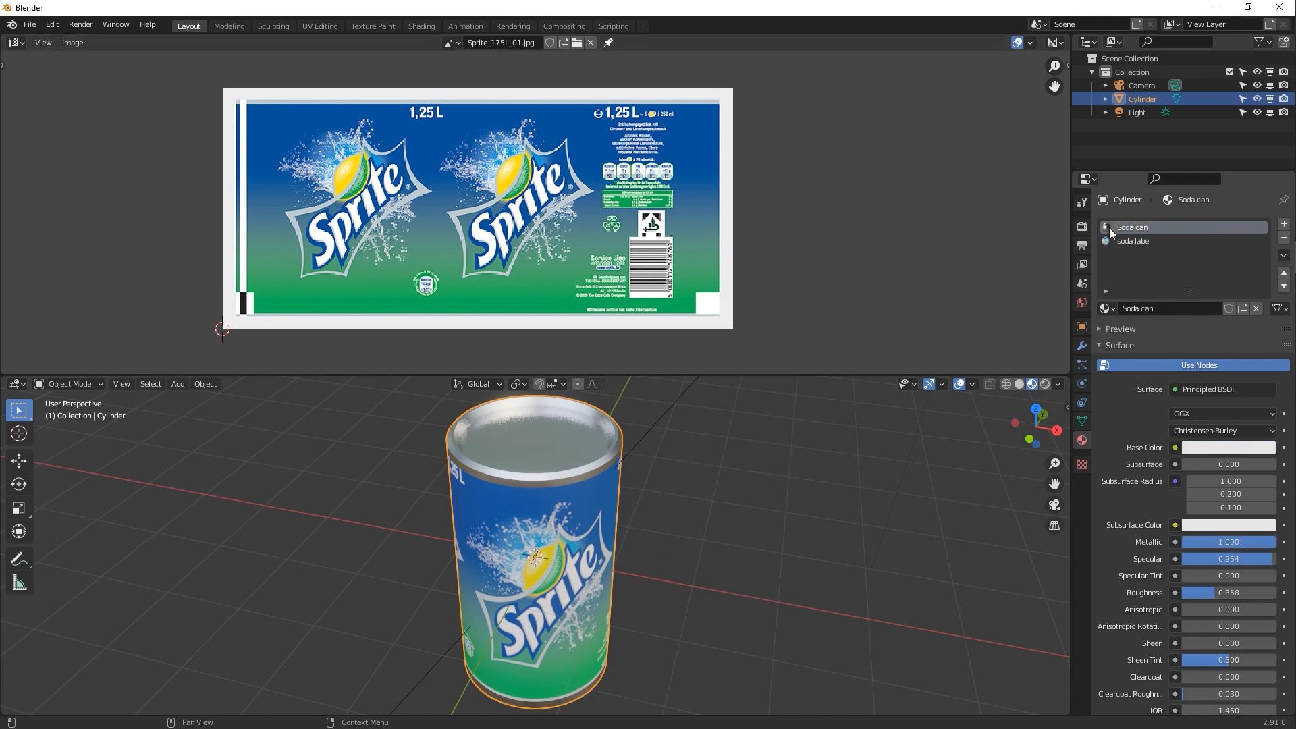
{"action": "left_click", "coordinate": [17, 41]}
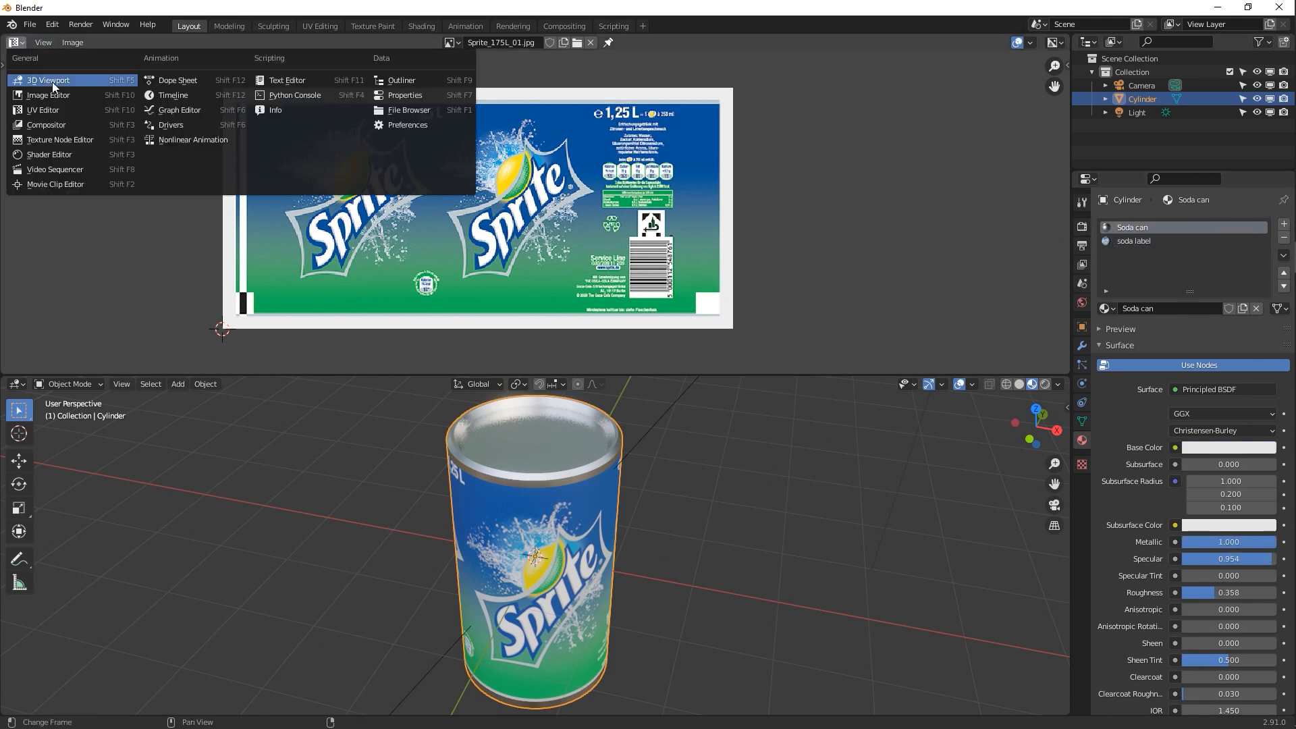
{"action": "left_click", "coordinate": [78, 156]}
{"action": "middle_click_drag", "start_coordinate": [625, 254], "coordinate": [652, 236]}
{"action": "left_click", "coordinate": [536, 171]}
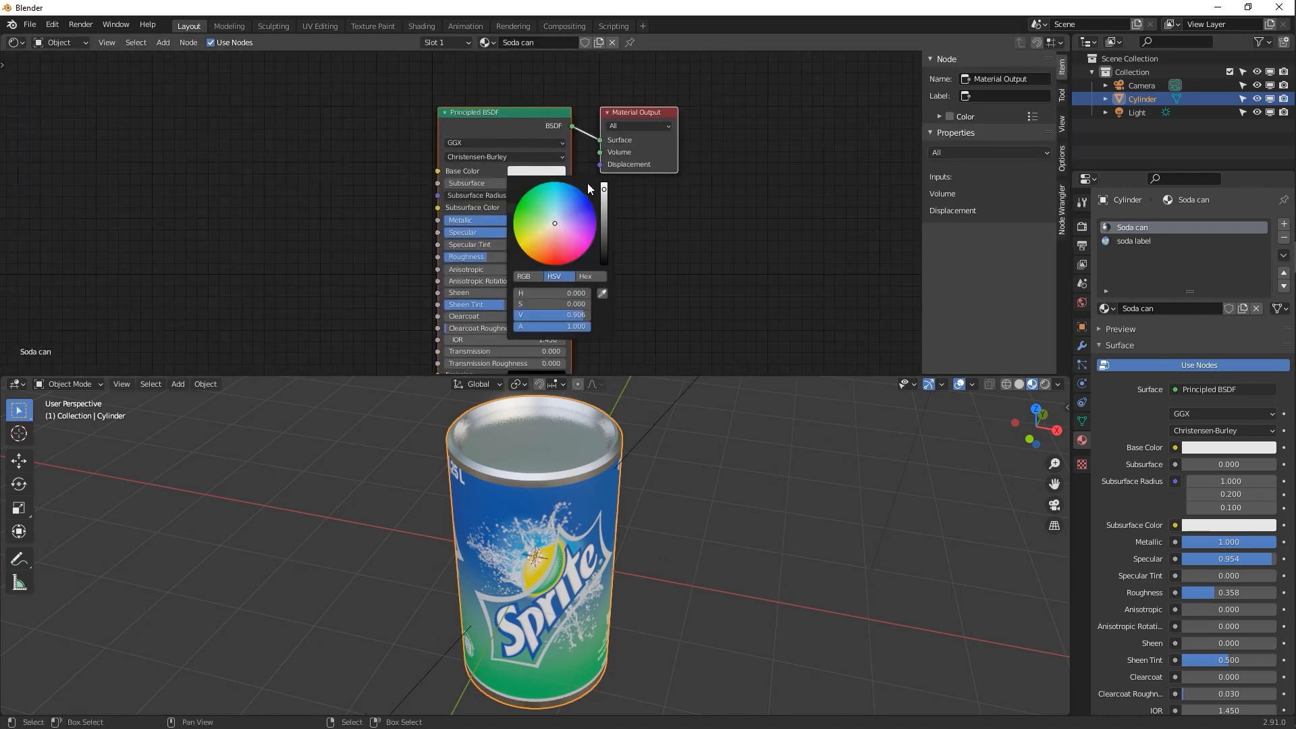
{"action": "mouse_move", "coordinate": [578, 225]}
{"action": "left_mouse_down"}
{"action": "mouse_move", "coordinate": [560, 192]}
{"action": "mouse_move", "coordinate": [526, 215]}
{"action": "mouse_move", "coordinate": [541, 245]}
{"action": "mouse_move", "coordinate": [483, 257]}
{"action": "mouse_move", "coordinate": [603, 257]}
{"action": "mouse_move", "coordinate": [512, 257]}
{"action": "mouse_move", "coordinate": [447, 232]}
{"action": "mouse_move", "coordinate": [590, 232]}
{"action": "mouse_move", "coordinate": [576, 234]}
{"action": "left_mouse_up"}
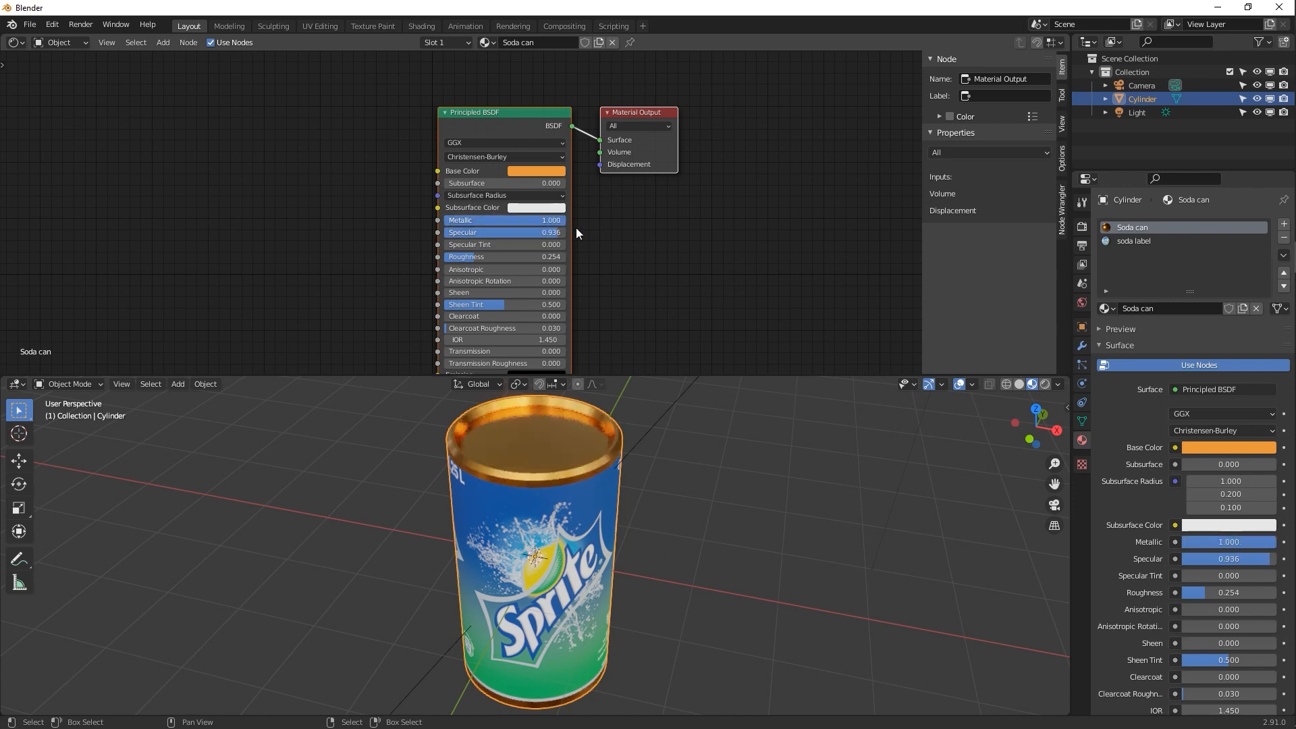
Select the soda label material and adjust the specular amount of its Principled BSDF
{"action": "left_click", "coordinate": [1115, 241]}
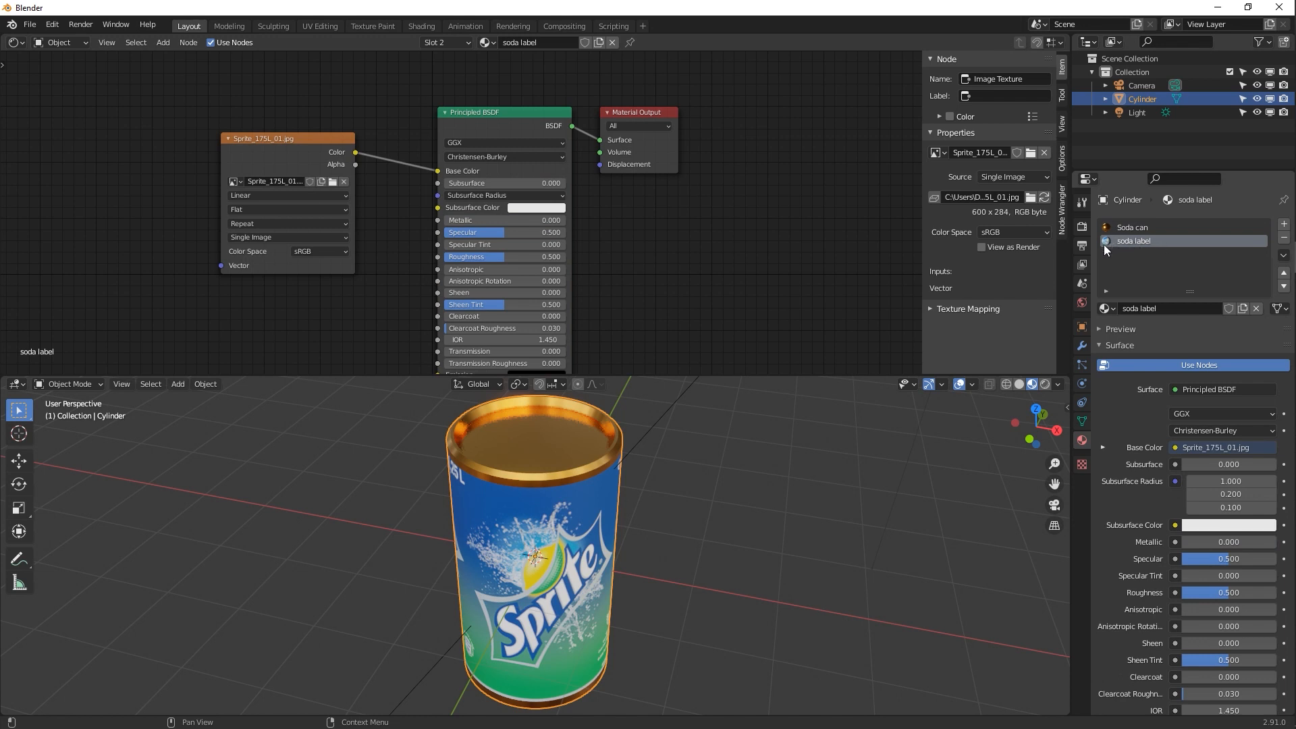
{"action": "left_click_drag", "start_coordinate": [503, 233], "coordinate": [480, 255]}
{"action": "middle_click_drag", "start_coordinate": [554, 513], "coordinate": [655, 448]}
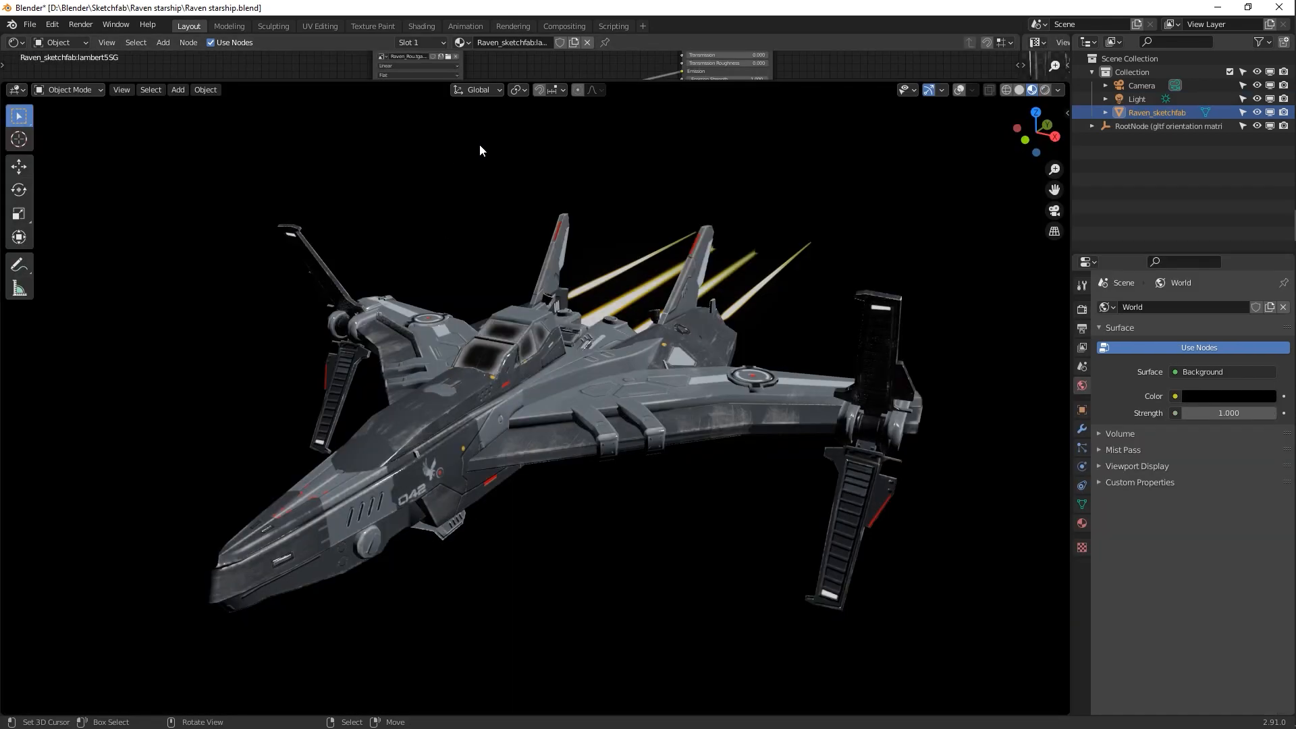
Examine the textured Raven starship's hull, cockpit and wing surfaces up close
{"action": "middle_click_drag", "start_coordinate": [454, 168], "coordinate": [646, 244]}
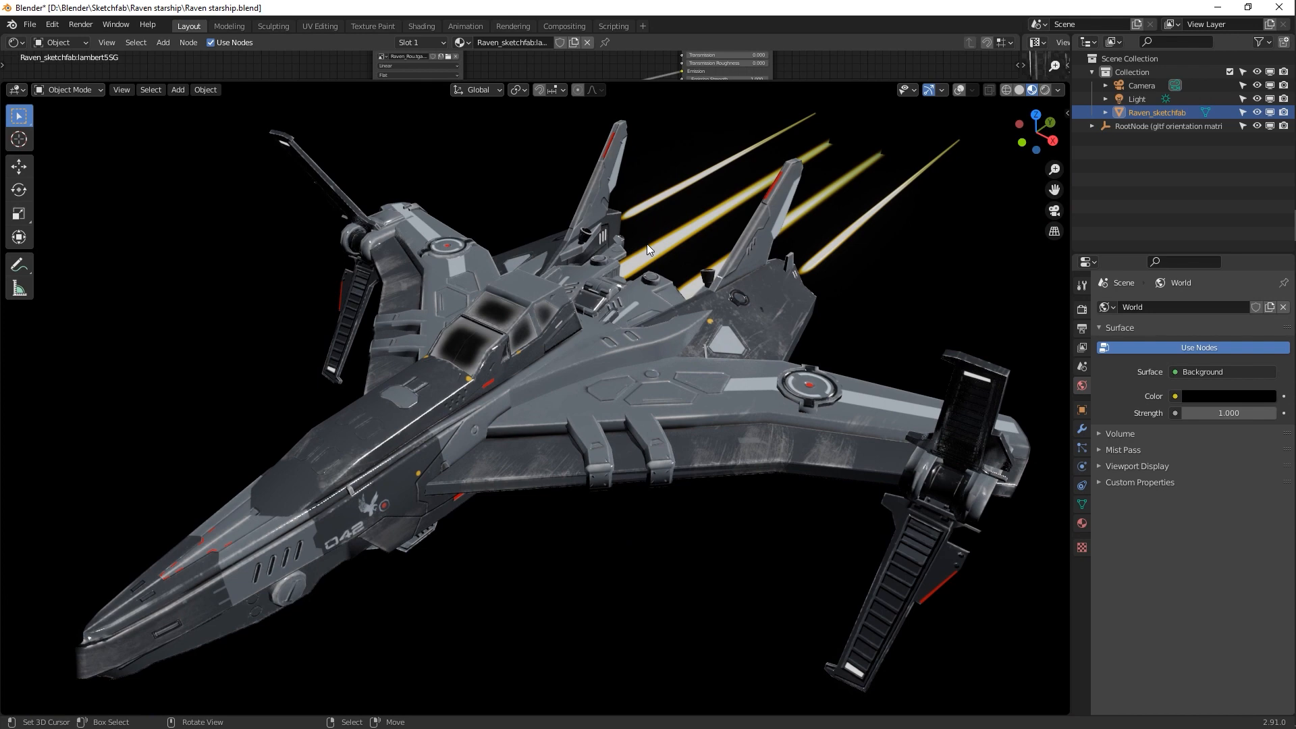
{"action": "scroll", "coordinate": [646, 245], "scroll_direction": "up", "scroll_amount": 3}
{"action": "middle_click_drag", "start_coordinate": [646, 244], "coordinate": [525, 317]}
{"action": "middle_click_drag", "start_coordinate": [662, 299], "coordinate": [657, 318]}
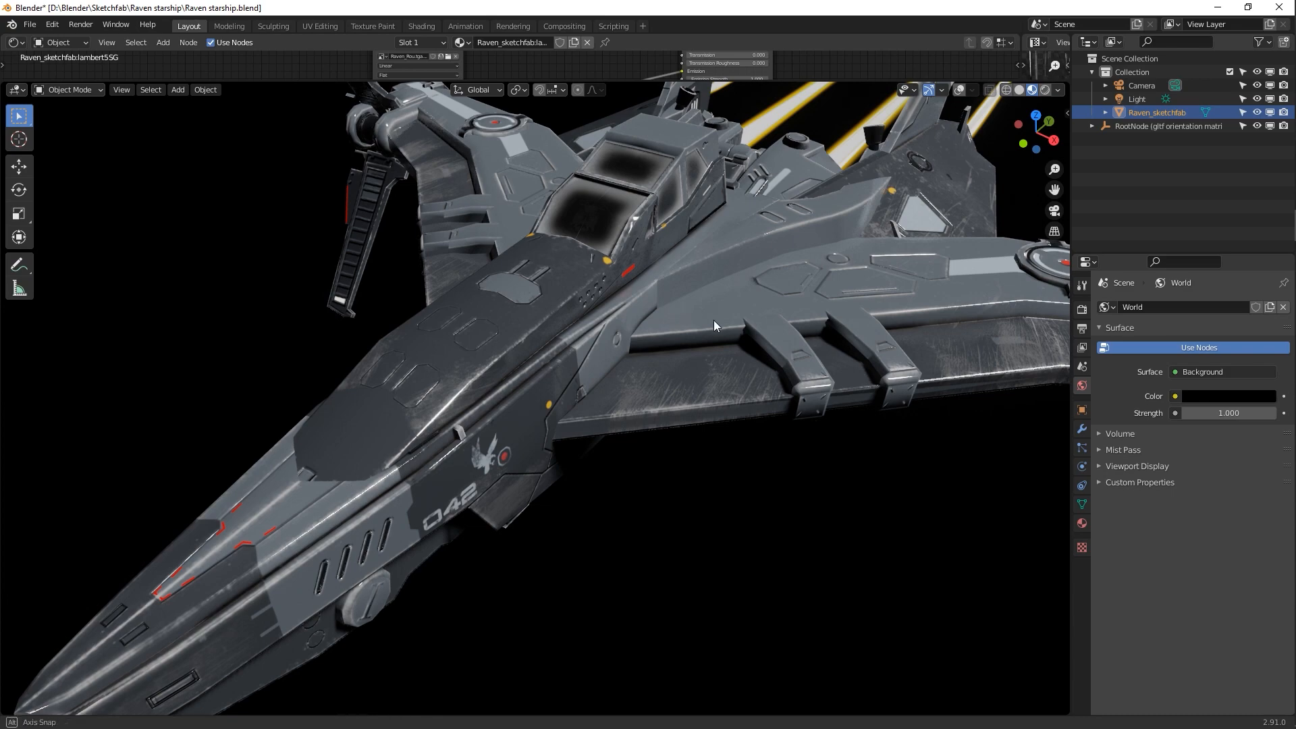
{"action": "middle_click_drag", "start_coordinate": [714, 320], "coordinate": [666, 308]}
Enlarge the Shader Editor above the starship and turn on the viewport overlays
{"action": "left_click_drag", "start_coordinate": [602, 81], "coordinate": [603, 322]}
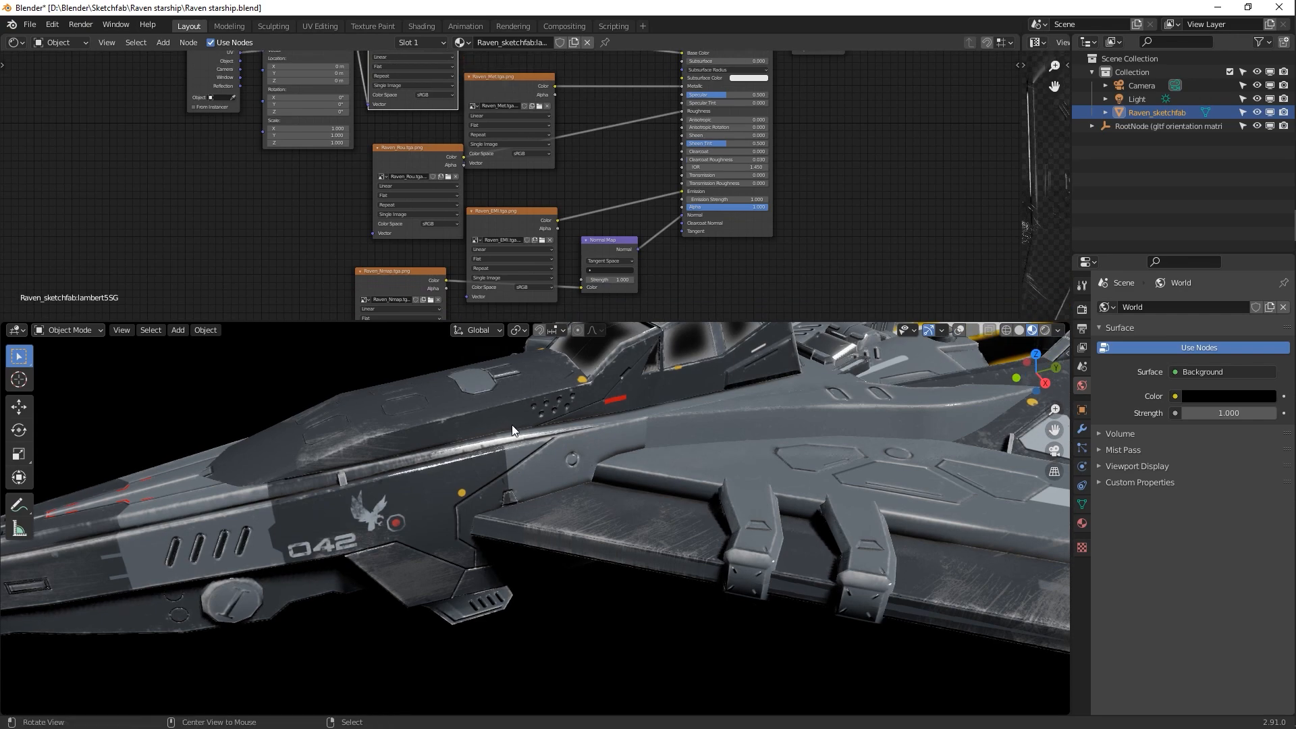
{"action": "left_click_drag", "start_coordinate": [511, 424], "coordinate": [521, 469], "text": "alt+shift"}
{"action": "left_click", "coordinate": [958, 331]}
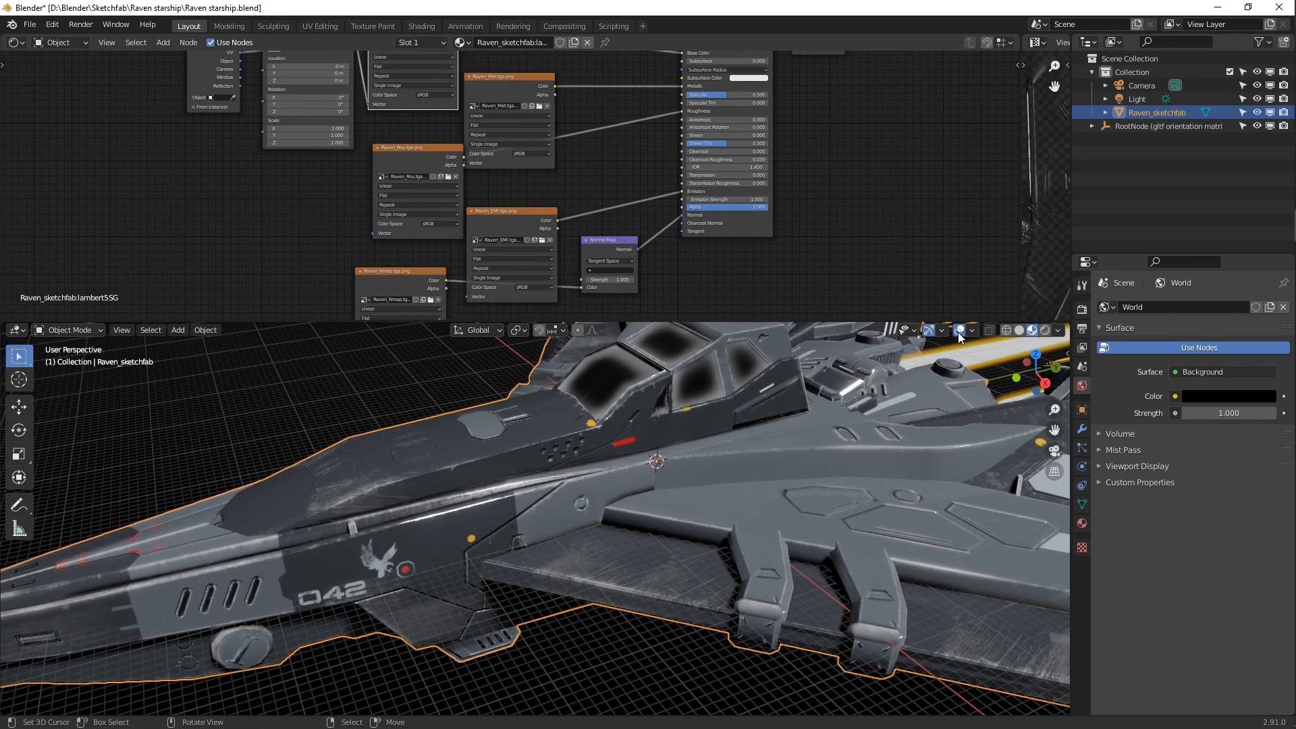
{"action": "middle_click_drag", "start_coordinate": [530, 492], "coordinate": [549, 498]}
{"action": "scroll", "coordinate": [739, 464], "scroll_direction": "down", "scroll_amount": 2}
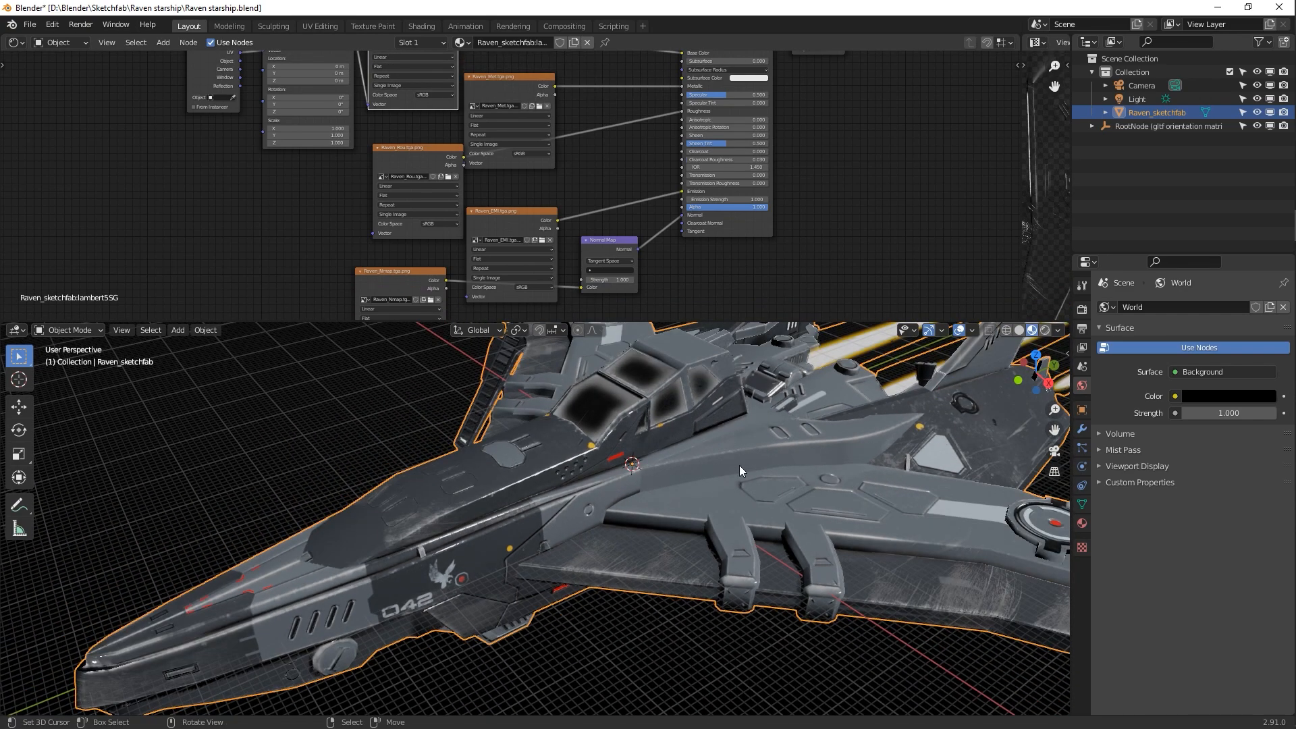
{"action": "scroll", "coordinate": [739, 465], "scroll_direction": "up", "scroll_amount": 2}
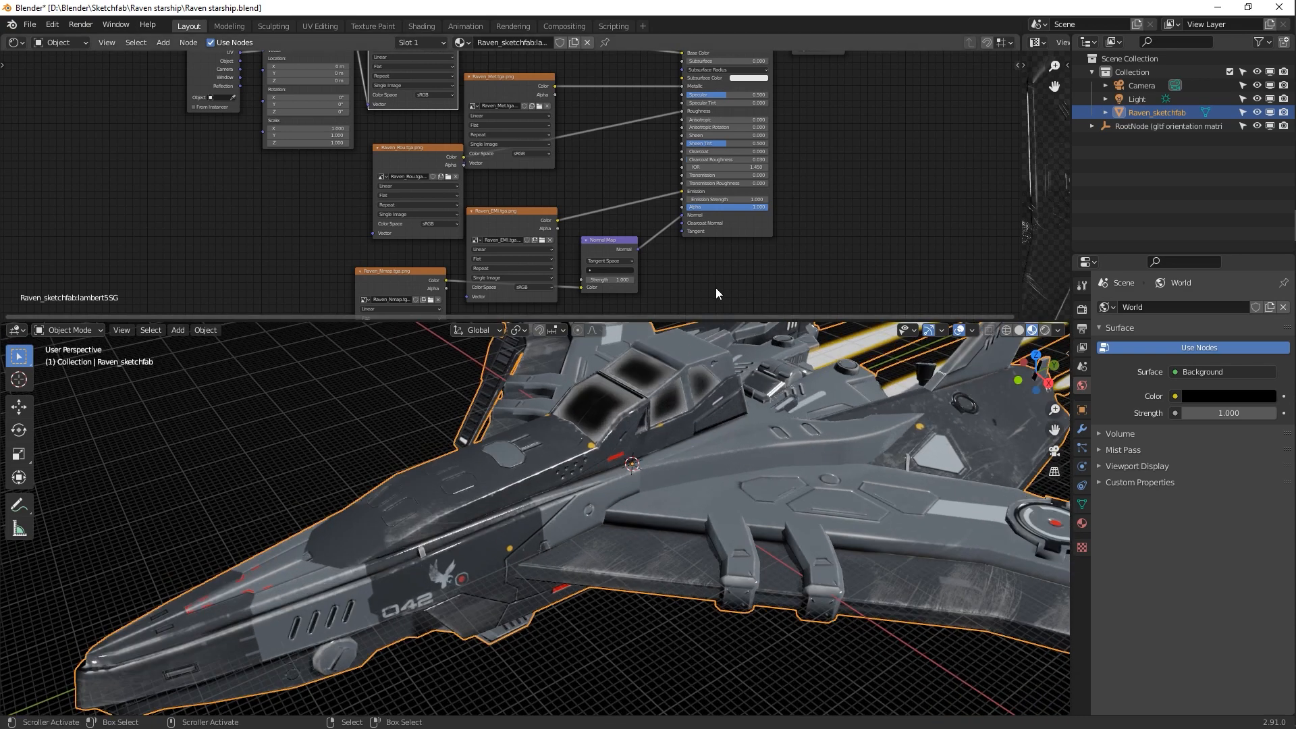
Show the starship's material slots and compare the node setups of Raven_sketchfab:lambert5SG and Raven_sketchfab:lambert8SG
{"action": "left_click", "coordinate": [1082, 524]}
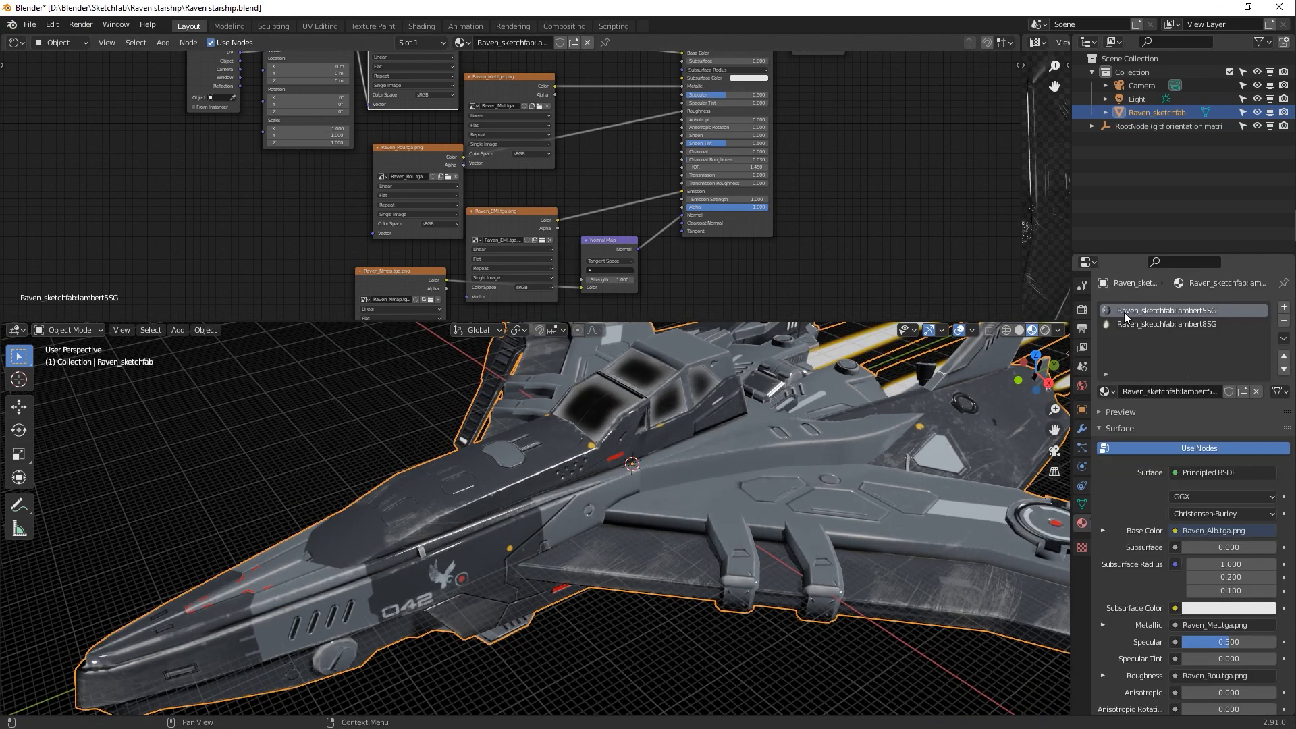
{"action": "middle_click_drag", "start_coordinate": [486, 472], "coordinate": [417, 481]}
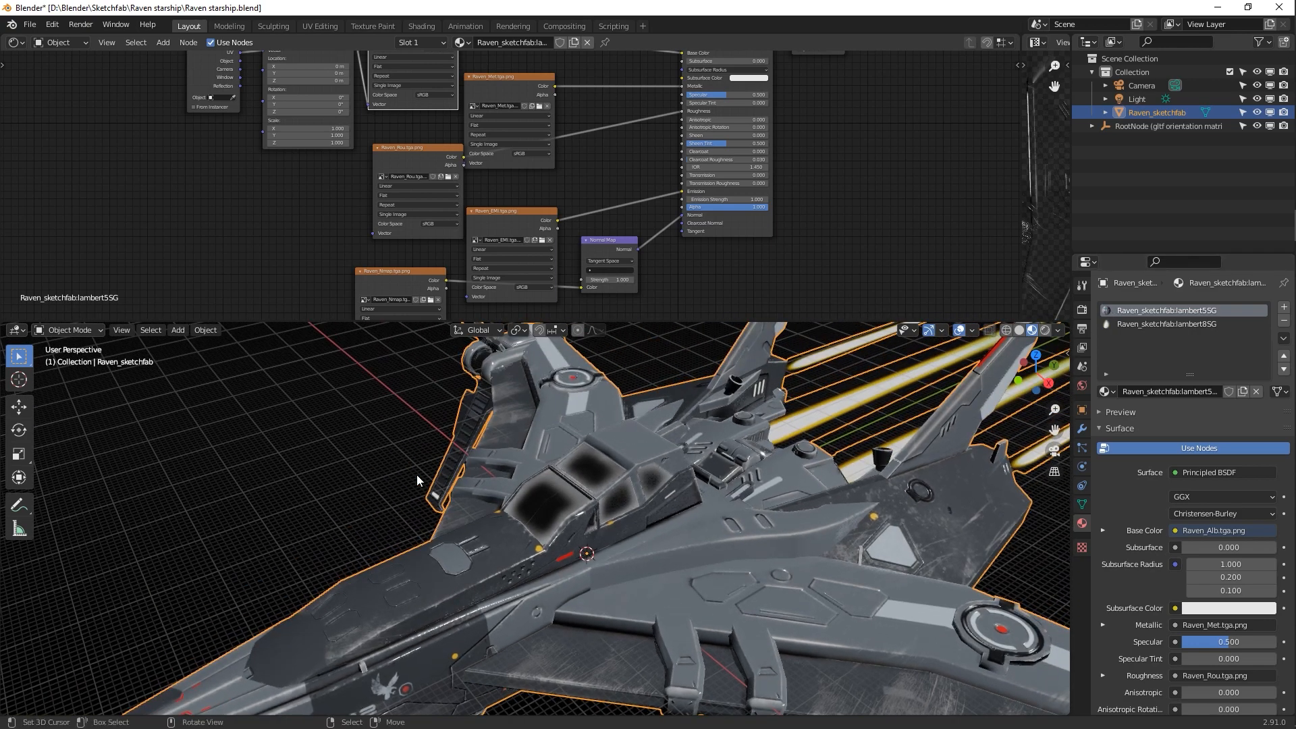
{"action": "left_click", "coordinate": [1128, 323]}
{"action": "middle_click_drag", "start_coordinate": [954, 463], "coordinate": [824, 488]}
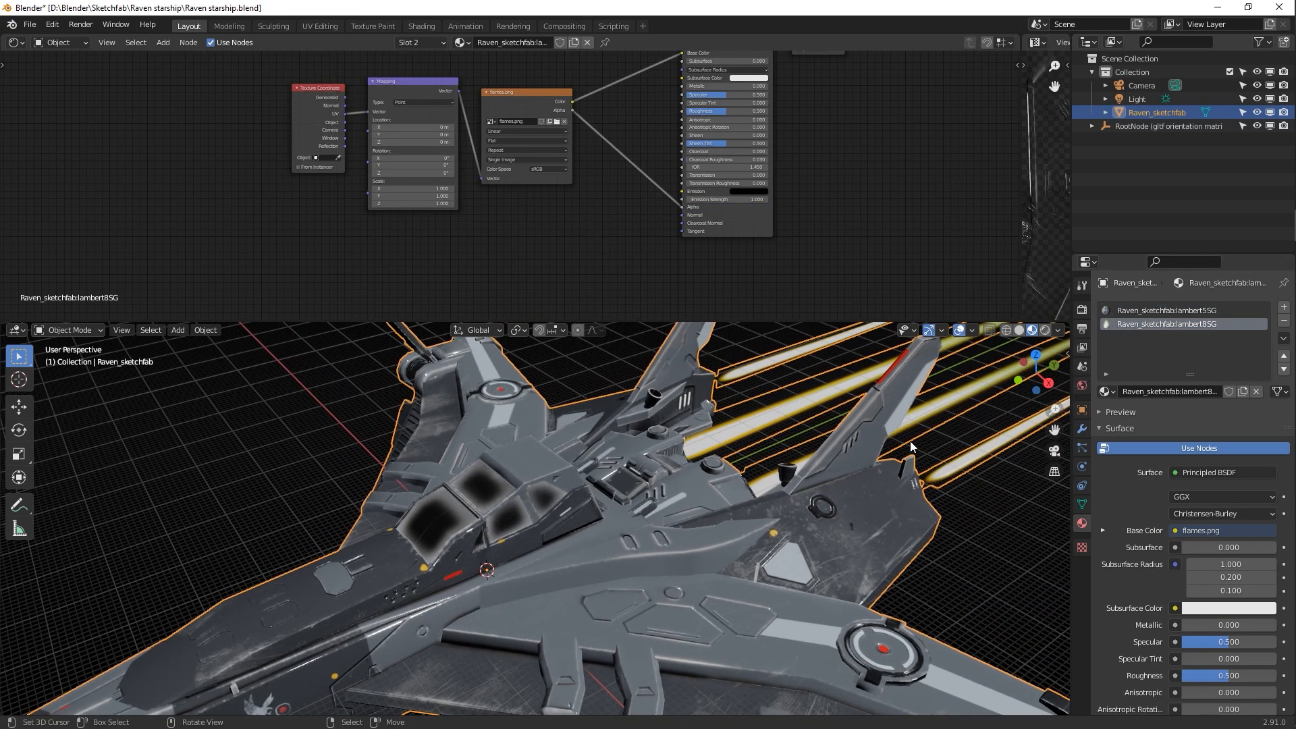
{"action": "left_click", "coordinate": [1123, 312]}
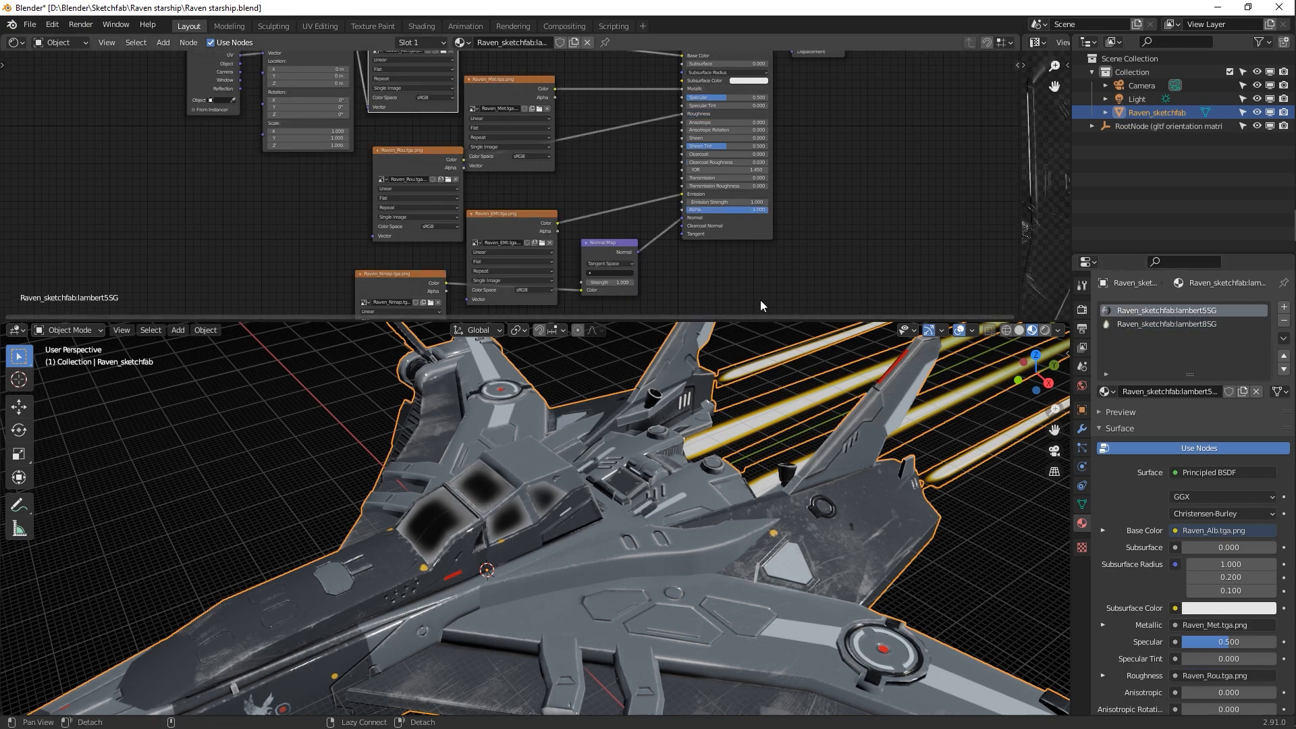
Enlarge the Shader Editor to review the full lambert5SG node tree, select its Principled BSDF node, and shrink the area again
{"action": "left_click_drag", "start_coordinate": [761, 322], "coordinate": [768, 559]}
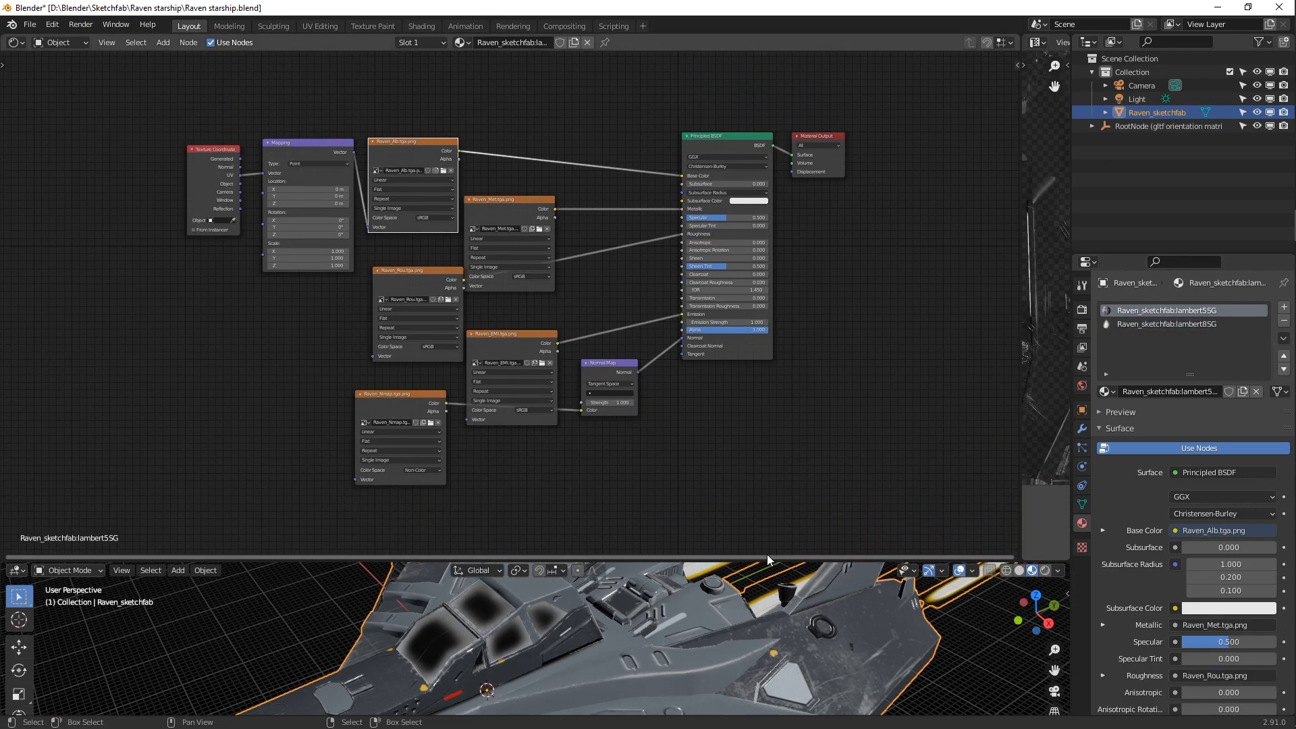
{"action": "left_click", "coordinate": [729, 149]}
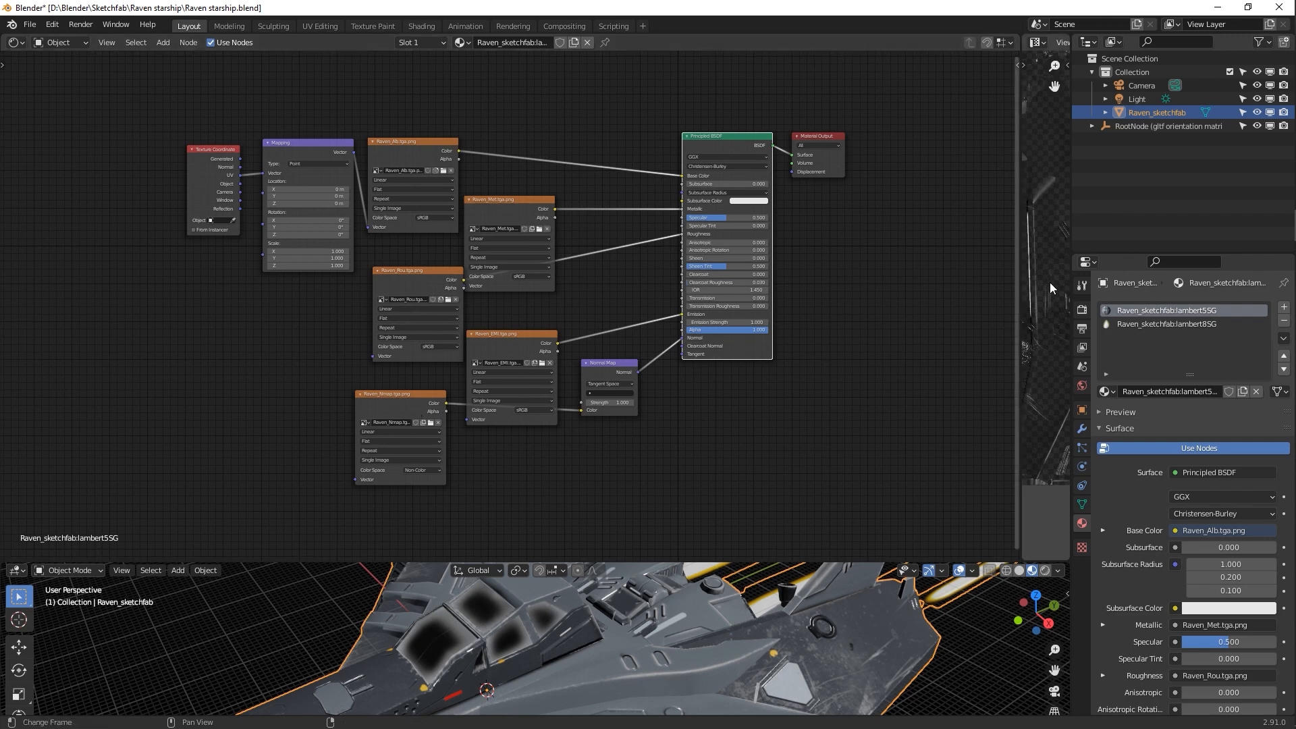
{"action": "left_click_drag", "start_coordinate": [757, 559], "coordinate": [824, 398]}
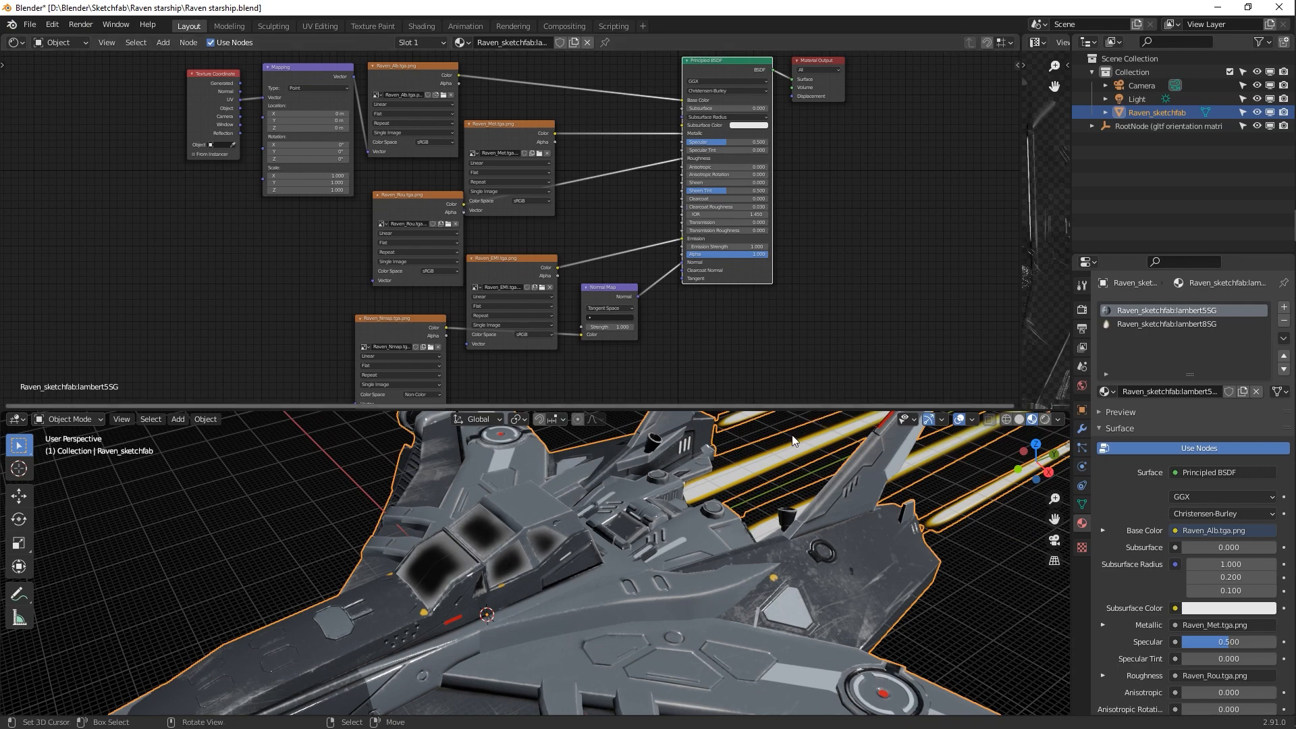
Select all of the starship's mesh in Edit Mode and return to Object Mode
{"action": "middle_click_drag", "start_coordinate": [635, 577], "coordinate": [638, 562]}
{"action": "middle_click_drag", "start_coordinate": [589, 584], "coordinate": [664, 511]}
{"action": "key", "text": "a"}
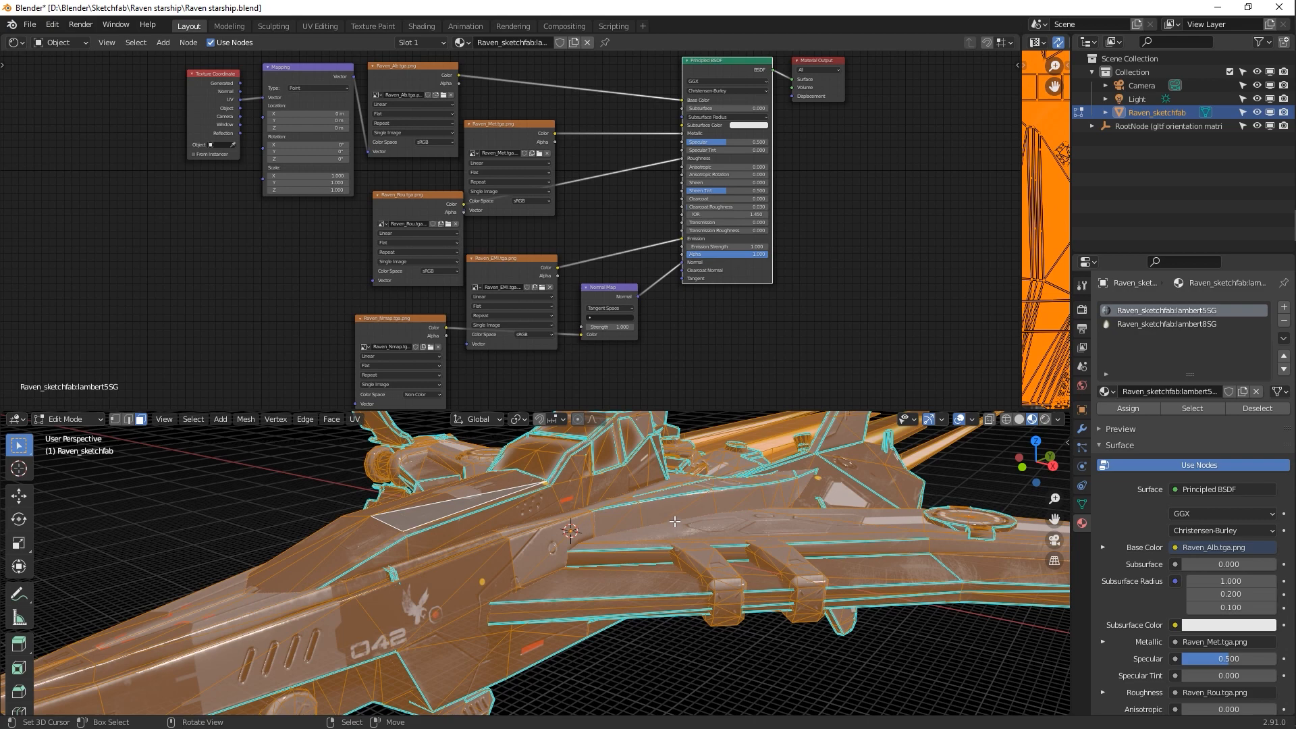
{"action": "key", "text": "Tab"}
{"action": "middle_click_drag", "start_coordinate": [702, 509], "coordinate": [690, 513]}
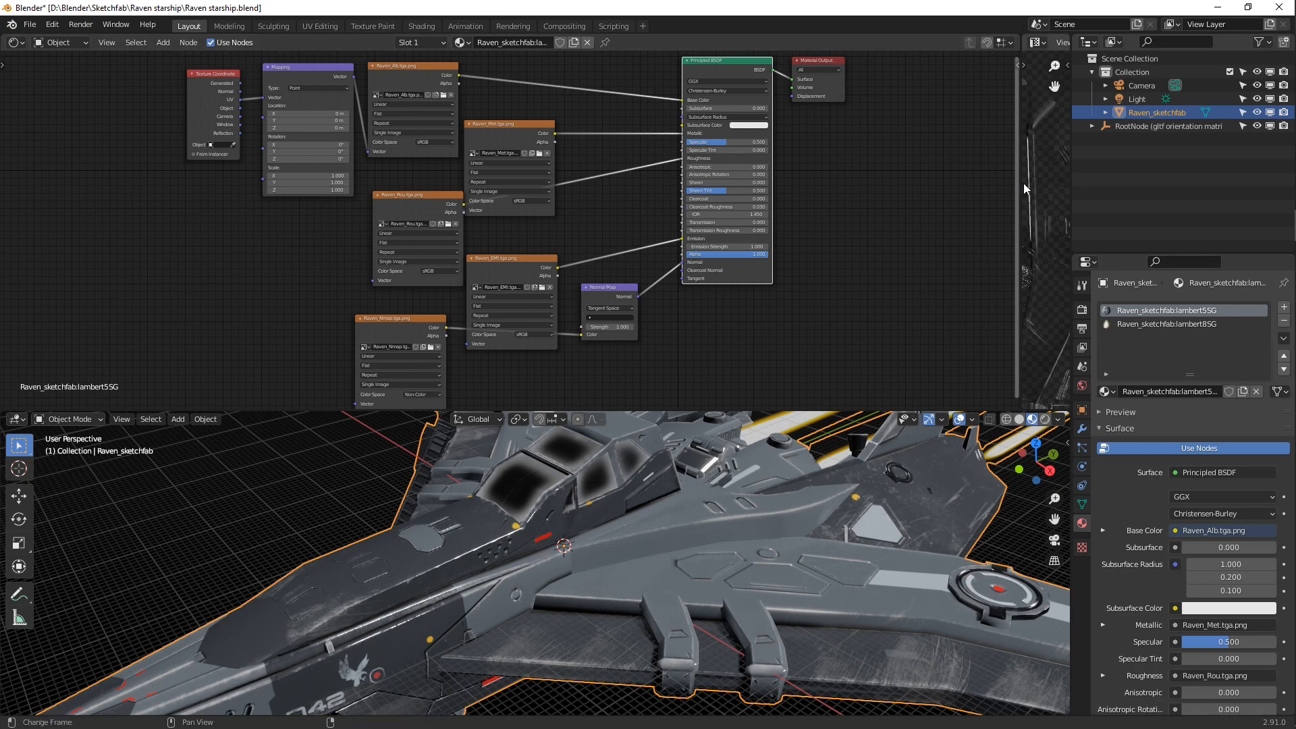
Widen the UV Editor beside the node tree and display Raven_Alb.tga.png as its image
{"action": "left_click_drag", "start_coordinate": [1023, 185], "coordinate": [233, 233]}
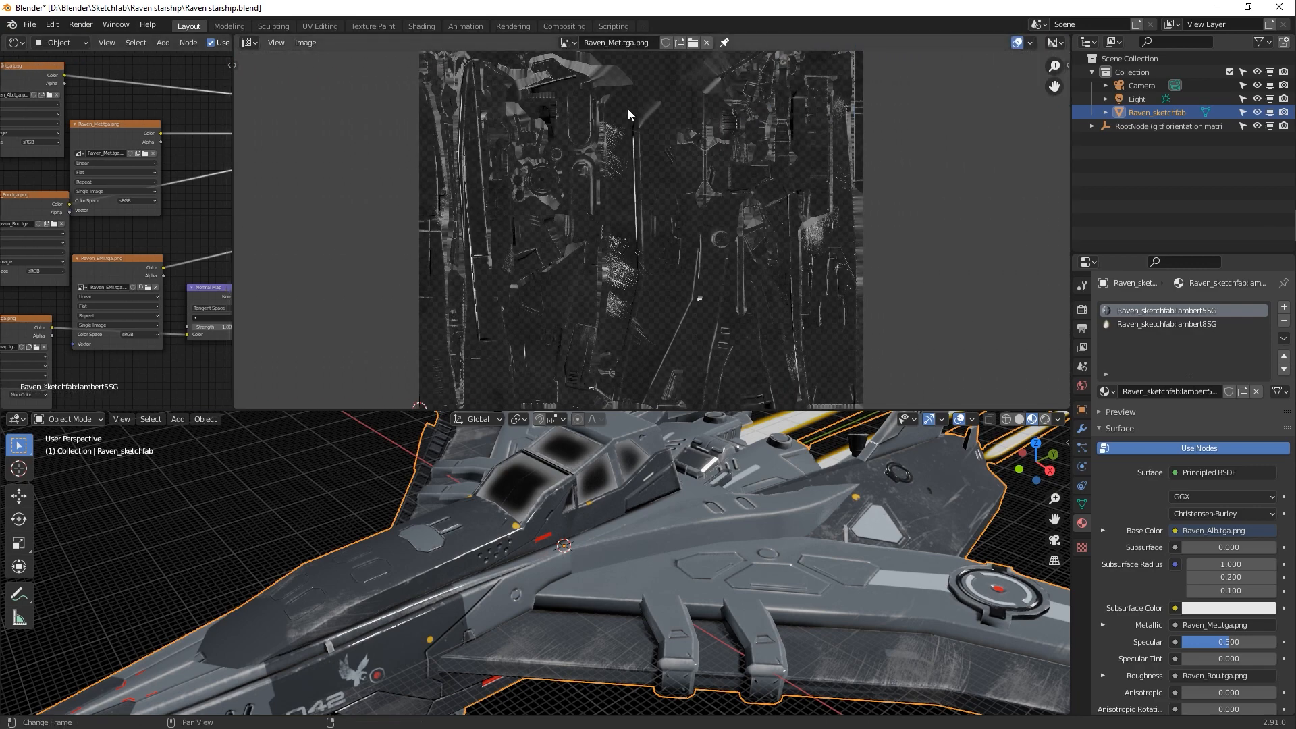
{"action": "left_click", "coordinate": [568, 42]}
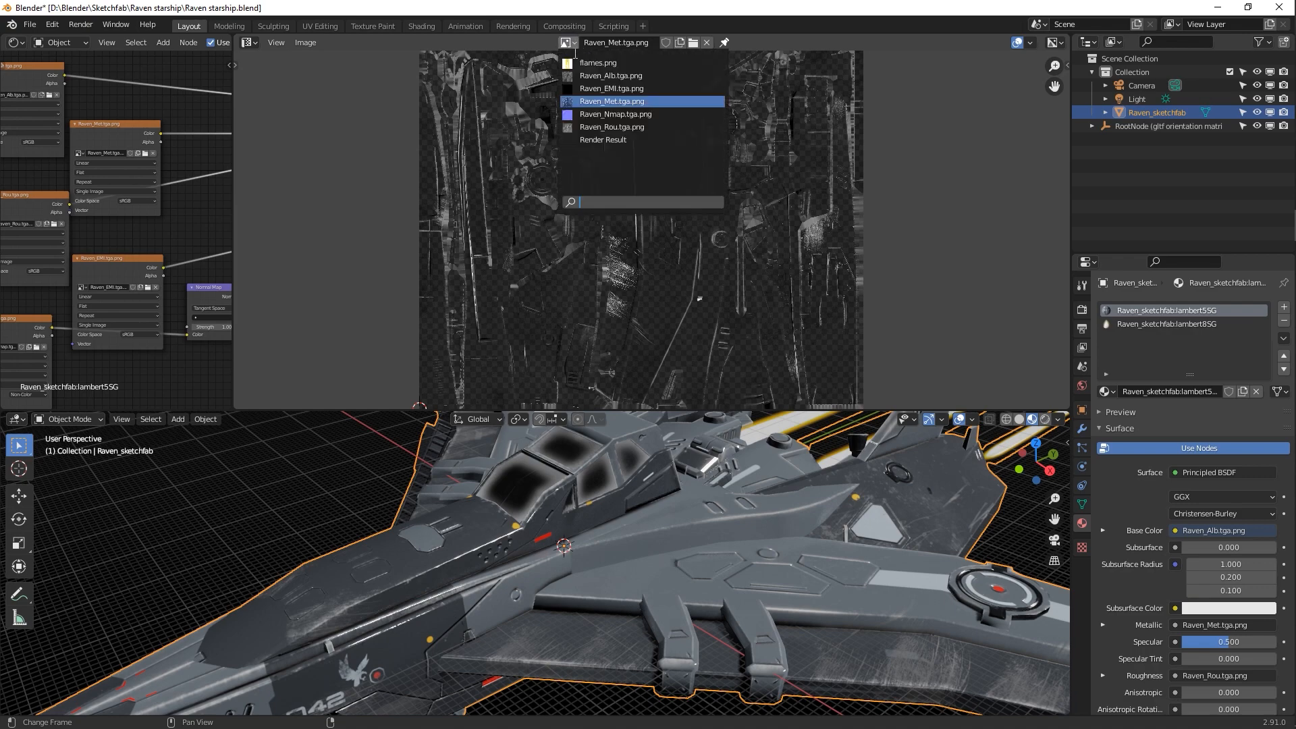
{"action": "left_click", "coordinate": [581, 77]}
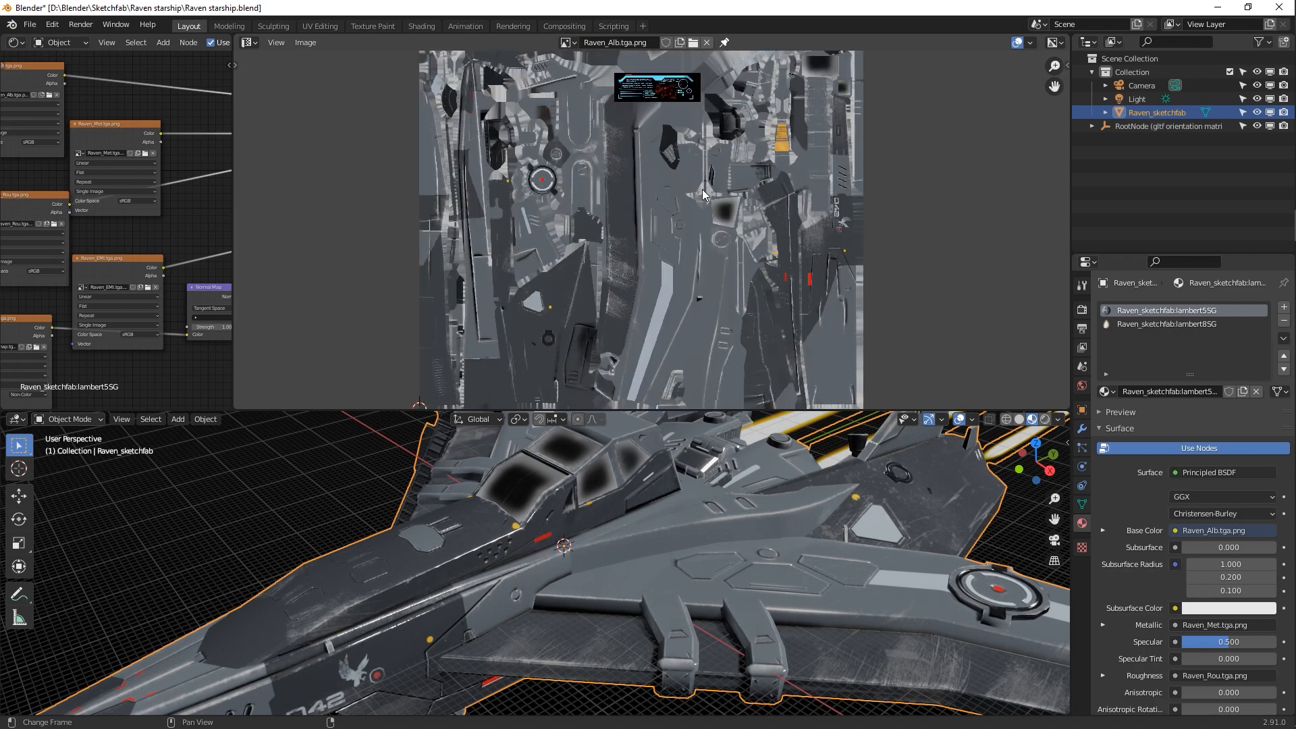
{"action": "mouse_move", "coordinate": [743, 311]}
{"action": "middle_mouse_down"}
{"action": "mouse_move", "coordinate": [726, 273]}
{"action": "mouse_move", "coordinate": [726, 308]}
{"action": "middle_mouse_up"}
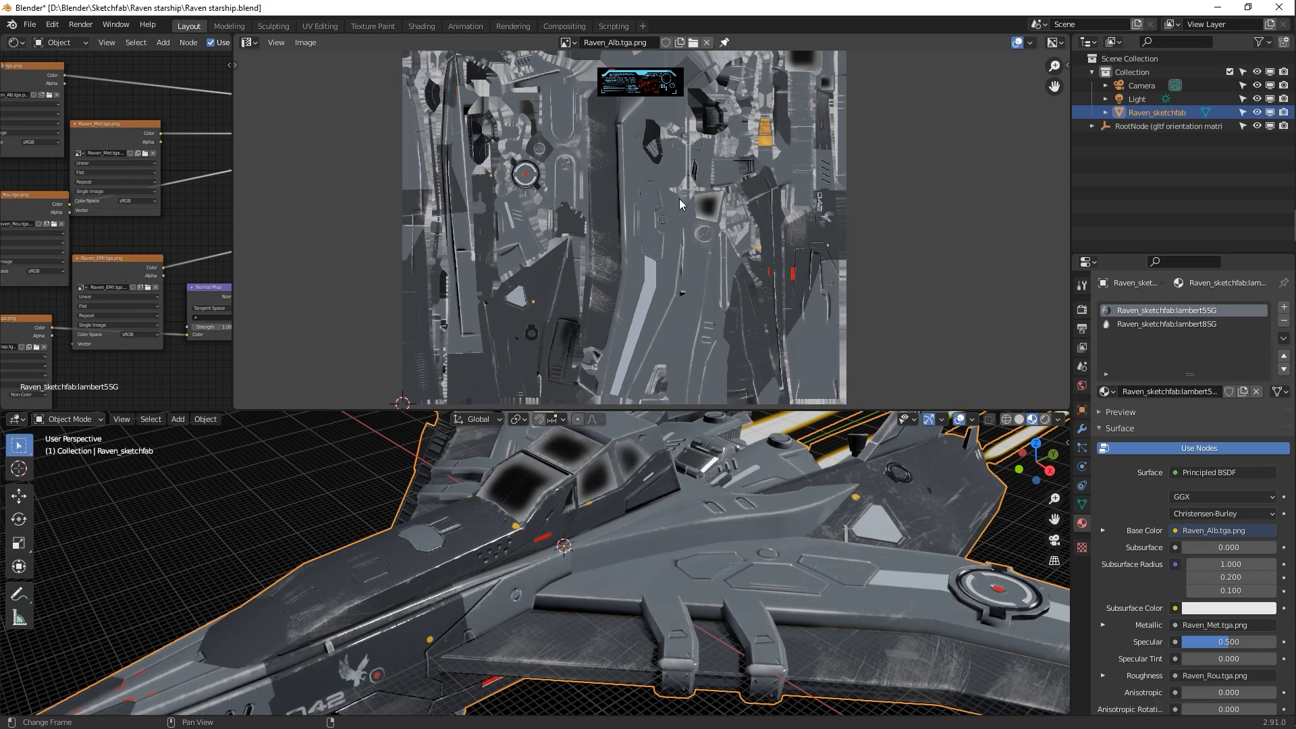
Enter Edit Mode on the starship and examine its UV layout over the Raven_Alb texture alongside the wing and cockpit faces
{"action": "middle_click_drag", "start_coordinate": [415, 581], "coordinate": [528, 560]}
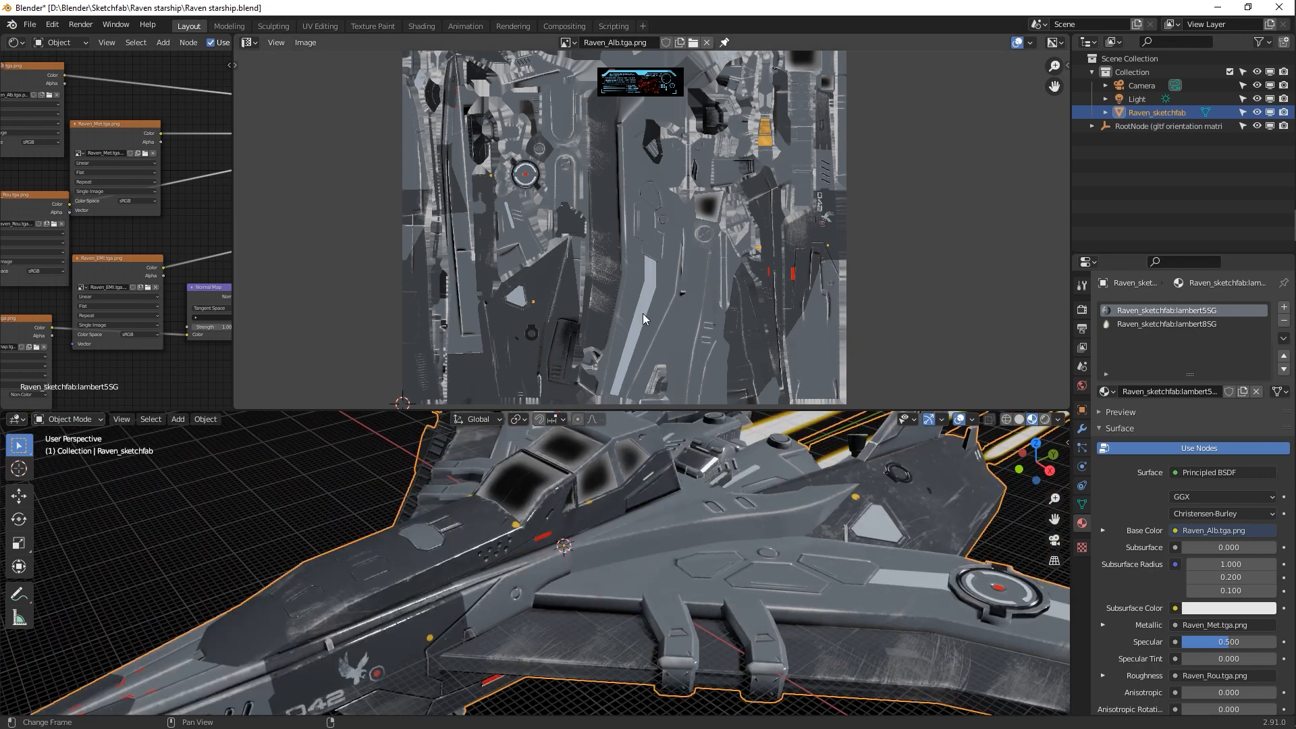
{"action": "key", "text": "Tab"}
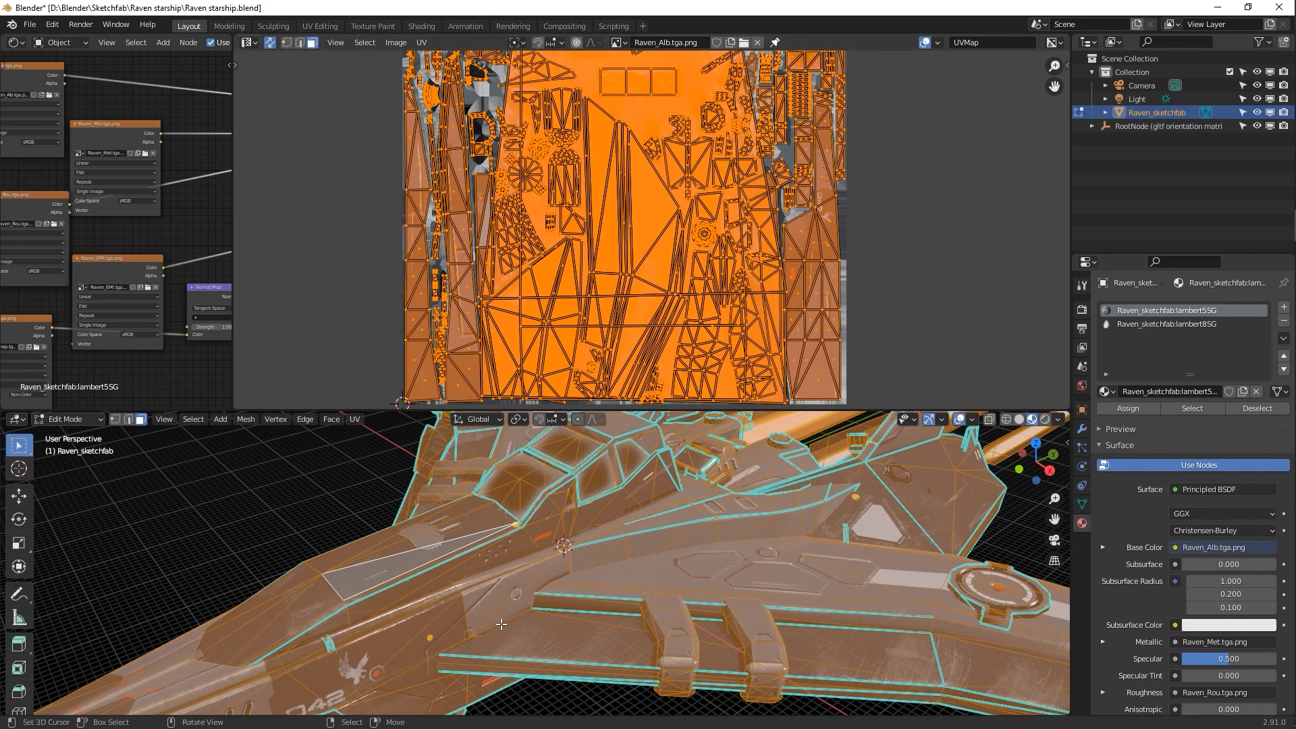
{"action": "middle_click_drag", "start_coordinate": [530, 541], "coordinate": [551, 560]}
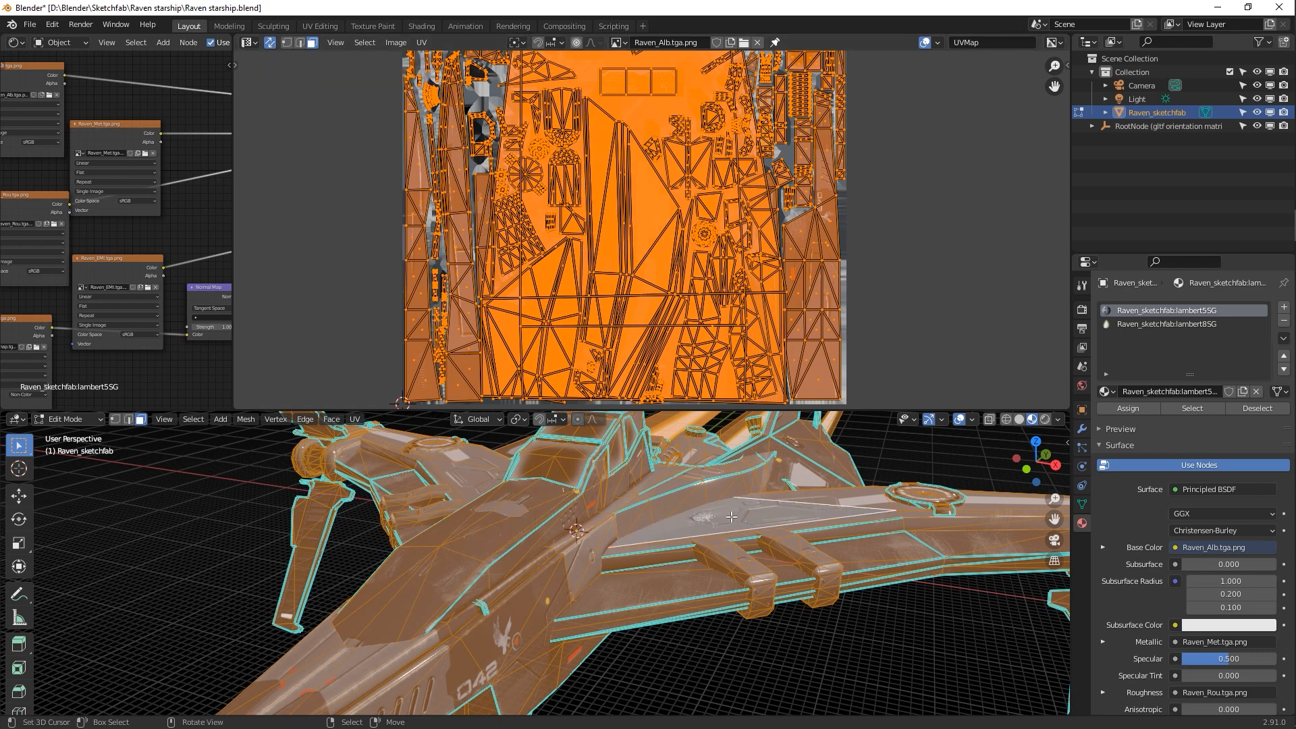
{"action": "middle_click_drag", "start_coordinate": [731, 517], "coordinate": [706, 576]}
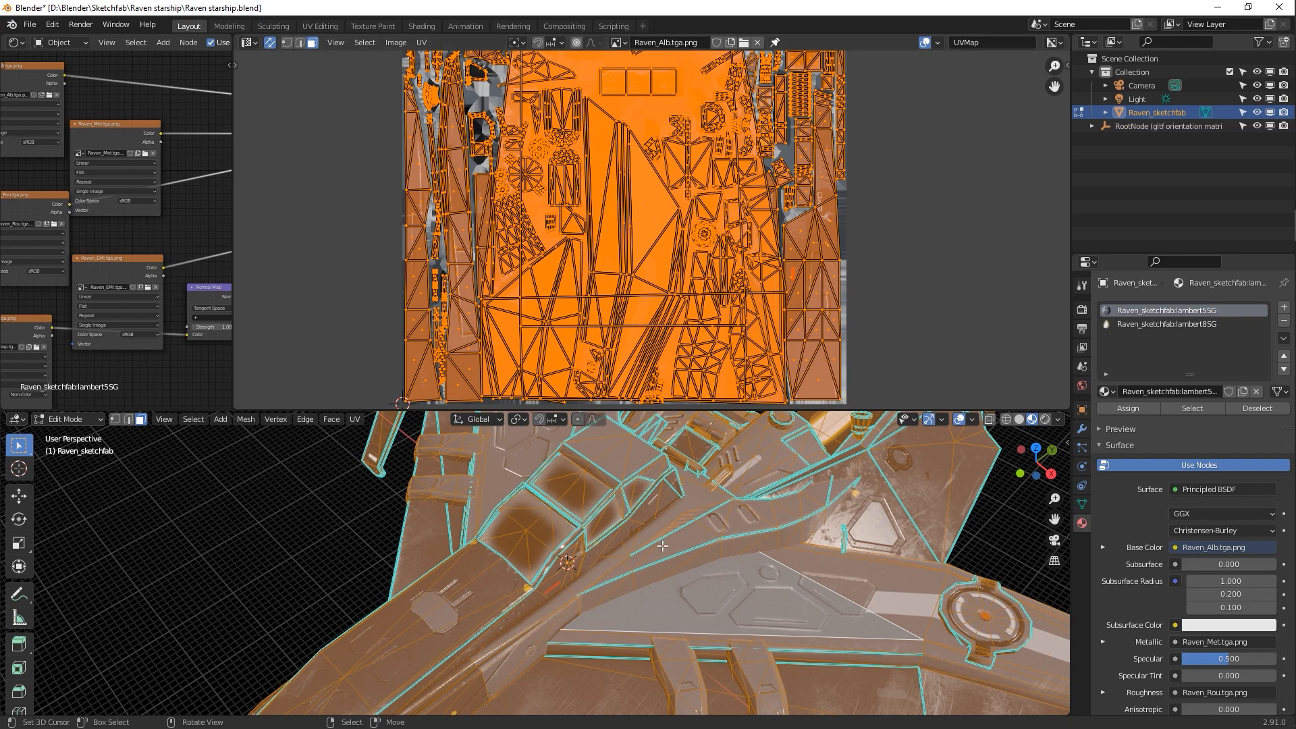
Select only the large triangular wing panel face and examine its UV island on the Raven_Alb texture
{"action": "key", "text": "alt+a"}
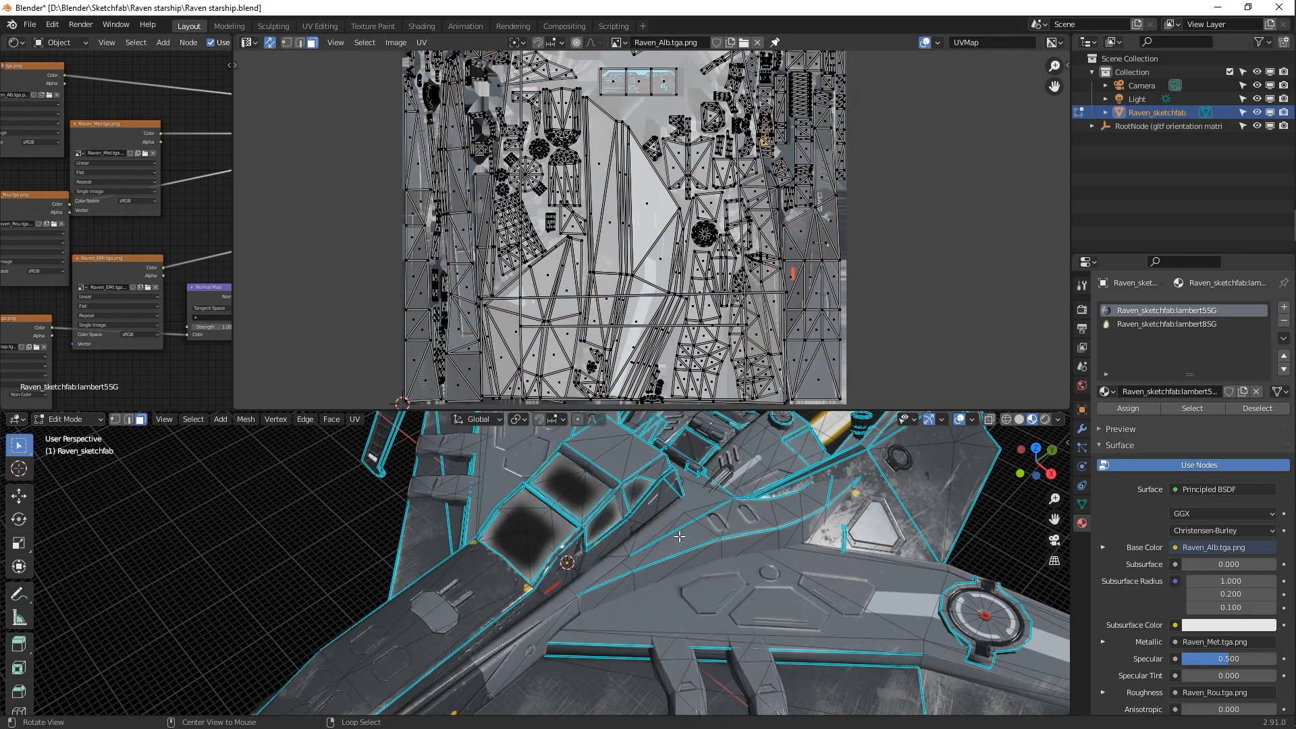
{"action": "left_click", "coordinate": [747, 584]}
{"action": "middle_click_drag", "start_coordinate": [793, 618], "coordinate": [680, 593]}
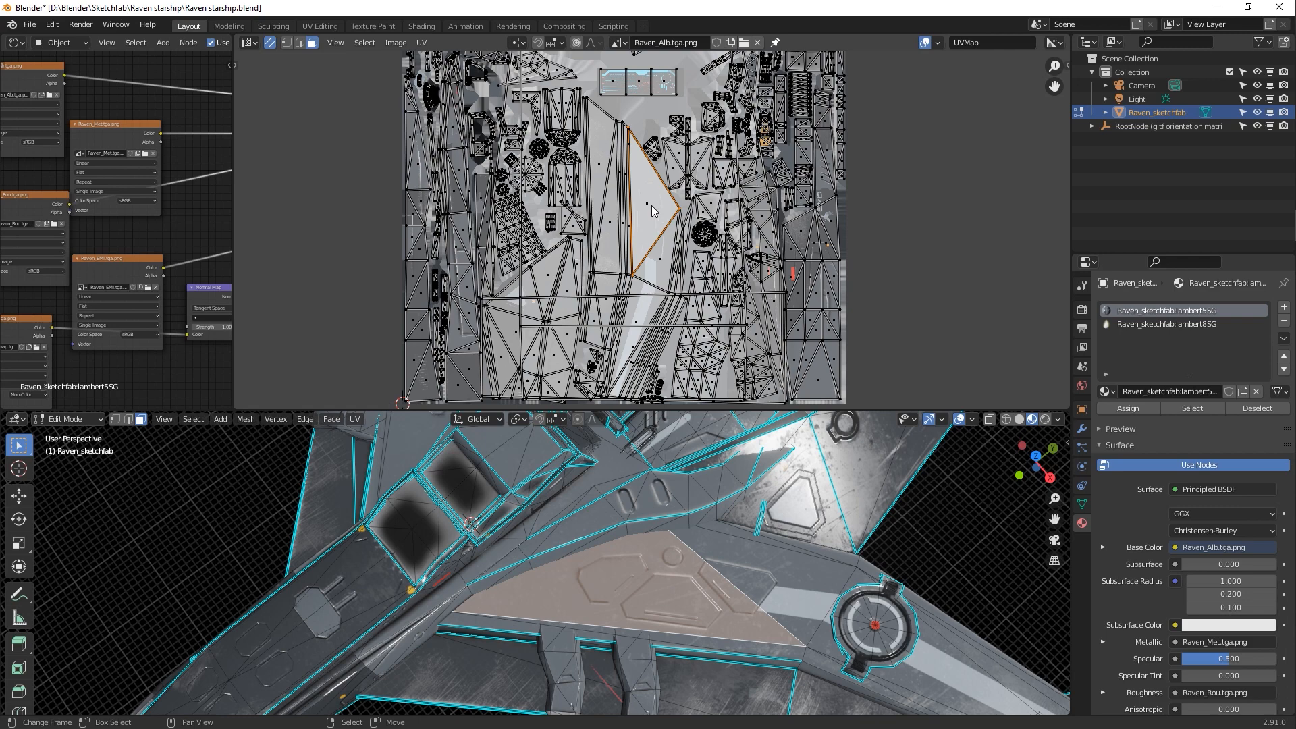
{"action": "scroll", "coordinate": [652, 208], "scroll_direction": "up", "scroll_amount": 3}
{"action": "scroll", "coordinate": [652, 210], "scroll_direction": "up", "scroll_amount": 5}
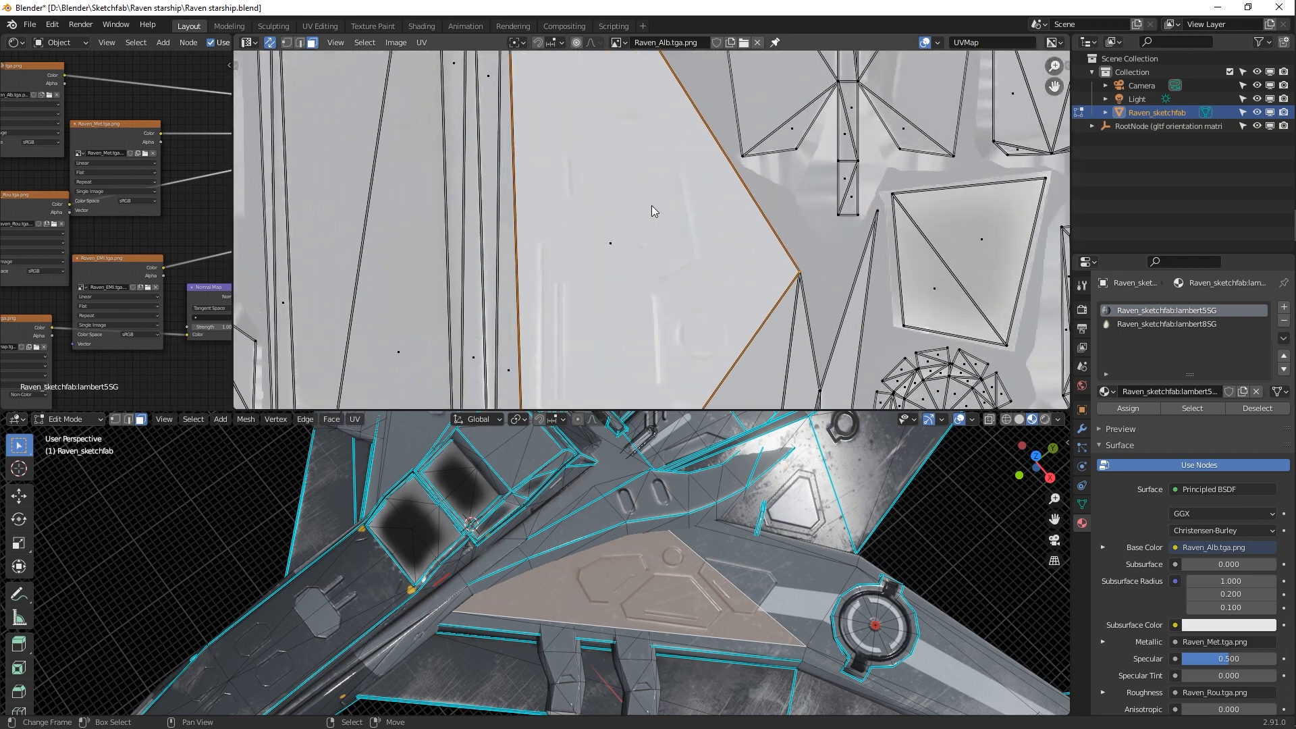
{"action": "scroll", "coordinate": [652, 211], "scroll_direction": "down", "scroll_amount": 2}
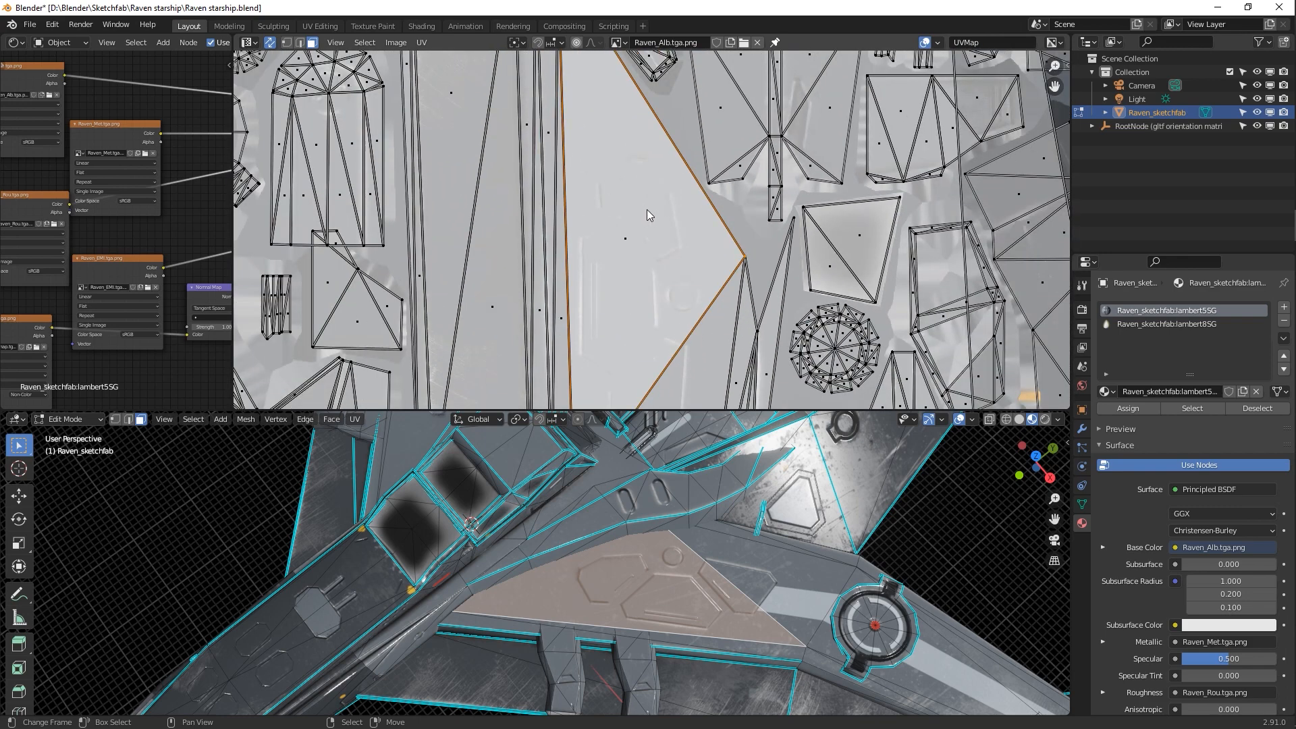
Compare the wing panel's texture details with its UV island by switching between Object and Edit Mode, ending in Object Mode
{"action": "key", "text": "Tab"}
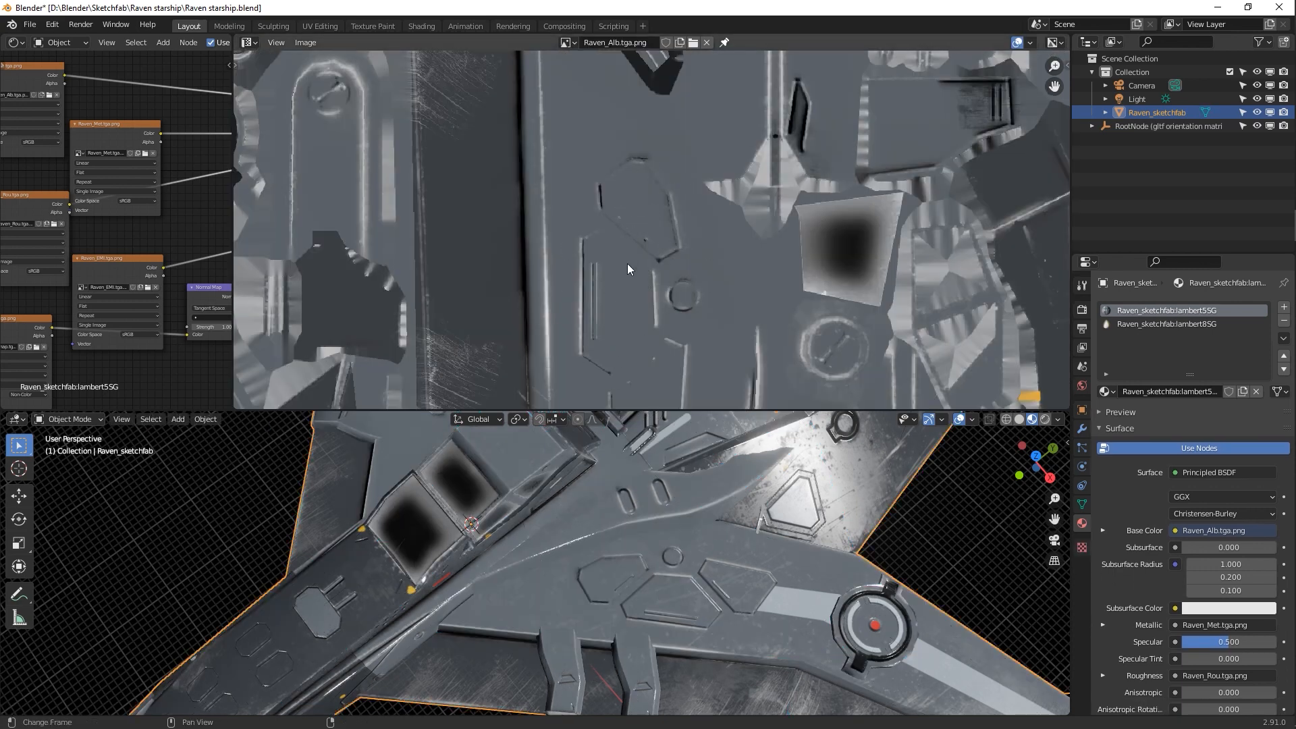
{"action": "middle_click_drag", "start_coordinate": [622, 294], "coordinate": [598, 241]}
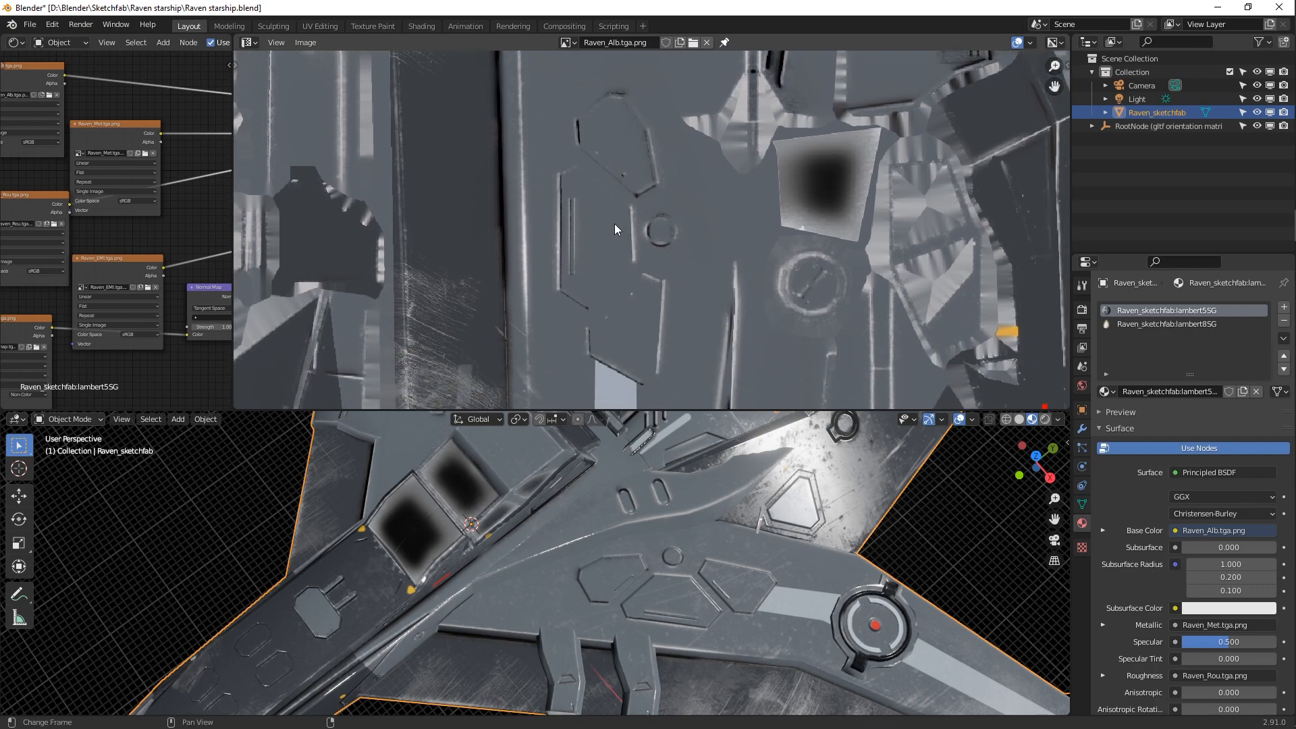
{"action": "middle_click_drag", "start_coordinate": [683, 594], "coordinate": [579, 579]}
{"action": "key", "text": "Tab"}
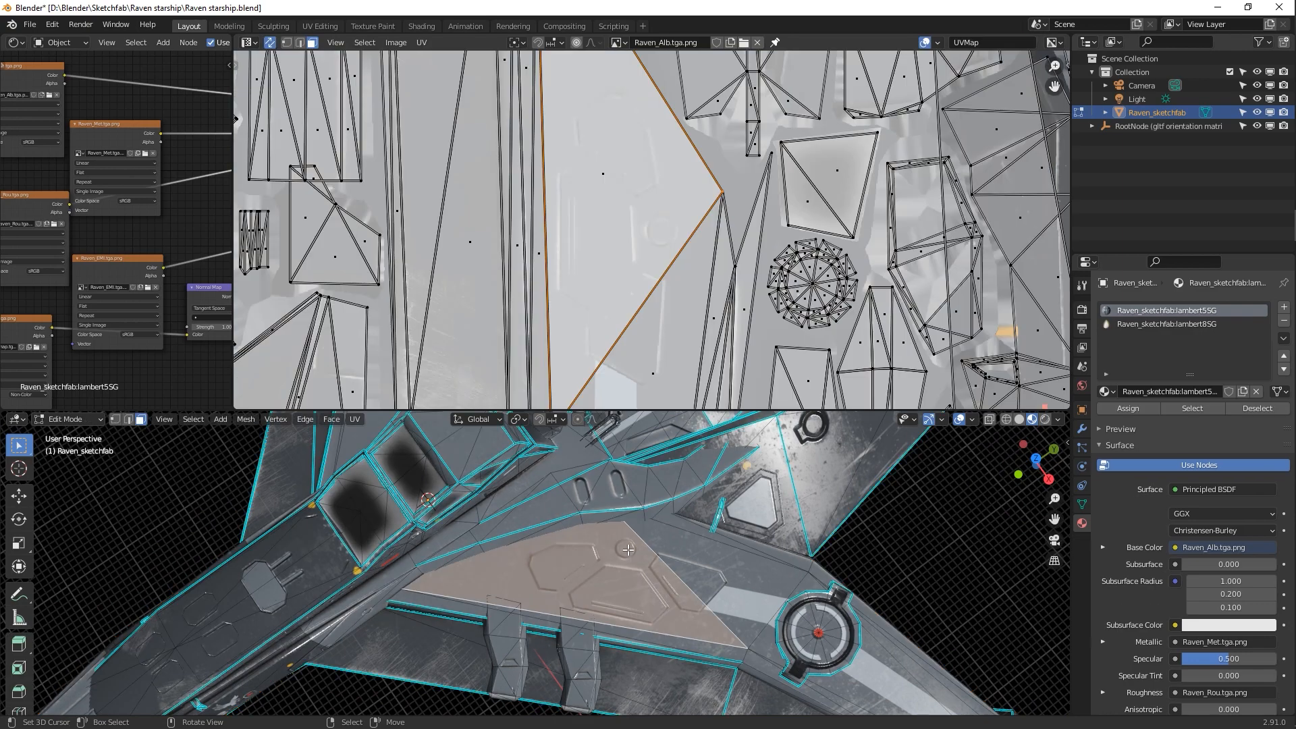
{"action": "scroll", "coordinate": [520, 367], "scroll_direction": "down", "scroll_amount": 3}
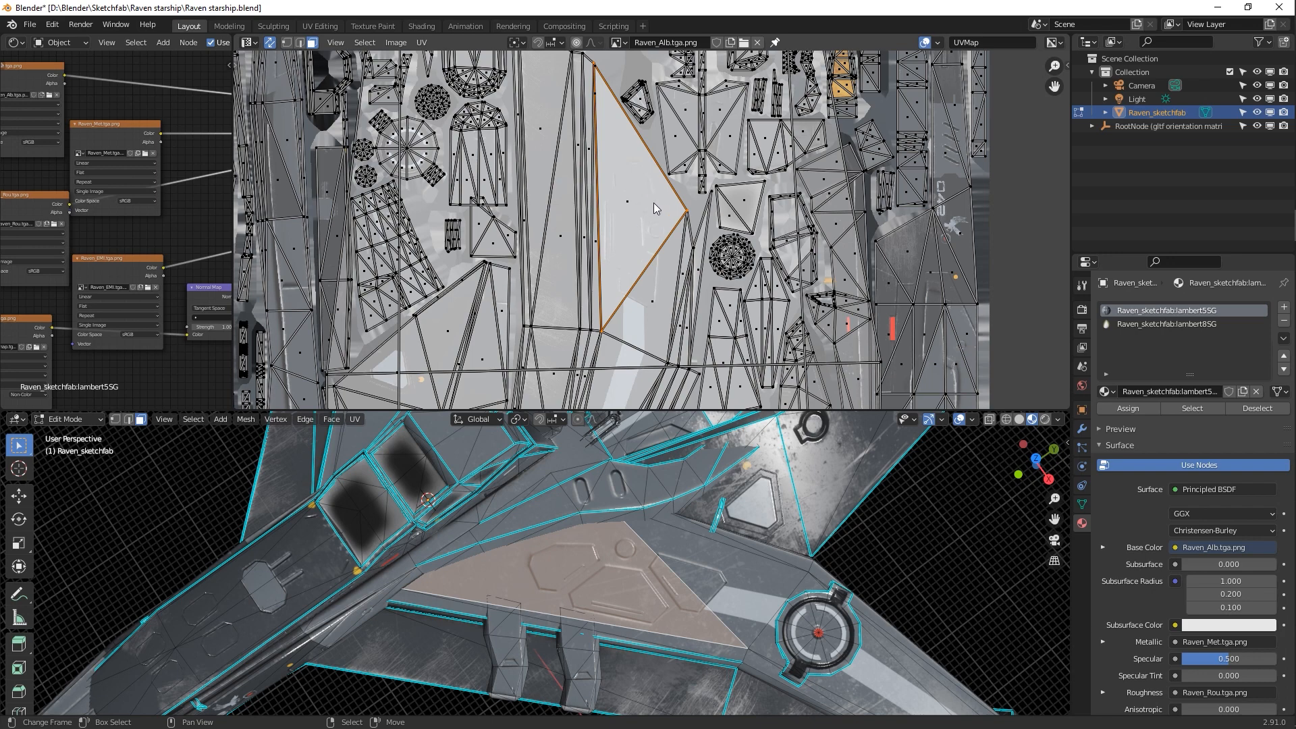
{"action": "key", "text": "Tab"}
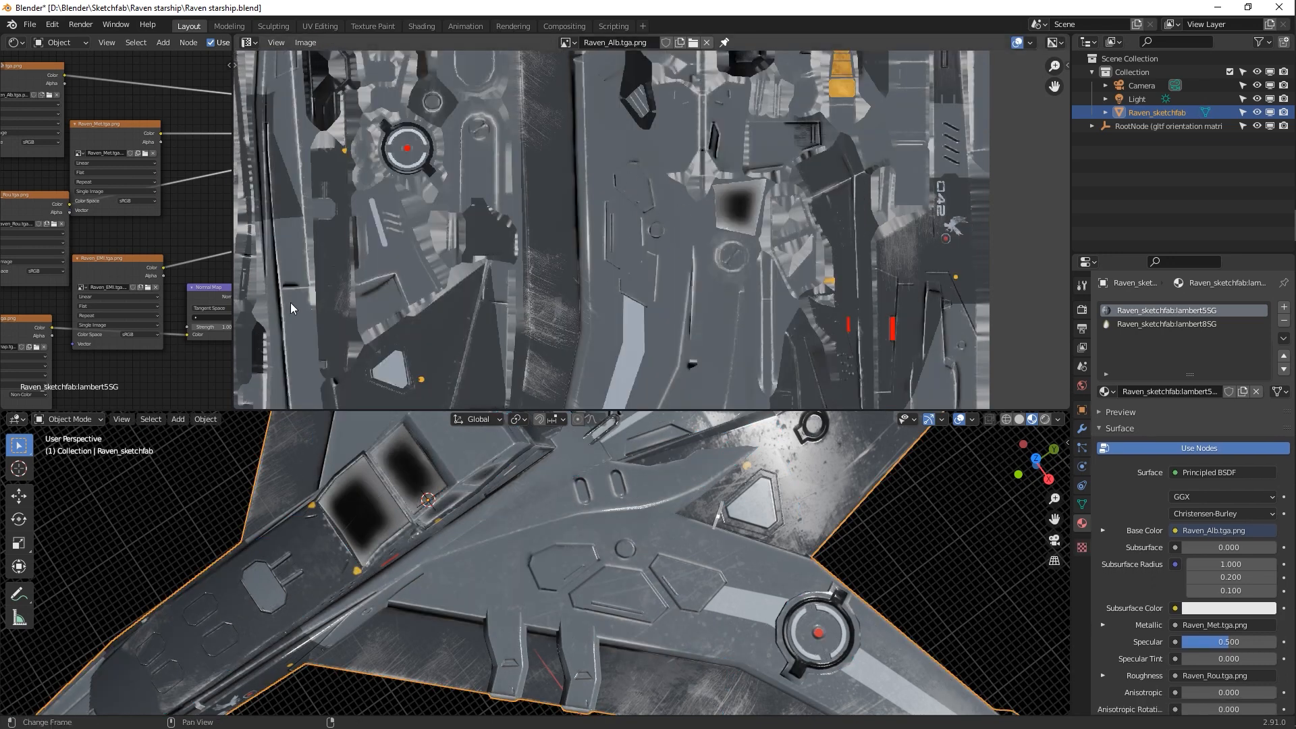
Widen the Shader Editor to show the texture nodes and display Raven_EMI.tga.png in the image editor
{"action": "left_click_drag", "start_coordinate": [234, 279], "coordinate": [440, 277]}
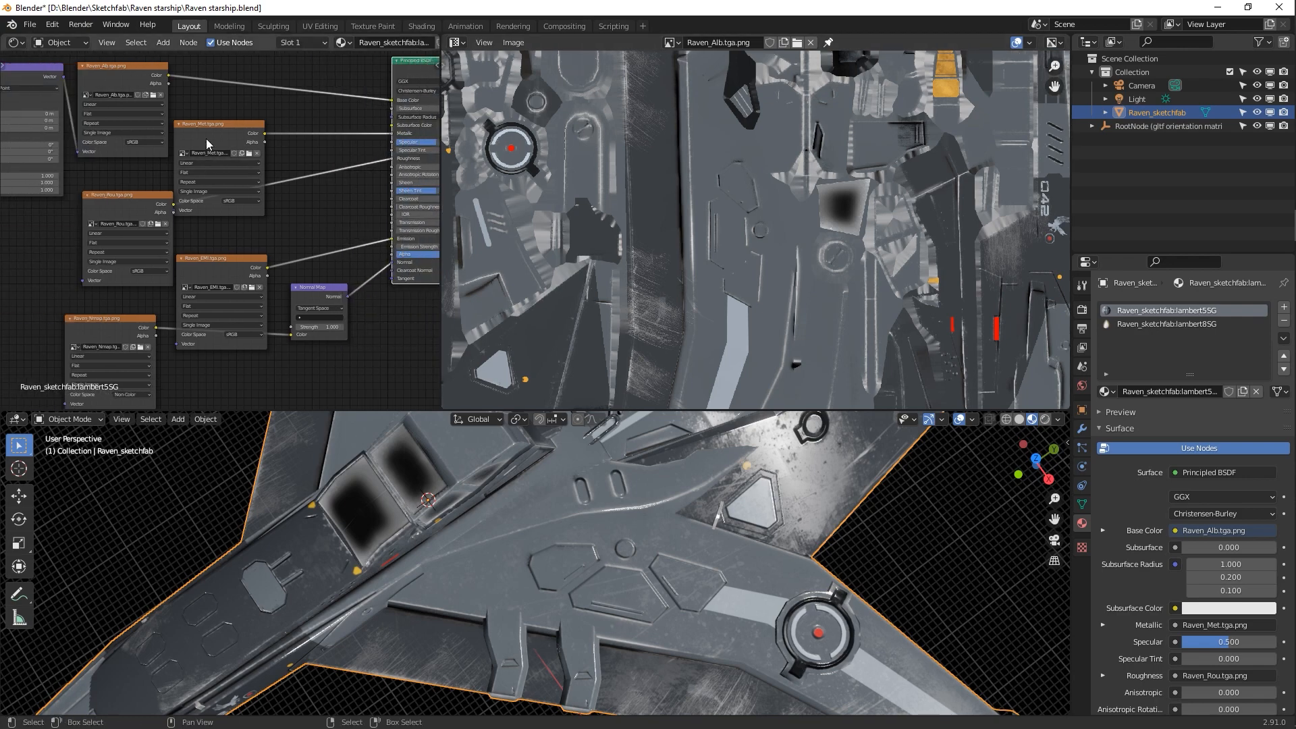
{"action": "scroll", "coordinate": [661, 141], "scroll_direction": "down", "scroll_amount": 4}
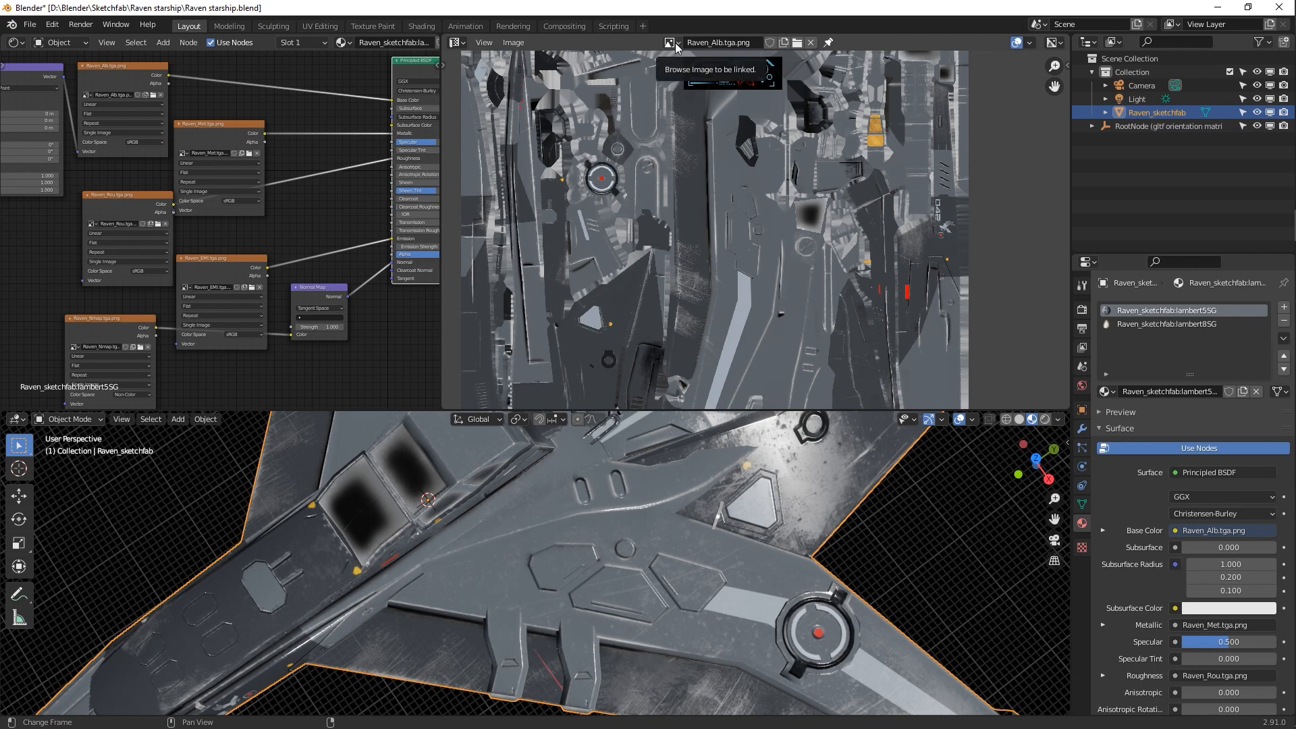
{"action": "left_click", "coordinate": [735, 75]}
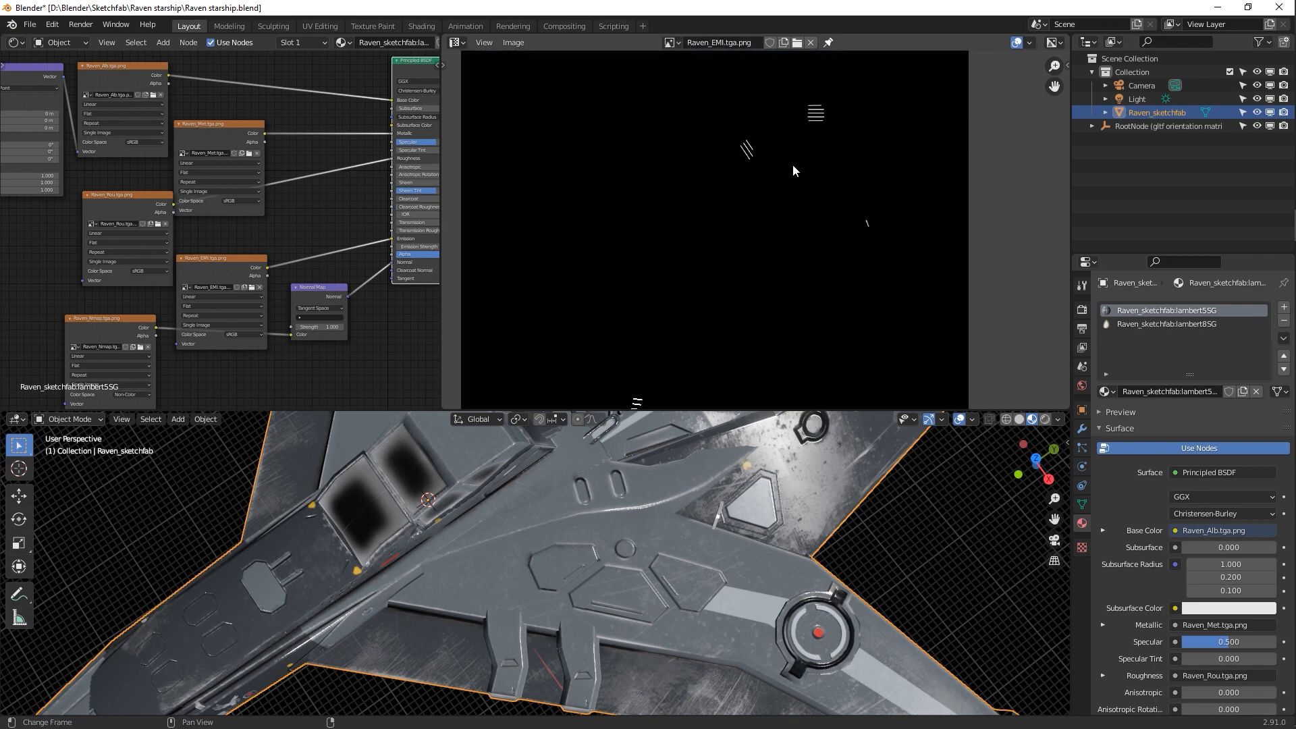
{"action": "middle_click_drag", "start_coordinate": [751, 330], "coordinate": [761, 230]}
{"action": "middle_click_drag", "start_coordinate": [702, 273], "coordinate": [662, 375]}
Display Raven_Met.tga.png in the image editor and inspect the metallic wear on the starship's wing
{"action": "left_click", "coordinate": [670, 44]}
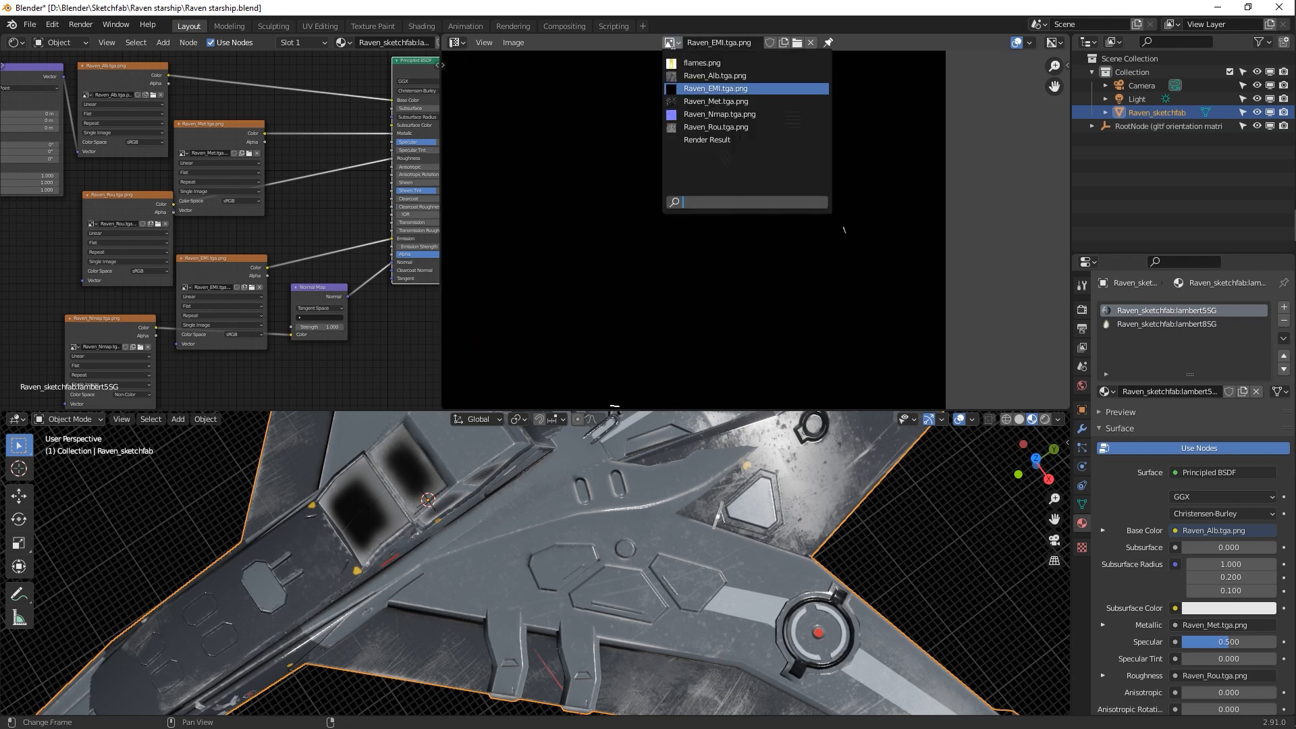
{"action": "left_click", "coordinate": [693, 103]}
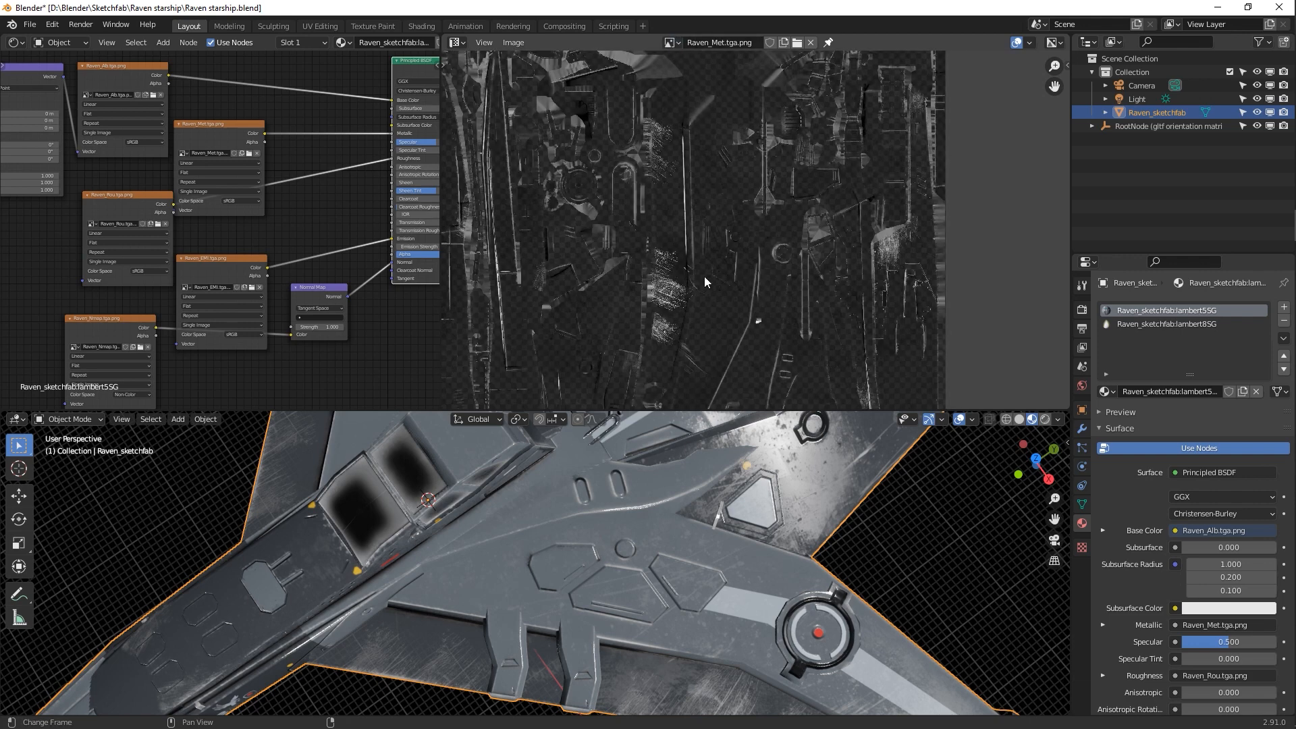
{"action": "middle_click_drag", "start_coordinate": [704, 282], "coordinate": [719, 390]}
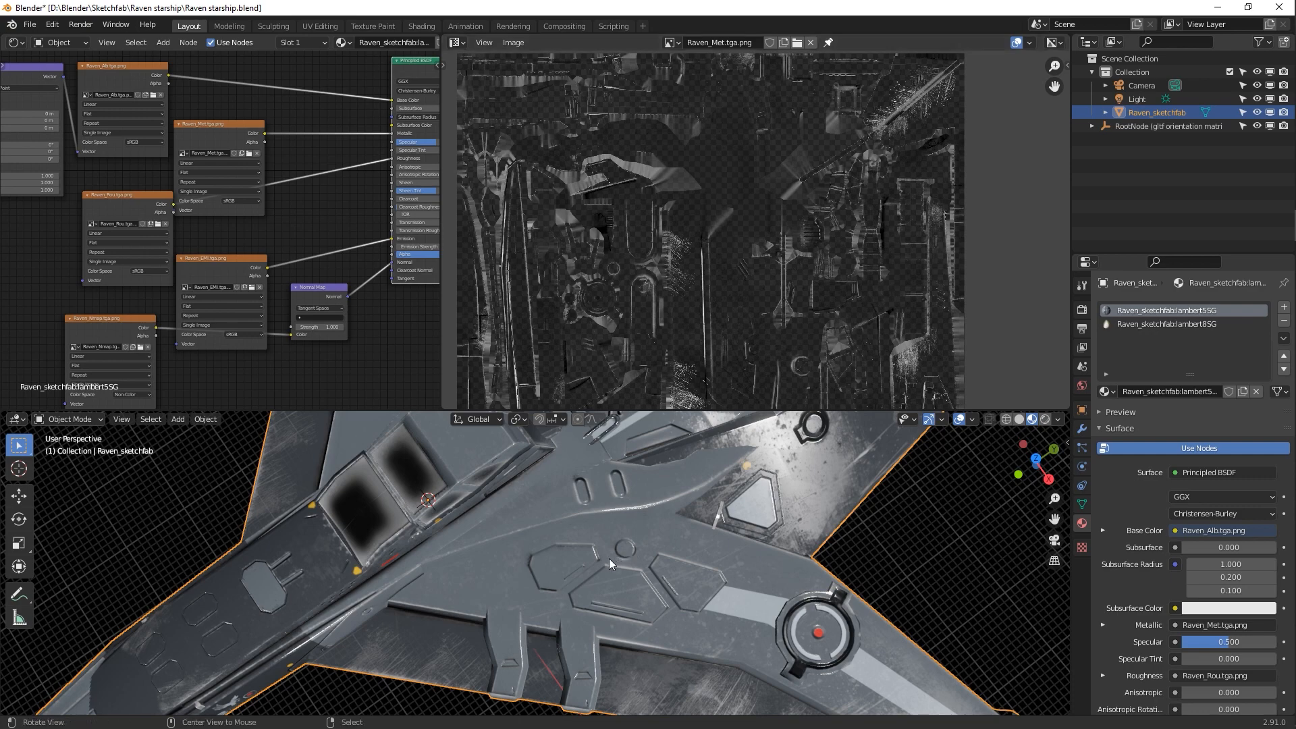
{"action": "middle_click_drag", "start_coordinate": [609, 558], "coordinate": [662, 485]}
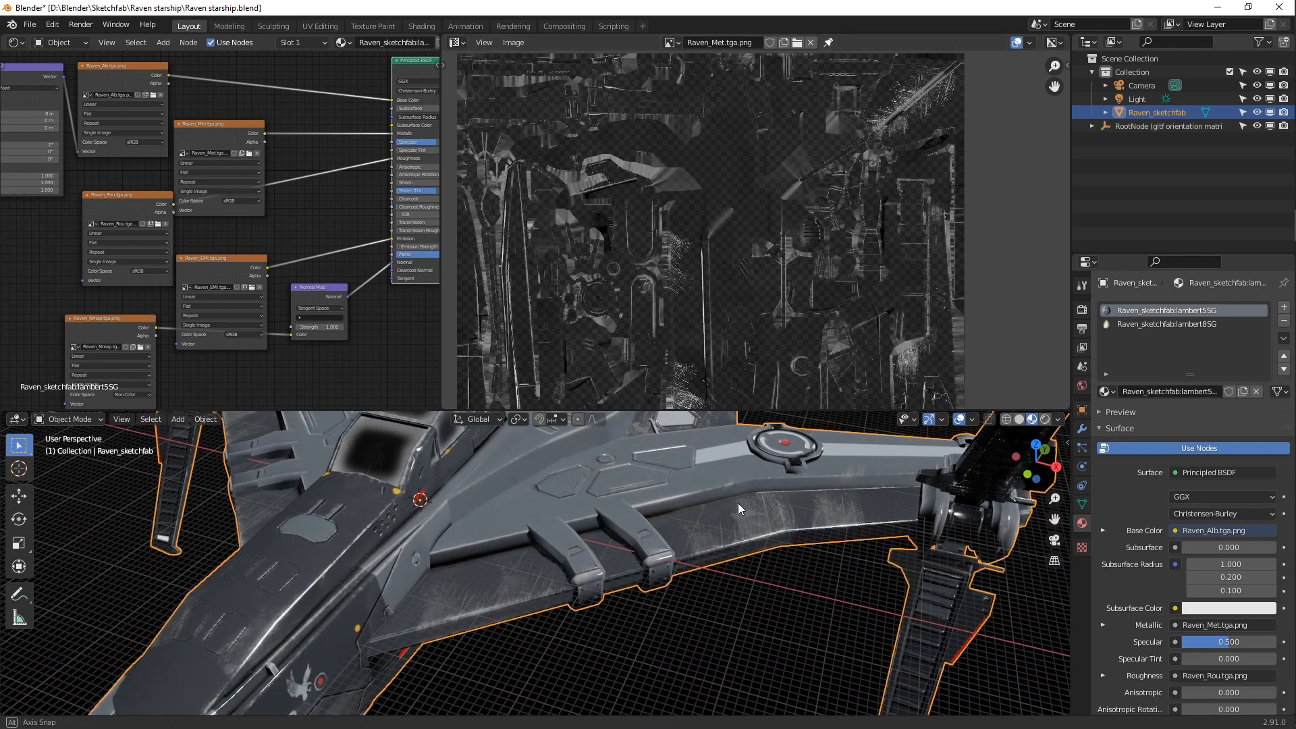
{"action": "middle_click_drag", "start_coordinate": [738, 503], "coordinate": [612, 510]}
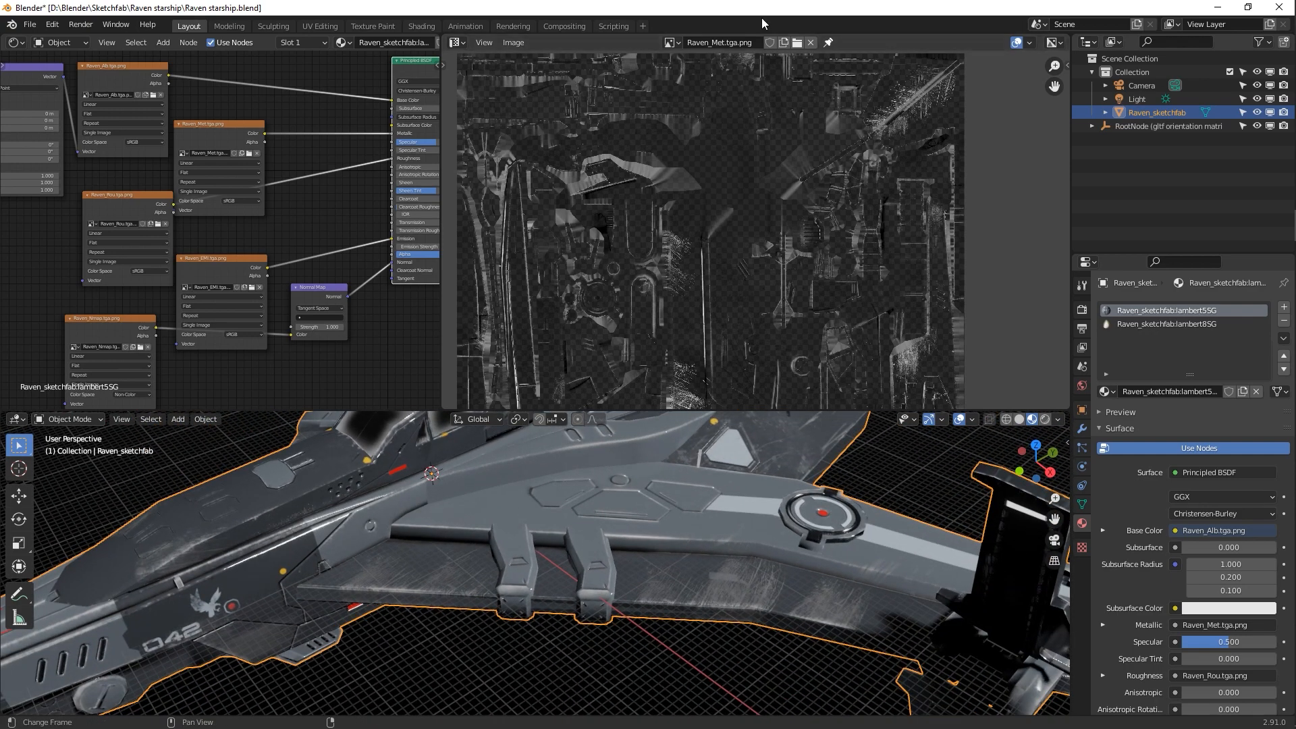
Display the normal map Raven_Nmap.tga.png in the image editor and compare it with the starship's wing and fuselage
{"action": "left_click", "coordinate": [671, 42]}
{"action": "left_click", "coordinate": [693, 116]}
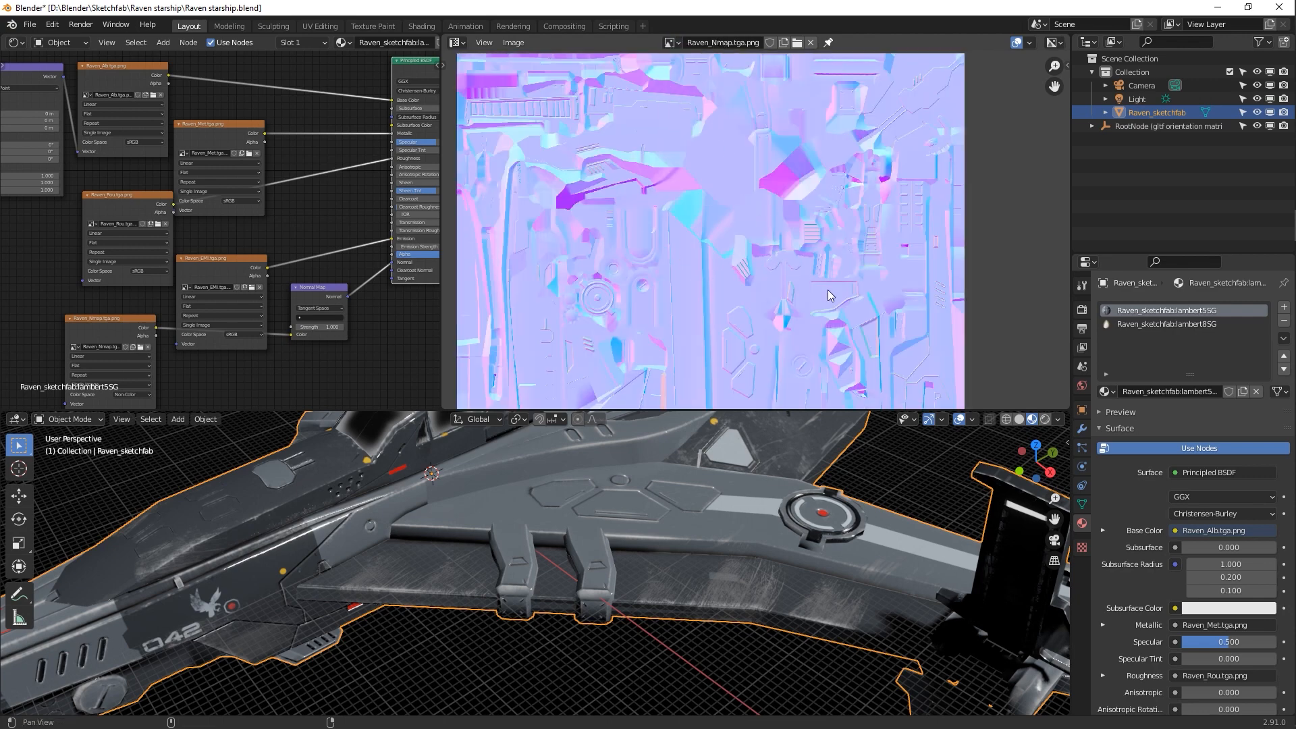
{"action": "mouse_move", "coordinate": [827, 290]}
{"action": "middle_mouse_down"}
{"action": "mouse_move", "coordinate": [816, 291]}
{"action": "mouse_move", "coordinate": [827, 306]}
{"action": "middle_mouse_up"}
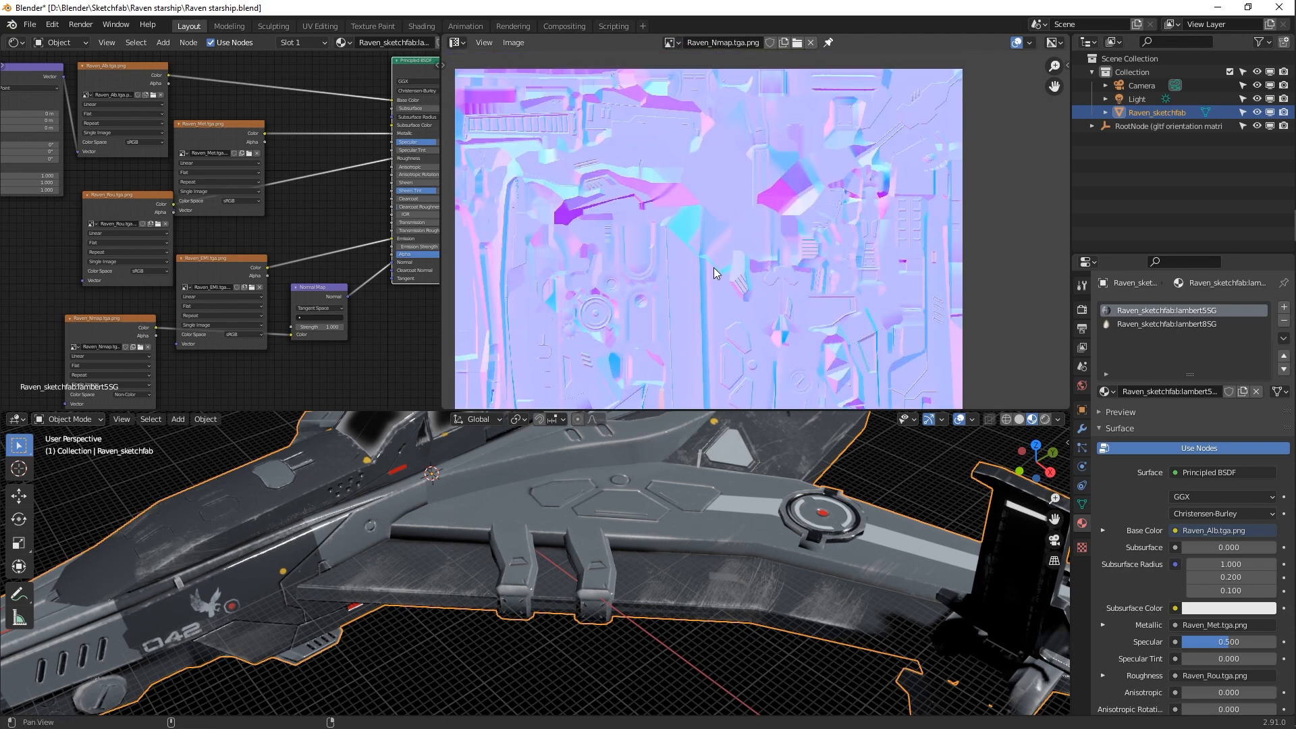
{"action": "middle_click_drag", "start_coordinate": [714, 267], "coordinate": [734, 263]}
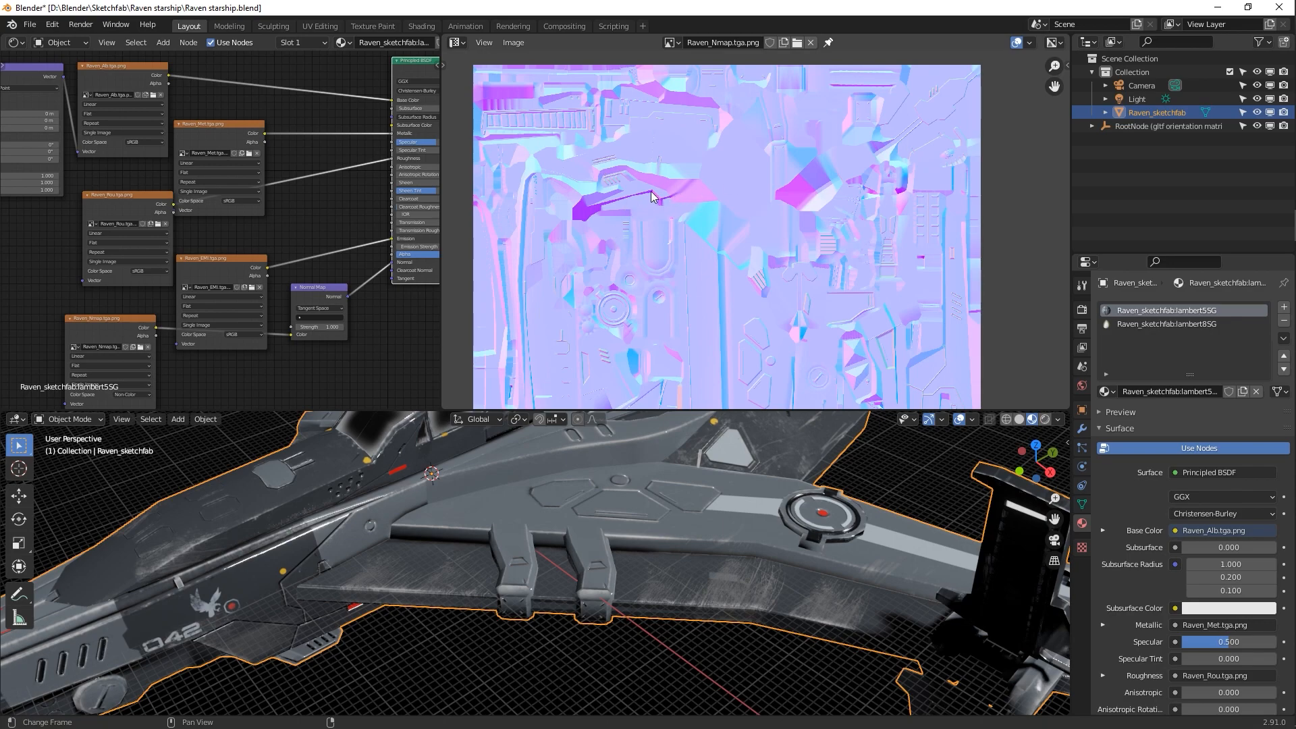
{"action": "middle_click_drag", "start_coordinate": [401, 555], "coordinate": [421, 533]}
Display Raven_Rou.tga.png in the image editor and examine surface reflections on the wing and cockpit from several angles
{"action": "left_click", "coordinate": [671, 42]}
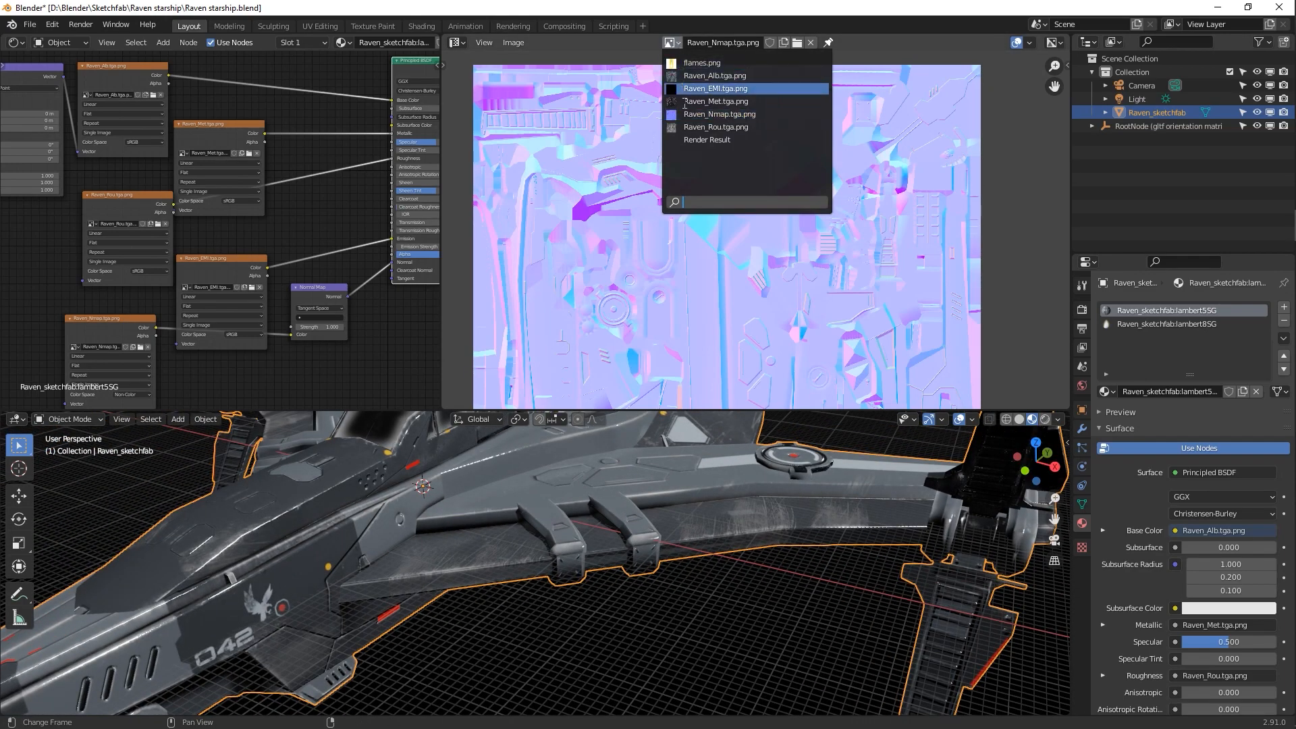
{"action": "left_click", "coordinate": [686, 127]}
{"action": "middle_click_drag", "start_coordinate": [725, 315], "coordinate": [706, 249]}
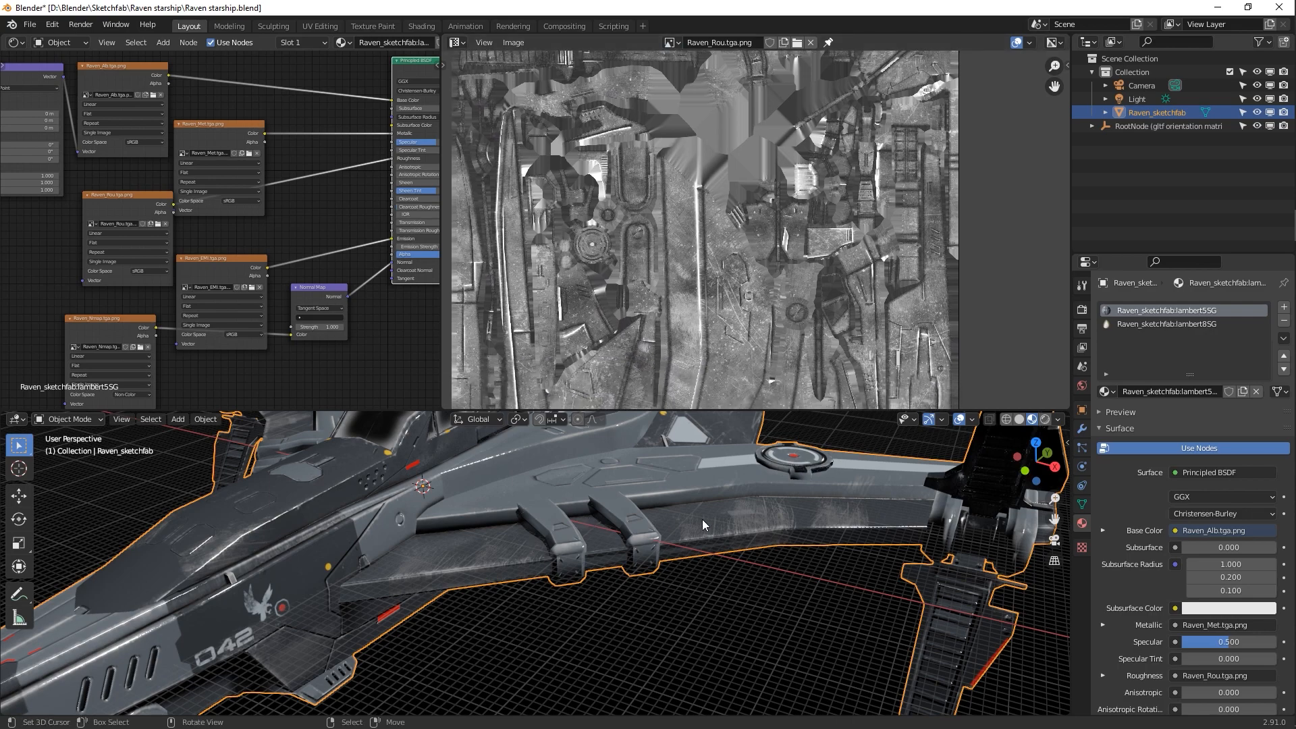
{"action": "middle_click_drag", "start_coordinate": [723, 521], "coordinate": [439, 550]}
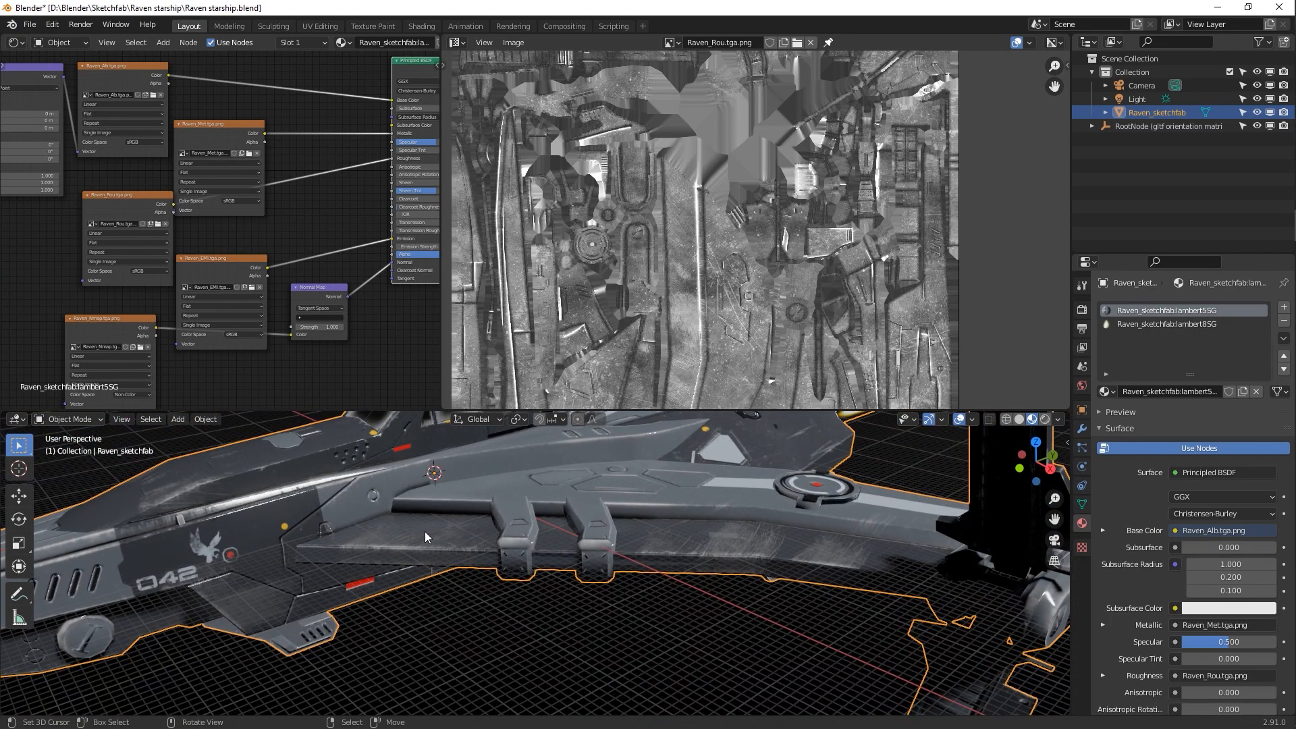
{"action": "middle_click_drag", "start_coordinate": [549, 501], "coordinate": [411, 517]}
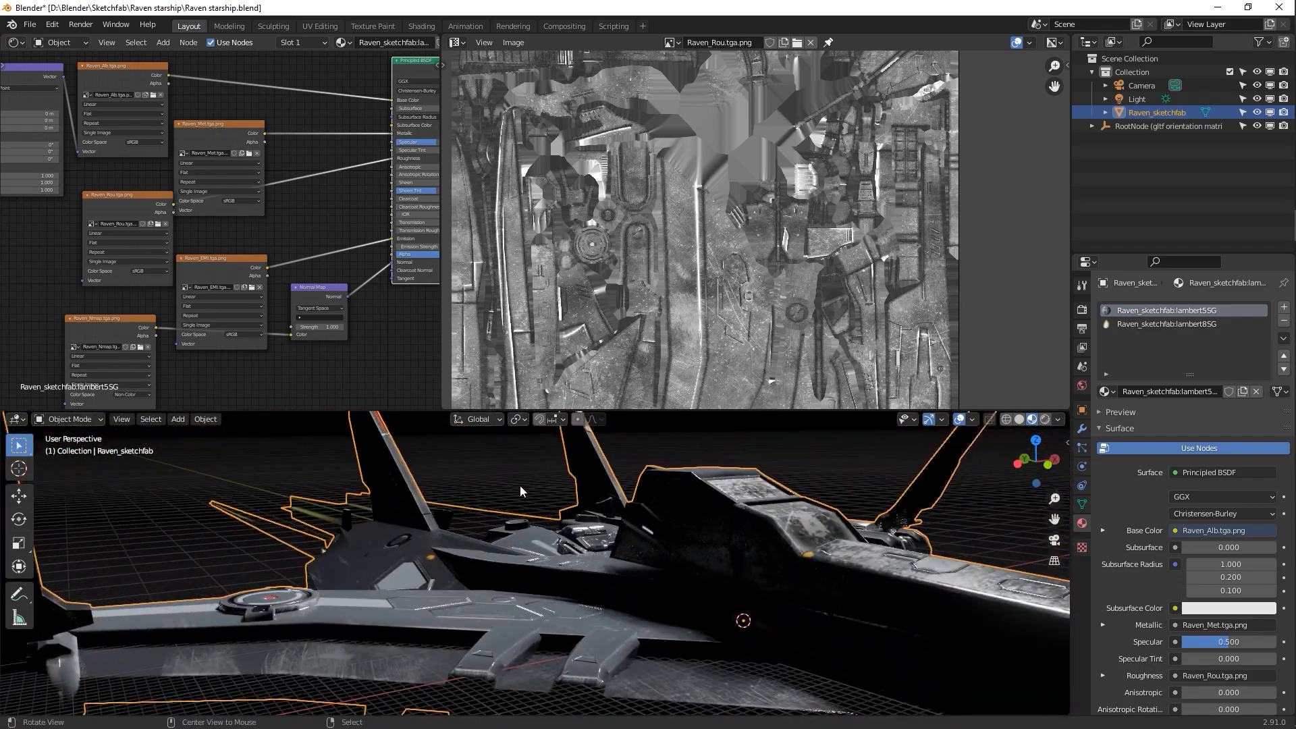
Display flames.png in the image editor and bring the starship's engine flames into view
{"action": "left_click", "coordinate": [671, 43]}
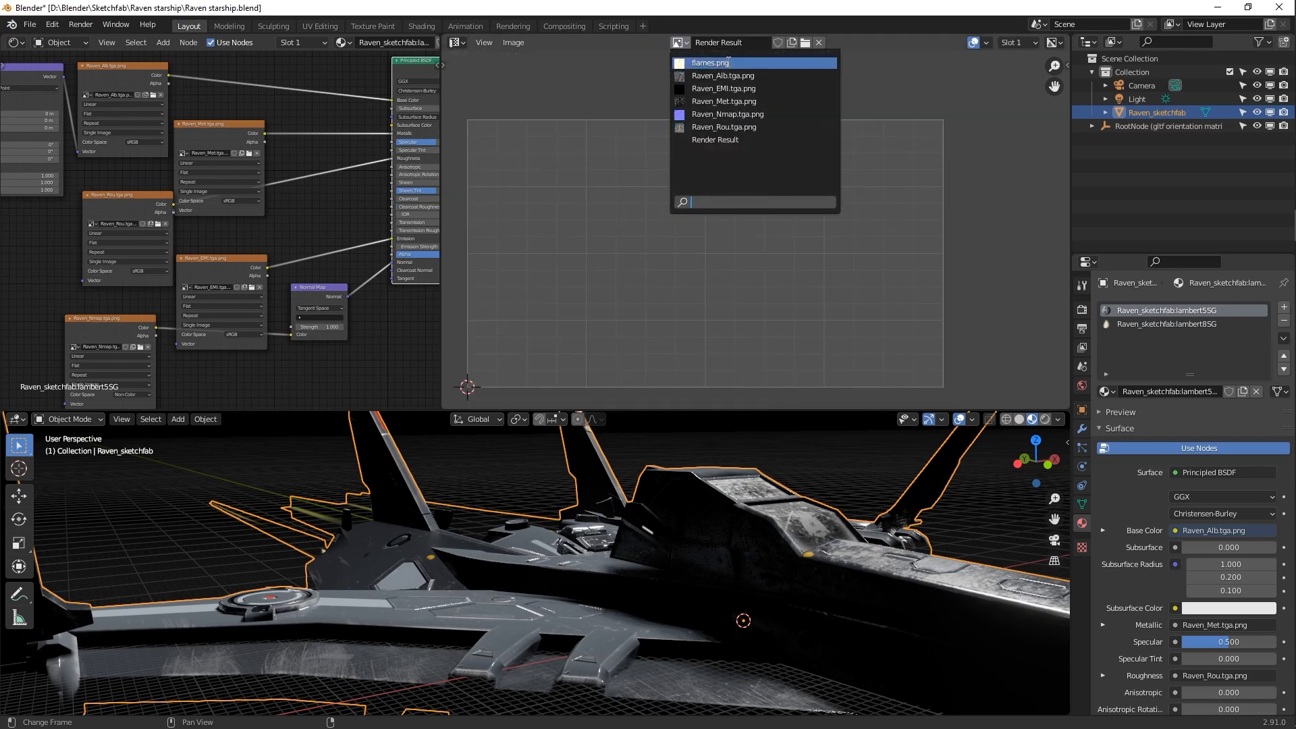
{"action": "left_click", "coordinate": [722, 63]}
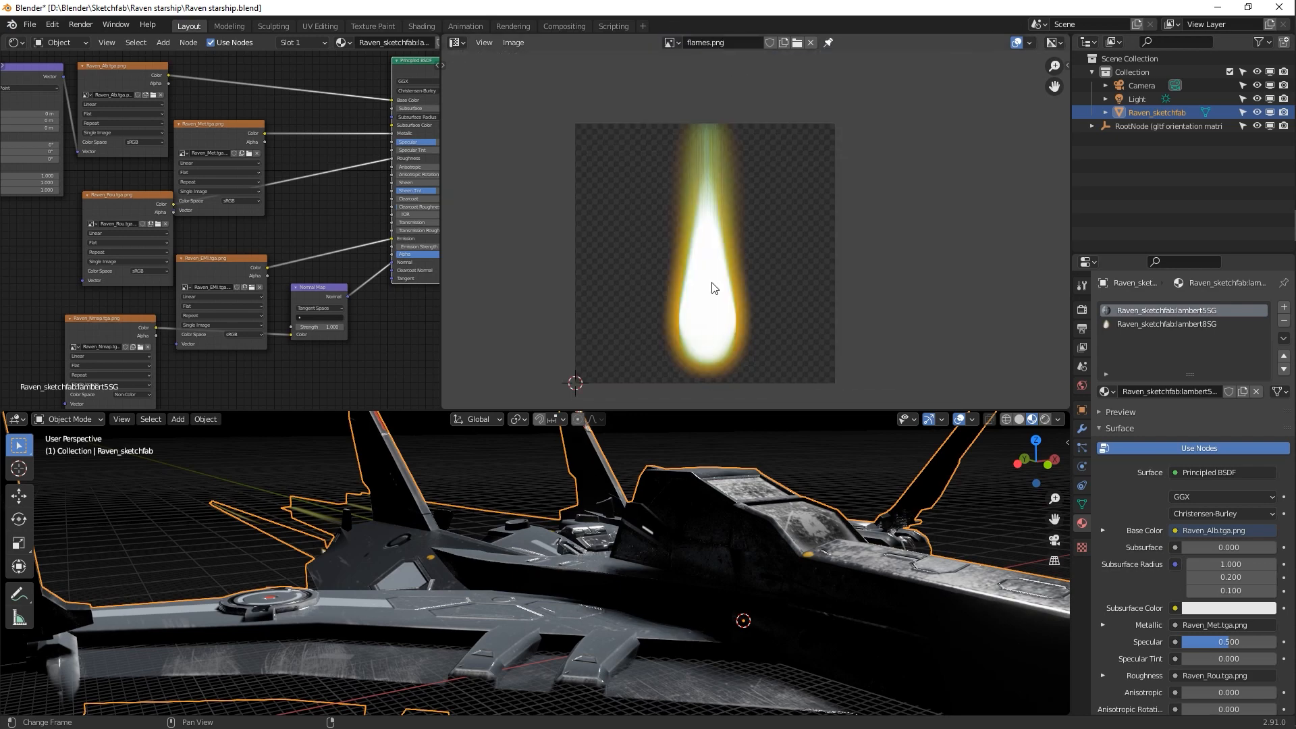
{"action": "middle_click_drag", "start_coordinate": [702, 426], "coordinate": [647, 529]}
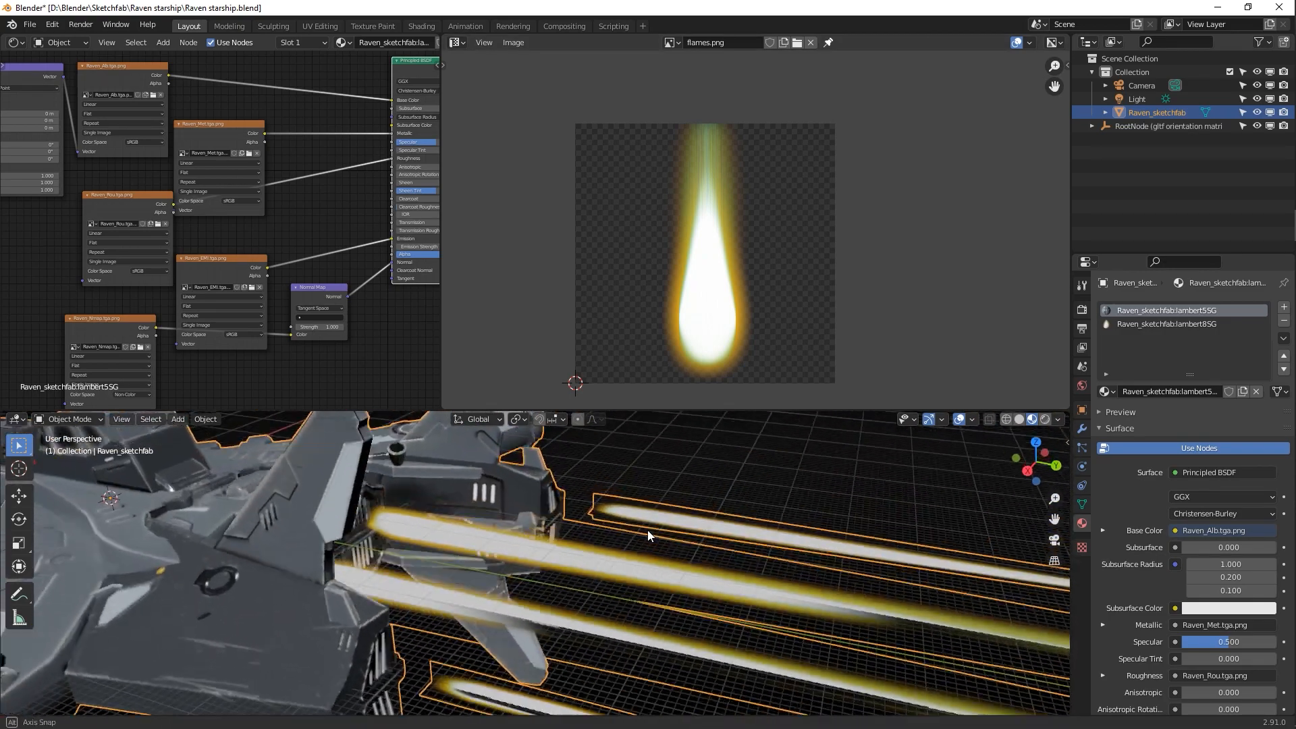
Select an engine flame plane in Edit Mode, examine its lambert8SG material and UVs, and return to Object Mode
{"action": "key", "text": "Tab"}
{"action": "left_click", "coordinate": [478, 636]}
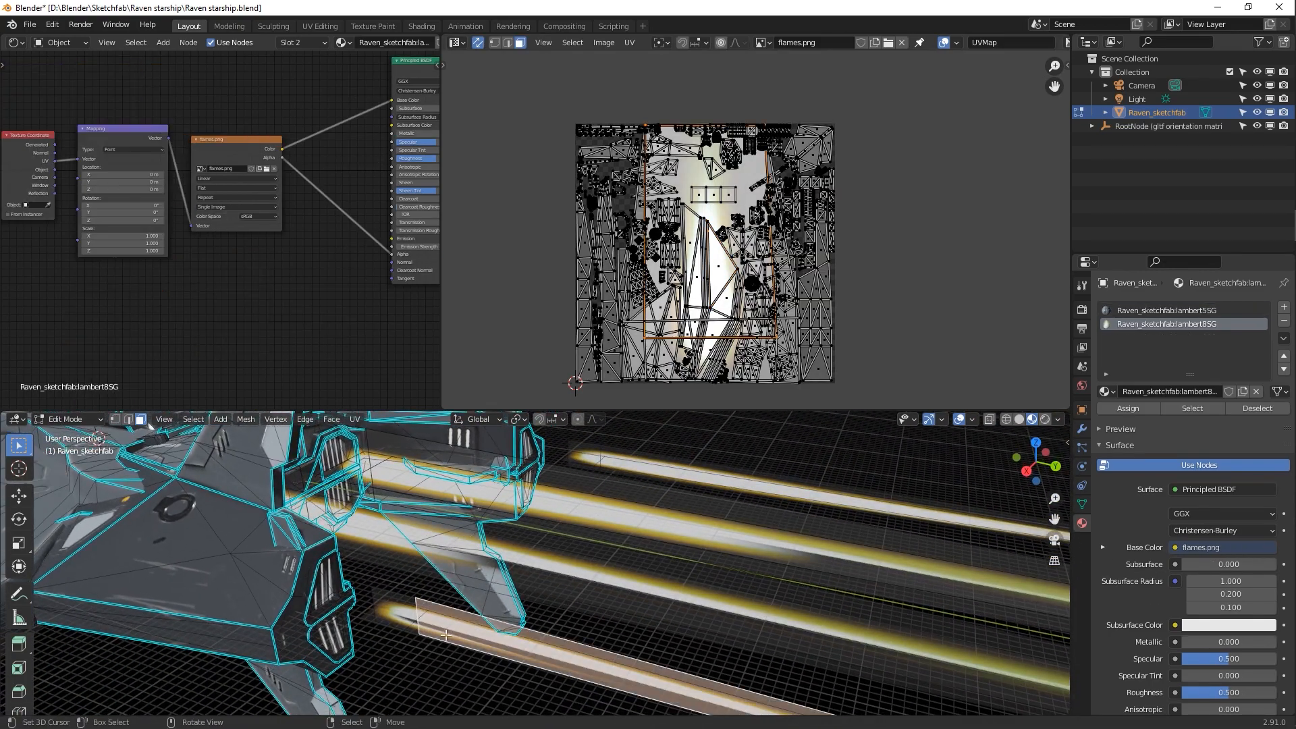
{"action": "middle_click_drag", "start_coordinate": [446, 634], "coordinate": [372, 534]}
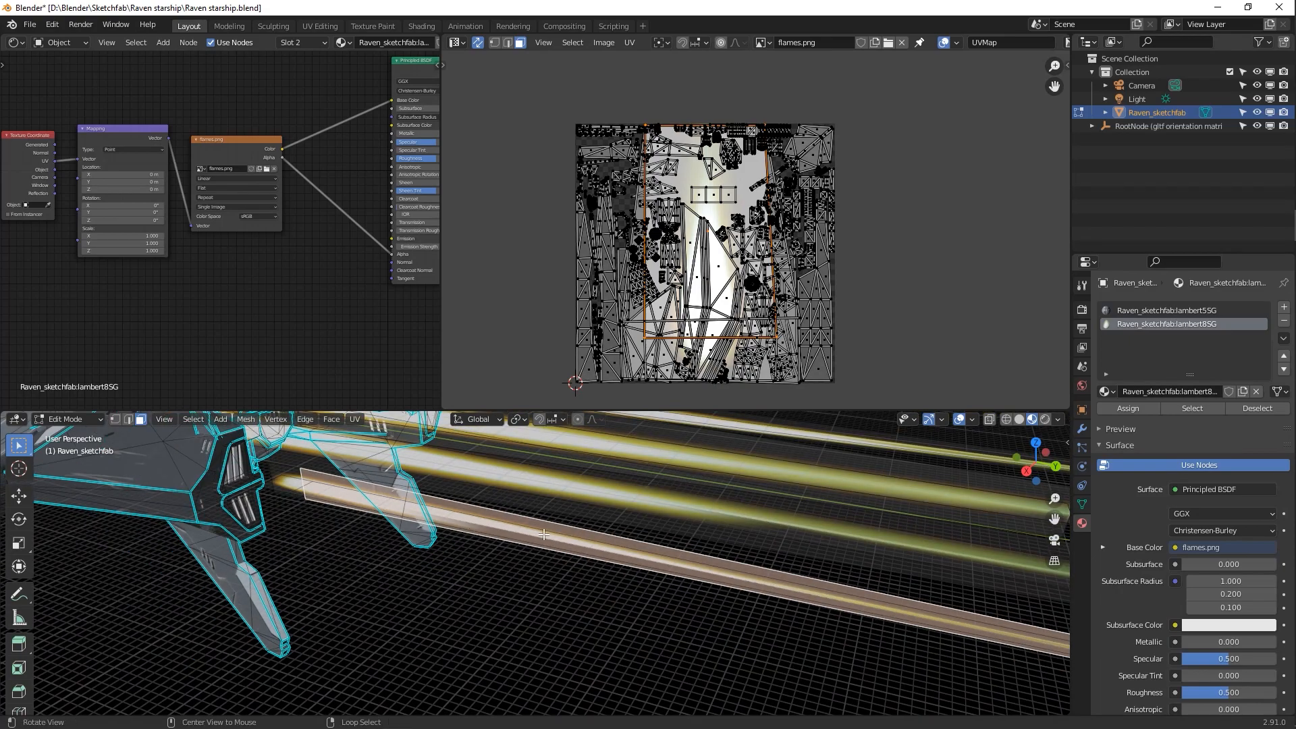
{"action": "middle_click_drag", "start_coordinate": [544, 535], "coordinate": [134, 612]}
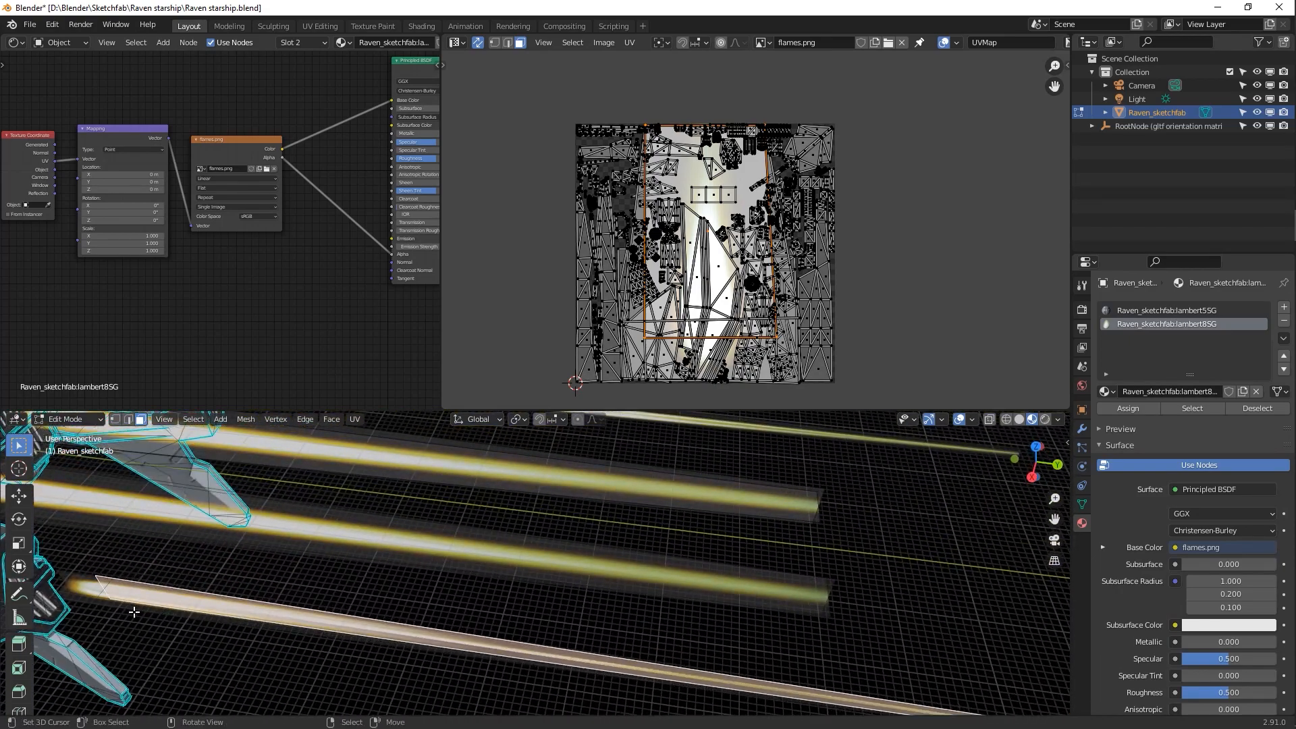
{"action": "right_click", "coordinate": [118, 598]}
{"action": "middle_click_drag", "start_coordinate": [79, 579], "coordinate": [586, 540]}
{"action": "key", "text": "Tab"}
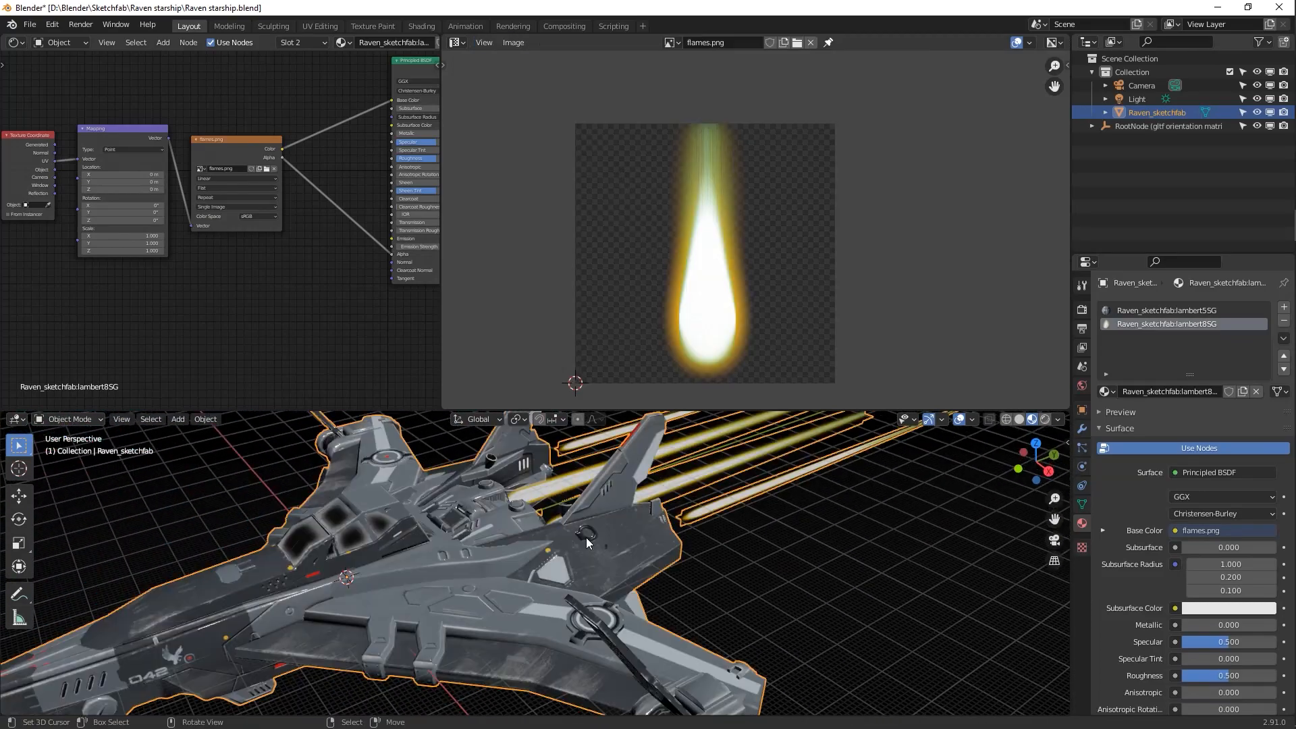
Resize the 3D viewport and inspect the starship's hull details behind the cockpit up close
{"action": "scroll", "coordinate": [692, 524], "scroll_direction": "up", "scroll_amount": 8}
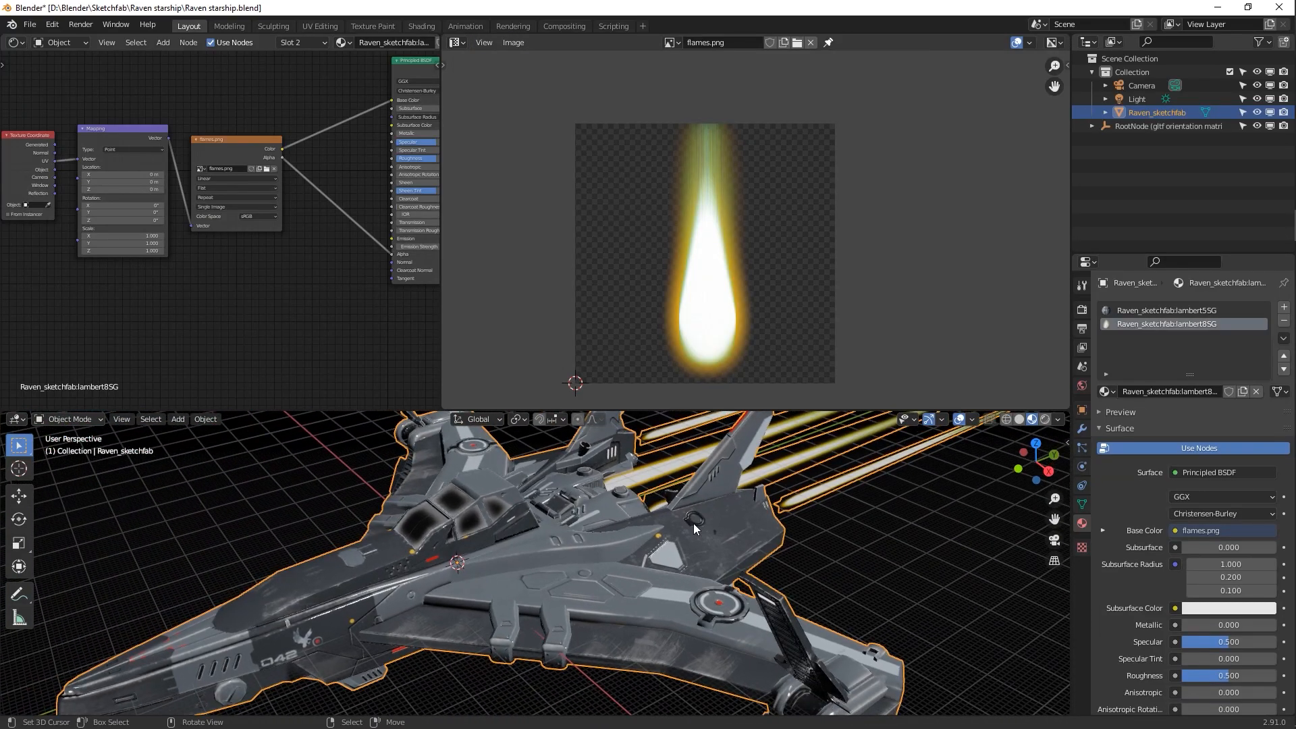
{"action": "mouse_move", "coordinate": [549, 577]}
{"action": "middle_mouse_down"}
{"action": "mouse_move", "coordinate": [566, 552]}
{"action": "mouse_move", "coordinate": [476, 555]}
{"action": "mouse_move", "coordinate": [402, 534]}
{"action": "mouse_move", "coordinate": [442, 557]}
{"action": "mouse_move", "coordinate": [414, 489]}
{"action": "mouse_move", "coordinate": [431, 520]}
{"action": "mouse_move", "coordinate": [431, 505]}
{"action": "mouse_move", "coordinate": [379, 492]}
{"action": "mouse_move", "coordinate": [478, 512]}
{"action": "mouse_move", "coordinate": [520, 539]}
{"action": "mouse_move", "coordinate": [739, 536]}
{"action": "mouse_move", "coordinate": [735, 554]}
{"action": "middle_mouse_up"}
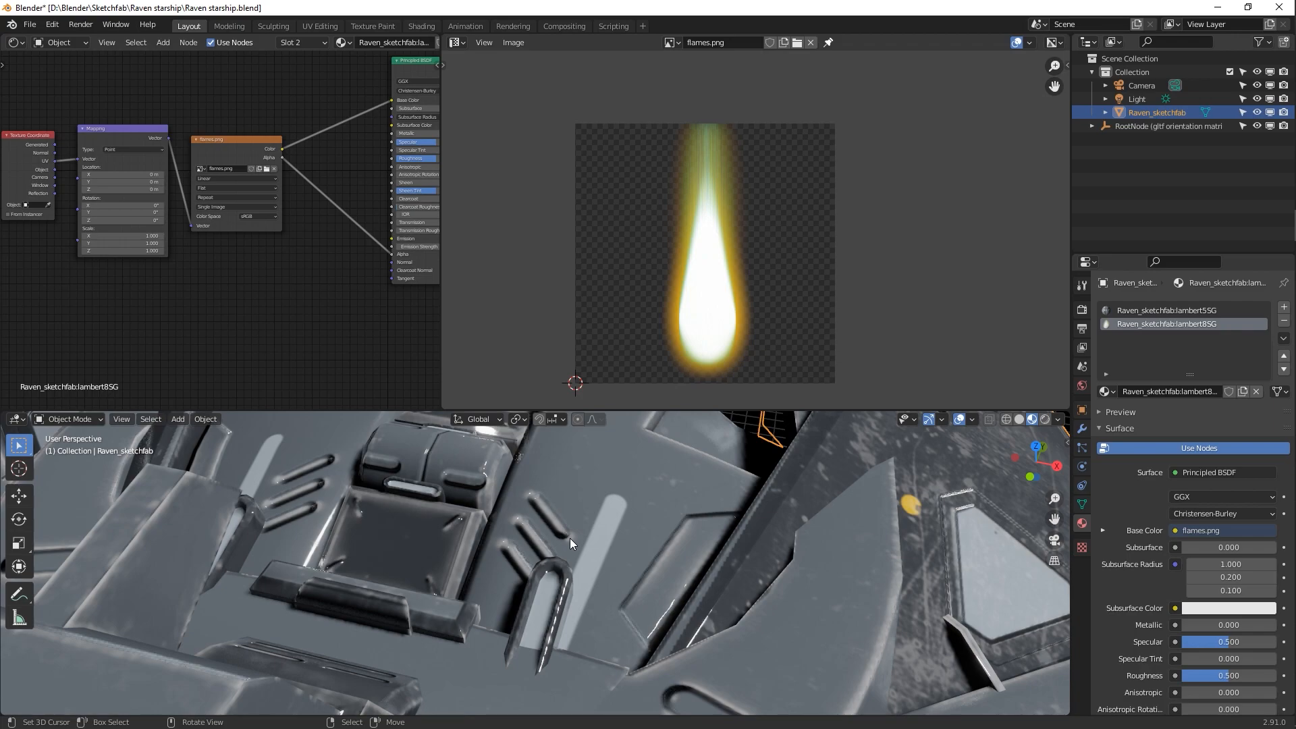
{"action": "middle_click_drag", "start_coordinate": [569, 537], "coordinate": [554, 410]}
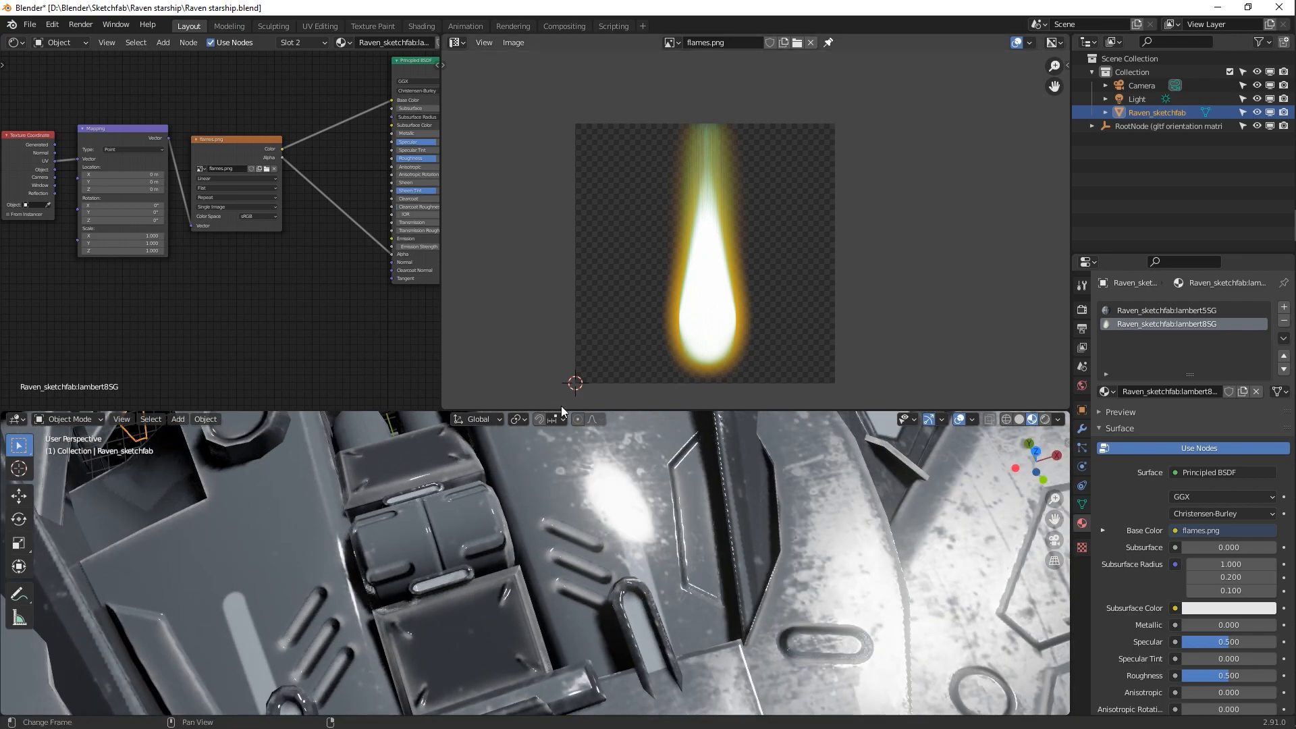
{"action": "left_click_drag", "start_coordinate": [561, 409], "coordinate": [561, 103]}
{"action": "middle_click_drag", "start_coordinate": [403, 468], "coordinate": [727, 428]}
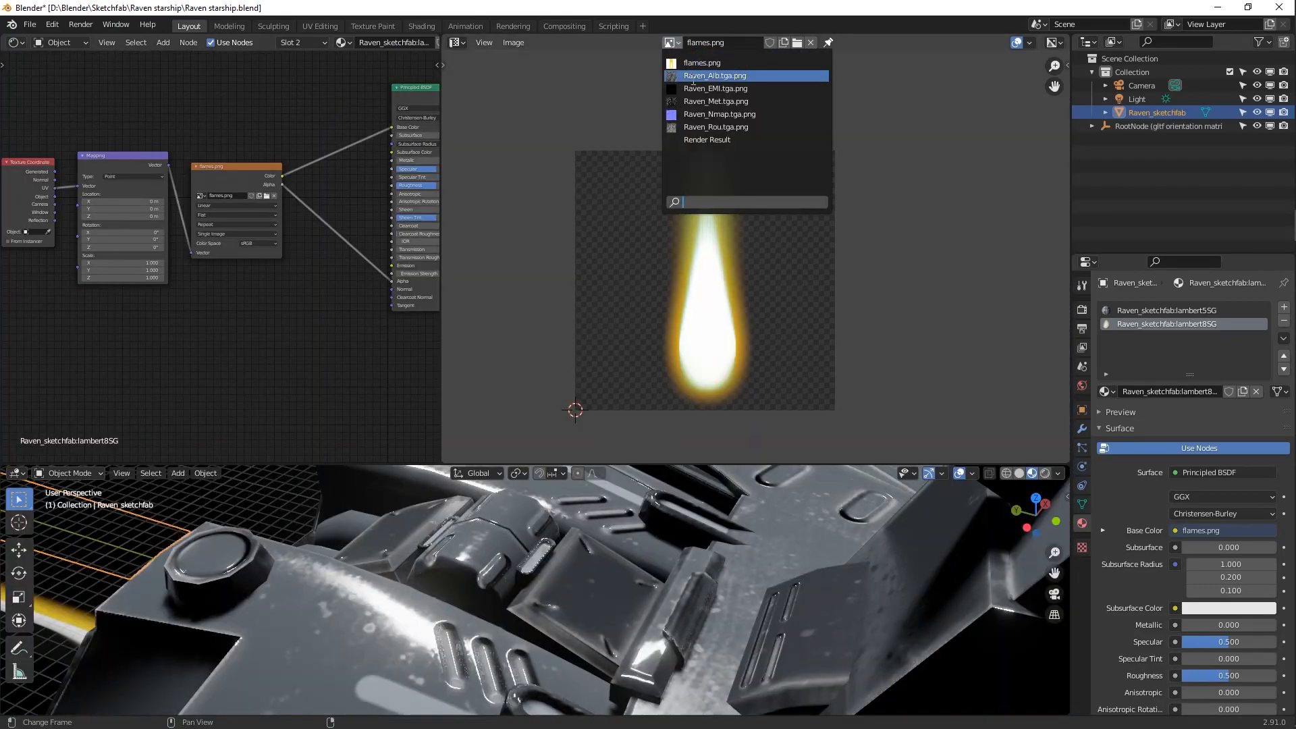
Display Raven_Alb.tga.png in the image editor, then enlarge the 3D viewport and inspect the hull and wing surfaces up close
{"action": "left_click", "coordinate": [691, 75]}
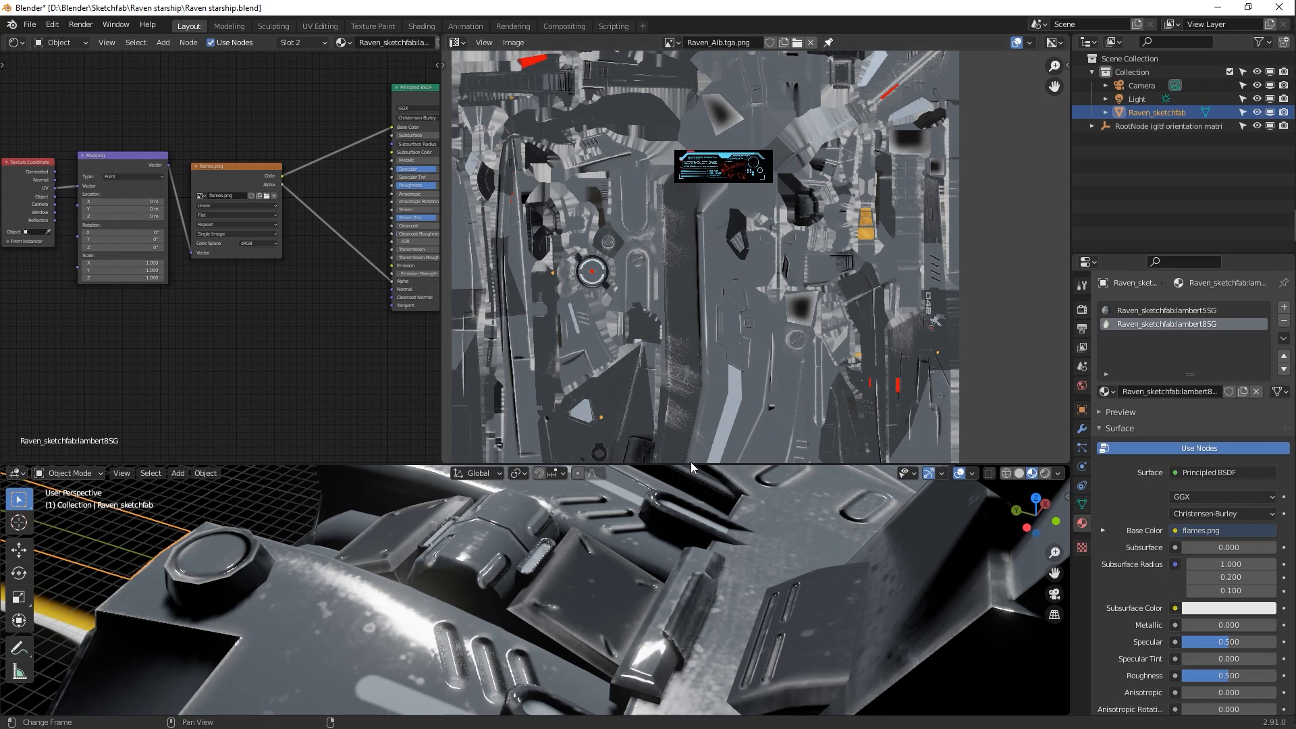
{"action": "left_click_drag", "start_coordinate": [689, 464], "coordinate": [685, 61]}
{"action": "middle_click_drag", "start_coordinate": [669, 305], "coordinate": [521, 328]}
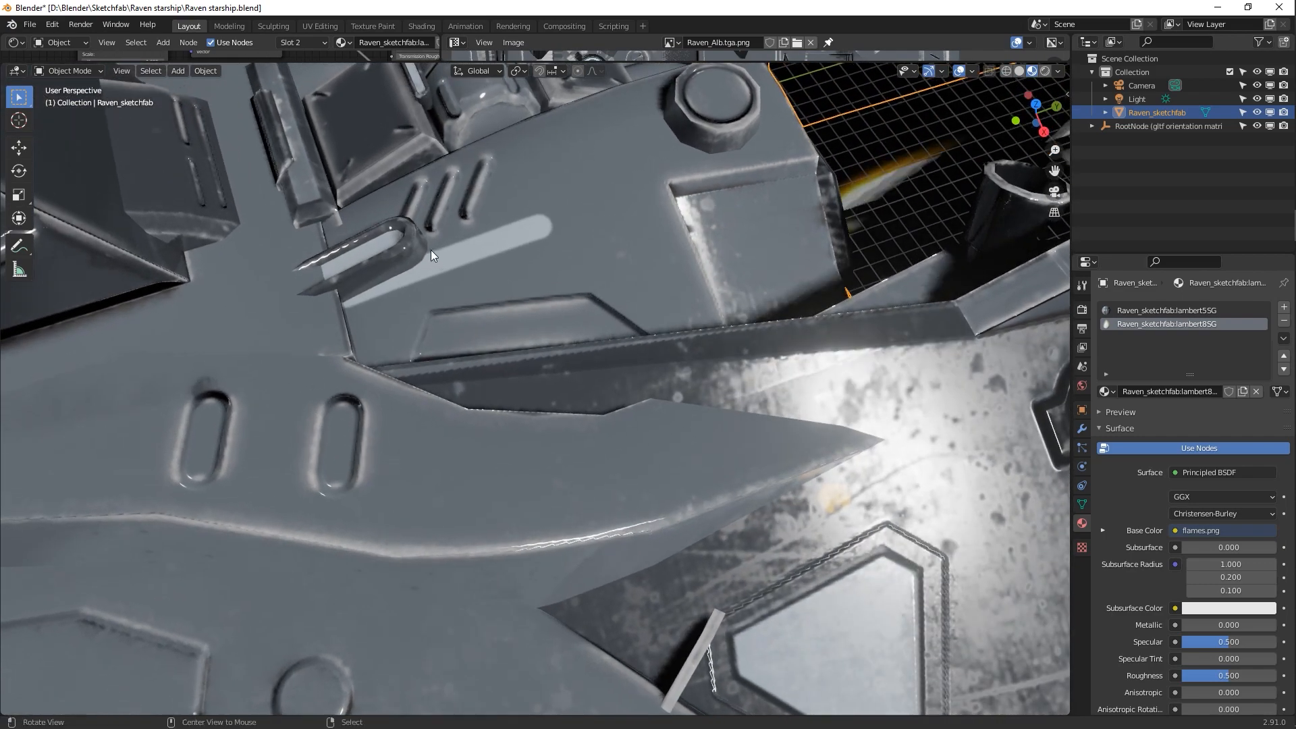
{"action": "middle_click_drag", "start_coordinate": [431, 253], "coordinate": [469, 357]}
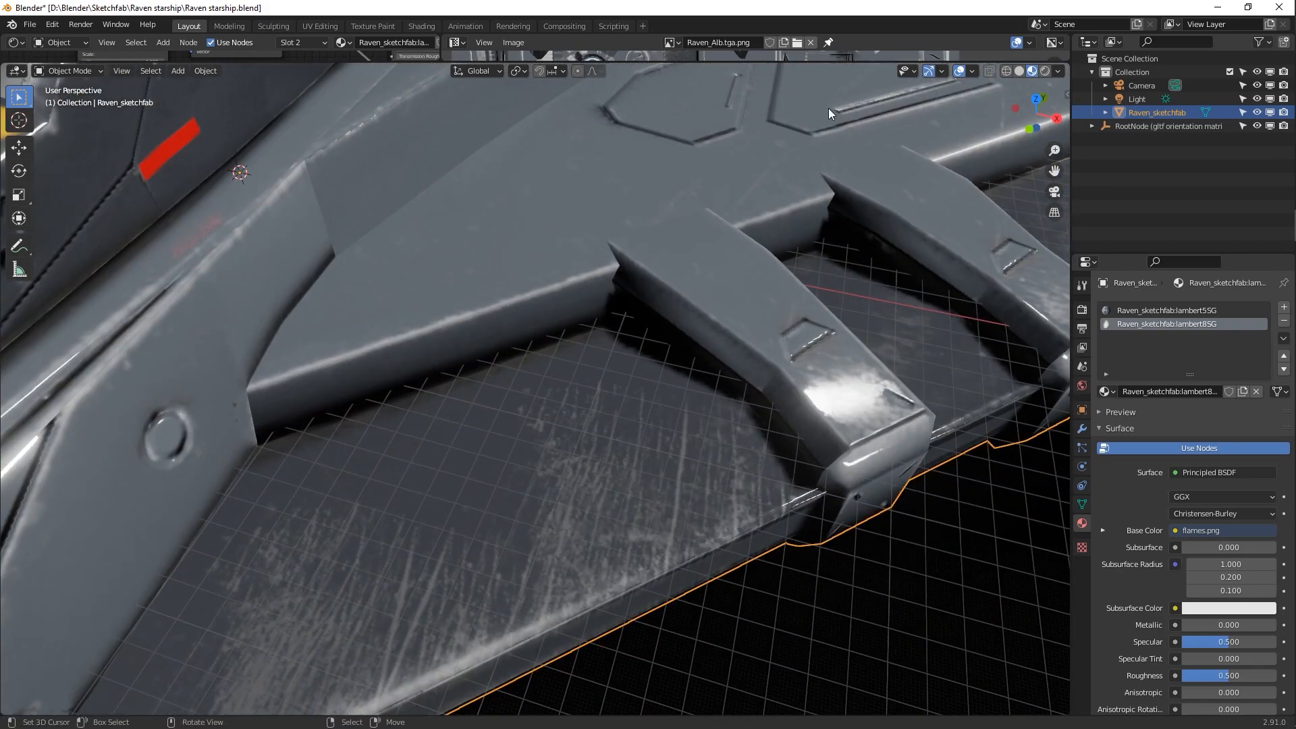
Hide the viewport overlays and examine the scratches along the wing's dark leading edge from several angles
{"action": "left_click", "coordinate": [958, 71]}
{"action": "middle_click_drag", "start_coordinate": [776, 324], "coordinate": [535, 525]}
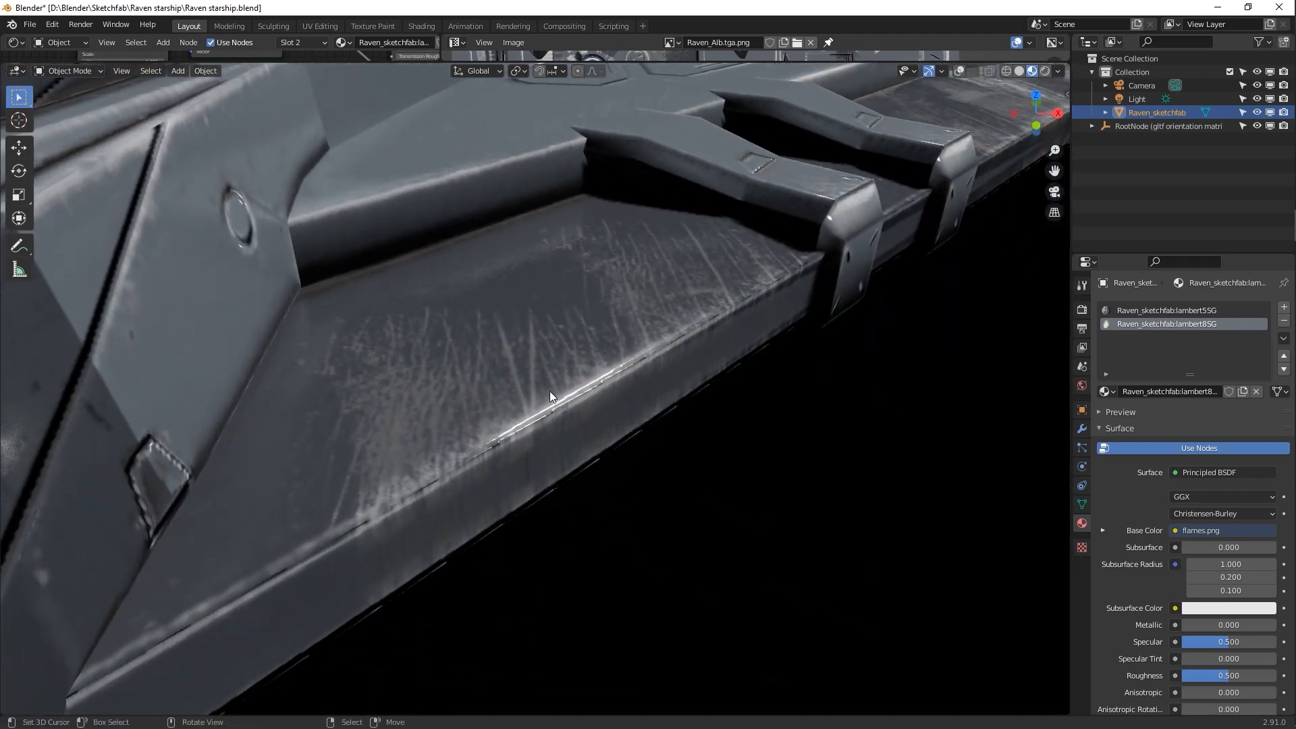
{"action": "middle_click_drag", "start_coordinate": [550, 396], "coordinate": [297, 402]}
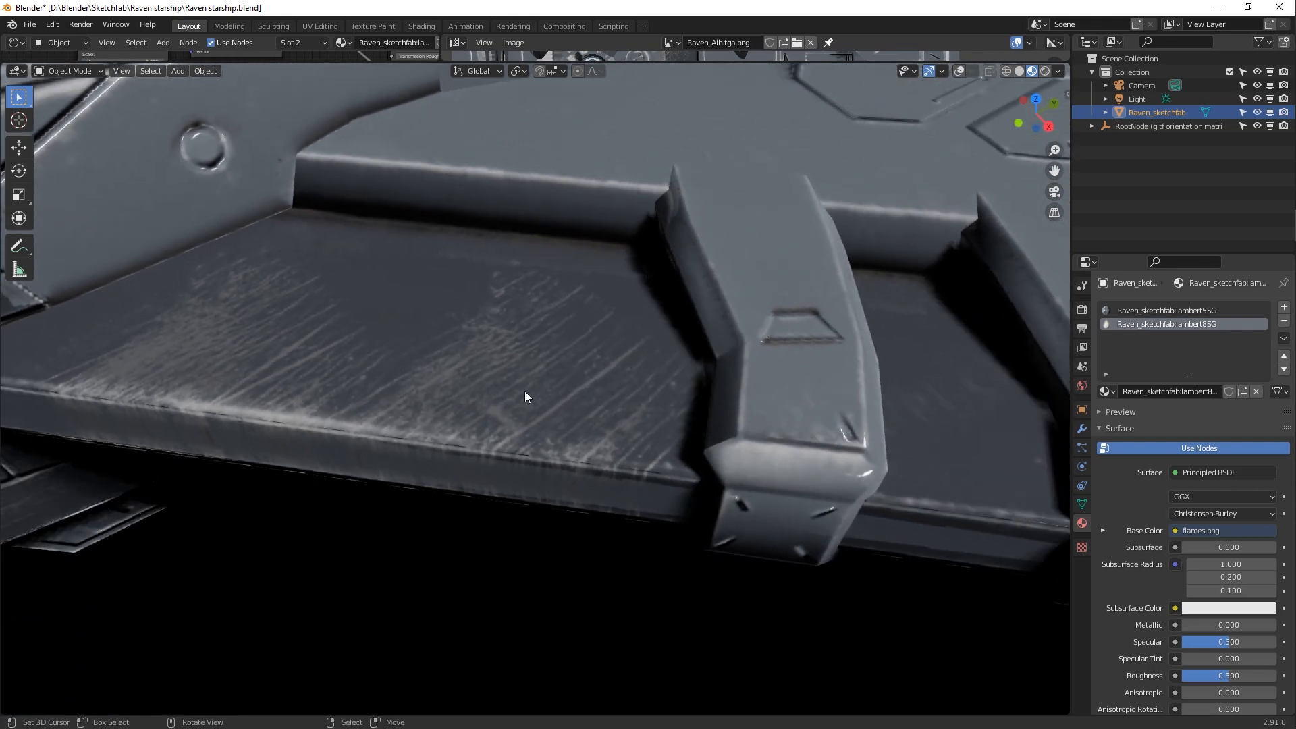
{"action": "middle_click_drag", "start_coordinate": [524, 396], "coordinate": [418, 491]}
{"action": "middle_click_drag", "start_coordinate": [687, 444], "coordinate": [297, 454], "text": "shift"}
{"action": "middle_click_drag", "start_coordinate": [701, 471], "coordinate": [291, 448], "text": "shift"}
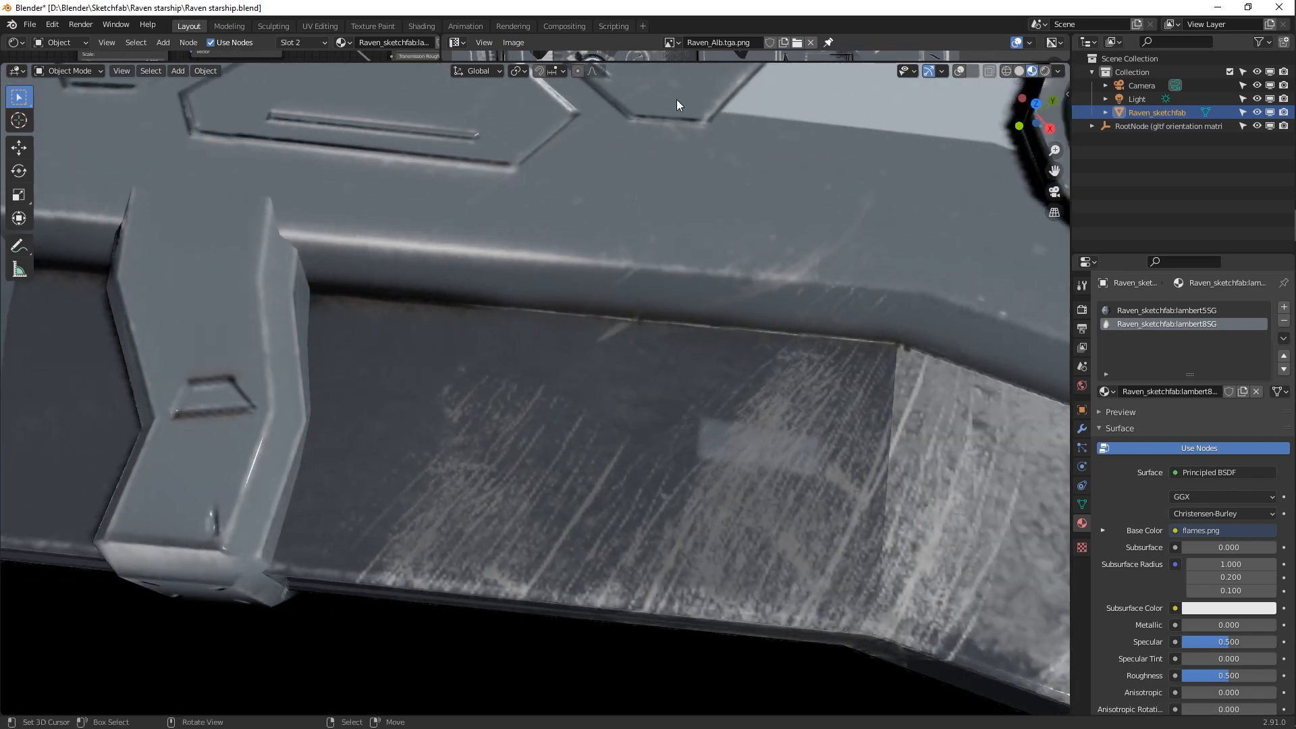
Display Raven_Met.tga.png in the image editor and select the scratched wing-edge faces in Edit Mode to locate their UVs
{"action": "left_click_drag", "start_coordinate": [680, 62], "coordinate": [678, 471]}
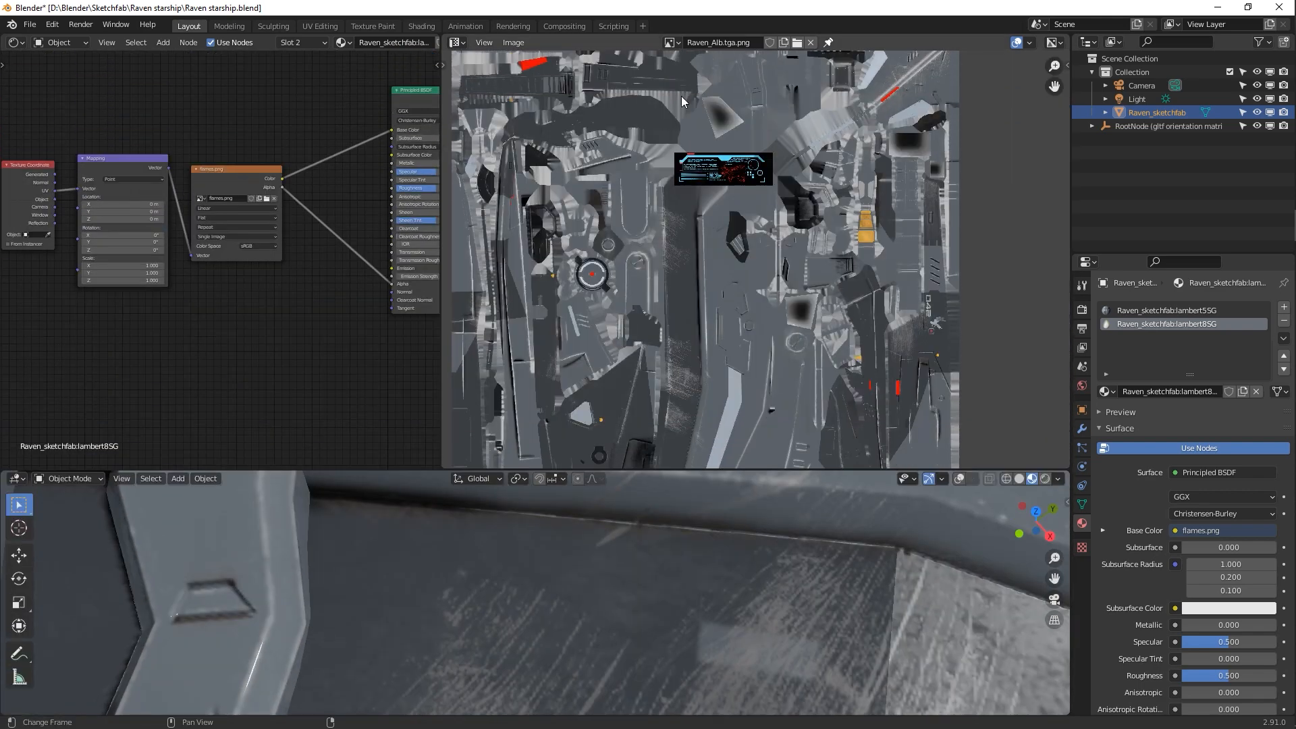
{"action": "left_click", "coordinate": [672, 43]}
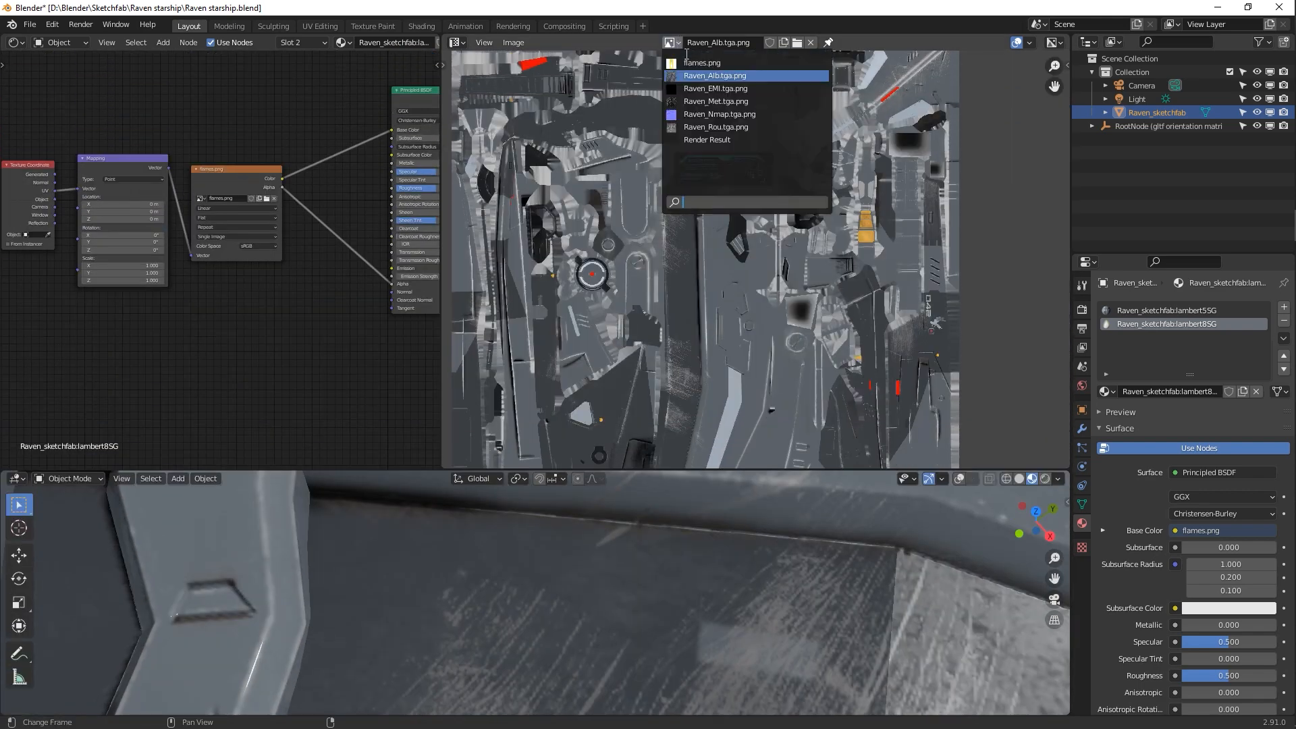
{"action": "left_click", "coordinate": [743, 101]}
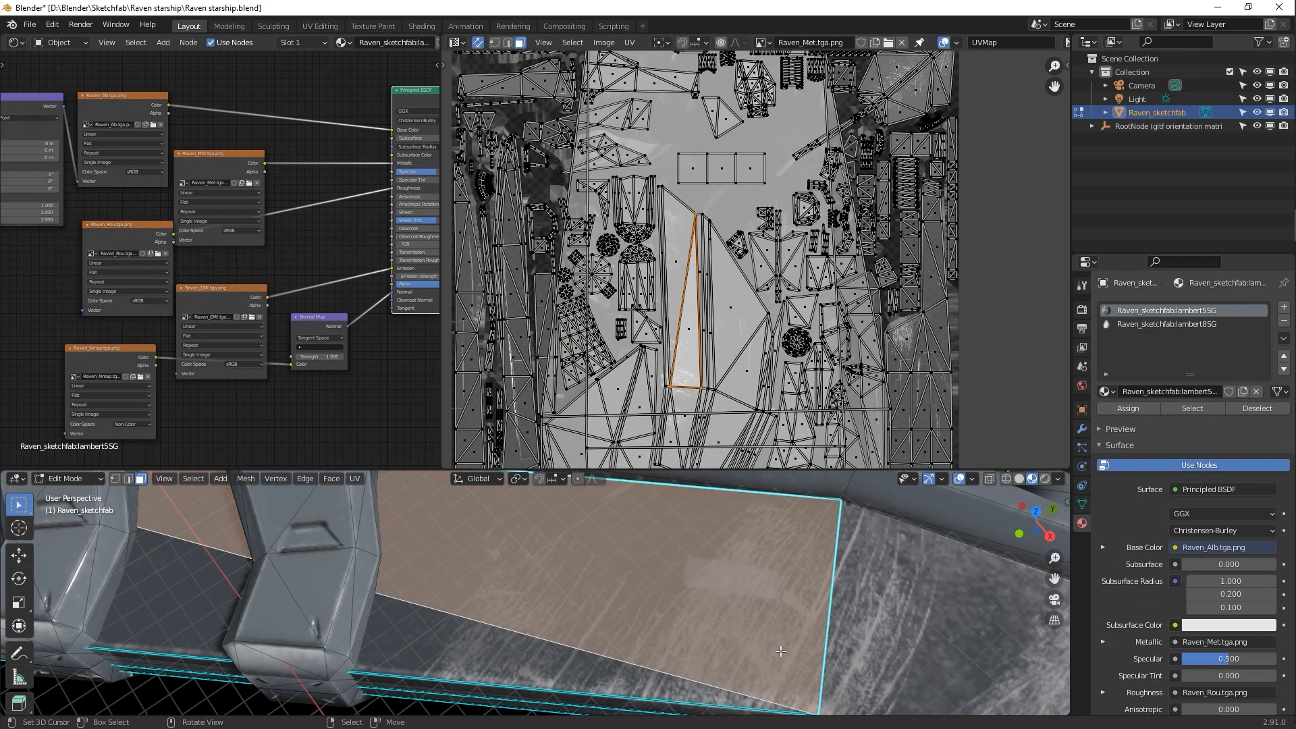
{"action": "left_click", "coordinate": [812, 639], "text": "shift"}
{"action": "key", "text": "KP_Decimal"}
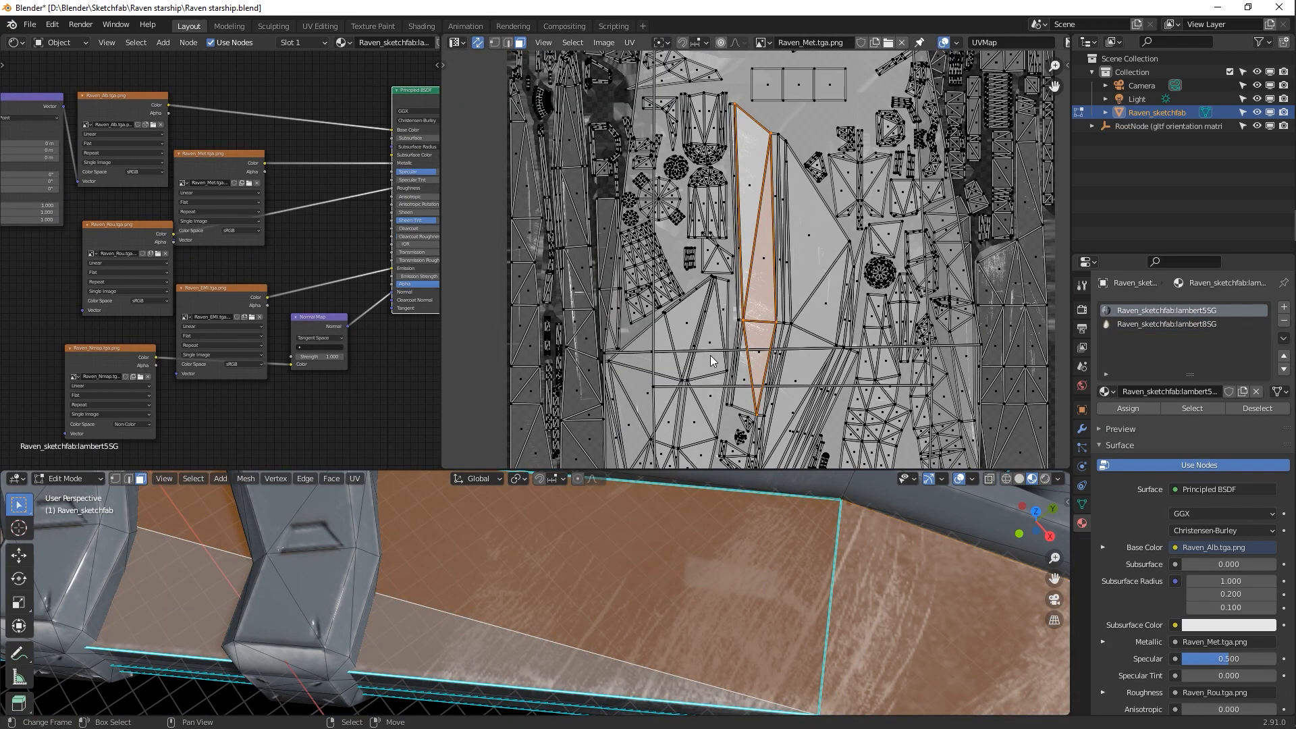
{"action": "scroll", "coordinate": [710, 355], "scroll_direction": "up", "scroll_amount": 4}
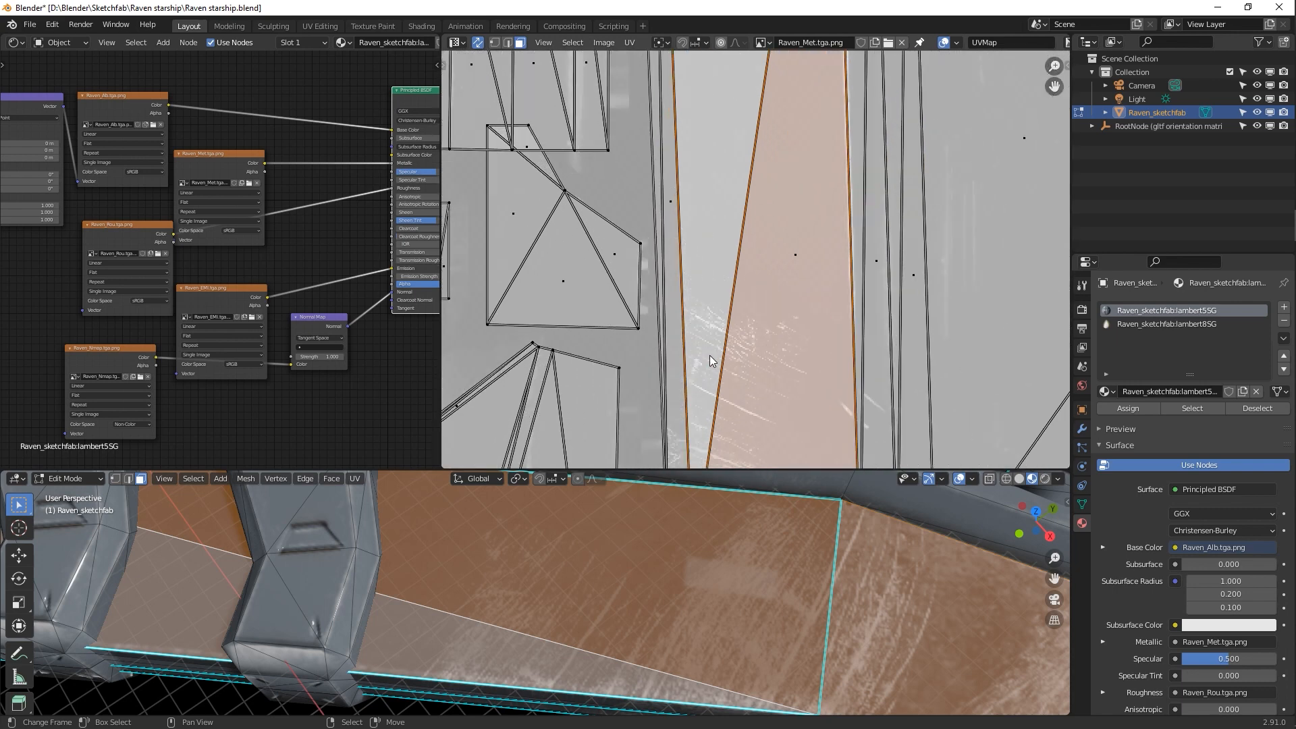
Return to Object Mode and compare the scratches in the metallic map with those on the wing edge
{"action": "key", "text": "Tab"}
{"action": "scroll", "coordinate": [706, 203], "scroll_direction": "up", "scroll_amount": 4}
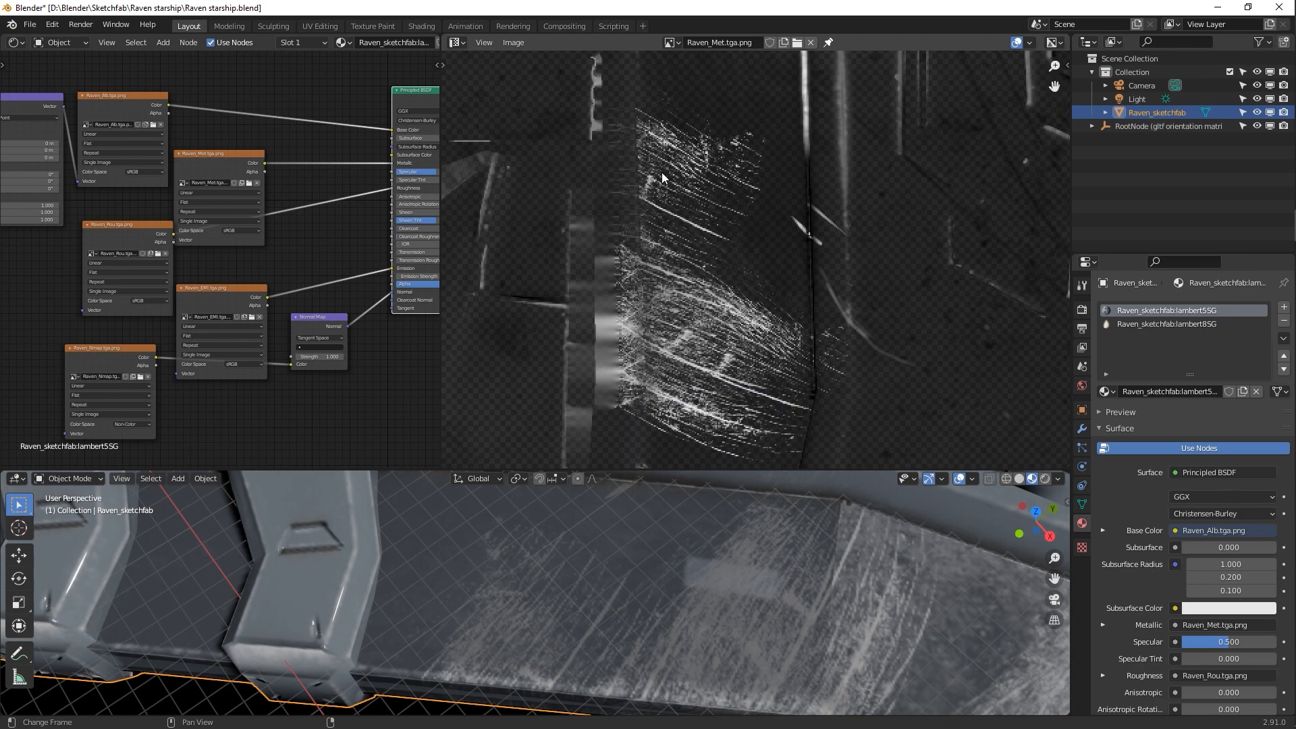
{"action": "scroll", "coordinate": [619, 610], "scroll_direction": "down", "scroll_amount": 6}
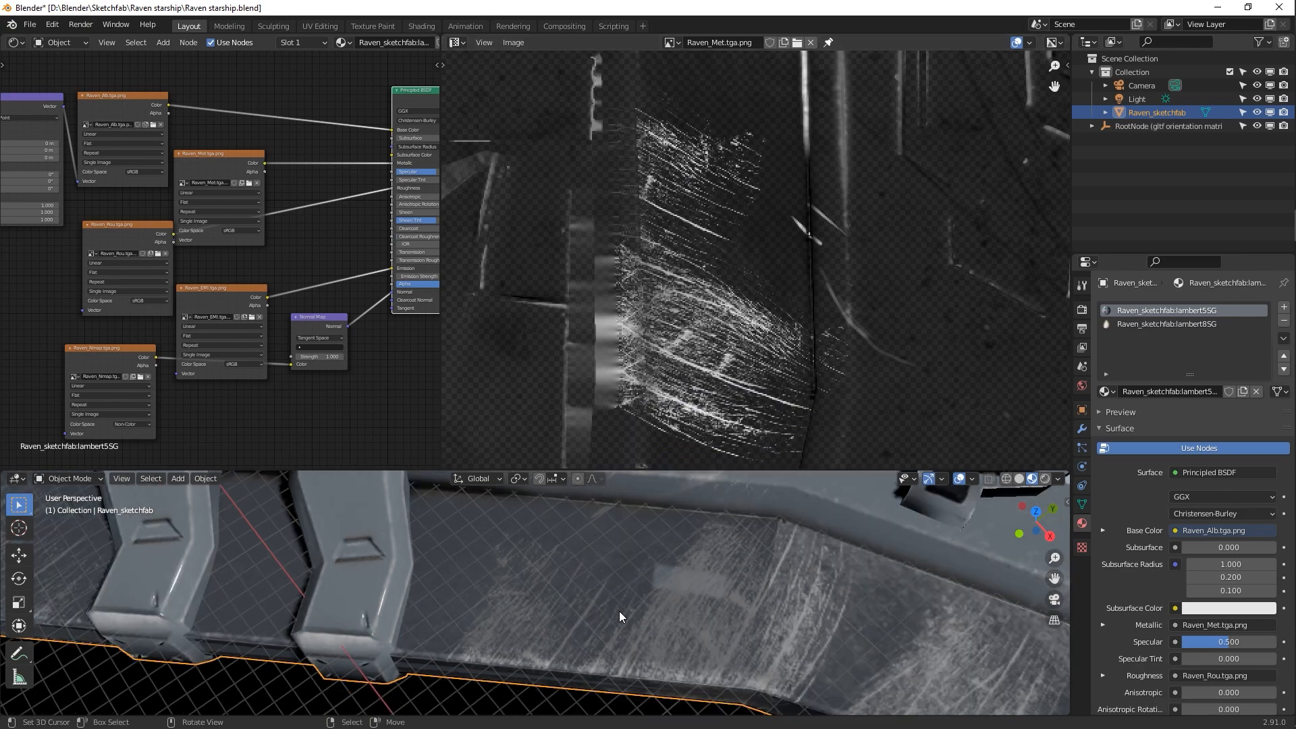
Enlarge the 3D viewport and view the whole textured starship from the rear, above and the front
{"action": "key", "text": "ctrl+space"}
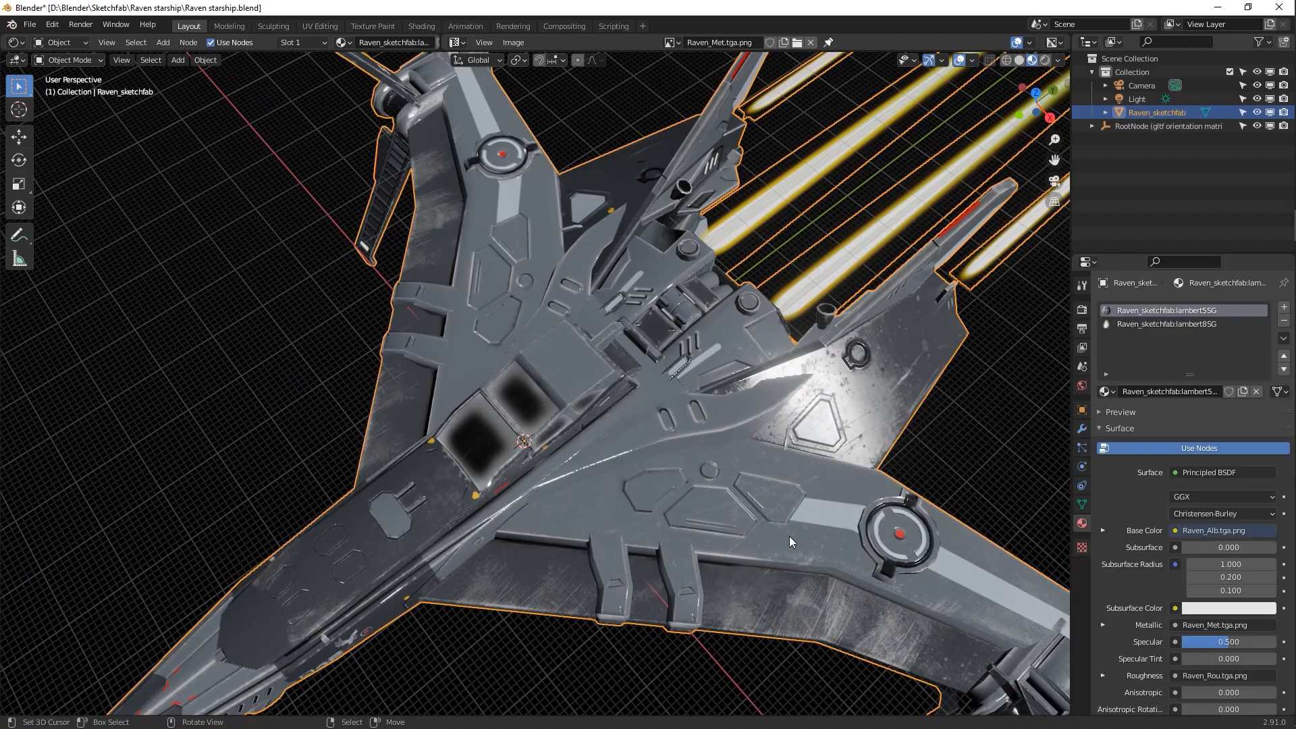
{"action": "middle_click_drag", "start_coordinate": [789, 536], "coordinate": [221, 468]}
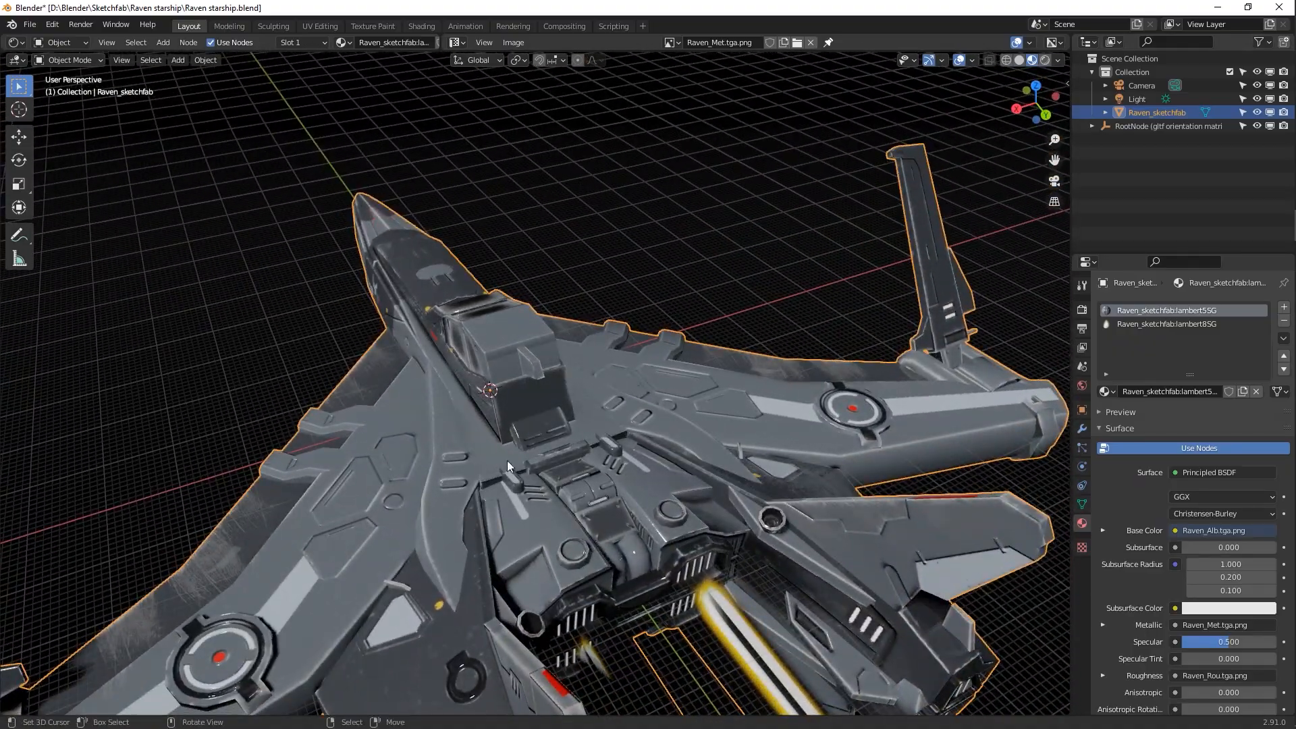
{"action": "middle_click_drag", "start_coordinate": [507, 460], "coordinate": [505, 545]}
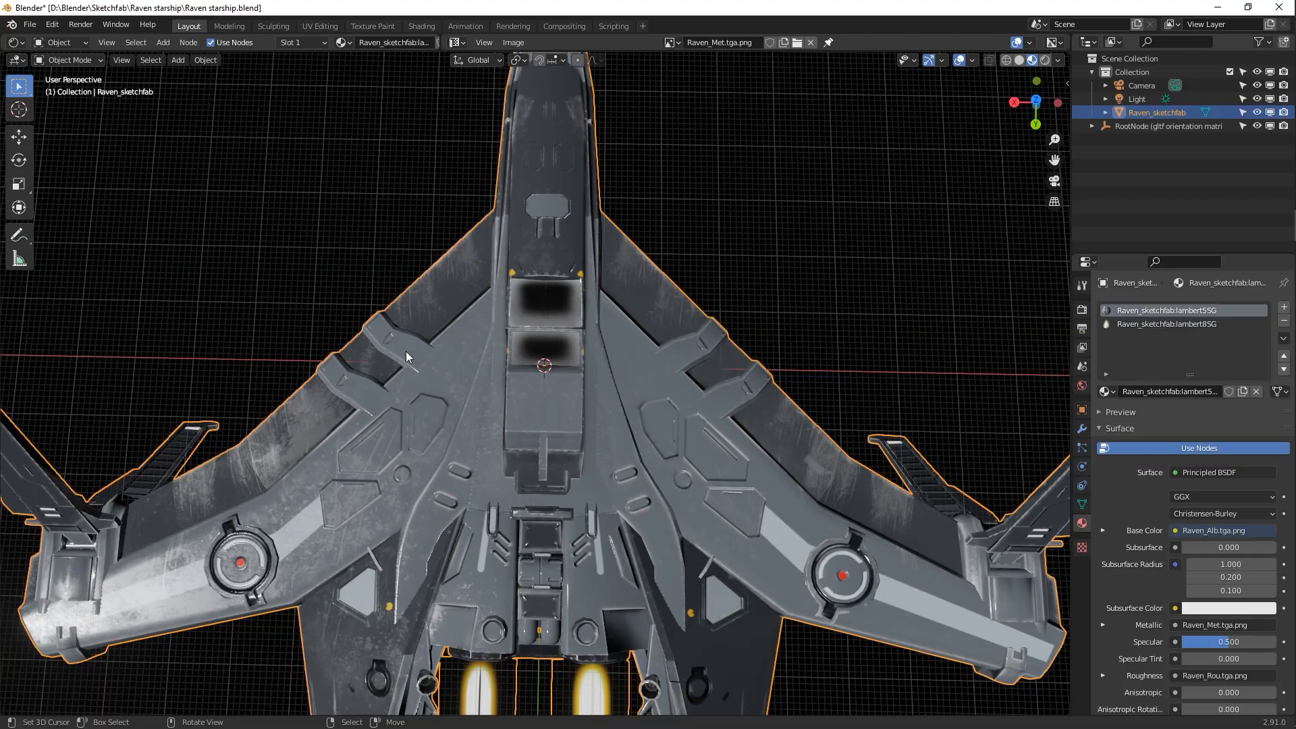
{"action": "middle_click_drag", "start_coordinate": [359, 344], "coordinate": [565, 411]}
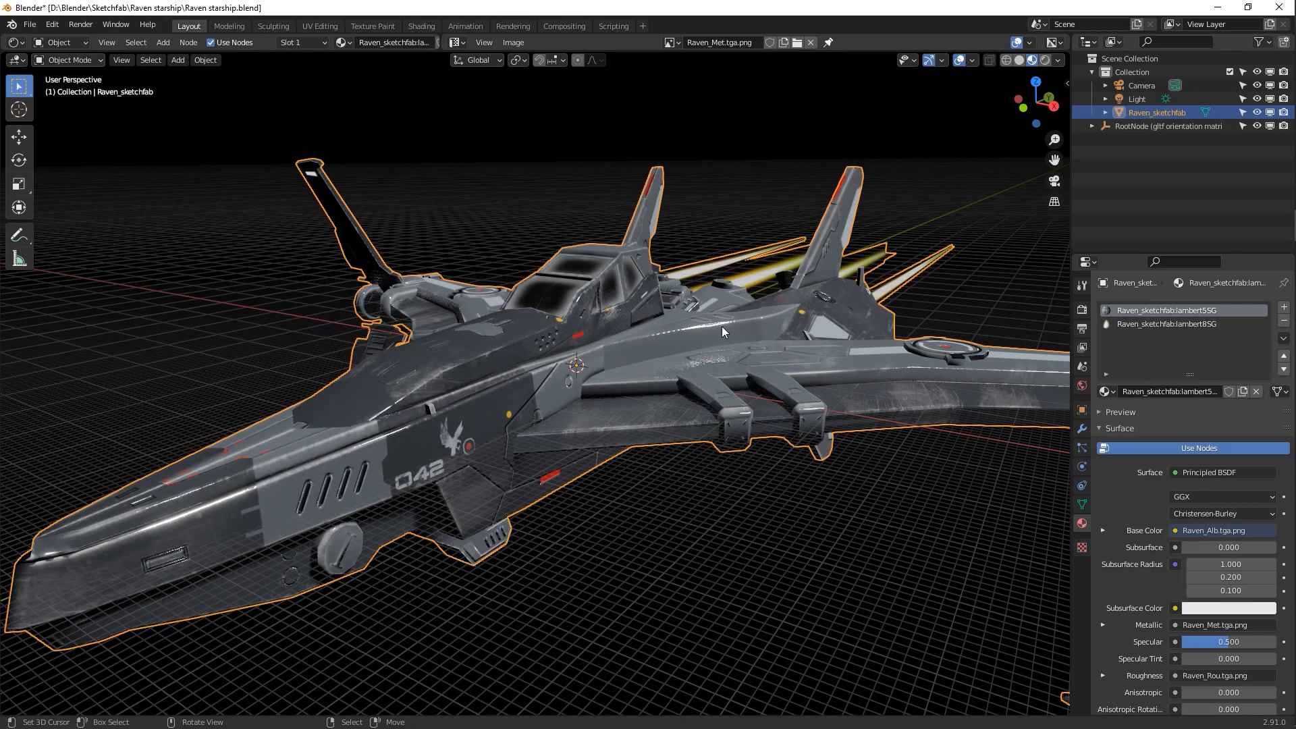
Switch the upper area to the UV Editor and display the icosphere's UV layout by entering Edit Mode
{"action": "middle_click_drag", "start_coordinate": [734, 325], "coordinate": [744, 335]}
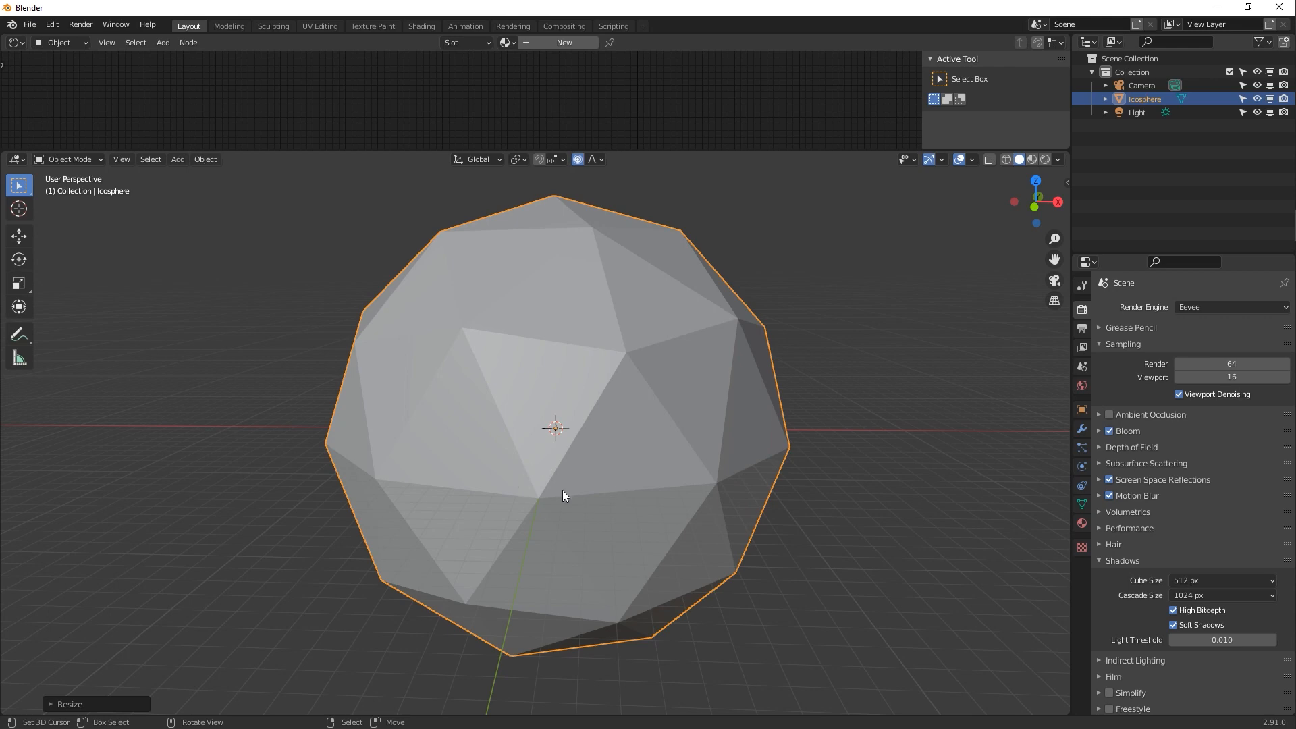
{"action": "middle_click_drag", "start_coordinate": [525, 488], "coordinate": [593, 509]}
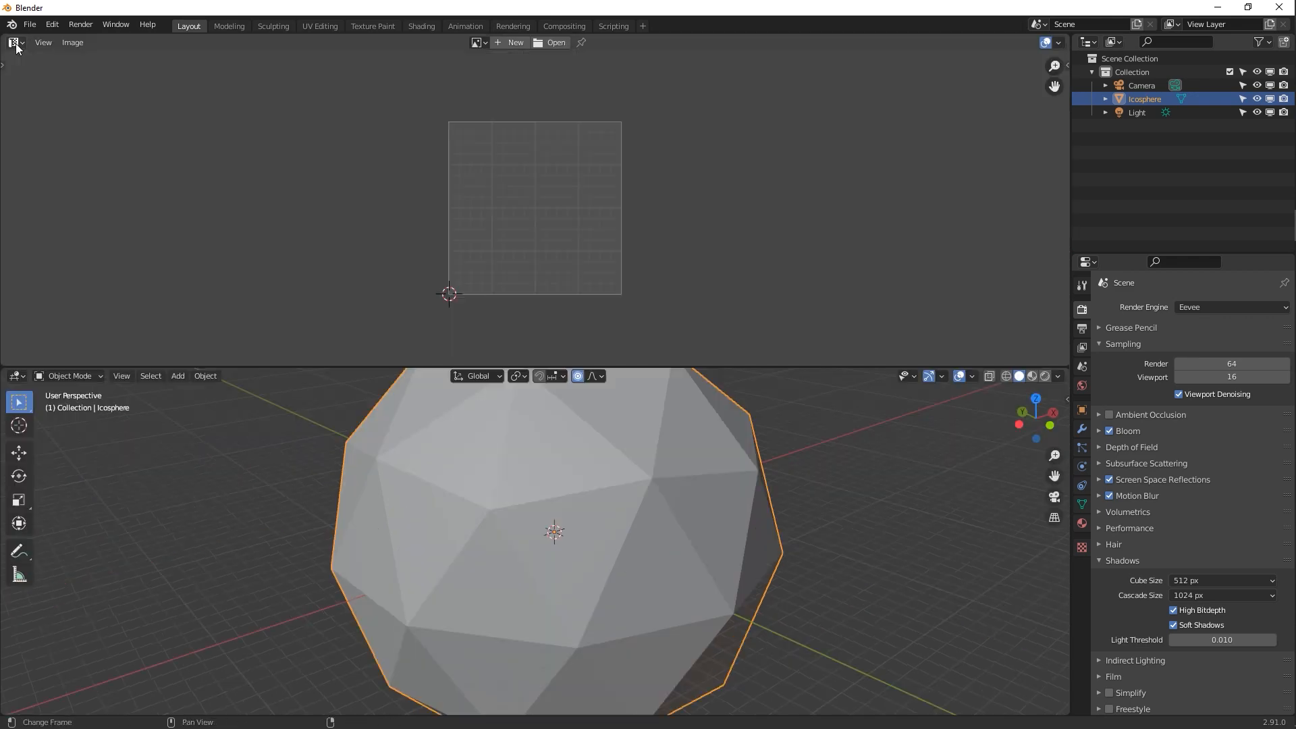
{"action": "left_click", "coordinate": [17, 43]}
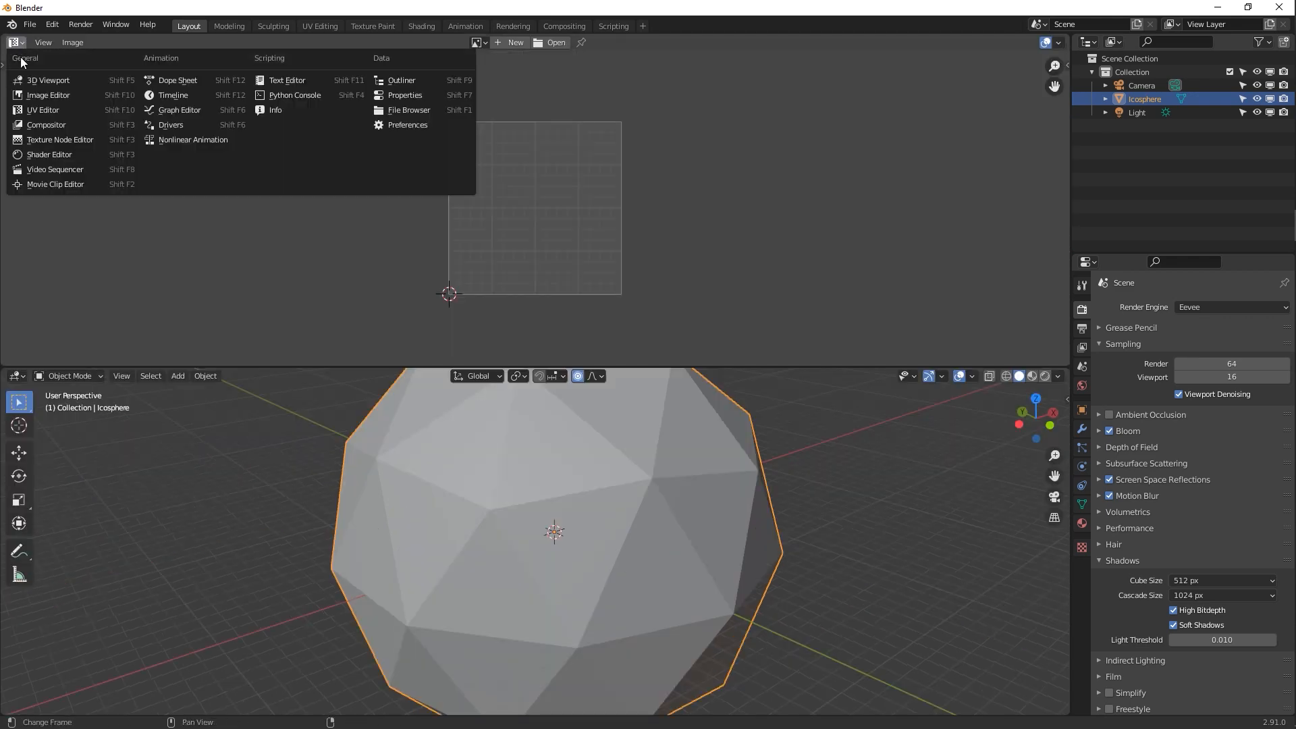
{"action": "left_click", "coordinate": [66, 110]}
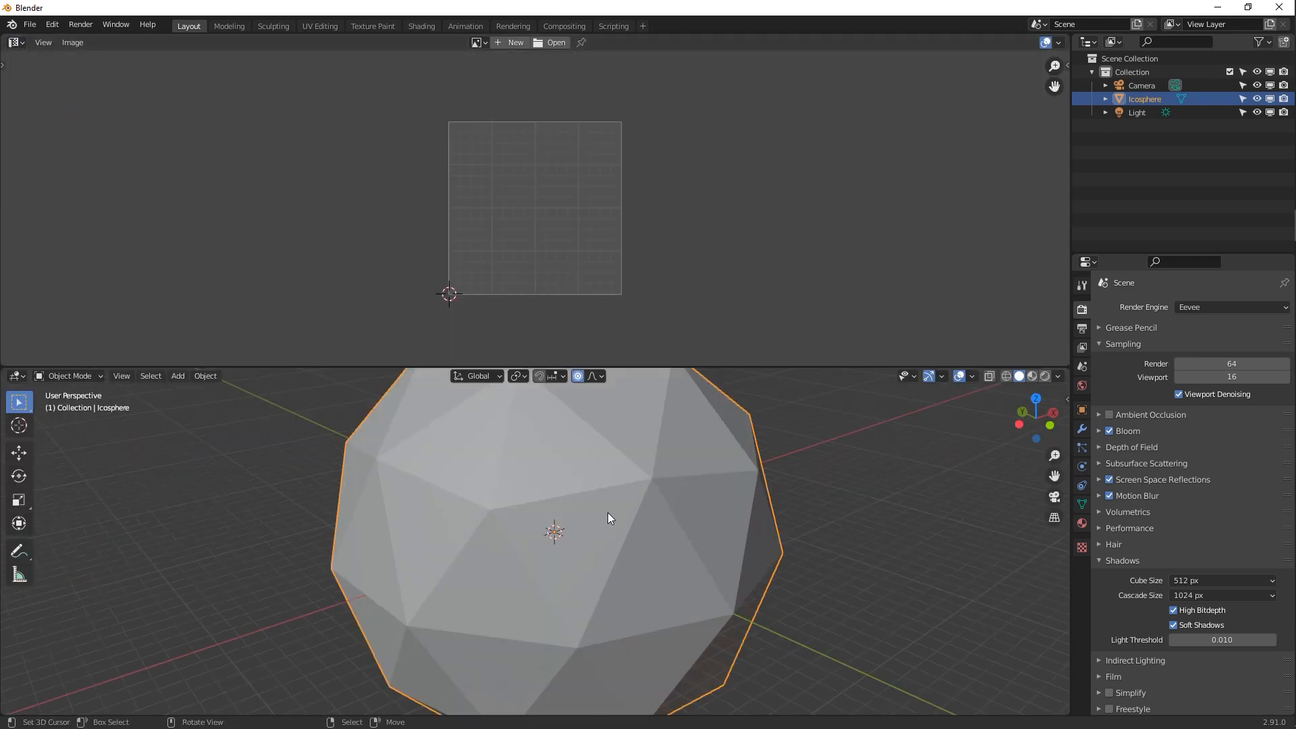
{"action": "key", "text": "Tab"}
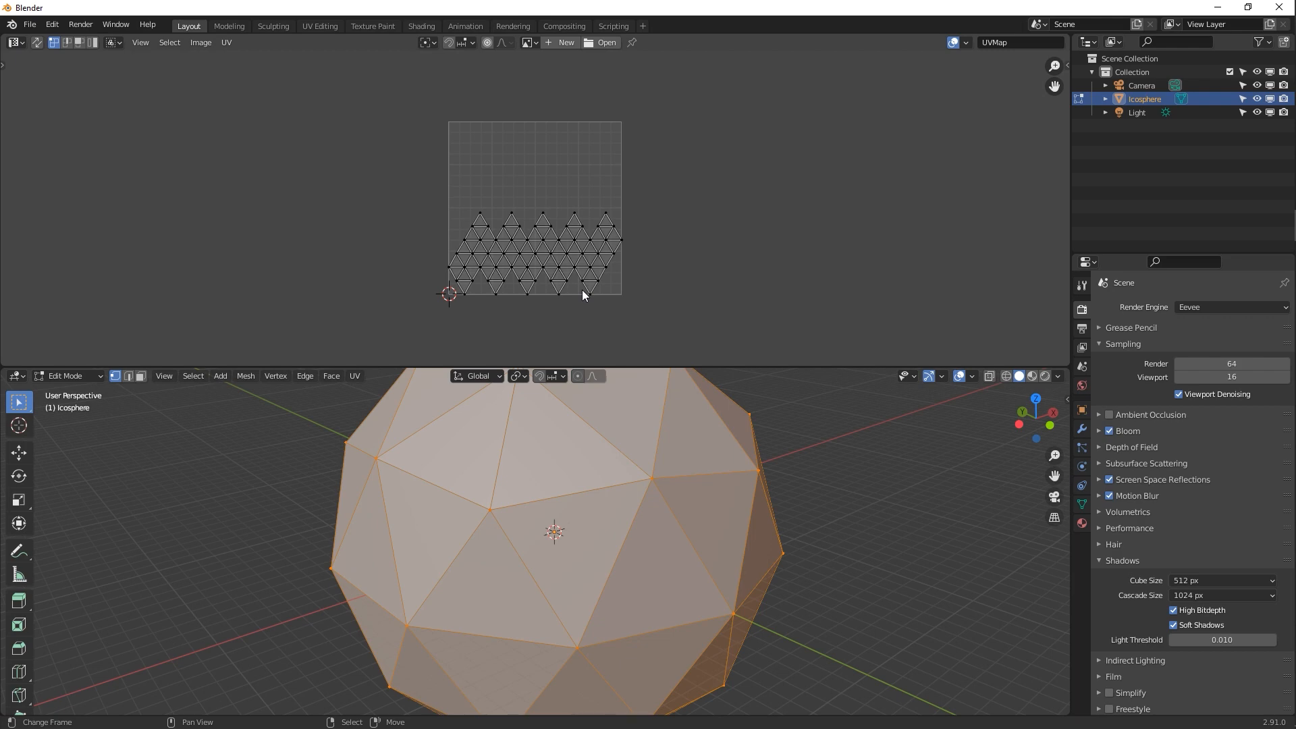
{"action": "scroll", "coordinate": [581, 294], "scroll_direction": "up", "scroll_amount": 4}
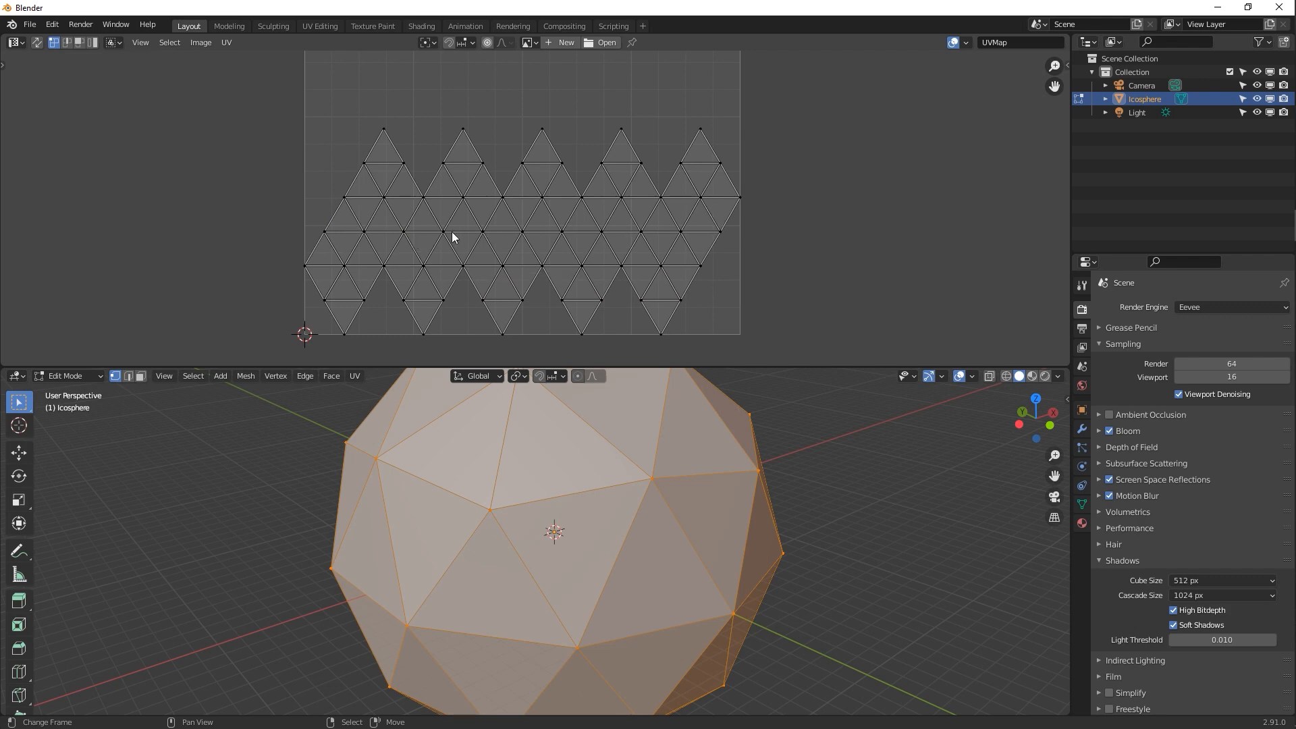
Select UV vertices along the layout's middle row and compare them with the vertices around the icosphere
{"action": "left_click", "coordinate": [329, 231]}
{"action": "left_click", "coordinate": [681, 232], "text": "shift"}
{"action": "middle_click_drag", "start_coordinate": [741, 480], "coordinate": [518, 538]}
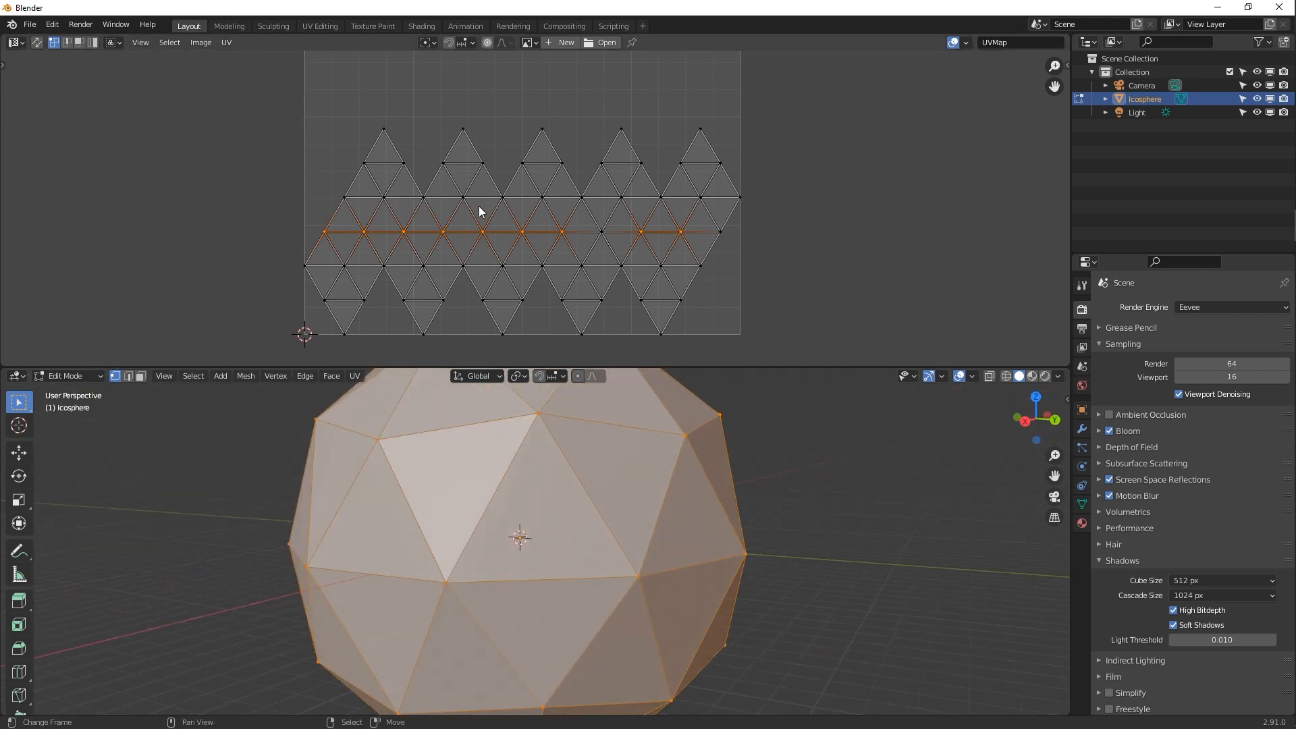
Select tips along the upper edge of the UV layout and compare them with the icosphere's pole vertex
{"action": "left_click", "coordinate": [390, 131]}
{"action": "middle_click_drag", "start_coordinate": [546, 412], "coordinate": [498, 490]}
{"action": "left_click", "coordinate": [516, 424]}
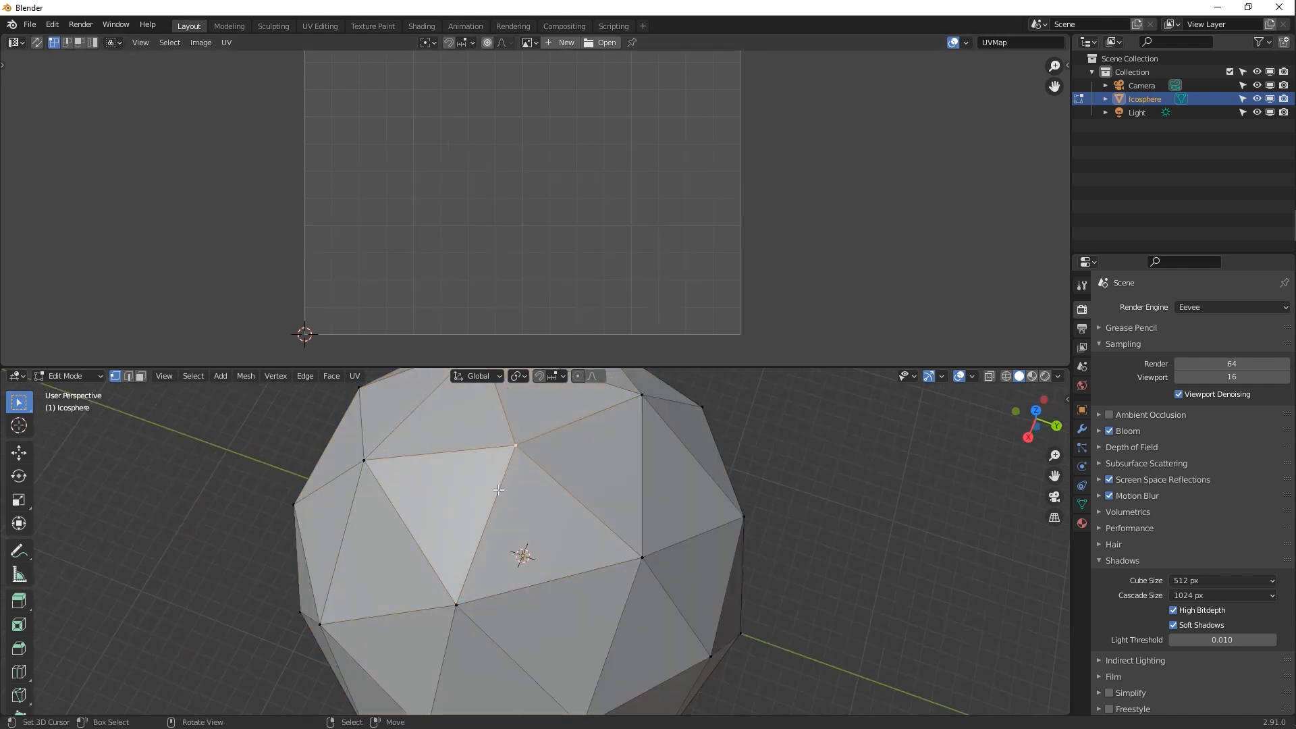
{"action": "key", "text": "a"}
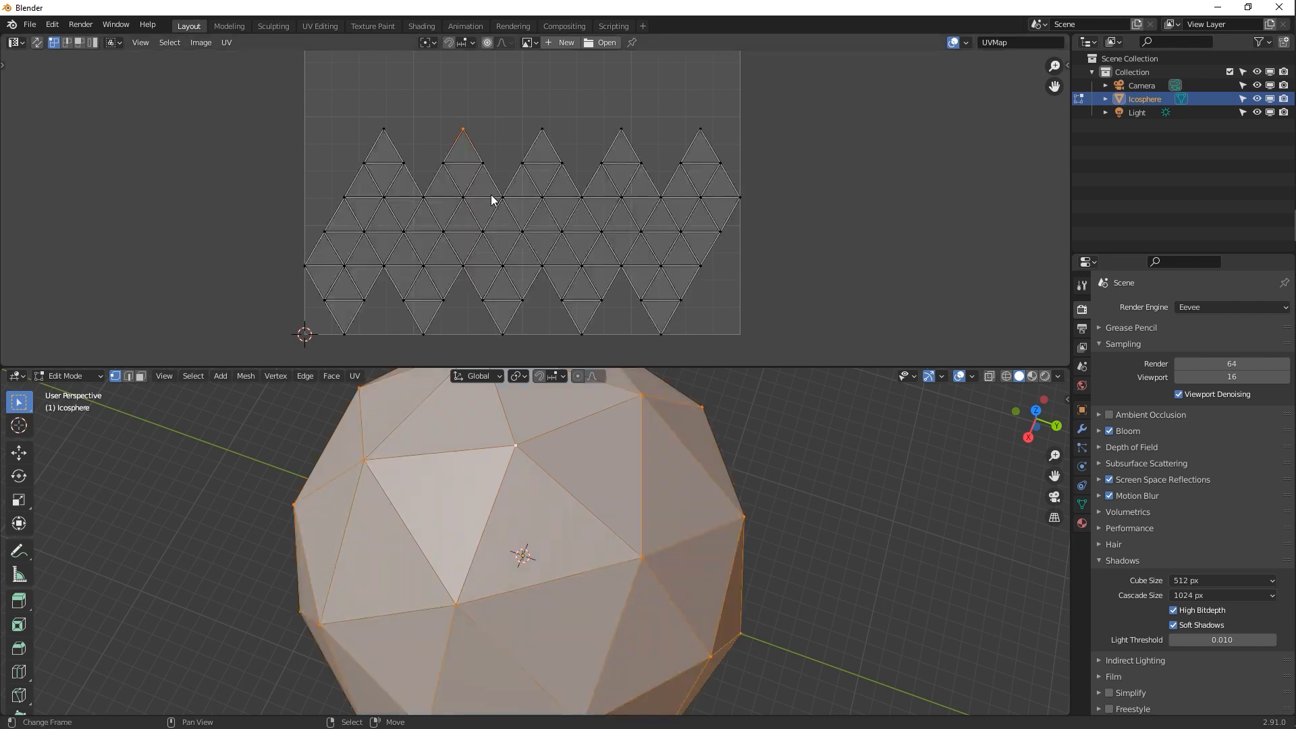
{"action": "left_click", "coordinate": [537, 137]}
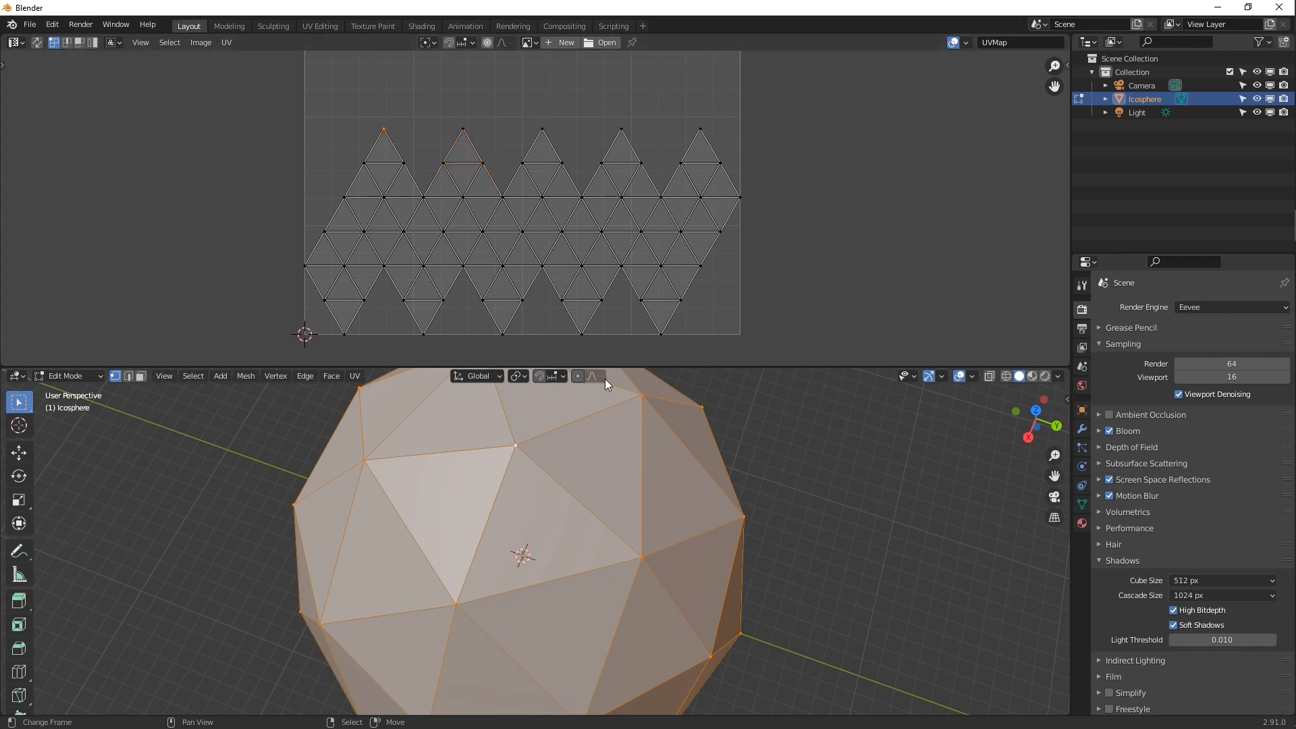
{"action": "middle_click_drag", "start_coordinate": [580, 432], "coordinate": [559, 505]}
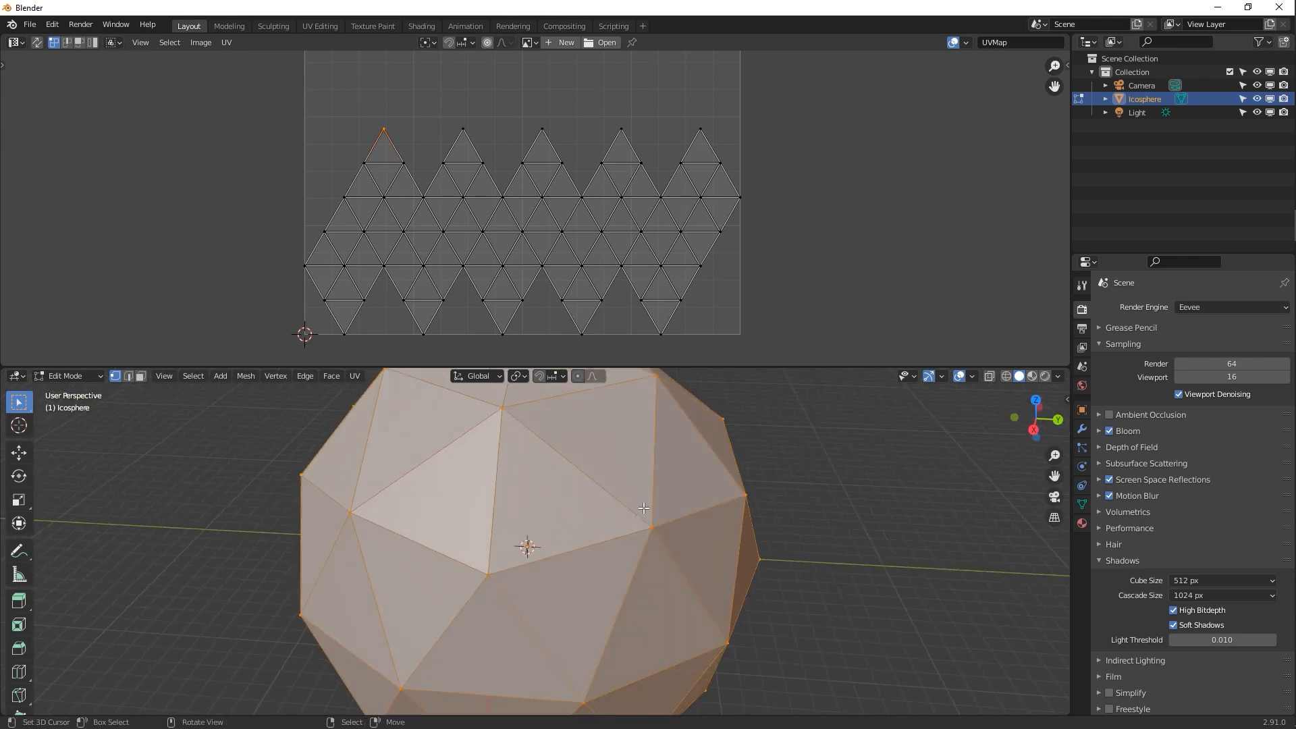
{"action": "scroll", "coordinate": [644, 508], "scroll_direction": "down", "scroll_amount": 2}
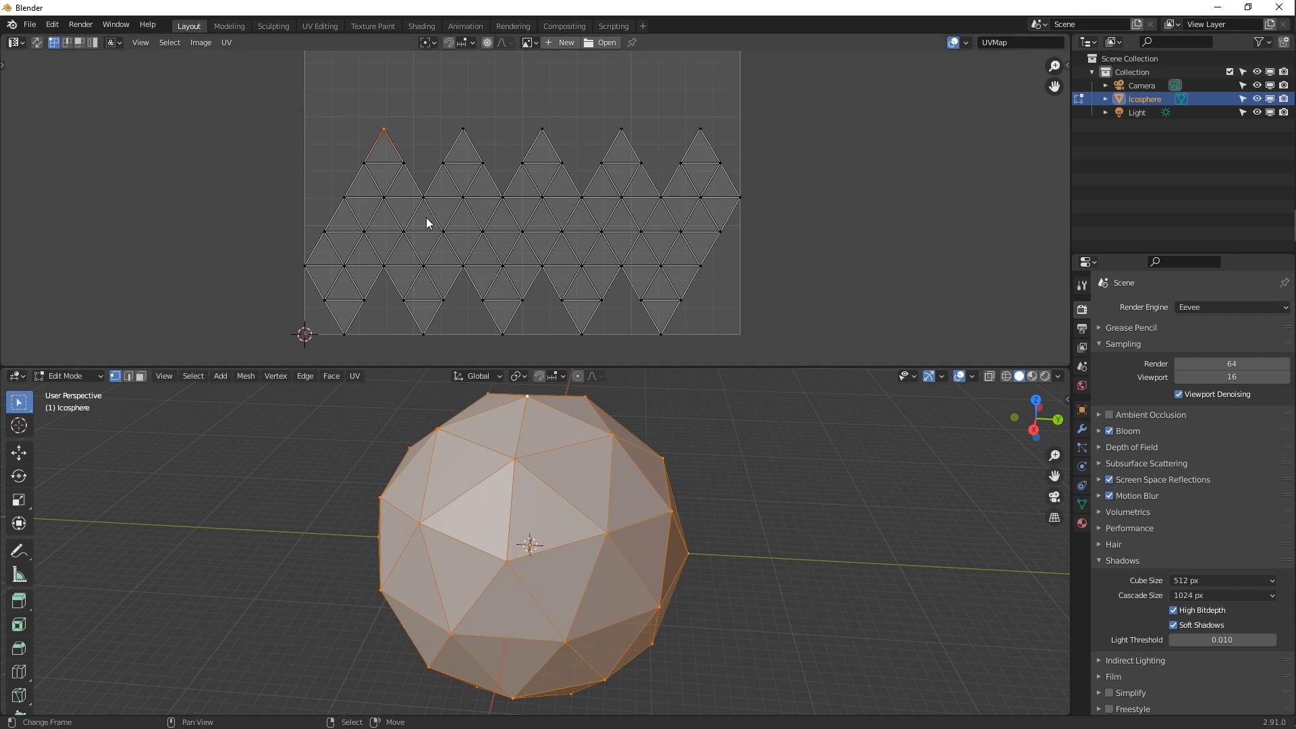
Start exporting the icosphere's UV layout and name the file "Icosa UV map"
{"action": "left_click", "coordinate": [225, 42]}
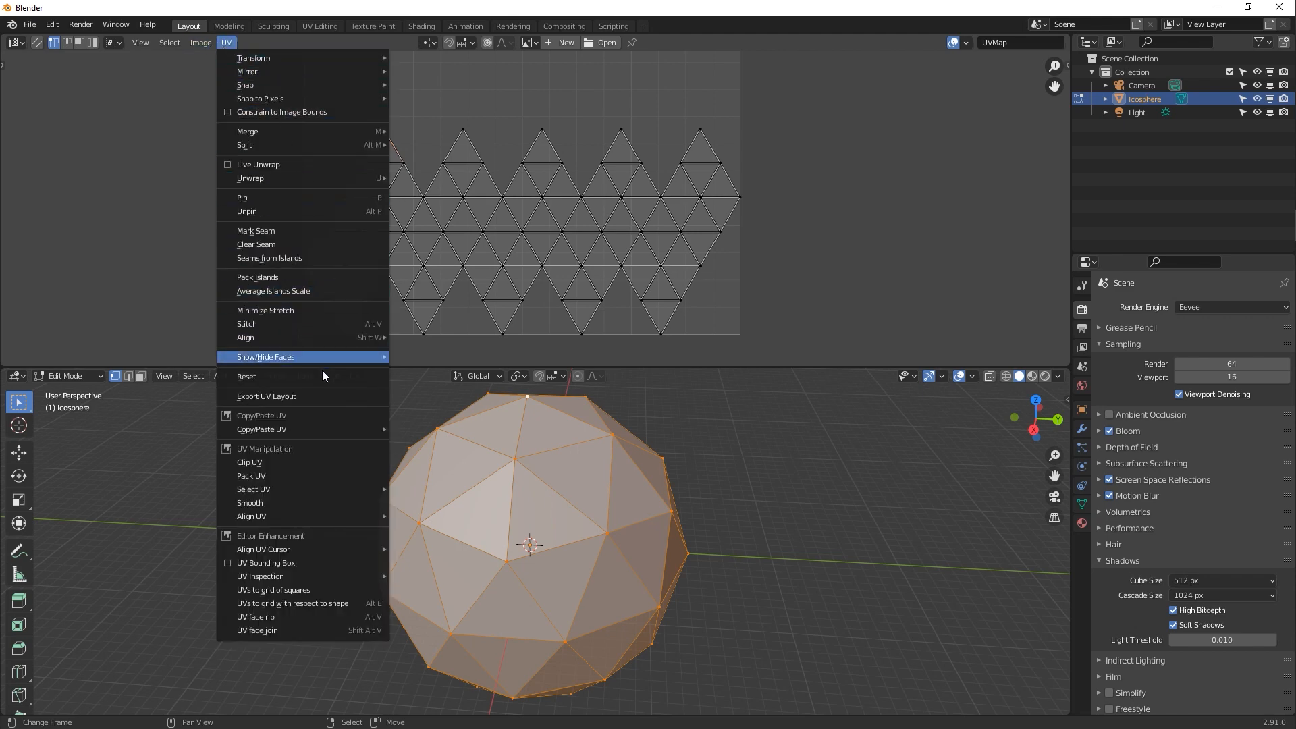
{"action": "left_click", "coordinate": [320, 396]}
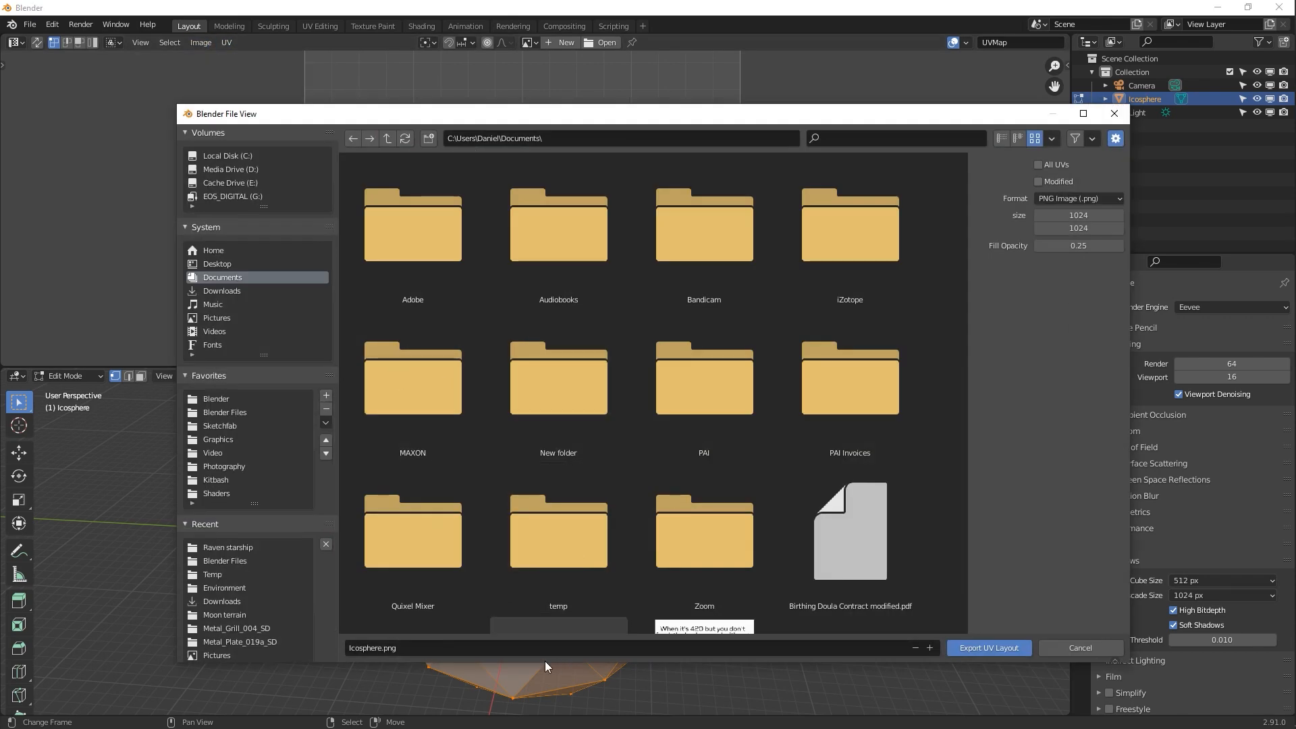
{"action": "left_click", "coordinate": [503, 649]}
{"action": "key", "text": "BackSpace"}
{"action": "type", "text": "Icosa UV map"}
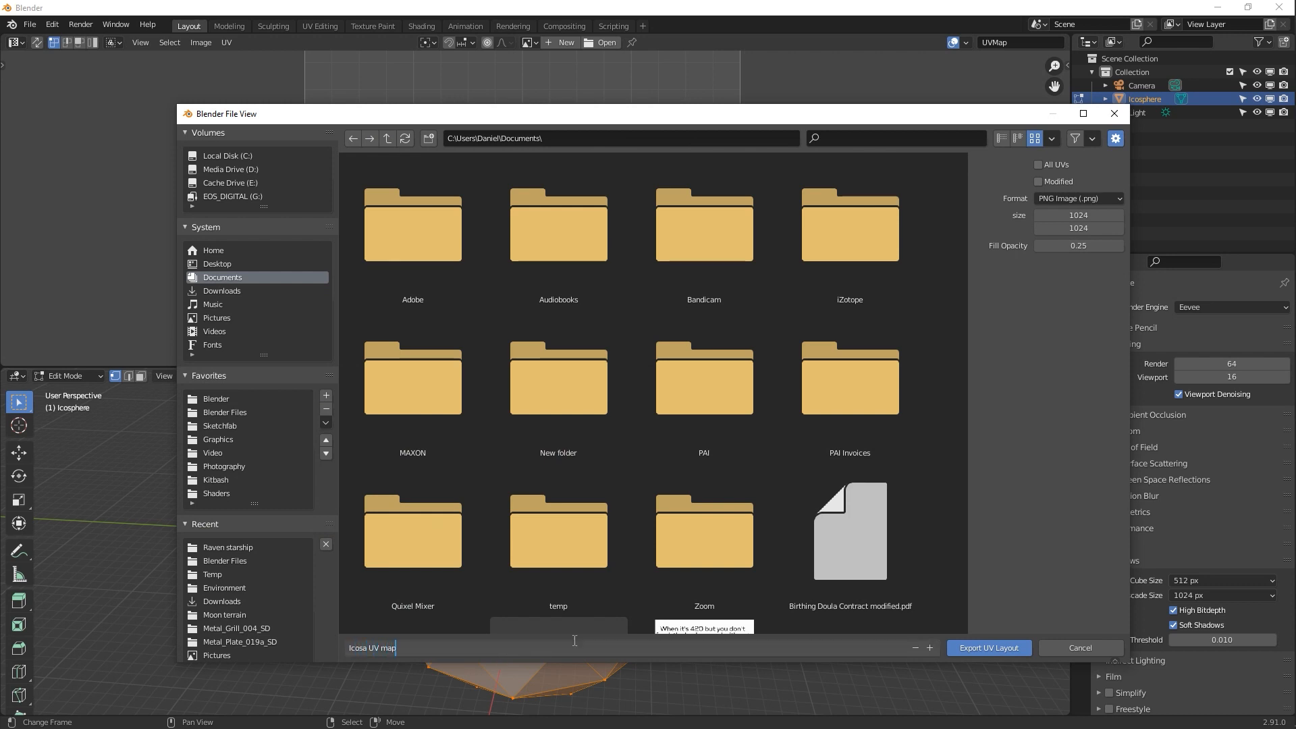
{"action": "key", "text": "Return"}
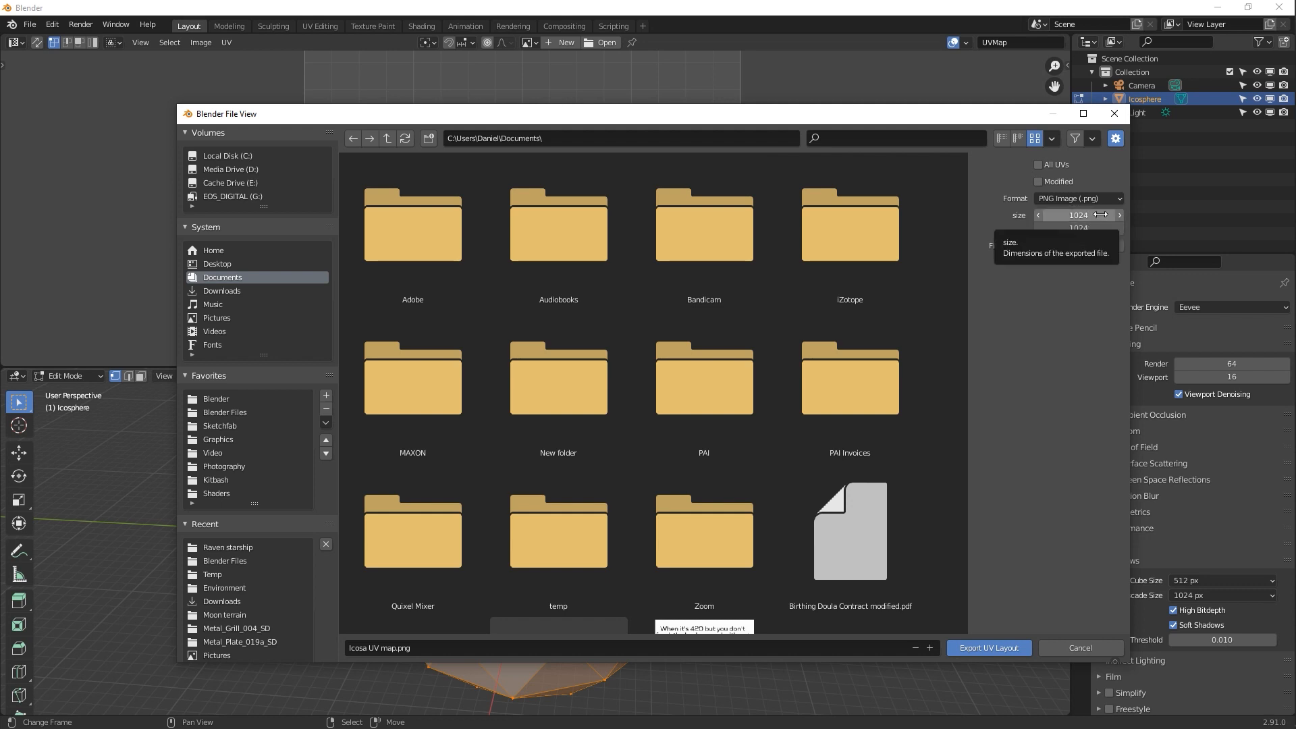
Set the width and height of the exported UV image to 2048
{"action": "left_click", "coordinate": [1100, 215]}
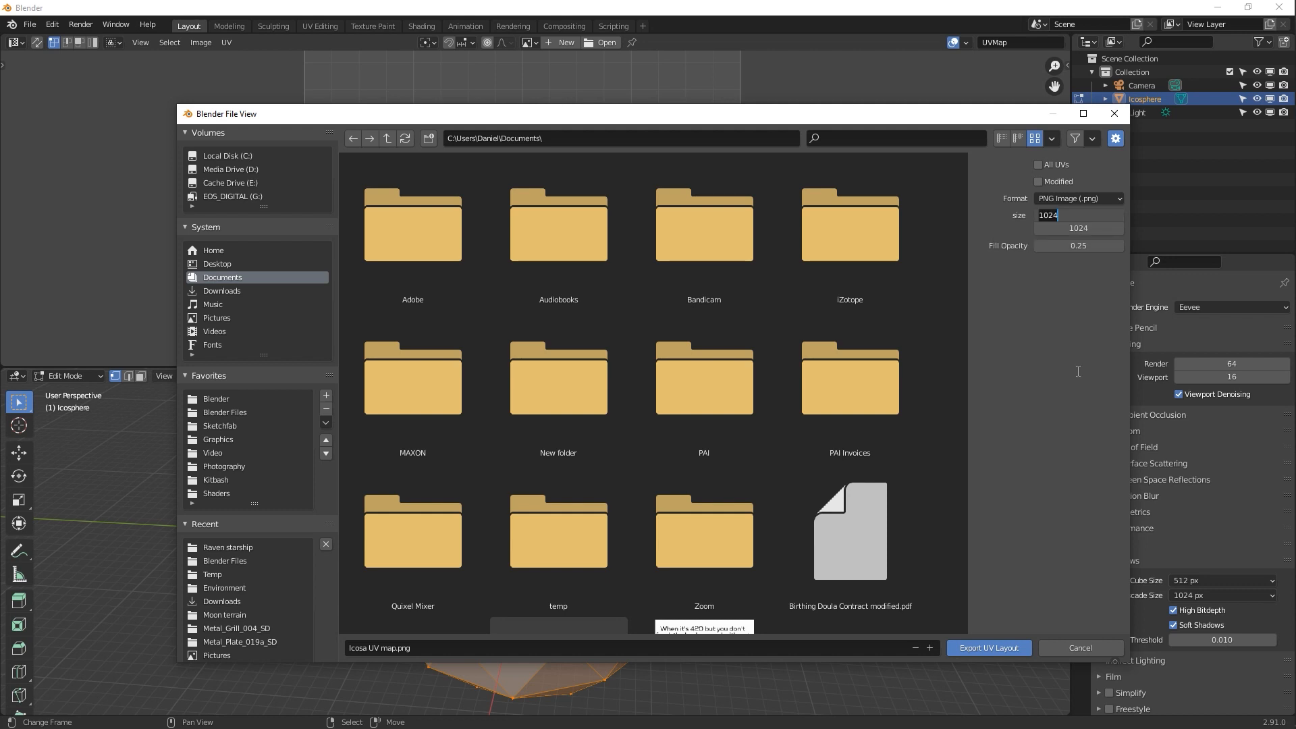
{"action": "type", "text": "2048"}
{"action": "key", "text": "Tab"}
{"action": "type", "text": "2048"}
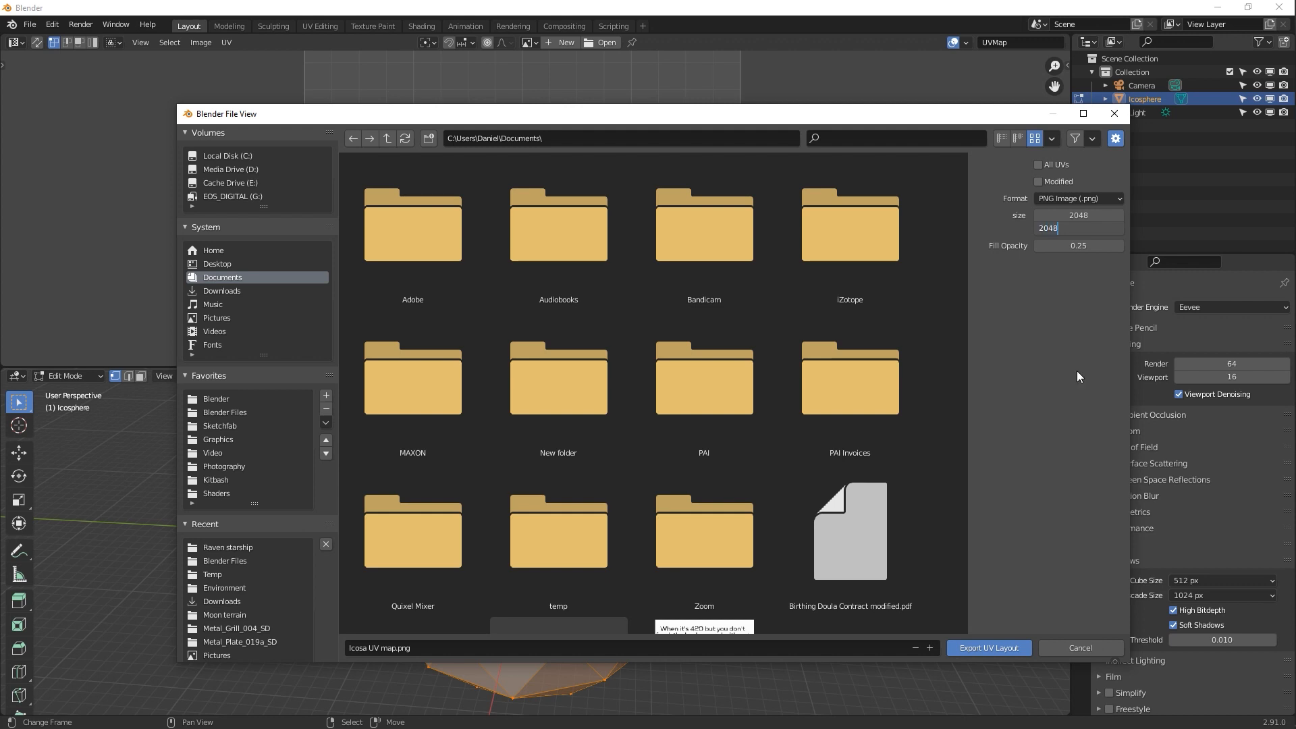
{"action": "key", "text": "Return"}
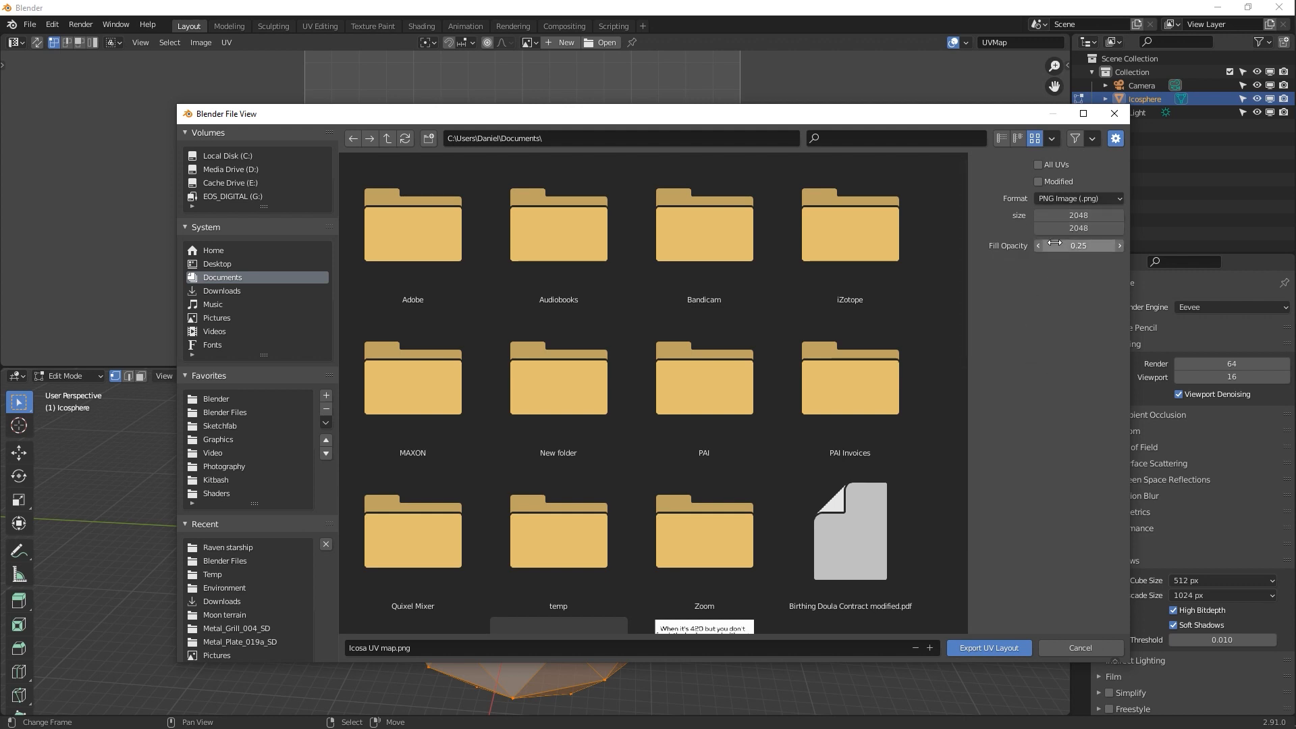
Change both dimensions of the exported UV image to 4096
{"action": "left_click", "coordinate": [1083, 215]}
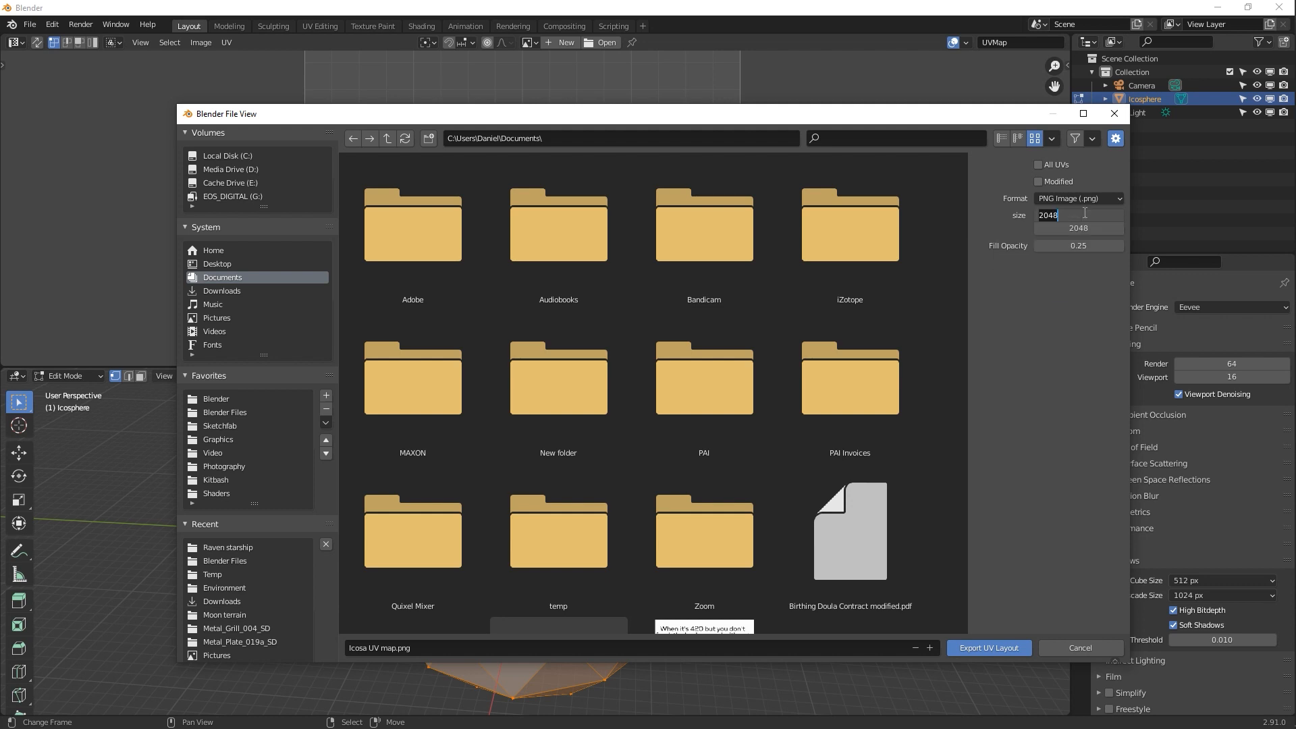
{"action": "type", "text": "4"}
{"action": "key", "text": "Tab"}
{"action": "type", "text": "4096"}
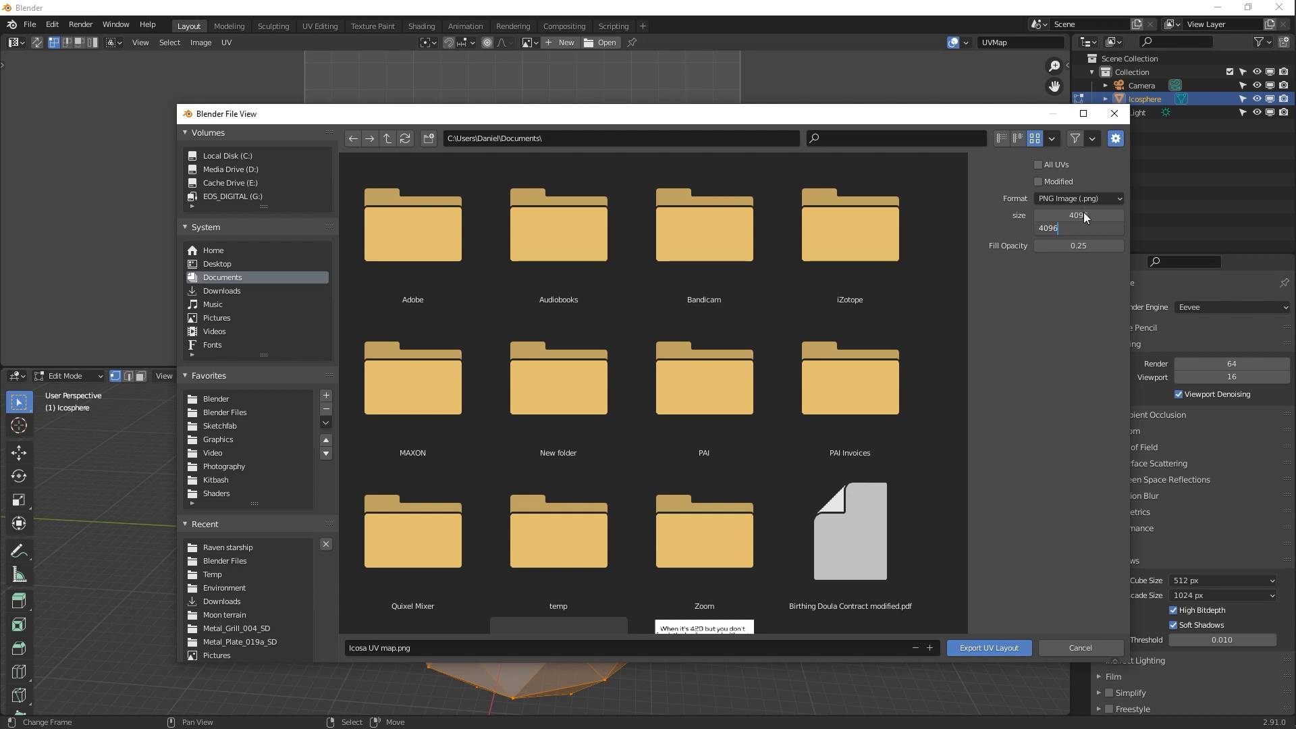
{"action": "key", "text": "Return"}
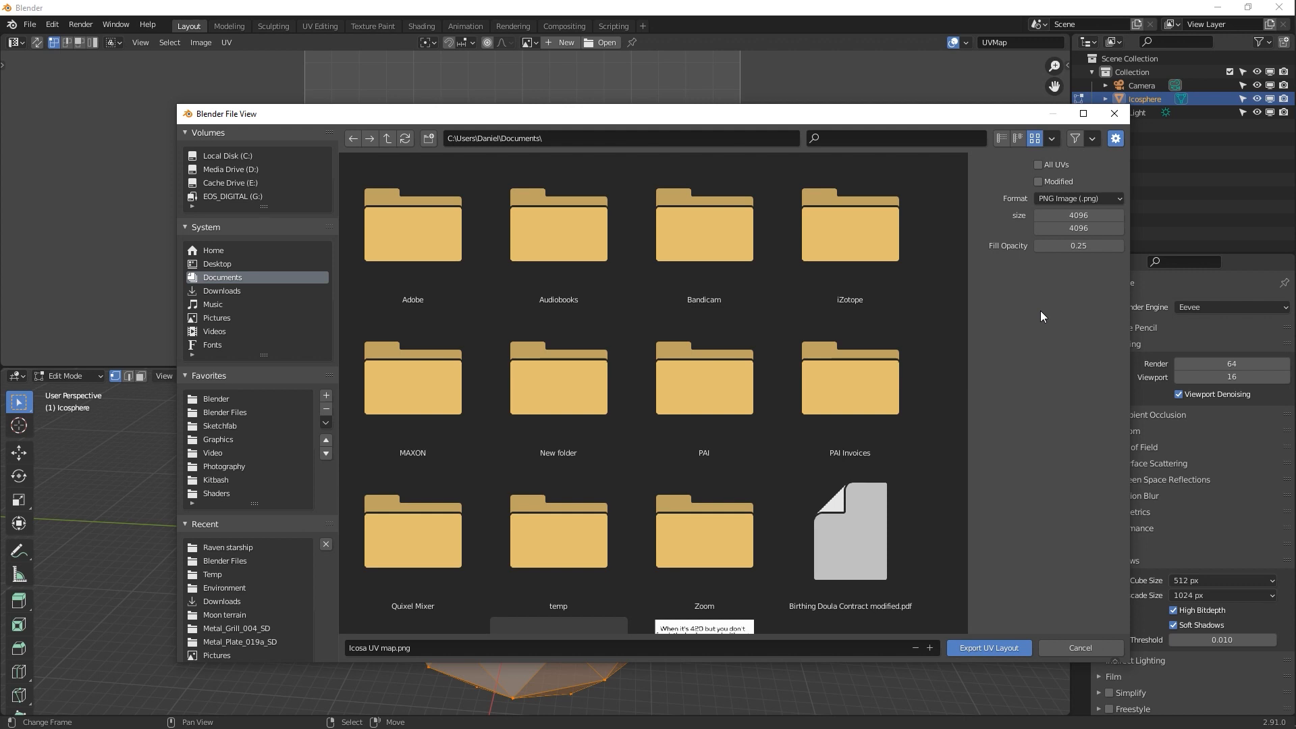
Export the UV layout at a size of 2048 × 2048 with the fill opacity set to 0.5
{"action": "left_click", "coordinate": [1082, 216]}
{"action": "type", "text": "2"}
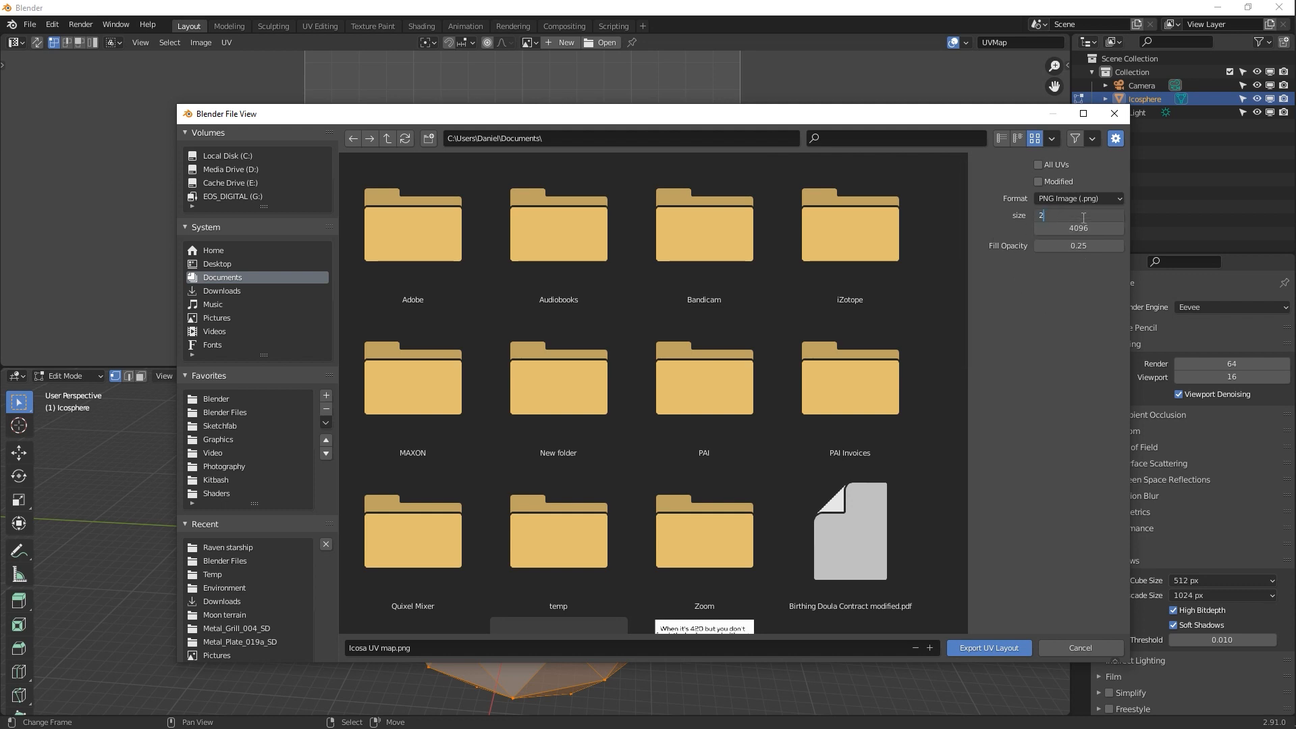
{"action": "type", "text": "048"}
{"action": "key", "text": "Tab"}
{"action": "type", "text": "2048"}
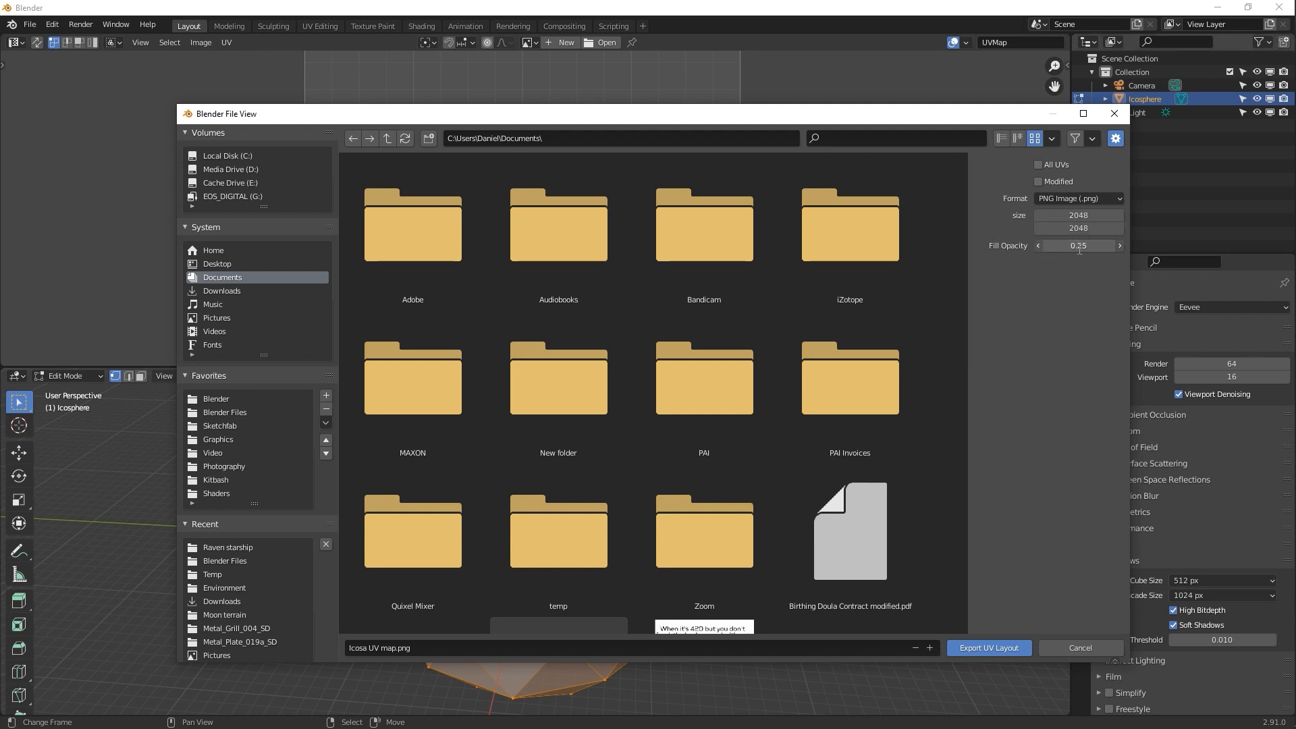
{"action": "key", "text": "Tab"}
{"action": "type", "text": "0.5"}
{"action": "key", "text": "Return"}
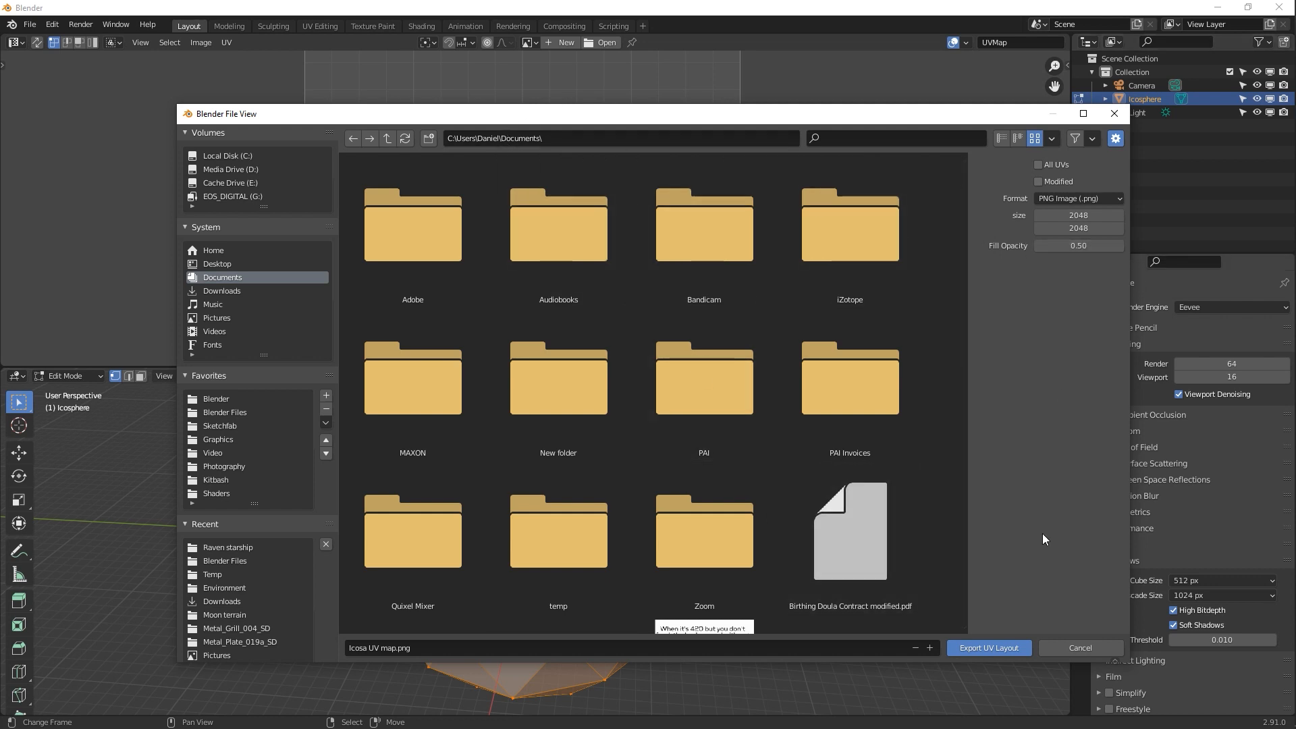
{"action": "left_click", "coordinate": [995, 649]}
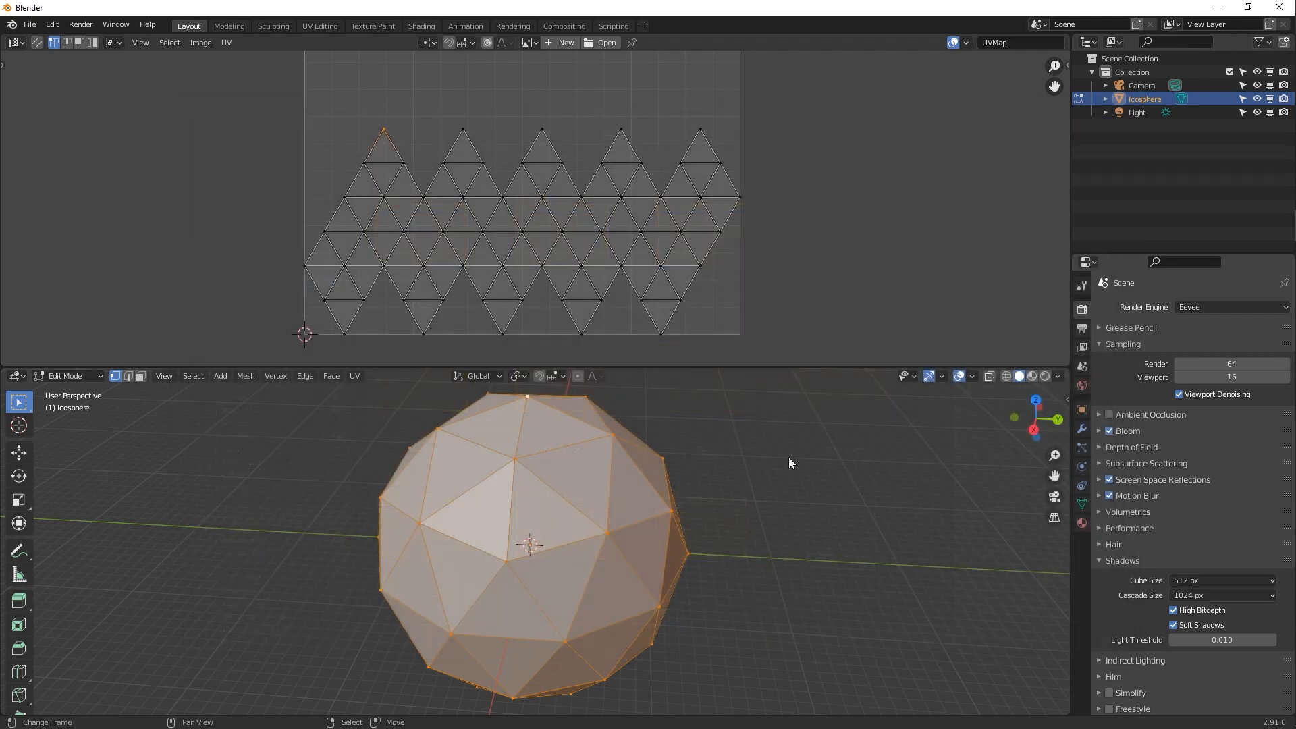
Switch to Icosa UV map.png in Photoshop and add a new layer above the UV layout
{"action": "key", "text": "super"}
{"action": "left_click", "coordinate": [1151, 155]}
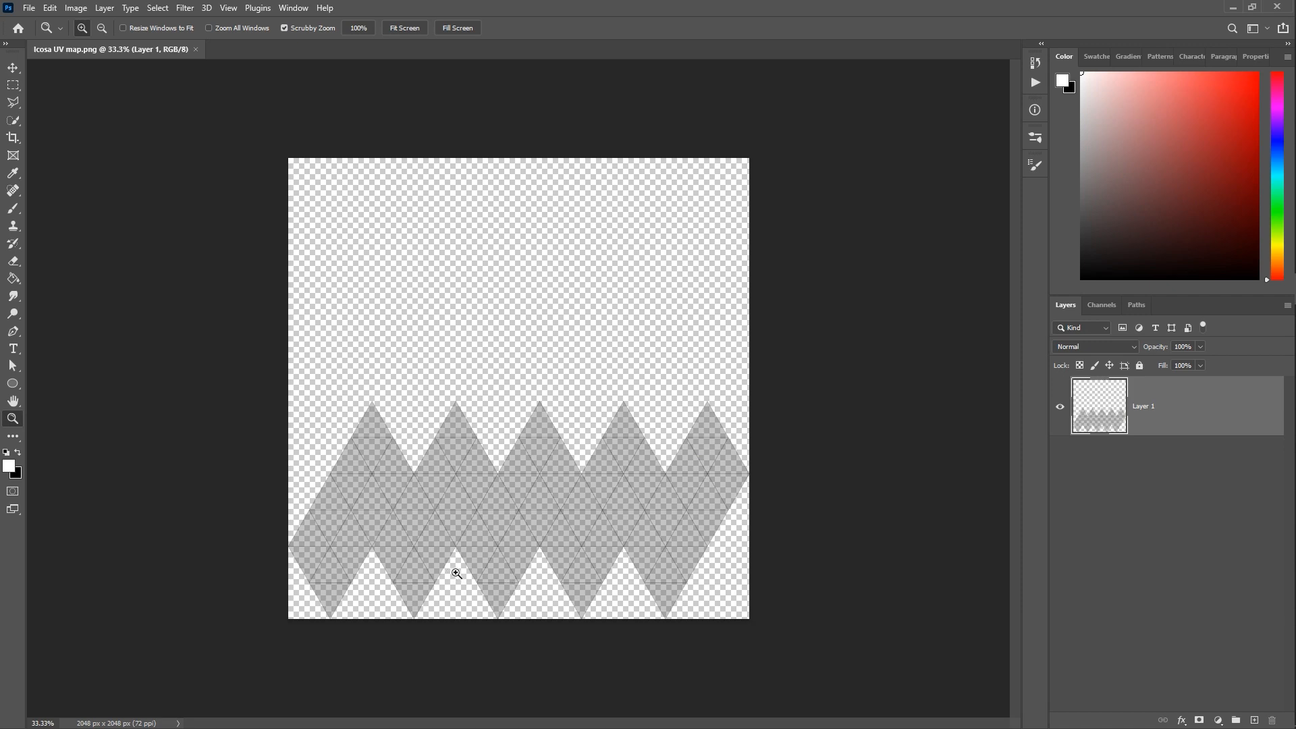
{"action": "left_click_drag", "start_coordinate": [456, 573], "coordinate": [491, 572]}
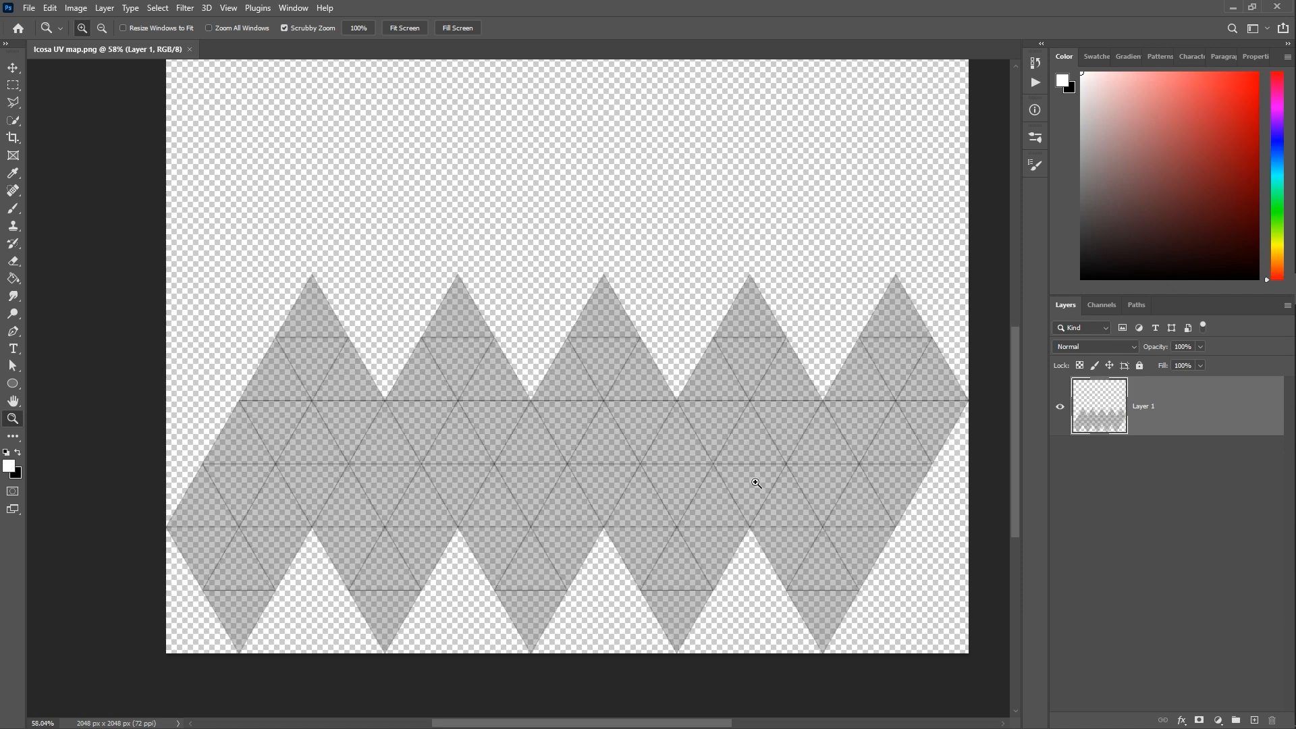
{"action": "left_click", "coordinate": [1254, 720]}
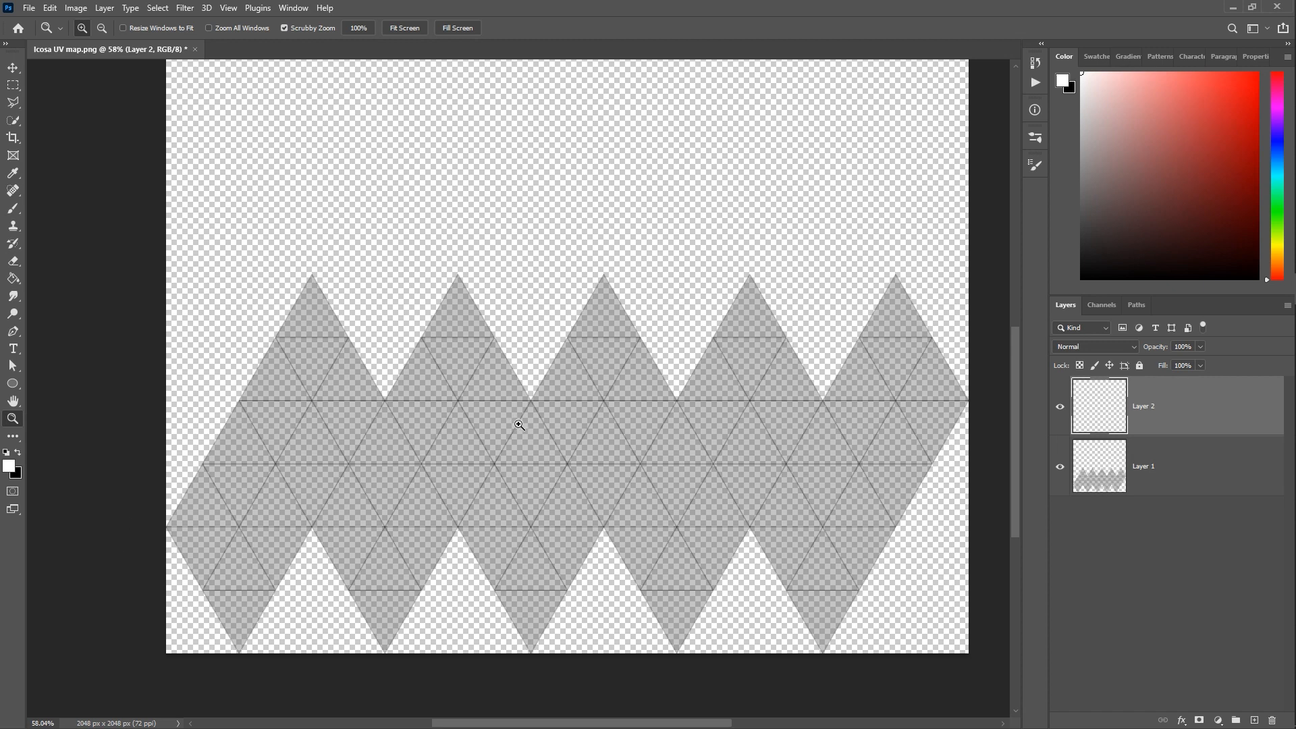
Add a text box across the middle of the UV layout reading "ICOSAHEDRON OF DOOM!!!"
{"action": "key", "text": "t"}
{"action": "left_click_drag", "start_coordinate": [254, 426], "coordinate": [888, 512]}
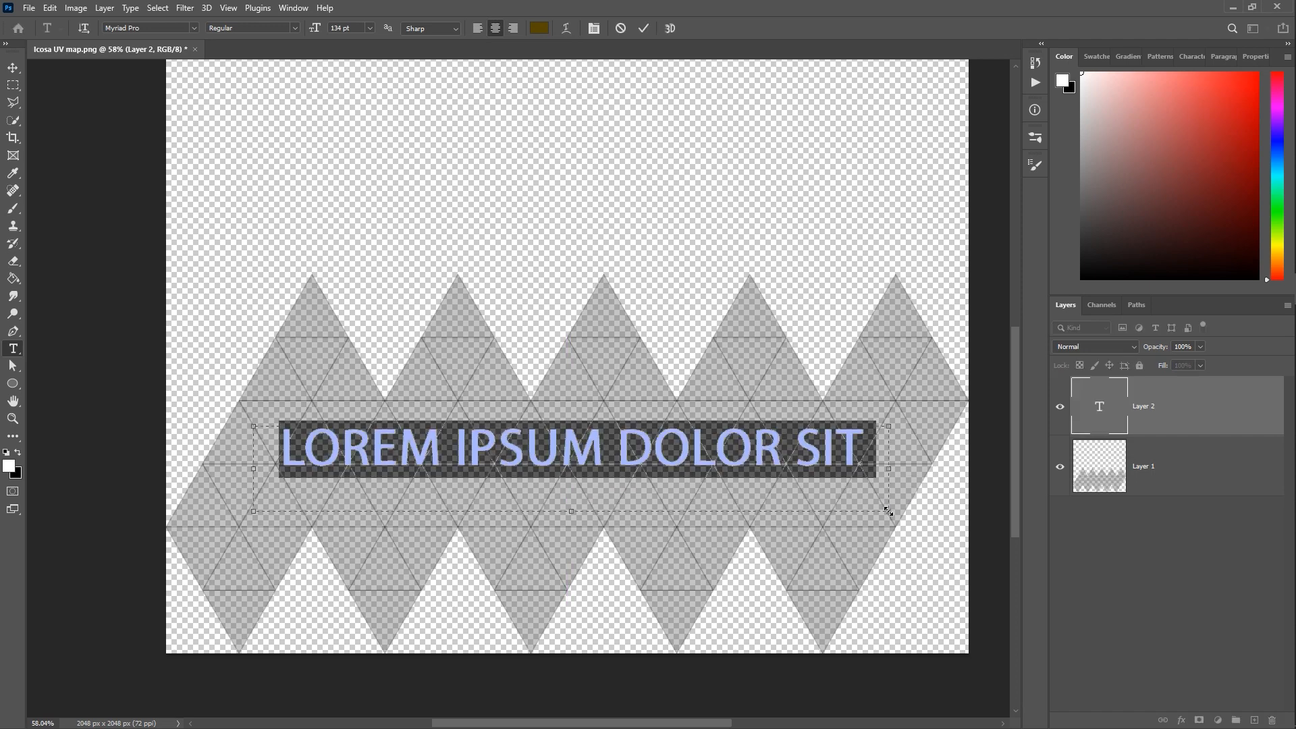
{"action": "type", "text": "ICOSA"}
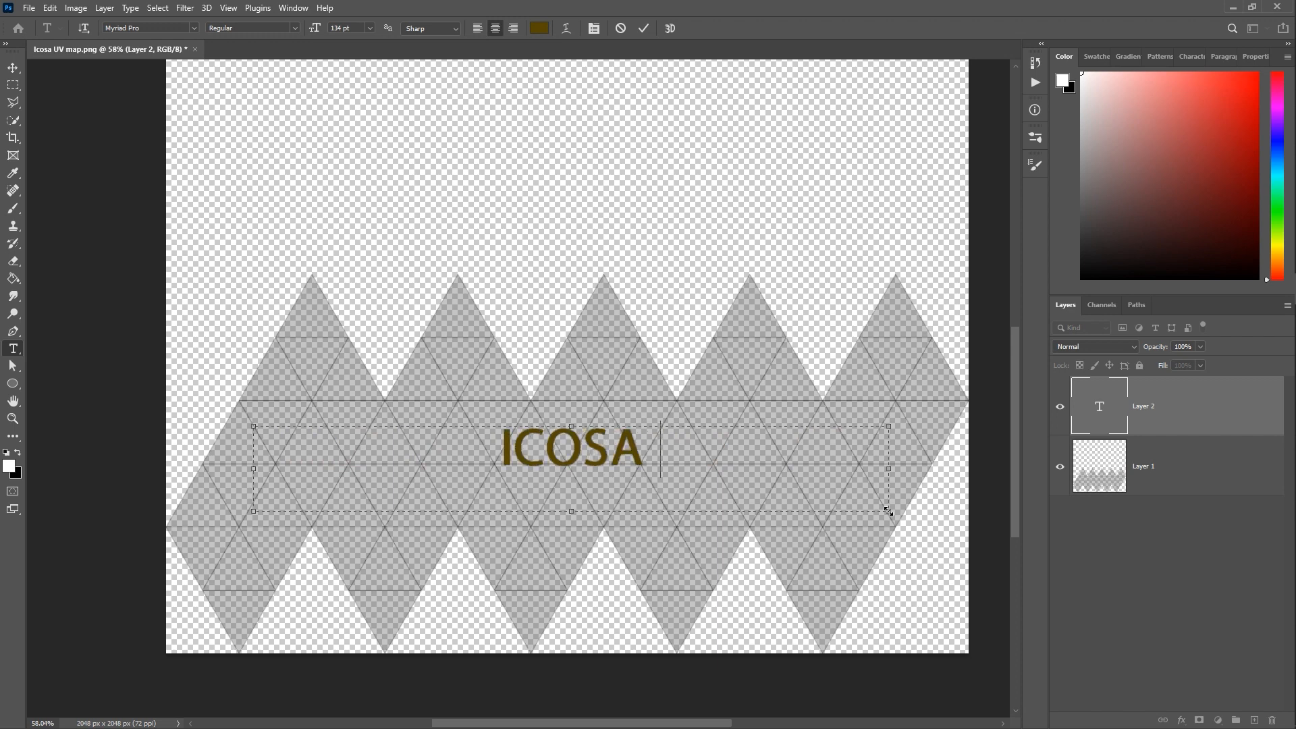
{"action": "type", "text": "HEDRON OF DOOM"}
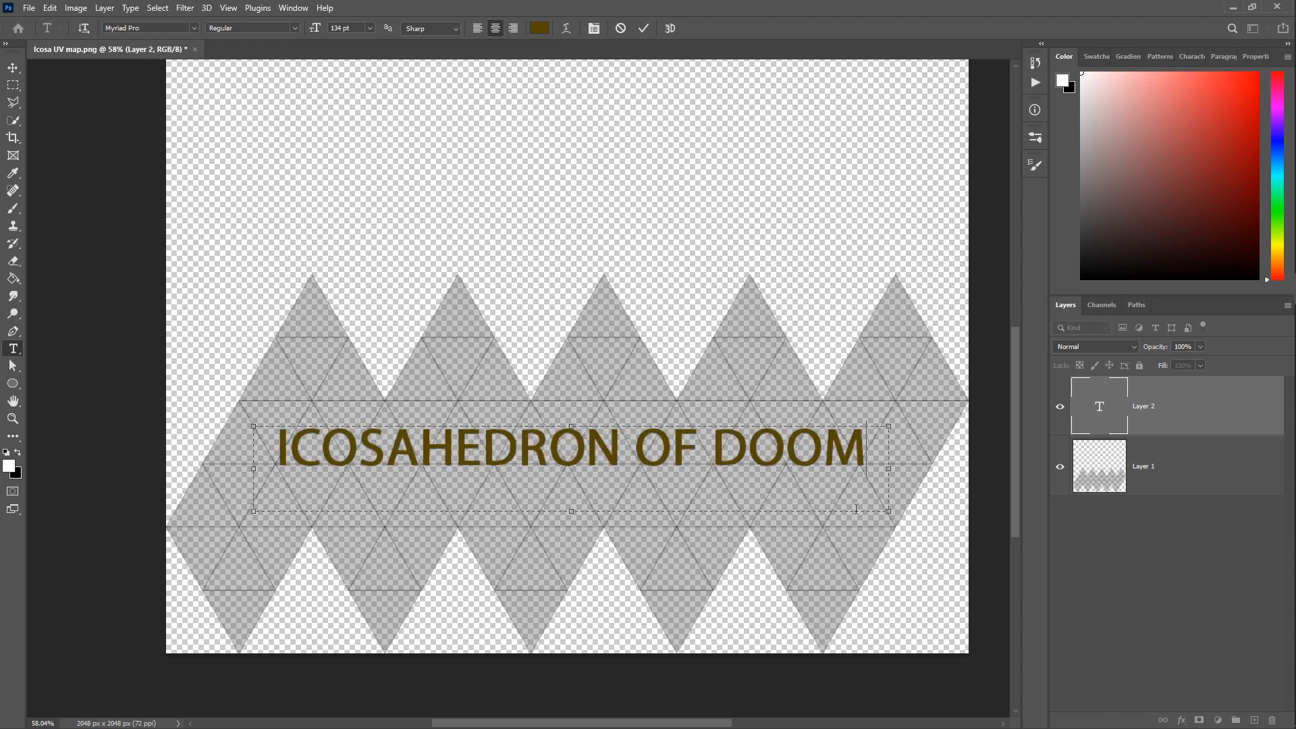
{"action": "type", "text": "!!!"}
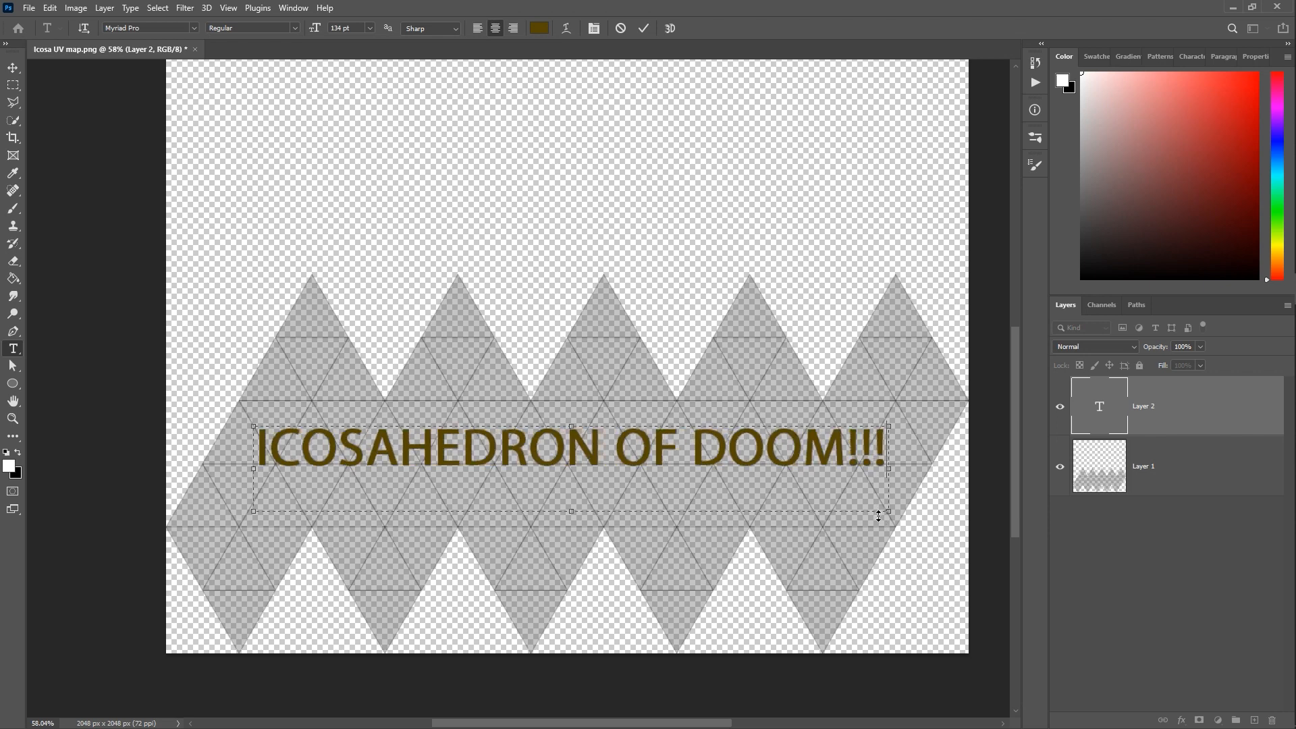
Colour the whole "ICOSAHEDRON OF DOOM!!!" text bright red and commit the text edit
{"action": "key", "text": "ctrl+a"}
{"action": "left_click", "coordinate": [1256, 73]}
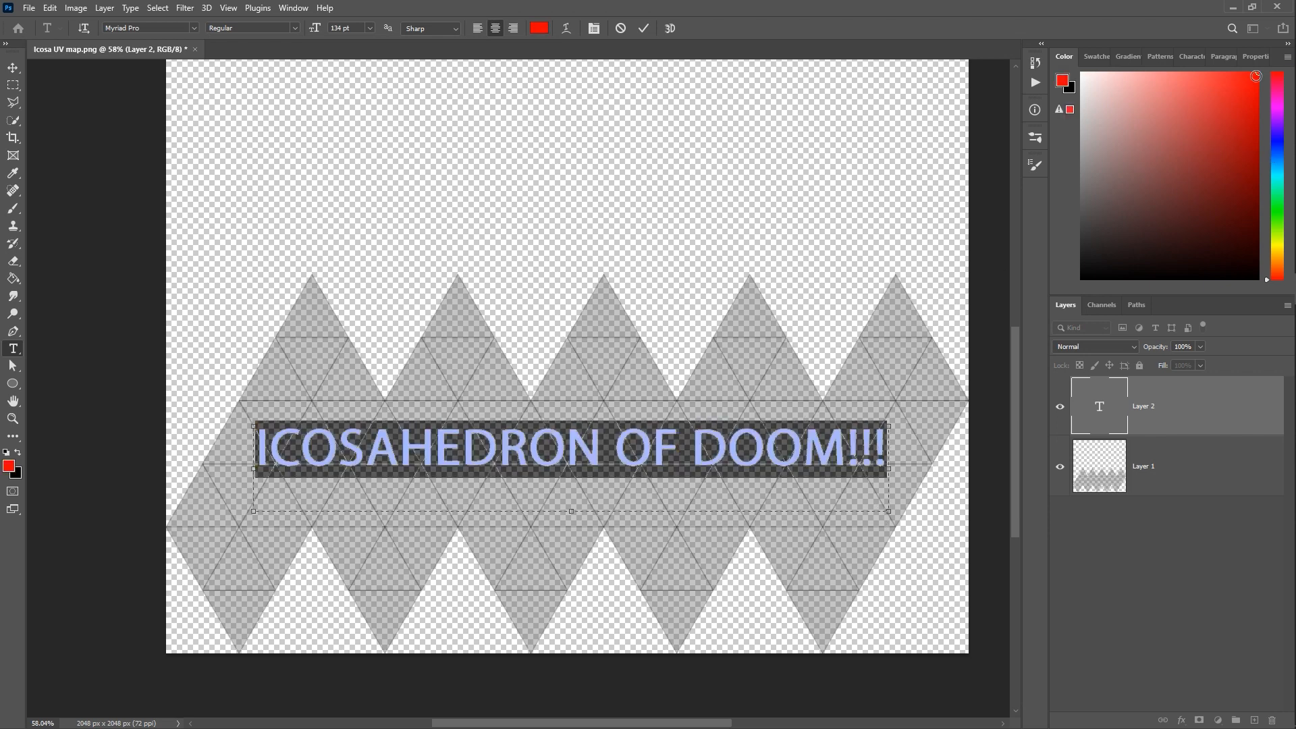
{"action": "left_click", "coordinate": [649, 28]}
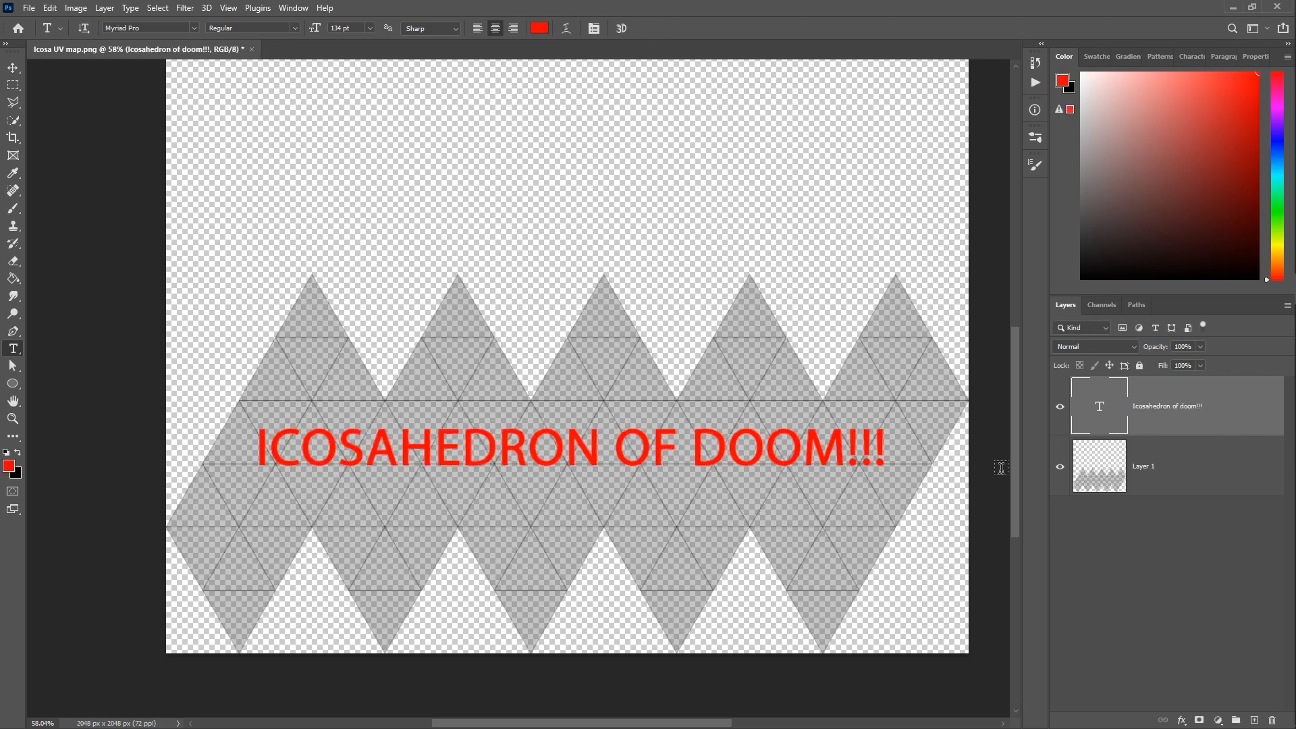
Add a new layer between the UV layout and the text, and fill it with solid black
{"action": "left_click", "coordinate": [1148, 461]}
{"action": "left_click", "coordinate": [1254, 719]}
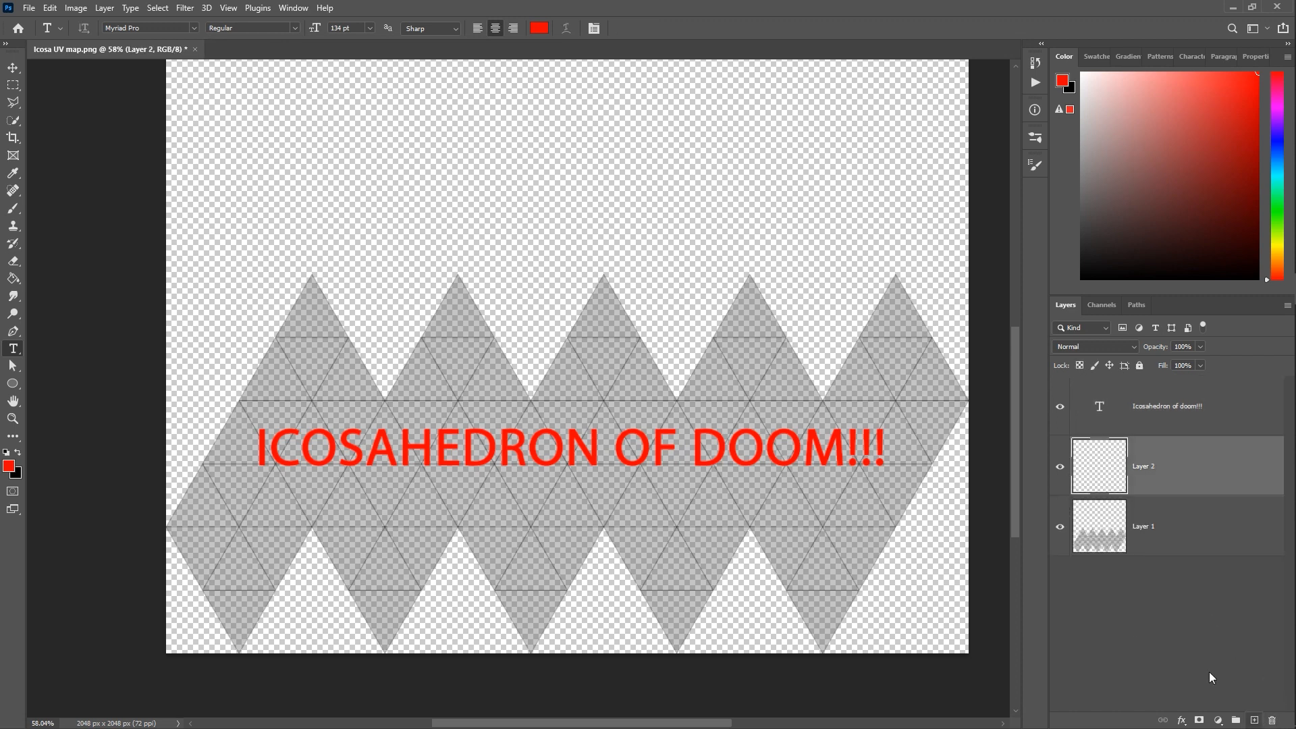
{"action": "key", "text": "g"}
{"action": "key", "text": "d"}
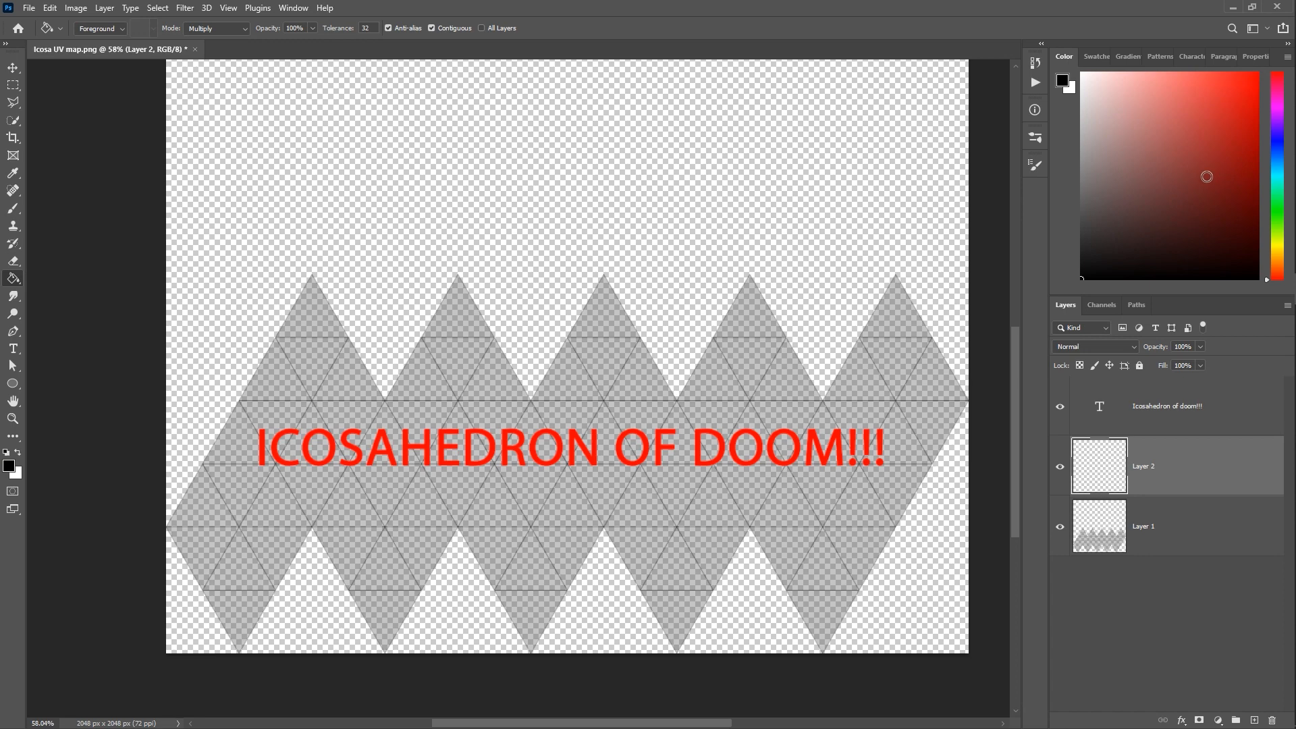
{"action": "left_click", "coordinate": [566, 544]}
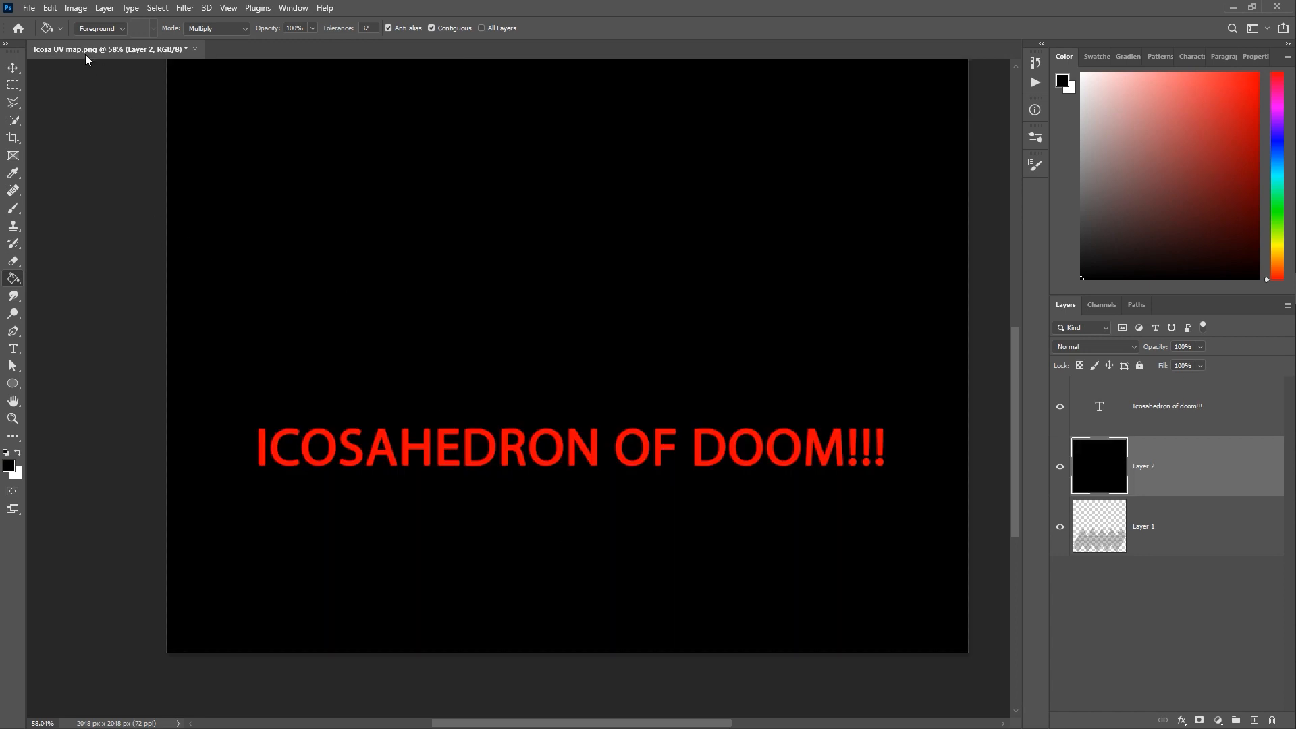
Save the artwork as a JPEG named "Icosa UV map image map" with quality 12 and Baseline Optimized format
{"action": "left_click", "coordinate": [33, 12]}
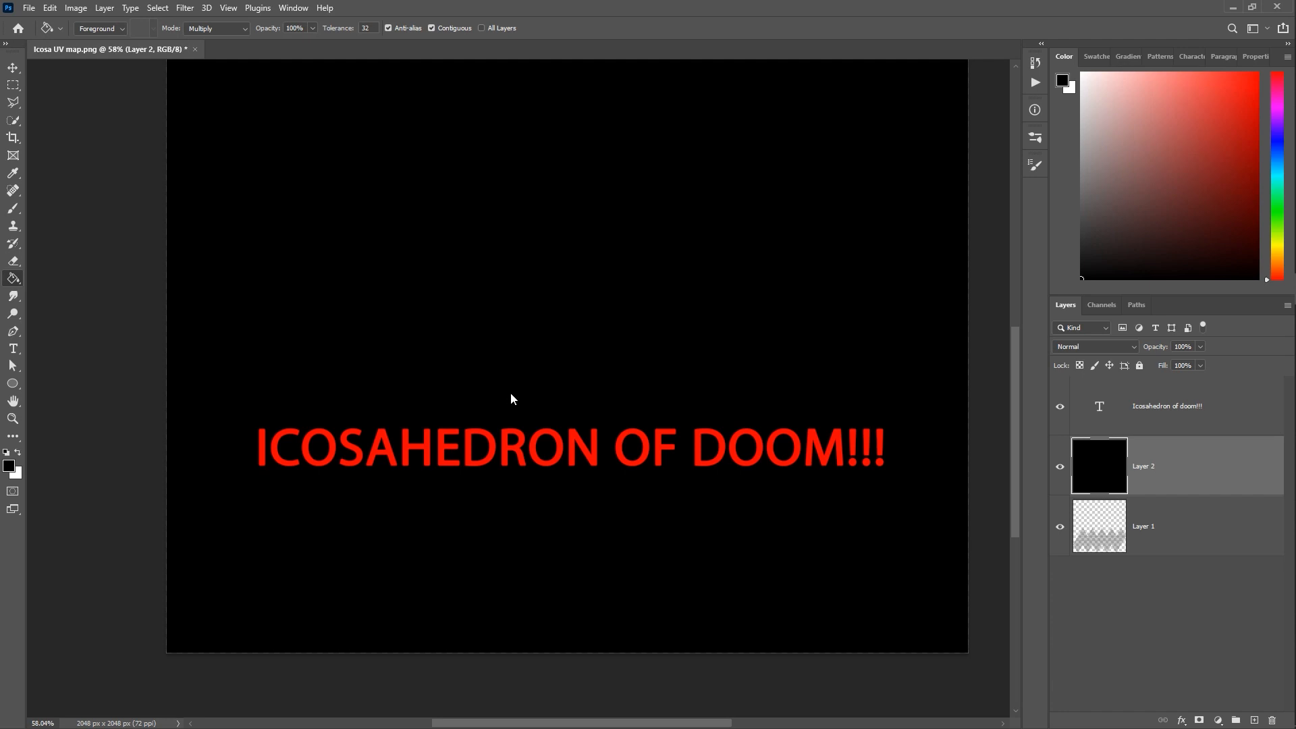
{"action": "key", "text": "ctrl+s"}
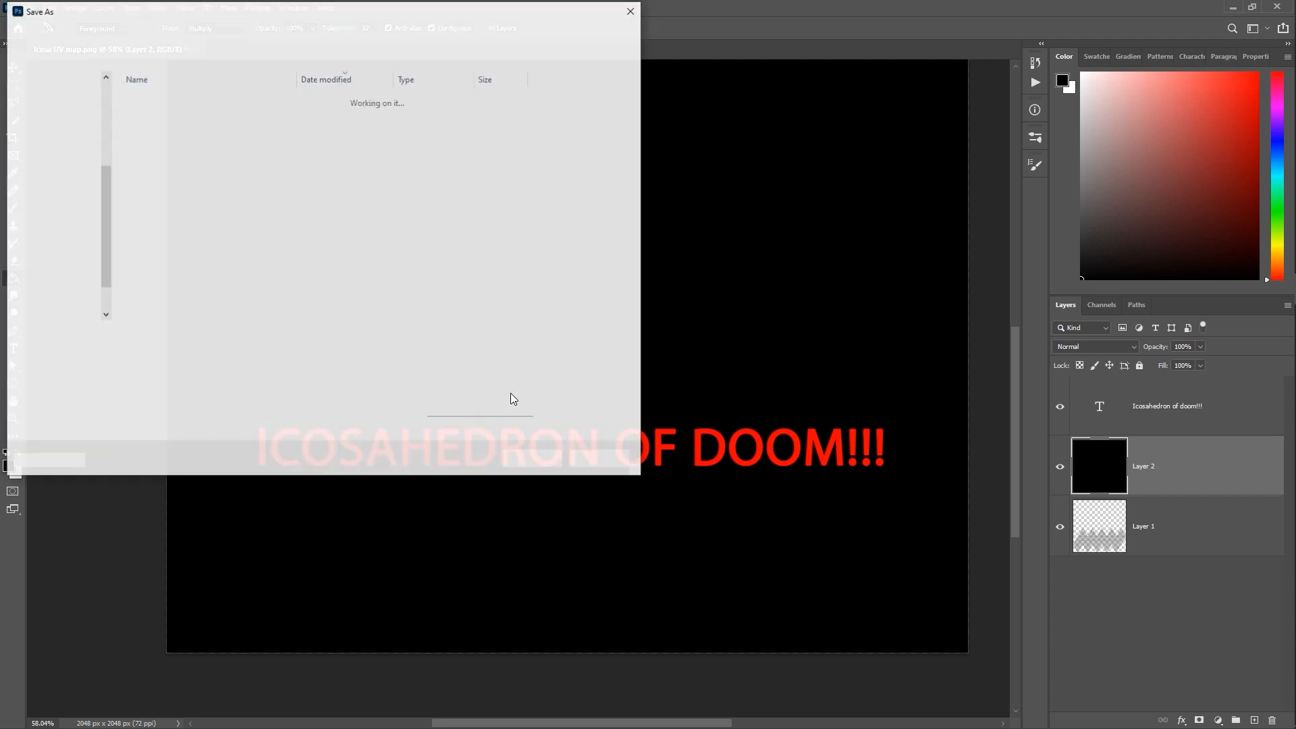
{"action": "key", "text": "Right"}
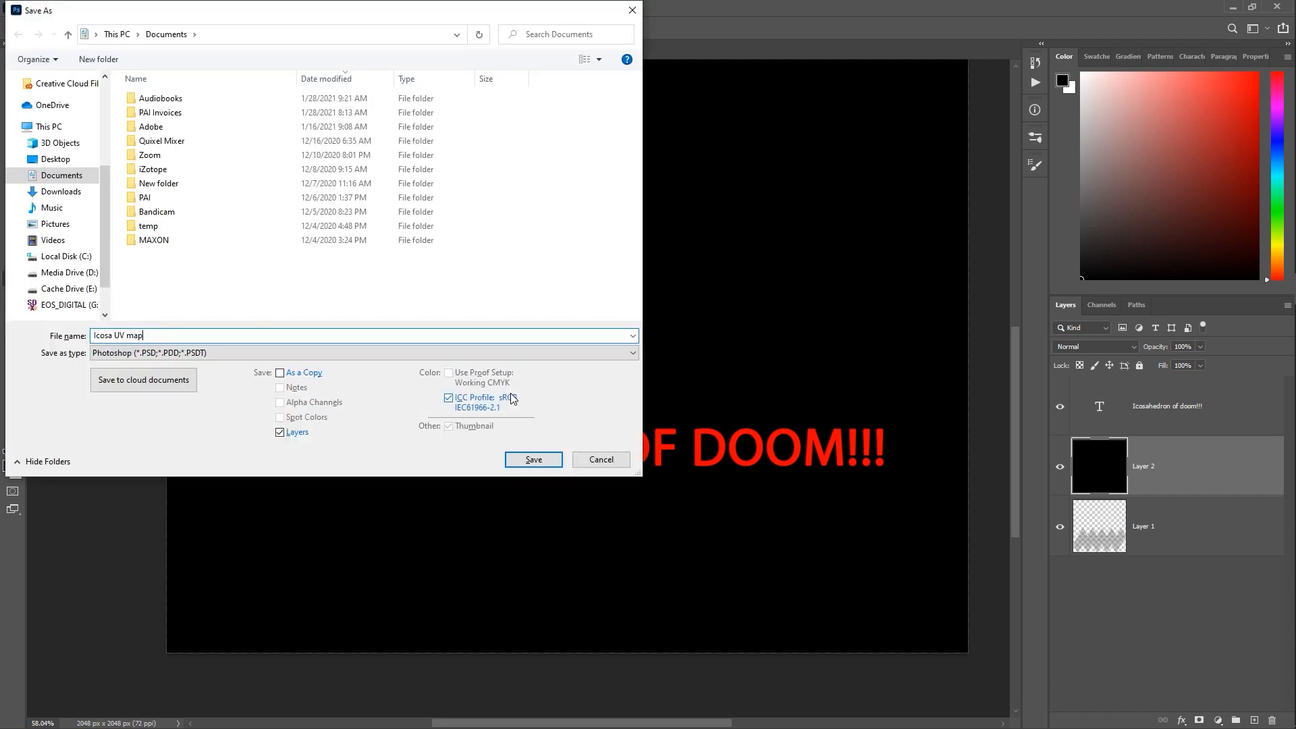
{"action": "type", "text": "image map"}
{"action": "key", "text": "Tab"}
{"action": "key", "text": "j"}
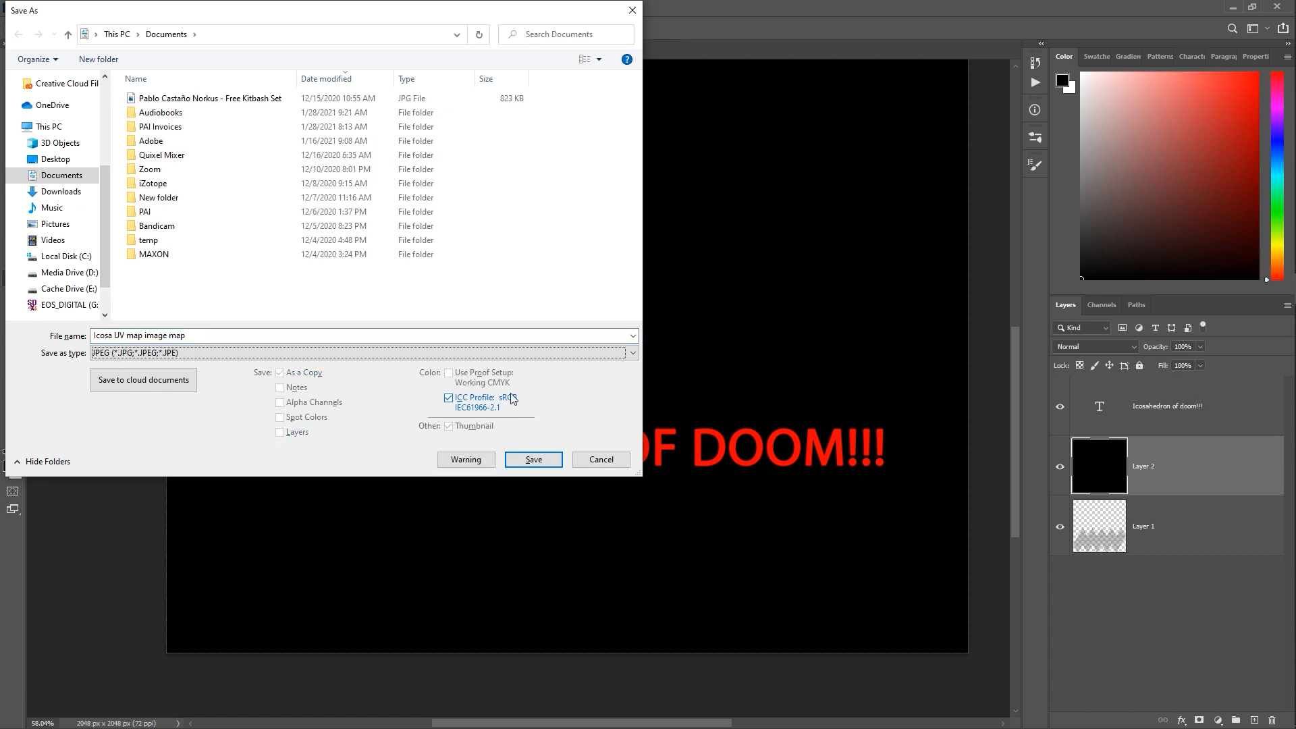
{"action": "key", "text": "Return"}
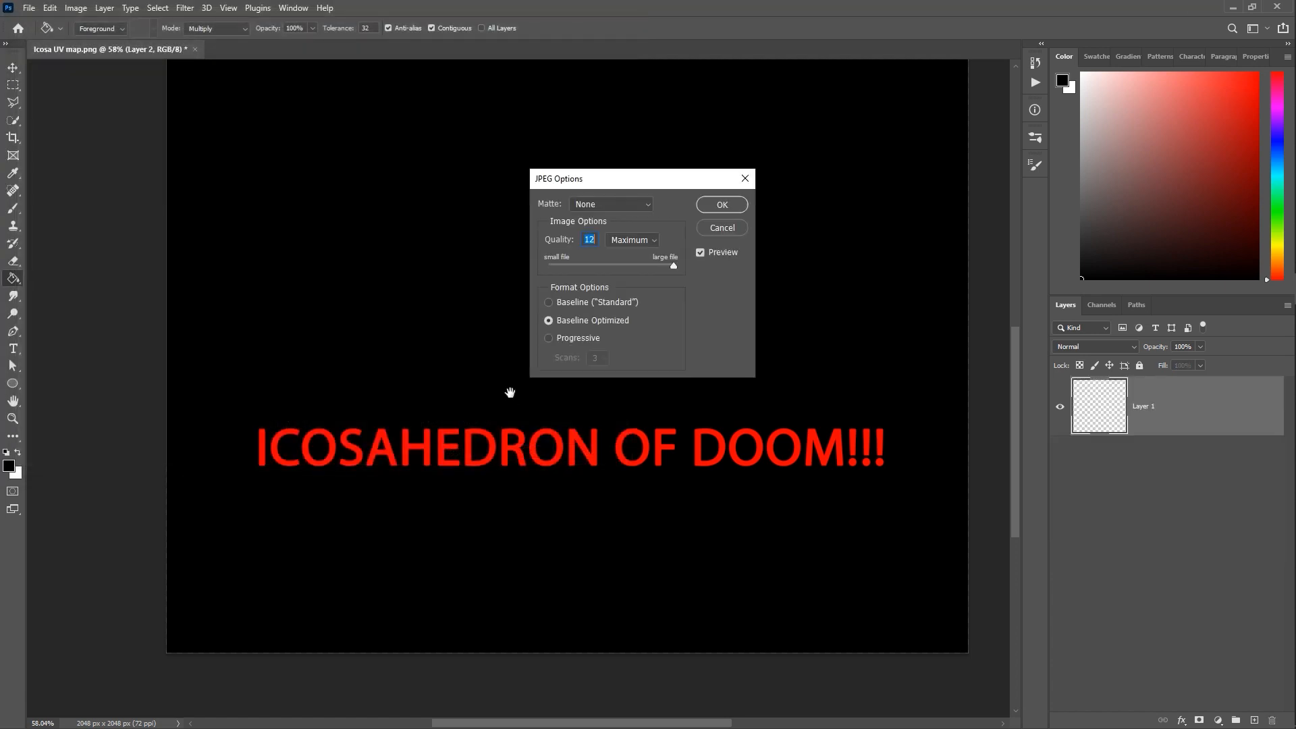
{"action": "key", "text": "Return"}
Switch to Blender, change the UV Editor area to the Shader Editor, and create a new material for the icosphere
{"action": "key", "text": "alt+Tab"}
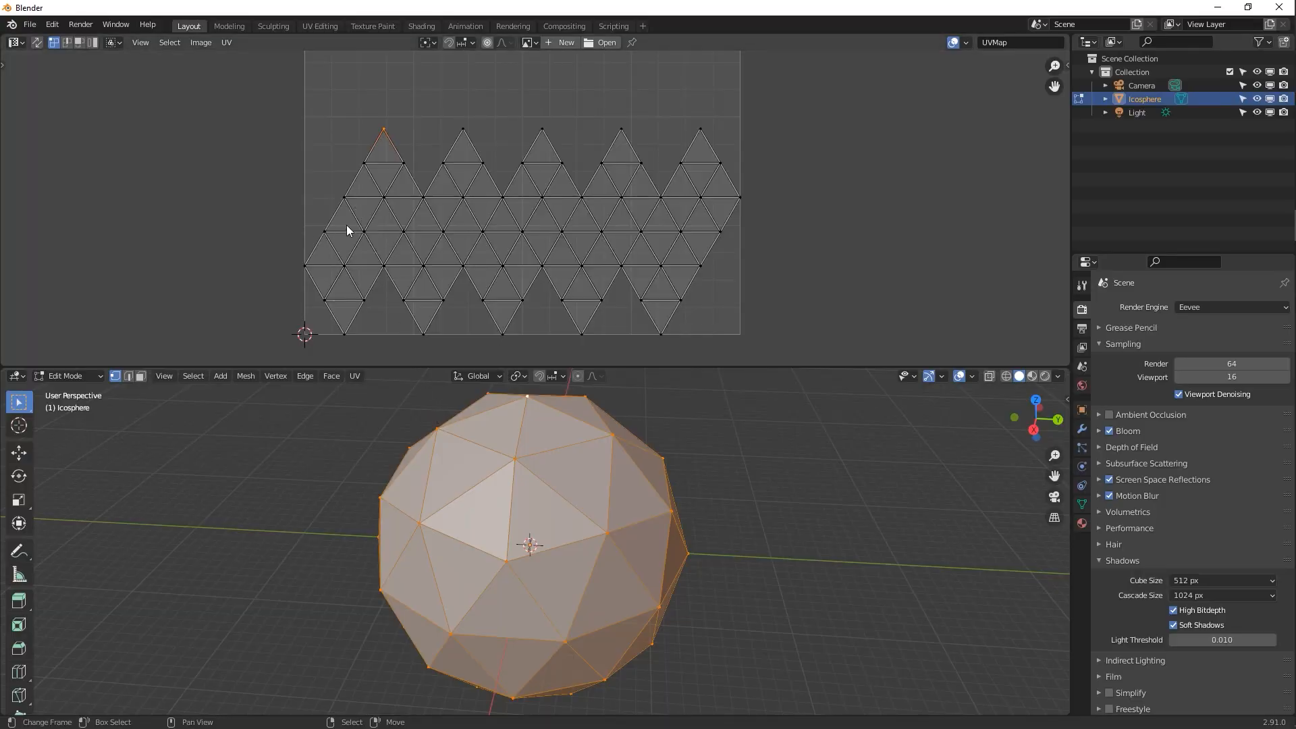
{"action": "left_click", "coordinate": [23, 43]}
{"action": "left_click", "coordinate": [68, 154]}
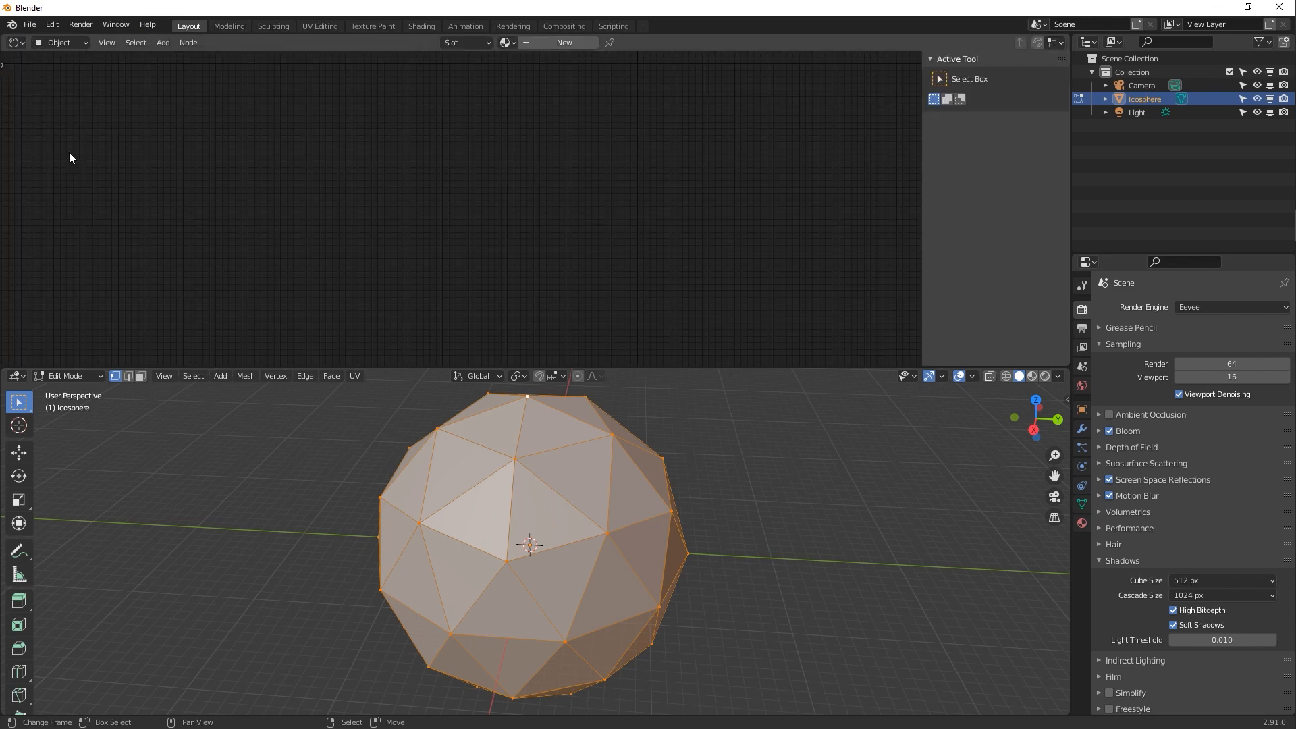
{"action": "left_click", "coordinate": [548, 44]}
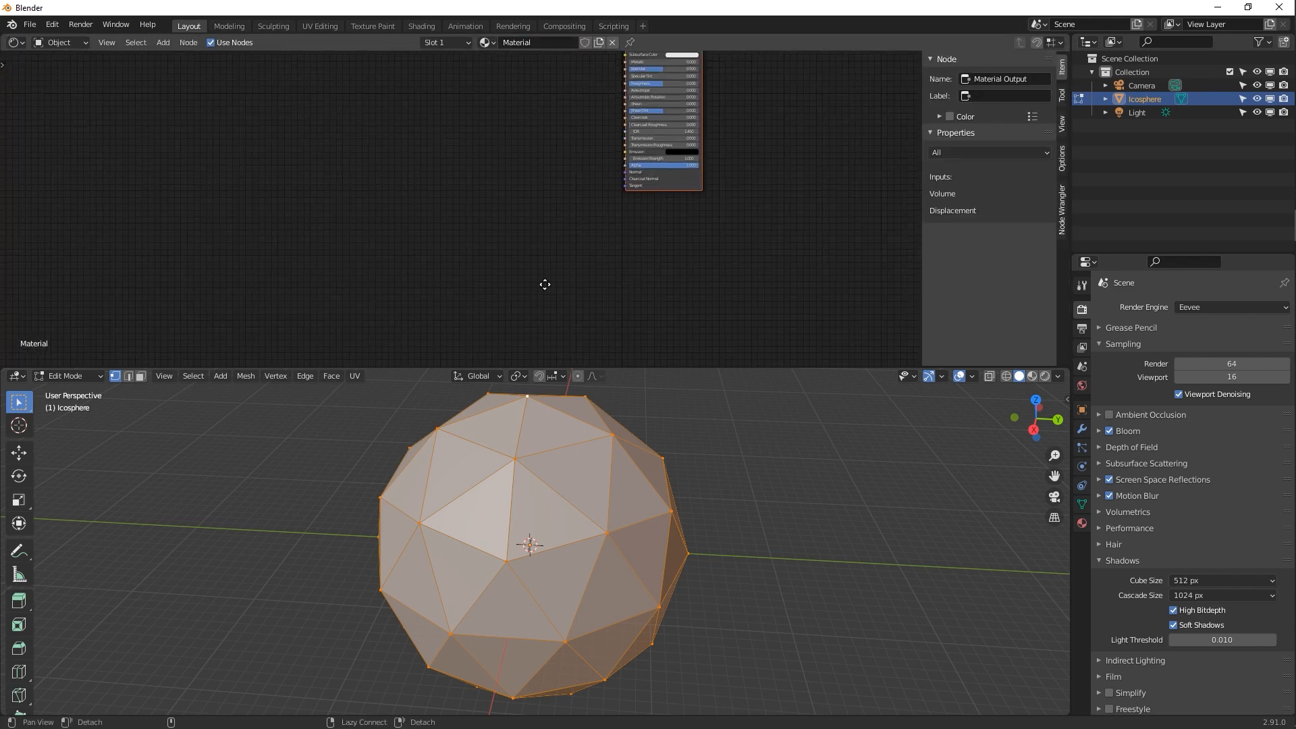
{"action": "key", "text": "Home"}
Attach an image texture with mapping nodes to the Principled BSDF, load "Icosa UV map image map.jpg", and space the nodes away from the shader
{"action": "left_click", "coordinate": [583, 150]}
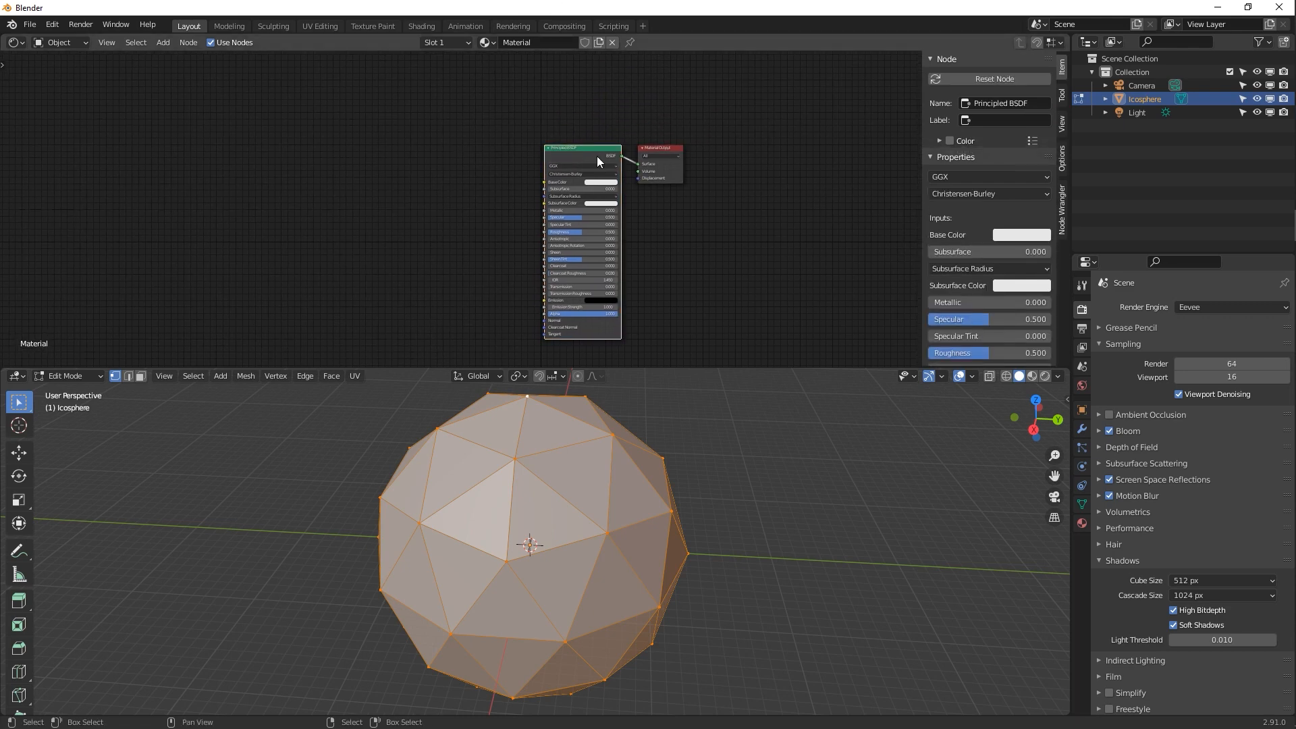
{"action": "key", "text": "ctrl+t"}
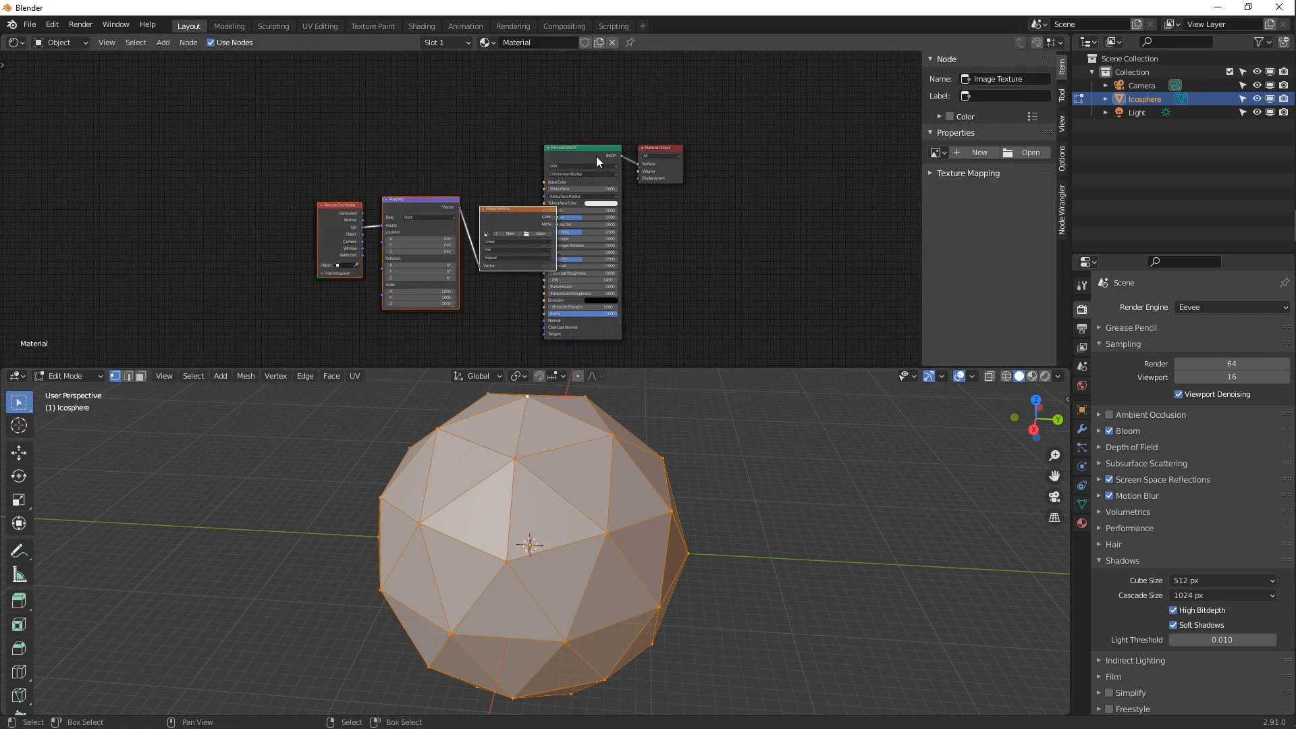
{"action": "left_click", "coordinate": [542, 233]}
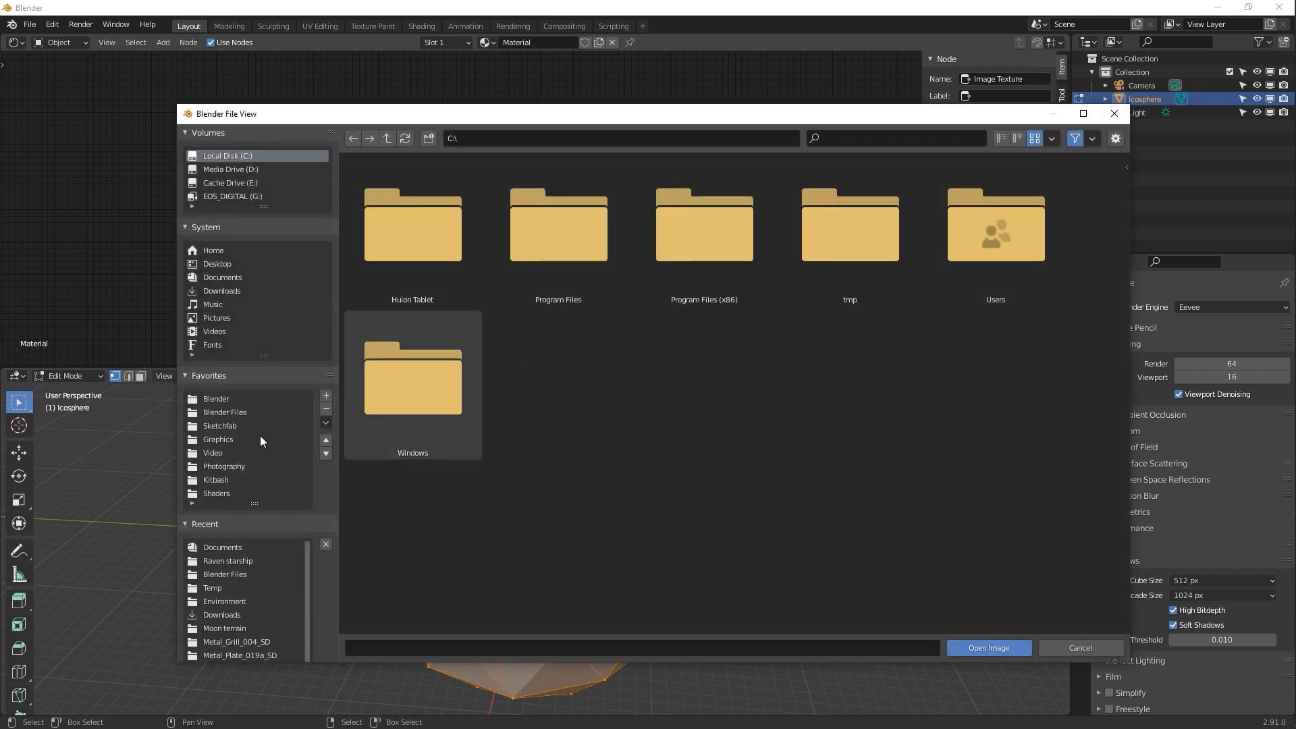
{"action": "left_click", "coordinate": [241, 275]}
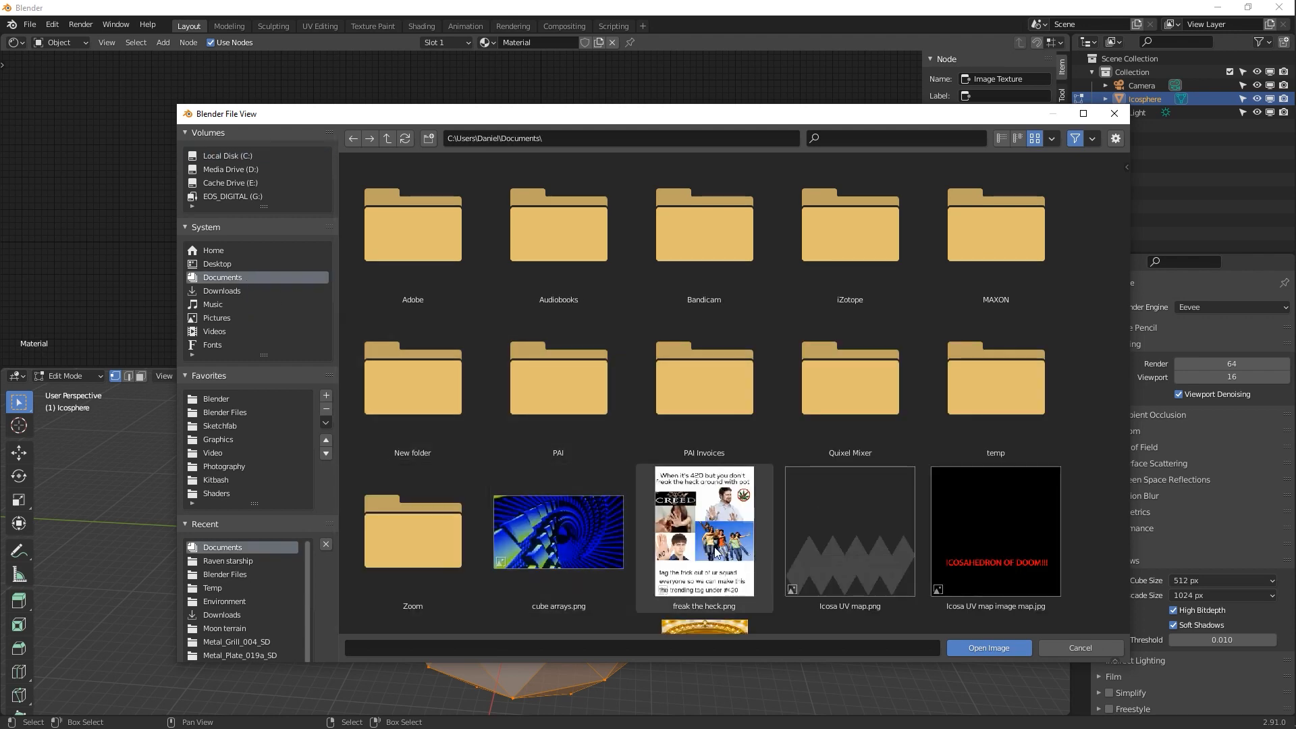
{"action": "left_click", "coordinate": [1038, 521]}
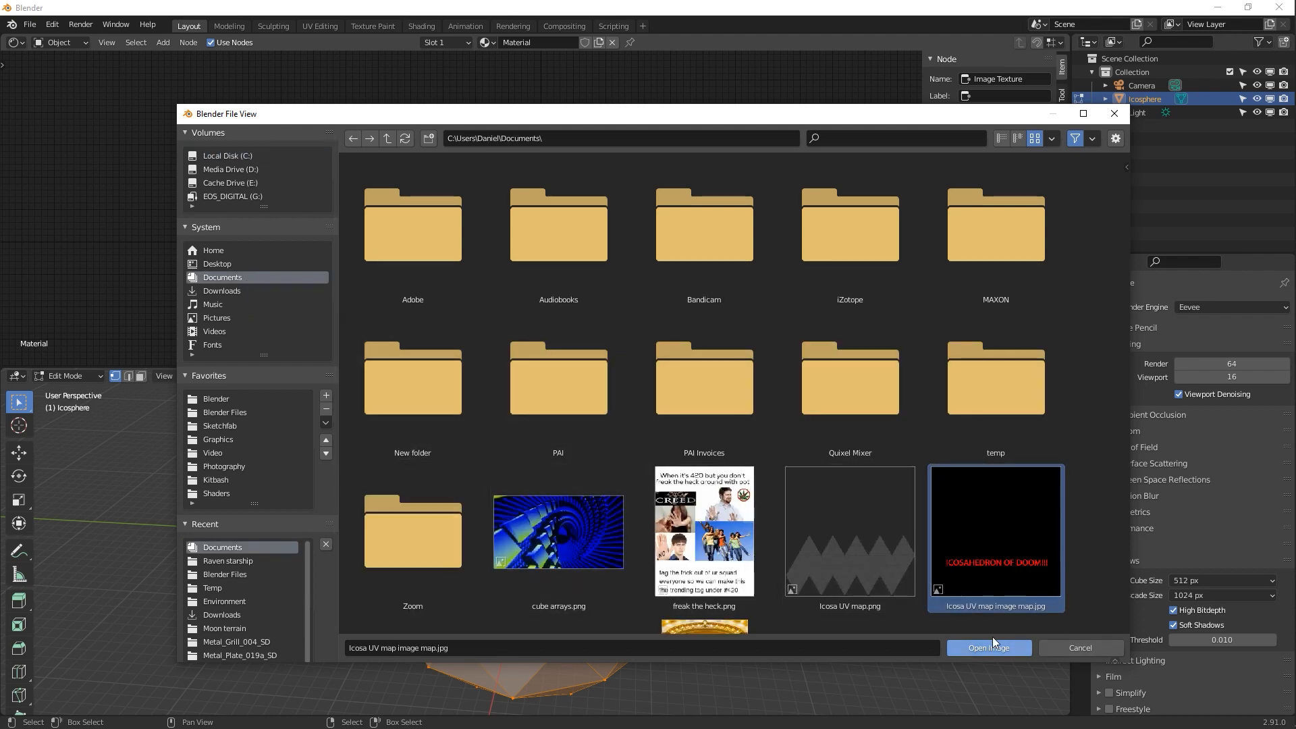
{"action": "left_click", "coordinate": [976, 648]}
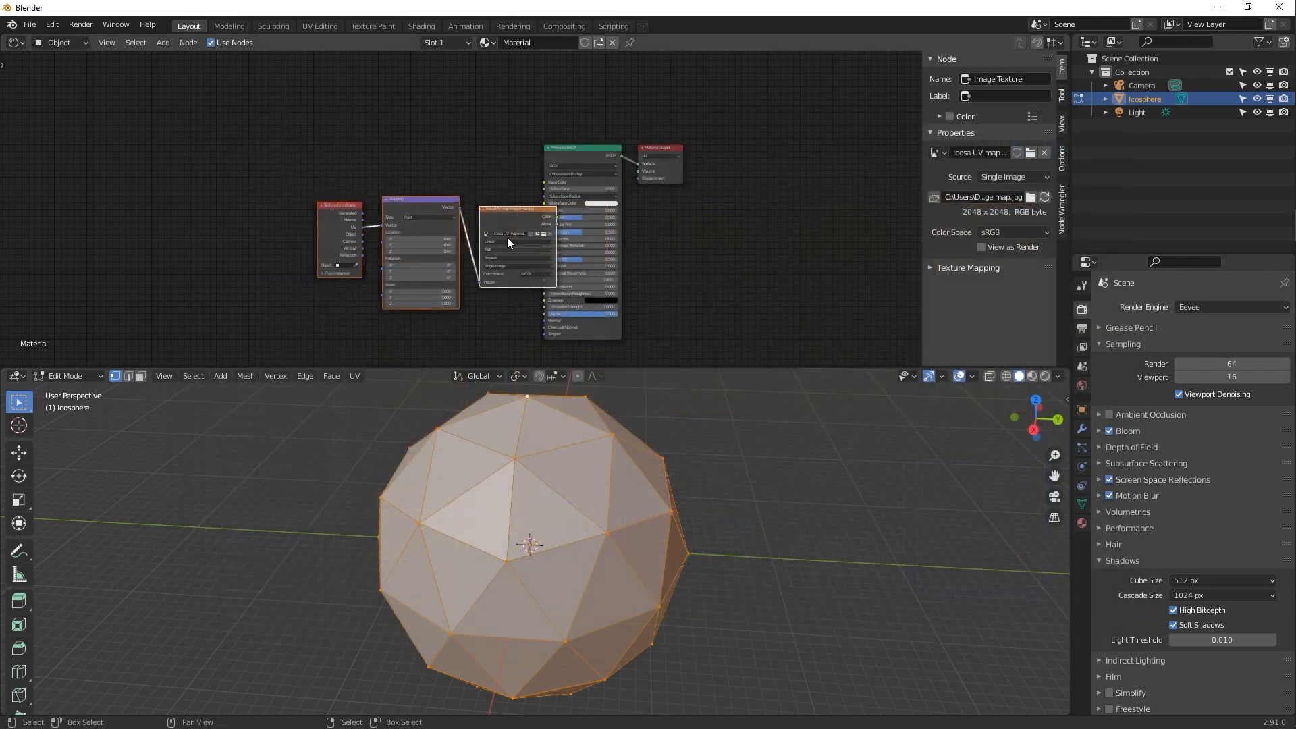
{"action": "left_click_drag", "start_coordinate": [507, 236], "coordinate": [430, 191]}
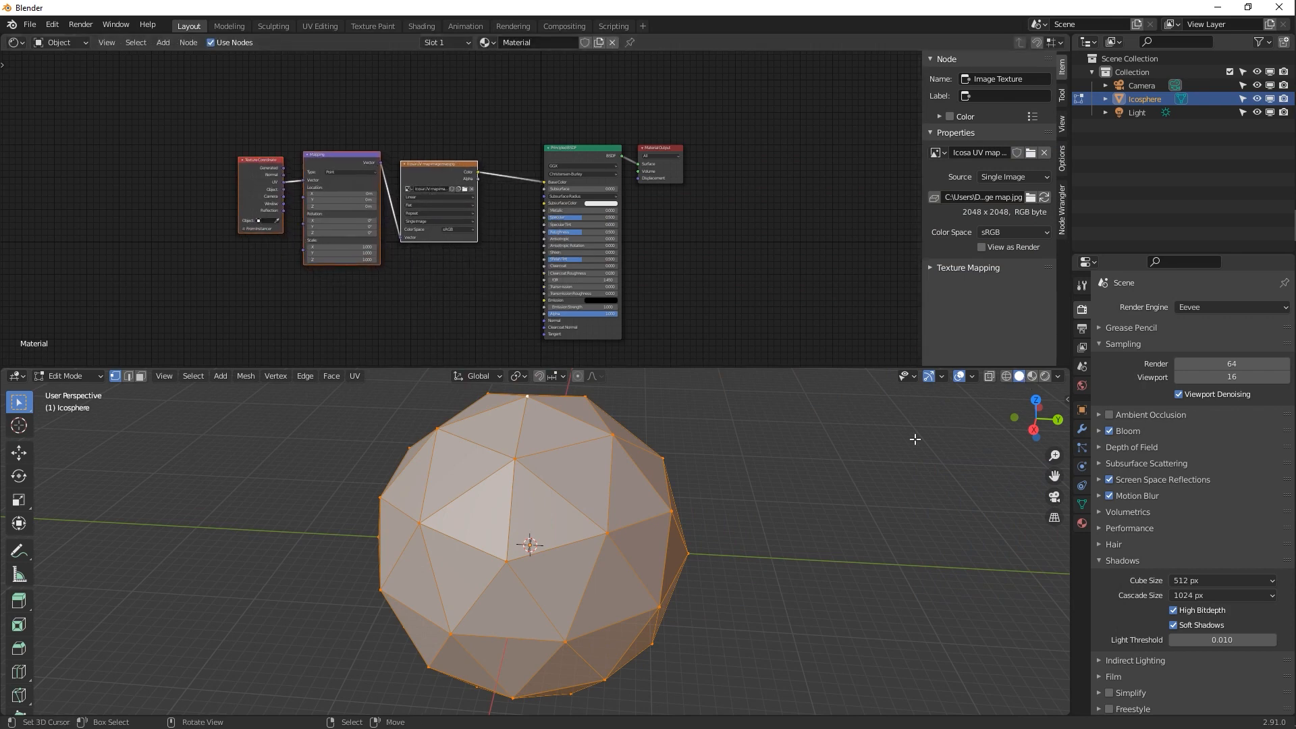
Return the icosphere to Object Mode and display it in Material Preview shading, viewing the textured side
{"action": "key", "text": "Tab"}
{"action": "left_click", "coordinate": [1031, 376]}
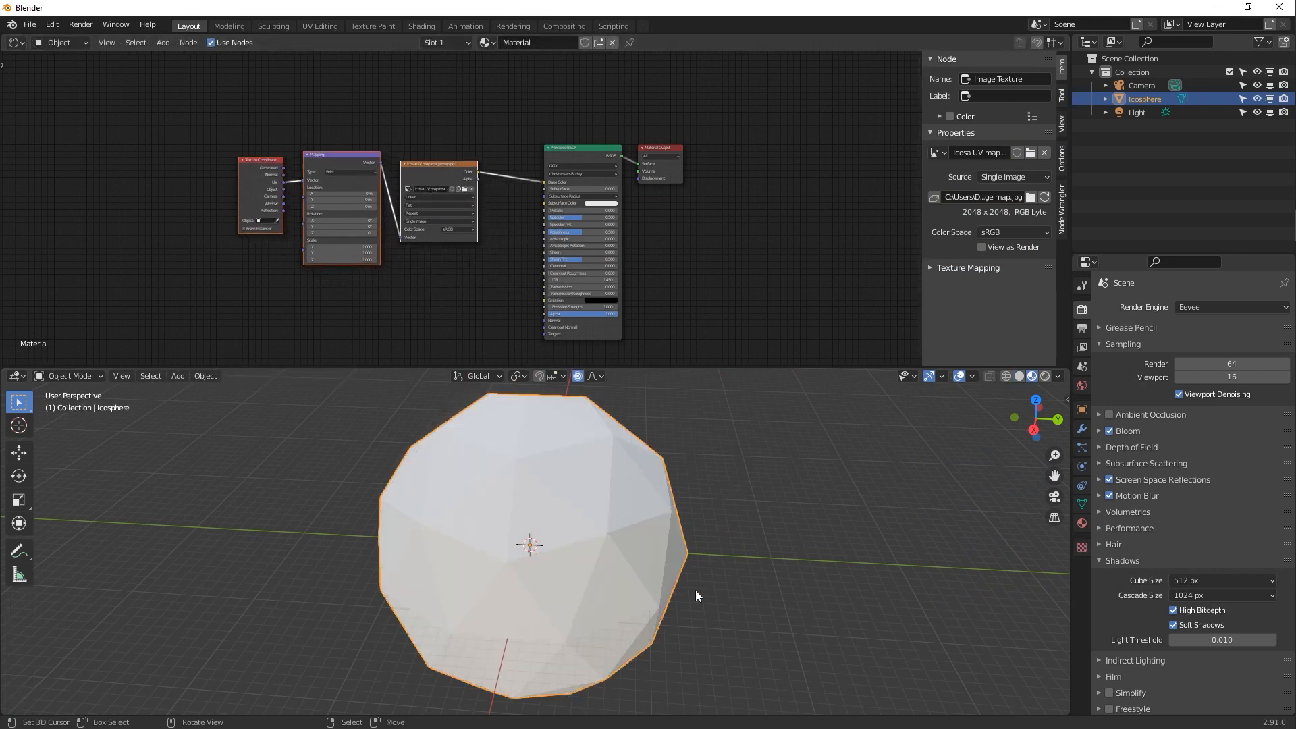
{"action": "middle_click_drag", "start_coordinate": [695, 589], "coordinate": [740, 540]}
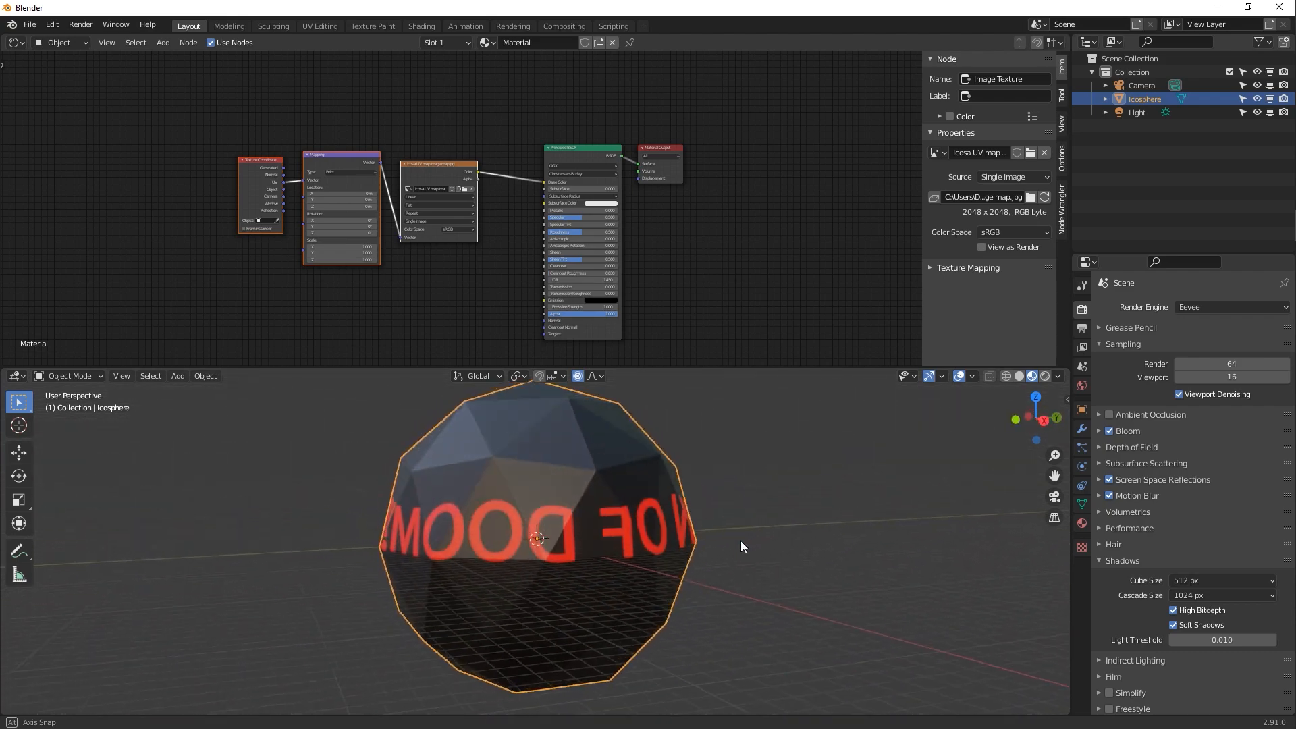
Open the icosphere's complete UV layout in the UV Editor and mirror it by scaling by -1 along X
{"action": "left_click", "coordinate": [16, 42]}
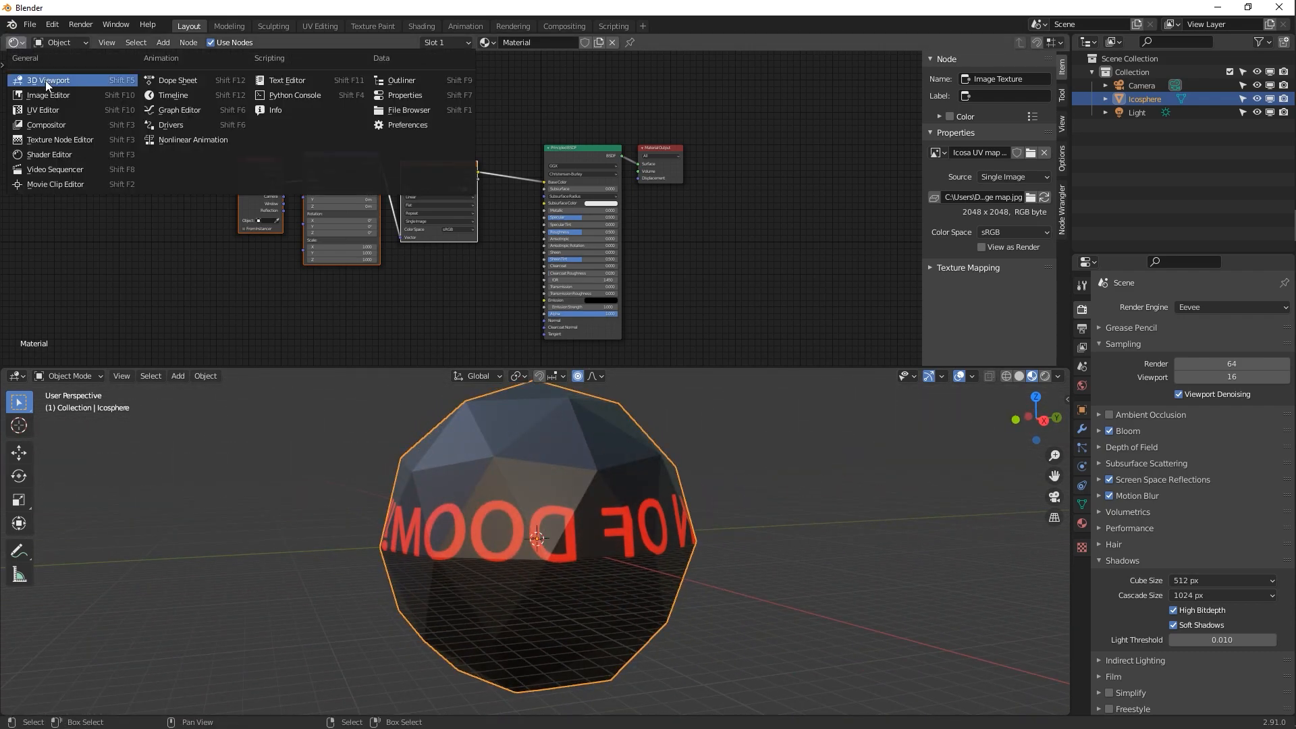
{"action": "left_click", "coordinate": [71, 112]}
{"action": "key", "text": "Tab"}
{"action": "key", "text": "a"}
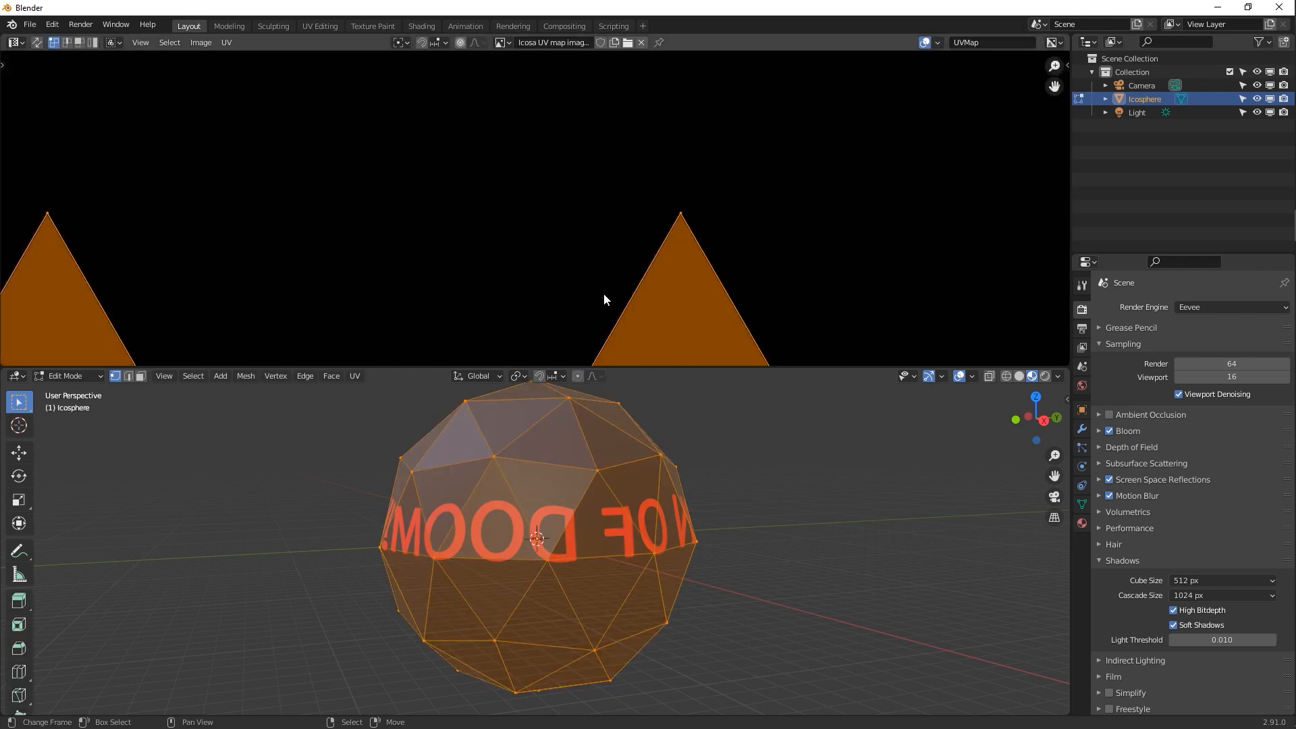
{"action": "scroll", "coordinate": [604, 294], "scroll_direction": "down", "scroll_amount": 2}
{"action": "scroll", "coordinate": [603, 294], "scroll_direction": "down", "scroll_amount": 5}
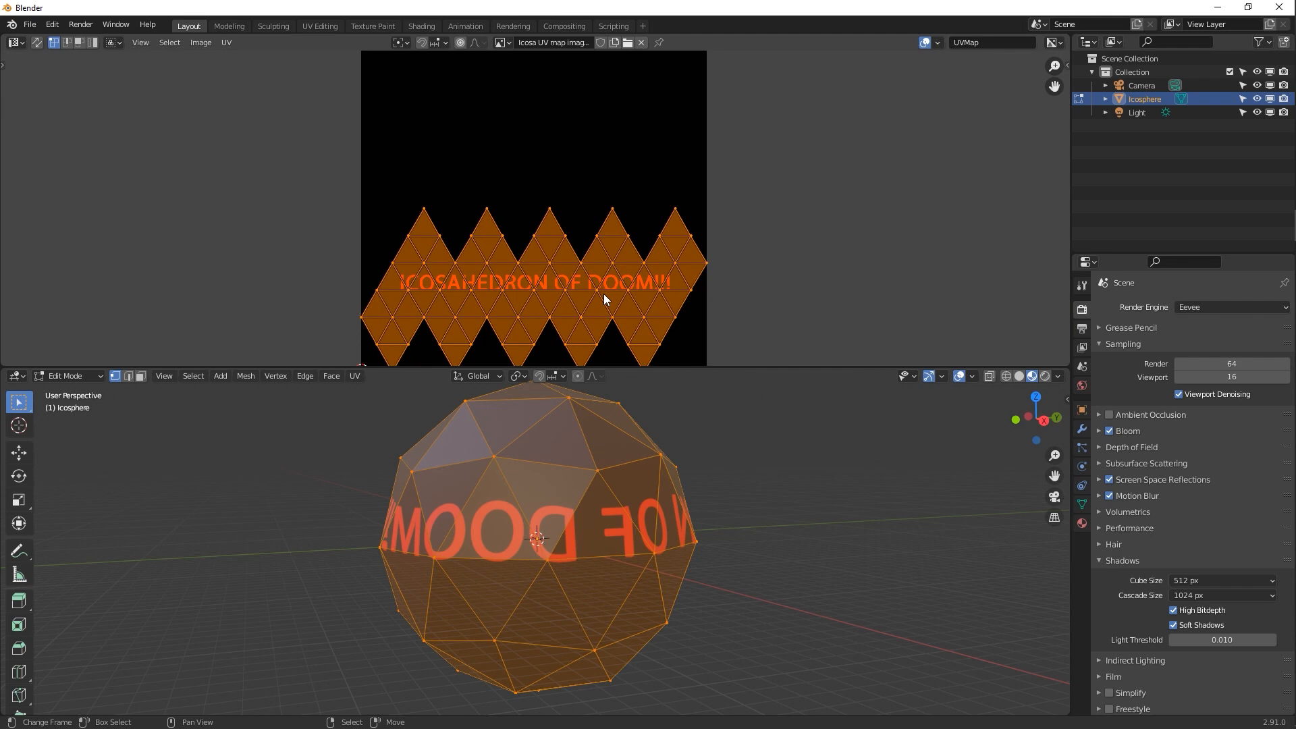
{"action": "key", "text": "s"}
{"action": "key", "text": "x"}
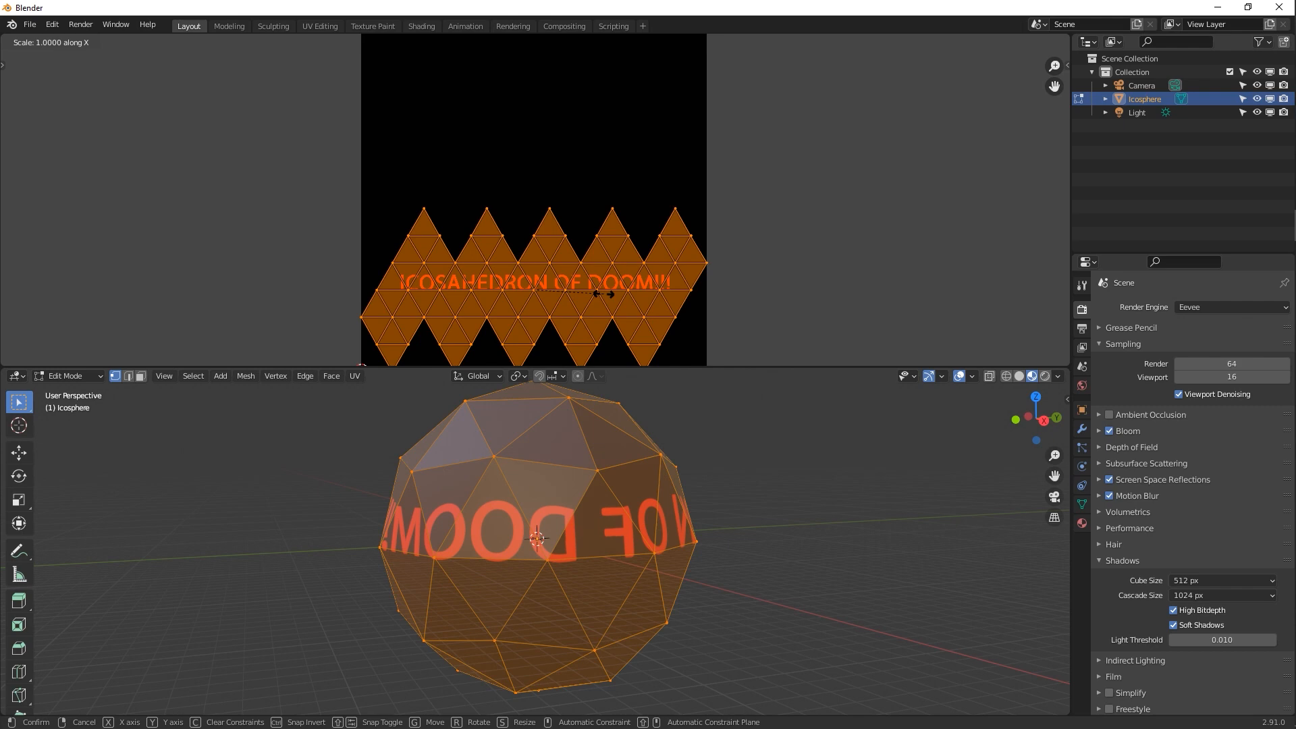
{"action": "type", "text": "-1"}
{"action": "key", "text": "Return"}
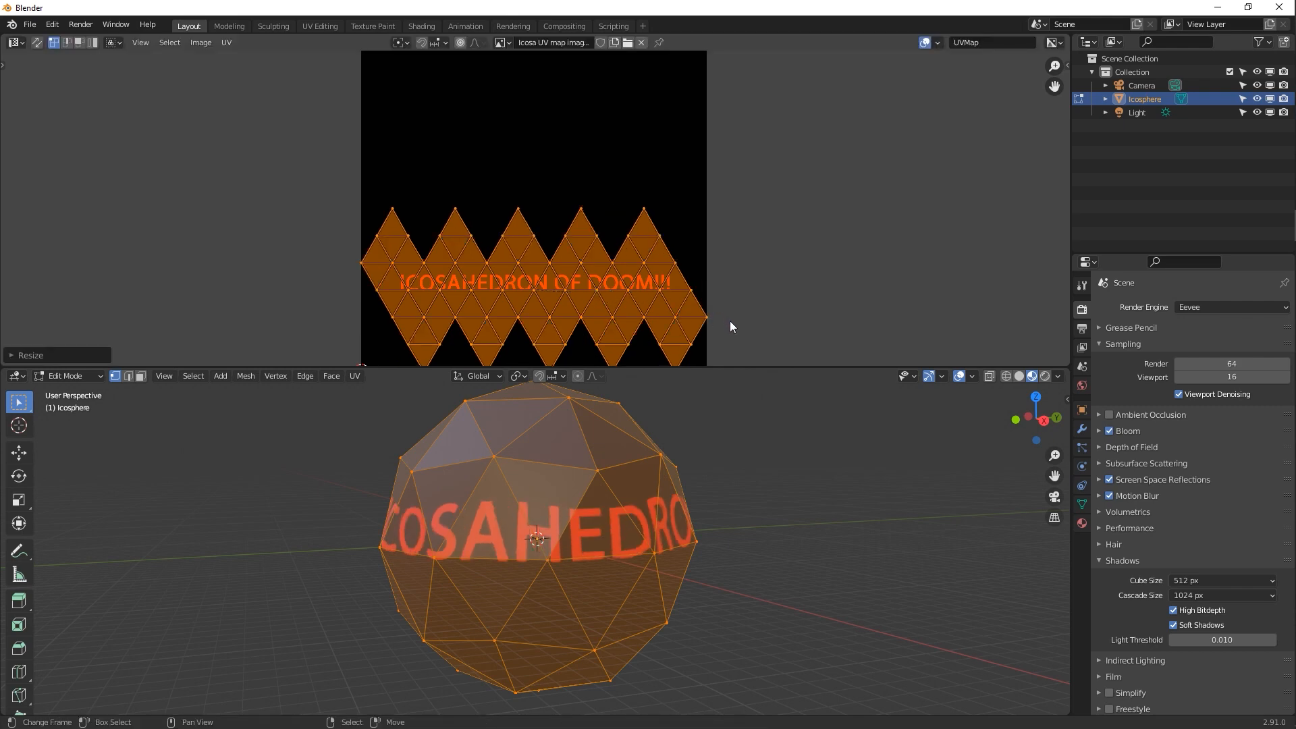
{"action": "key", "text": "s"}
{"action": "key", "text": "x"}
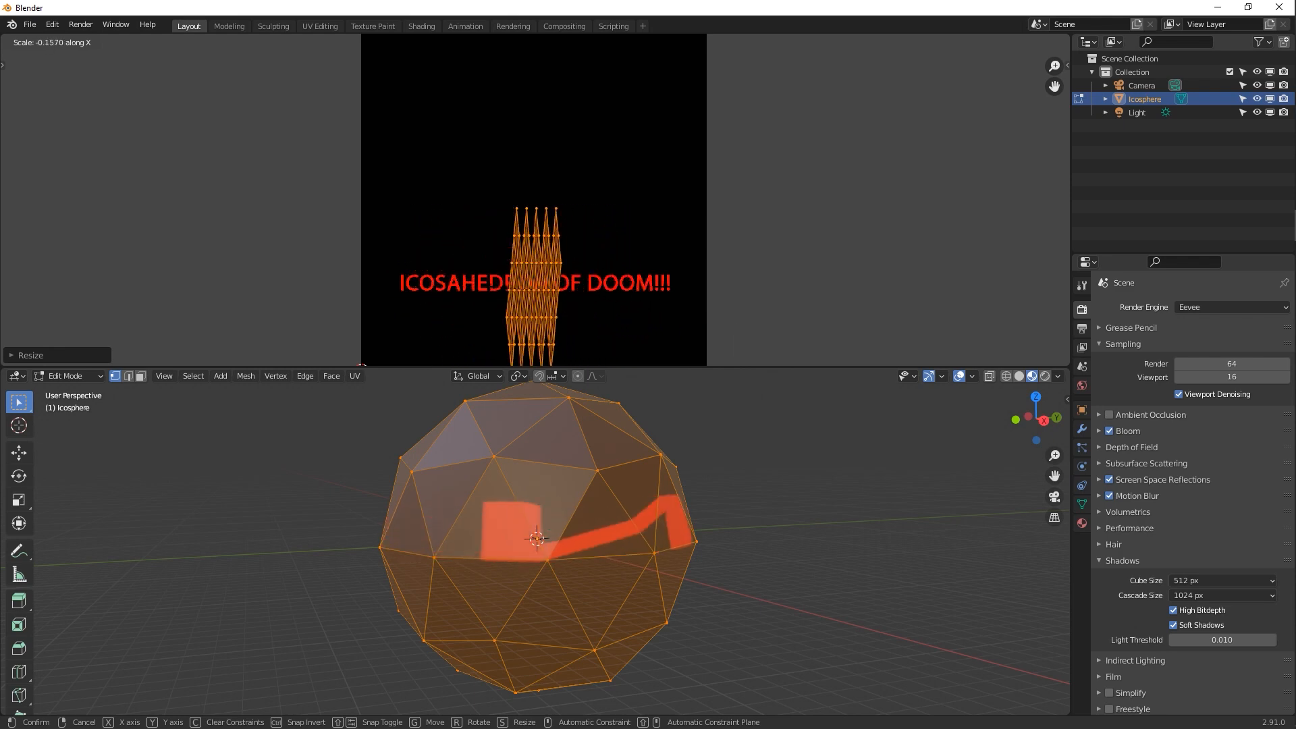
{"action": "left_click", "coordinate": [330, 285]}
Leave Edit Mode and examine how the lettering wraps around the icosphere
{"action": "key", "text": "Tab"}
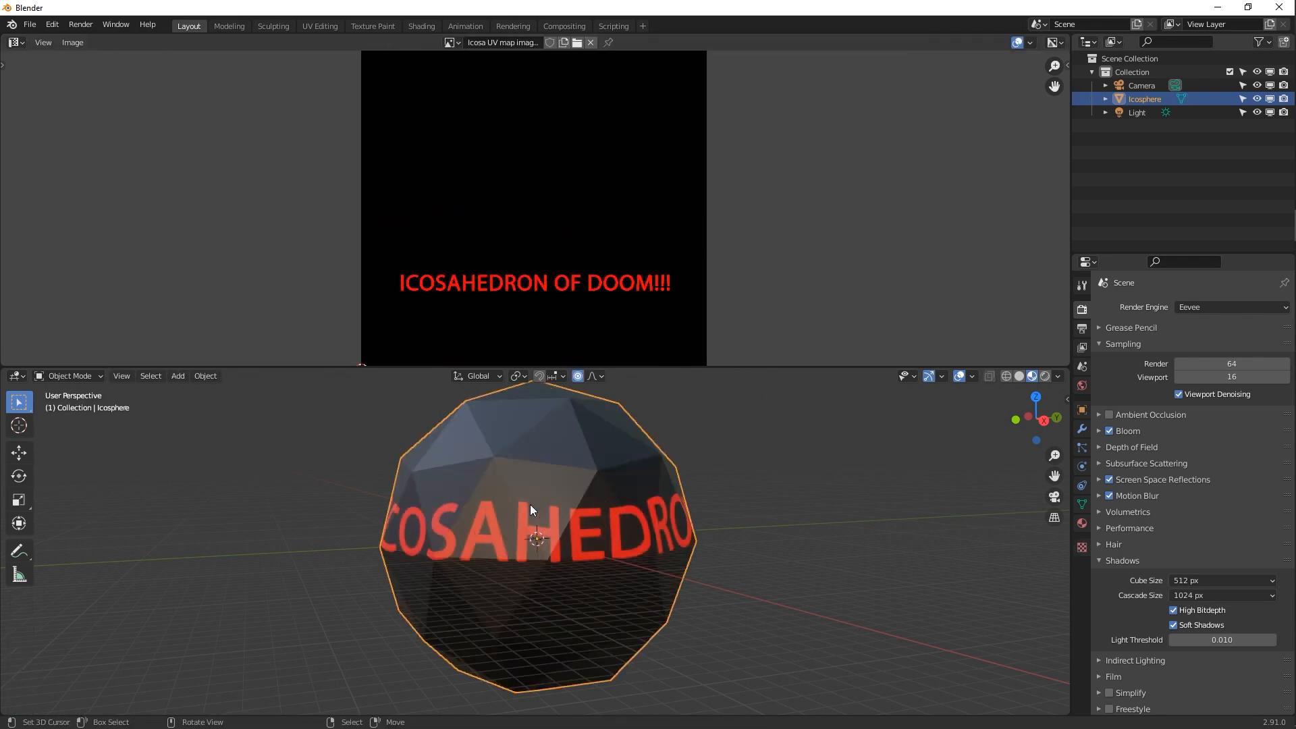
{"action": "middle_click_drag", "start_coordinate": [529, 504], "coordinate": [262, 505]}
{"action": "middle_click_drag", "start_coordinate": [387, 503], "coordinate": [556, 615]}
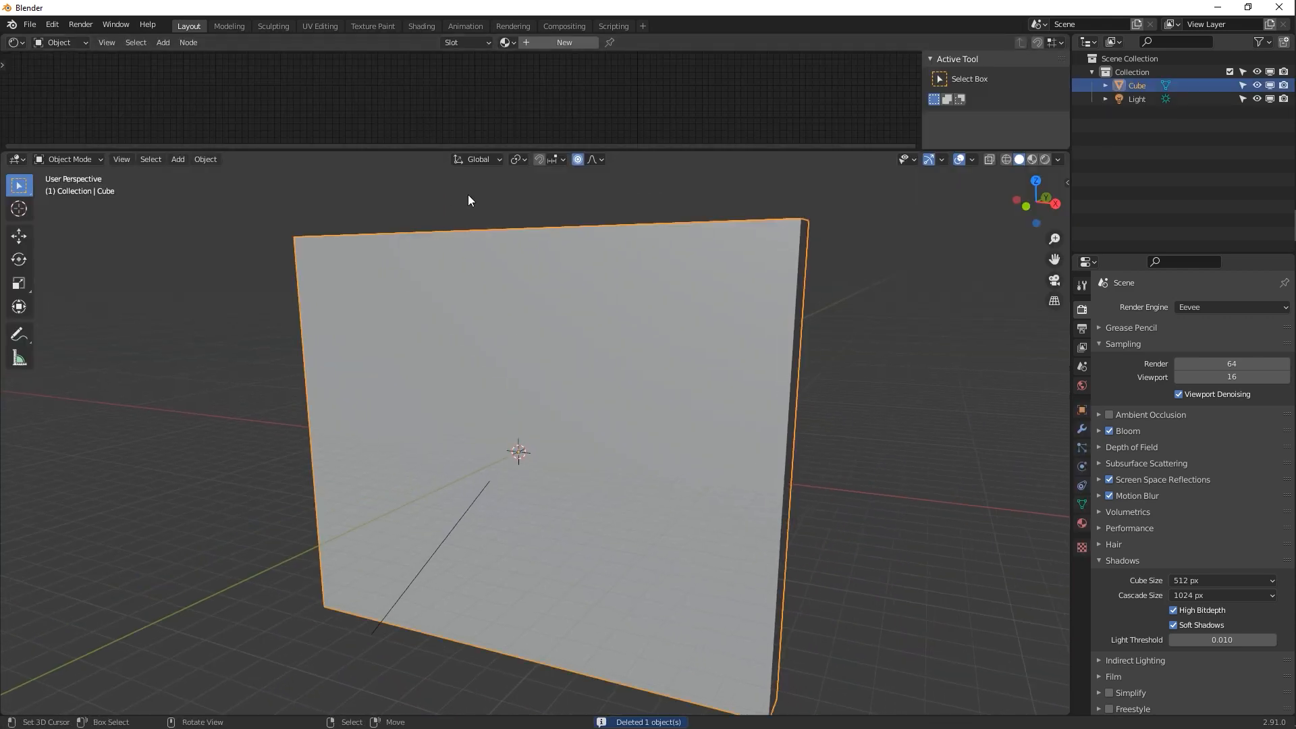
Create a new material for the flat wall-shaped cube and name it "Brick procedural"
{"action": "middle_click_drag", "start_coordinate": [528, 282], "coordinate": [480, 298]}
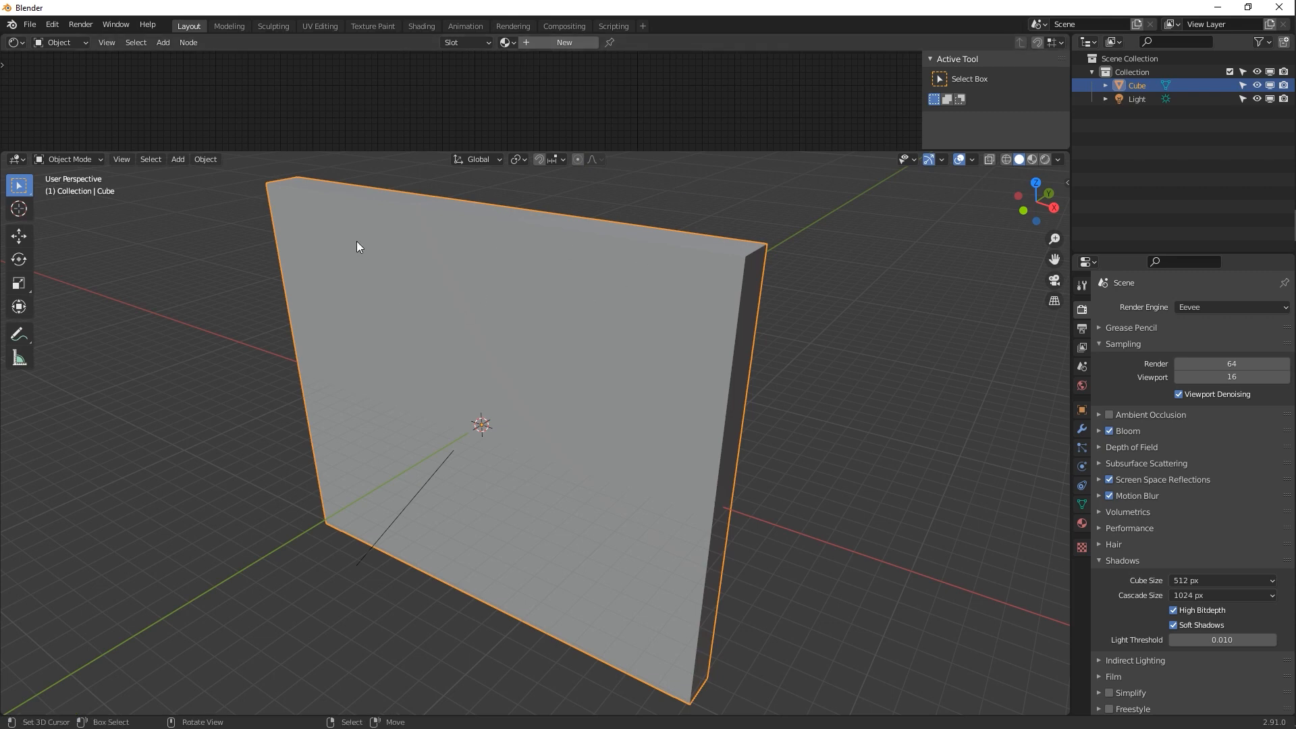
{"action": "left_click", "coordinate": [564, 43]}
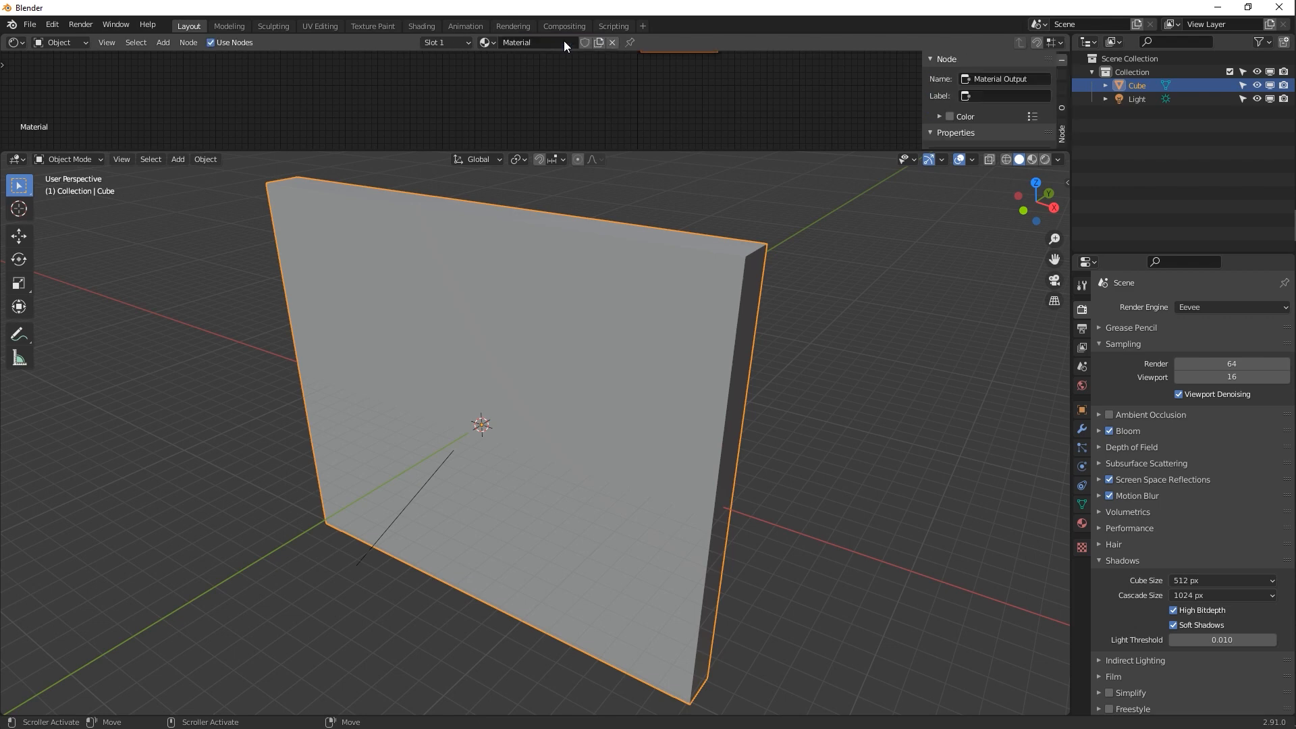
{"action": "middle_click_drag", "start_coordinate": [603, 83], "coordinate": [599, 139]}
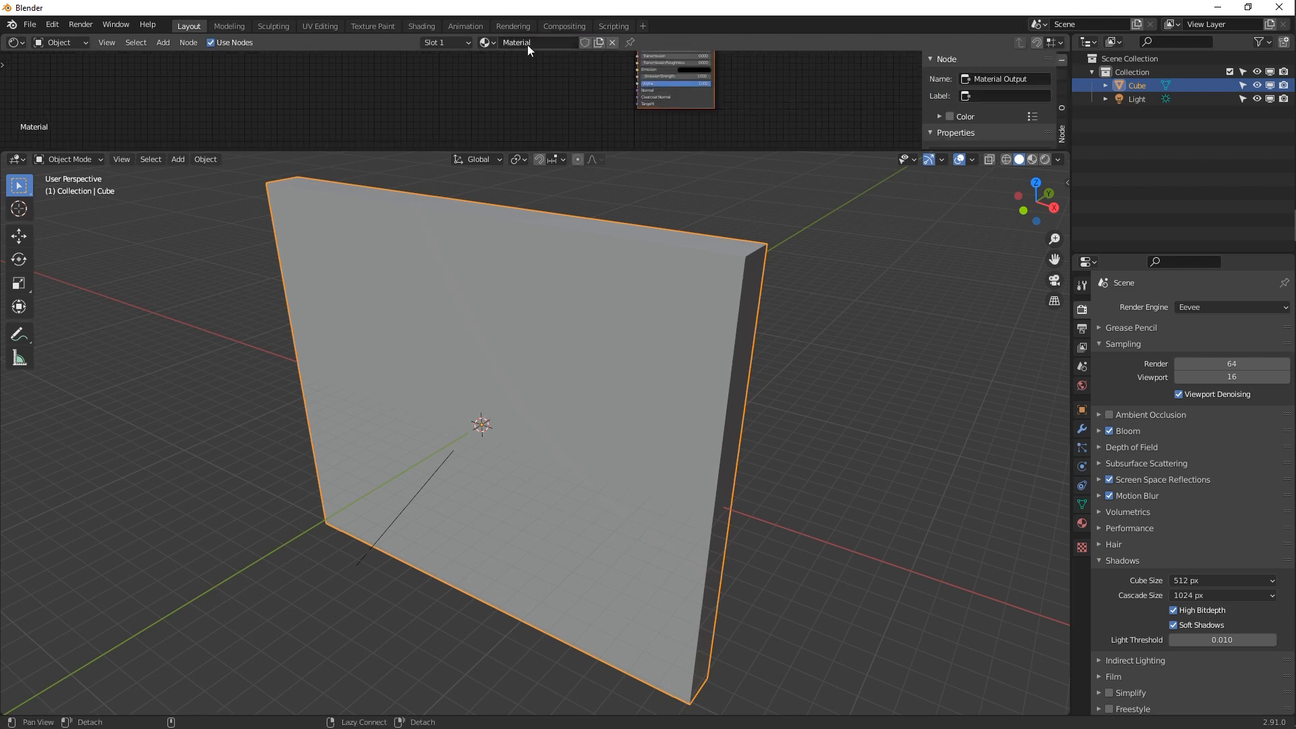
{"action": "left_click", "coordinate": [528, 43]}
{"action": "type", "text": "Brick procedural"}
{"action": "key", "text": "Return"}
Add a Brick Texture node in front of the Principled BSDF in the "Brick procedural" material
{"action": "middle_click_drag", "start_coordinate": [524, 116], "coordinate": [498, 147]}
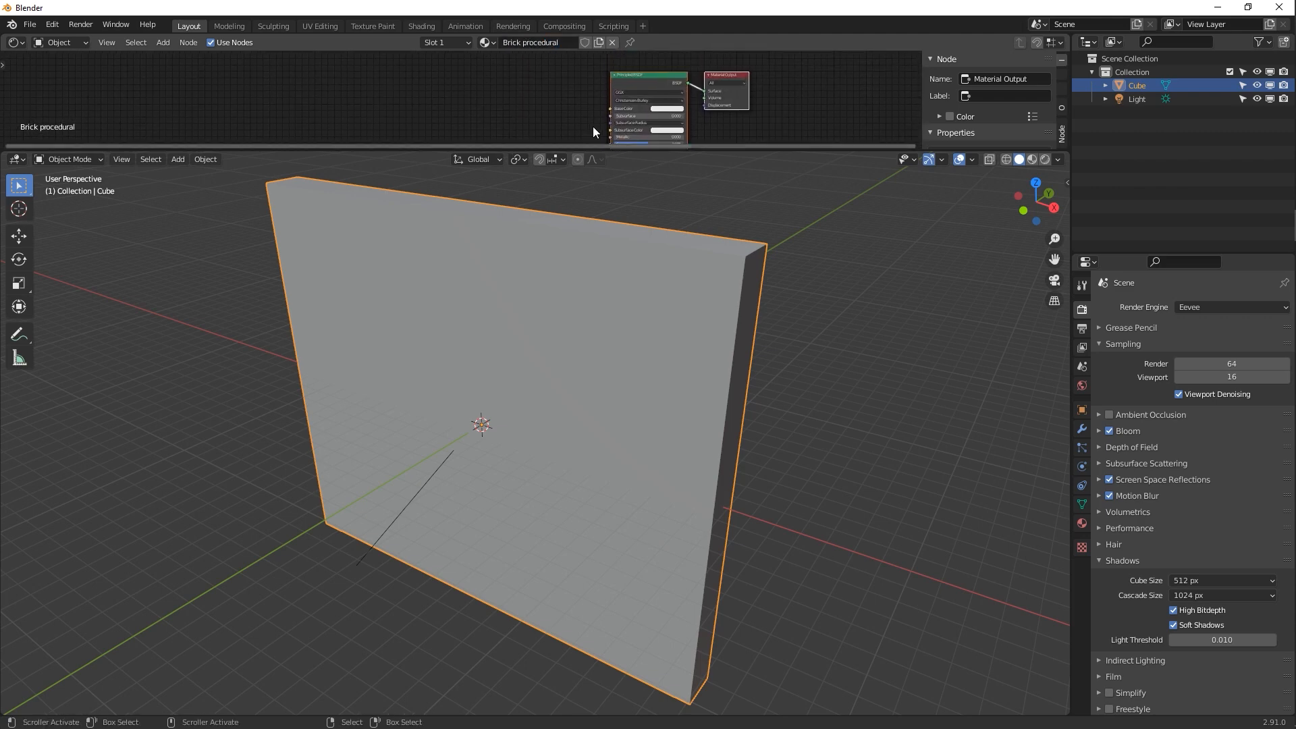
{"action": "key", "text": "shift+a"}
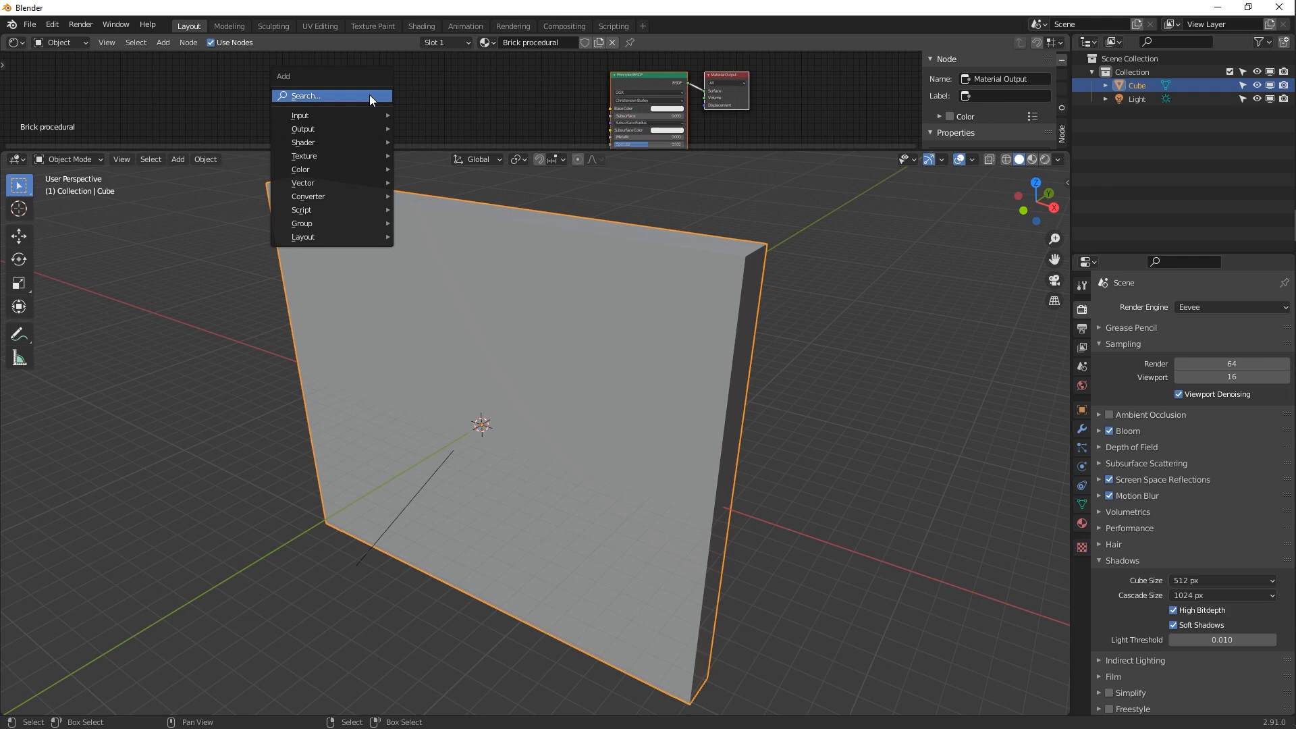
{"action": "left_click", "coordinate": [370, 96]}
{"action": "type", "text": "brick"}
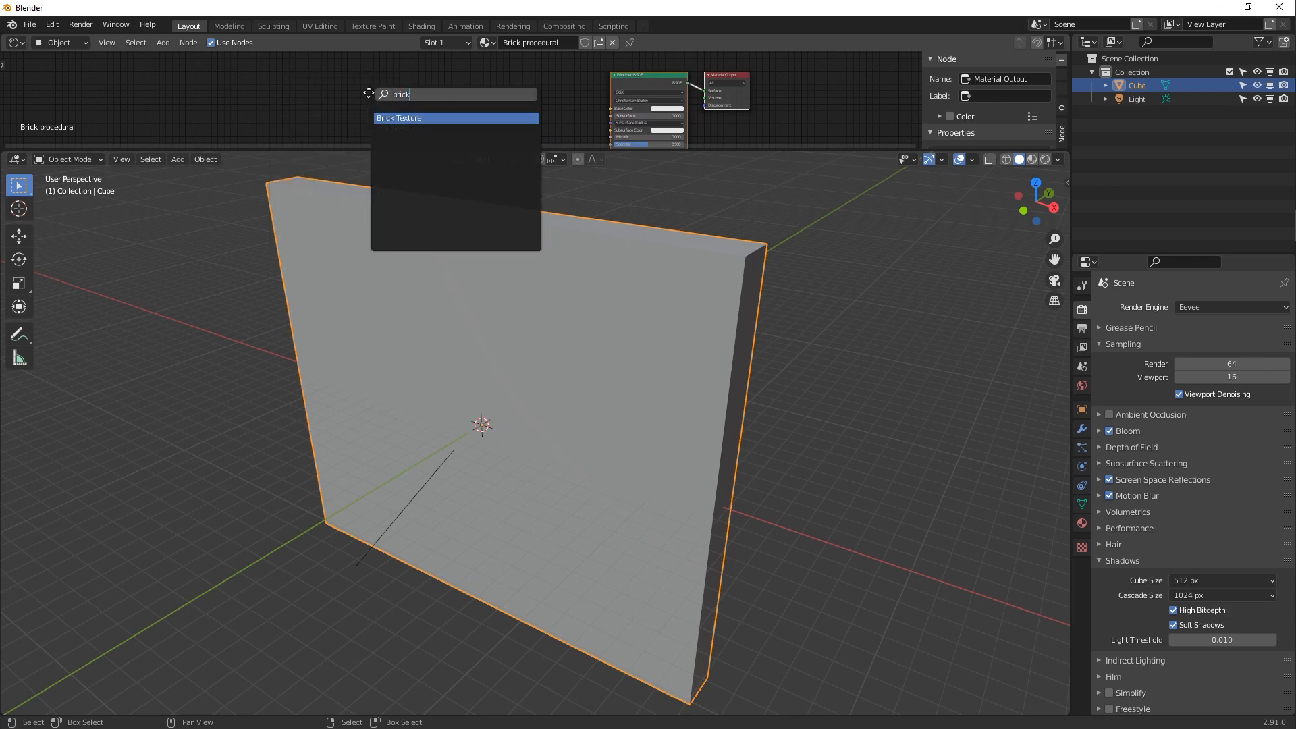
{"action": "key", "text": "Return"}
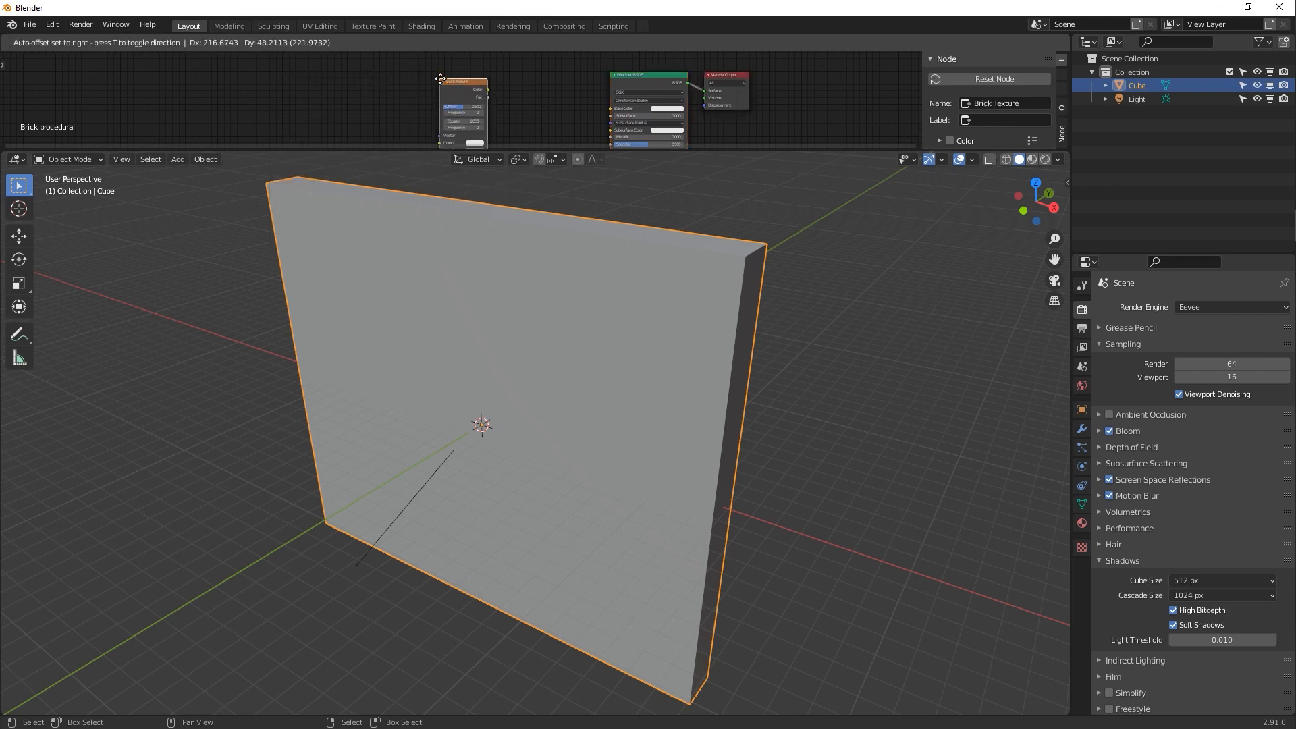
{"action": "left_click", "coordinate": [456, 95]}
Rearrange the workspace into a 3D view beside a full-height Shader Editor, with the node sidebar hidden
{"action": "left_click_drag", "start_coordinate": [476, 152], "coordinate": [1056, 83]}
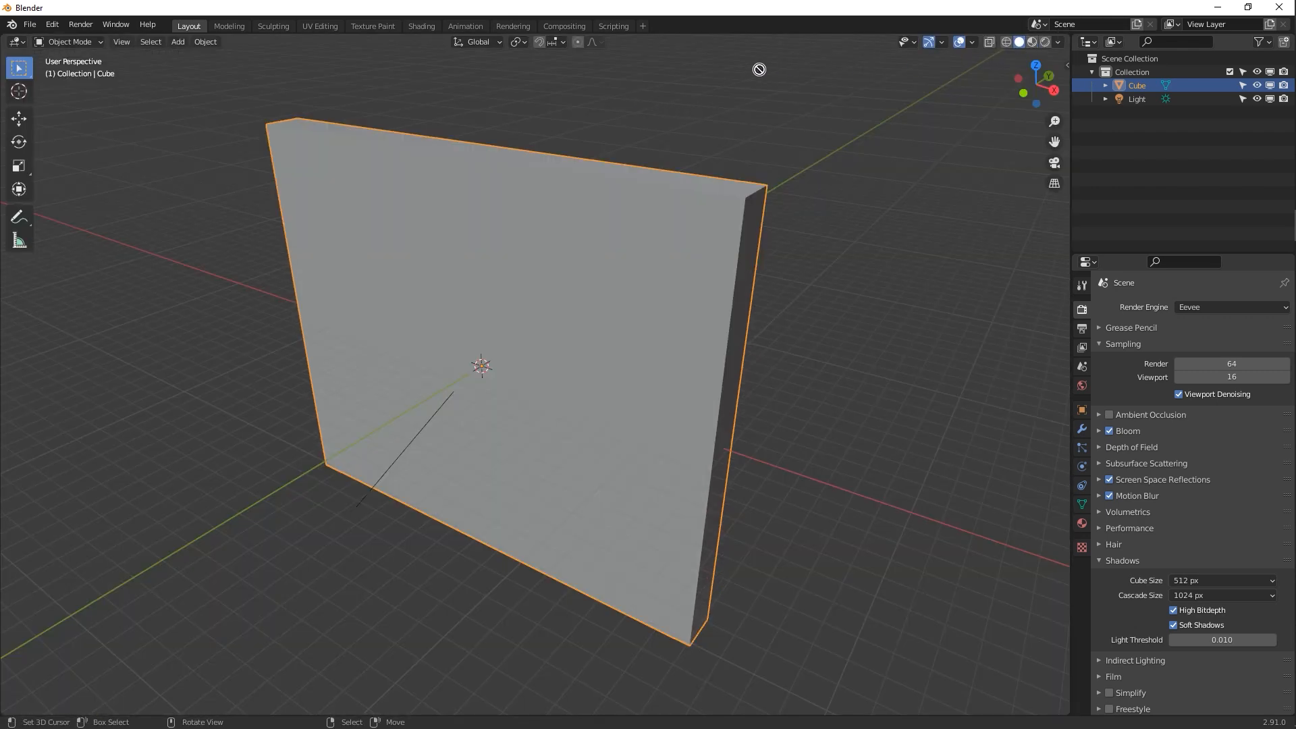
{"action": "left_click_drag", "start_coordinate": [1067, 36], "coordinate": [668, 108]}
{"action": "scroll", "coordinate": [448, 255], "scroll_direction": "up", "scroll_amount": 4}
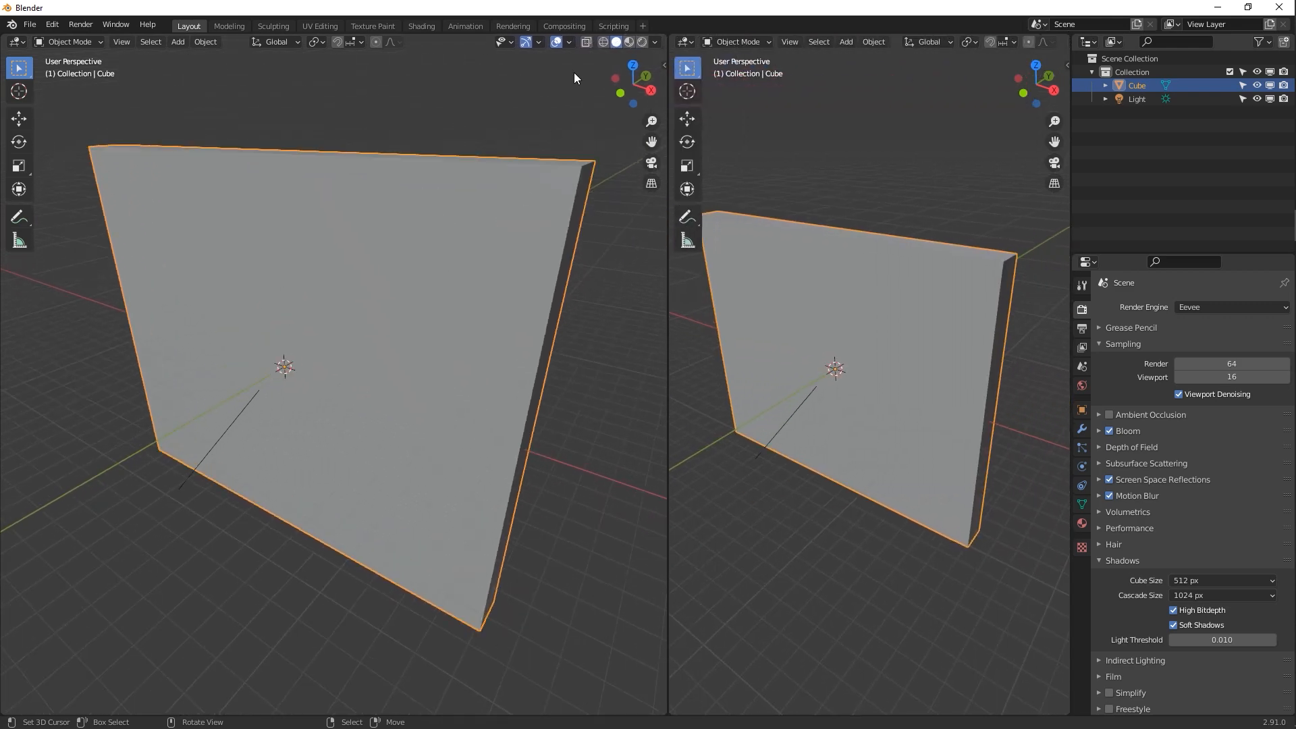
{"action": "left_click", "coordinate": [685, 42]}
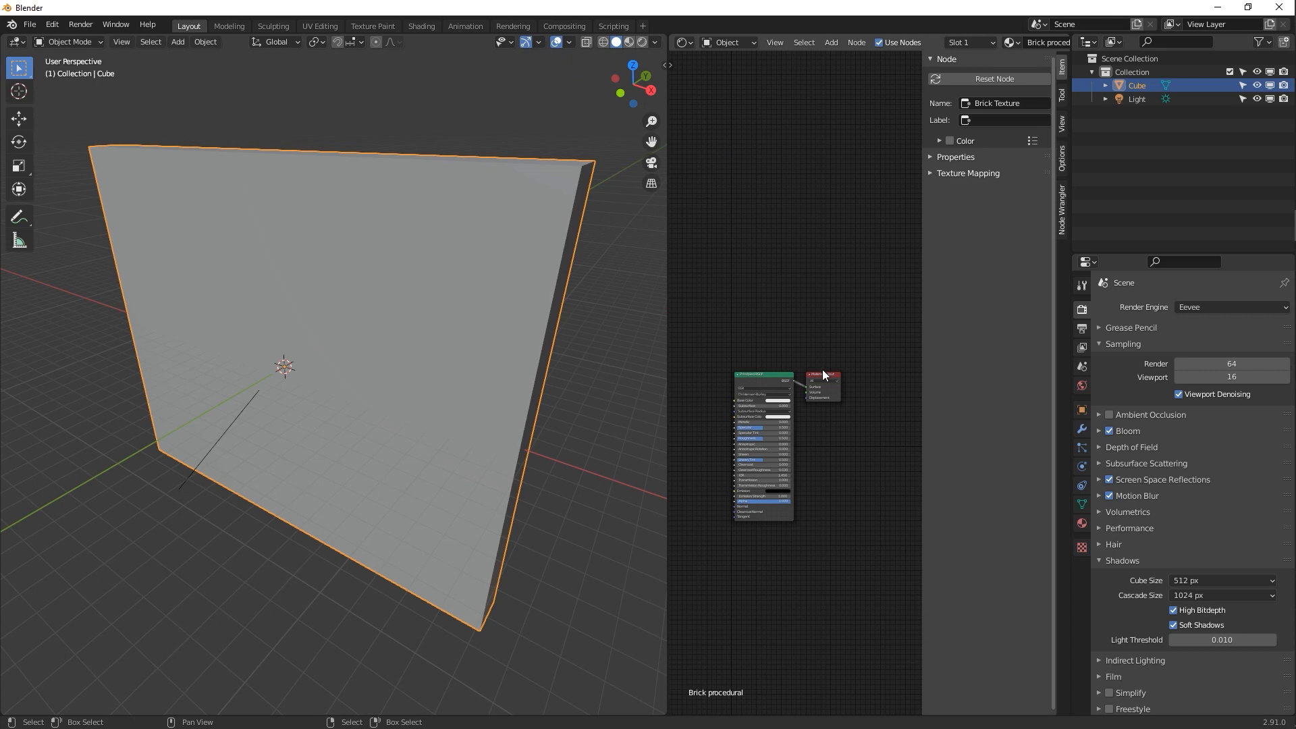
{"action": "key", "text": "n"}
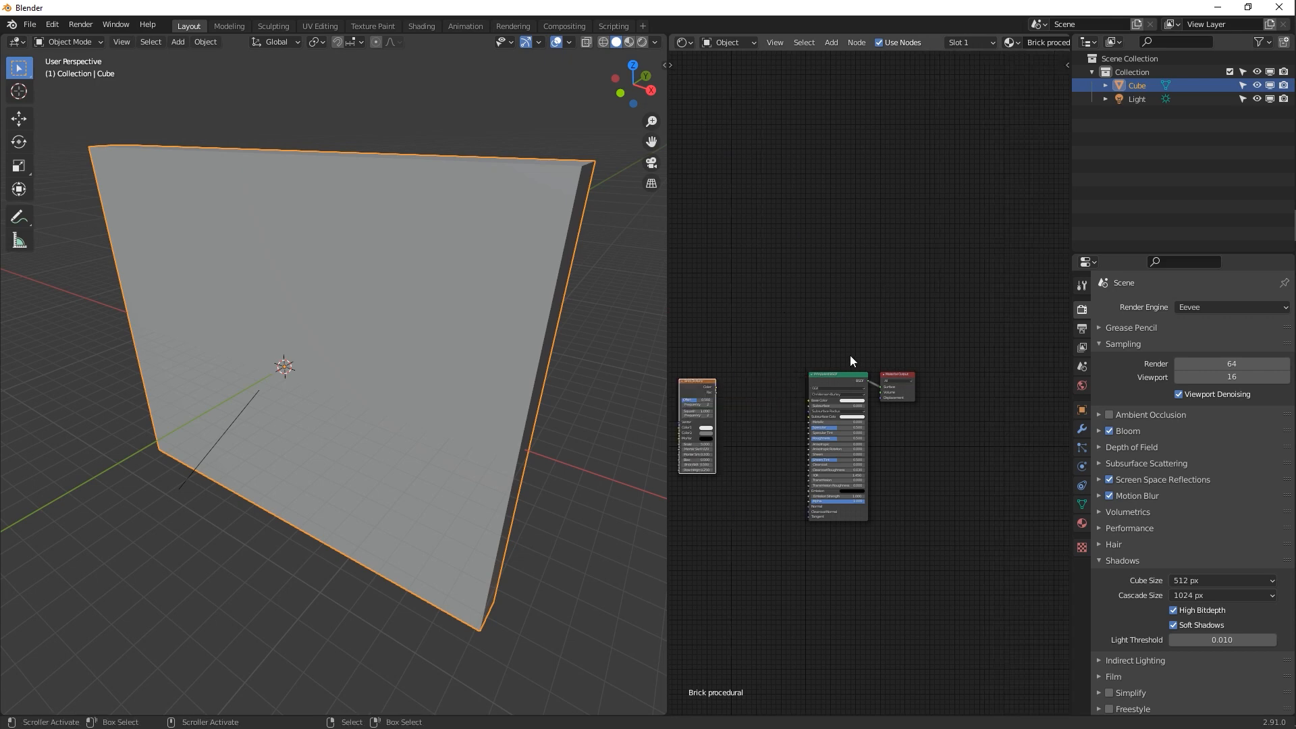
Move the Brick Texture node closer to the Principled BSDF and connect its Color output to Base Color
{"action": "scroll", "coordinate": [864, 296], "scroll_direction": "up", "scroll_amount": 3}
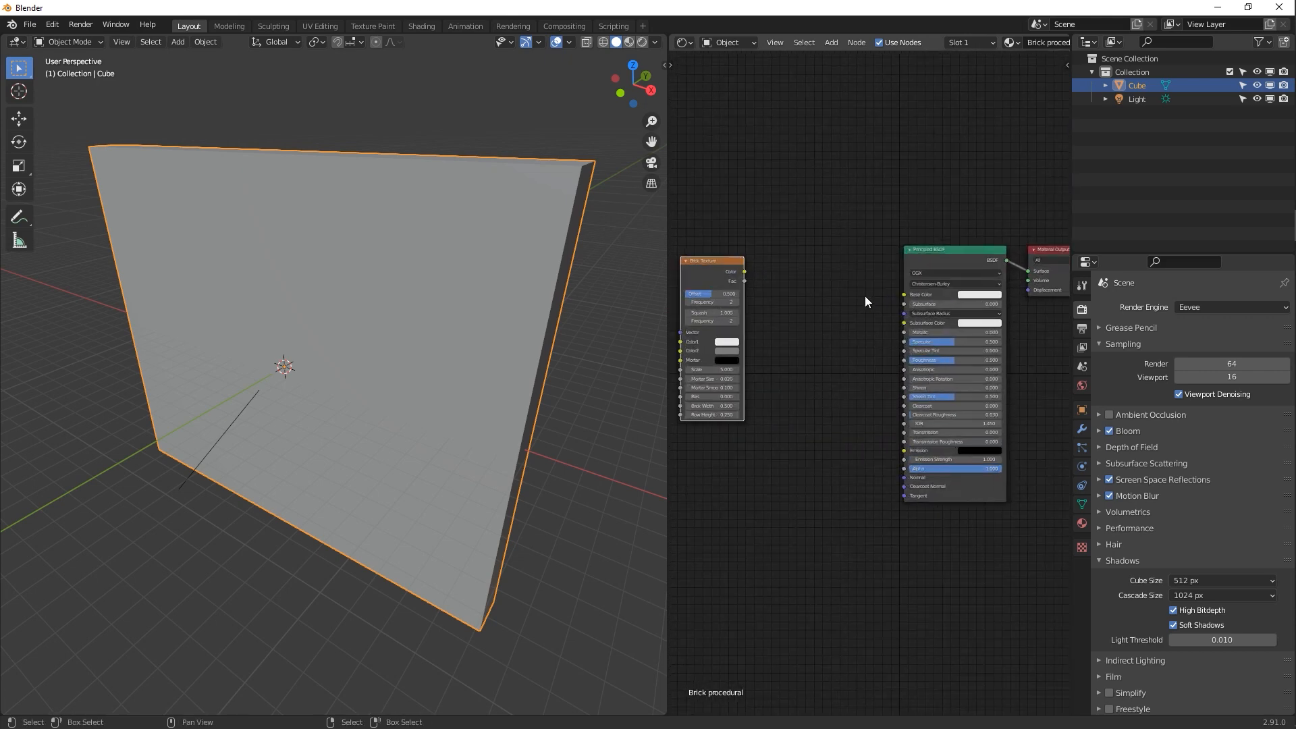
{"action": "scroll", "coordinate": [864, 296], "scroll_direction": "up", "scroll_amount": 2}
{"action": "left_click_drag", "start_coordinate": [706, 249], "coordinate": [791, 222]}
{"action": "scroll", "coordinate": [844, 261], "scroll_direction": "up", "scroll_amount": 3}
{"action": "scroll", "coordinate": [845, 258], "scroll_direction": "up", "scroll_amount": 1}
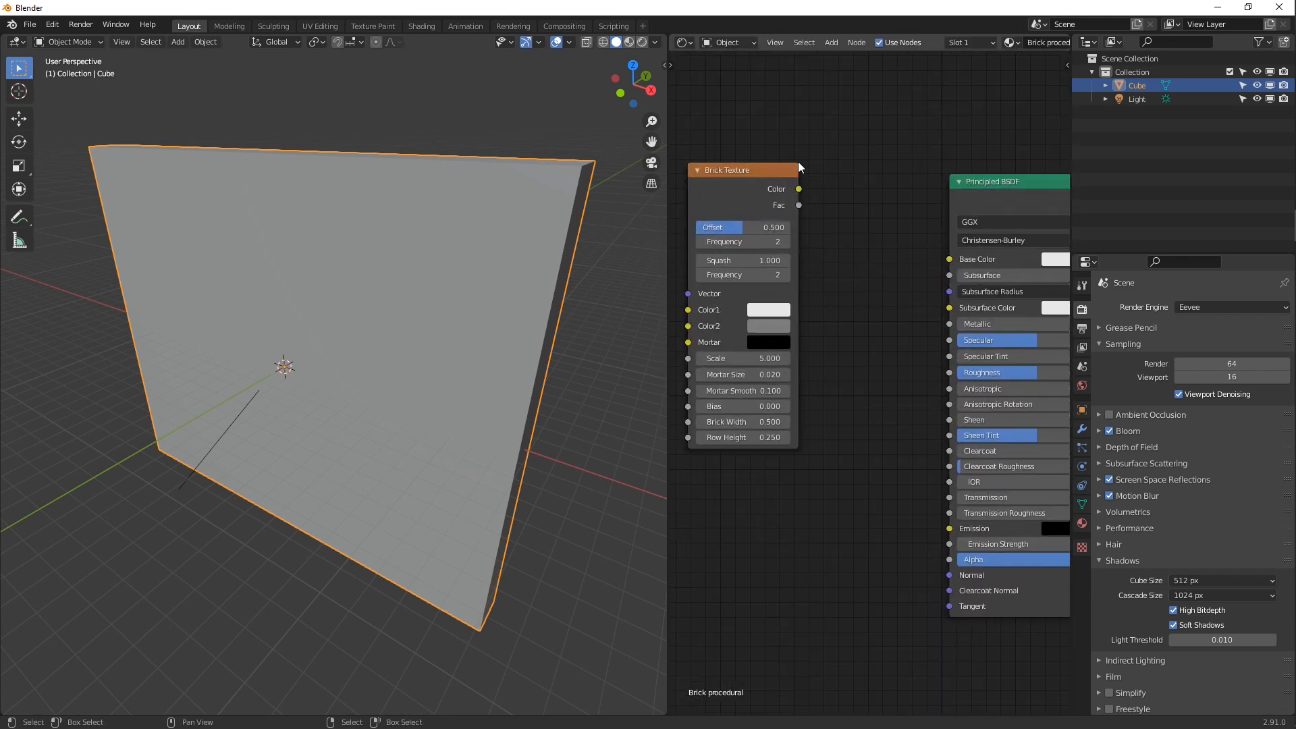
{"action": "left_click_drag", "start_coordinate": [799, 190], "coordinate": [949, 260]}
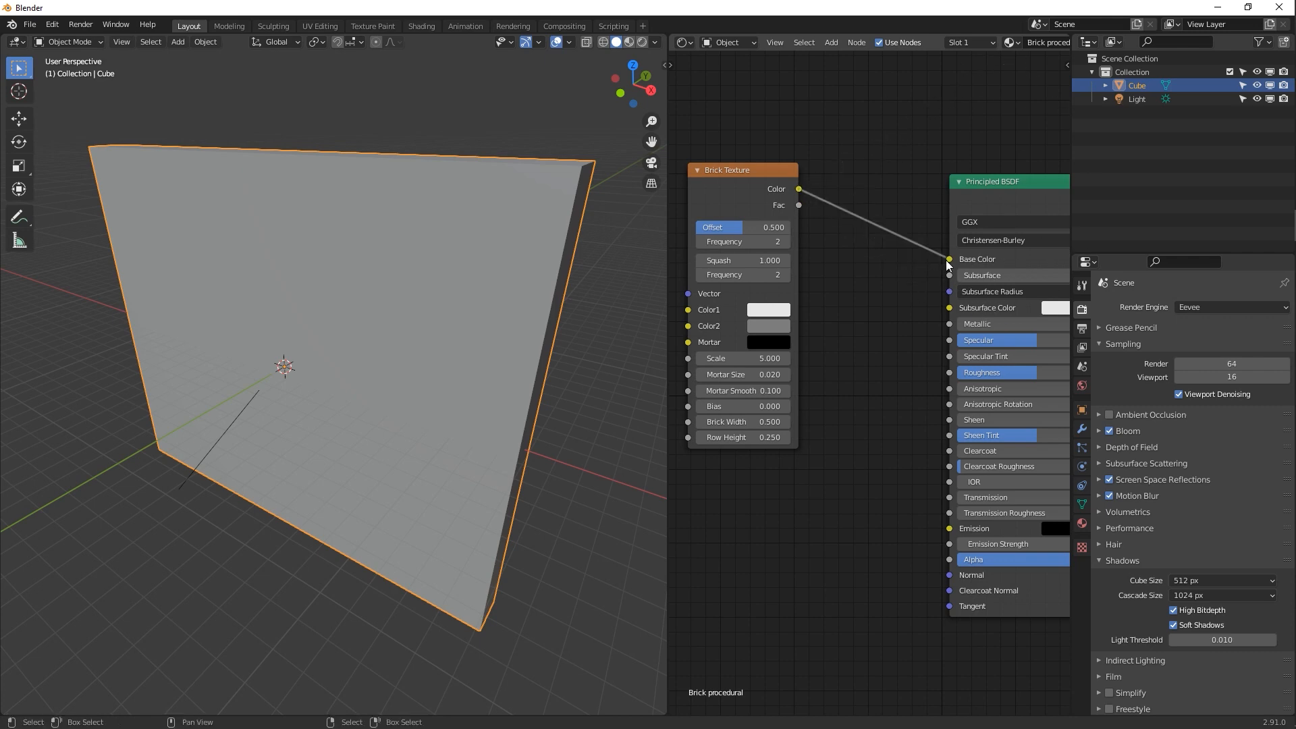
Show the wall in Material Preview shading, inspect its edges, and rotate it 90° around the global X axis
{"action": "left_click", "coordinate": [629, 42]}
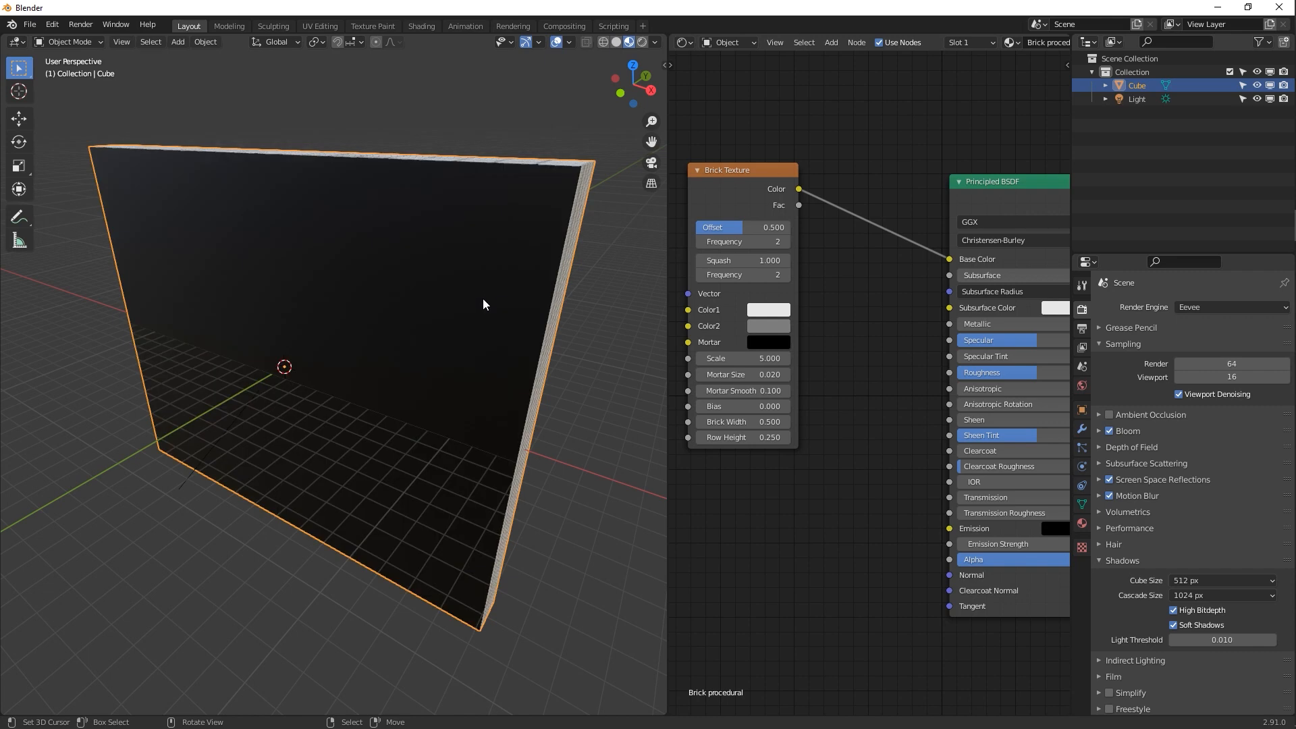
{"action": "middle_click_drag", "start_coordinate": [435, 369], "coordinate": [419, 338]}
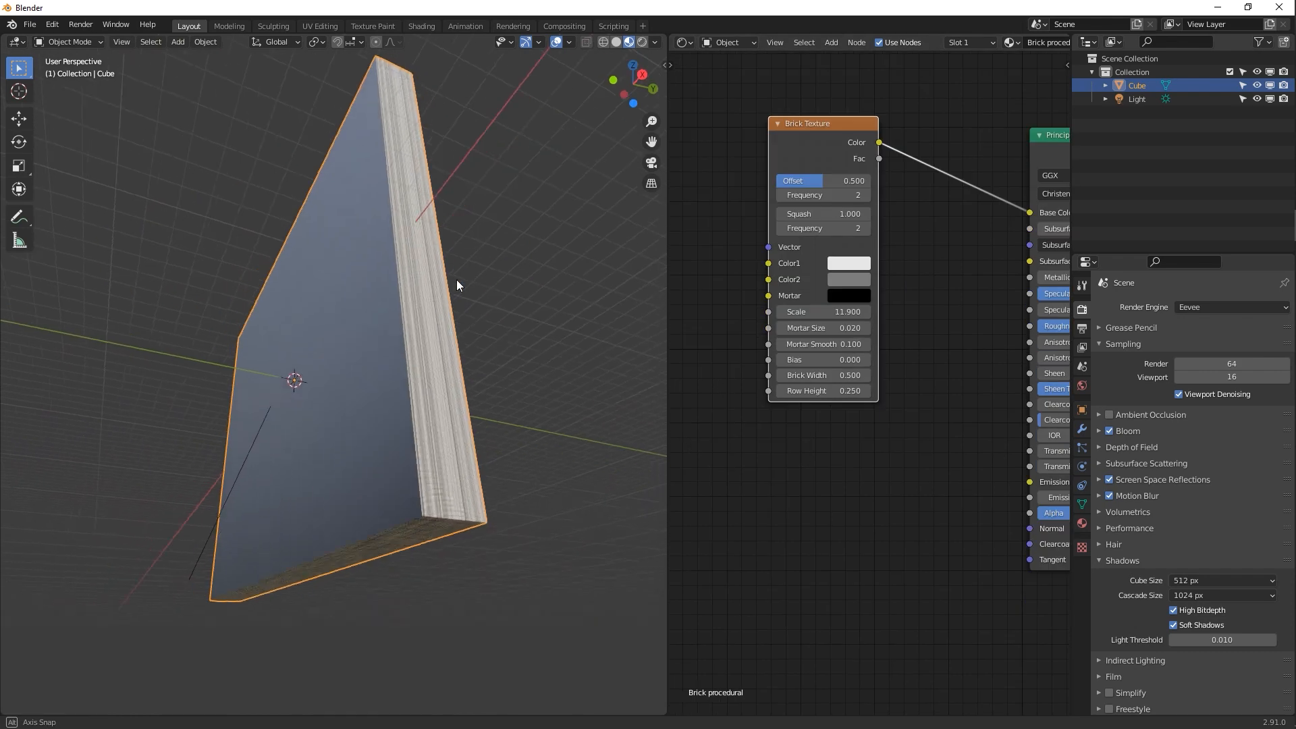
{"action": "middle_click_drag", "start_coordinate": [457, 281], "coordinate": [431, 400]}
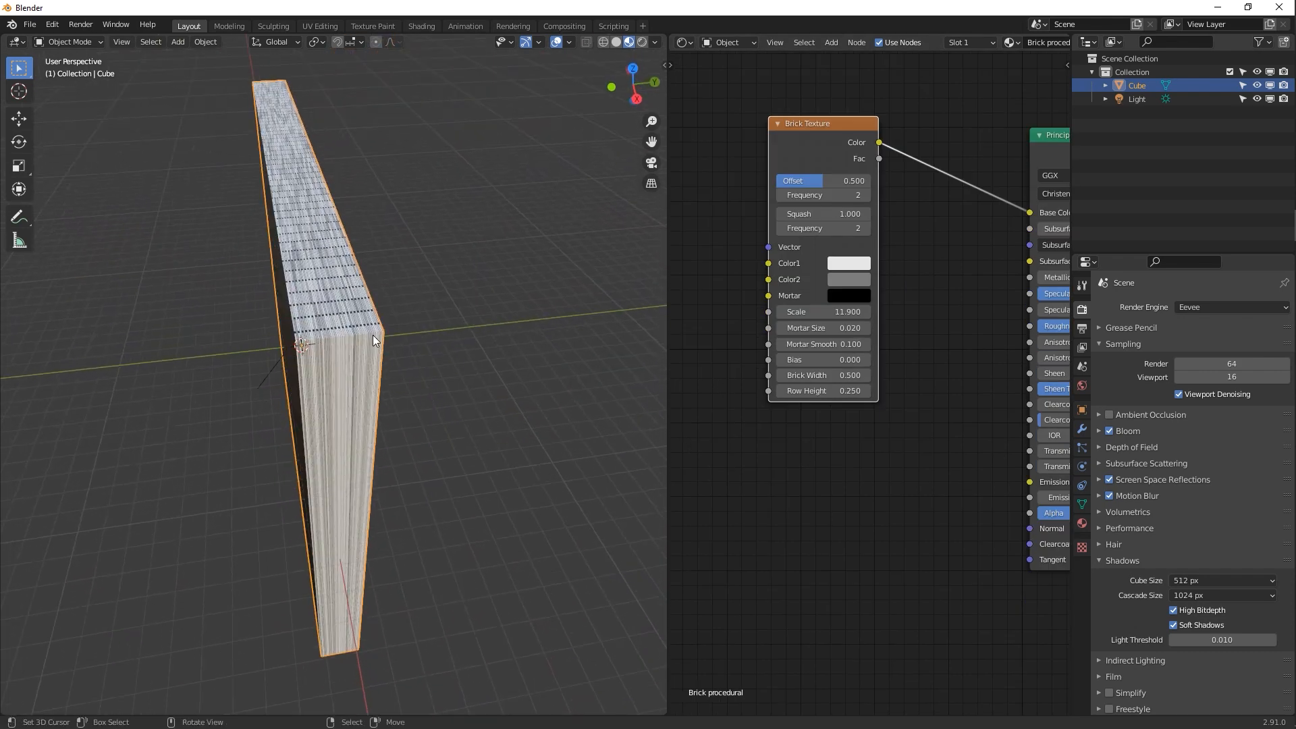
{"action": "scroll", "coordinate": [372, 335], "scroll_direction": "up", "scroll_amount": 5}
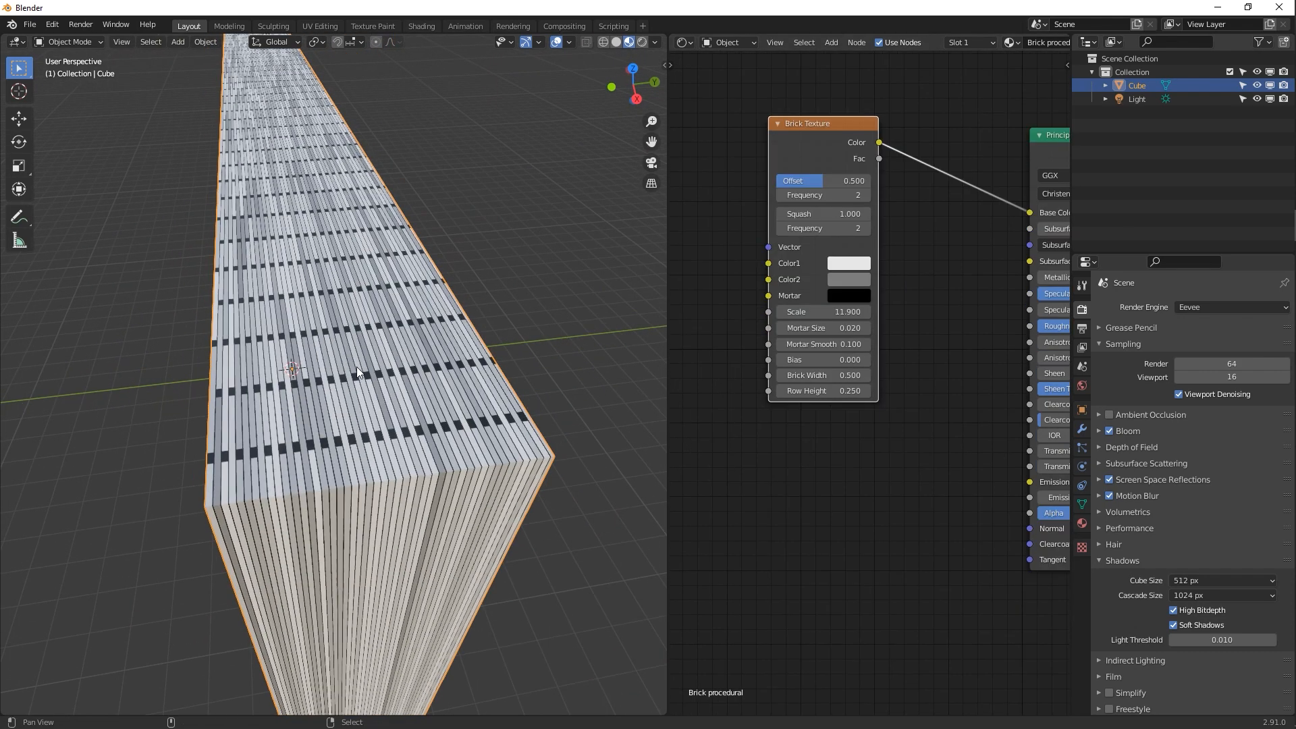
{"action": "scroll", "coordinate": [364, 369], "scroll_direction": "down", "scroll_amount": 8}
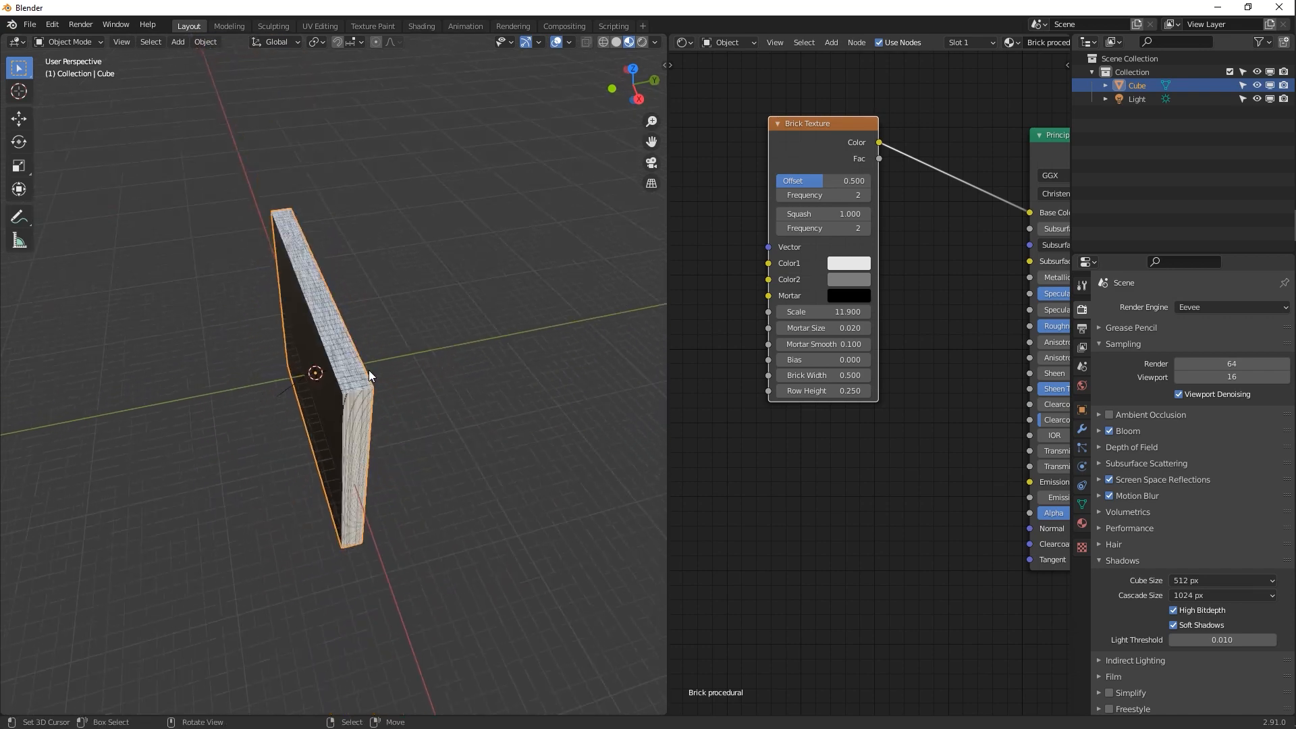
{"action": "middle_click_drag", "start_coordinate": [368, 370], "coordinate": [581, 330]}
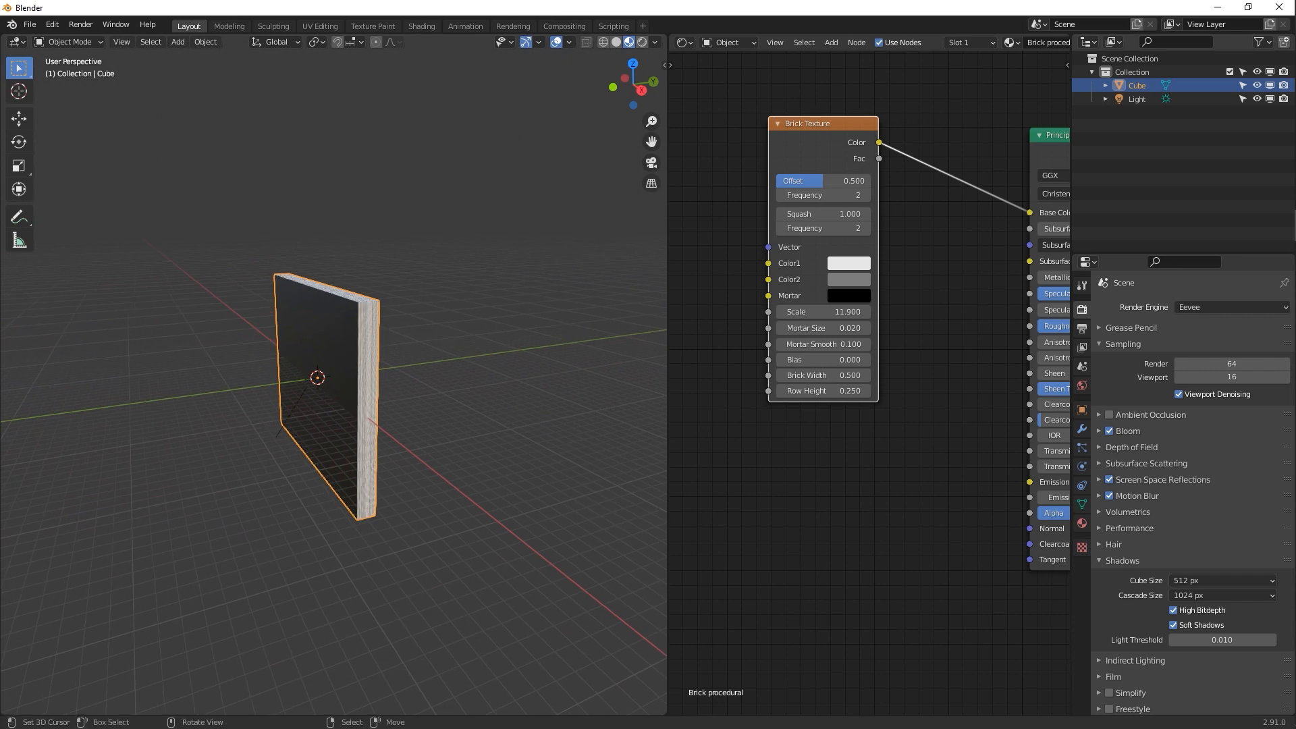
{"action": "type", "text": "rx90"}
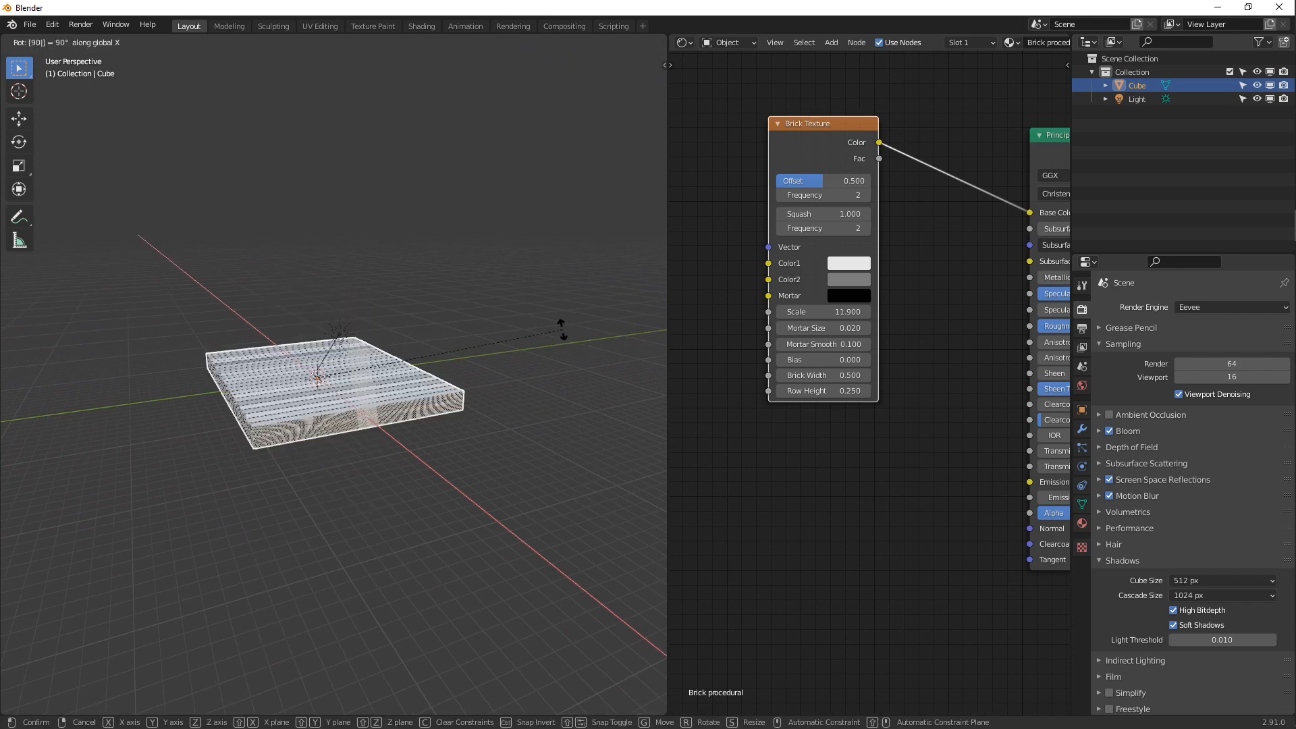
{"action": "key", "text": "Return"}
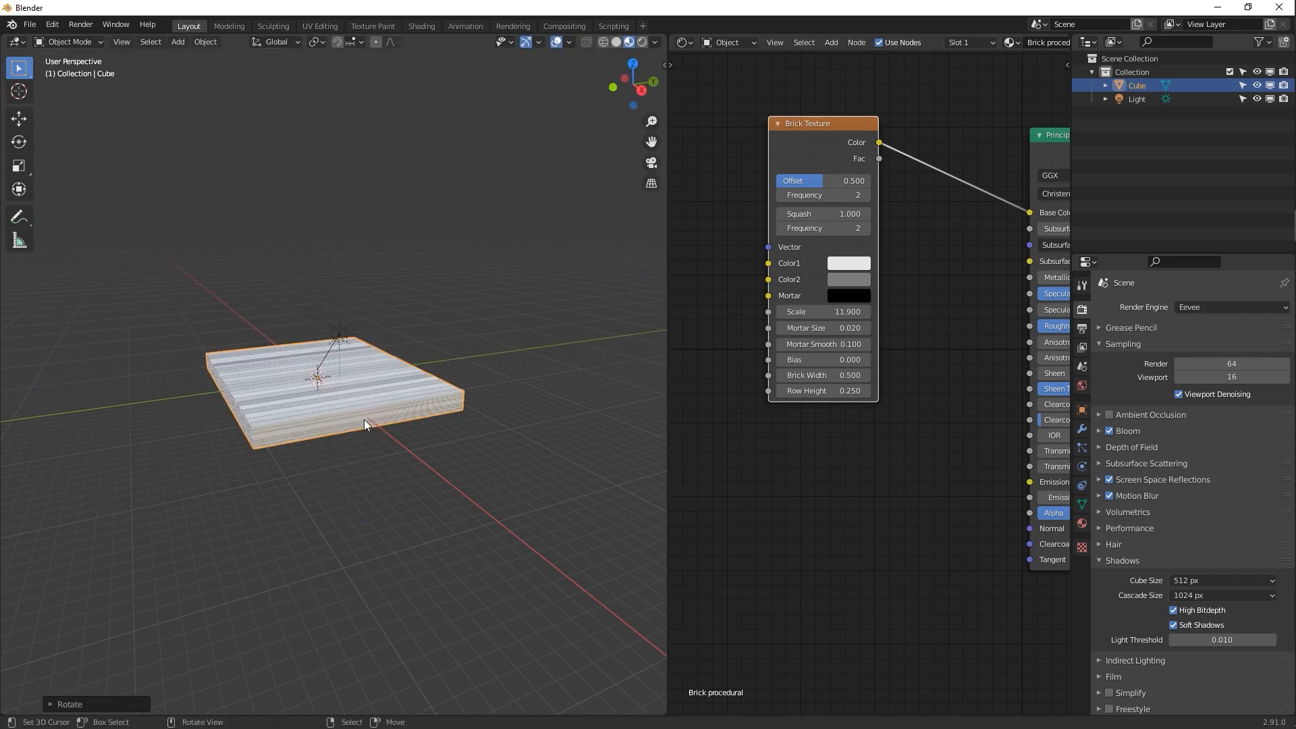
Reshape the rotated cube into an upright wall by stretching it along global Z and thinning it along global Y
{"action": "key", "text": "s"}
{"action": "key", "text": "z"}
{"action": "left_click", "coordinate": [443, 521]}
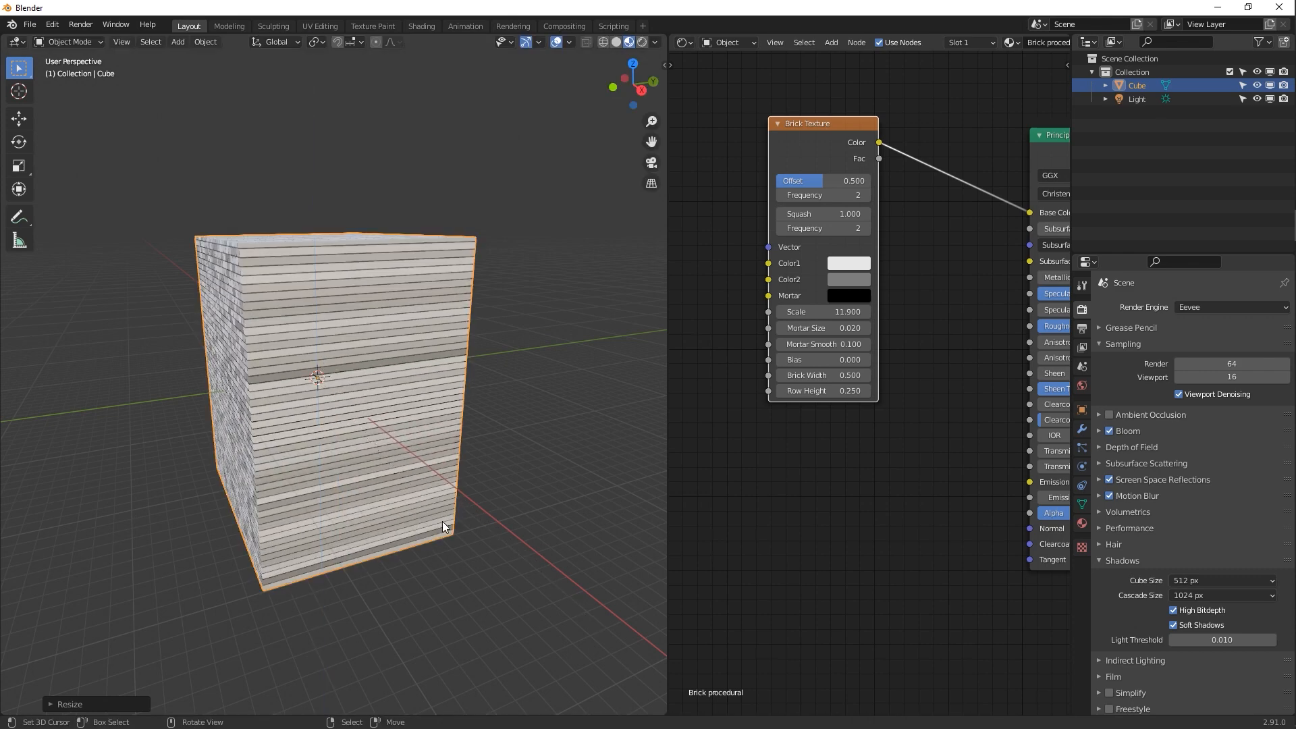
{"action": "middle_click_drag", "start_coordinate": [329, 438], "coordinate": [405, 451]}
{"action": "key", "text": "s"}
{"action": "key", "text": "y"}
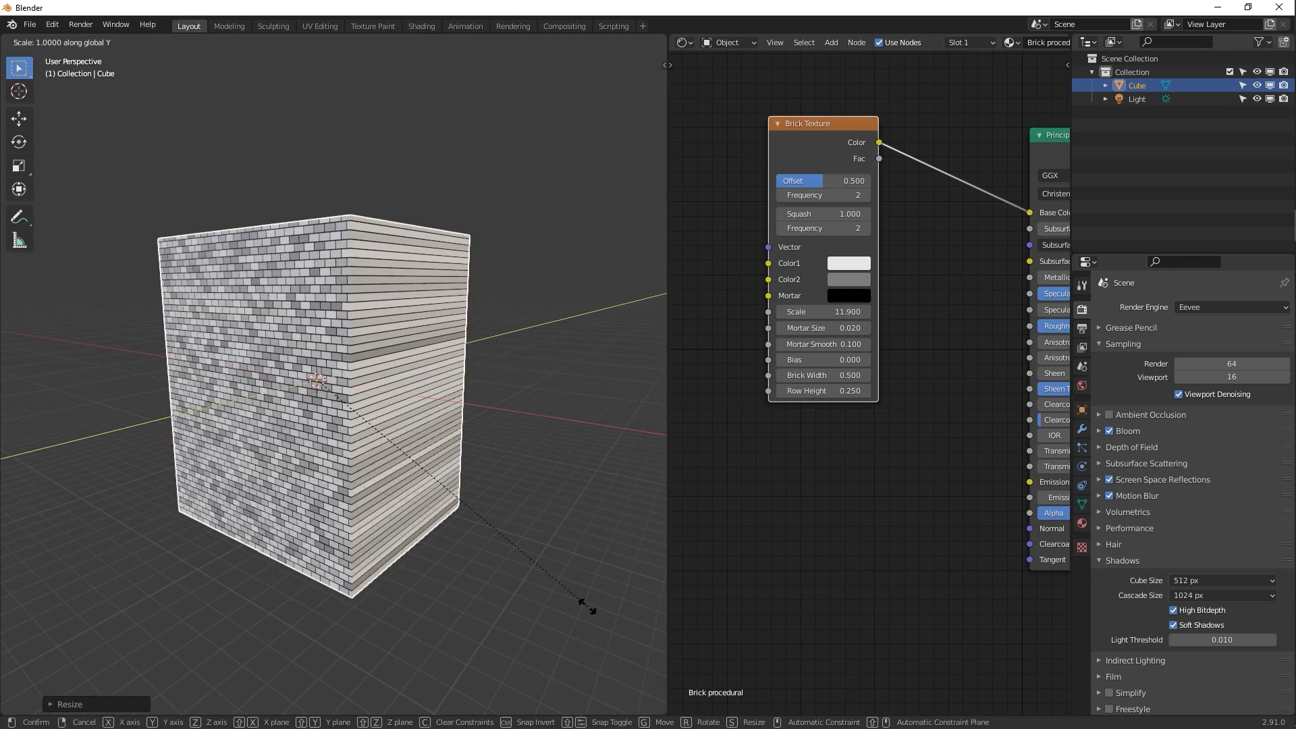
{"action": "left_click", "coordinate": [365, 407]}
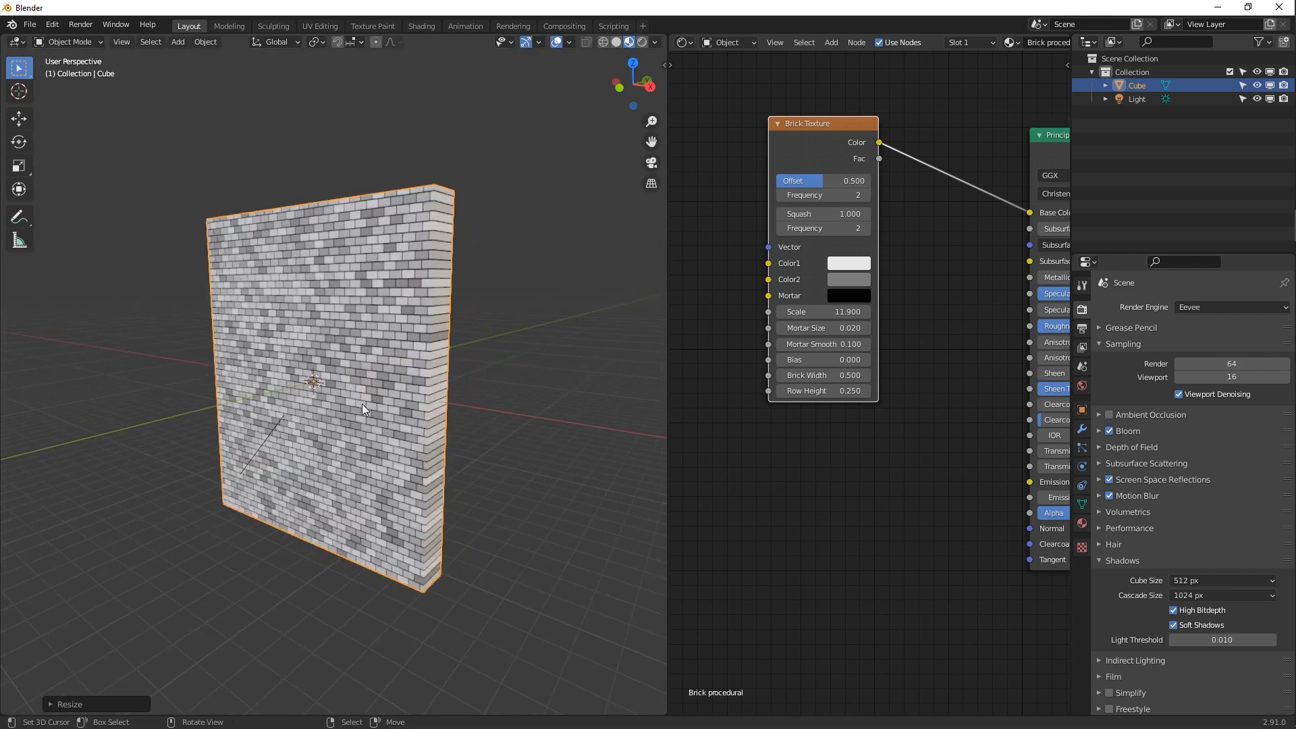
Set the Brick Texture's Squash to 2.370 and its squash Frequency to 4
{"action": "scroll", "coordinate": [362, 404], "scroll_direction": "up", "scroll_amount": 6}
{"action": "middle_click_drag", "start_coordinate": [361, 404], "coordinate": [399, 338]}
{"action": "scroll", "coordinate": [944, 278], "scroll_direction": "up", "scroll_amount": 2}
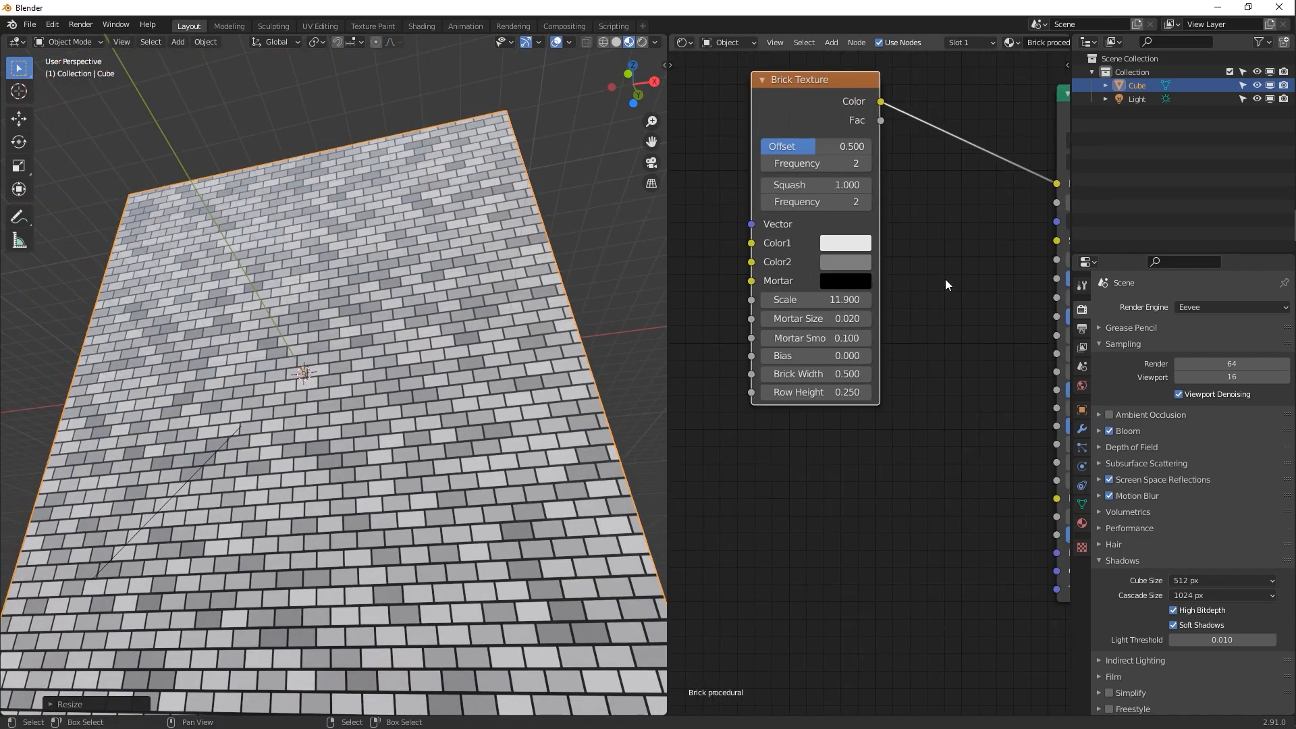
{"action": "middle_click_drag", "start_coordinate": [962, 219], "coordinate": [968, 283]}
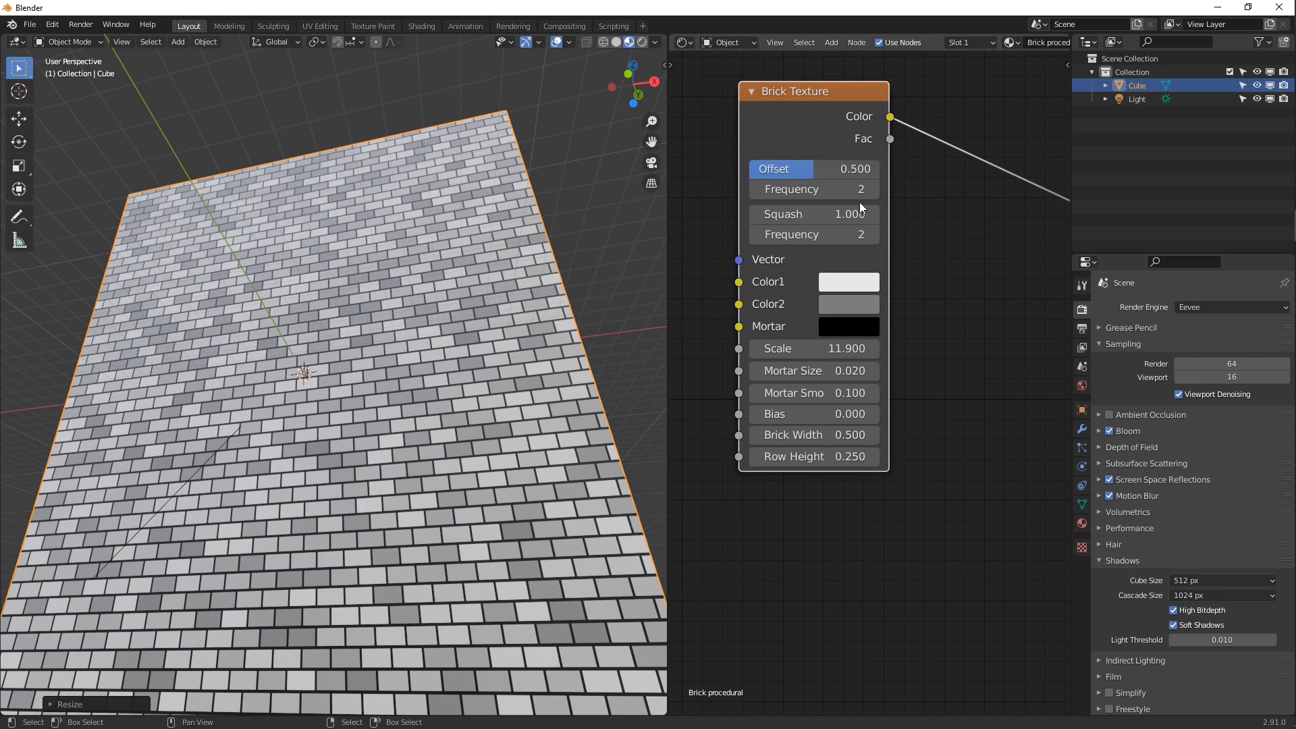
{"action": "left_click_drag", "start_coordinate": [857, 213], "coordinate": [878, 240]}
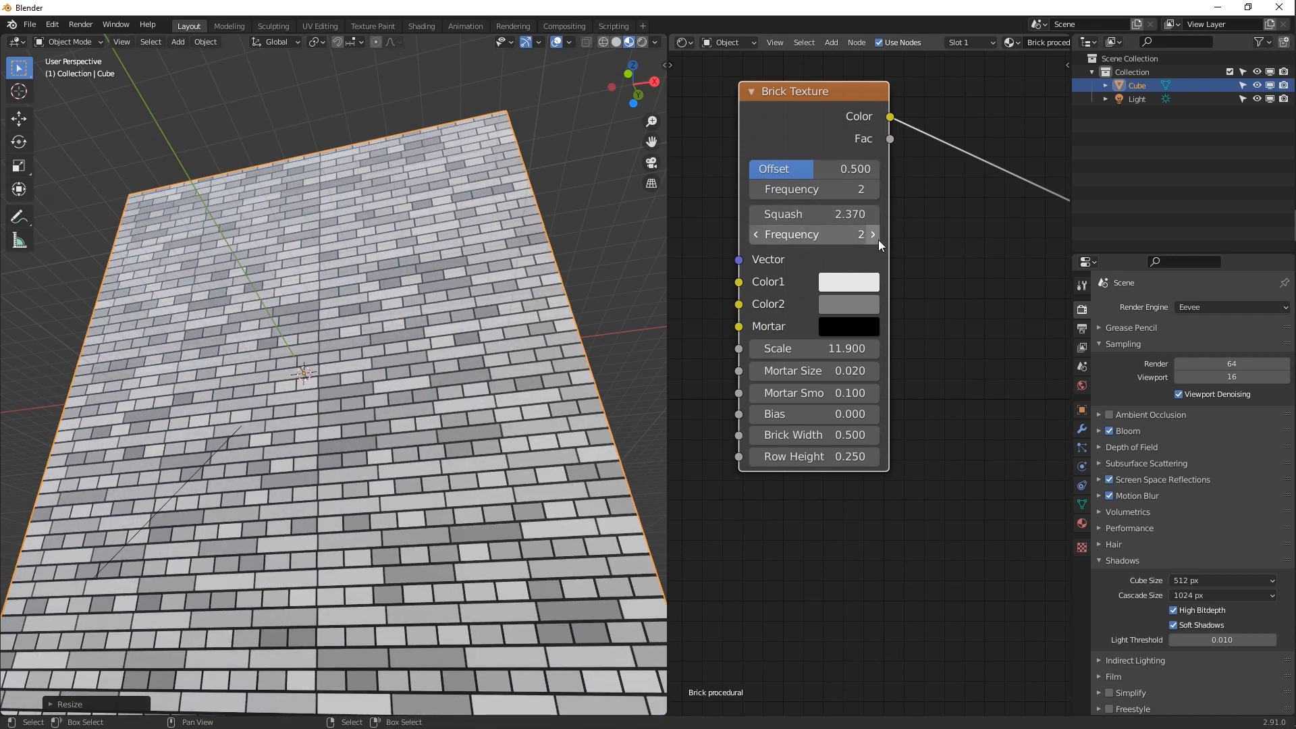
{"action": "left_click", "coordinate": [875, 235]}
{"action": "left_click", "coordinate": [876, 236]}
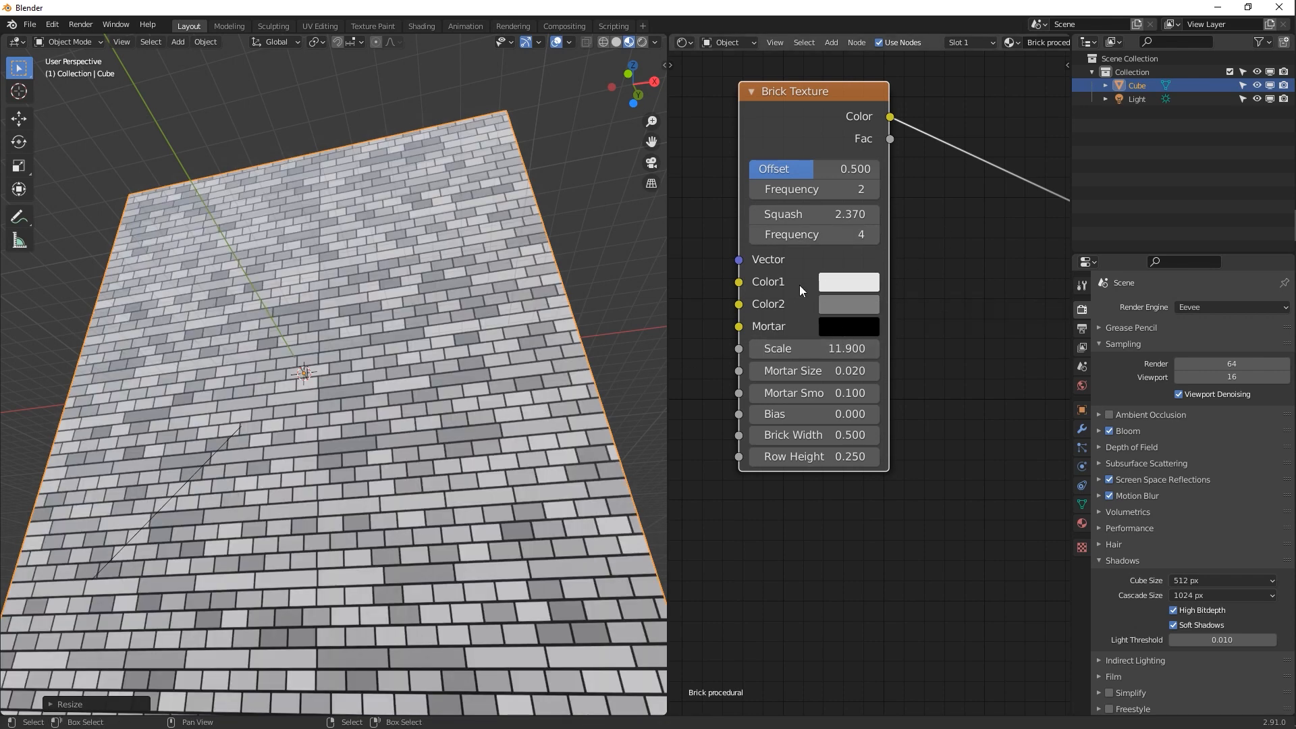
Set the Brick Texture's Scale to 11.5, Mortar Smooth to 0, Bias to -0.1, Brick Width to 1.18 and Row Height to 1.25
{"action": "left_click_drag", "start_coordinate": [813, 348], "coordinate": [796, 371]}
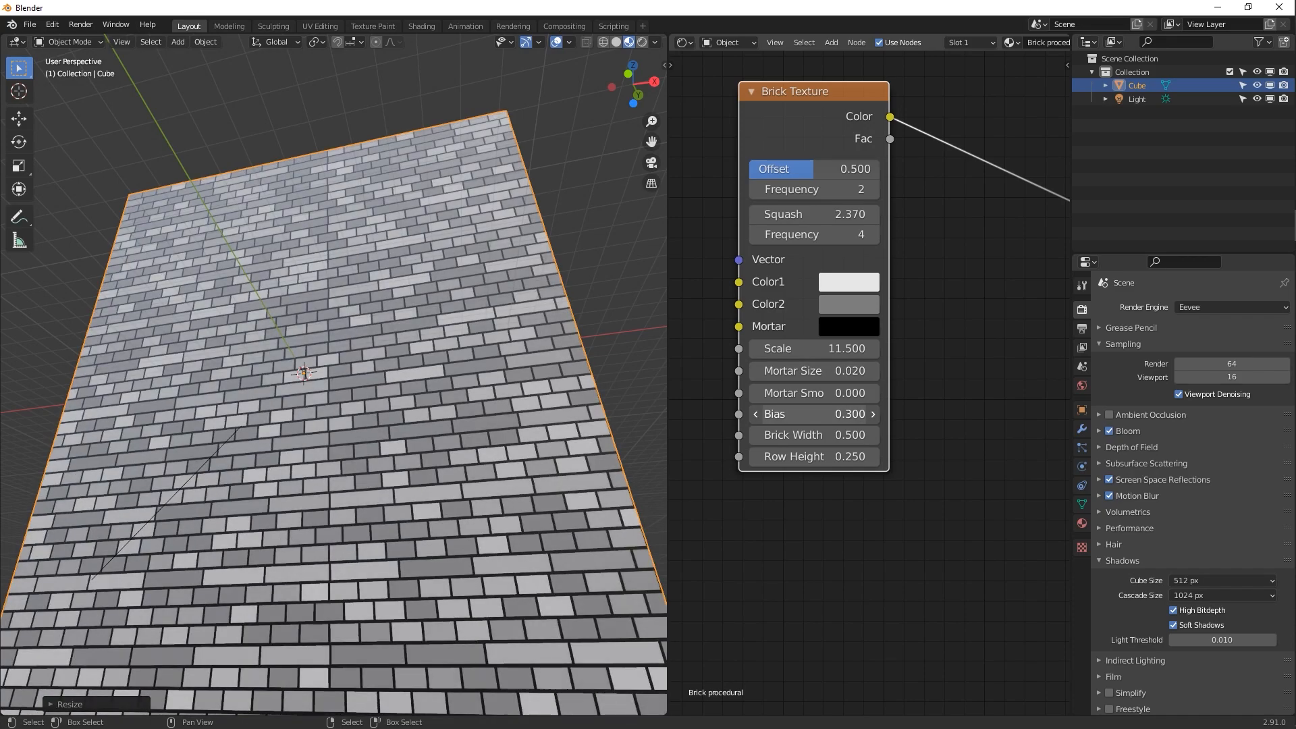
{"action": "left_click_drag", "start_coordinate": [813, 414], "coordinate": [834, 457], "text": "ctrl"}
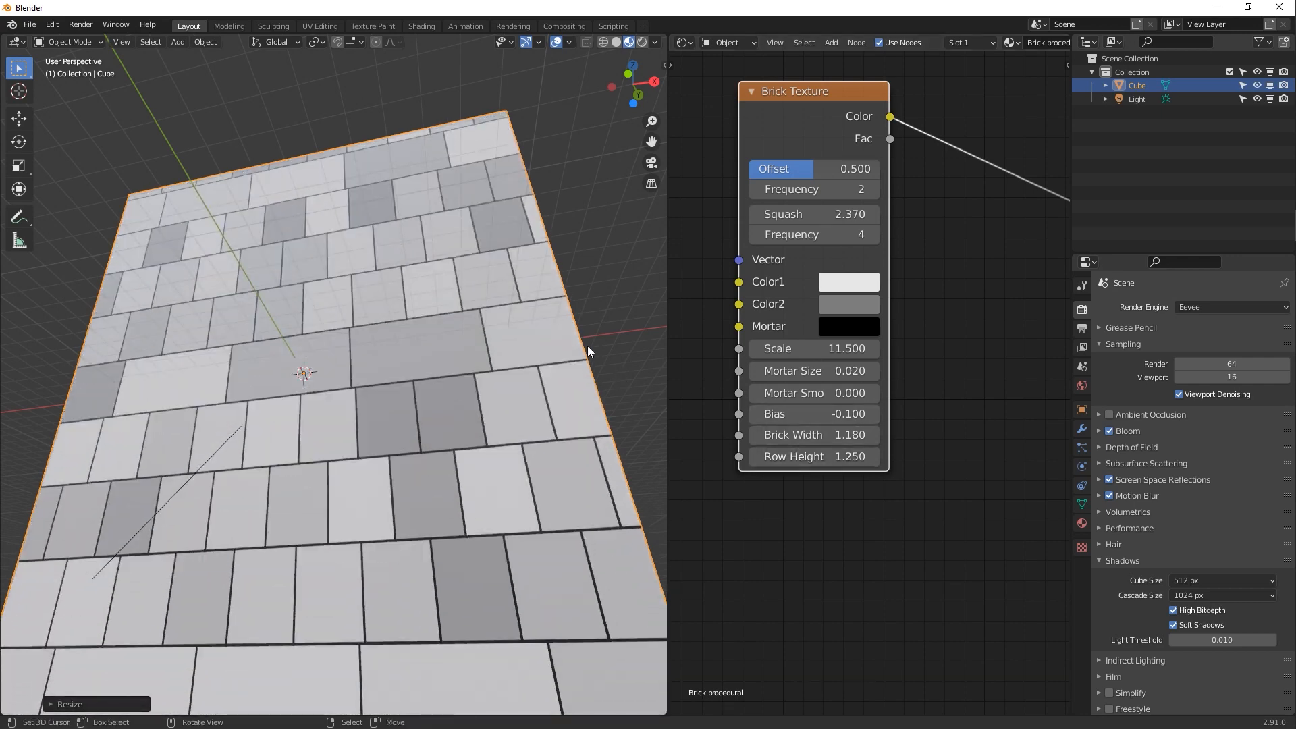
{"action": "middle_click_drag", "start_coordinate": [464, 316], "coordinate": [491, 382]}
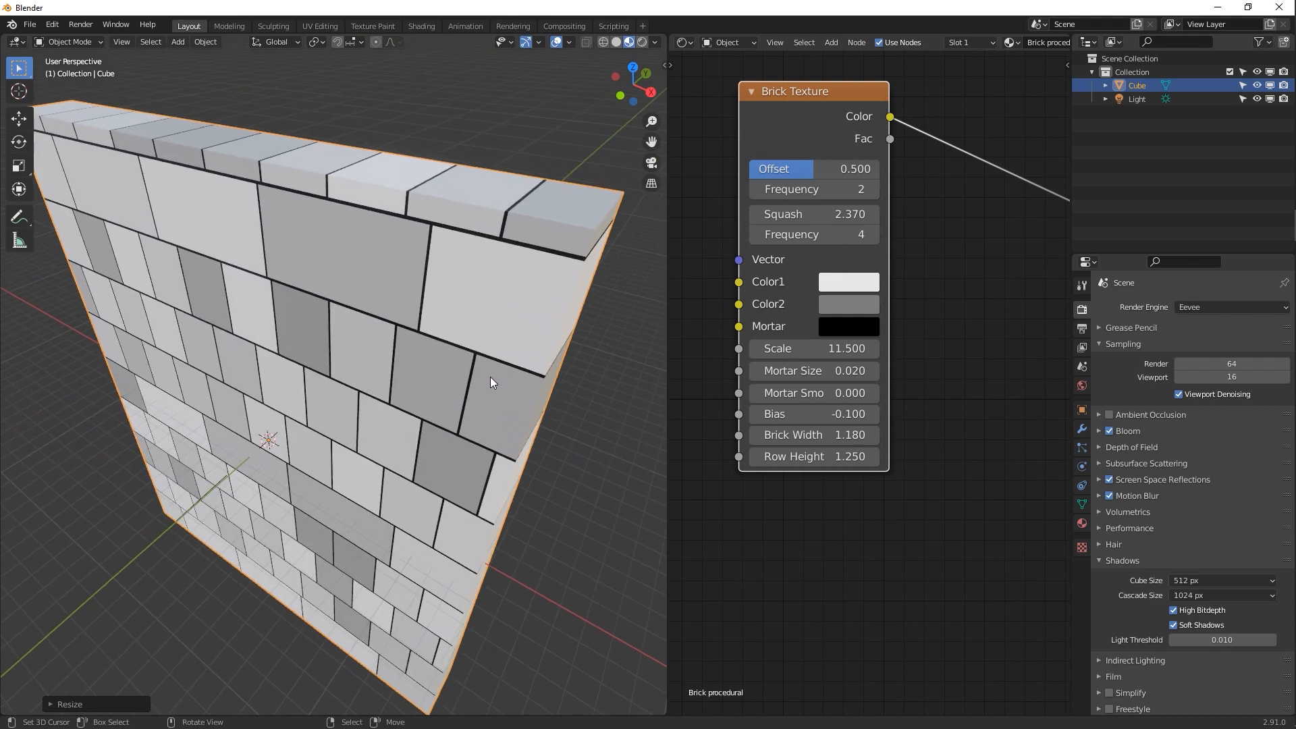
{"action": "scroll", "coordinate": [491, 377], "scroll_direction": "down", "scroll_amount": 2}
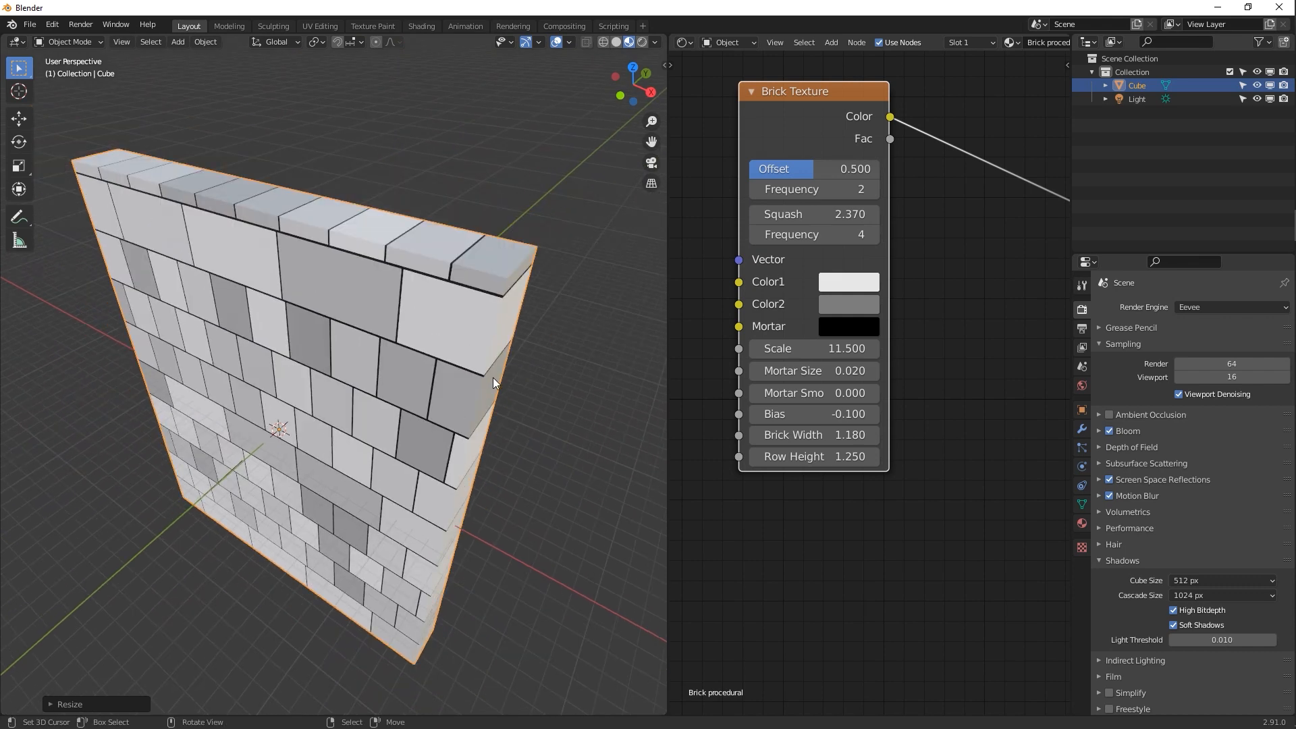
{"action": "middle_click_drag", "start_coordinate": [497, 386], "coordinate": [481, 383]}
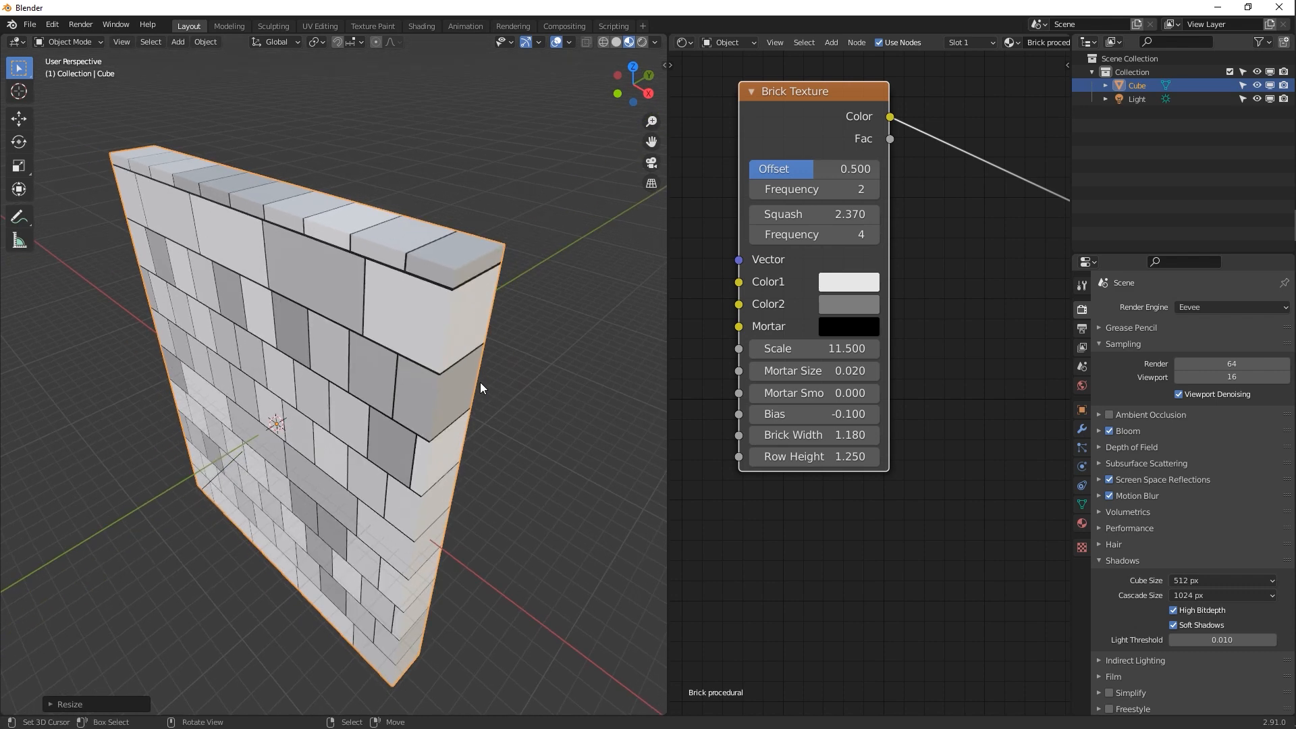
Delete the Brick Texture node and widen the Shader Editor area
{"action": "middle_click_drag", "start_coordinate": [801, 114], "coordinate": [820, 199]}
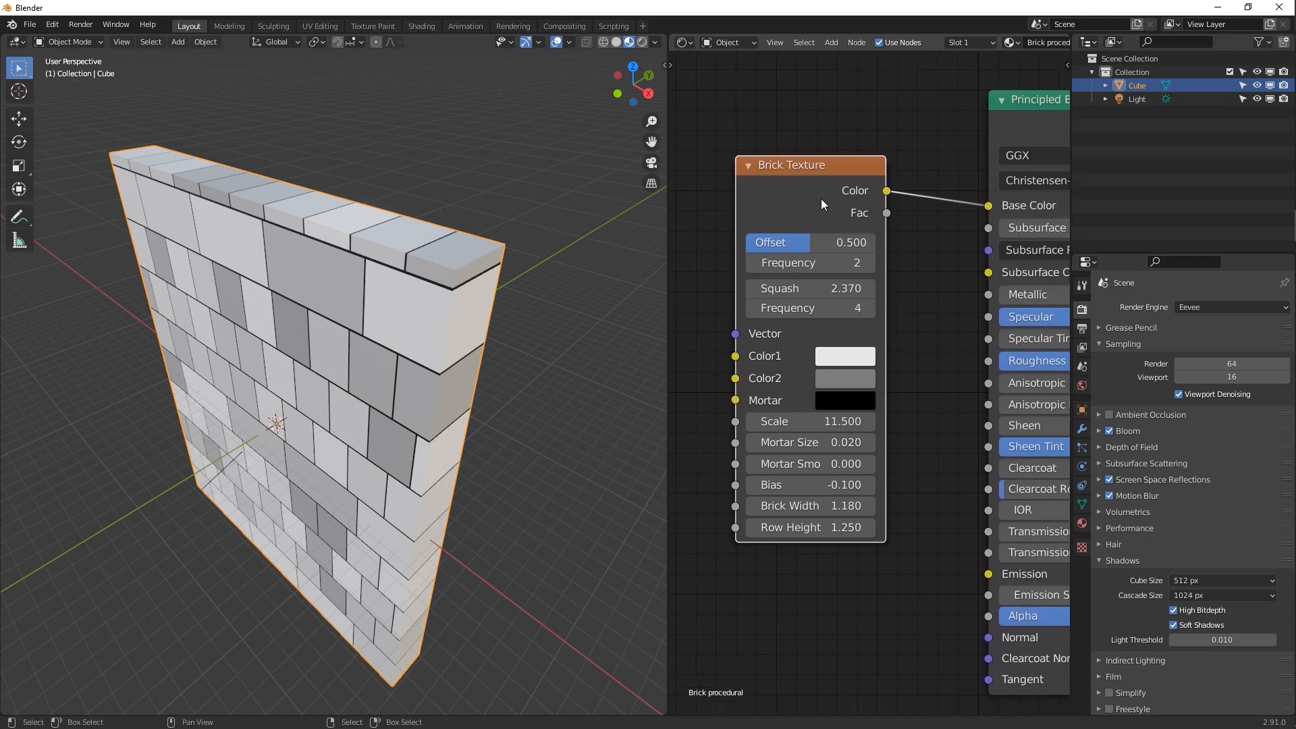
{"action": "key", "text": "x"}
{"action": "key", "text": "shift+a"}
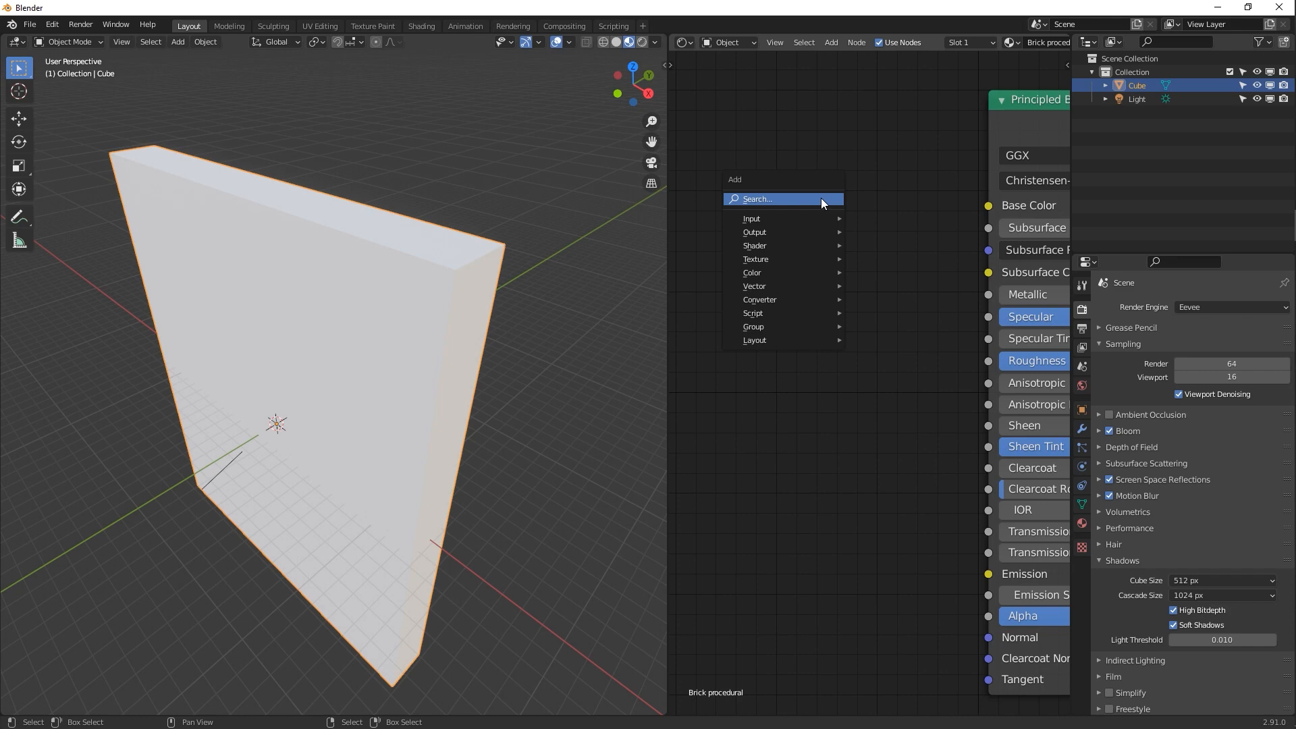
{"action": "mouse_move", "coordinate": [812, 260]}
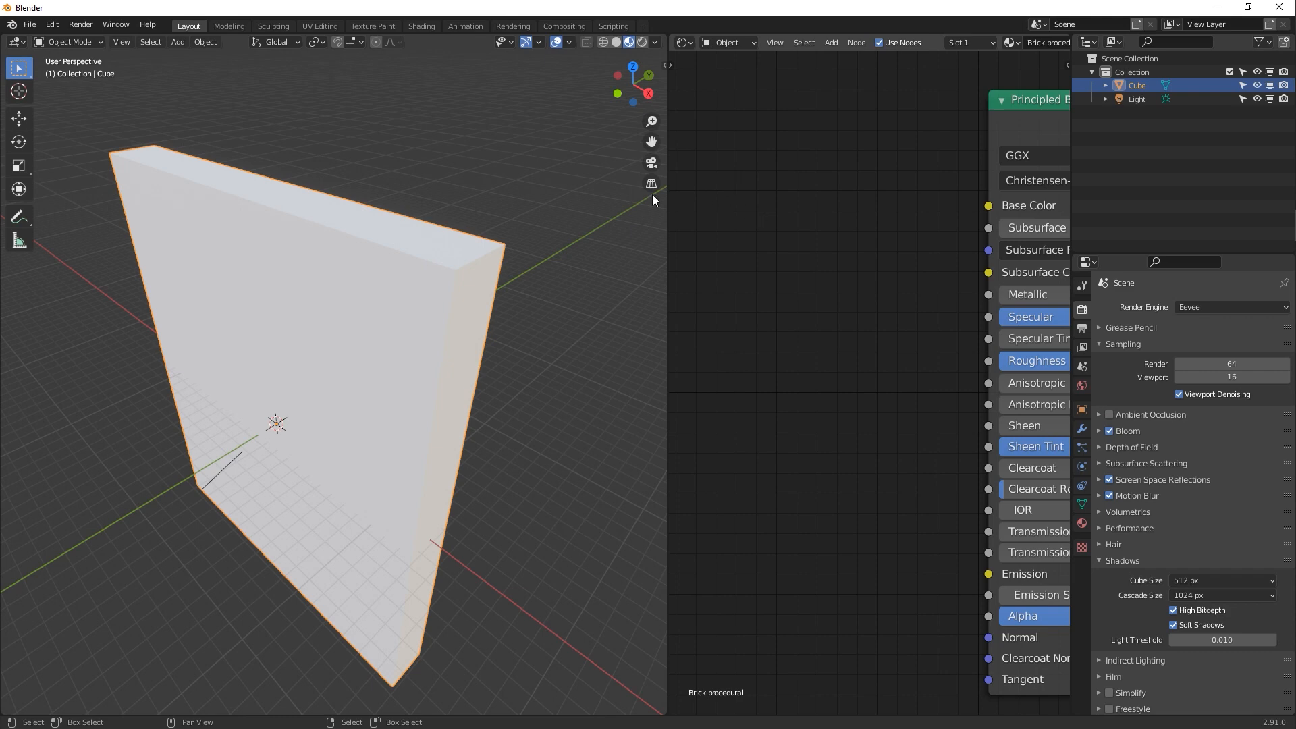
{"action": "left_click_drag", "start_coordinate": [668, 224], "coordinate": [533, 224]}
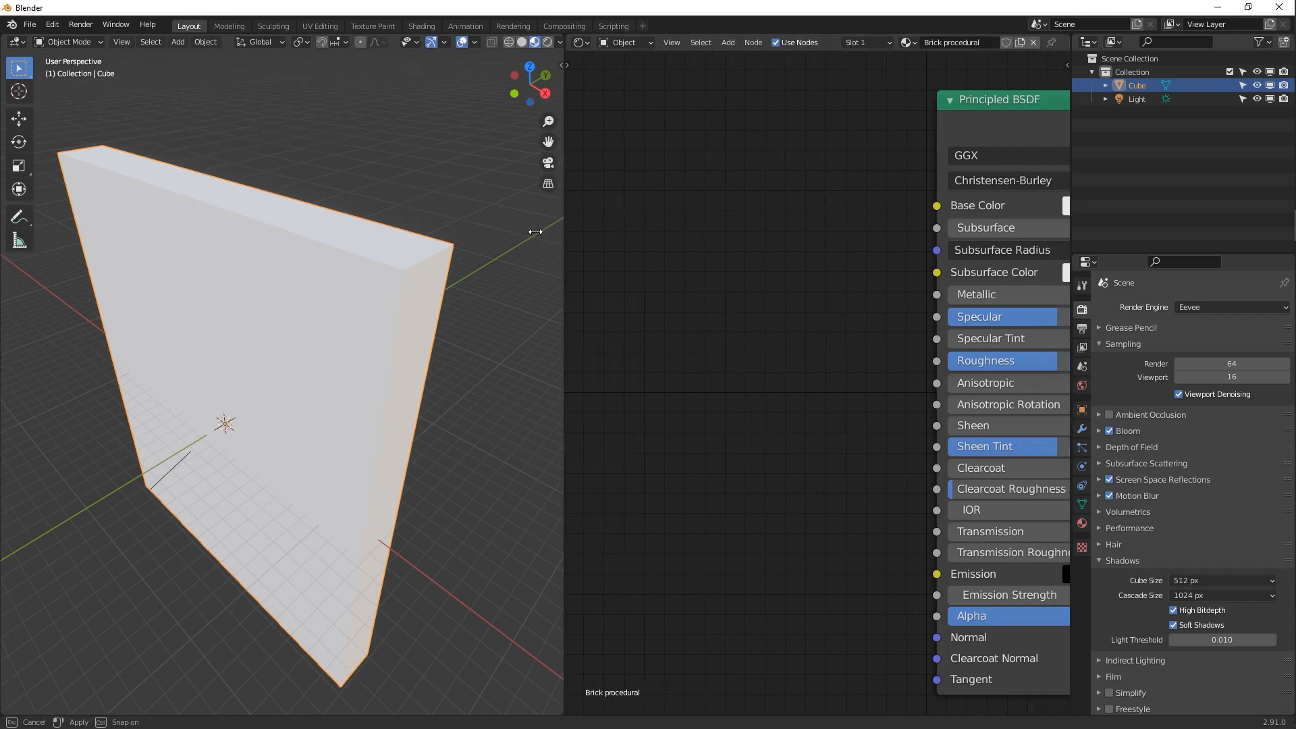
Add a Magic Texture node and connect its Color output to the Principled BSDF's Base Color
{"action": "key", "text": "shift+a"}
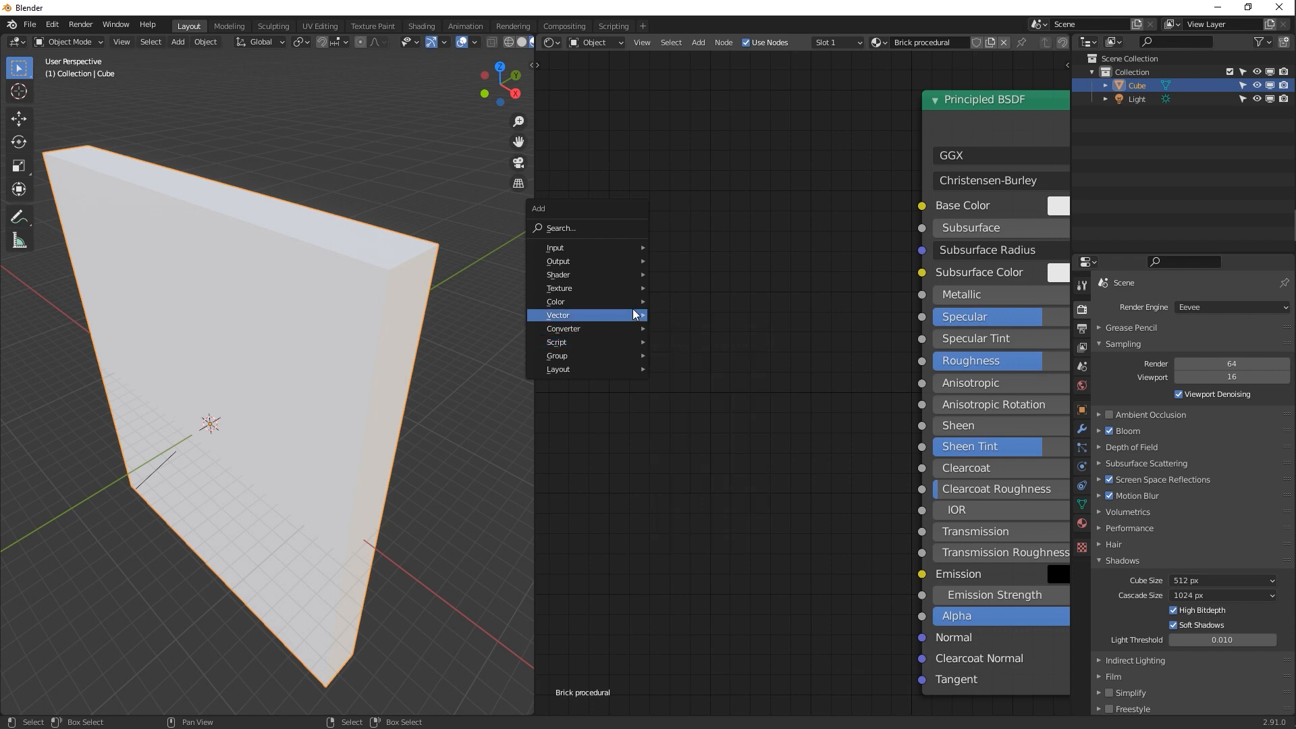
{"action": "mouse_move", "coordinate": [636, 295]}
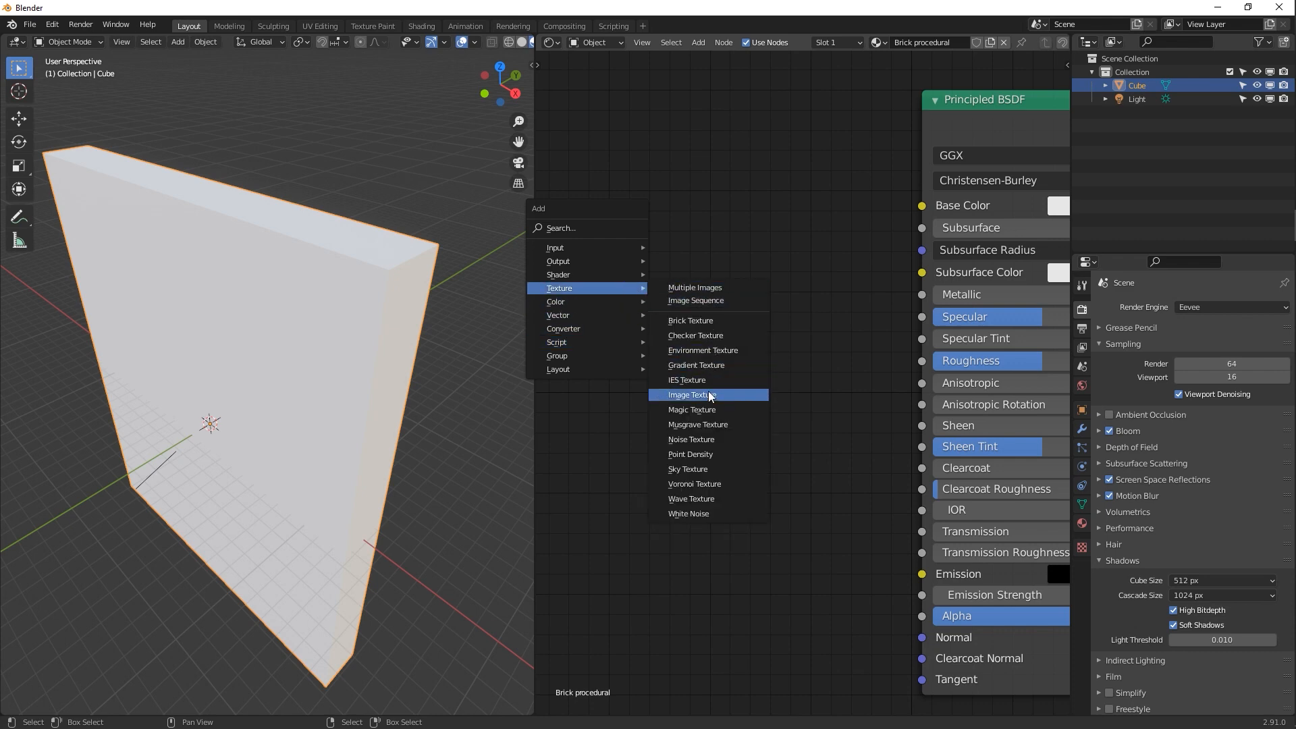
{"action": "left_click", "coordinate": [692, 410]}
{"action": "left_click", "coordinate": [612, 311]}
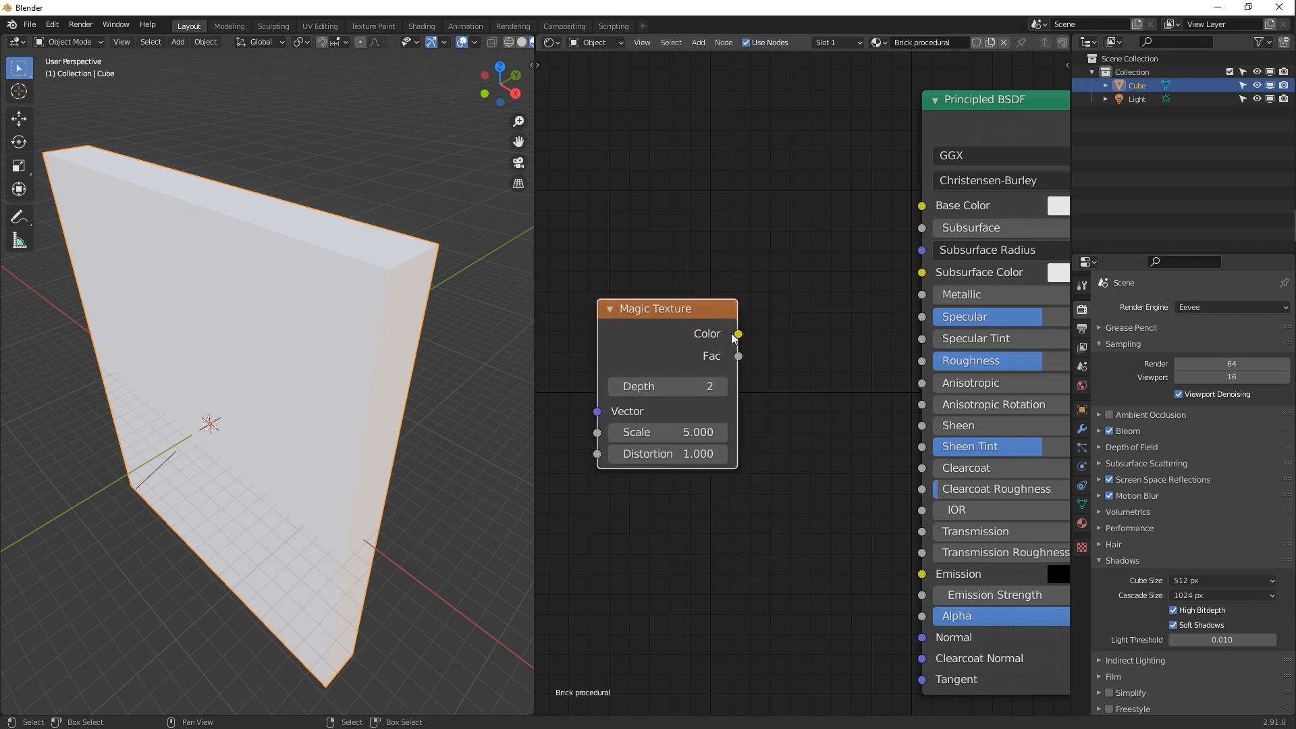
{"action": "left_click_drag", "start_coordinate": [738, 334], "coordinate": [922, 205]}
{"action": "middle_click_drag", "start_coordinate": [322, 377], "coordinate": [346, 378]}
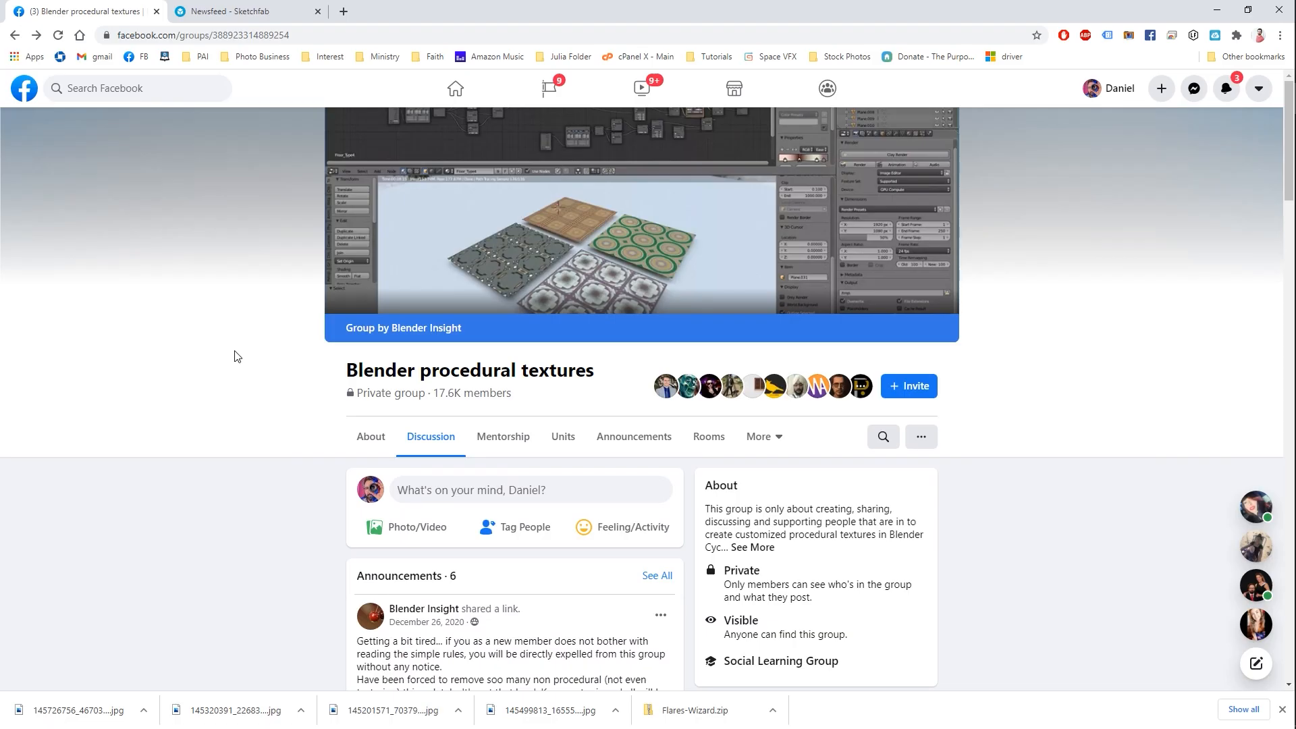
Switch to the browser and open the full media gallery of the Blender procedural textures Facebook group
{"action": "scroll", "coordinate": [237, 356], "scroll_direction": "down", "scroll_amount": 15}
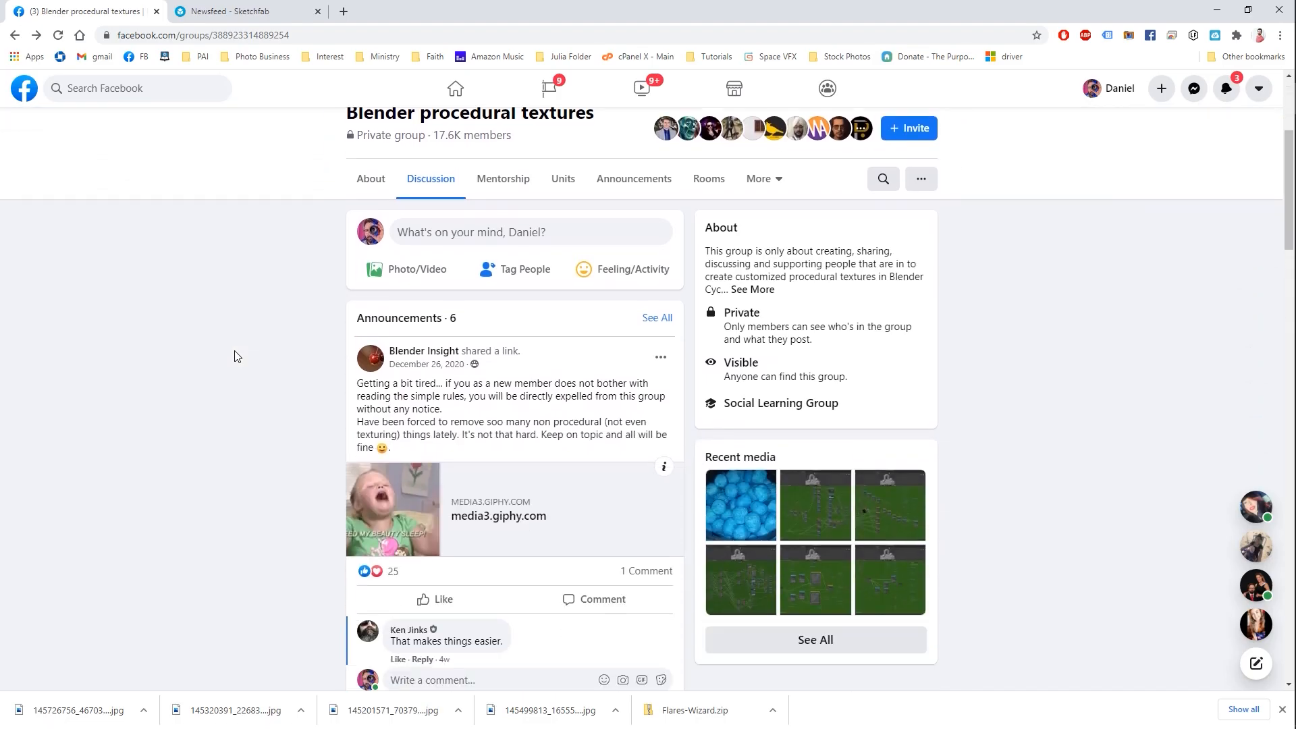
{"action": "scroll", "coordinate": [234, 356], "scroll_direction": "down", "scroll_amount": 4}
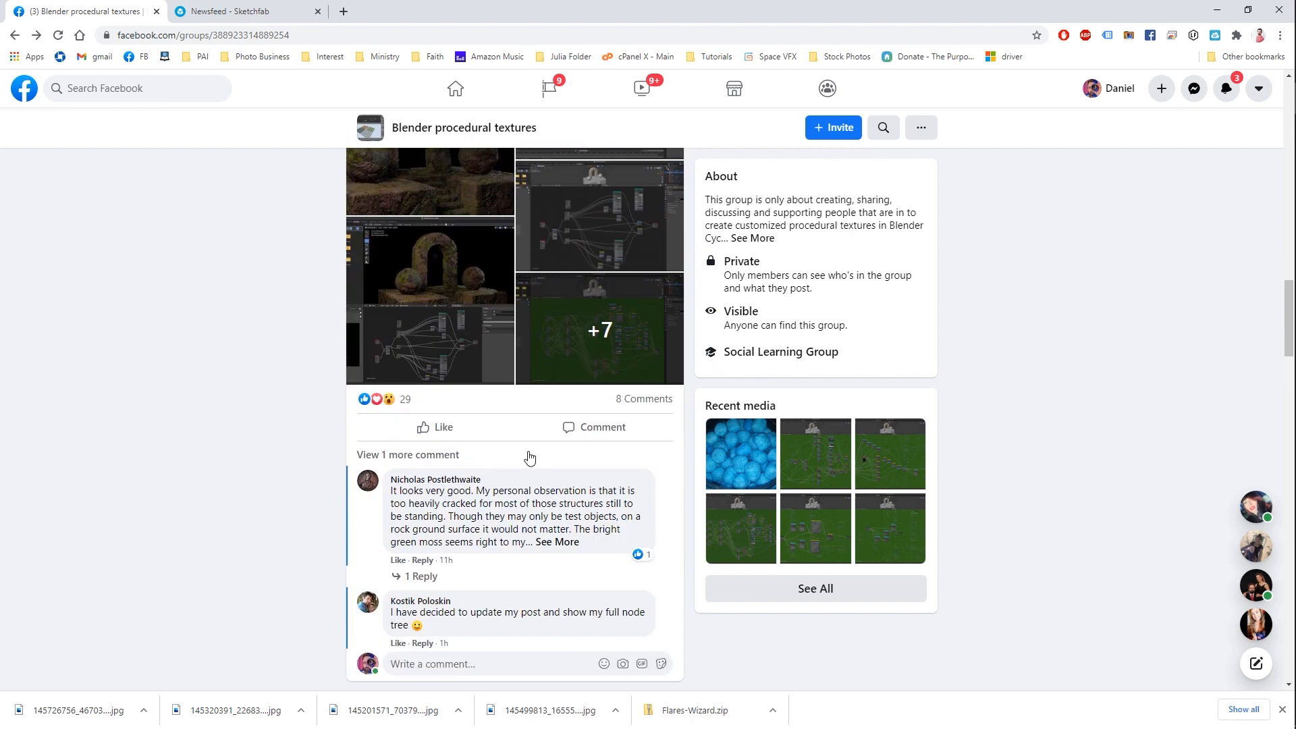
{"action": "left_click", "coordinate": [839, 594]}
Examine the procedural renders and node setups in the group's media gallery, and open the image of the dense, colour-coded node tree
{"action": "scroll", "coordinate": [1024, 419], "scroll_direction": "down", "scroll_amount": 6}
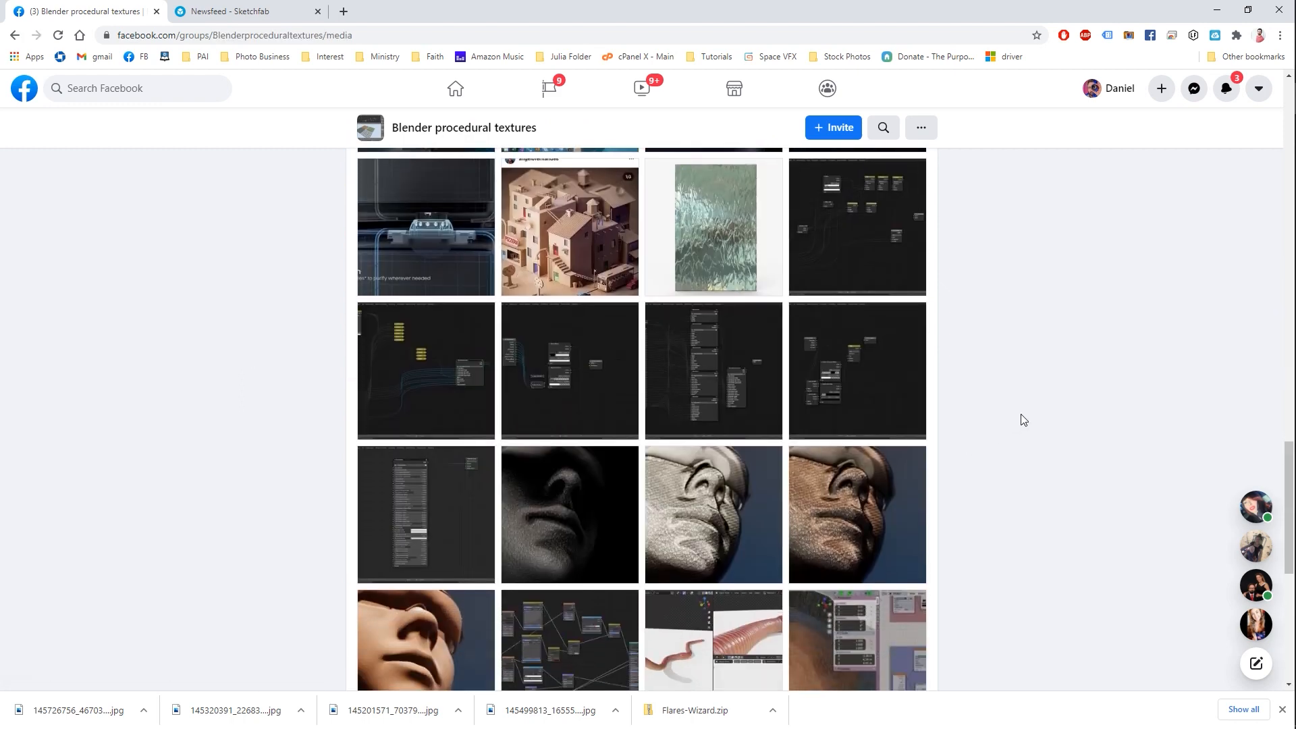
{"action": "scroll", "coordinate": [1024, 420], "scroll_direction": "down", "scroll_amount": 3}
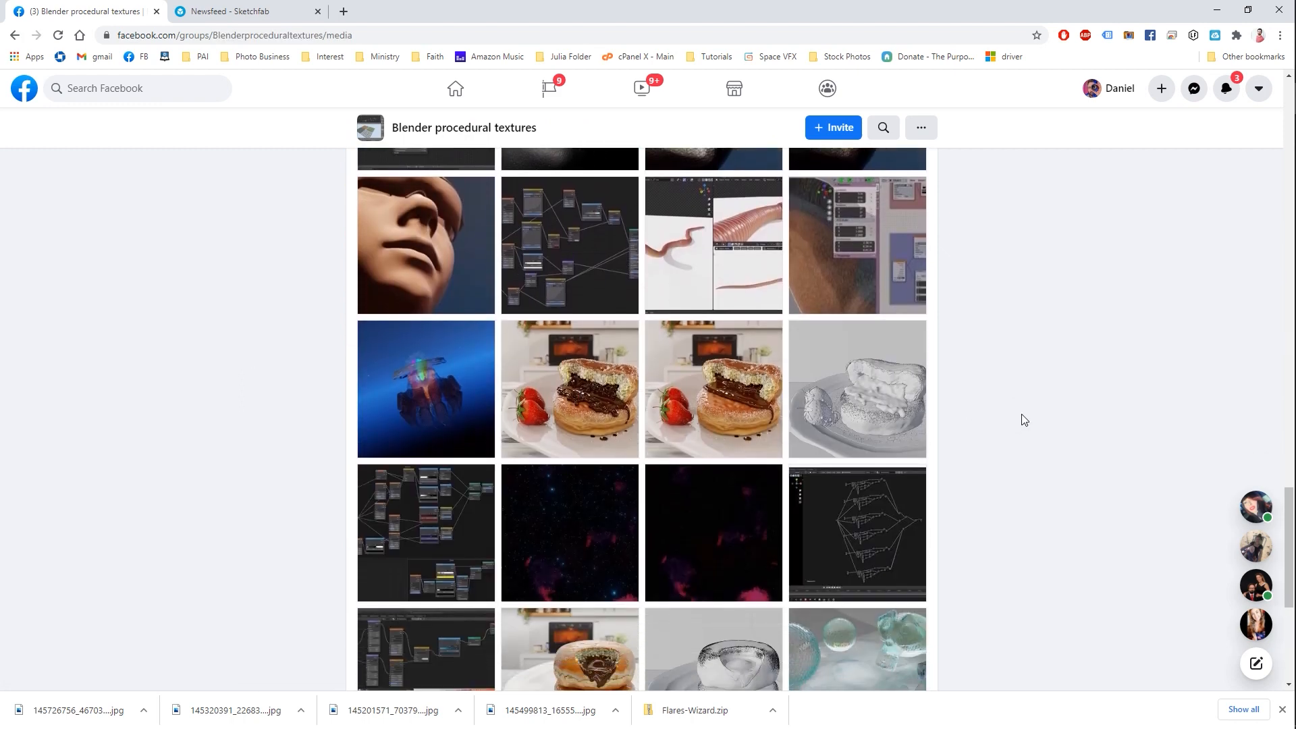
{"action": "scroll", "coordinate": [1024, 420], "scroll_direction": "down", "scroll_amount": 7}
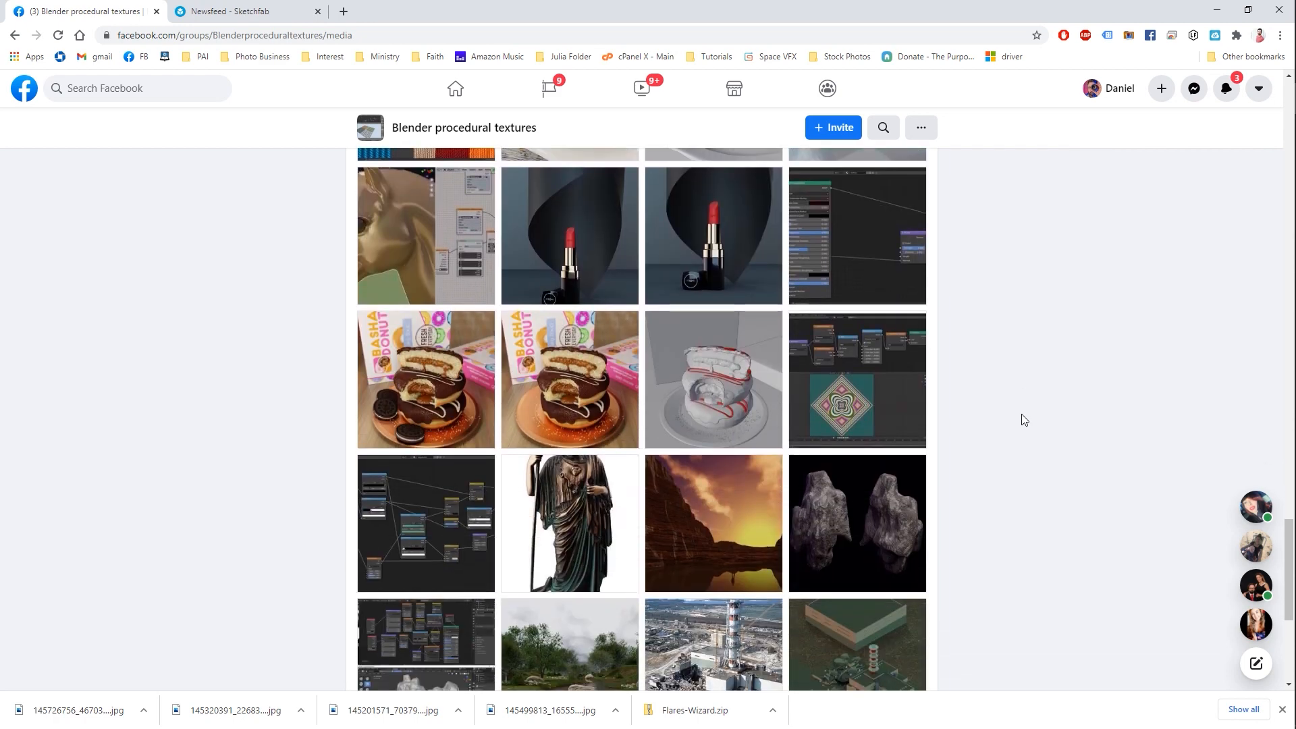
{"action": "scroll", "coordinate": [1023, 420], "scroll_direction": "down", "scroll_amount": 3}
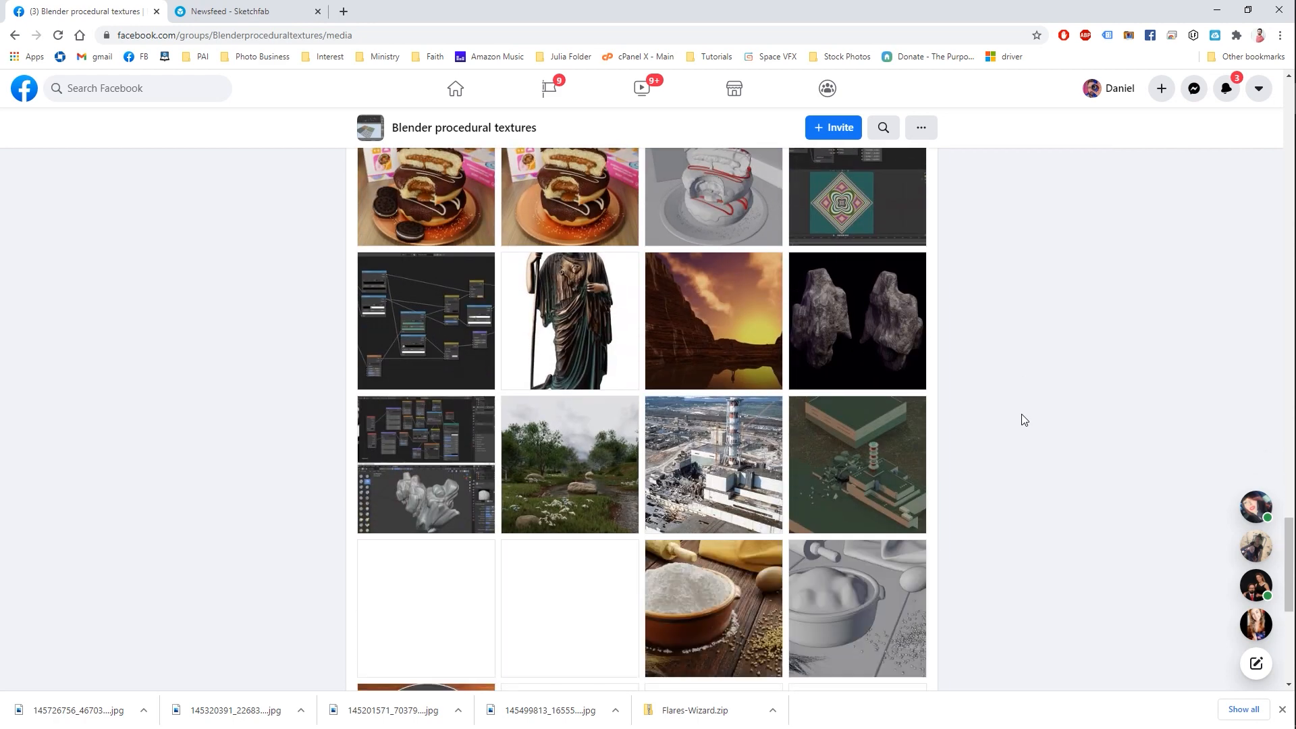
{"action": "scroll", "coordinate": [1024, 420], "scroll_direction": "down", "scroll_amount": 2}
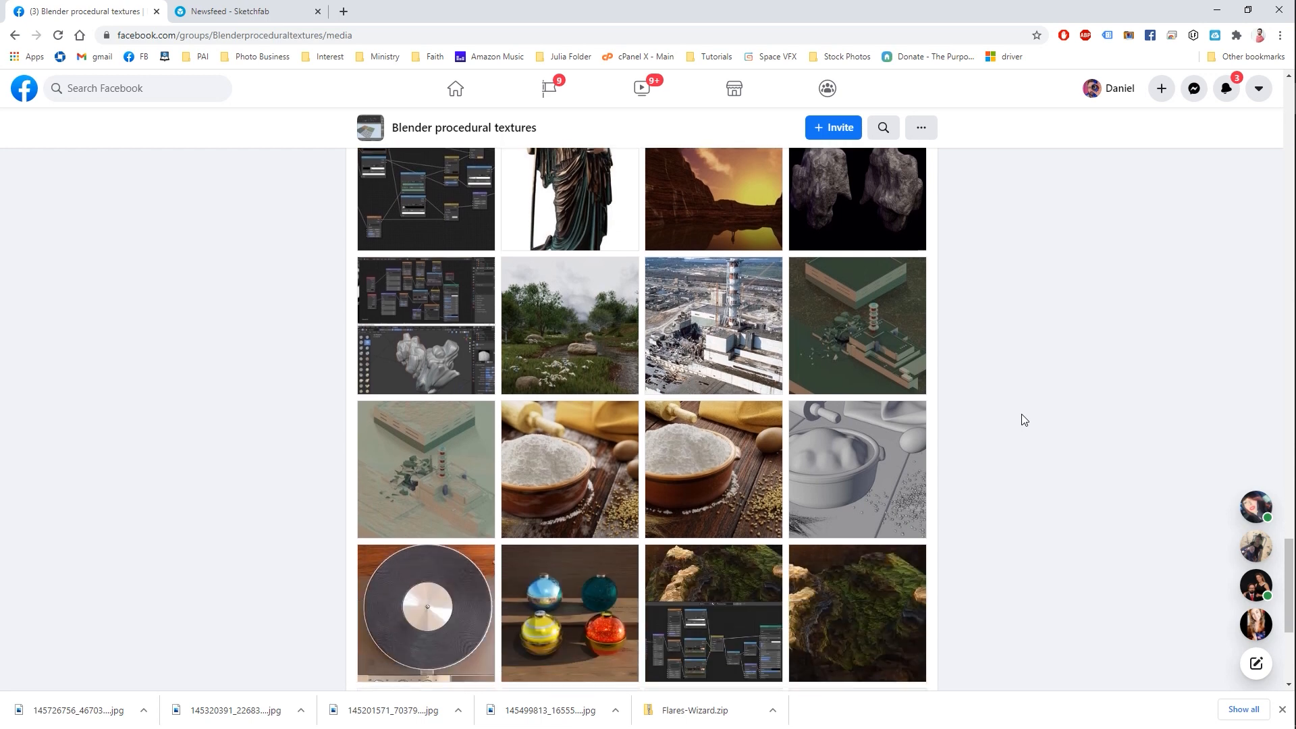
{"action": "scroll", "coordinate": [1024, 420], "scroll_direction": "down", "scroll_amount": 4}
{"action": "scroll", "coordinate": [1024, 420], "scroll_direction": "down", "scroll_amount": 2}
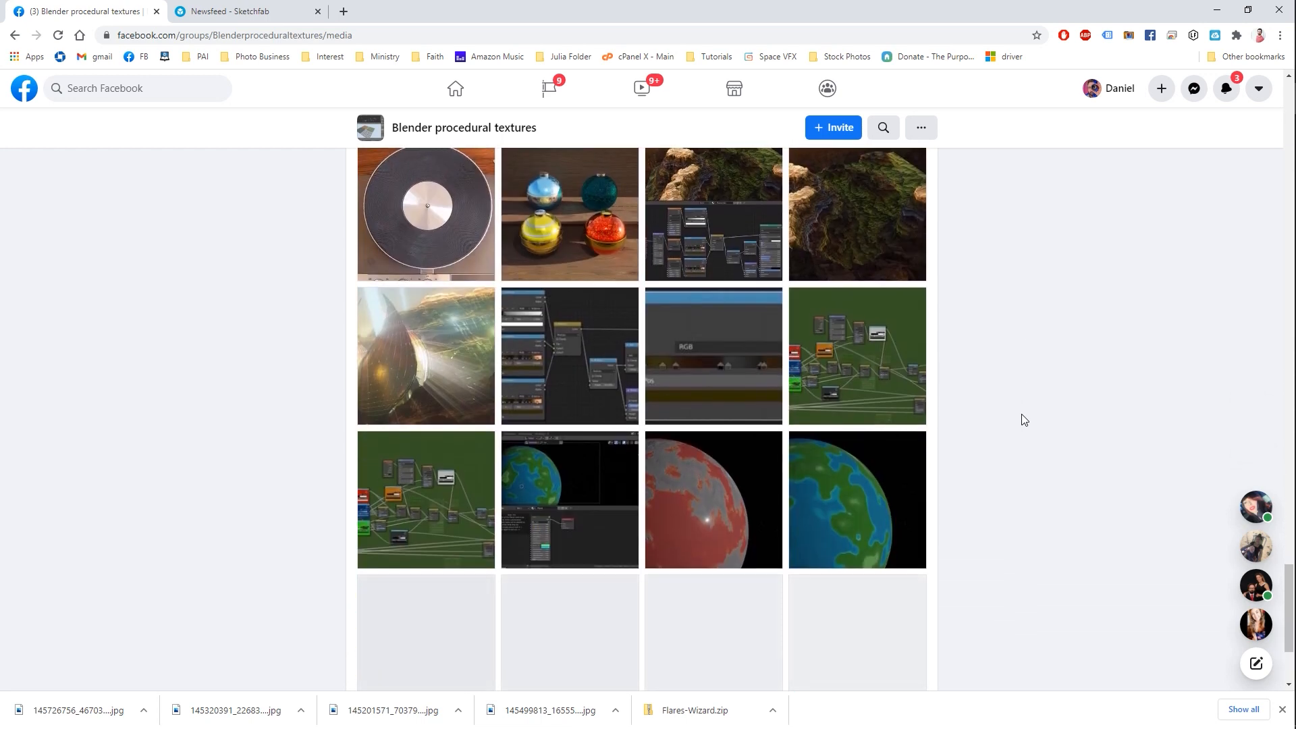
{"action": "scroll", "coordinate": [1024, 419], "scroll_direction": "down", "scroll_amount": 4}
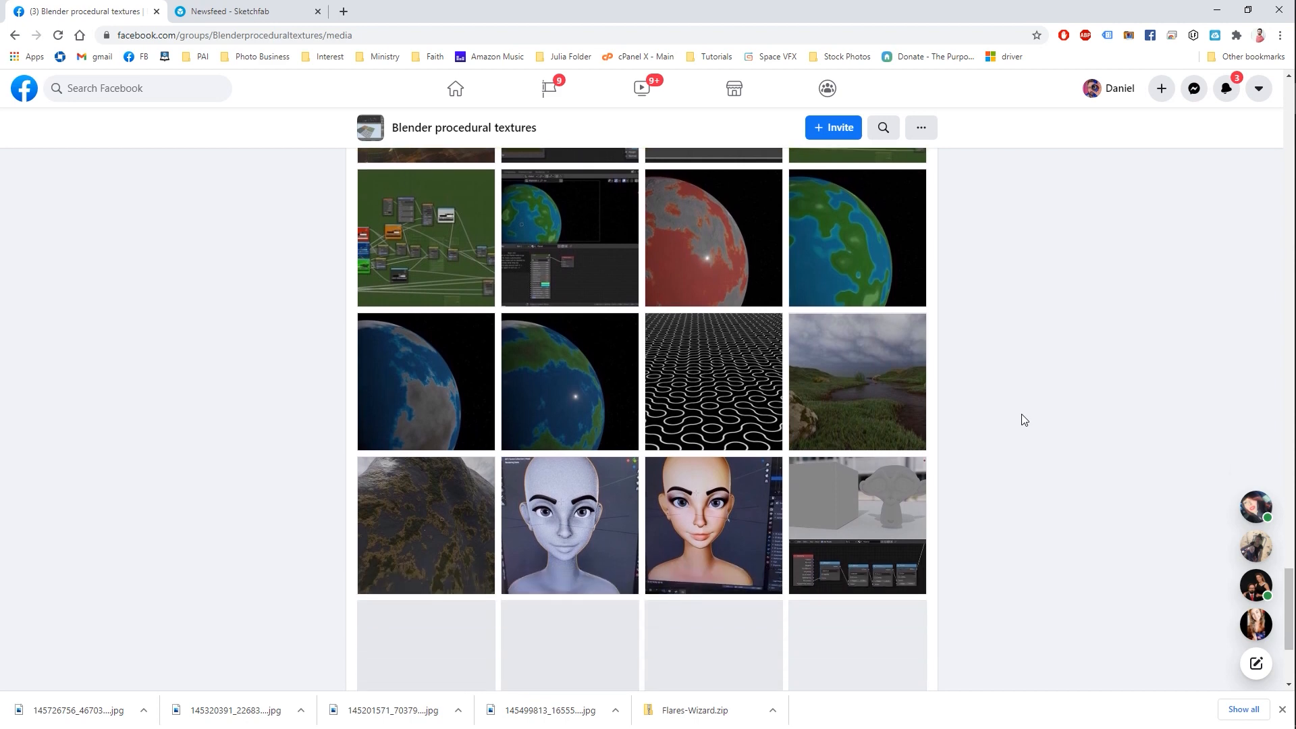
{"action": "scroll", "coordinate": [958, 391], "scroll_direction": "down", "scroll_amount": 1}
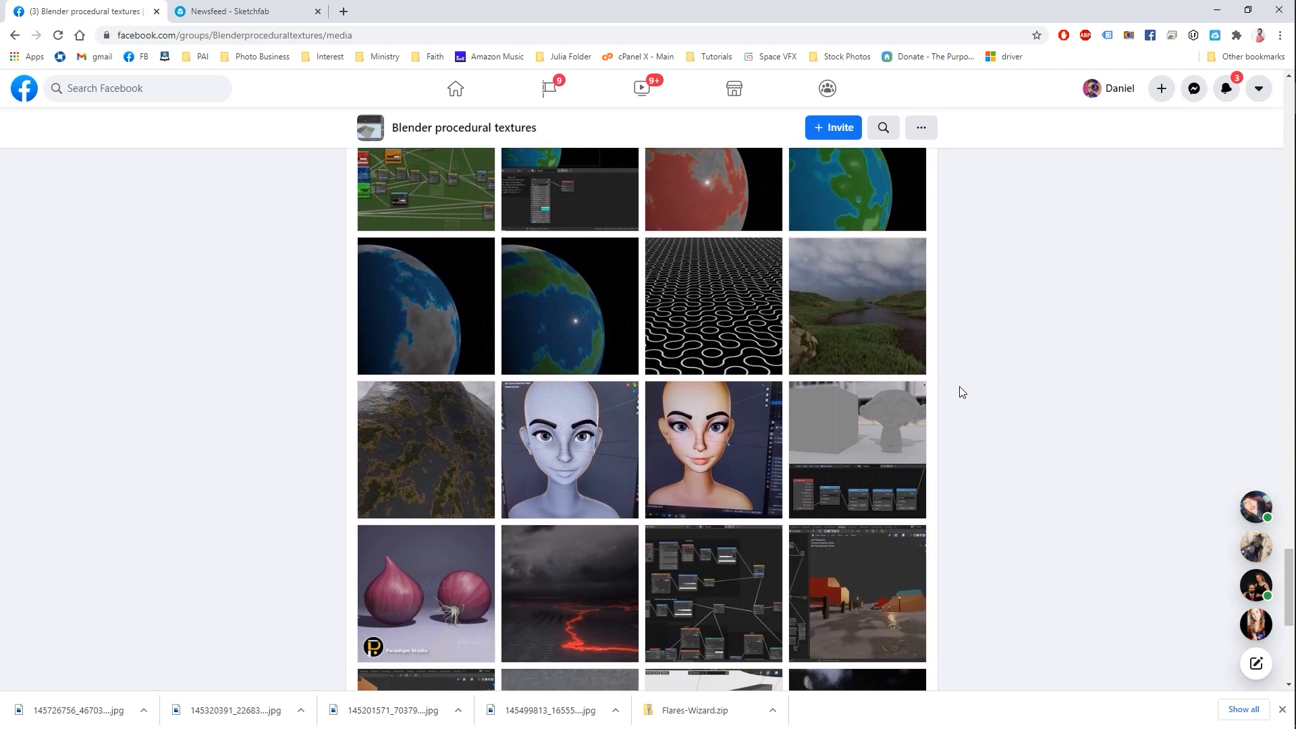
{"action": "scroll", "coordinate": [962, 391], "scroll_direction": "down", "scroll_amount": 1}
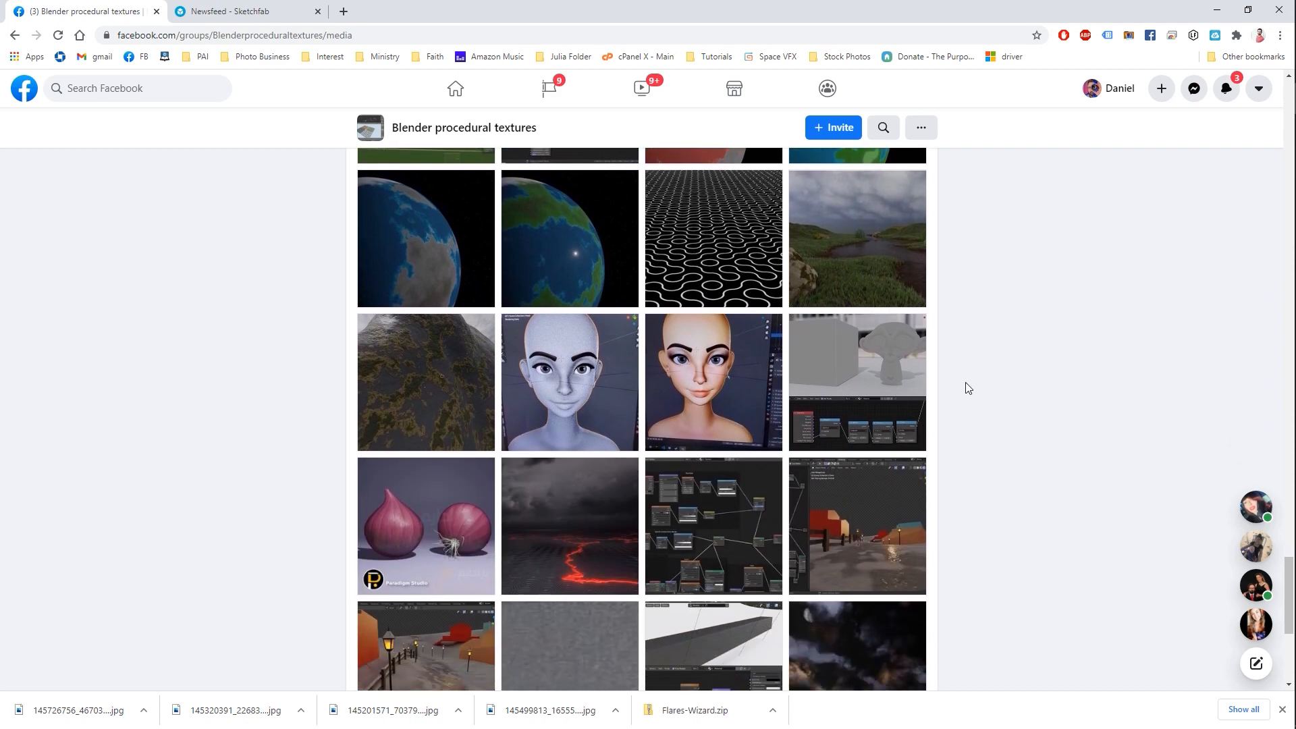
{"action": "scroll", "coordinate": [965, 389], "scroll_direction": "down", "scroll_amount": 10}
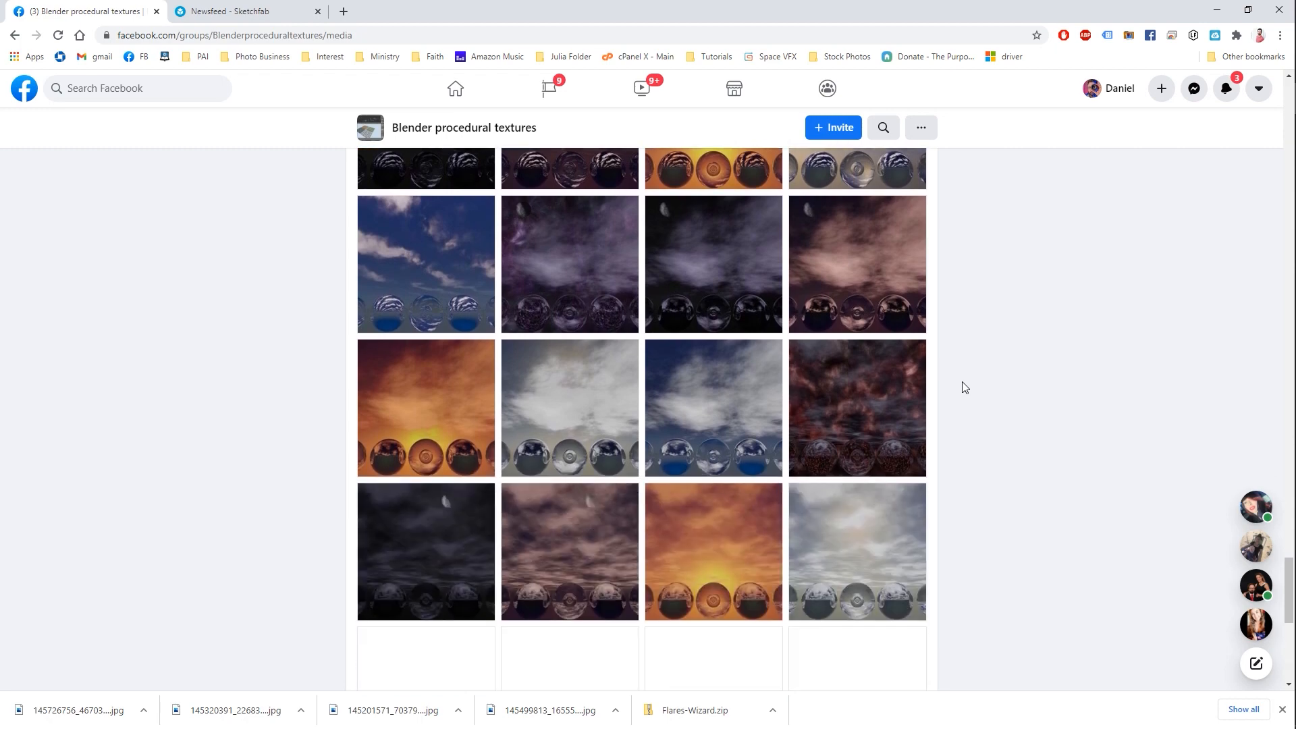
{"action": "scroll", "coordinate": [965, 387], "scroll_direction": "down", "scroll_amount": 5}
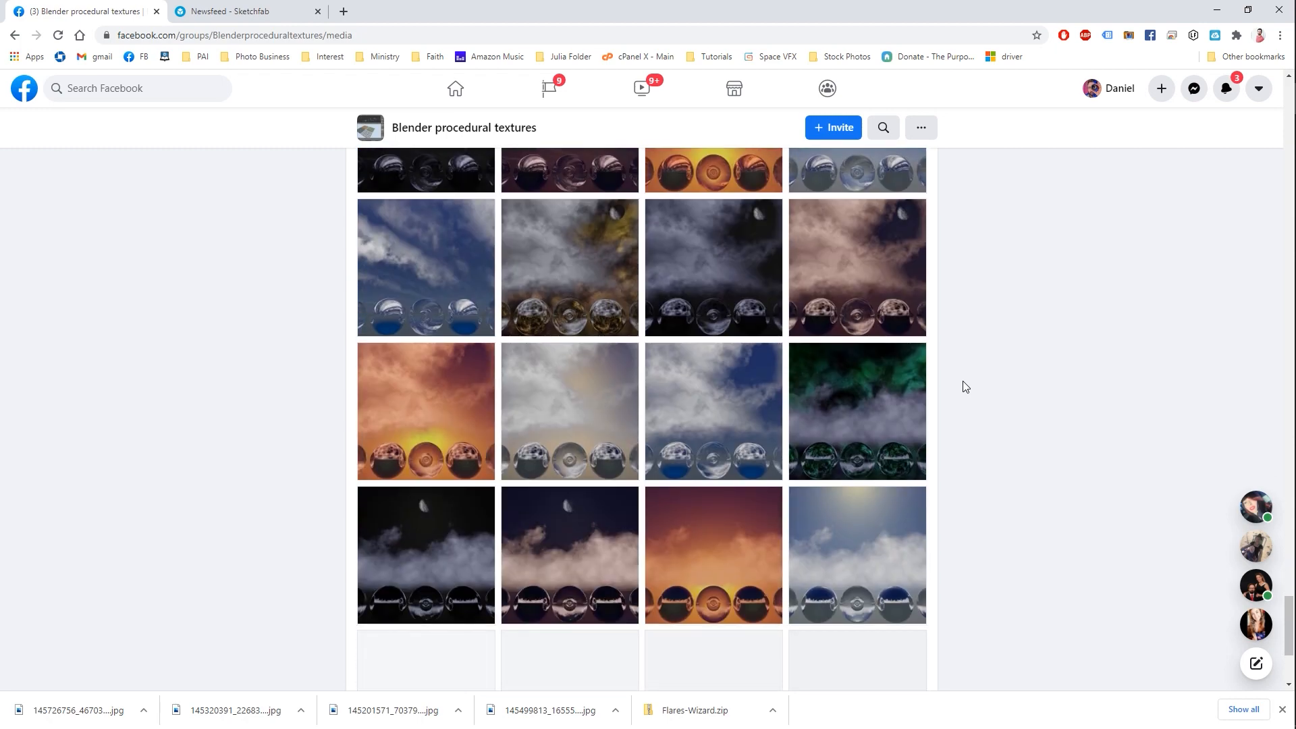
{"action": "scroll", "coordinate": [965, 387], "scroll_direction": "down", "scroll_amount": 8}
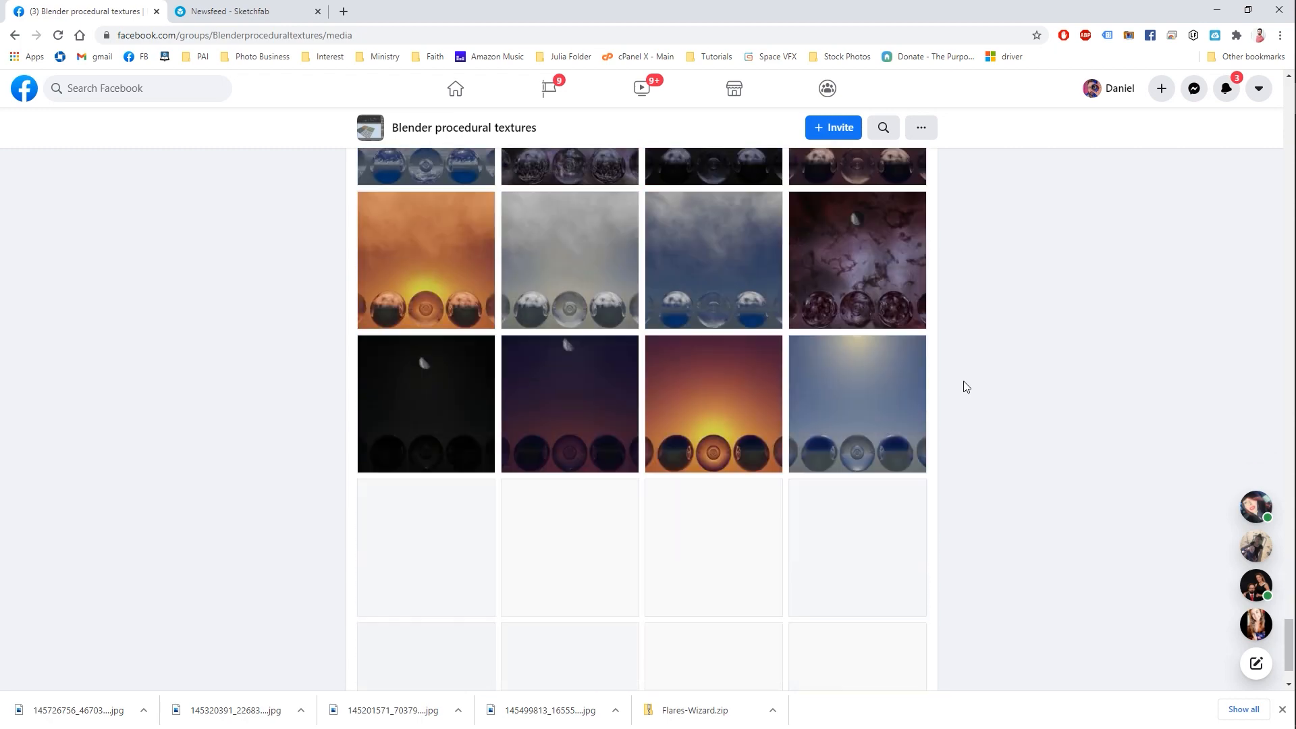
{"action": "scroll", "coordinate": [962, 381], "scroll_direction": "down", "scroll_amount": 4}
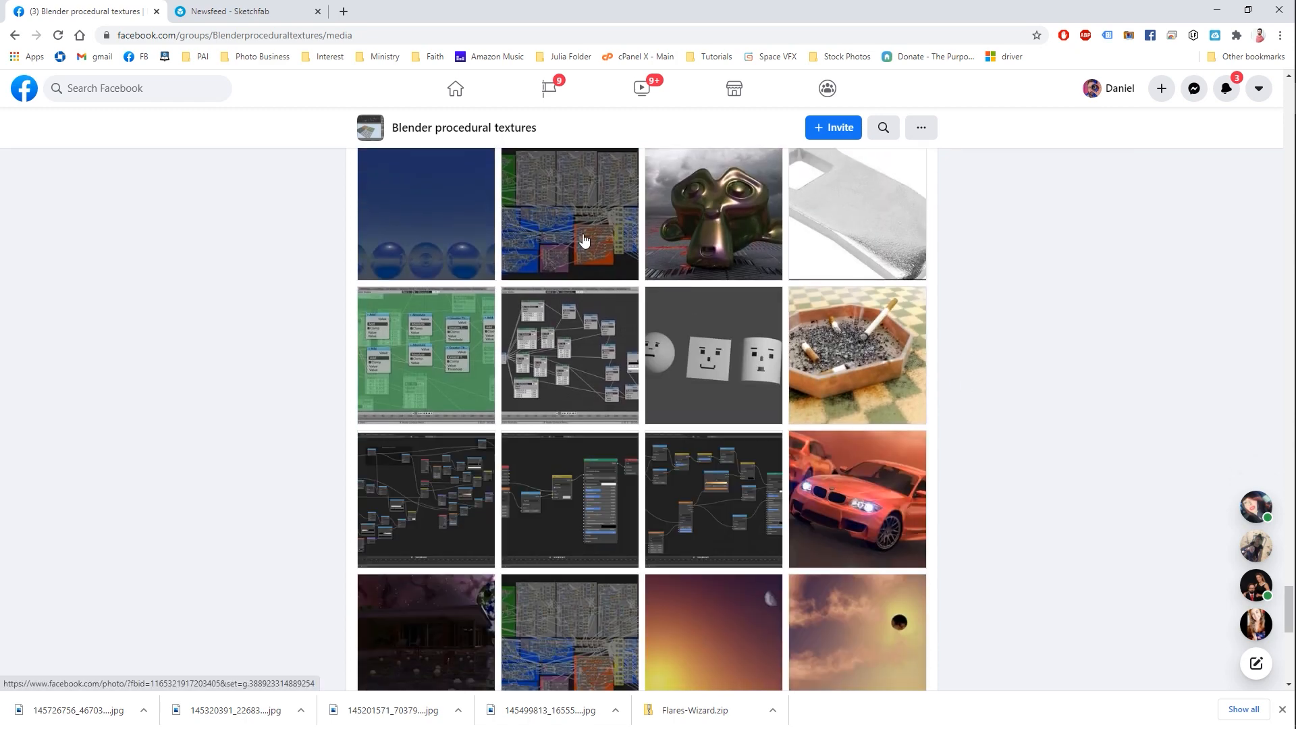
{"action": "left_click", "coordinate": [603, 228]}
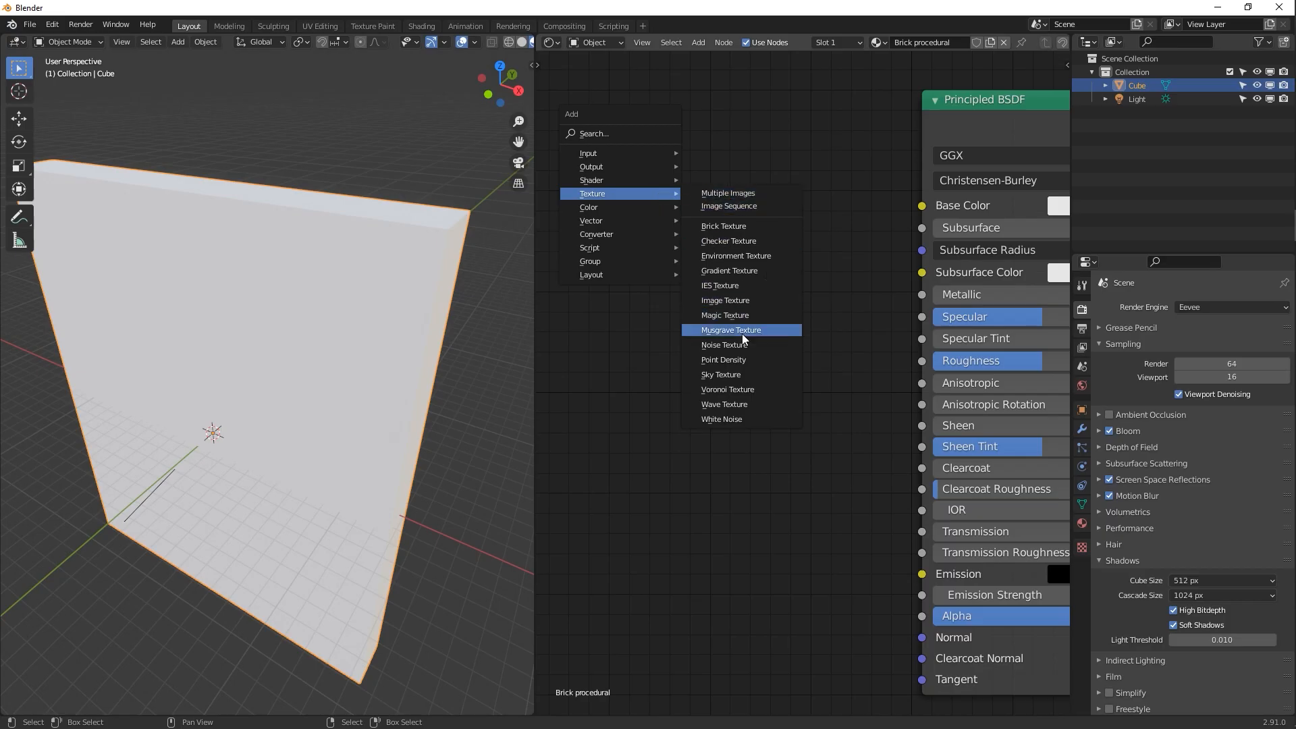
In Blender, add a Musgrave Texture feeding the Base Color, with Scale 5.9, Detail 15.7 and Dimension 0.31
{"action": "left_click", "coordinate": [742, 334]}
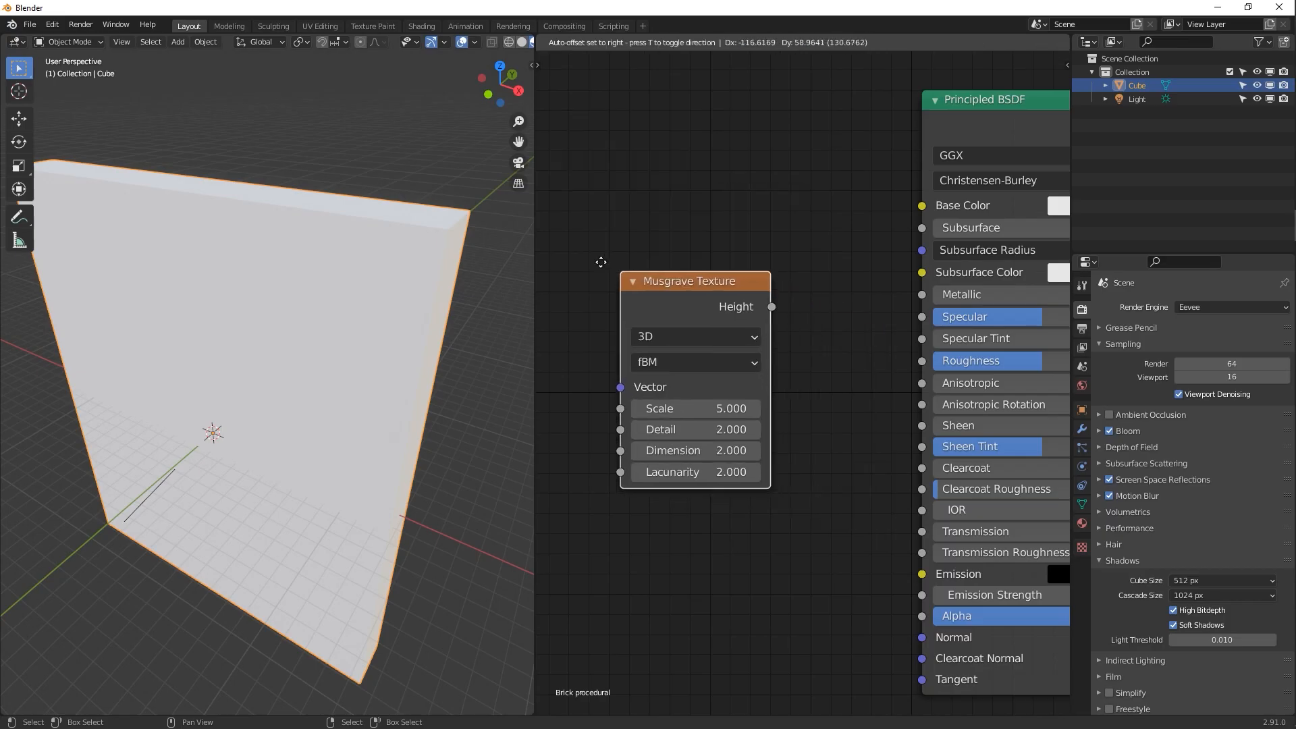
{"action": "left_click", "coordinate": [582, 253]}
{"action": "left_click_drag", "start_coordinate": [753, 297], "coordinate": [939, 206]}
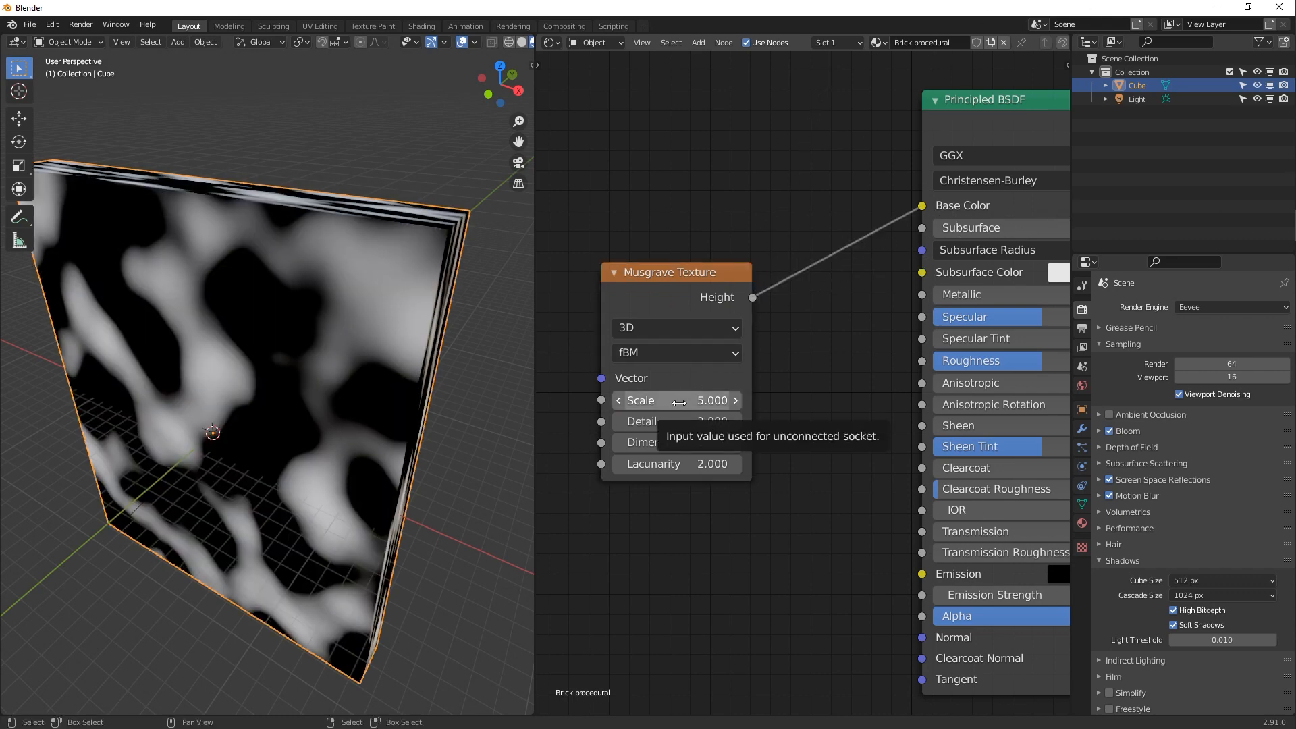
{"action": "left_click_drag", "start_coordinate": [679, 402], "coordinate": [634, 442]}
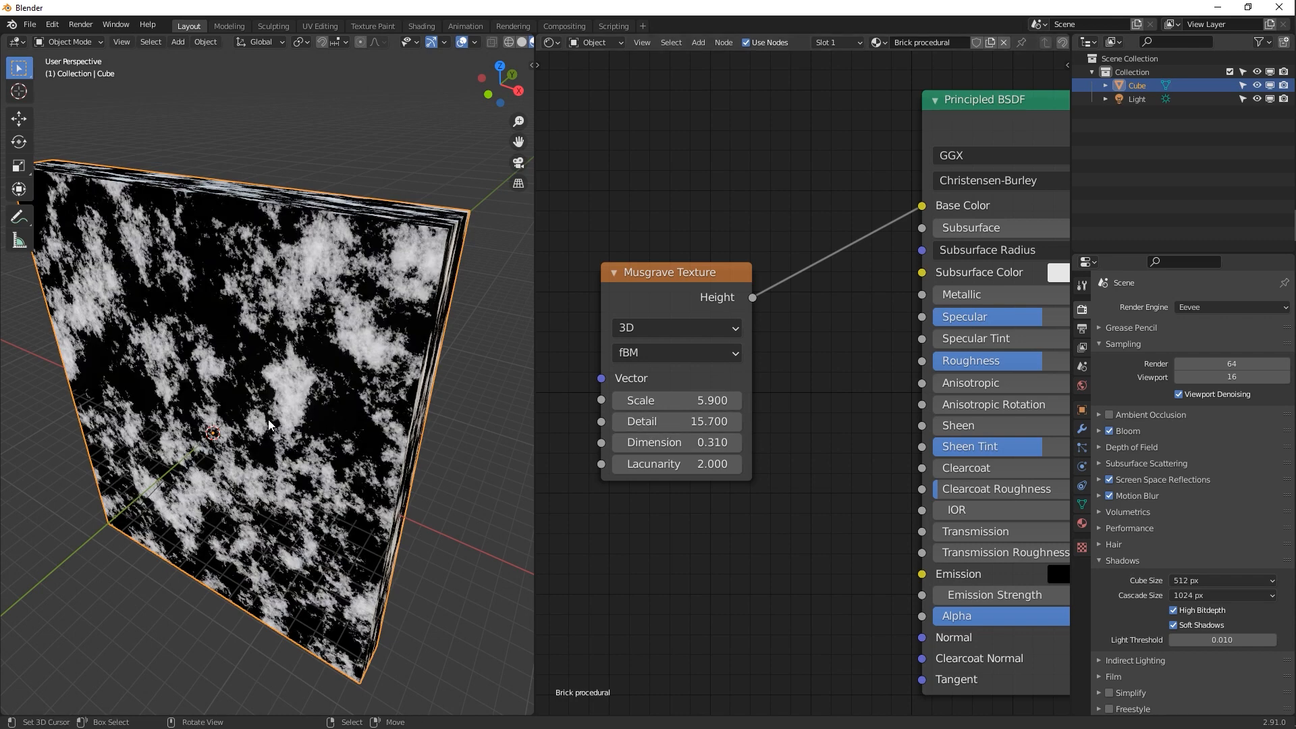
{"action": "middle_click_drag", "start_coordinate": [269, 423], "coordinate": [331, 326]}
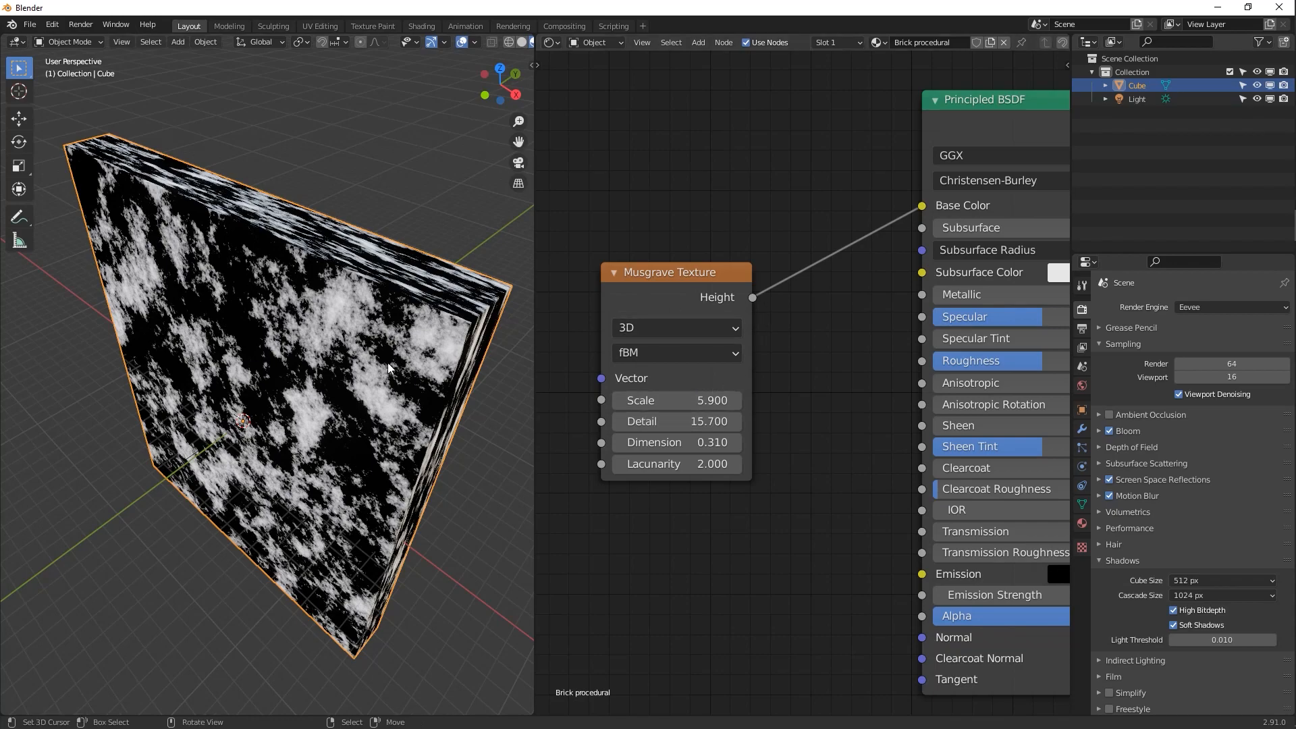
{"action": "middle_click_drag", "start_coordinate": [412, 297], "coordinate": [298, 402]}
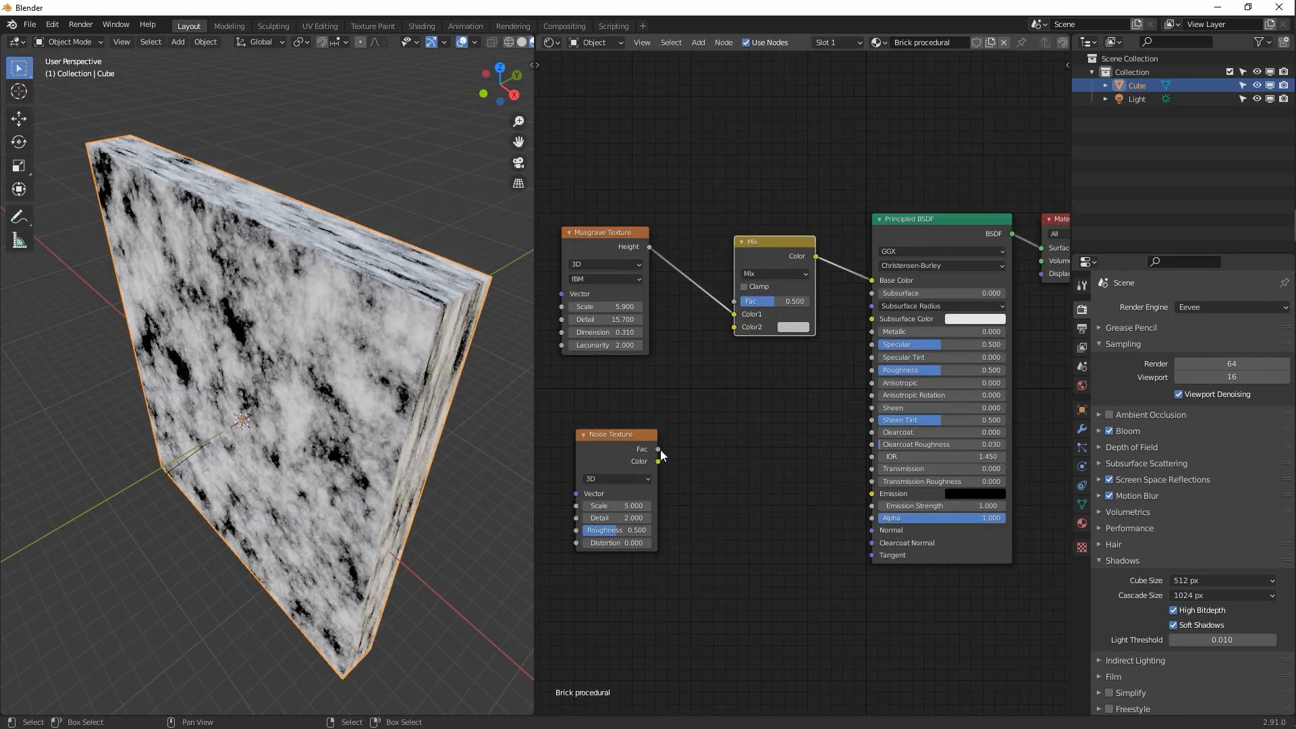
Connect the Noise Texture's Fac output to the Mix node's Color2 and set the Mix factor to 0.95
{"action": "left_click_drag", "start_coordinate": [658, 449], "coordinate": [781, 325]}
{"action": "left_click_drag", "start_coordinate": [742, 326], "coordinate": [805, 305]}
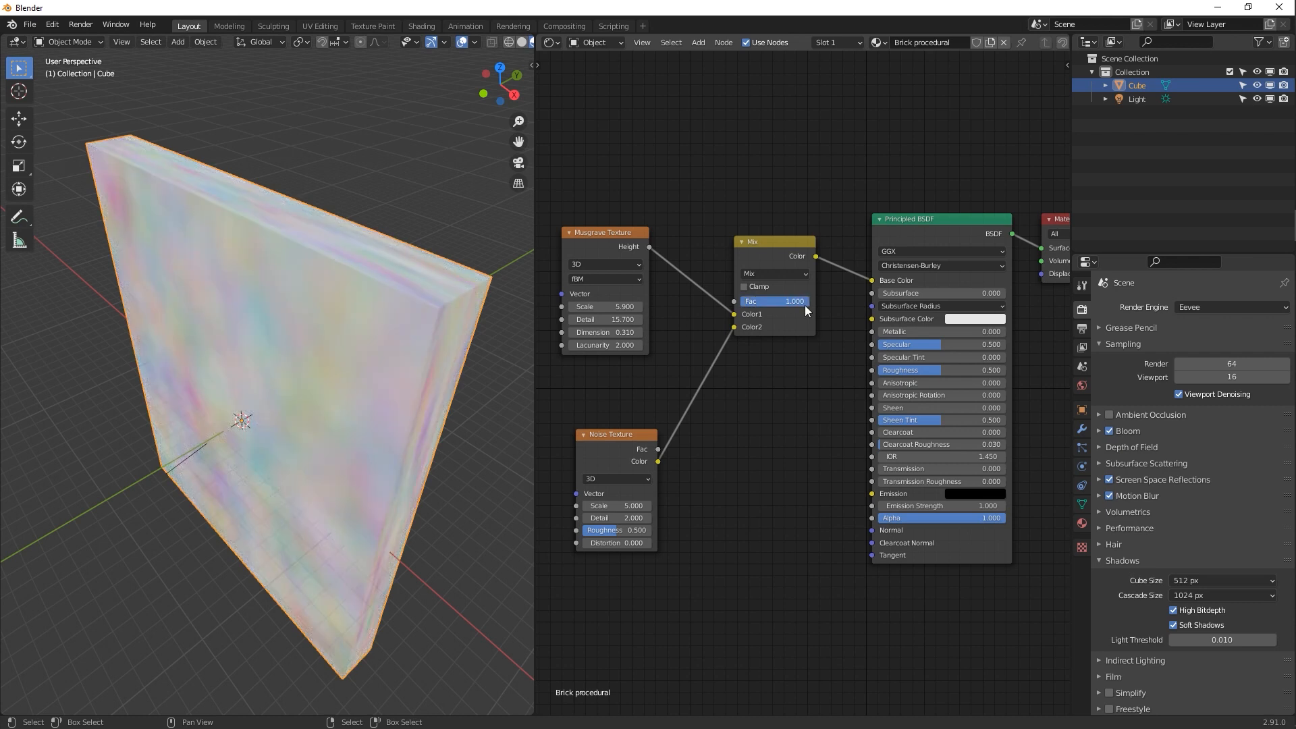
{"action": "left_click_drag", "start_coordinate": [658, 449], "coordinate": [804, 301]}
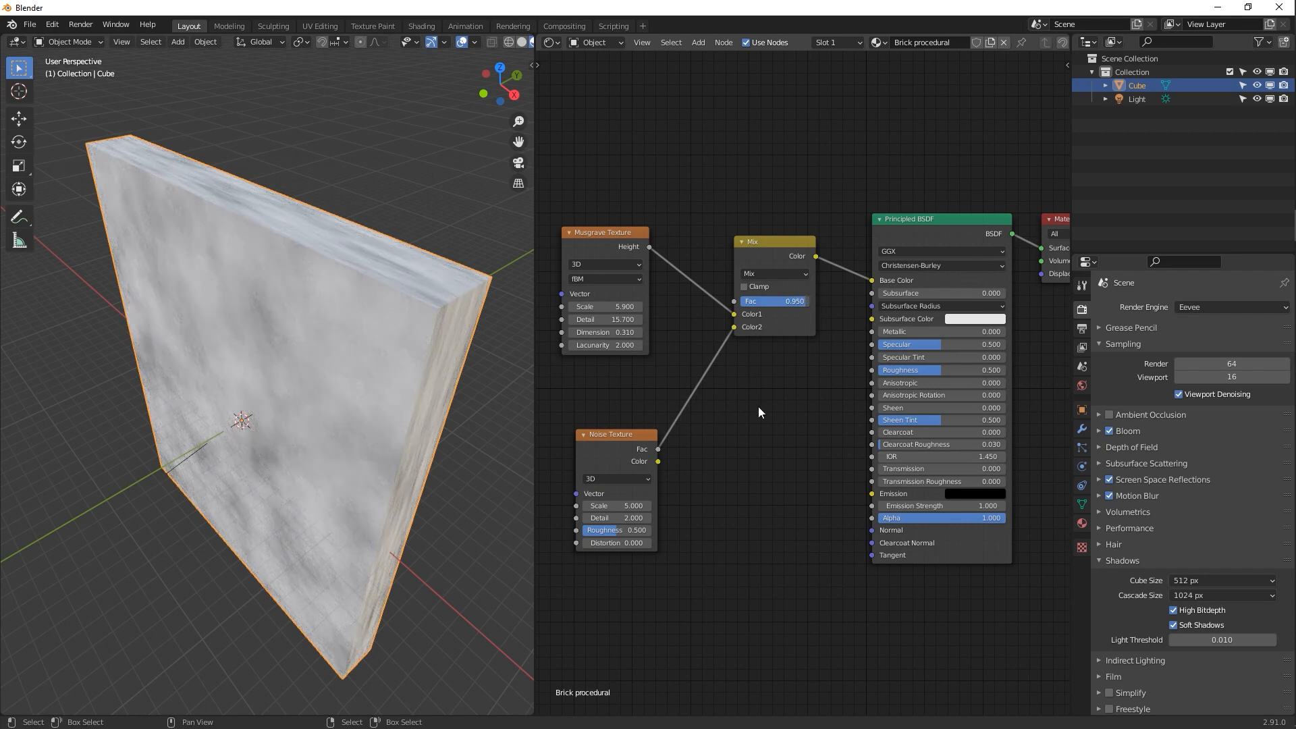
Set the Noise Texture's Scale to 5.6, Detail to 9.8, Roughness to 0.625 and Distortion to 2.4
{"action": "left_click_drag", "start_coordinate": [616, 506], "coordinate": [644, 542]}
{"action": "middle_click_drag", "start_coordinate": [472, 505], "coordinate": [518, 480]}
{"action": "left_click_drag", "start_coordinate": [615, 506], "coordinate": [570, 506]}
Set the dimensions of both the Noise Texture and the Musgrave Texture to 4D
{"action": "left_click", "coordinate": [633, 478]}
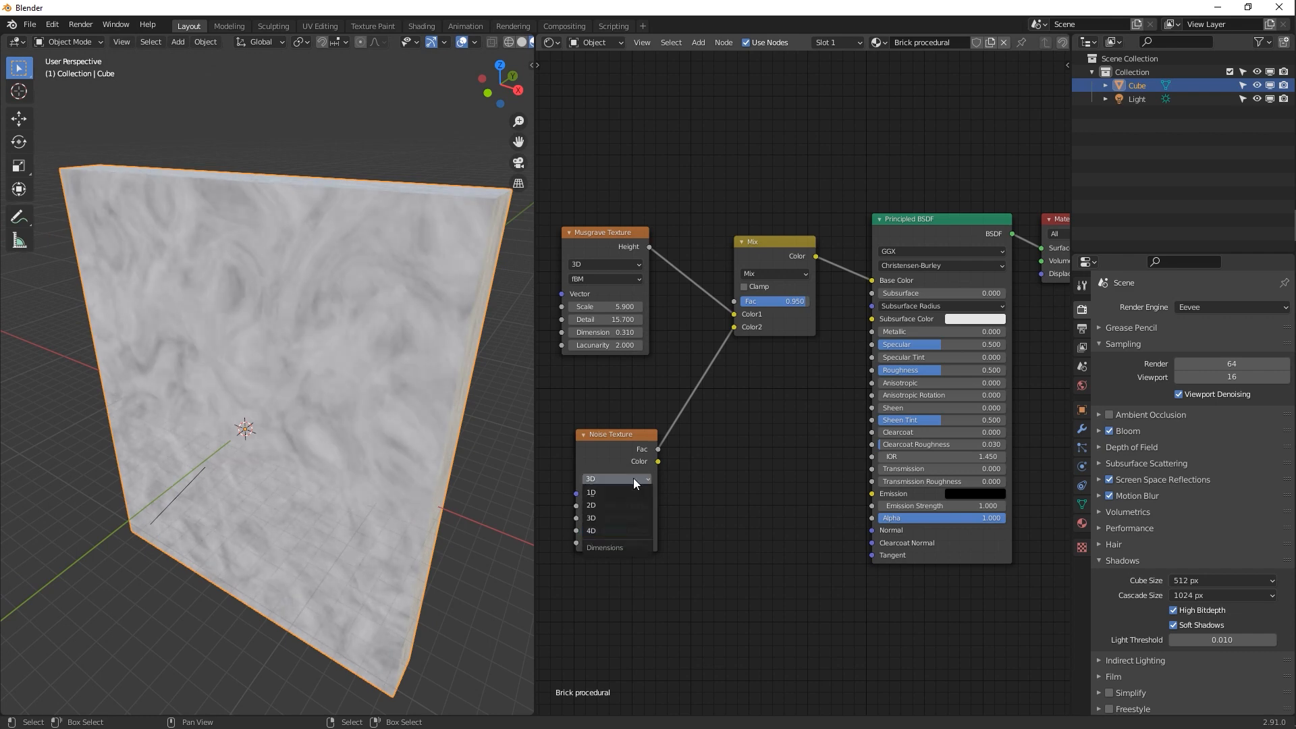
{"action": "left_click", "coordinate": [629, 530]}
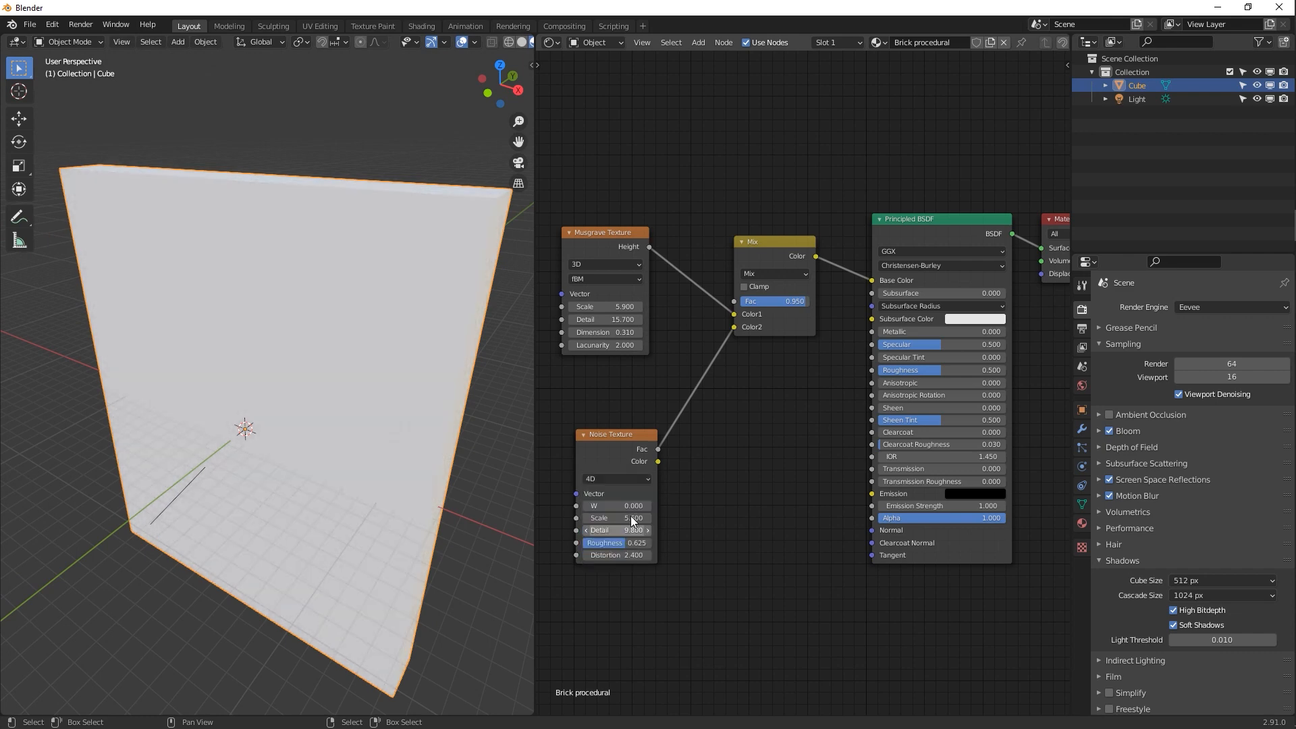
{"action": "left_click", "coordinate": [614, 266]}
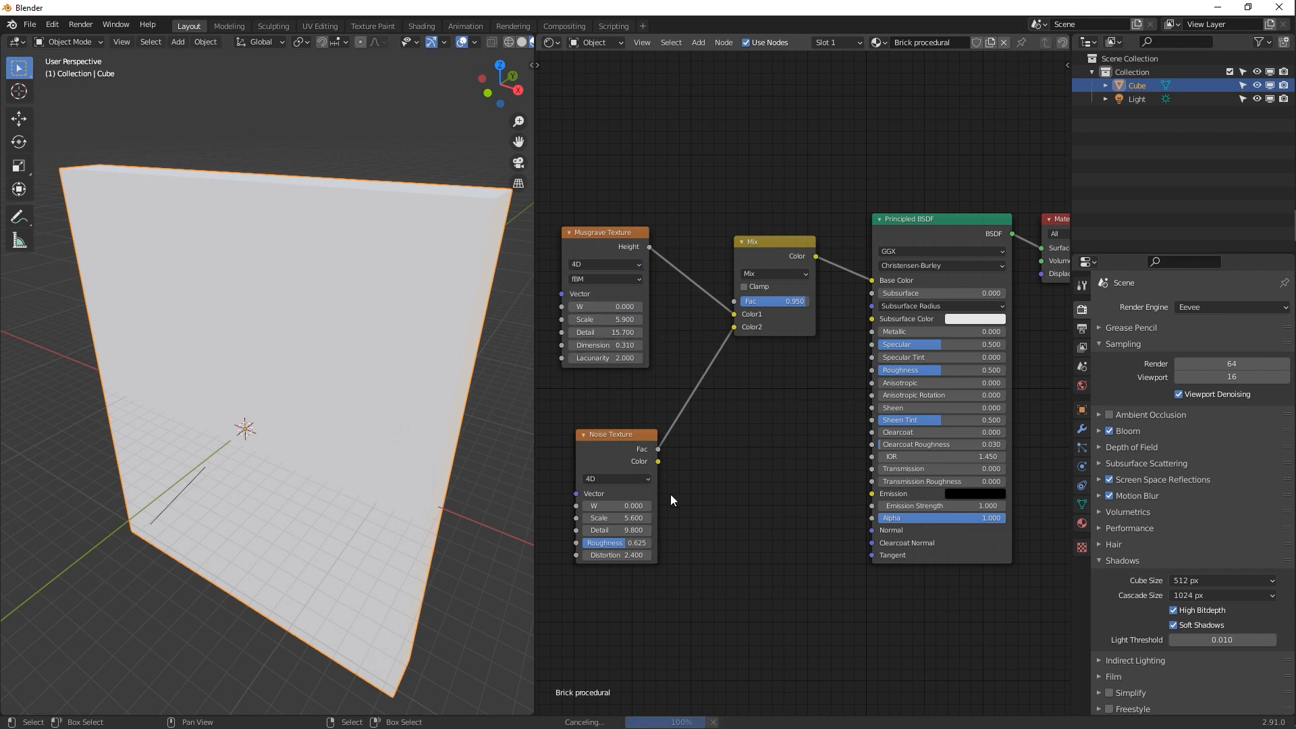
Set the Noise Texture's W to 1.89 and, with the Mix factor at 0, the Musgrave Texture's W to 0.83
{"action": "middle_click_drag", "start_coordinate": [483, 433], "coordinate": [485, 387]}
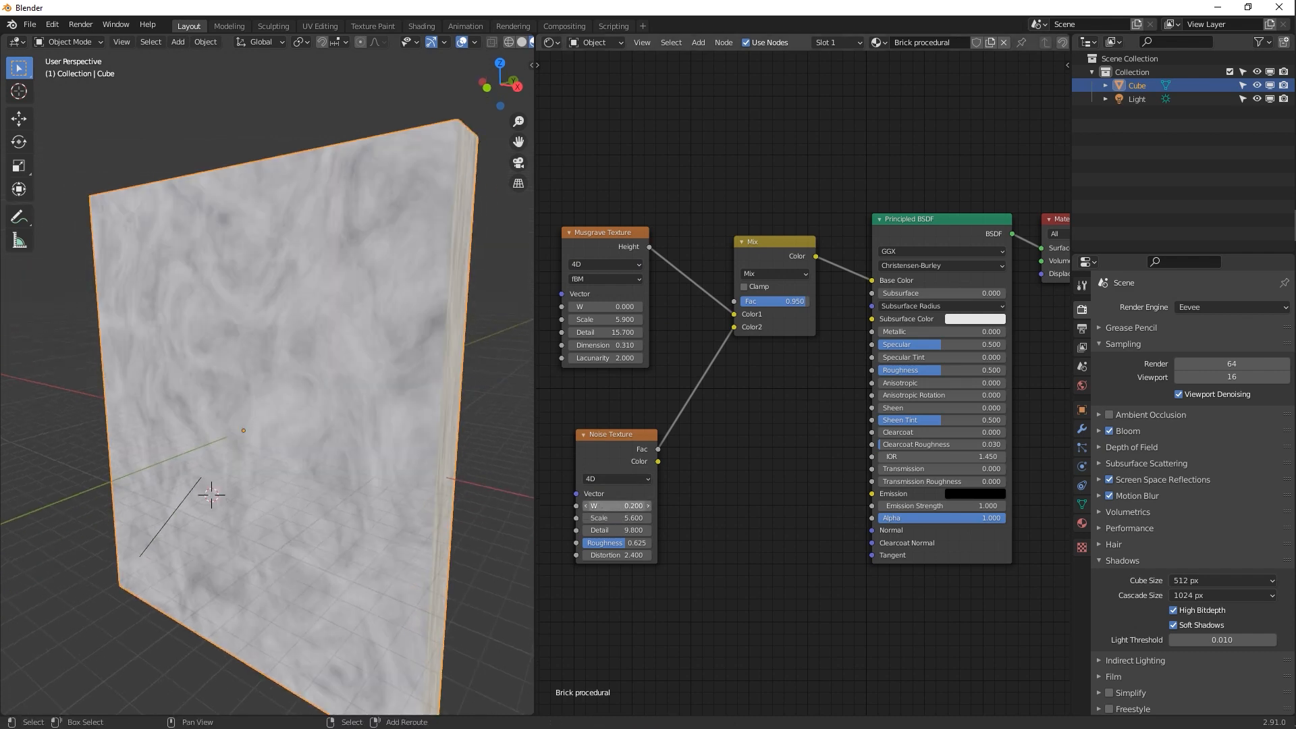
{"action": "left_click_drag", "start_coordinate": [606, 505], "coordinate": [734, 506]}
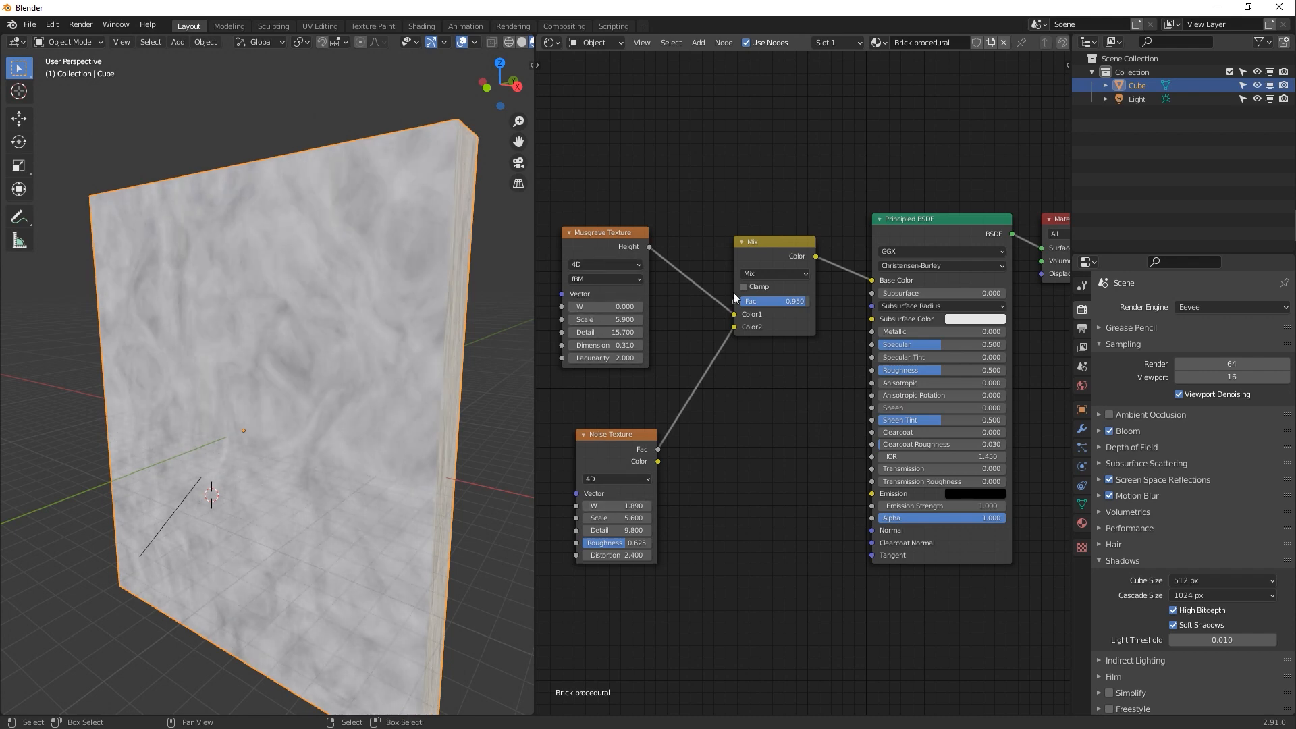
{"action": "left_click_drag", "start_coordinate": [798, 301], "coordinate": [742, 301]}
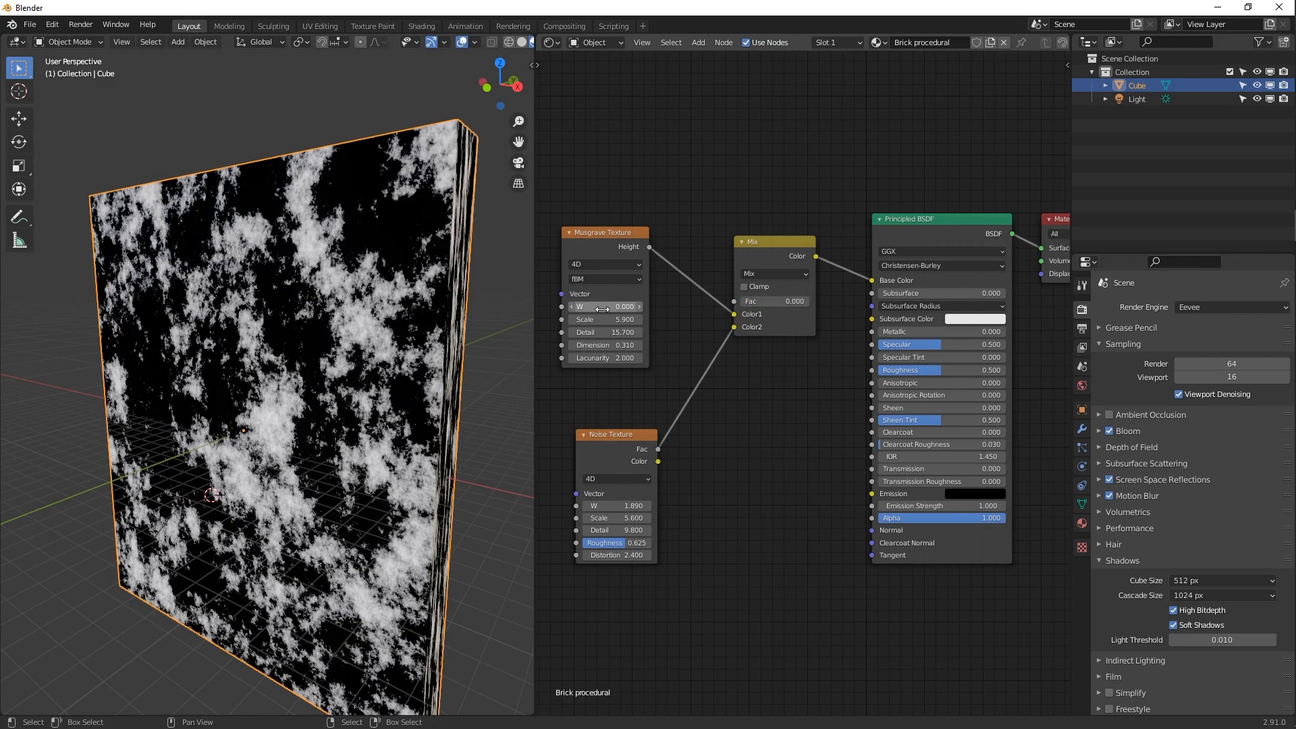
{"action": "left_click_drag", "start_coordinate": [604, 306], "coordinate": [649, 307]}
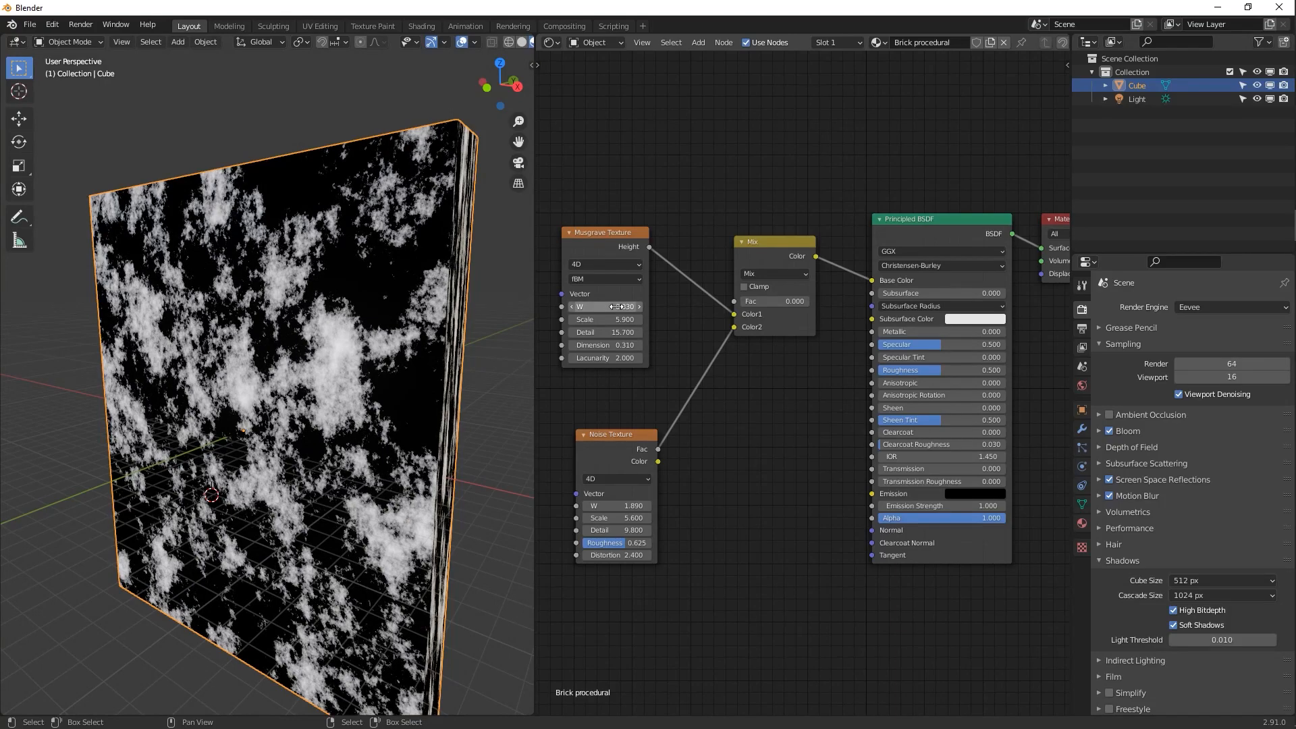
Set the Mix node's factor to 1.000 and its blending mode to Multiply, and shift the Musgrave Texture node slightly
{"action": "left_click_drag", "start_coordinate": [749, 301], "coordinate": [779, 301]}
{"action": "left_click", "coordinate": [767, 276]}
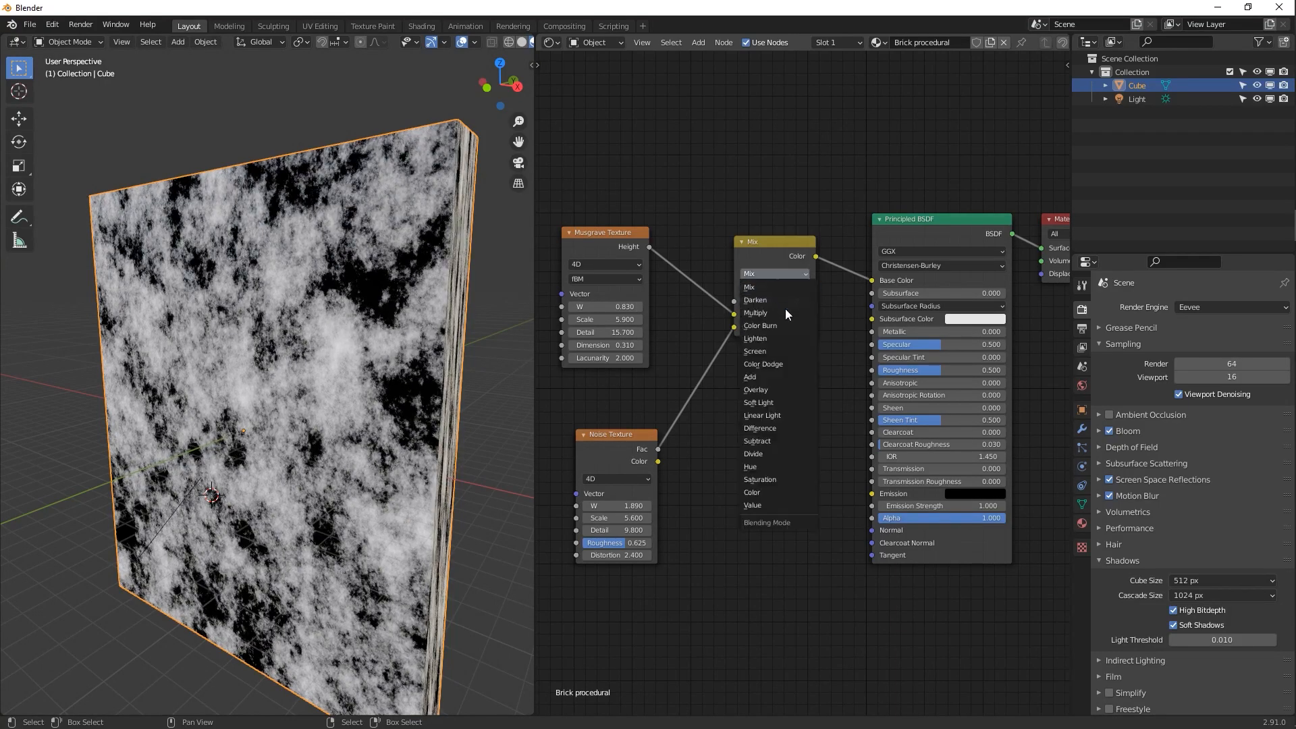
{"action": "left_click", "coordinate": [773, 351]}
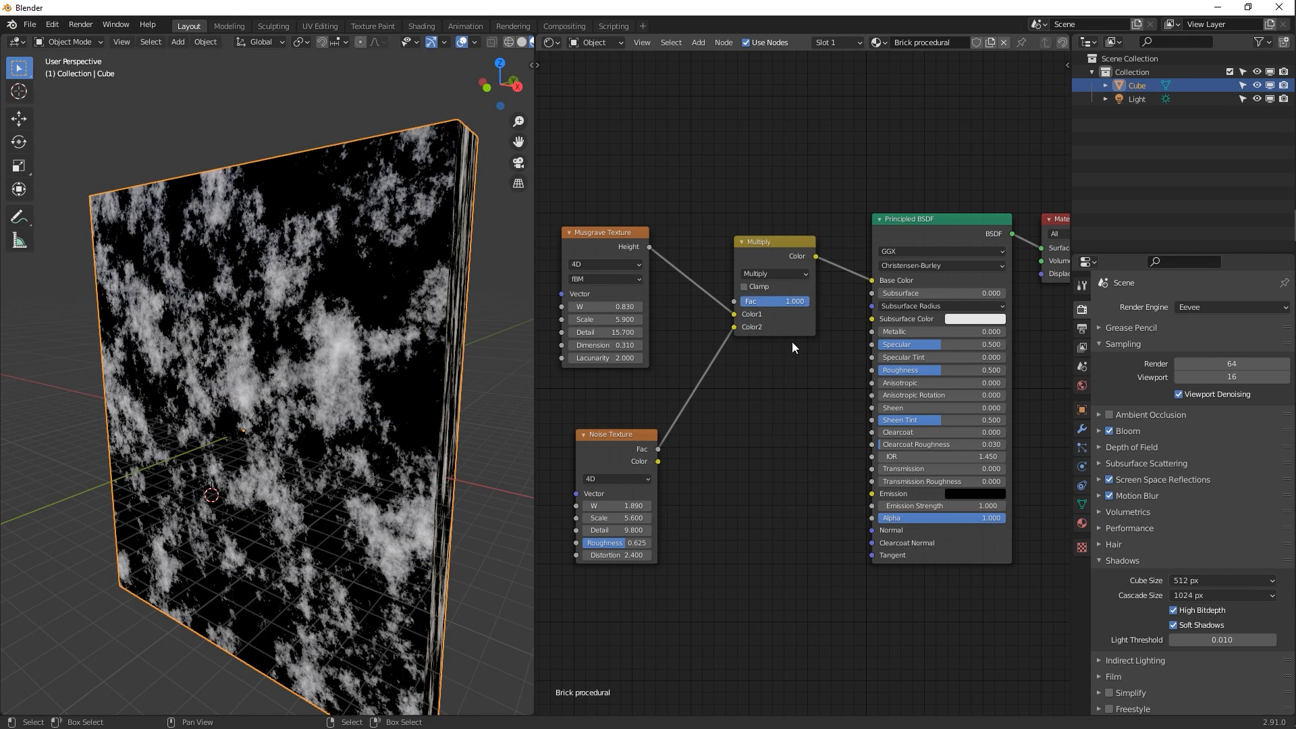
{"action": "middle_click_drag", "start_coordinate": [812, 387], "coordinate": [809, 398]}
{"action": "middle_click_drag", "start_coordinate": [358, 299], "coordinate": [346, 346]}
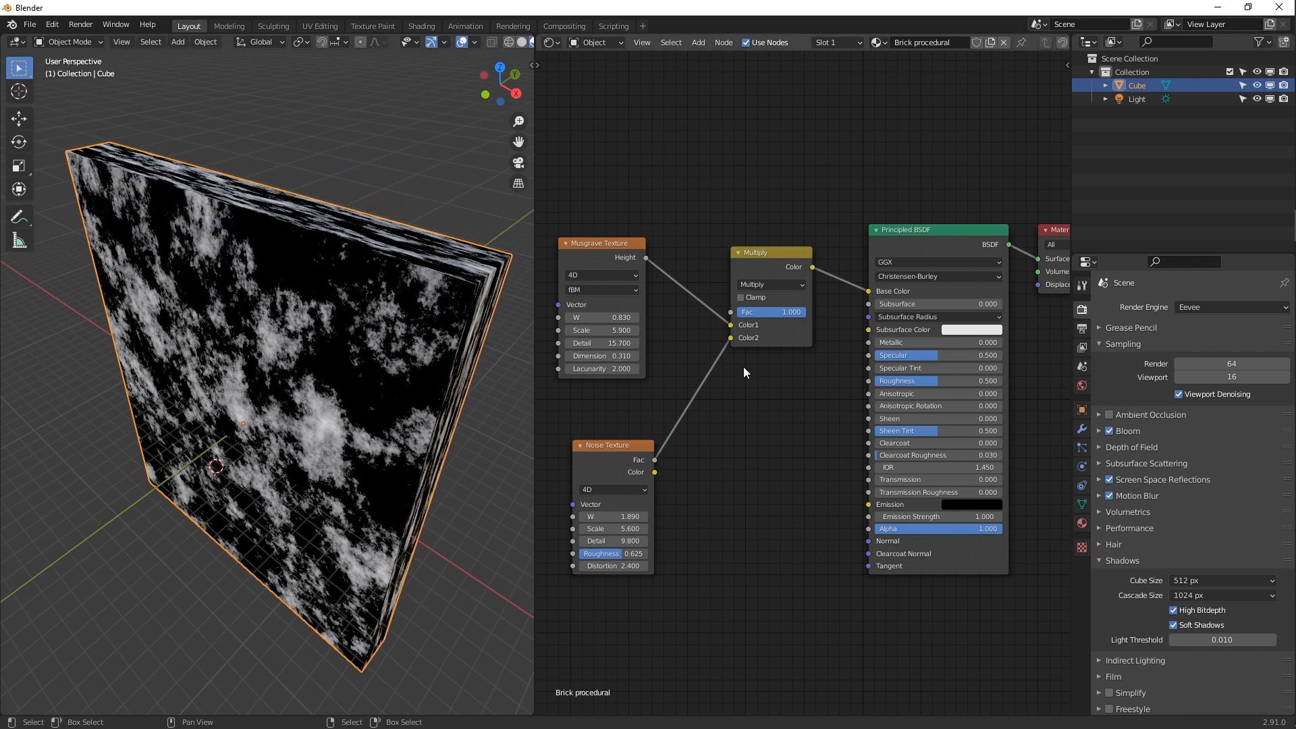
{"action": "left_click_drag", "start_coordinate": [595, 243], "coordinate": [612, 230]}
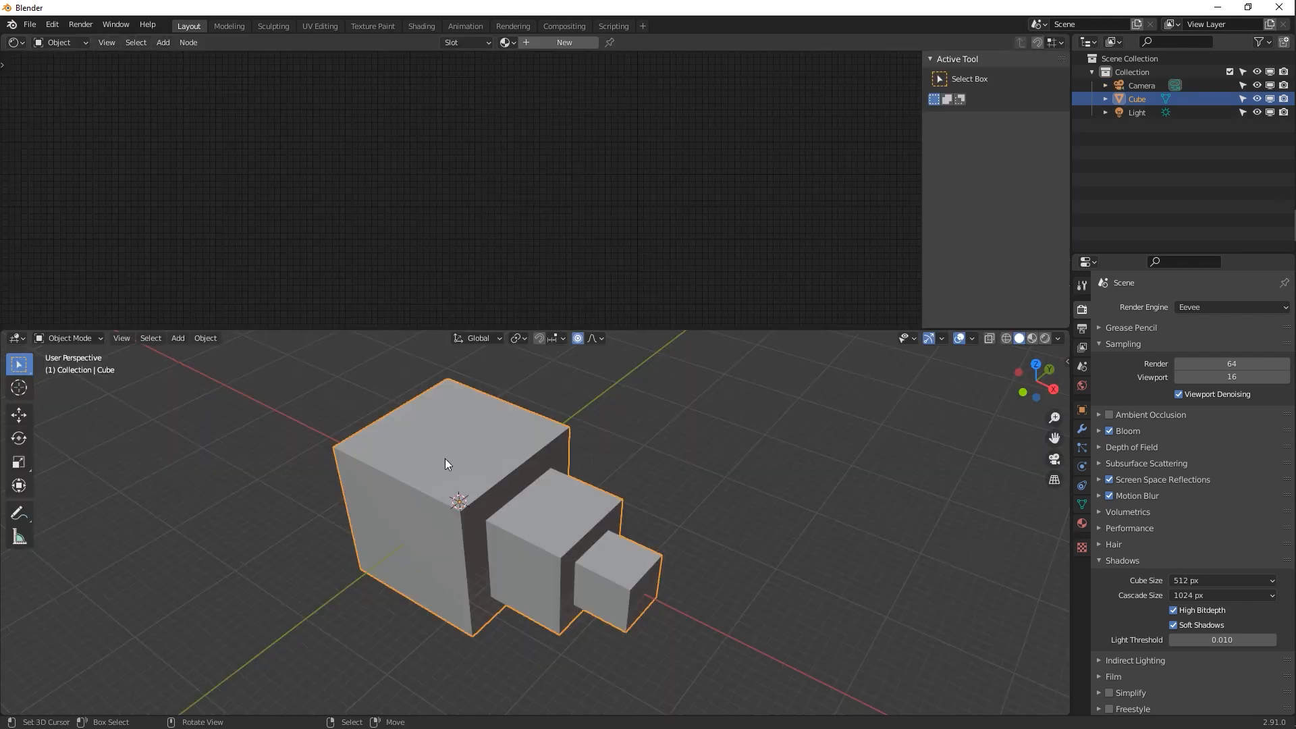
Turn off proportional editing and enlarge the shader editor area in height above the 3D viewport
{"action": "mouse_move", "coordinate": [444, 459]}
{"action": "middle_mouse_down"}
{"action": "mouse_move", "coordinate": [490, 446]}
{"action": "mouse_move", "coordinate": [513, 416]}
{"action": "mouse_move", "coordinate": [491, 412]}
{"action": "mouse_move", "coordinate": [456, 443]}
{"action": "middle_mouse_up"}
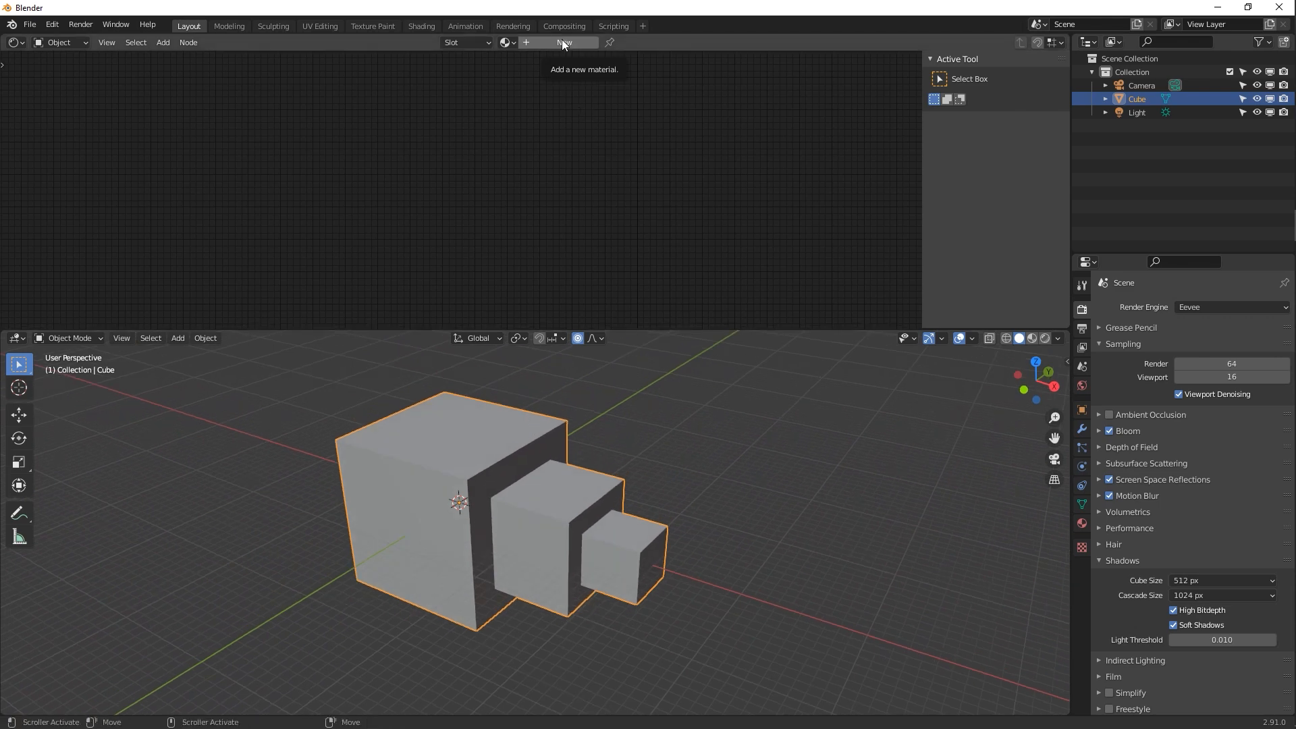
{"action": "left_click", "coordinate": [579, 338]}
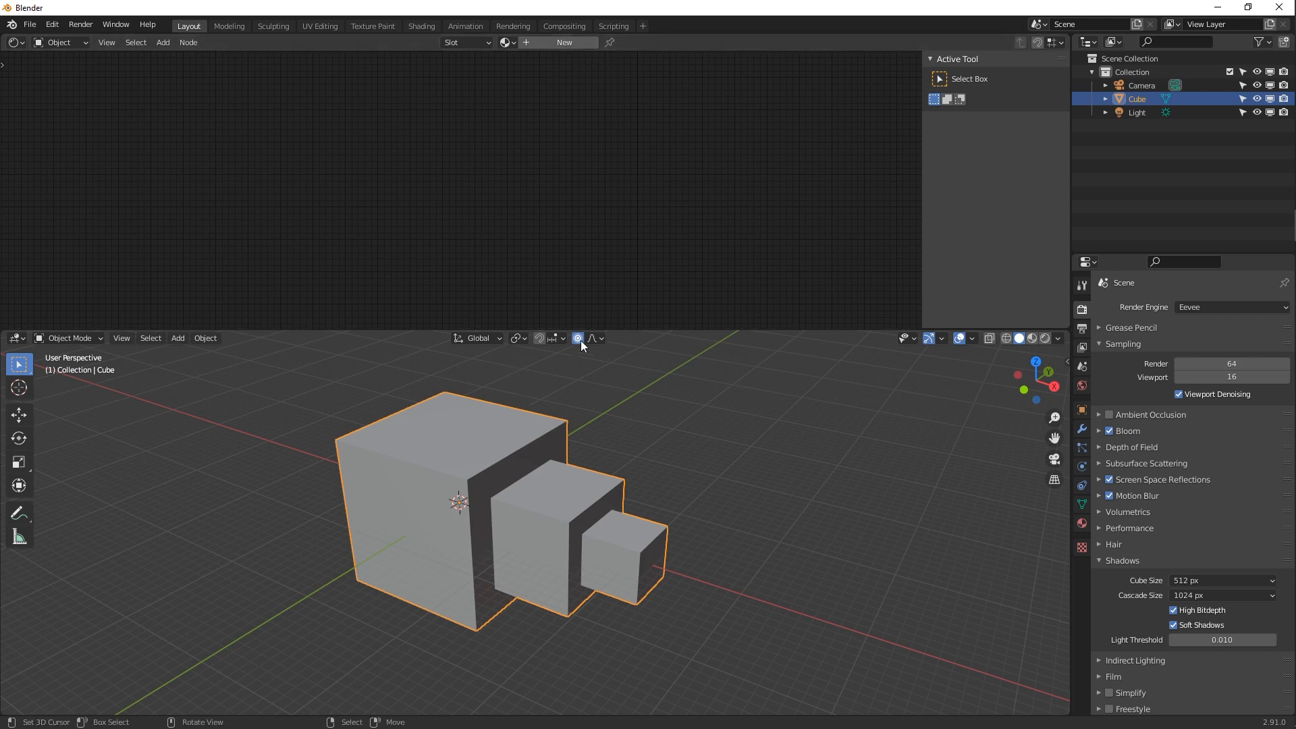
{"action": "left_click_drag", "start_coordinate": [584, 330], "coordinate": [588, 400]}
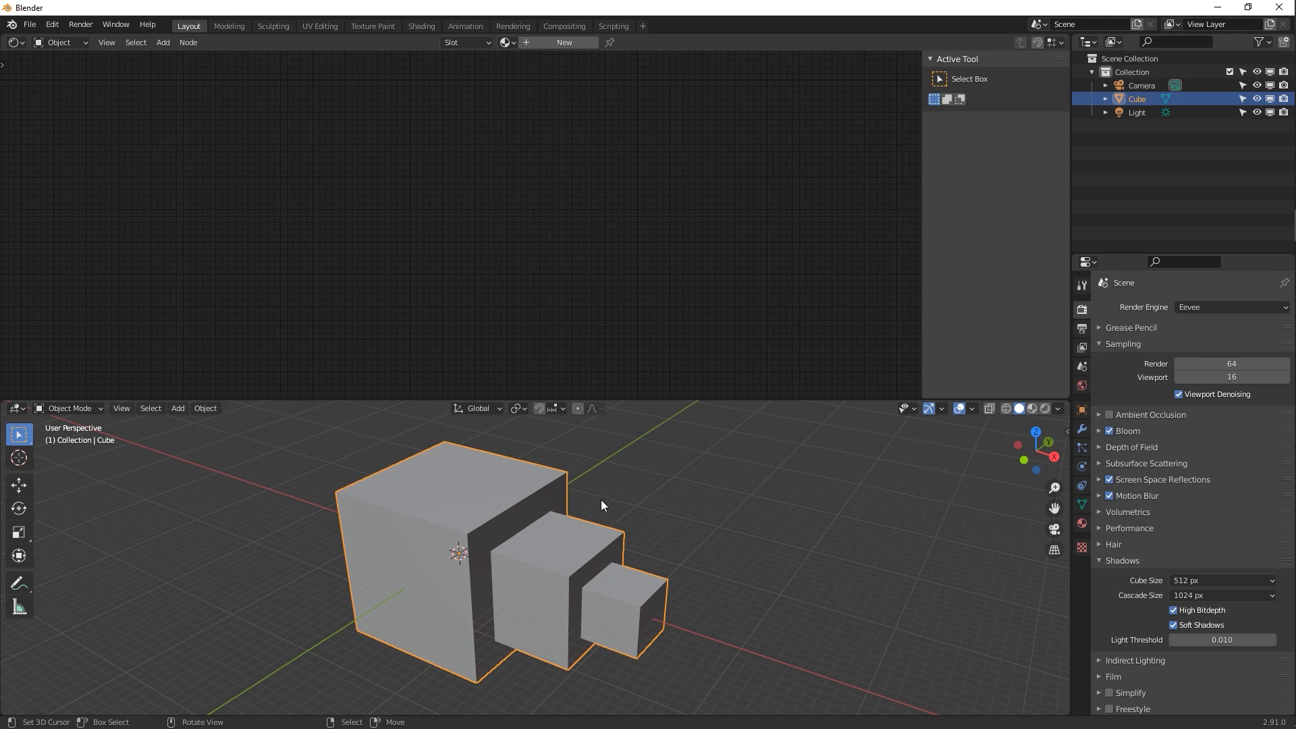
{"action": "middle_click_drag", "start_coordinate": [602, 499], "coordinate": [602, 504]}
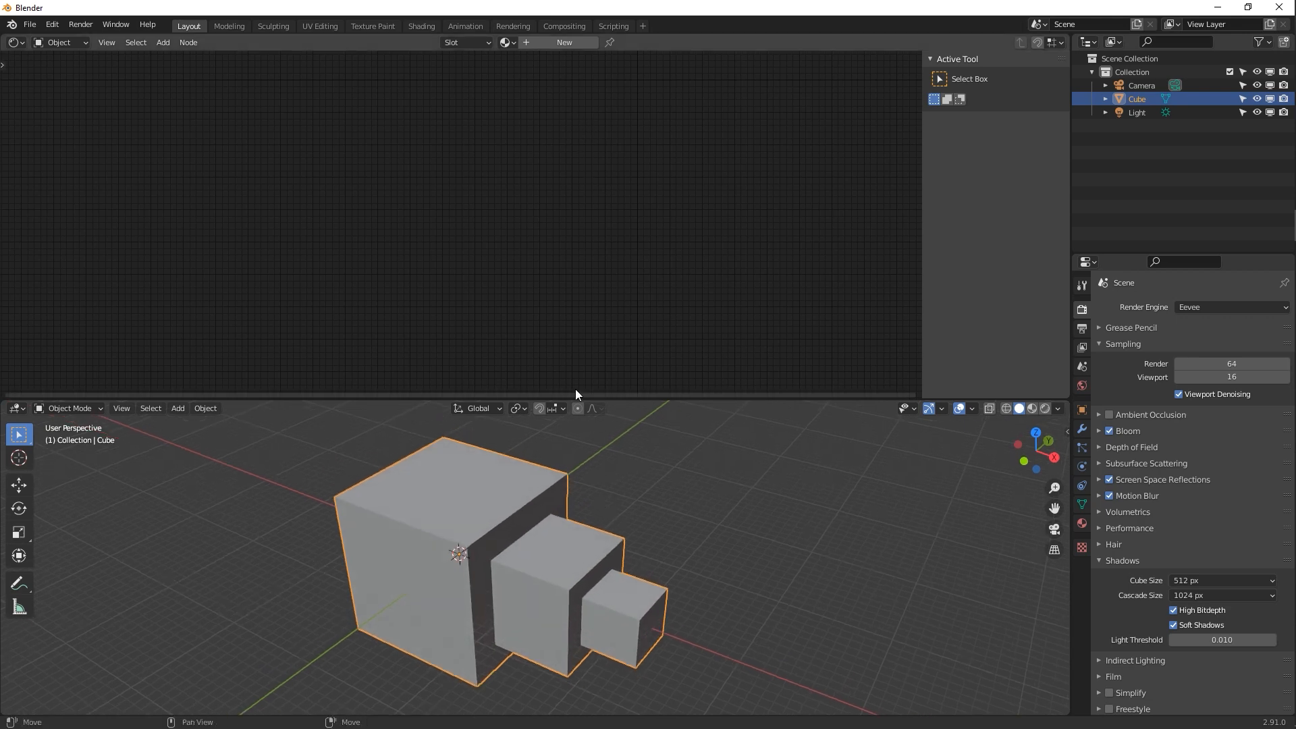
Create a new material for the stepped cube and select its Principled BSDF node
{"action": "left_click", "coordinate": [566, 42]}
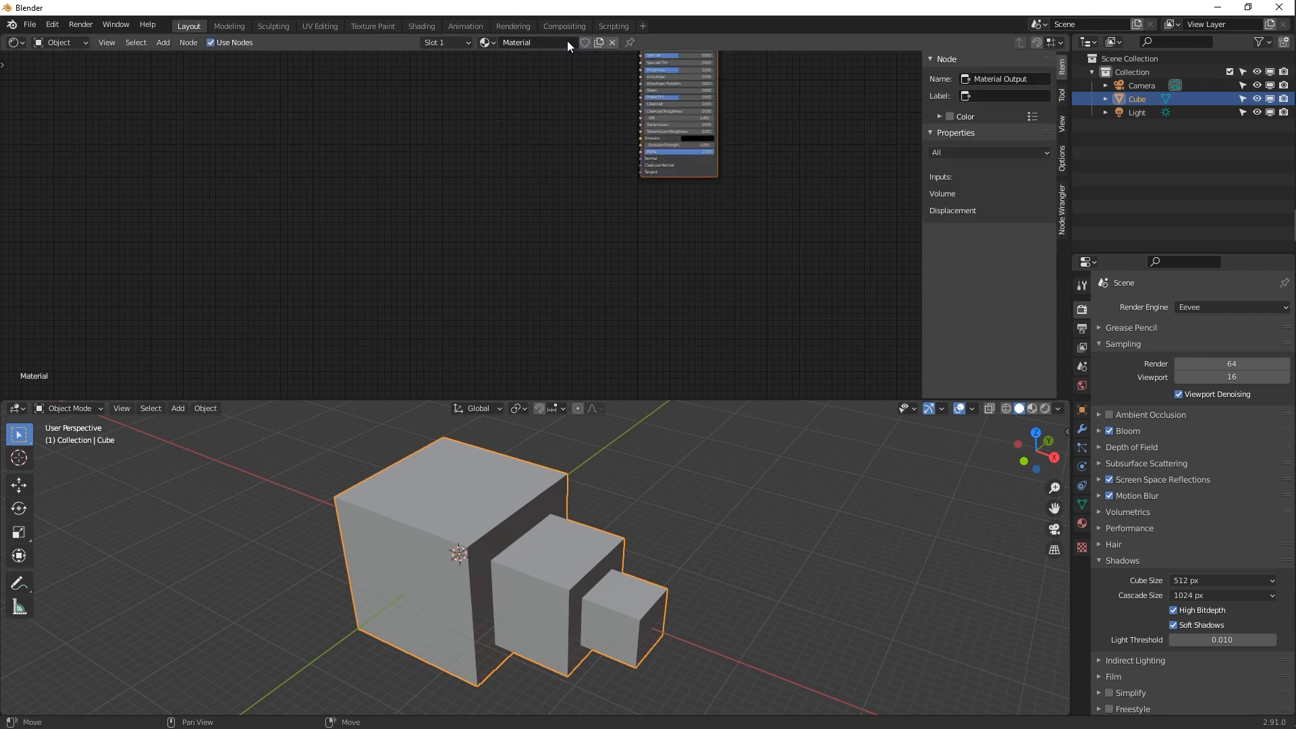
{"action": "middle_click_drag", "start_coordinate": [620, 120], "coordinate": [565, 318]}
{"action": "left_click", "coordinate": [621, 184]}
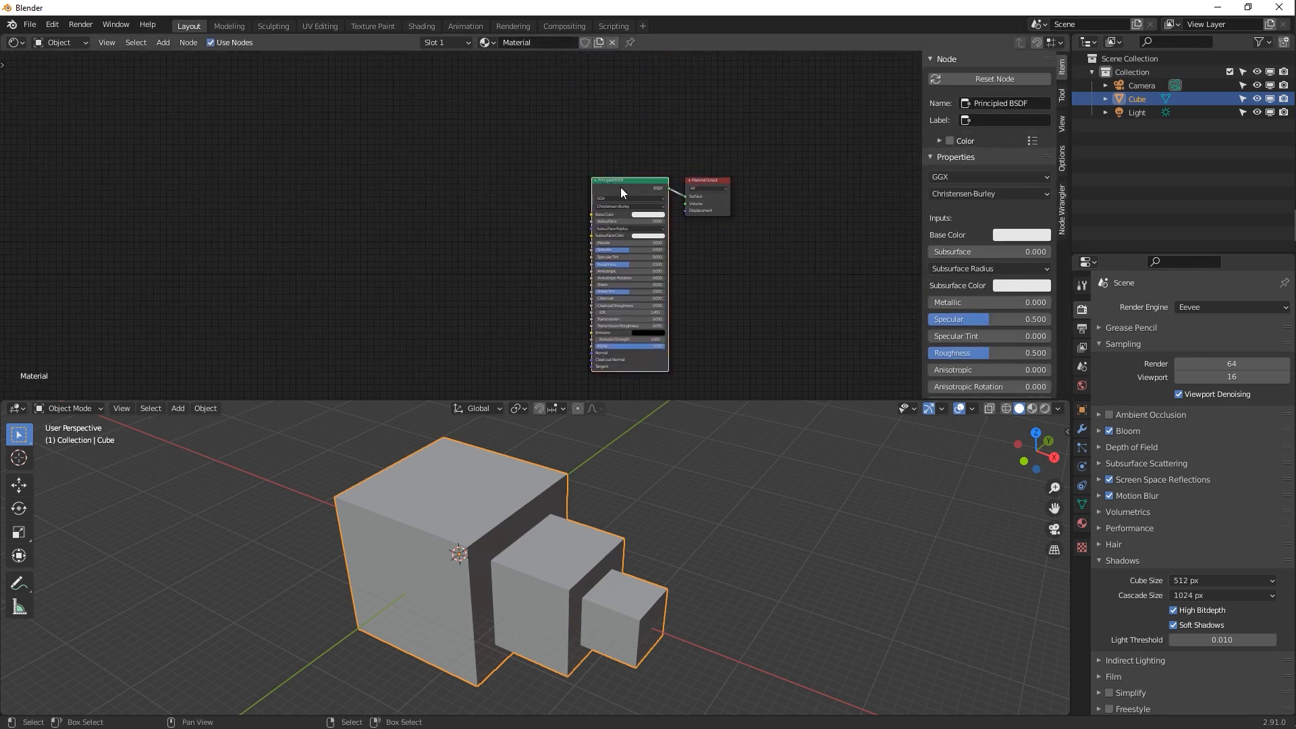
Run Principled Texture Setup with all five 4K-metal_plate images from the Shaders\PBR\Metal\4K-metal_plate squares folder
{"action": "key", "text": "ctrl+shift+t"}
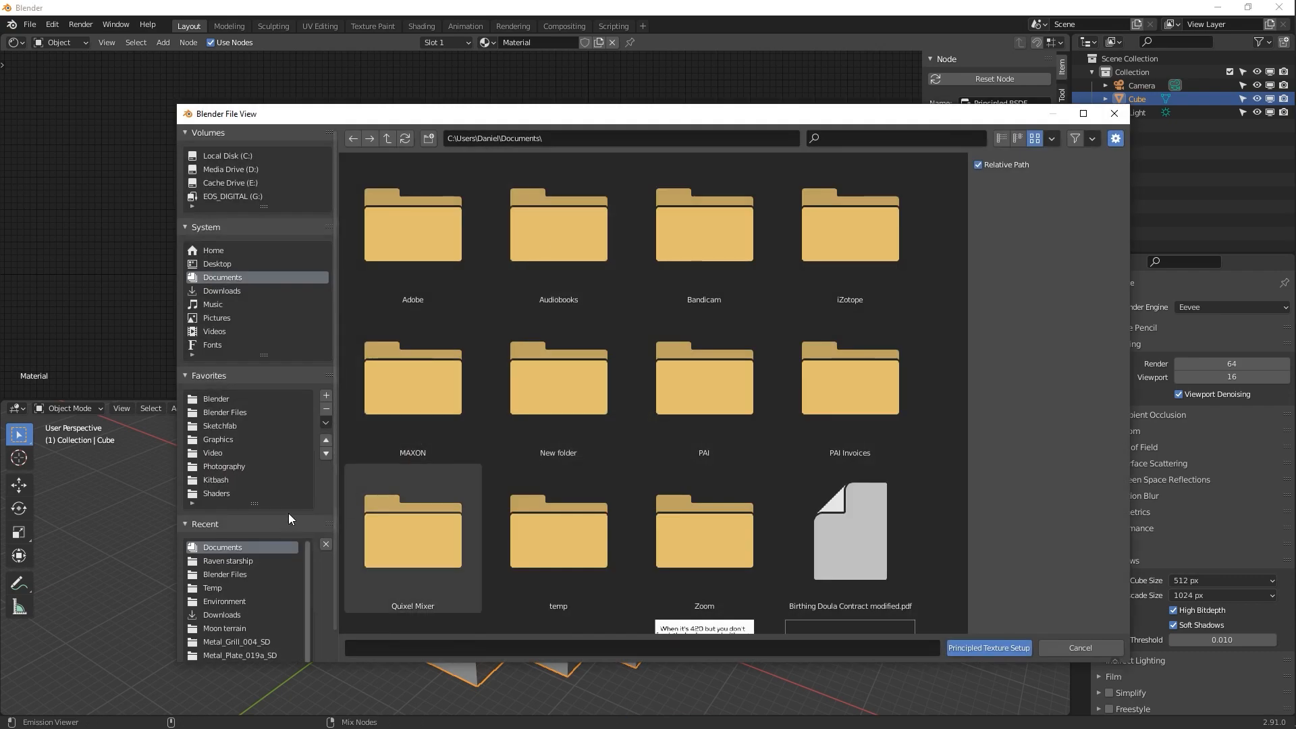
{"action": "left_click", "coordinate": [227, 492]}
{"action": "double_click", "coordinate": [421, 252]}
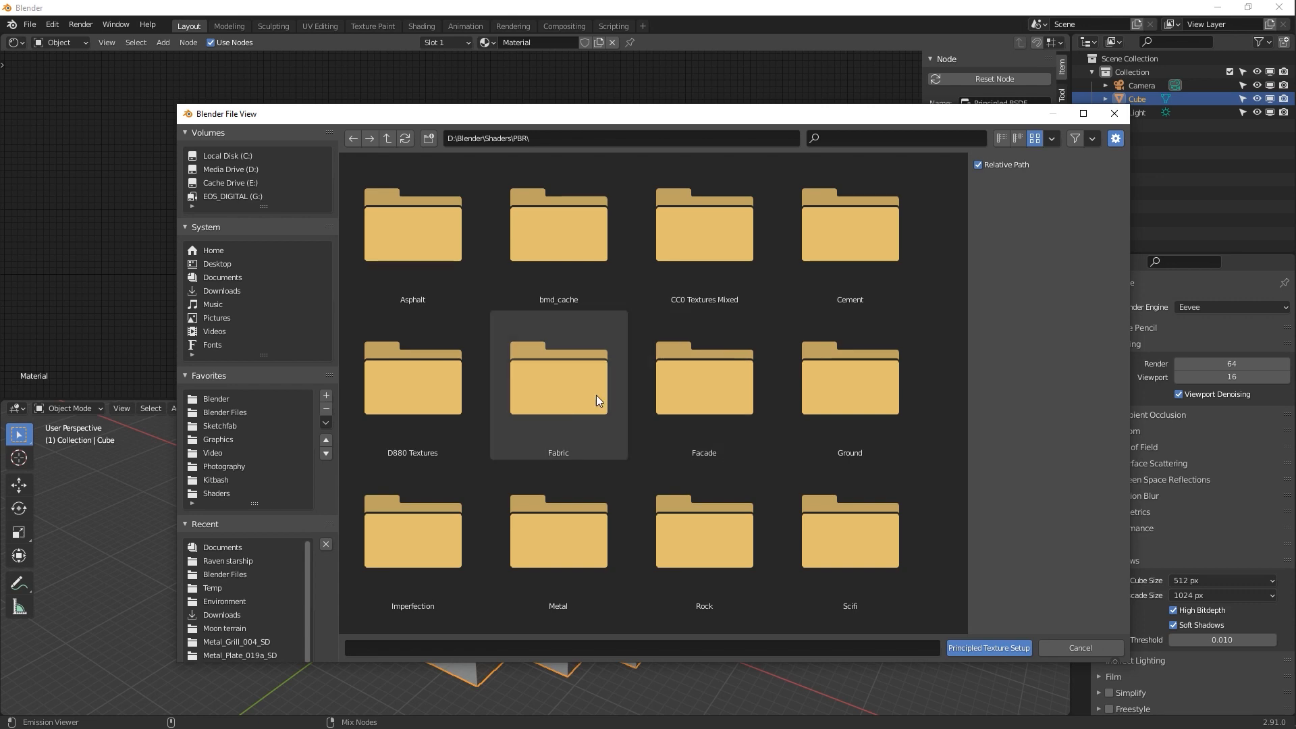
{"action": "double_click", "coordinate": [577, 564]}
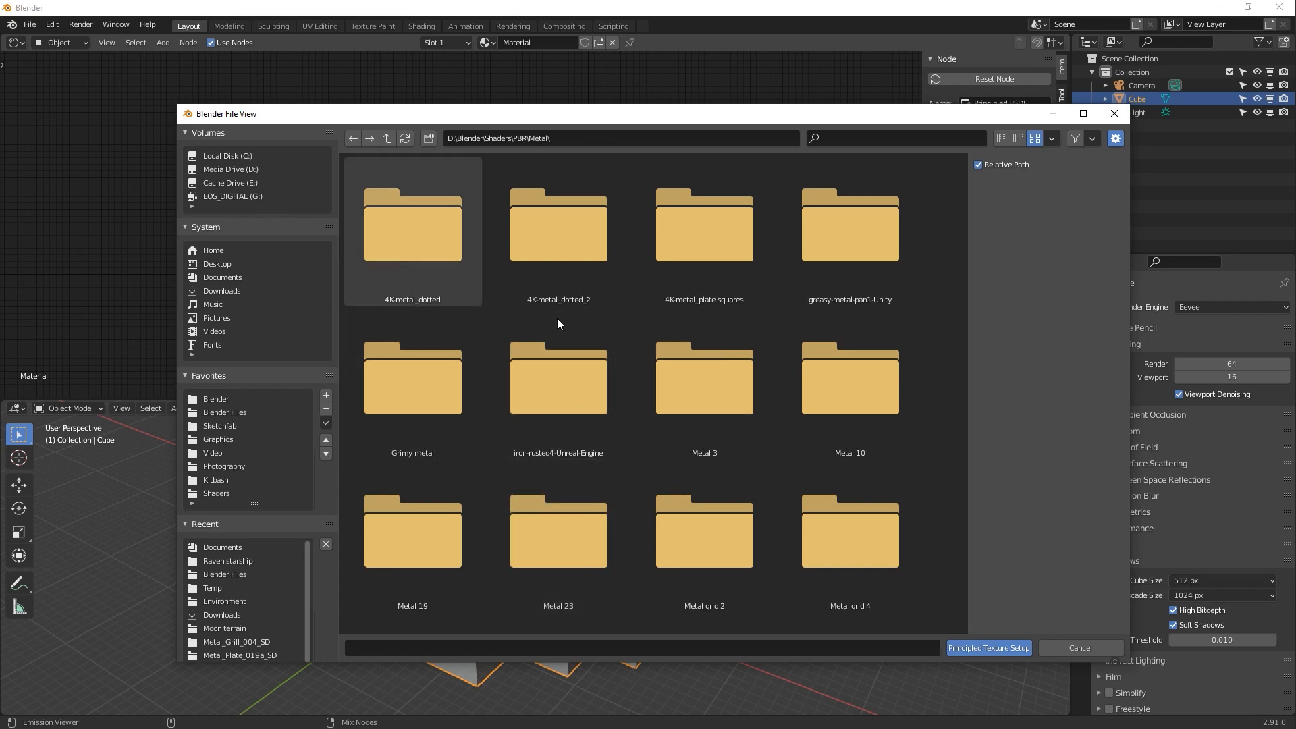
{"action": "double_click", "coordinate": [706, 371]}
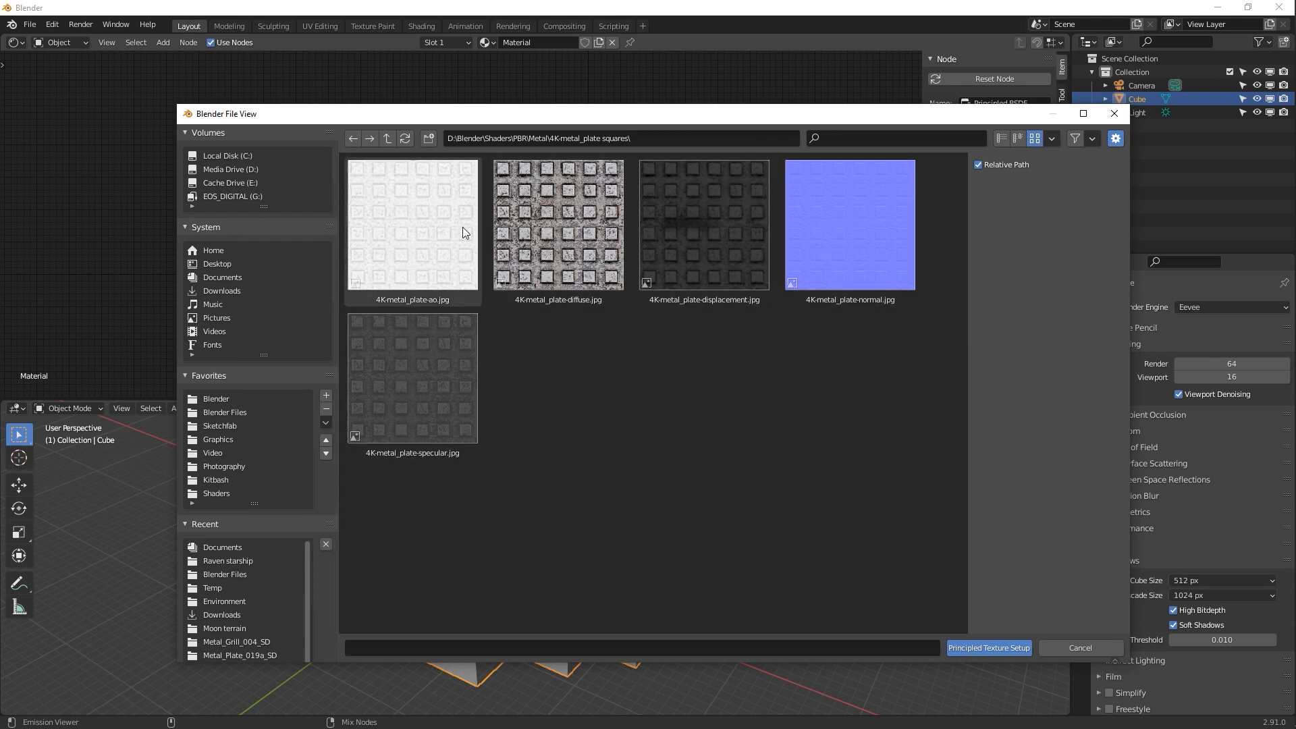
{"action": "left_click", "coordinate": [395, 236]}
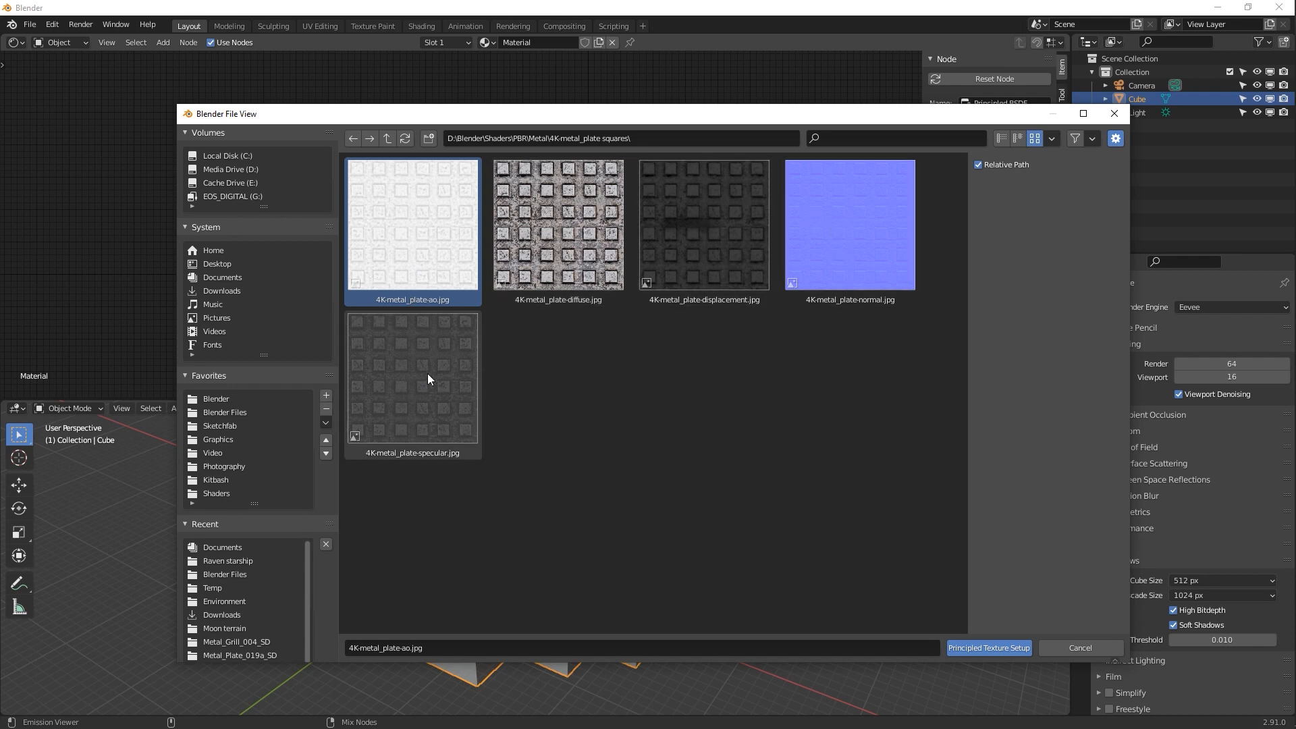
{"action": "left_click", "coordinate": [457, 402], "text": "shift"}
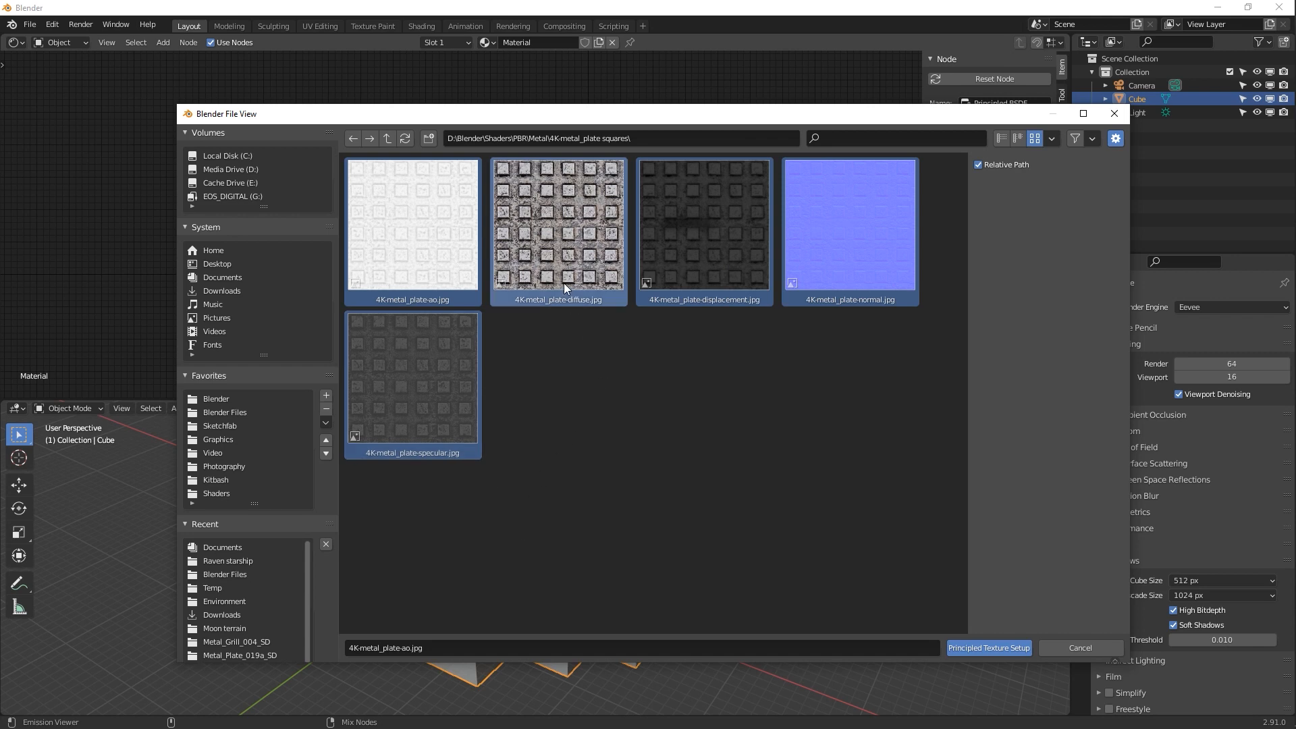
{"action": "left_click", "coordinate": [990, 648]}
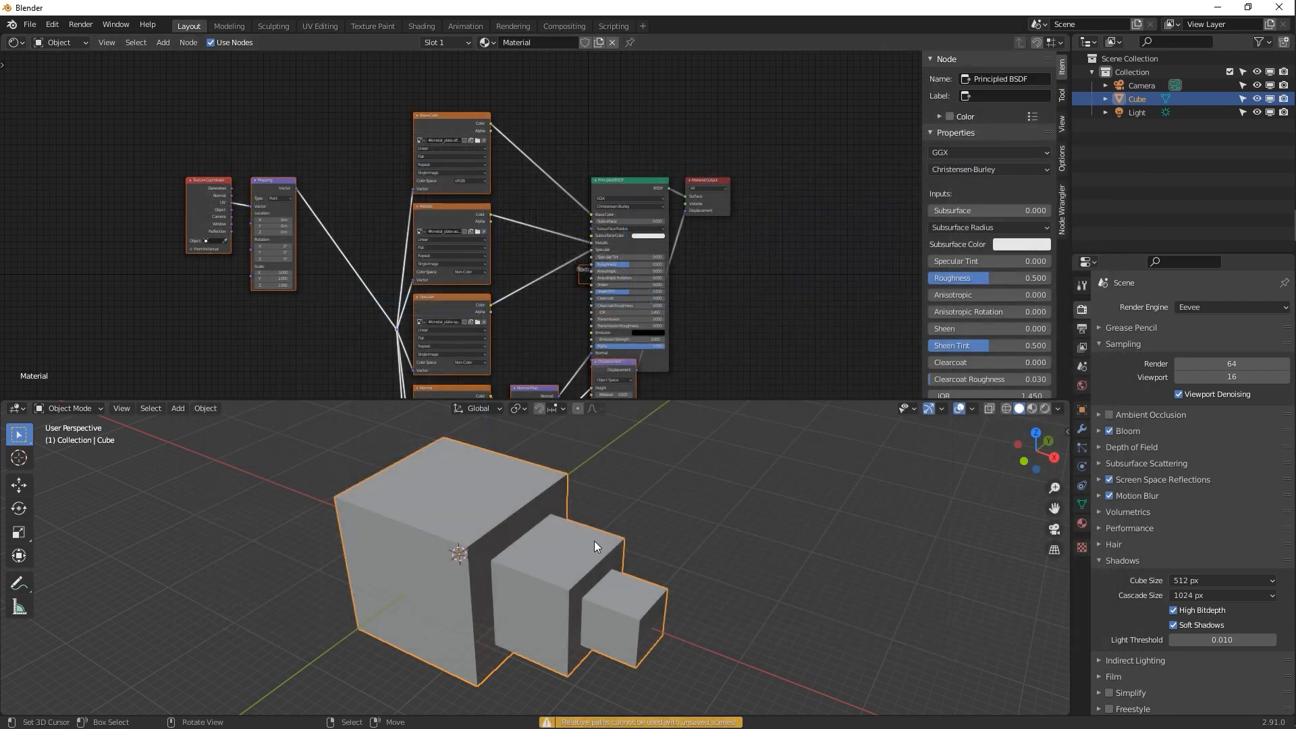
Move the Material Output and Principled BSDF nodes farther away from the image texture nodes
{"action": "middle_click_drag", "start_coordinate": [535, 318], "coordinate": [491, 267]}
{"action": "left_click", "coordinate": [666, 139]}
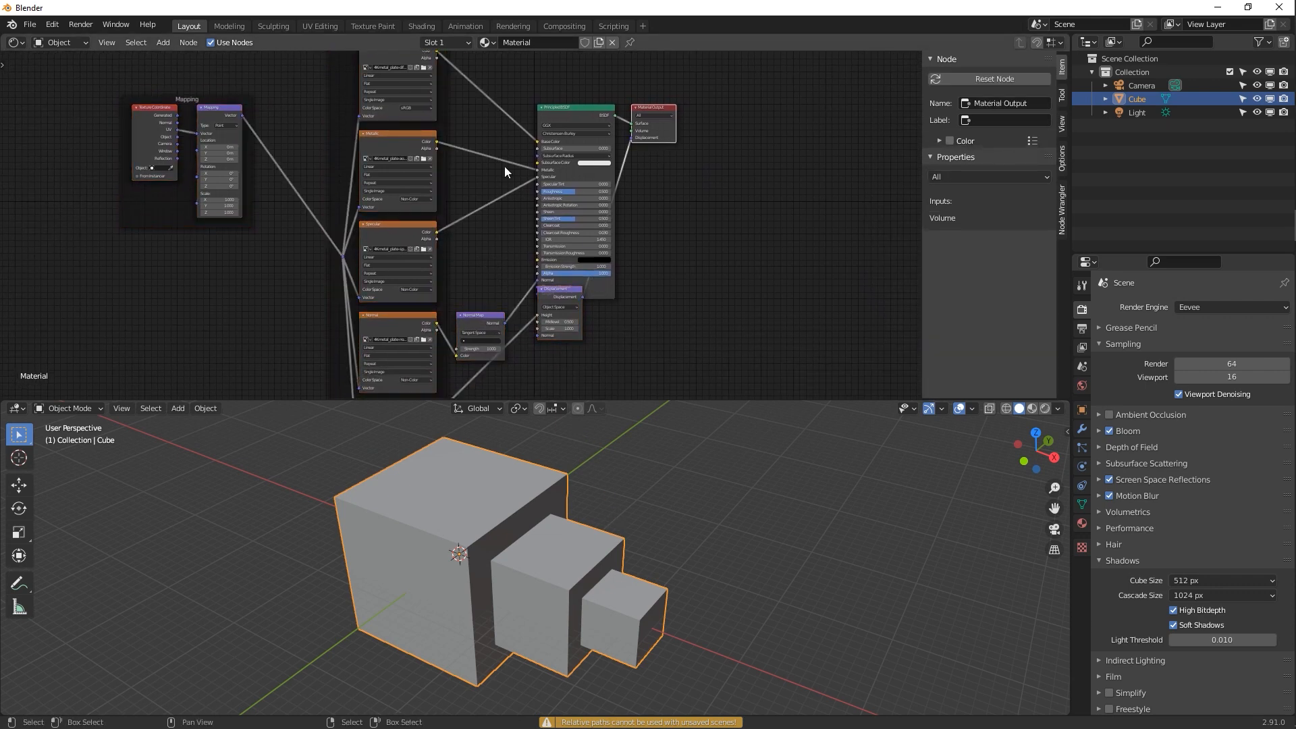
{"action": "key", "text": "g"}
{"action": "left_click", "coordinate": [628, 148]}
{"action": "left_click", "coordinate": [589, 118]}
{"action": "key", "text": "g"}
{"action": "left_click_drag", "start_coordinate": [650, 105], "coordinate": [641, 90]}
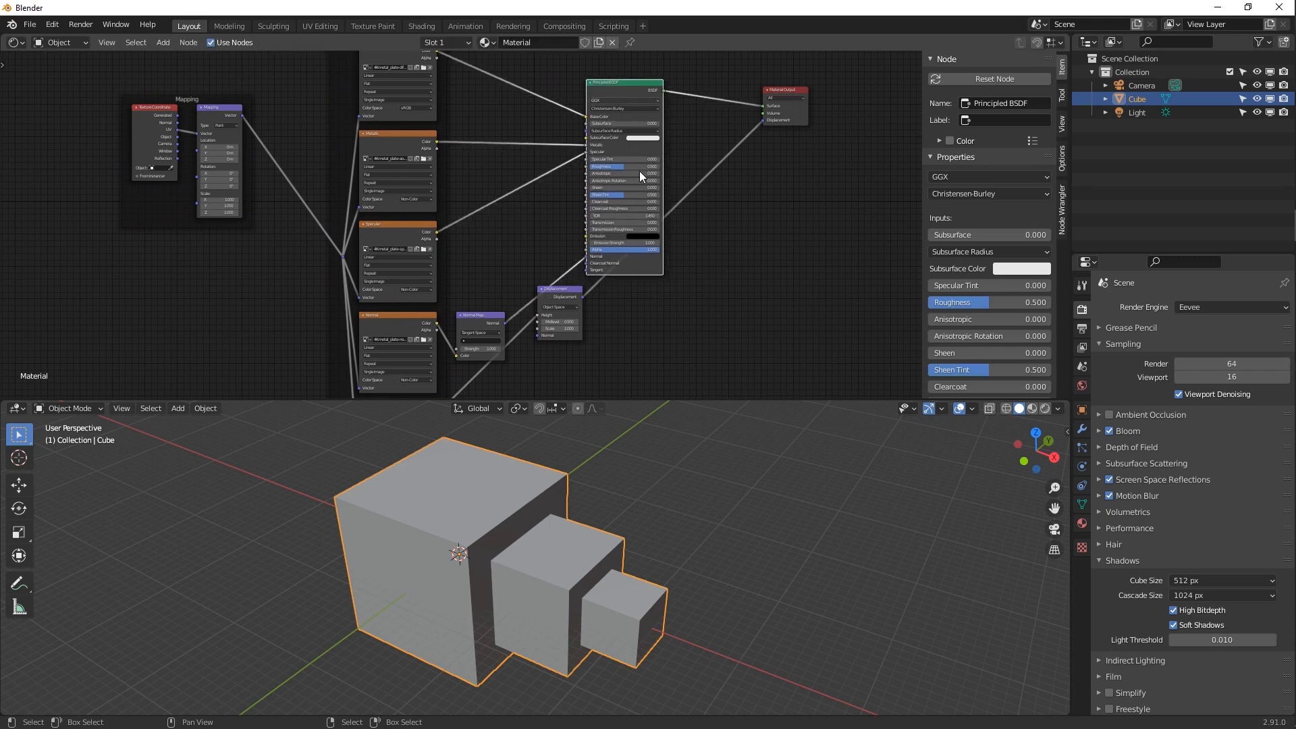
Reposition the Displacement node below the Principled BSDF and the Normal Map node between the textures and the shader
{"action": "left_click_drag", "start_coordinate": [556, 294], "coordinate": [637, 336]}
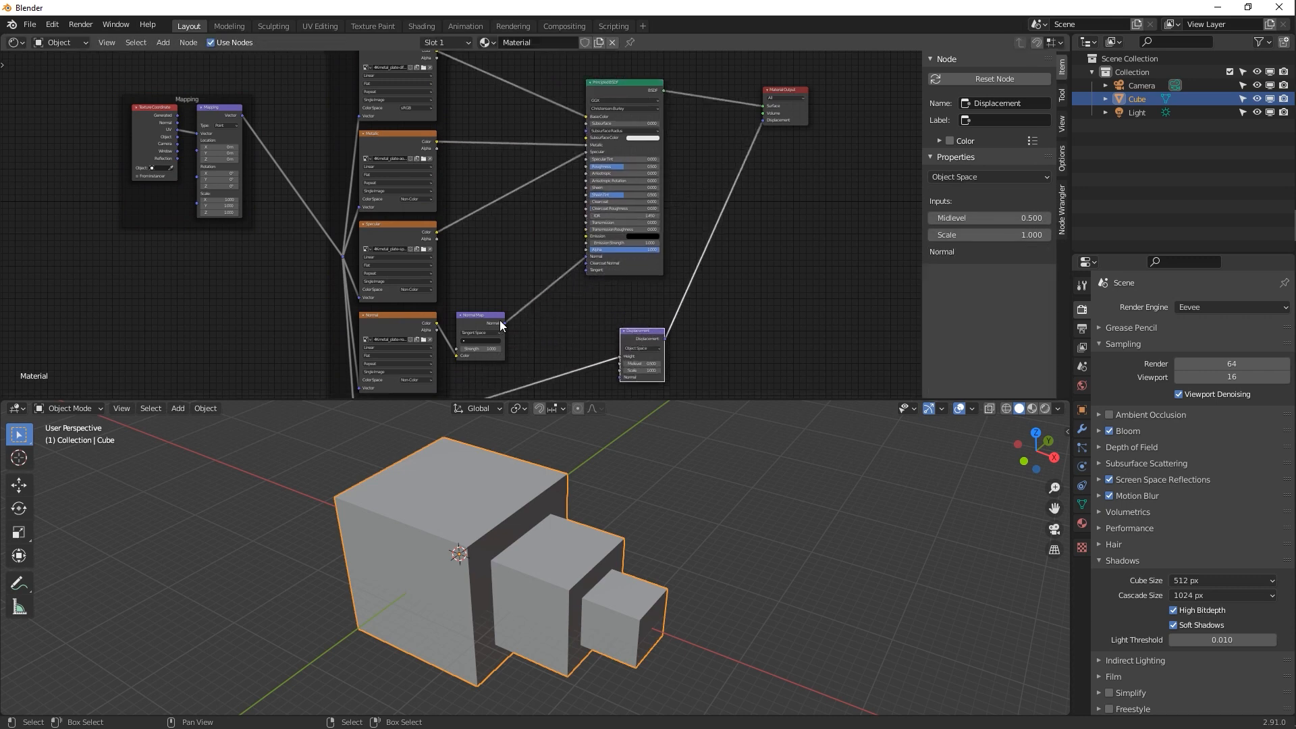
{"action": "left_click_drag", "start_coordinate": [499, 321], "coordinate": [544, 255]}
{"action": "mouse_move", "coordinate": [547, 340]}
{"action": "left_mouse_down", "text": "alt"}
{"action": "mouse_move", "coordinate": [561, 246]}
{"action": "mouse_move", "coordinate": [565, 382]}
{"action": "mouse_move", "coordinate": [555, 191]}
{"action": "mouse_move", "coordinate": [552, 307]}
{"action": "left_mouse_up", "text": "alt"}
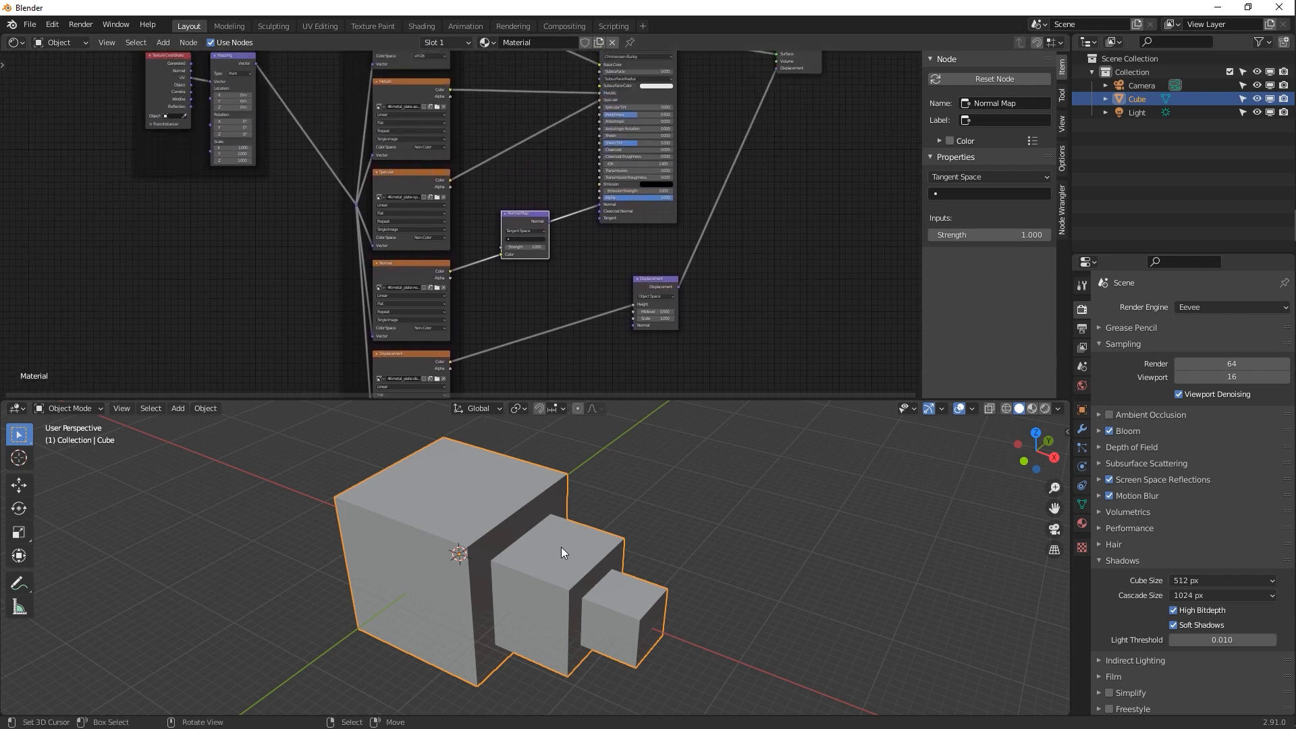
Switch the viewport to Material Preview shading and check how the metal textures map onto the stepped cube's sides
{"action": "left_click", "coordinate": [1032, 409]}
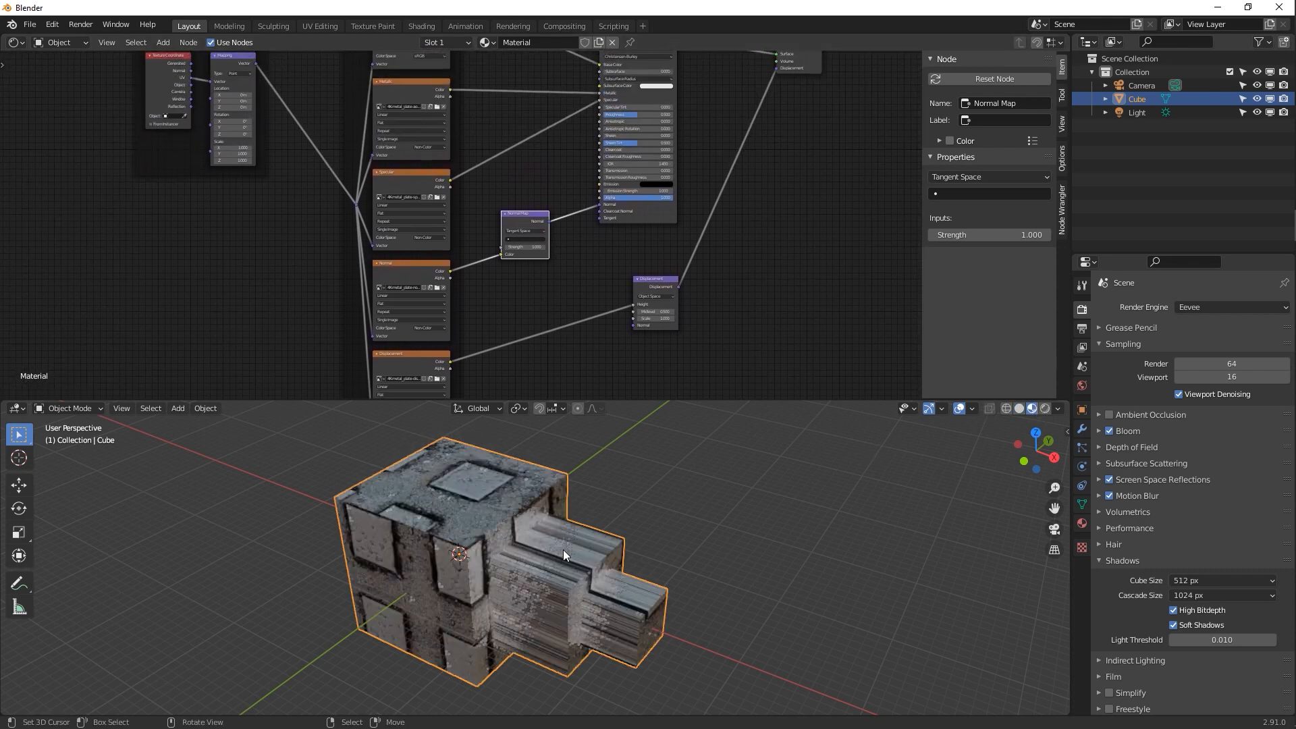
{"action": "middle_click_drag", "start_coordinate": [561, 565], "coordinate": [584, 549]}
{"action": "middle_click_drag", "start_coordinate": [482, 508], "coordinate": [483, 480]}
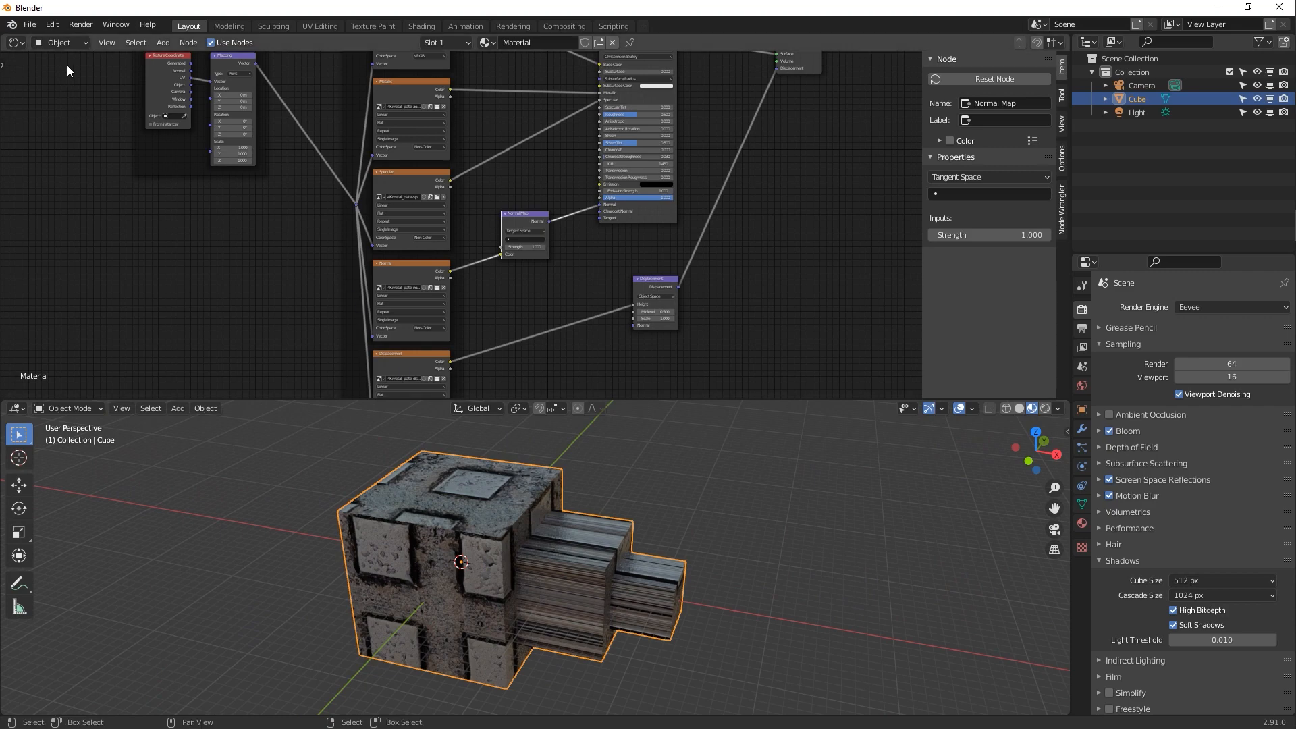
Change the shader editor area to the UV Editor and put the stepped cube into Edit Mode
{"action": "left_click", "coordinate": [14, 42]}
{"action": "left_click", "coordinate": [54, 109]}
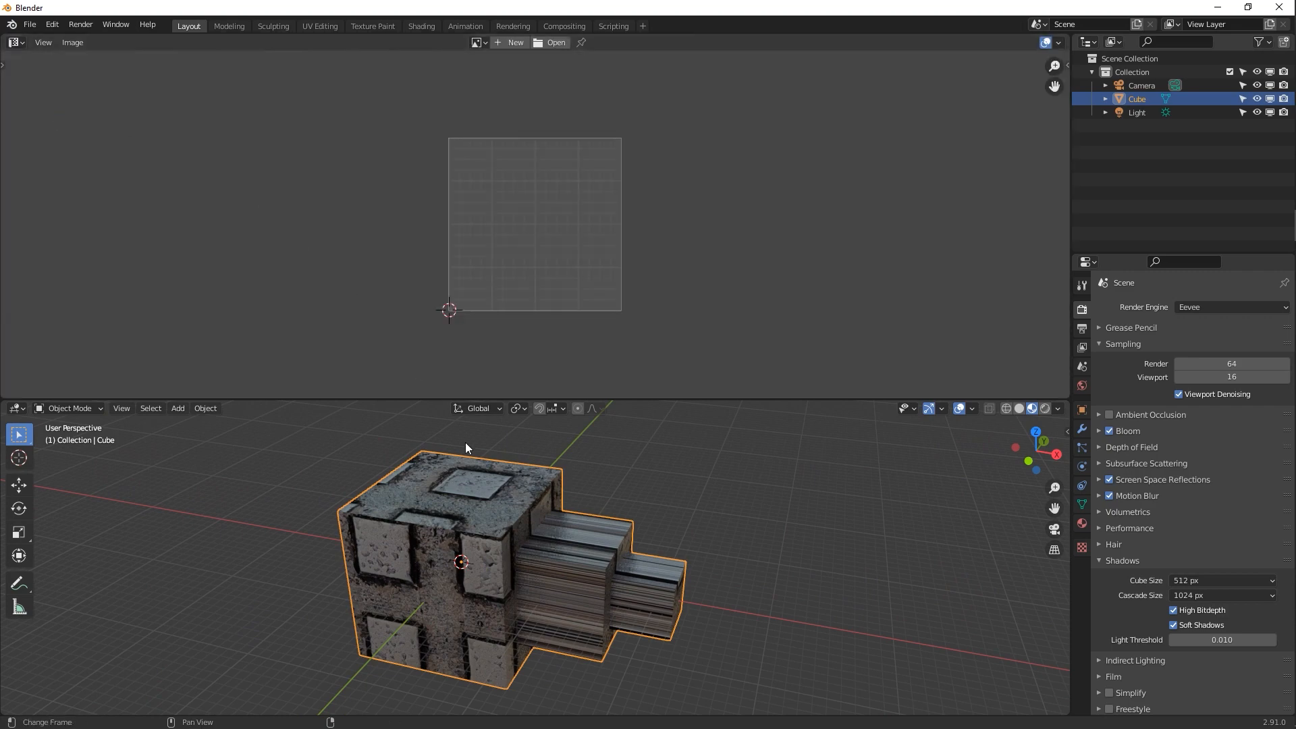
{"action": "key", "text": "Tab"}
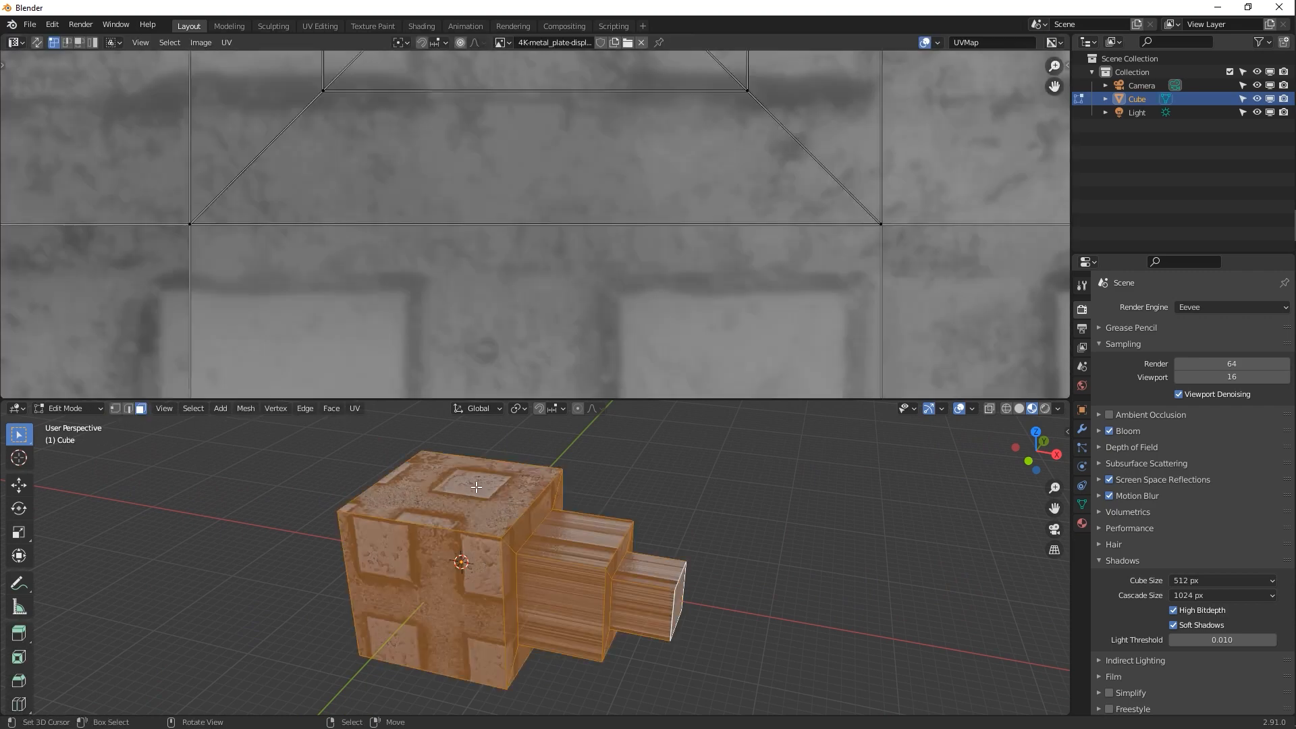
Unwrap the whole mesh with Smart UV Project at a 66° angle limit and 0.000 island margin, and select all UVs
{"action": "key", "text": "u"}
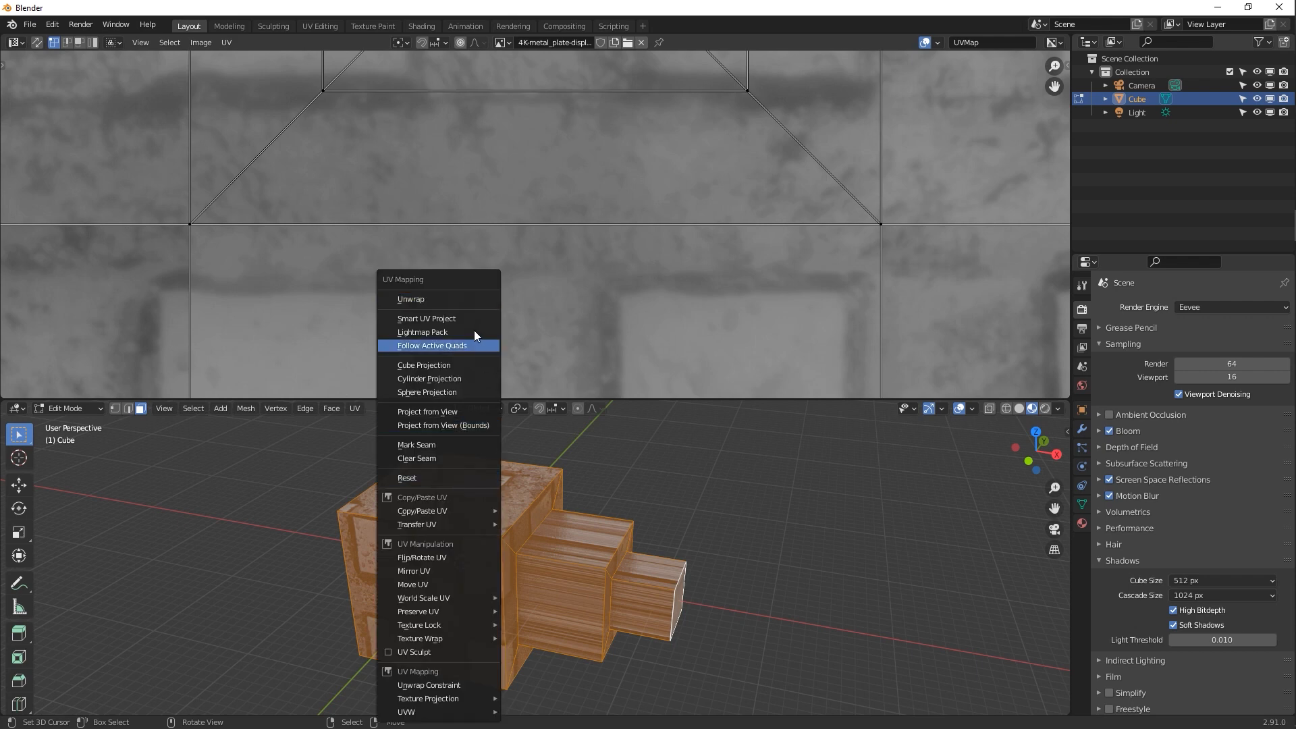
{"action": "left_click", "coordinate": [457, 317]}
{"action": "left_click", "coordinate": [463, 421]}
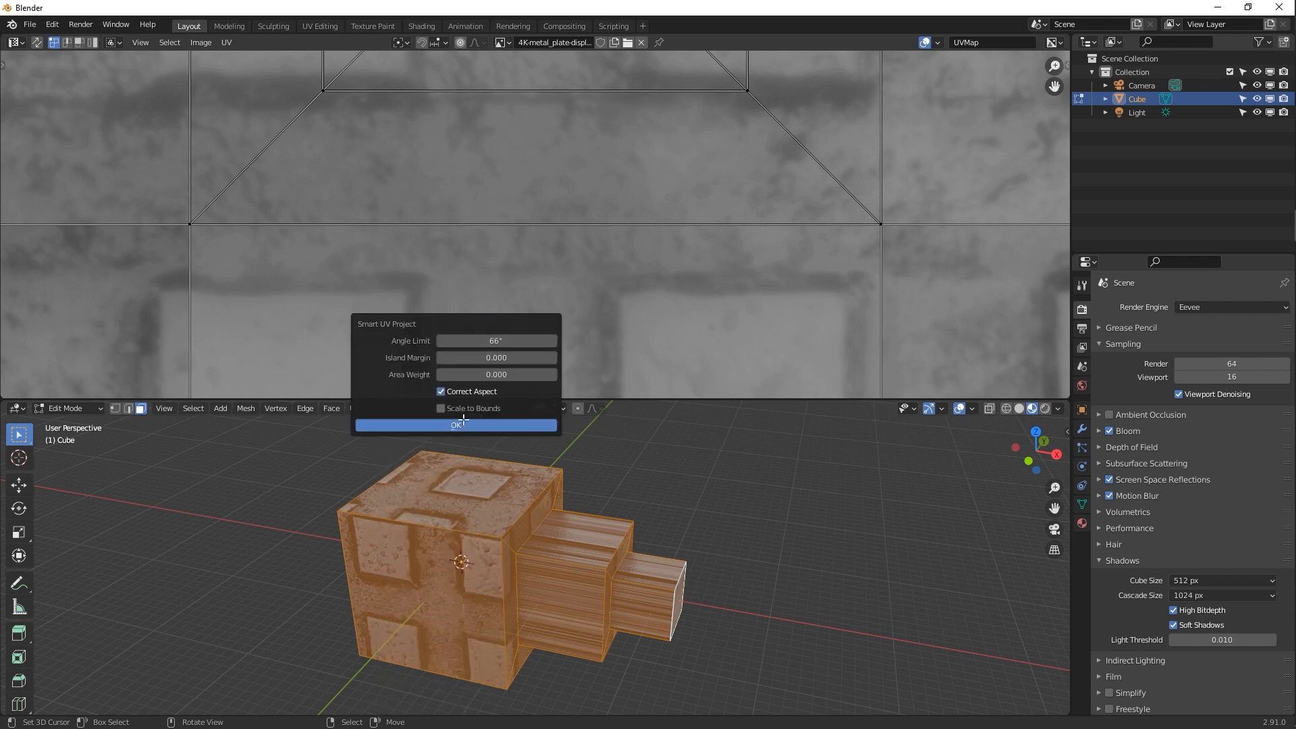
{"action": "scroll", "coordinate": [465, 323], "scroll_direction": "down", "scroll_amount": 10}
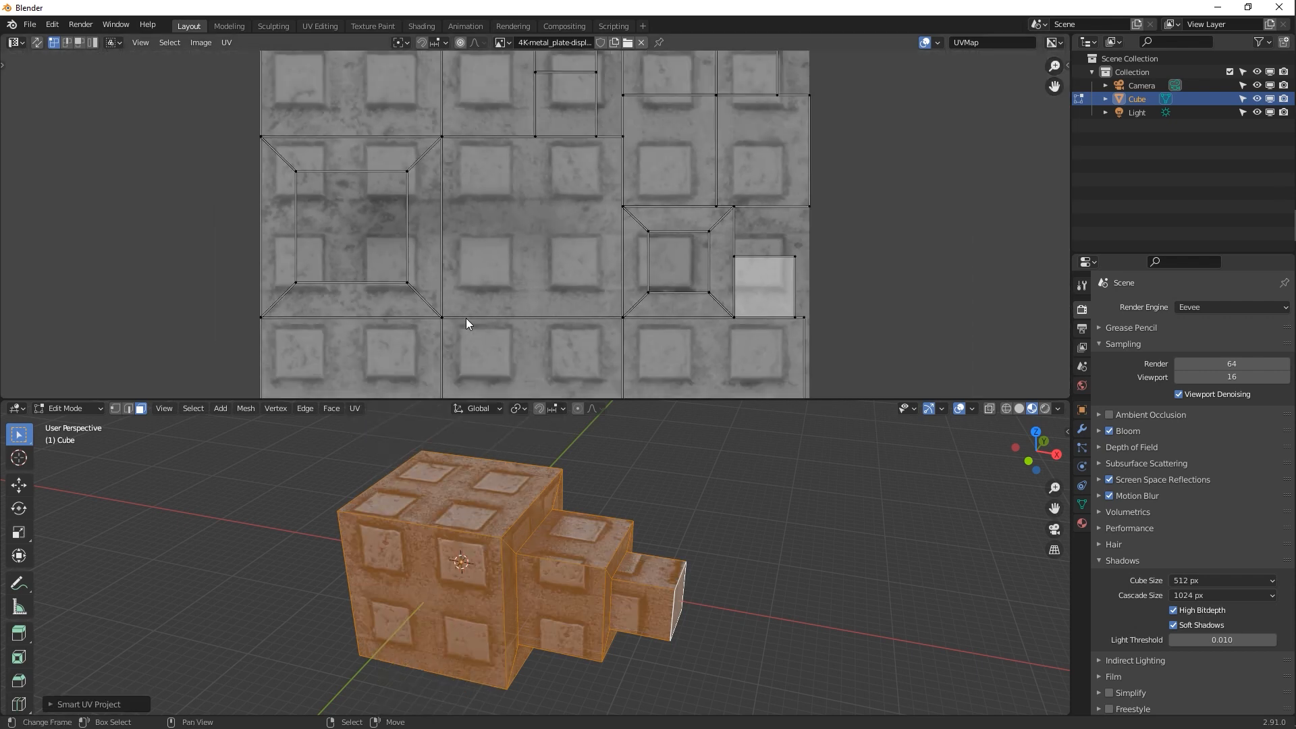
{"action": "scroll", "coordinate": [465, 323], "scroll_direction": "down", "scroll_amount": 1}
{"action": "key", "text": "a"}
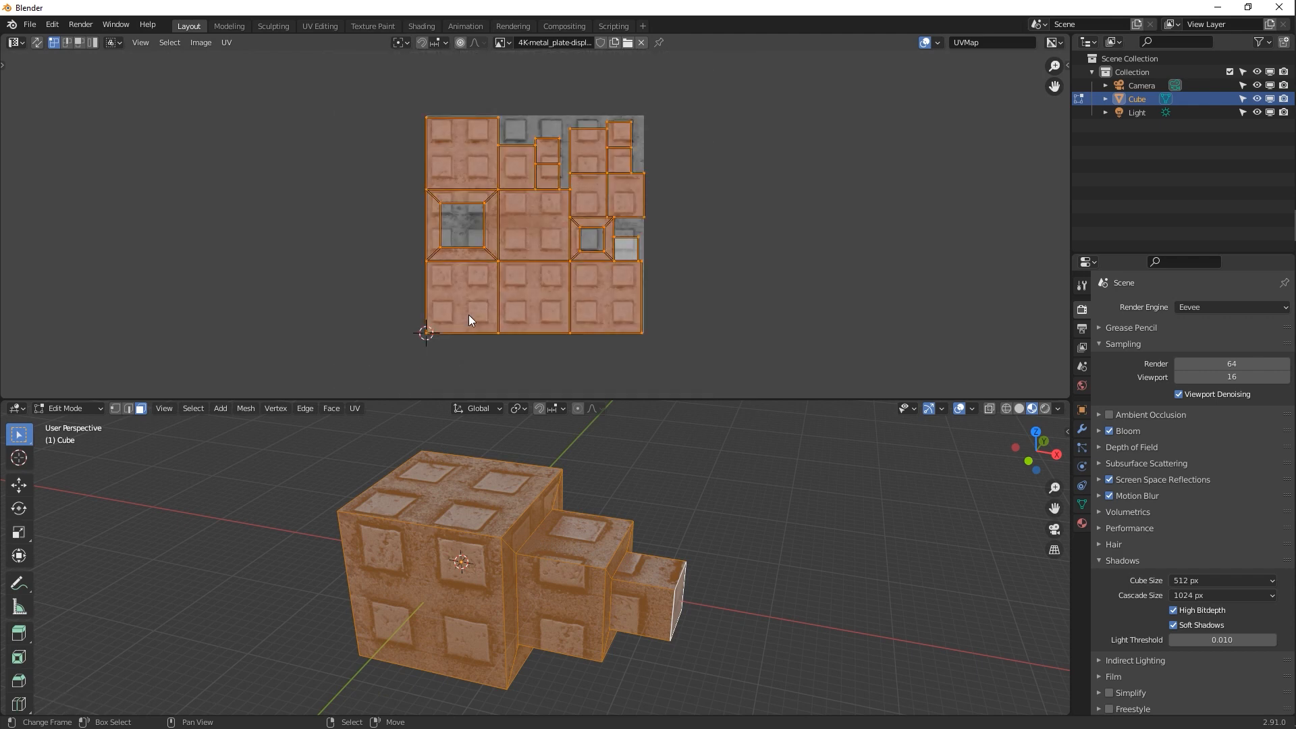
{"action": "mouse_move", "coordinate": [514, 592]}
{"action": "middle_mouse_down"}
{"action": "mouse_move", "coordinate": [440, 589]}
{"action": "mouse_move", "coordinate": [524, 587]}
{"action": "middle_mouse_up"}
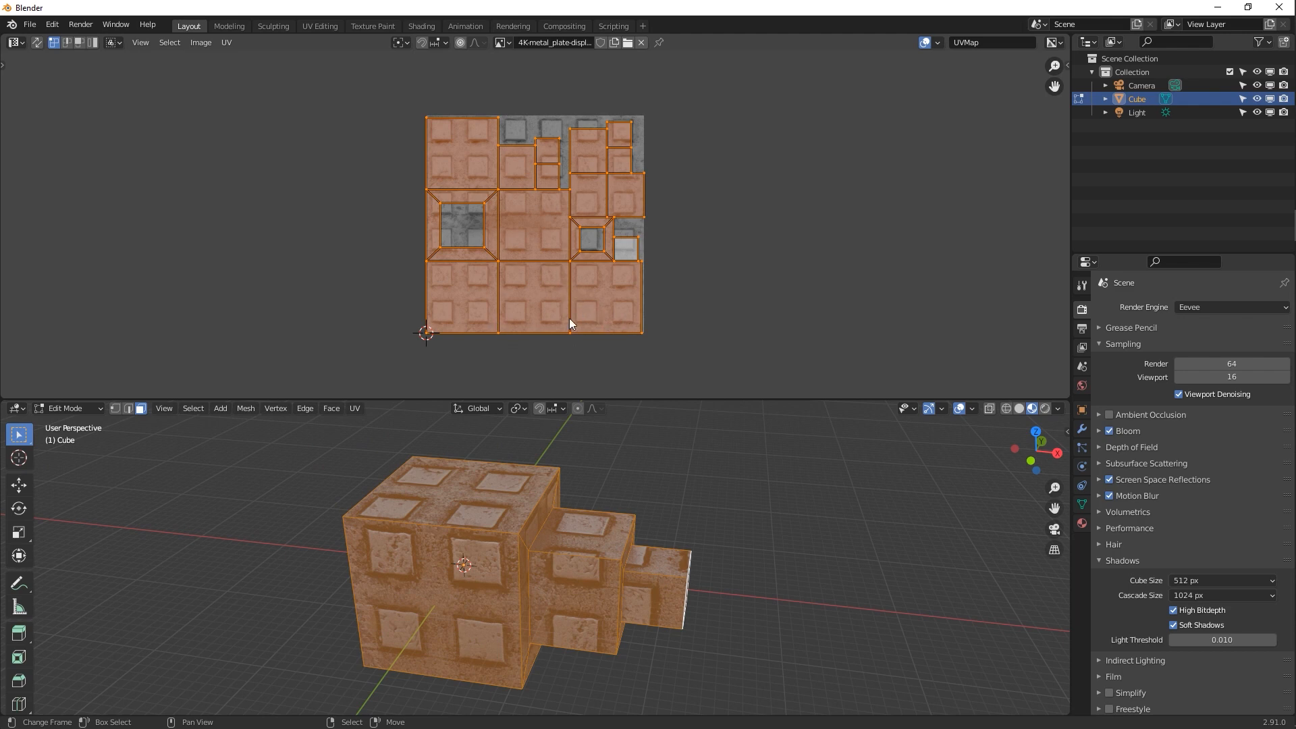
Return to Object Mode, switch the UV Editor area back to the Shader Editor and inspect the texture nodes and unwrapped surface
{"action": "key", "text": "Tab"}
{"action": "scroll", "coordinate": [555, 538], "scroll_direction": "up", "scroll_amount": 8}
{"action": "left_click", "coordinate": [15, 42]}
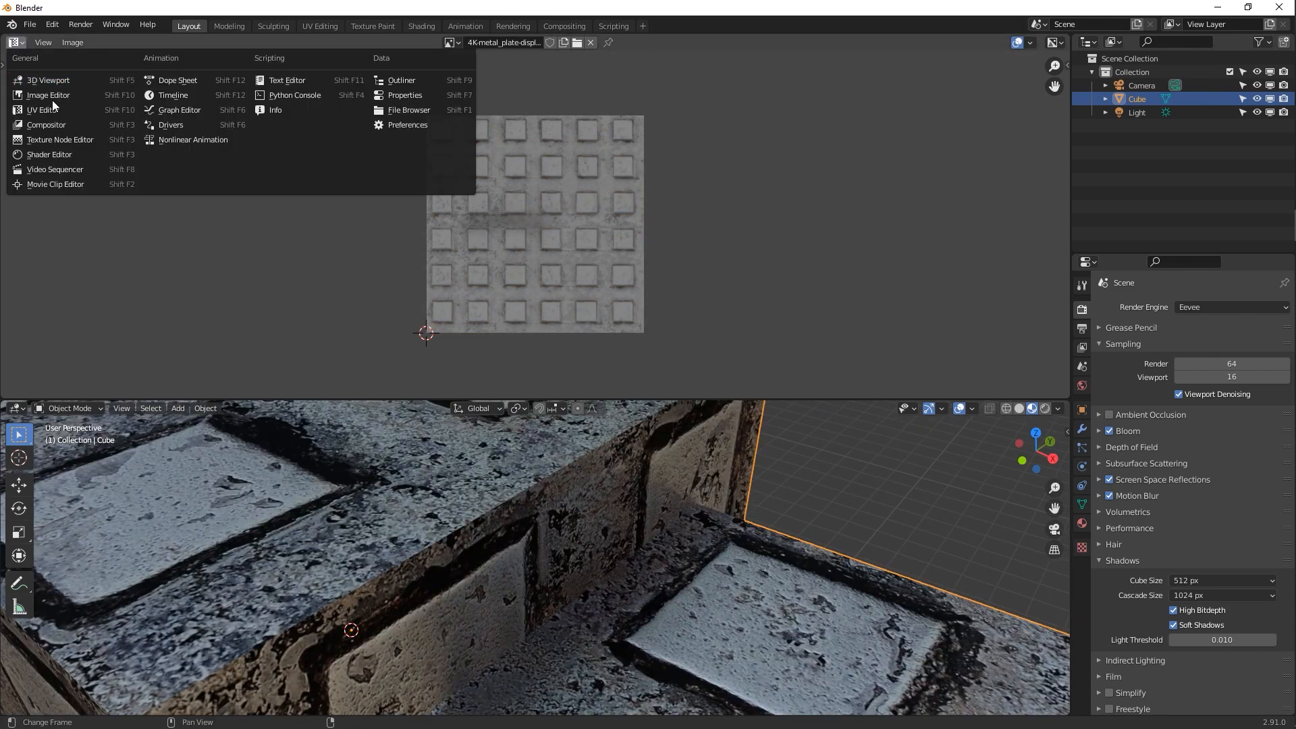
{"action": "left_click", "coordinate": [49, 155]}
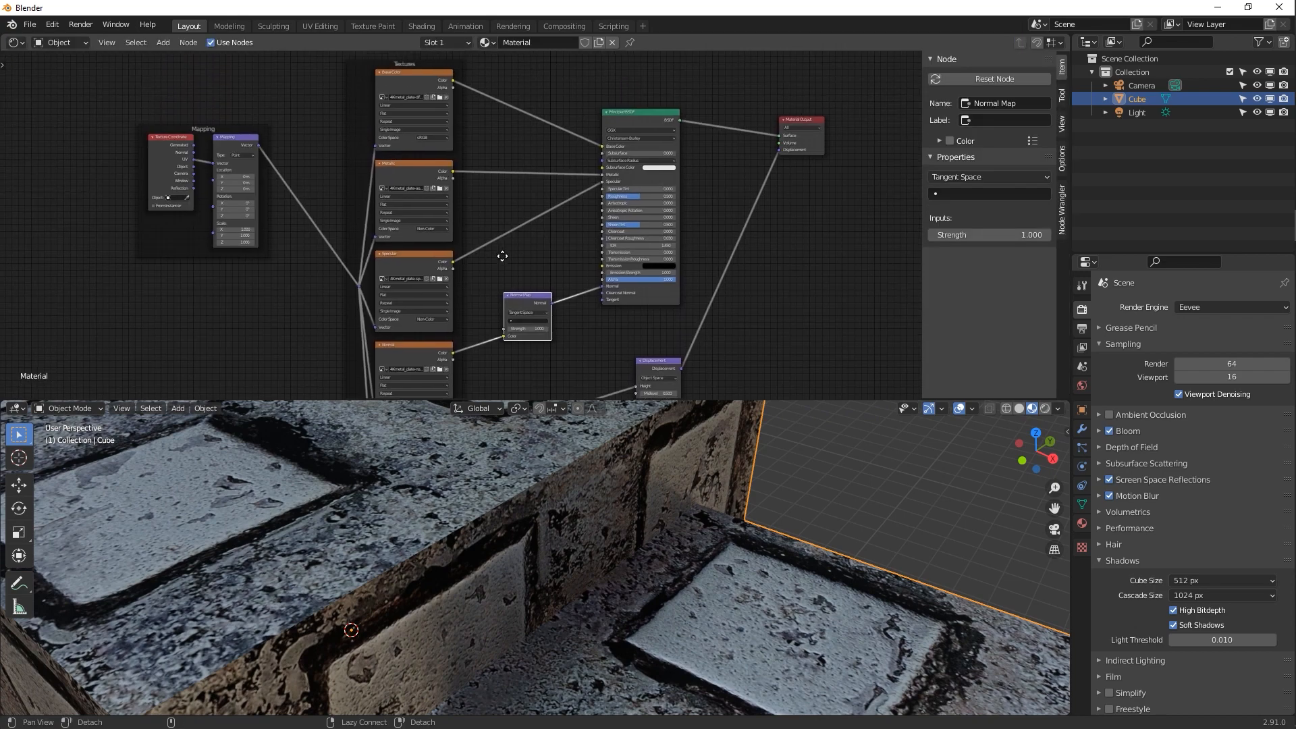
{"action": "scroll", "coordinate": [504, 264], "scroll_direction": "up", "scroll_amount": 3}
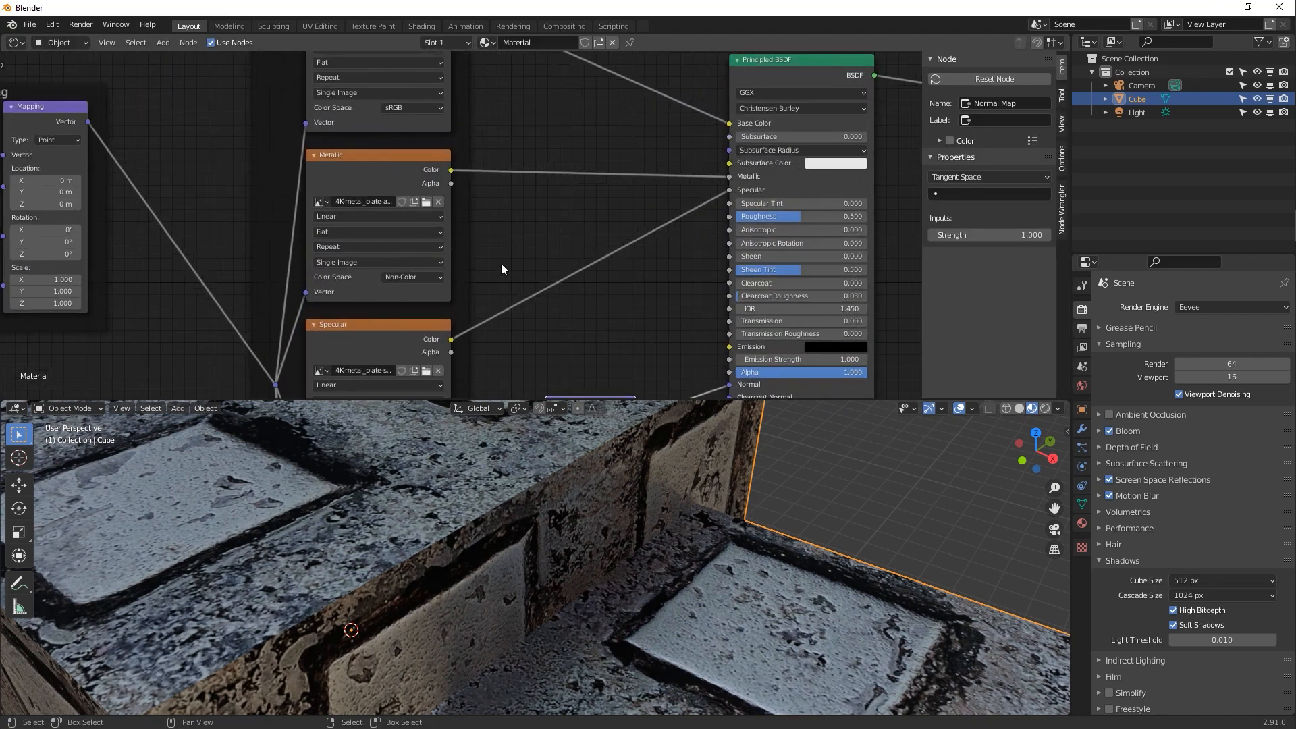
{"action": "middle_click_drag", "start_coordinate": [508, 191], "coordinate": [421, 300]}
{"action": "scroll", "coordinate": [529, 548], "scroll_direction": "down", "scroll_amount": 5}
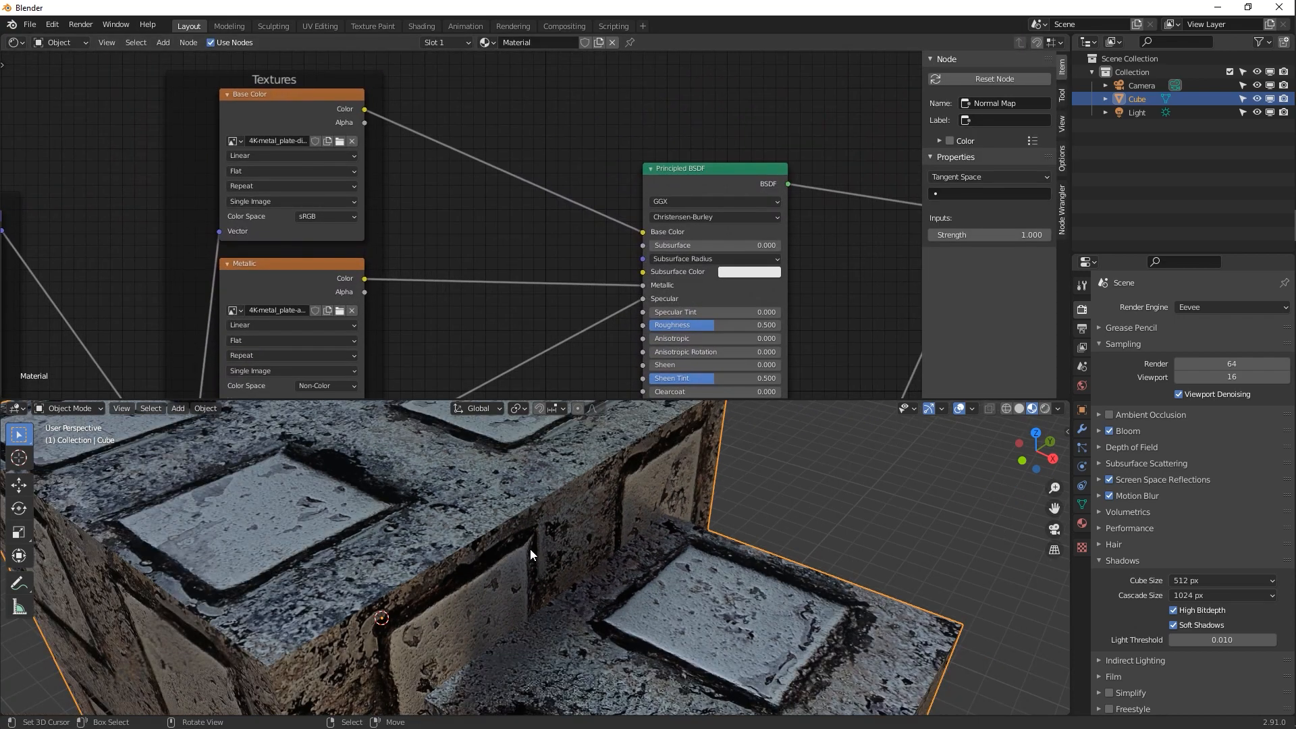
{"action": "scroll", "coordinate": [529, 549], "scroll_direction": "down", "scroll_amount": 2}
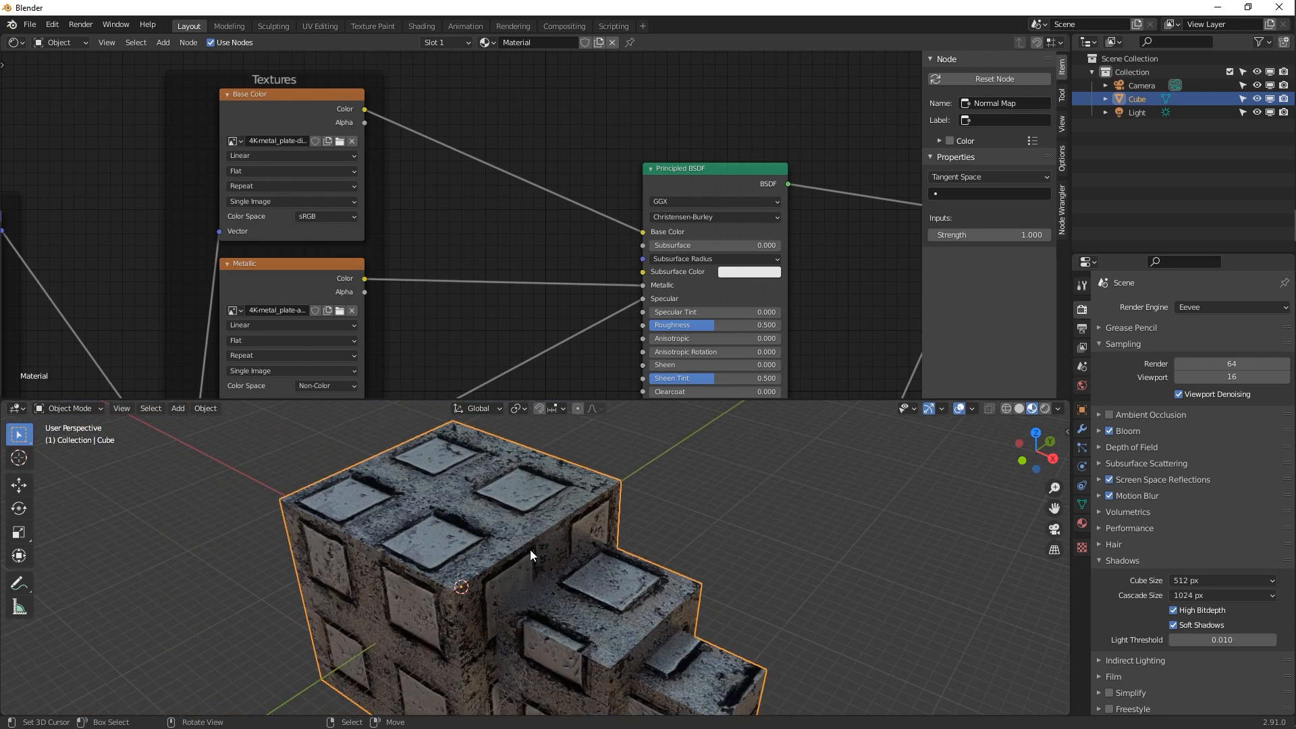
Preview the Base Color and Metallic textures one at a time on the stepped cube
{"action": "left_click", "coordinate": [273, 115], "text": "ctrl+shift"}
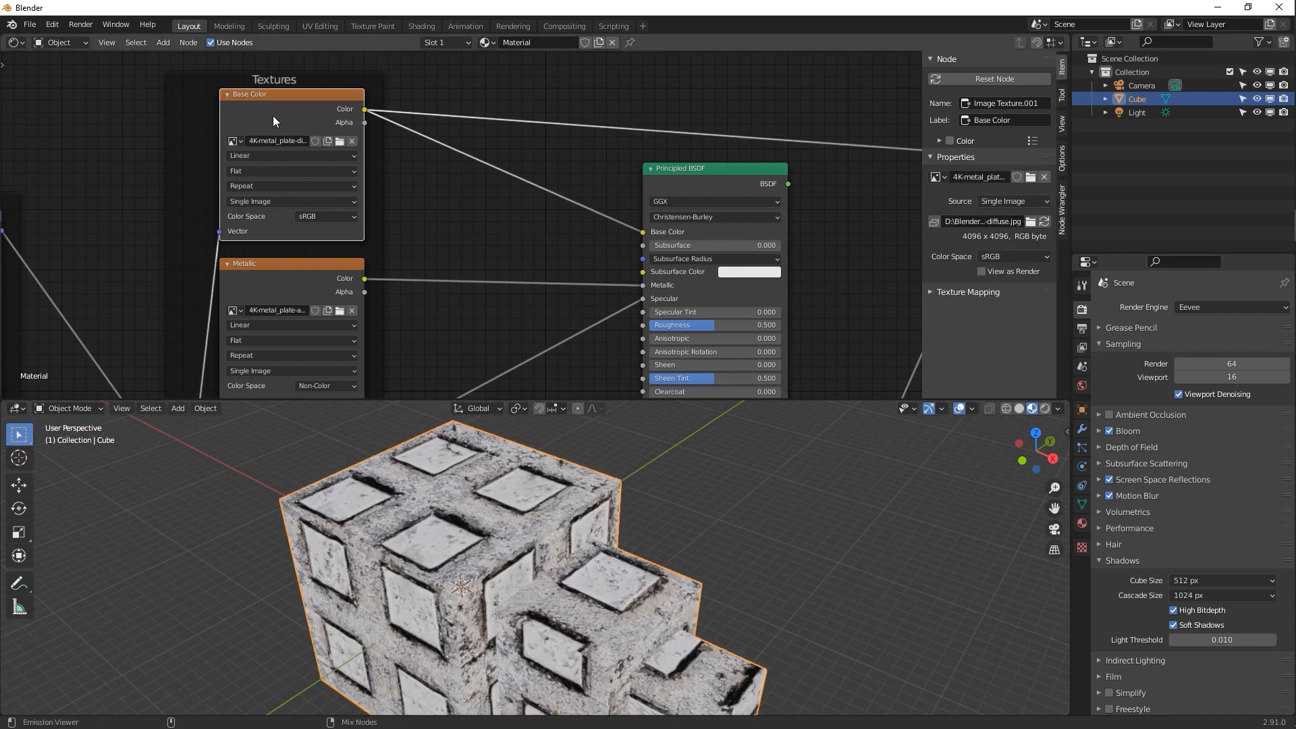
{"action": "middle_click_drag", "start_coordinate": [496, 657], "coordinate": [537, 617]}
{"action": "middle_click_drag", "start_coordinate": [517, 560], "coordinate": [443, 557]}
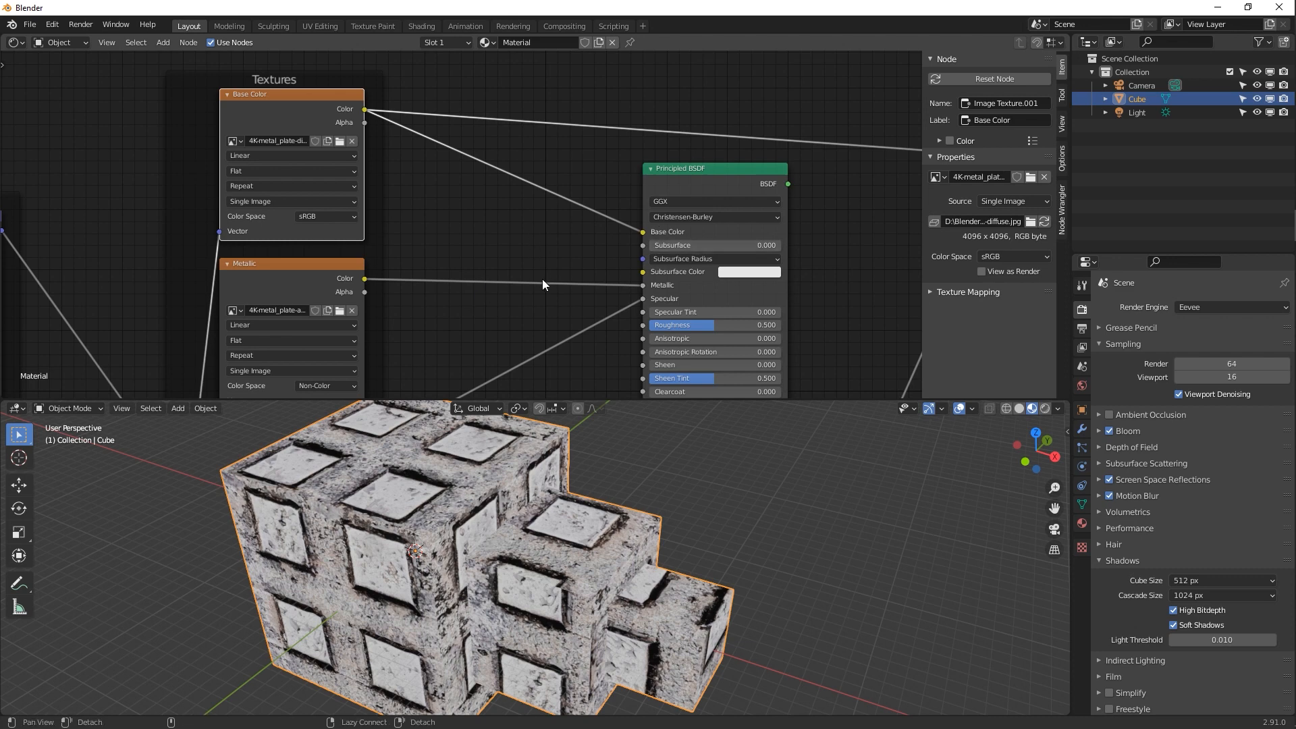
{"action": "middle_click_drag", "start_coordinate": [542, 282], "coordinate": [538, 153]}
{"action": "left_click", "coordinate": [308, 159], "text": "ctrl+shift"}
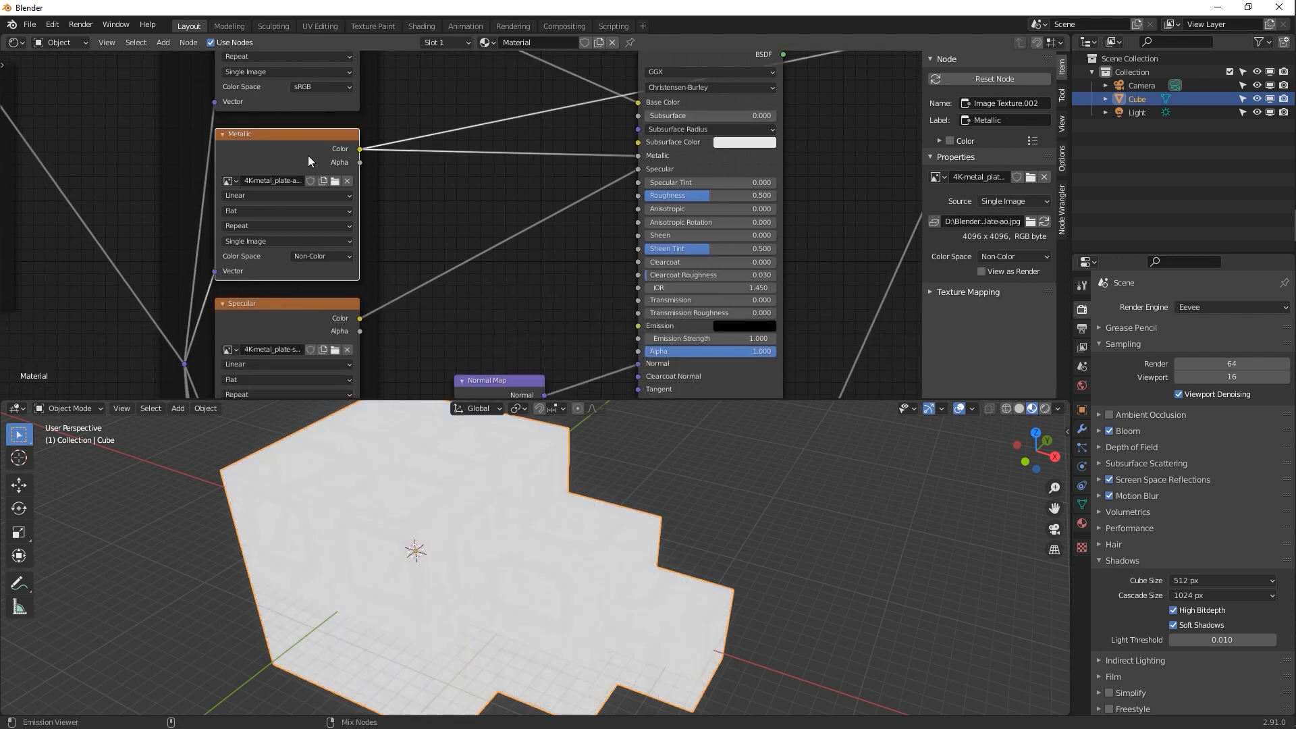
{"action": "middle_click_drag", "start_coordinate": [459, 532], "coordinate": [548, 615]}
{"action": "scroll", "coordinate": [489, 484], "scroll_direction": "up", "scroll_amount": 6}
Preview the Specular and Normal textures one at a time on the stepped cube
{"action": "middle_click_drag", "start_coordinate": [421, 280], "coordinate": [403, 159]}
{"action": "left_click", "coordinate": [293, 160], "text": "ctrl+shift"}
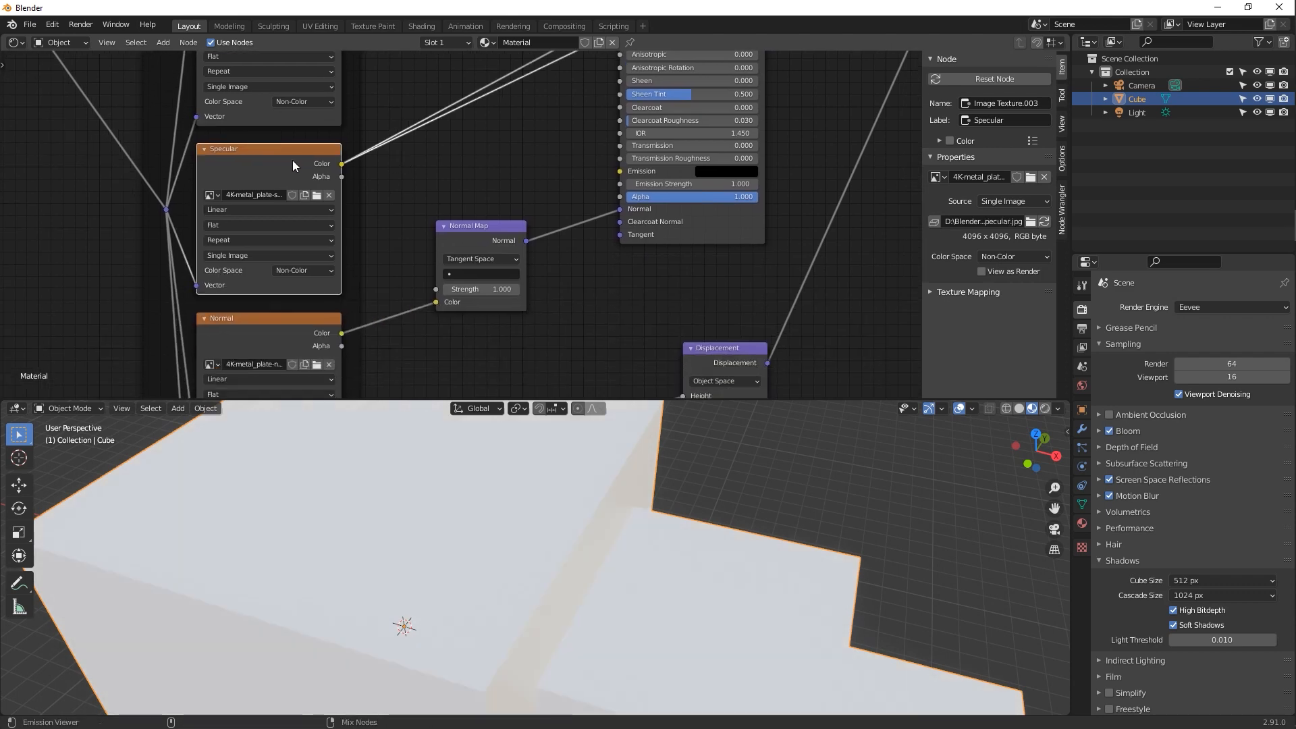
{"action": "middle_click_drag", "start_coordinate": [363, 609], "coordinate": [329, 602]}
{"action": "middle_click_drag", "start_coordinate": [415, 515], "coordinate": [417, 531]}
{"action": "middle_click_drag", "start_coordinate": [381, 348], "coordinate": [383, 290]}
{"action": "left_click", "coordinate": [289, 270], "text": "ctrl+shift"}
{"action": "mouse_move", "coordinate": [430, 581]}
{"action": "middle_mouse_down"}
{"action": "mouse_move", "coordinate": [439, 606]}
{"action": "mouse_move", "coordinate": [475, 575]}
{"action": "mouse_move", "coordinate": [526, 571]}
{"action": "mouse_move", "coordinate": [655, 622]}
{"action": "mouse_move", "coordinate": [500, 593]}
{"action": "mouse_move", "coordinate": [443, 602]}
{"action": "middle_mouse_up"}
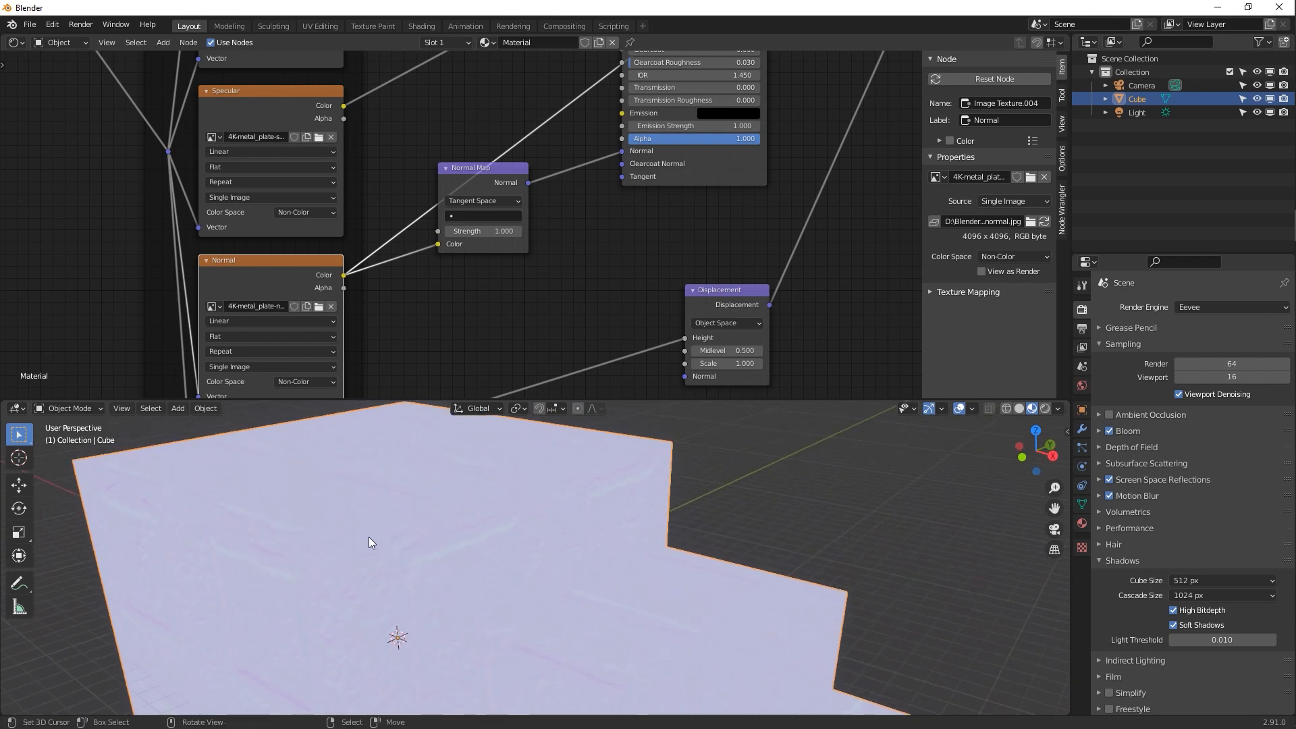
Preview the Displacement texture on the cube and examine how it links through the Displacement node to the Material Output
{"action": "middle_click_drag", "start_coordinate": [428, 359], "coordinate": [431, 204]}
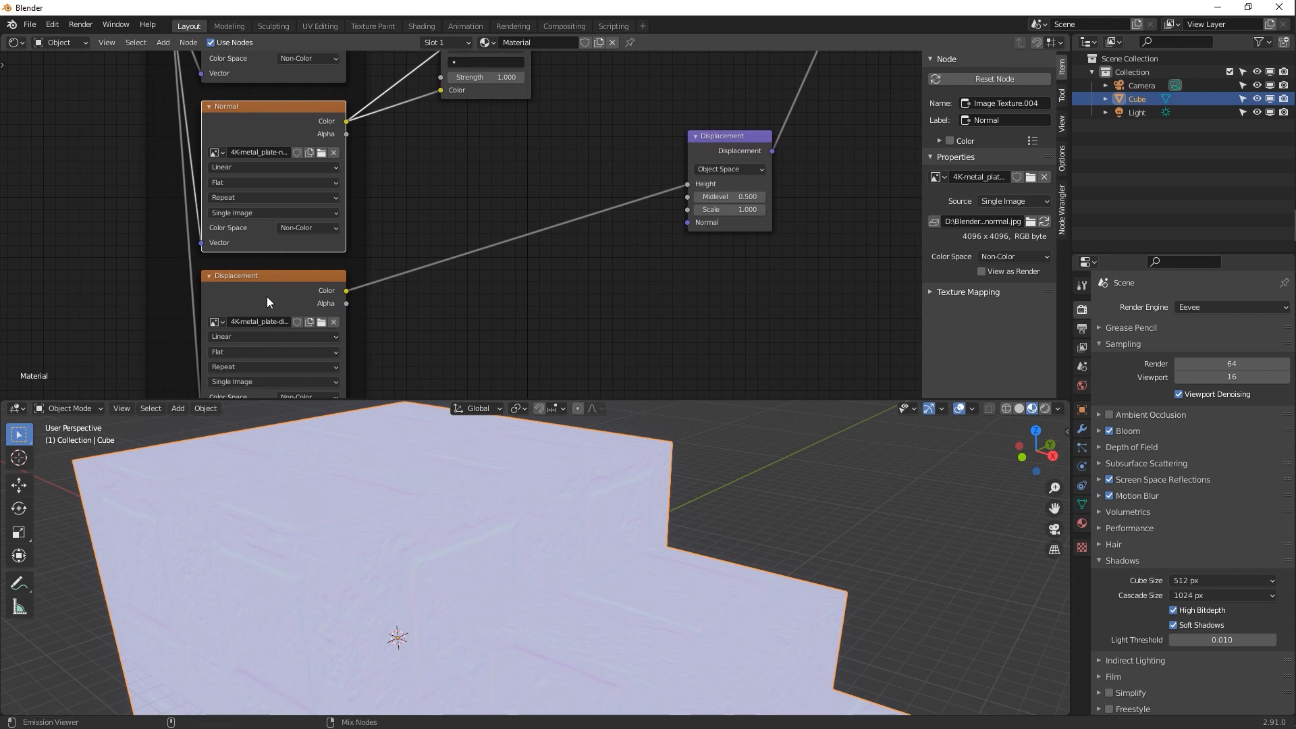
{"action": "left_click", "coordinate": [266, 296], "text": "ctrl+shift"}
{"action": "middle_click_drag", "start_coordinate": [444, 542], "coordinate": [406, 540]}
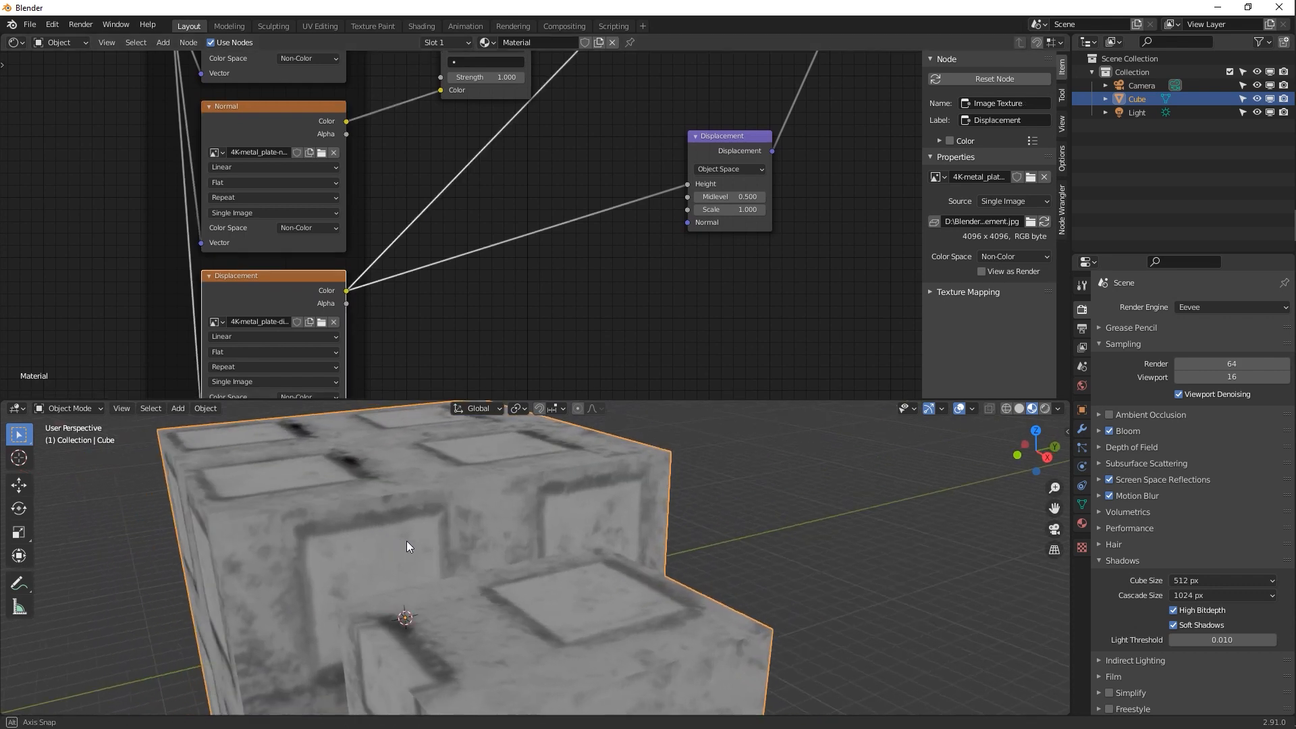
{"action": "middle_click_drag", "start_coordinate": [795, 250], "coordinate": [419, 303]}
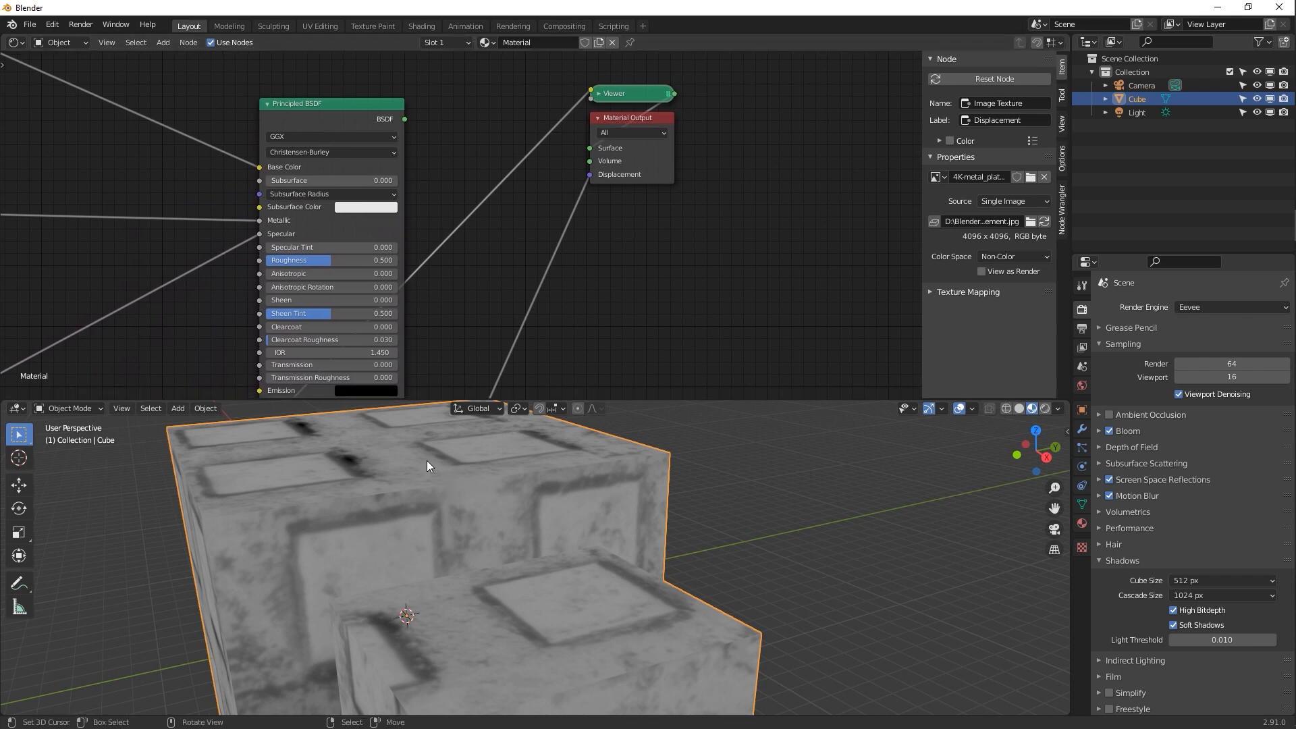
{"action": "middle_click_drag", "start_coordinate": [432, 349], "coordinate": [609, 263]}
{"action": "scroll", "coordinate": [609, 263], "scroll_direction": "down", "scroll_amount": 3}
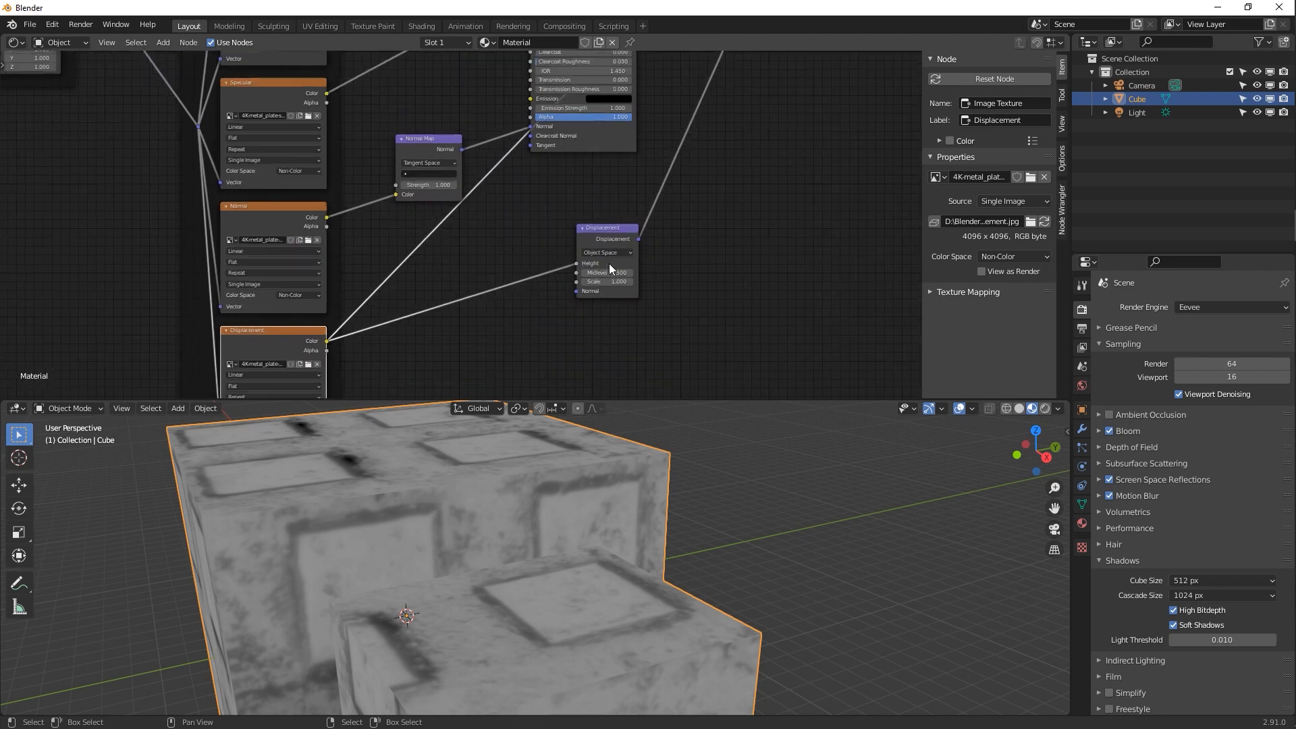
Shift the Normal Map node aside and insert a Bump node between it and the Principled BSDF's Normal input
{"action": "middle_click_drag", "start_coordinate": [436, 237], "coordinate": [426, 264]}
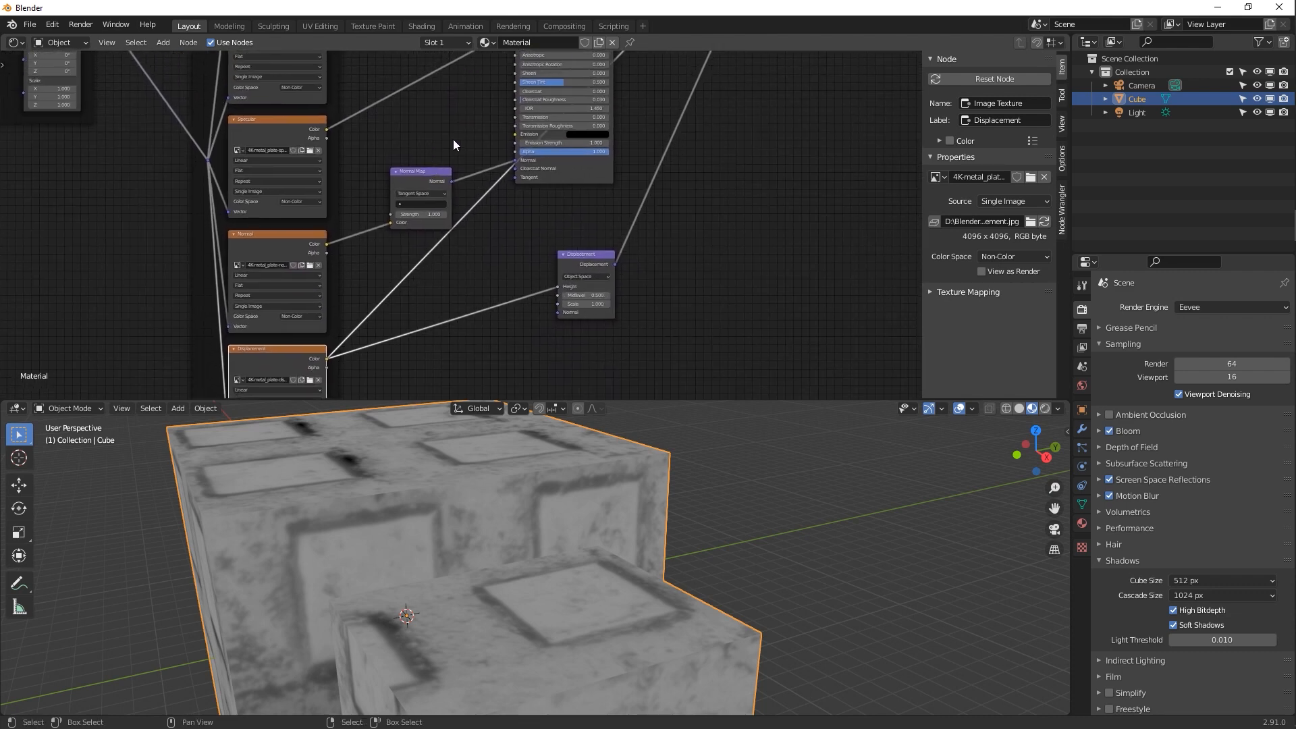
{"action": "middle_click_drag", "start_coordinate": [452, 139], "coordinate": [461, 147]}
{"action": "left_click_drag", "start_coordinate": [424, 180], "coordinate": [409, 188]}
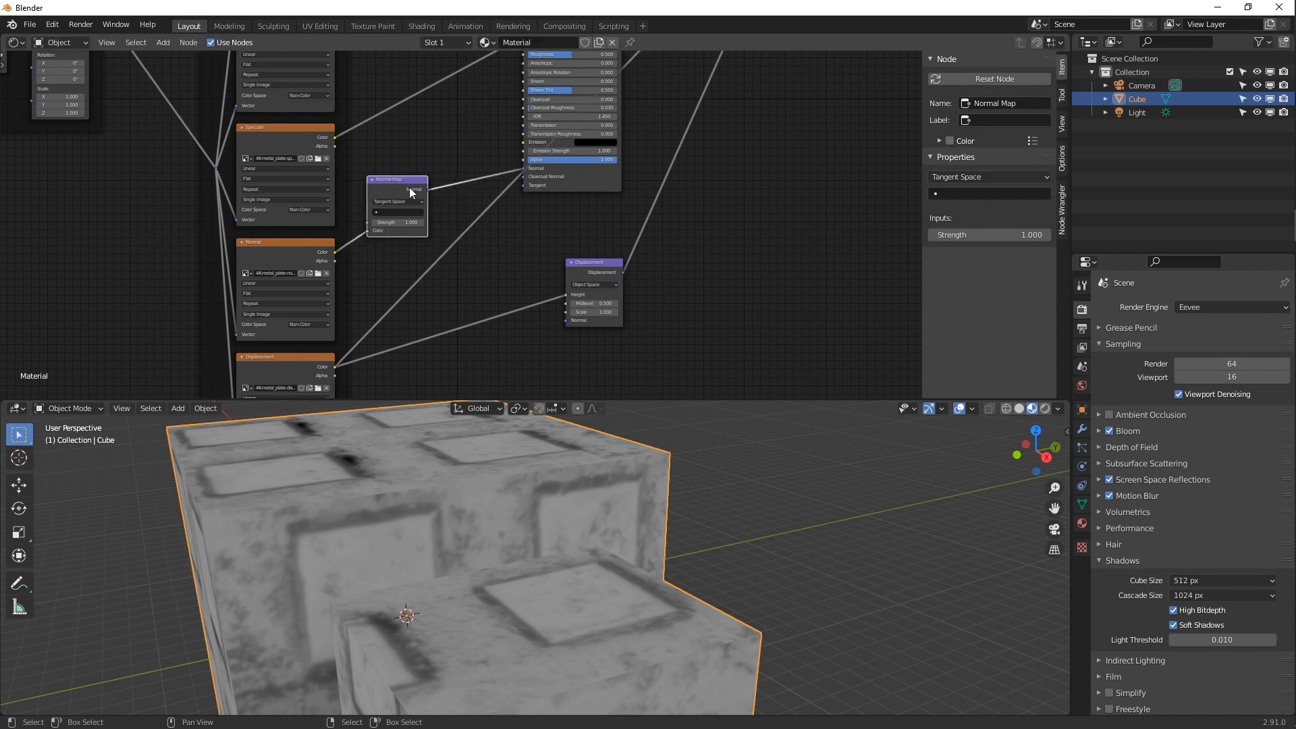
{"action": "scroll", "coordinate": [408, 187], "scroll_direction": "up", "scroll_amount": 2}
{"action": "key", "text": "shift+a"}
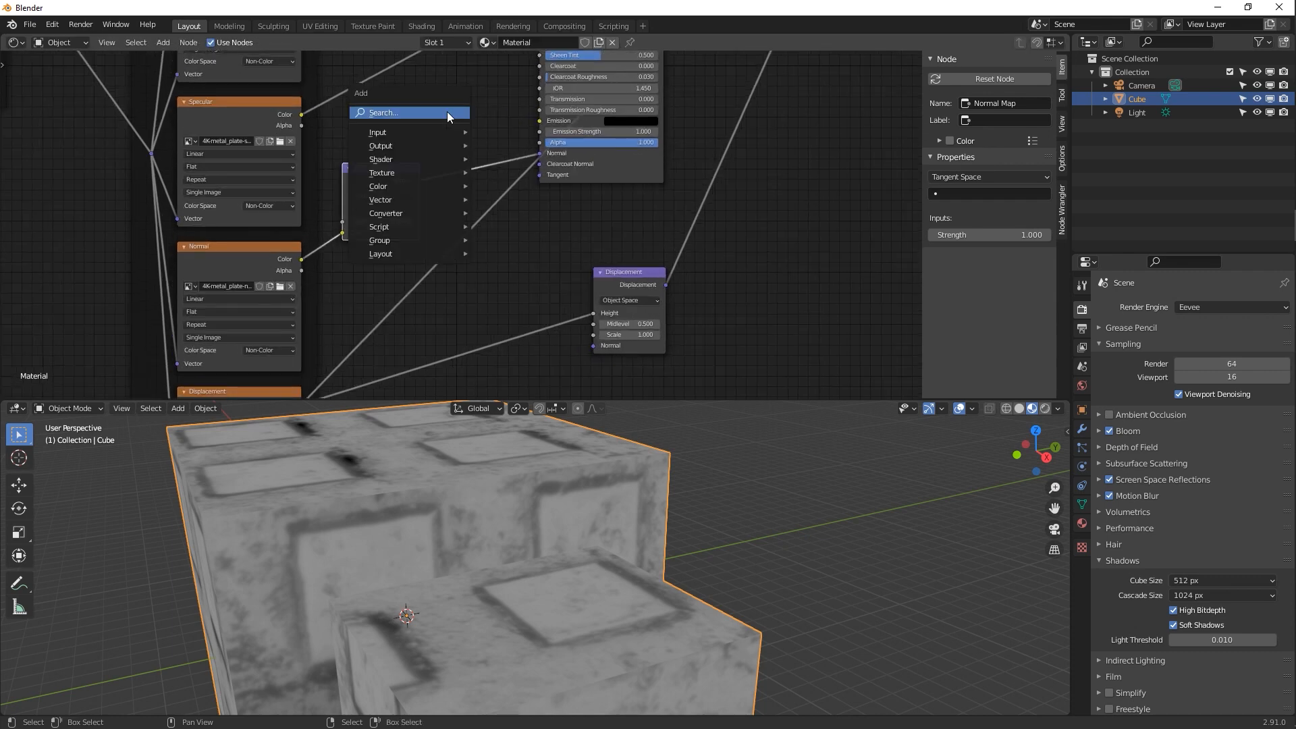
{"action": "left_click", "coordinate": [447, 111]}
{"action": "type", "text": "bump"}
{"action": "key", "text": "Return"}
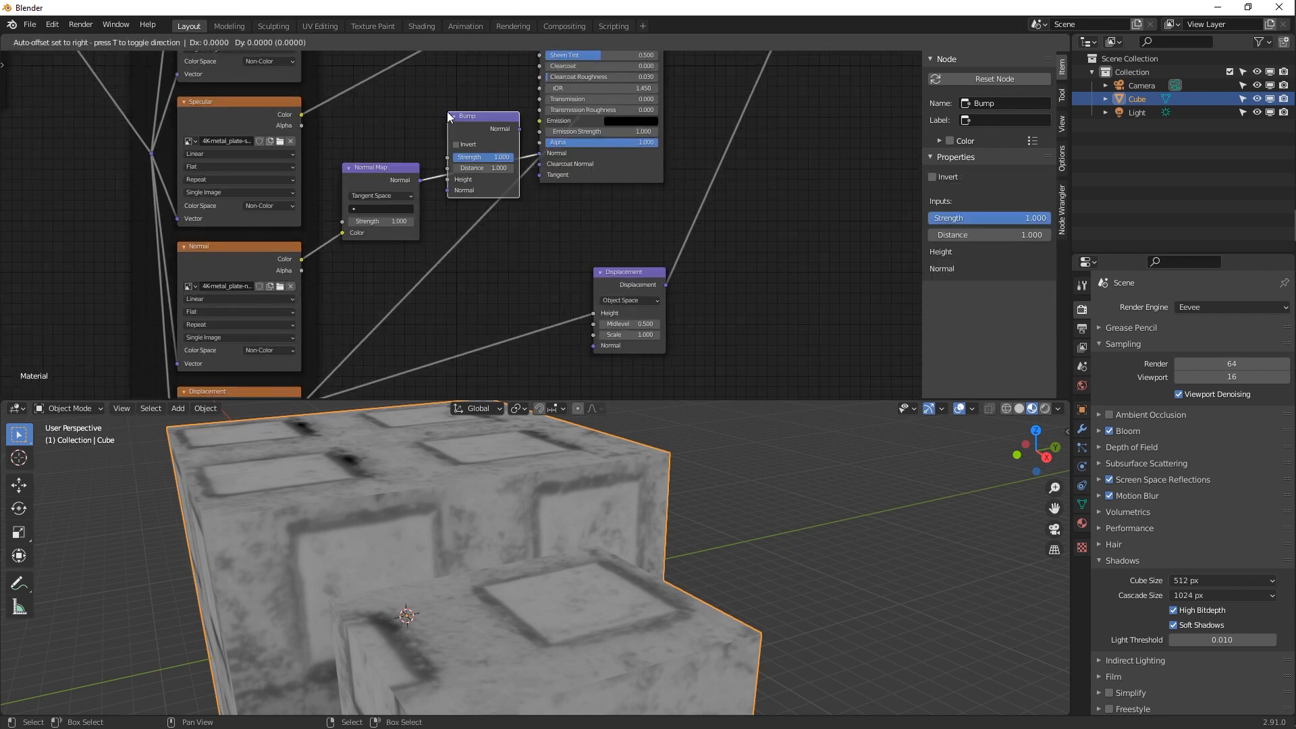
{"action": "left_click", "coordinate": [447, 112]}
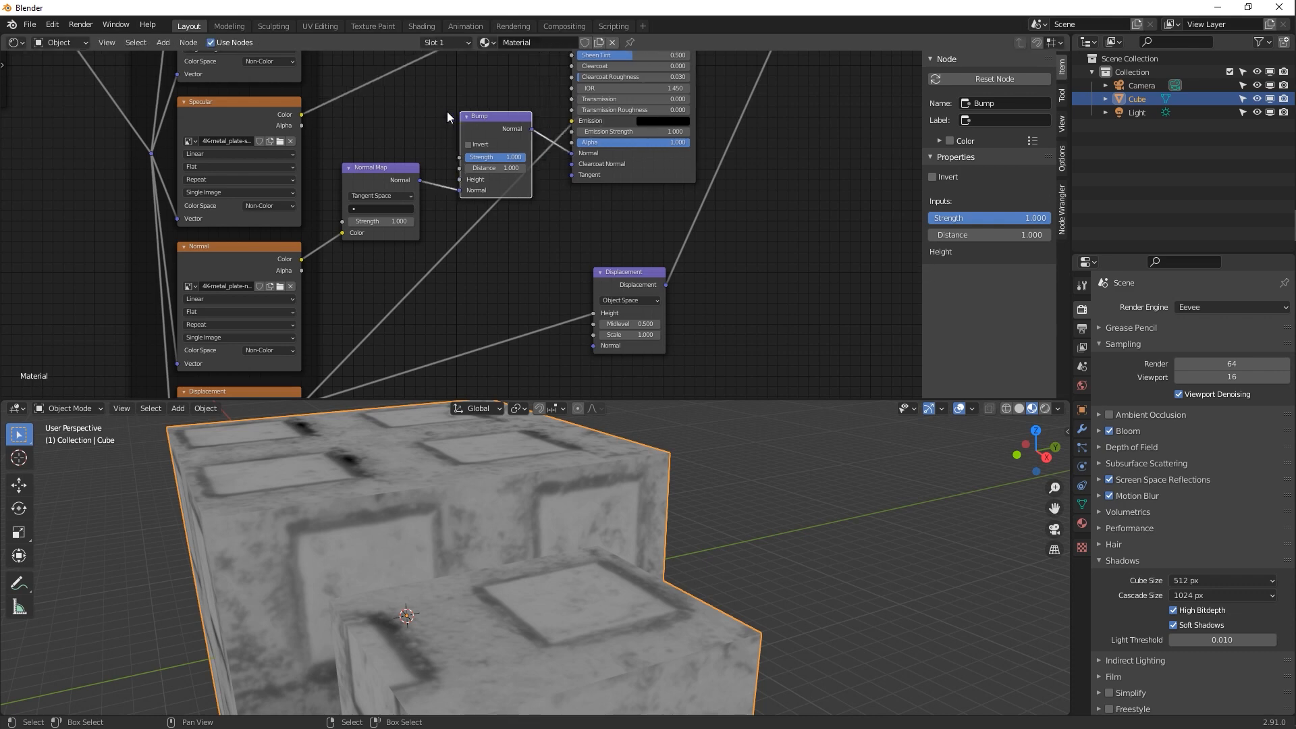
Connect the Displacement texture's Color output to the Bump node's Height input
{"action": "left_click", "coordinate": [368, 178]}
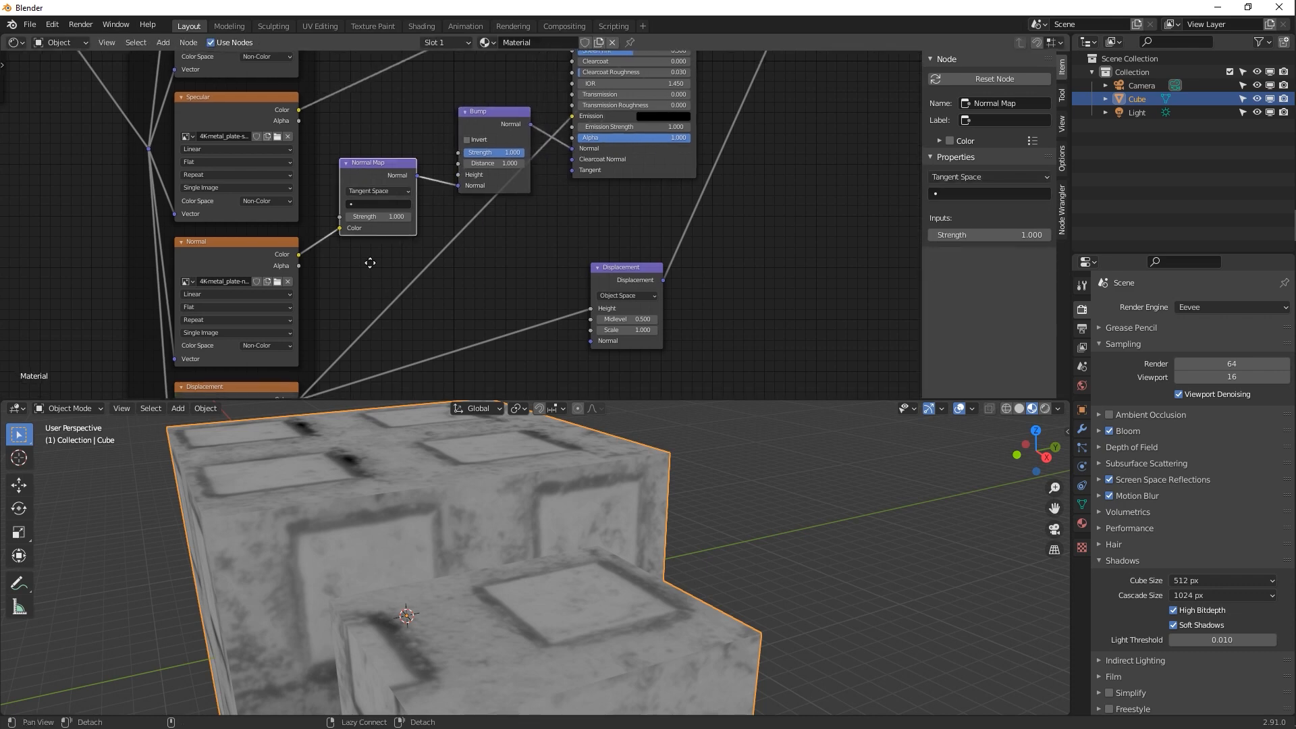
{"action": "middle_click_drag", "start_coordinate": [346, 367], "coordinate": [302, 315]}
{"action": "left_click", "coordinate": [258, 351]}
{"action": "left_click_drag", "start_coordinate": [258, 351], "coordinate": [418, 127]}
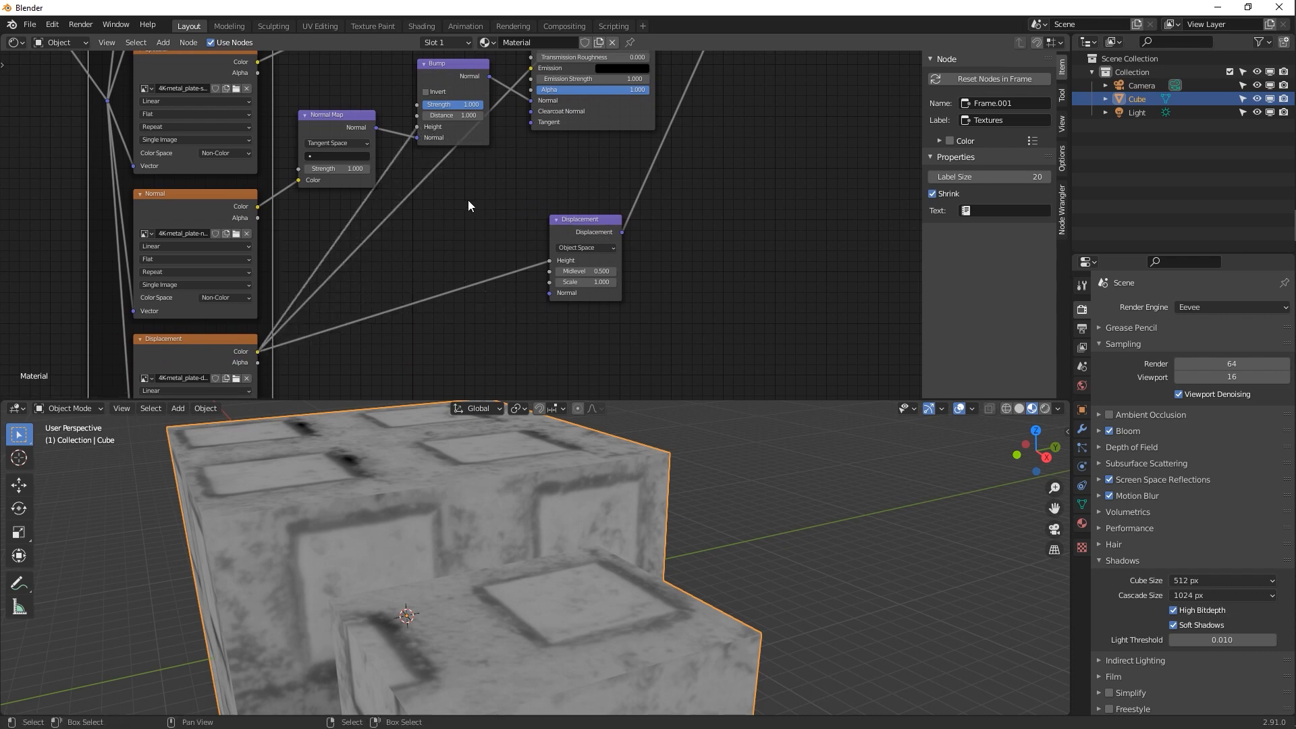
{"action": "middle_click_drag", "start_coordinate": [544, 195], "coordinate": [562, 298]}
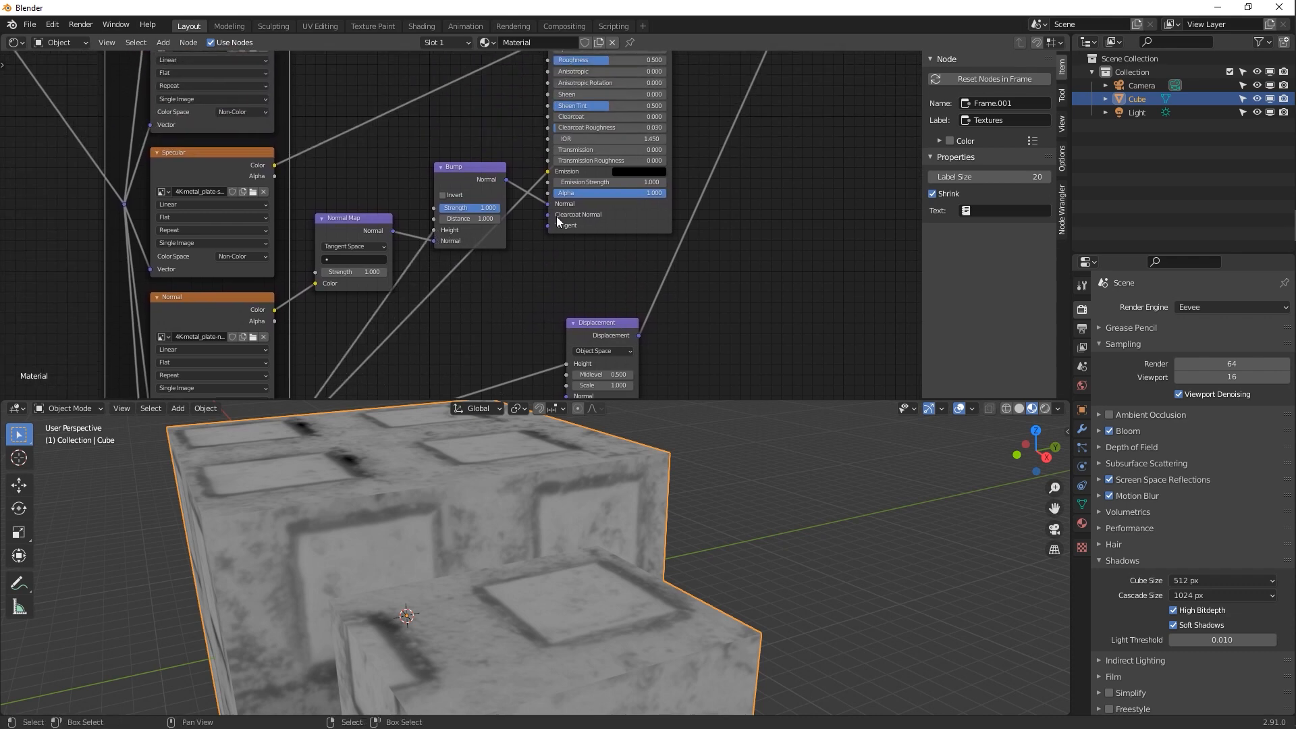
Reconnect the Principled BSDF to the Material Output's Surface so the cube shows the full metal material
{"action": "middle_click_drag", "start_coordinate": [583, 536], "coordinate": [586, 517]}
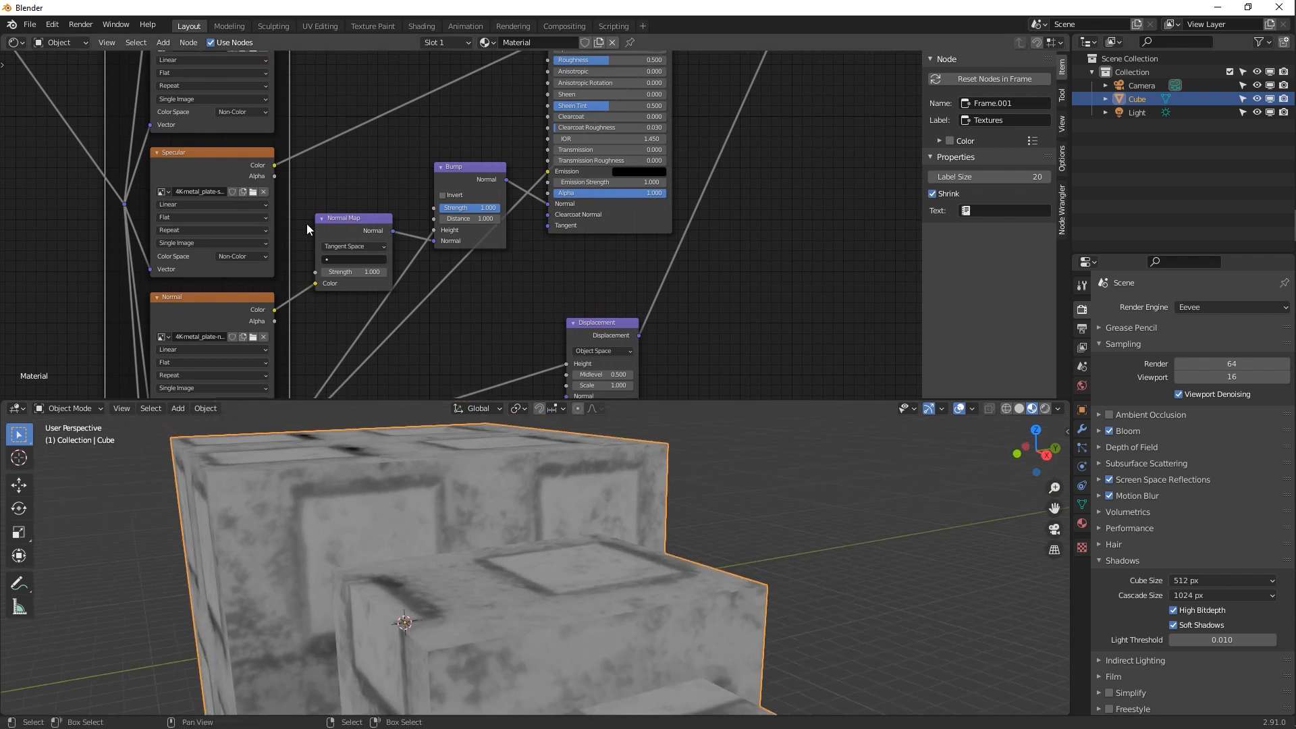
{"action": "middle_click_drag", "start_coordinate": [513, 273], "coordinate": [438, 498]}
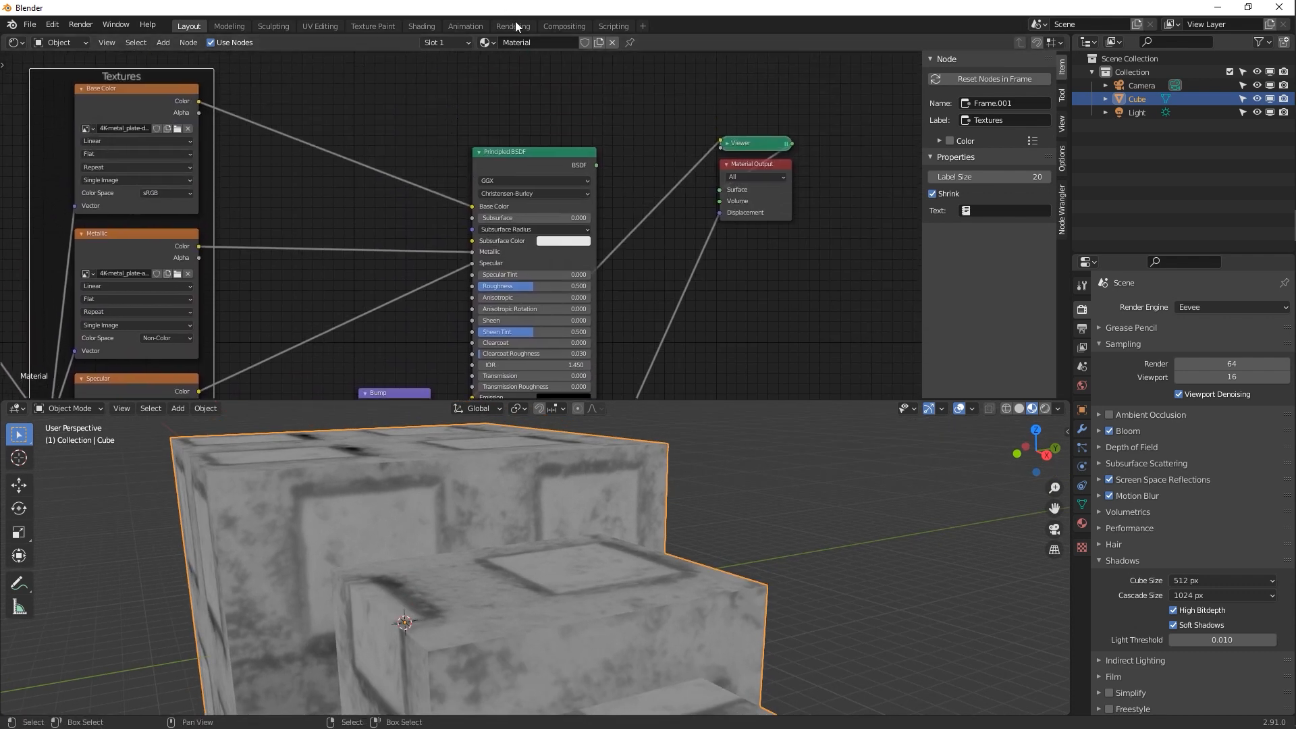
{"action": "left_click", "coordinate": [544, 164], "text": "ctrl+shift"}
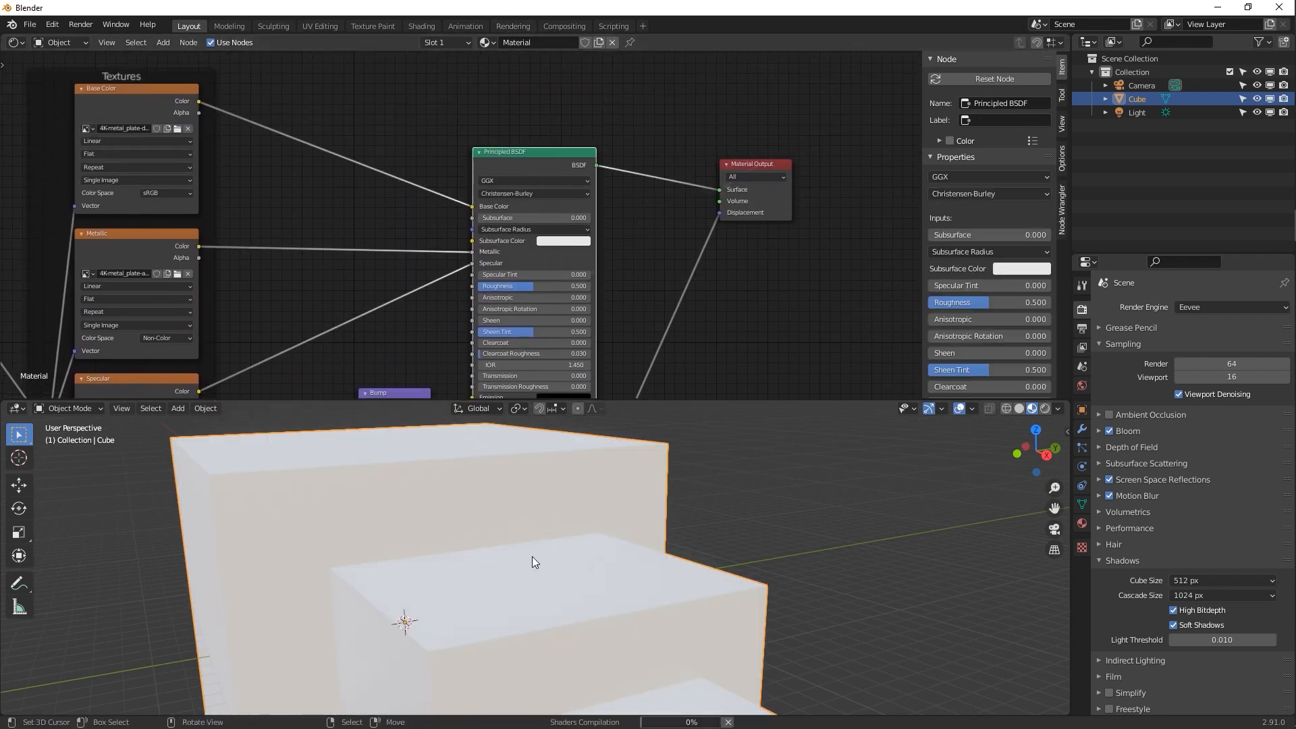
Set the Bump node's Strength to 0.5 and its Distance to 0.5
{"action": "middle_click_drag", "start_coordinate": [460, 343], "coordinate": [487, 61]}
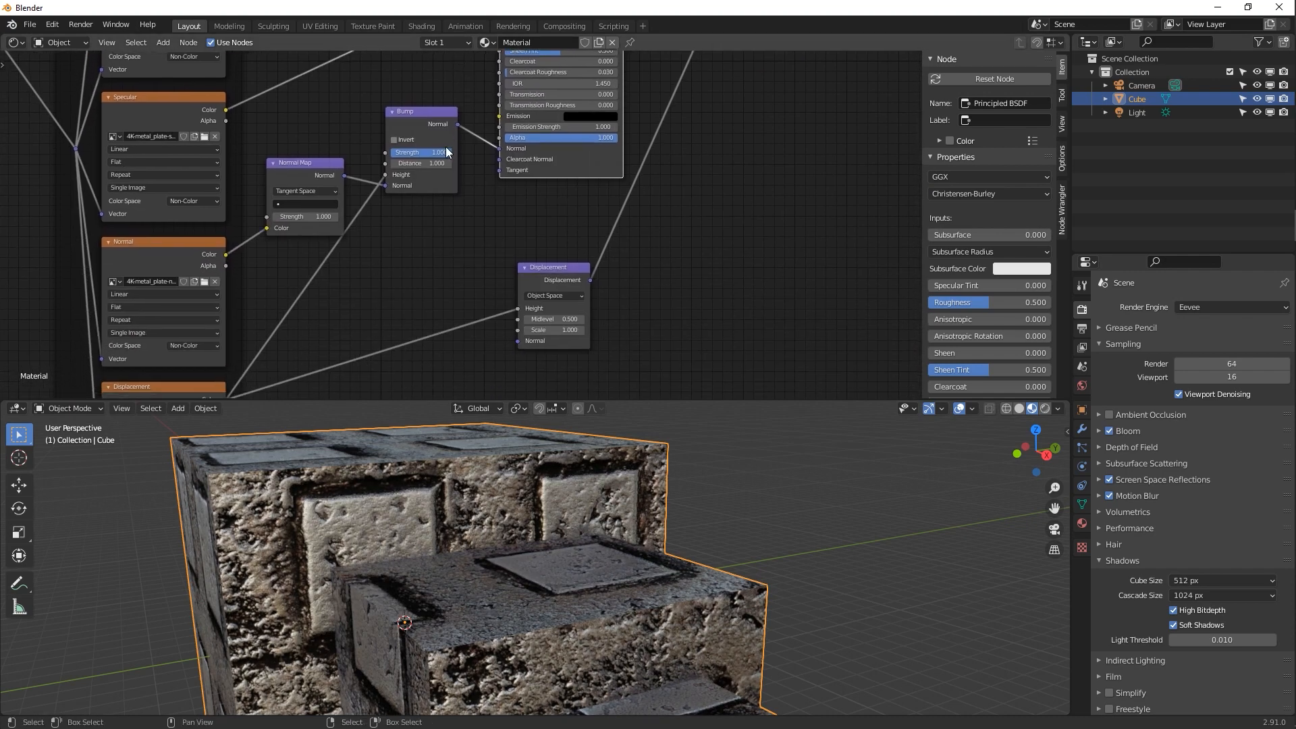
{"action": "left_click", "coordinate": [442, 150]}
{"action": "type", "text": "0.5"}
{"action": "key", "text": "Return"}
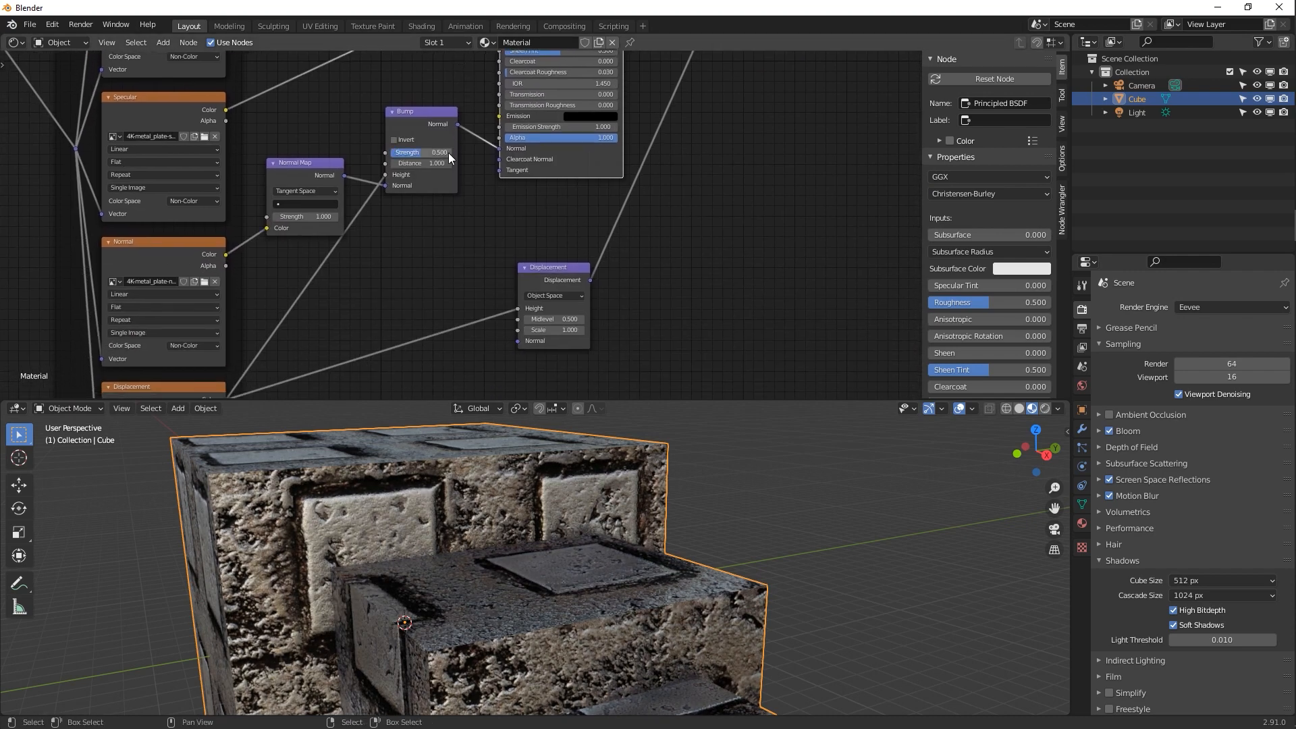
{"action": "scroll", "coordinate": [448, 152], "scroll_direction": "up", "scroll_amount": 2}
{"action": "middle_click_drag", "start_coordinate": [448, 152], "coordinate": [483, 189]}
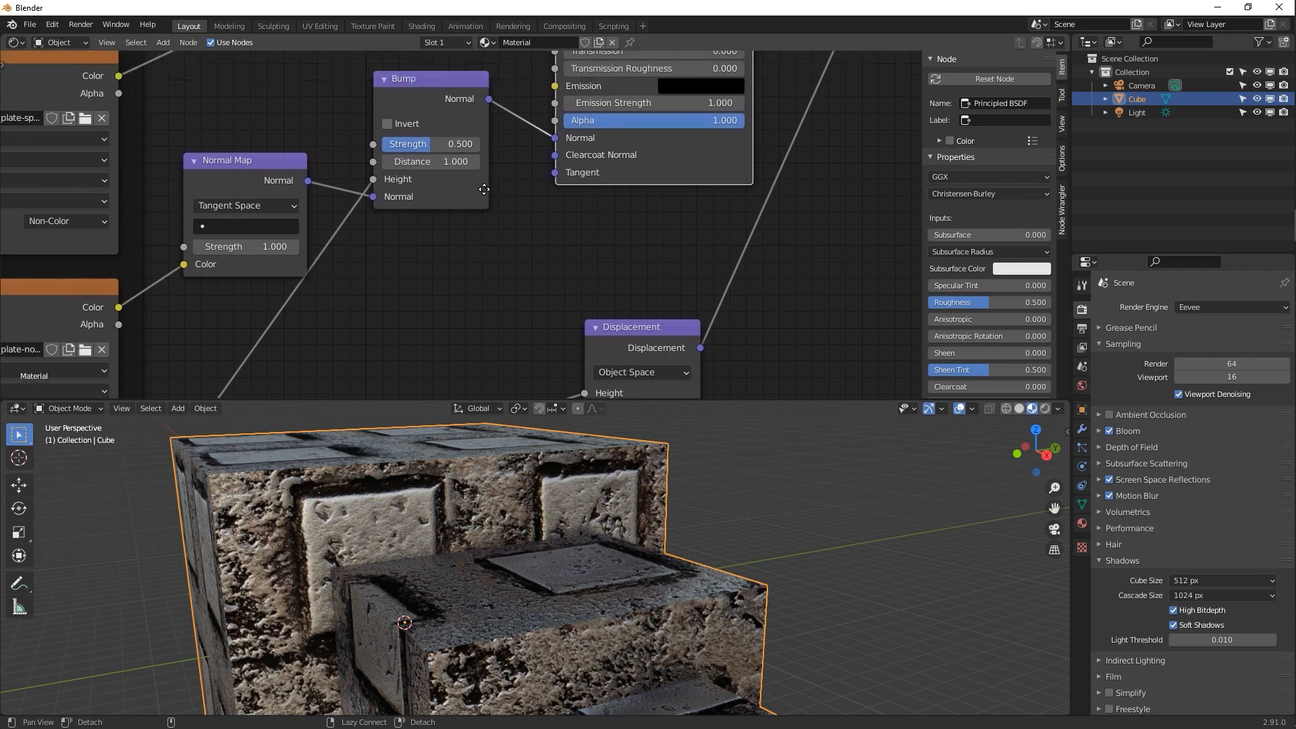
{"action": "left_click", "coordinate": [466, 163]}
{"action": "key", "text": "BackSpace"}
{"action": "key", "text": "Return"}
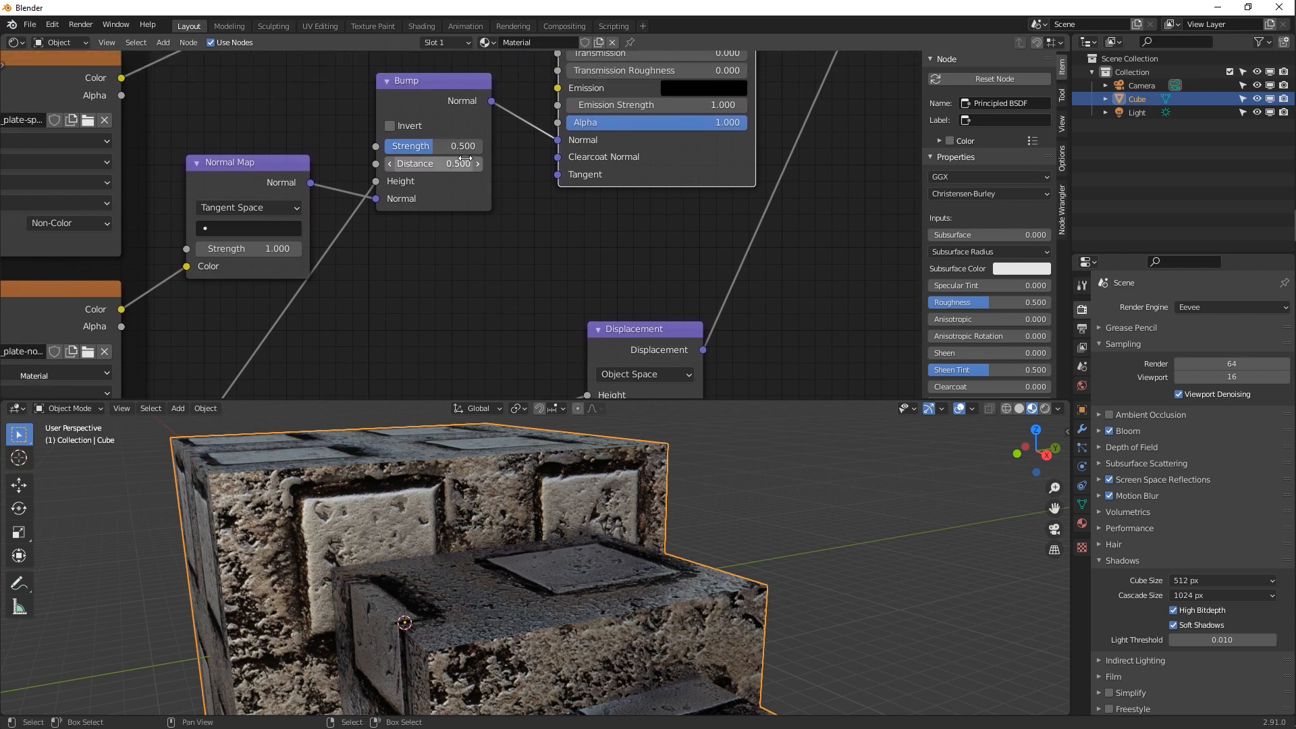
Inspect the bumped metal surface on the stepped cube from several angles and distances
{"action": "middle_click_drag", "start_coordinate": [617, 419], "coordinate": [644, 520]}
{"action": "scroll", "coordinate": [643, 519], "scroll_direction": "up", "scroll_amount": 4}
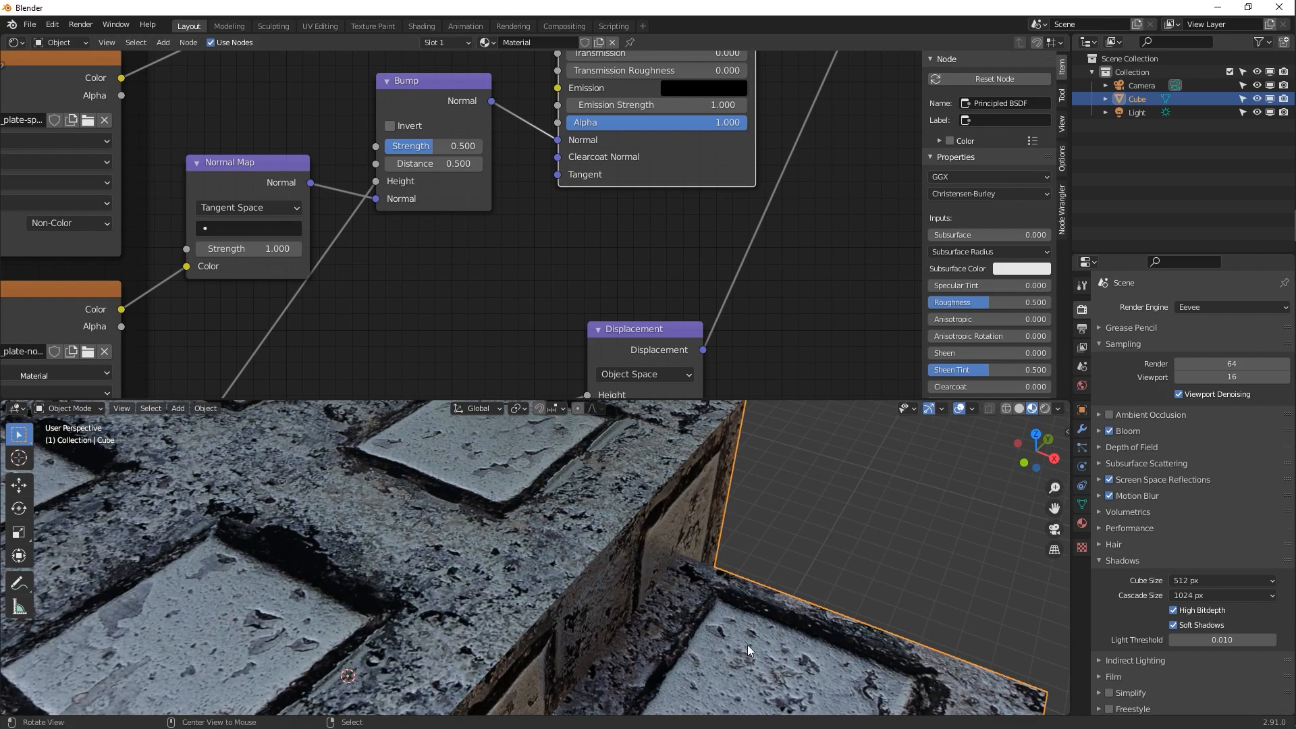
{"action": "middle_click_drag", "start_coordinate": [747, 646], "coordinate": [574, 477]}
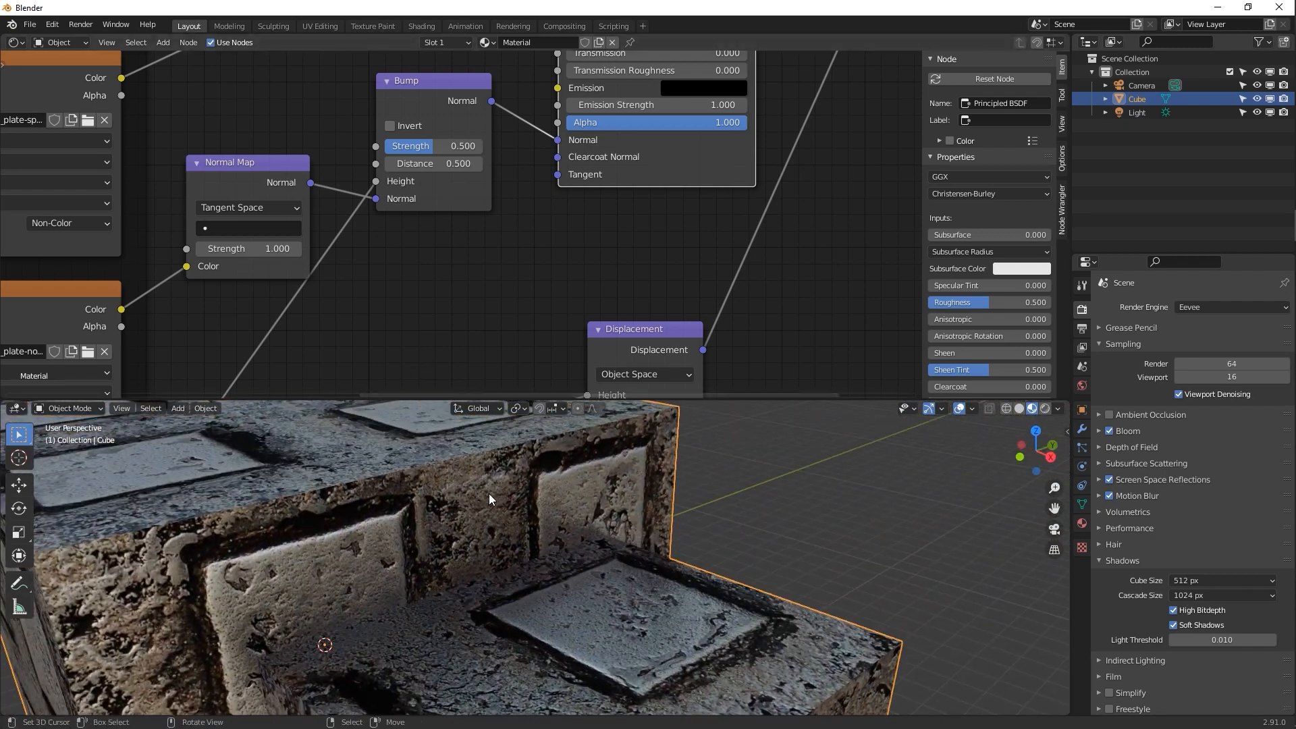
{"action": "scroll", "coordinate": [487, 493], "scroll_direction": "down", "scroll_amount": 4}
{"action": "scroll", "coordinate": [487, 493], "scroll_direction": "down", "scroll_amount": 2}
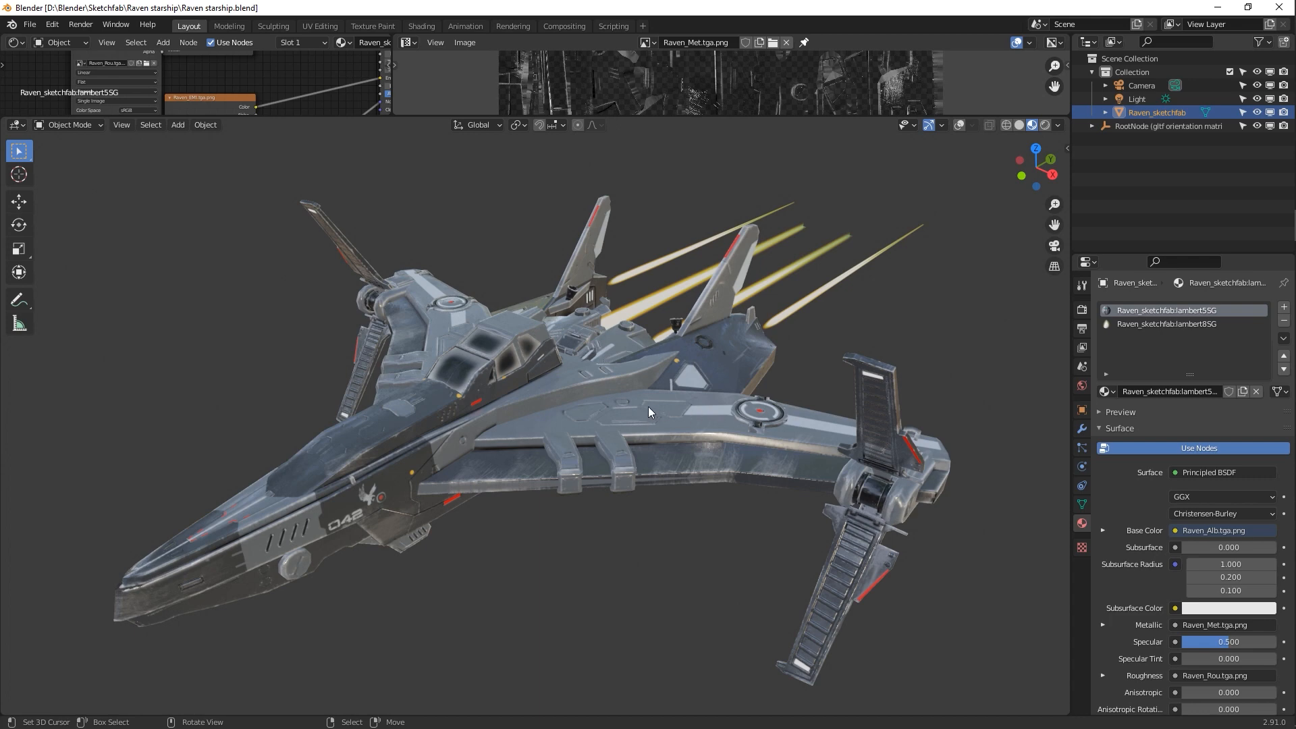
Select the Raven starship, make the upper editor areas taller, and widen the Shader Editor to show its material nodes
{"action": "left_click", "coordinate": [648, 406]}
{"action": "left_click_drag", "start_coordinate": [607, 118], "coordinate": [547, 434]}
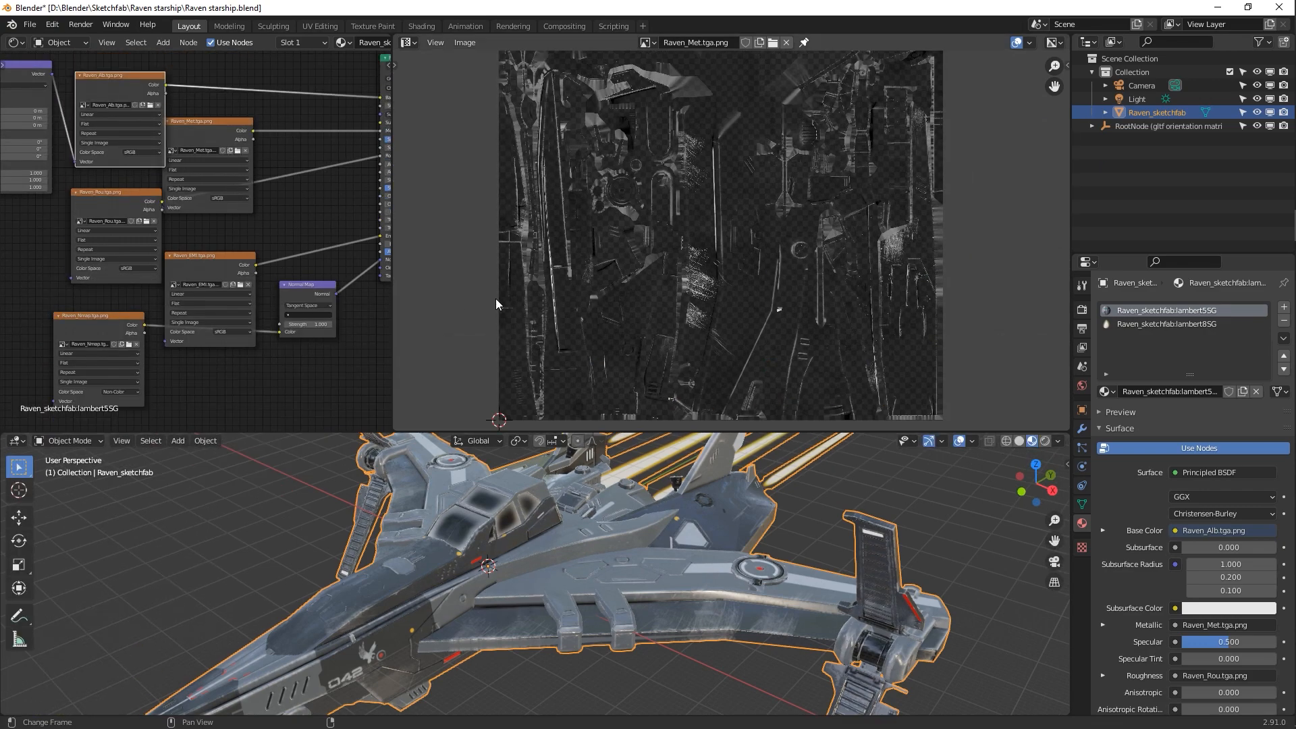
{"action": "left_click_drag", "start_coordinate": [394, 300], "coordinate": [886, 310]}
{"action": "middle_click_drag", "start_coordinate": [610, 598], "coordinate": [632, 552]}
{"action": "middle_click_drag", "start_coordinate": [923, 616], "coordinate": [682, 526]}
{"action": "middle_click_drag", "start_coordinate": [589, 215], "coordinate": [522, 211]}
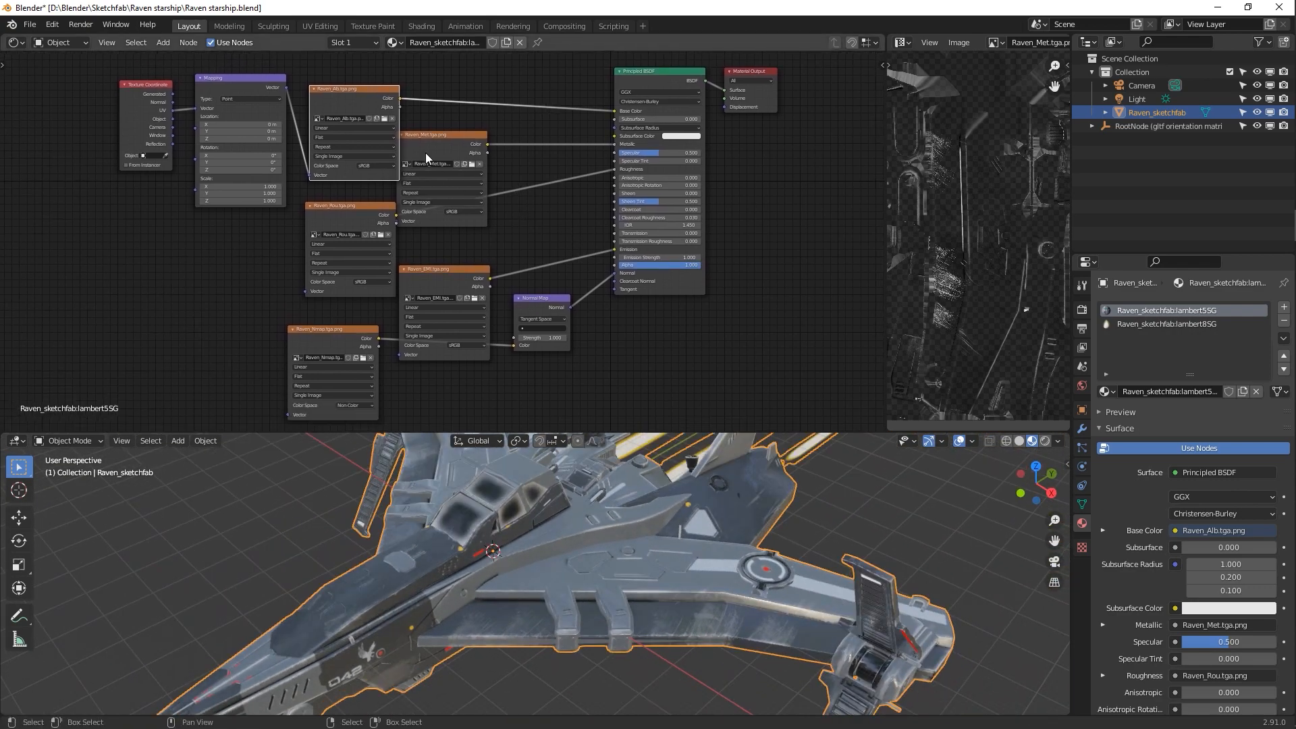
{"action": "middle_click_drag", "start_coordinate": [511, 136], "coordinate": [536, 178]}
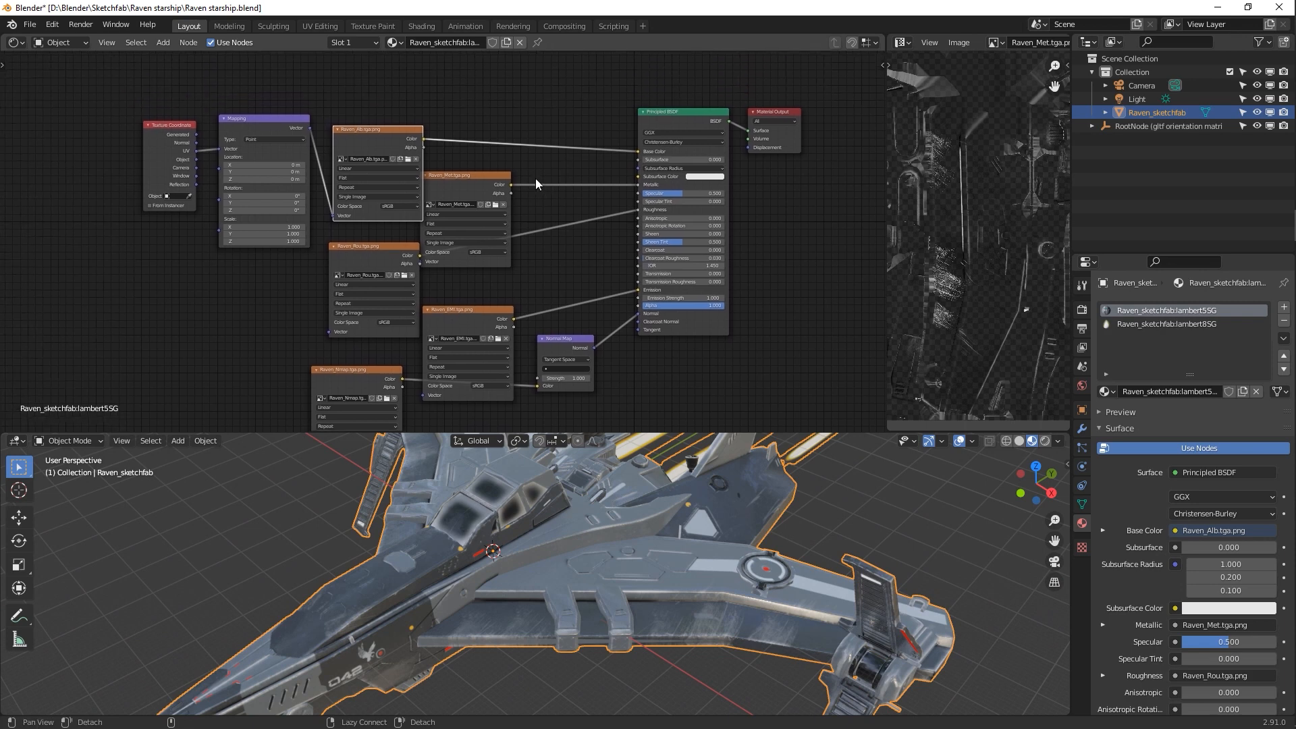
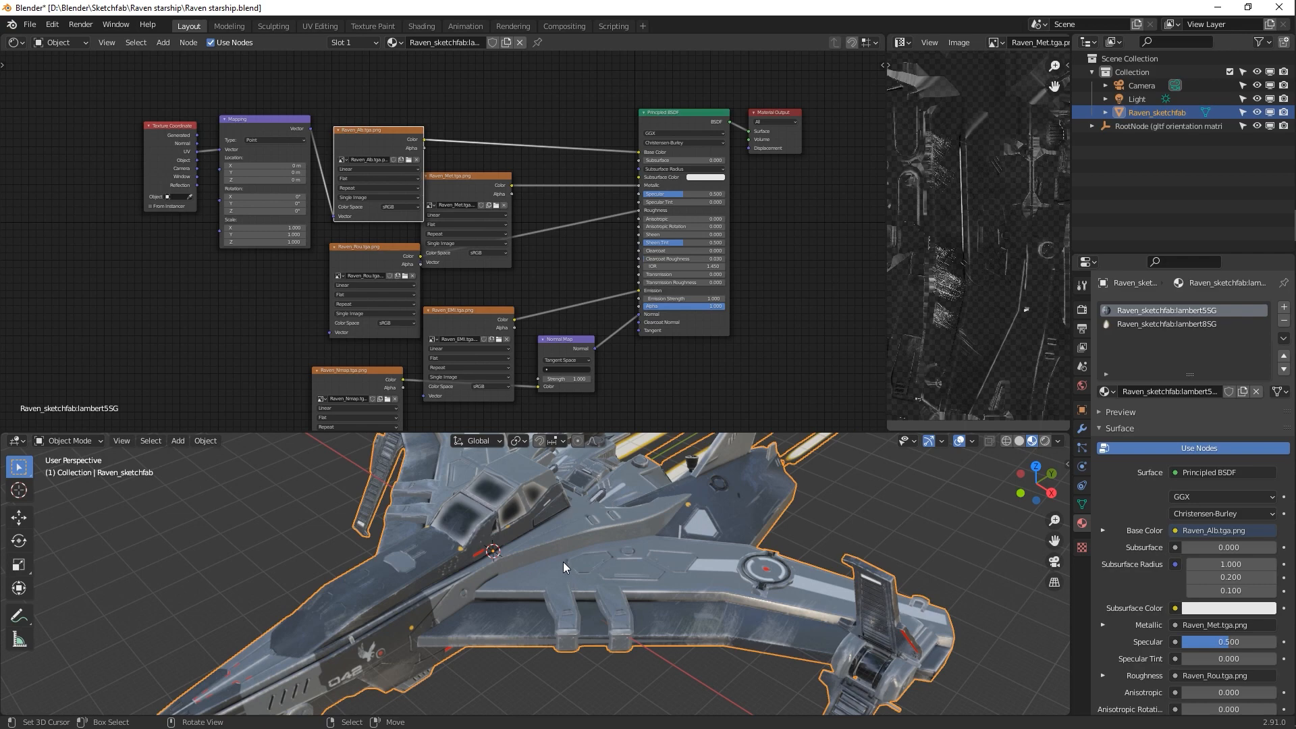
Put the starship into Edit Mode and select individual wing faces to examine their locations in the UV layout
{"action": "key", "text": "Tab"}
{"action": "left_click", "coordinate": [670, 575]}
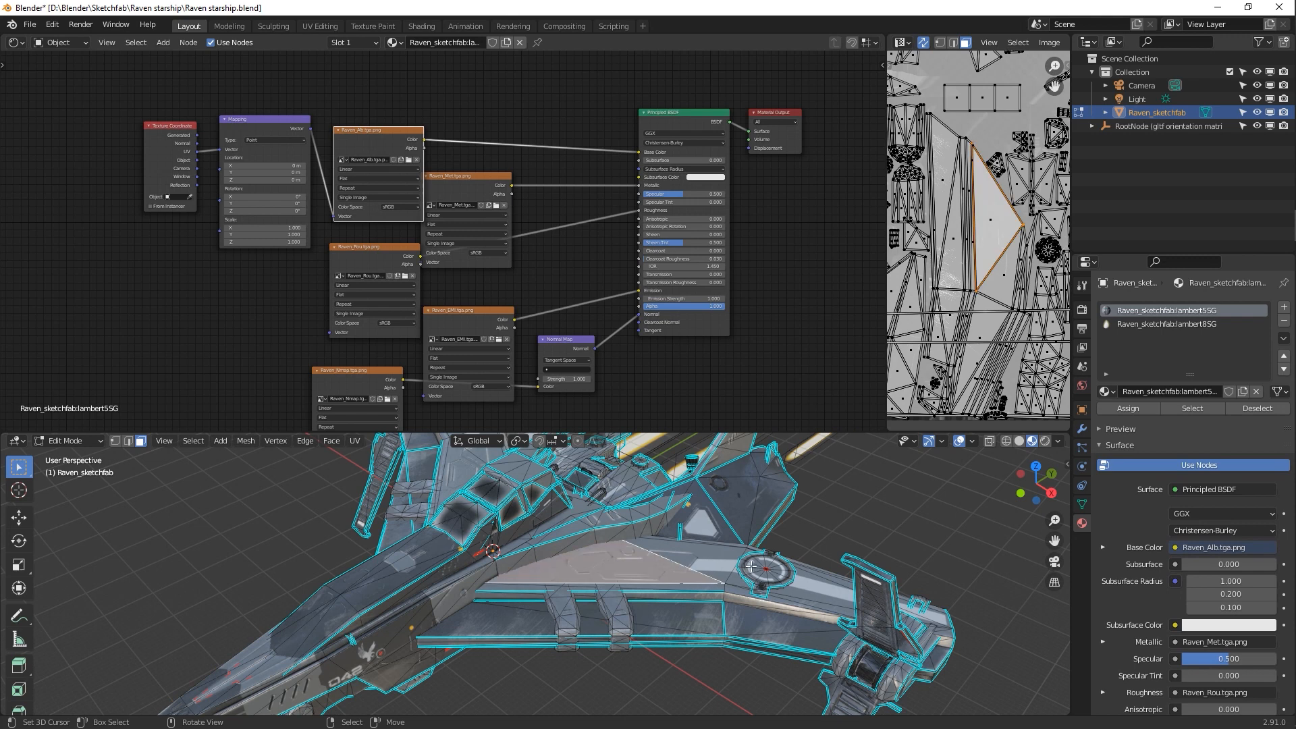
{"action": "left_click", "coordinate": [792, 607]}
{"action": "left_click", "coordinate": [791, 607]}
{"action": "left_click", "coordinate": [751, 617]}
{"action": "left_click", "coordinate": [679, 617]}
{"action": "left_click", "coordinate": [569, 626]}
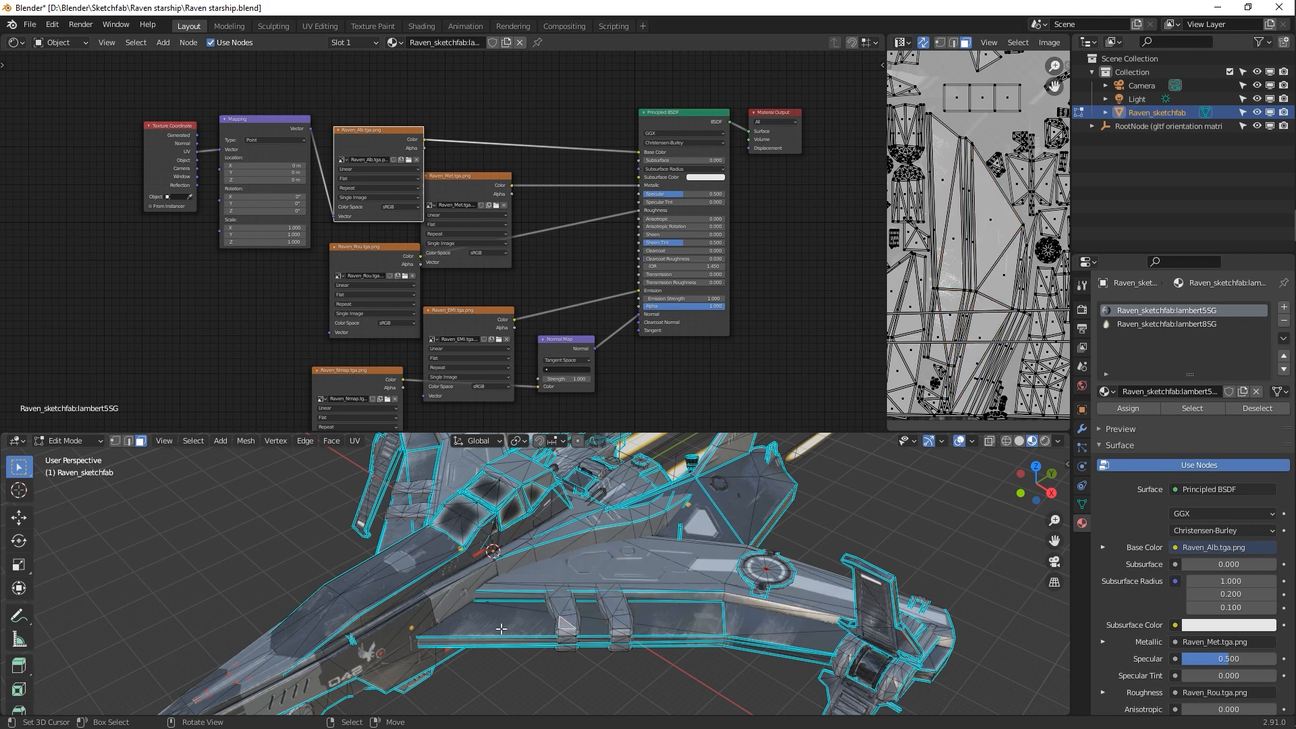
{"action": "left_click", "coordinate": [501, 630]}
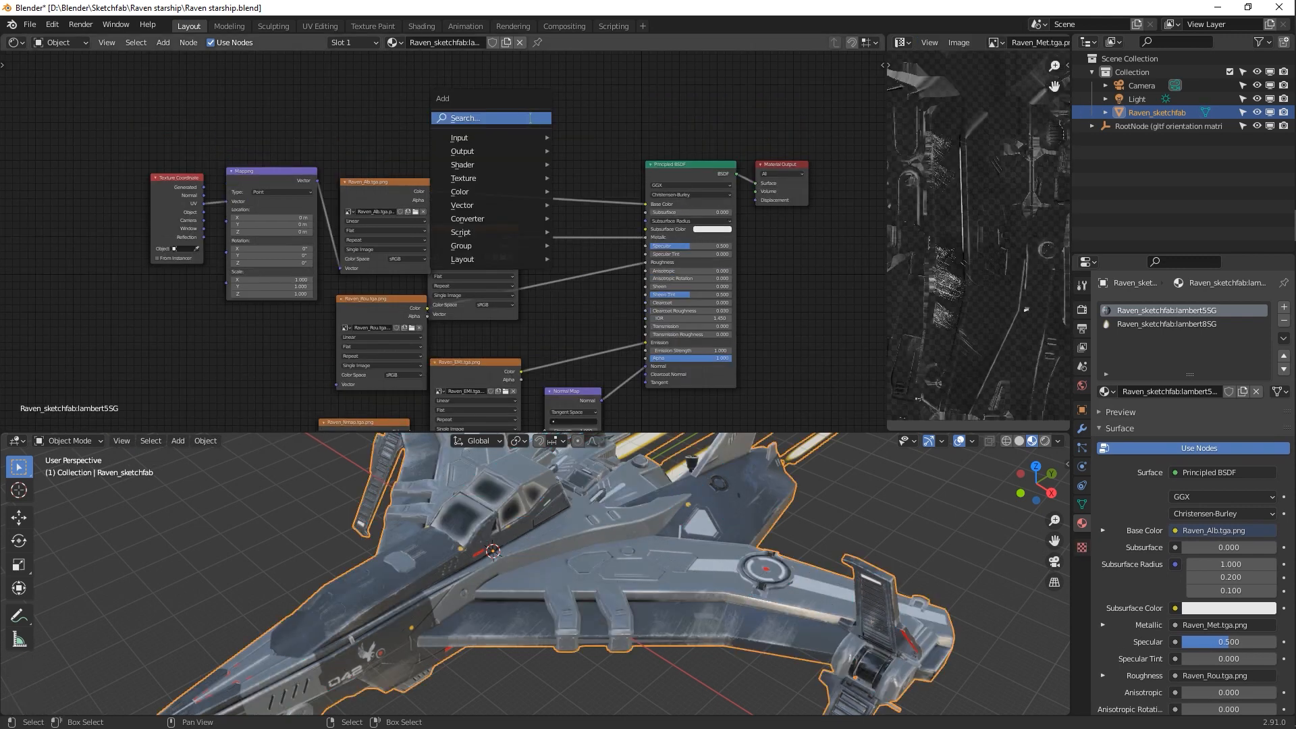
Add an Image Texture node to the starship material, above the existing texture nodes
{"action": "left_click", "coordinate": [530, 118]}
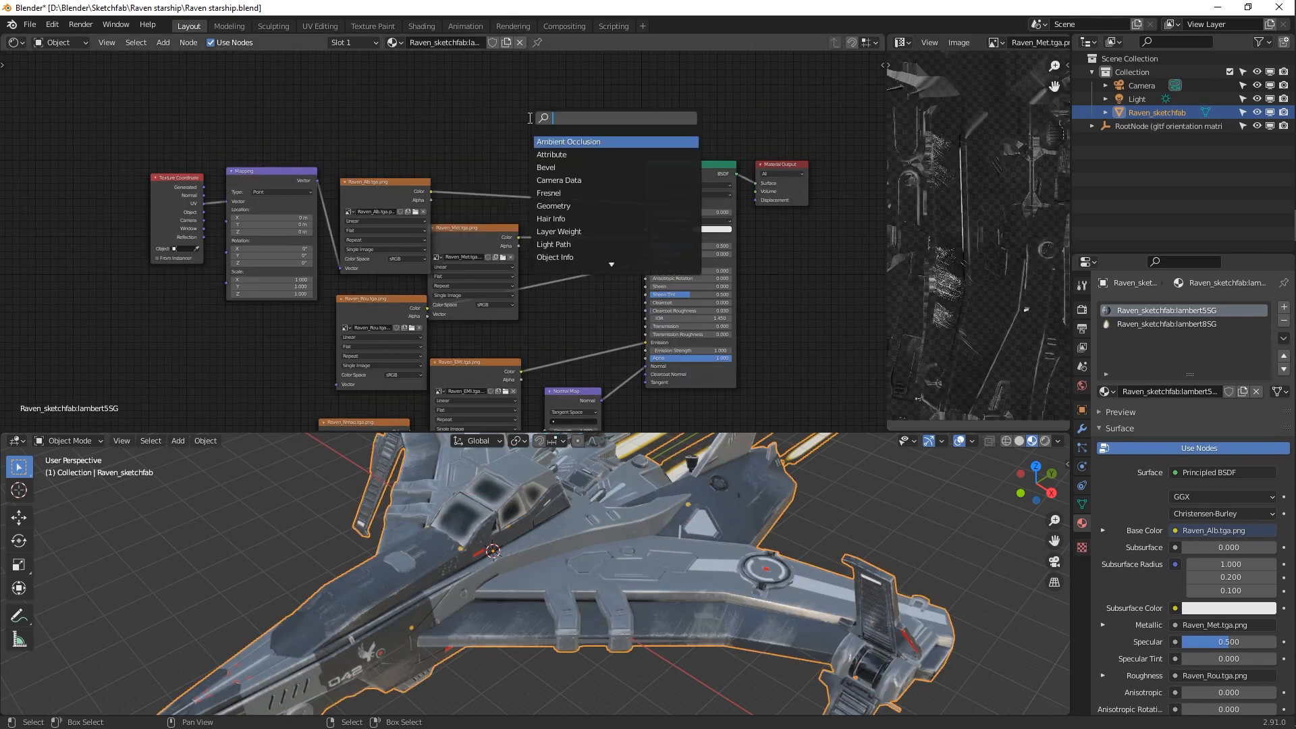
{"action": "type", "text": "image"}
{"action": "key", "text": "Return"}
{"action": "left_click", "coordinate": [418, 67]}
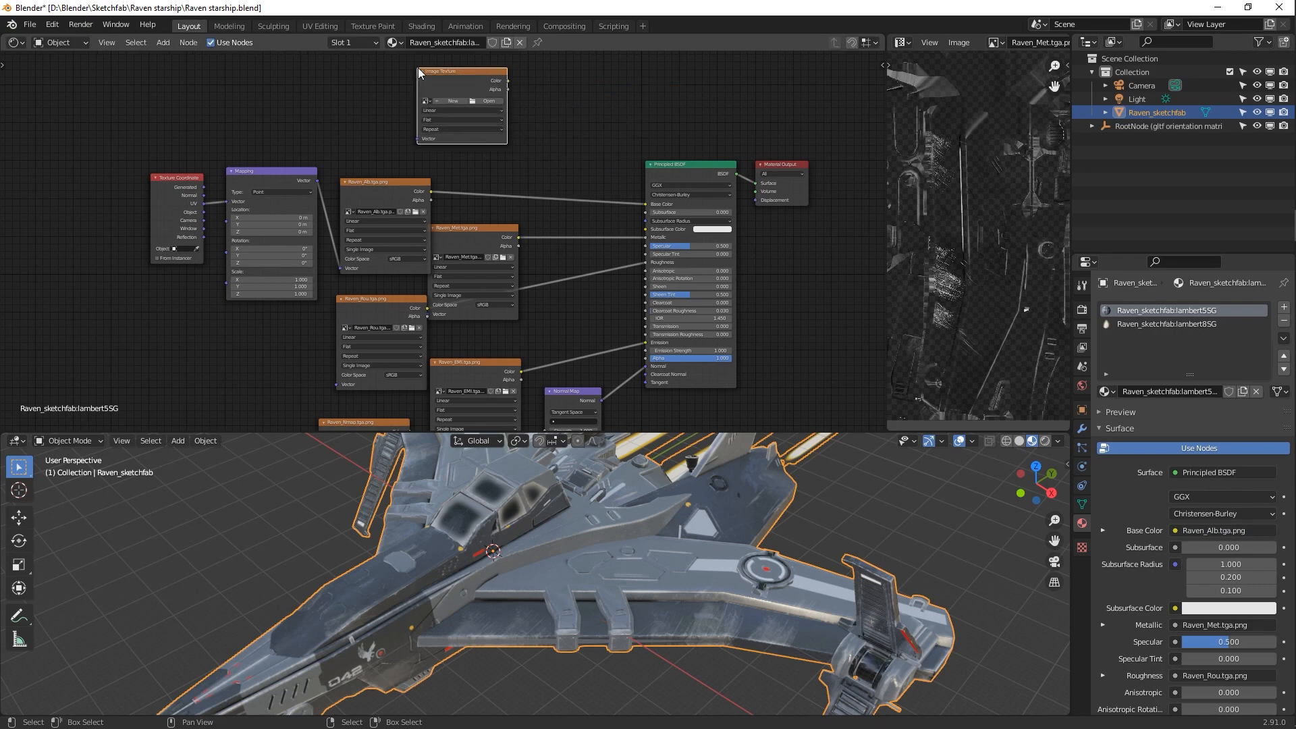
Load the image "DG logo 1 circle BLACK.png" from the Graphics folder into the new texture node, searching for "logo"
{"action": "left_click", "coordinate": [482, 100]}
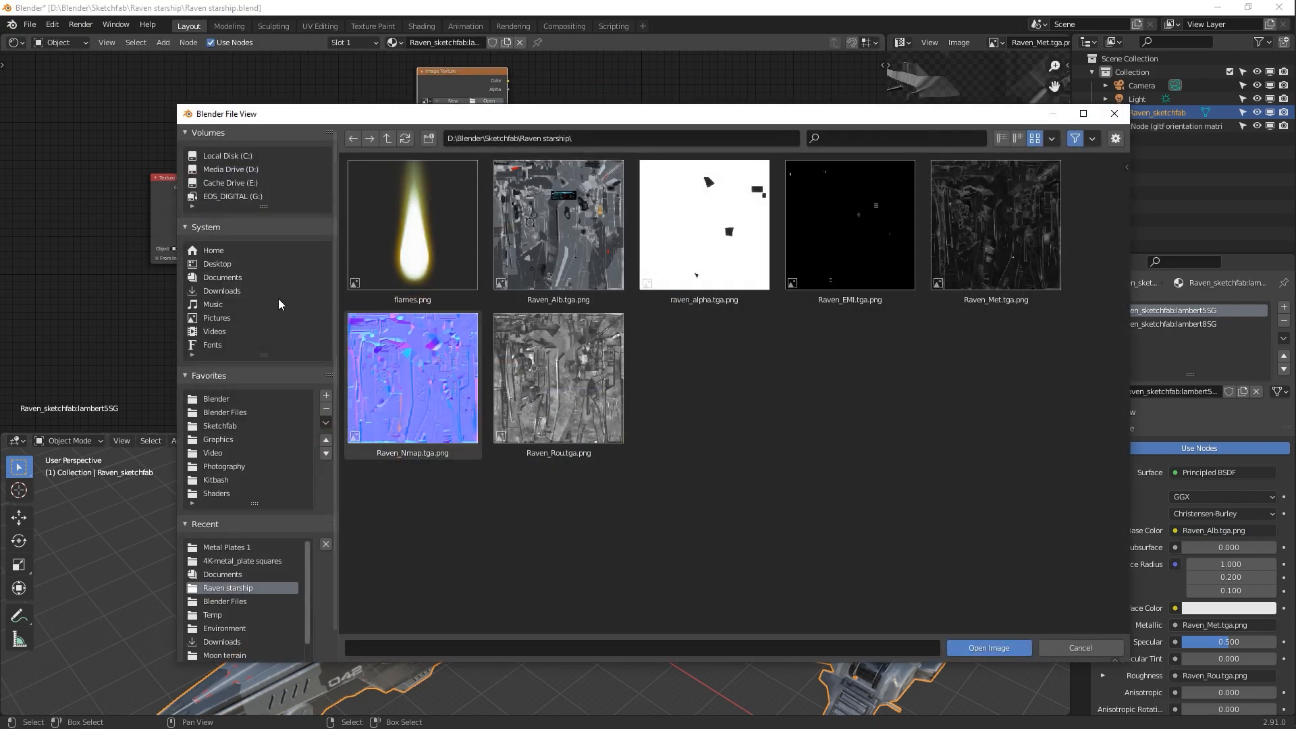
{"action": "left_click", "coordinate": [244, 438]}
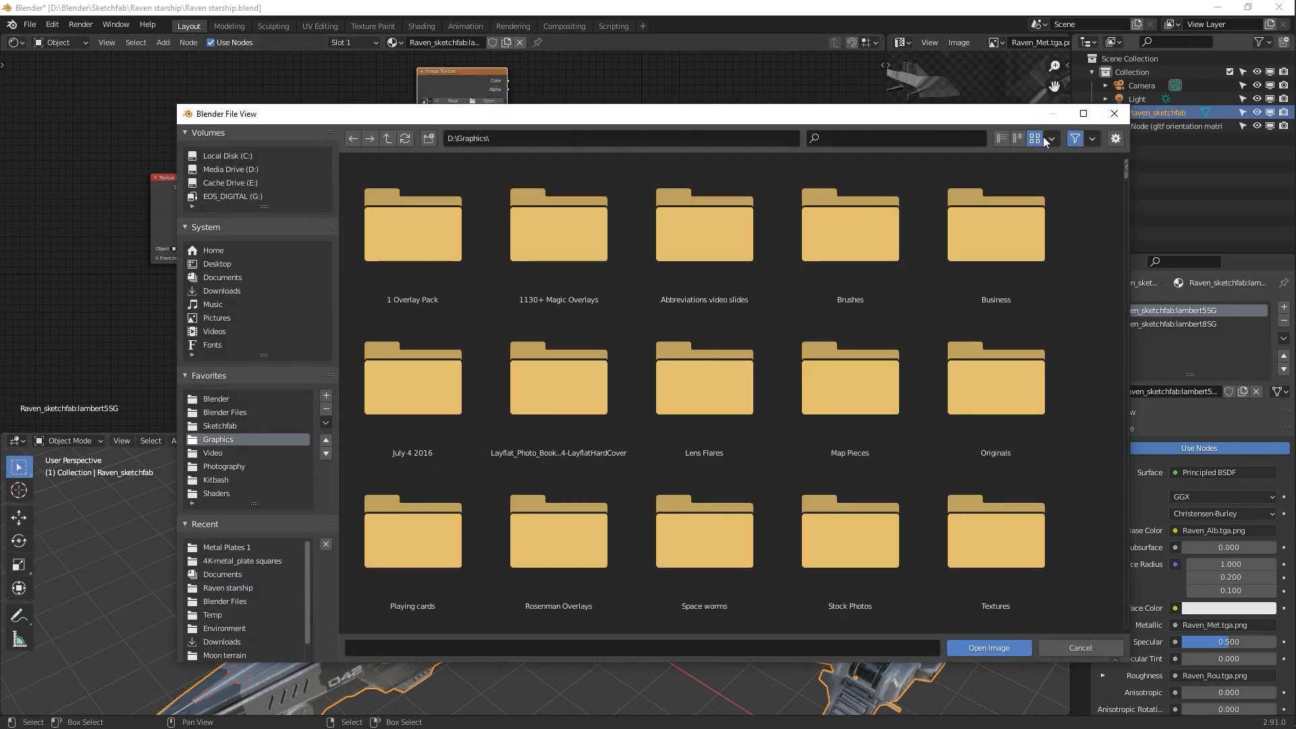
{"action": "left_click", "coordinate": [921, 134]}
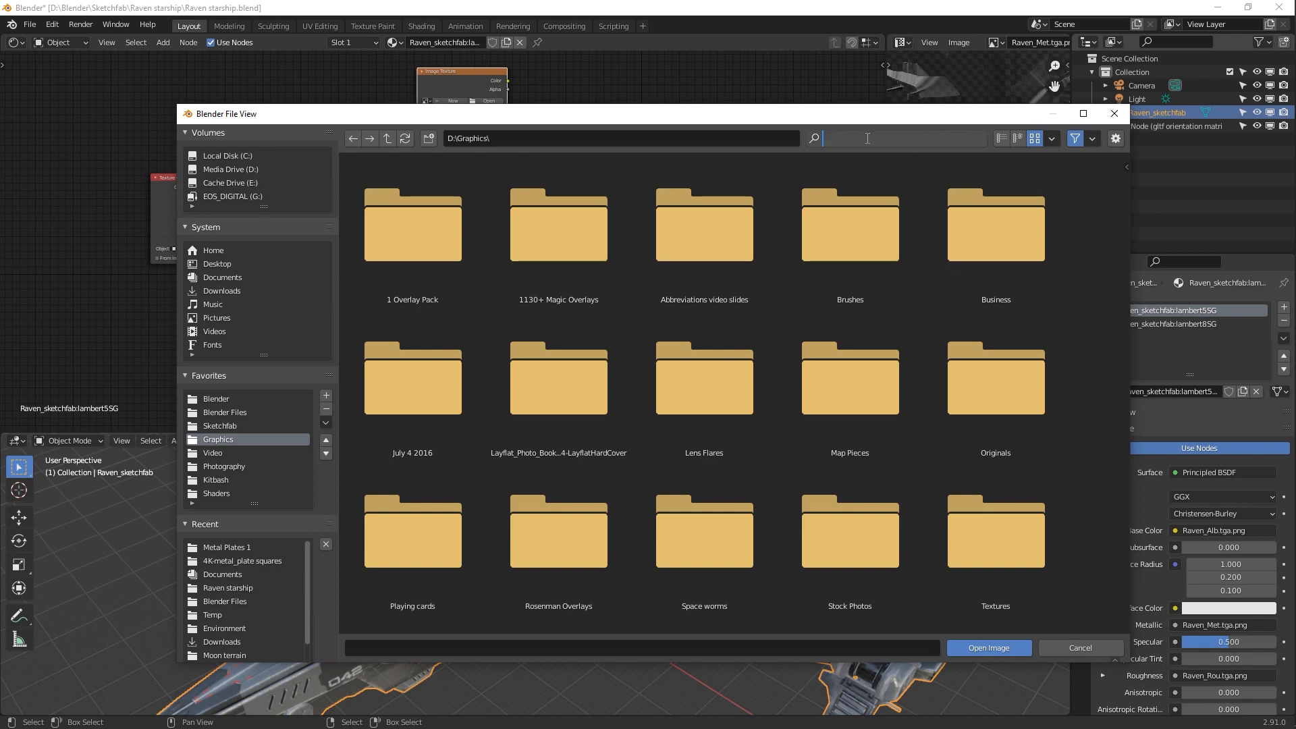
{"action": "type", "text": "logo"}
{"action": "key", "text": "Return"}
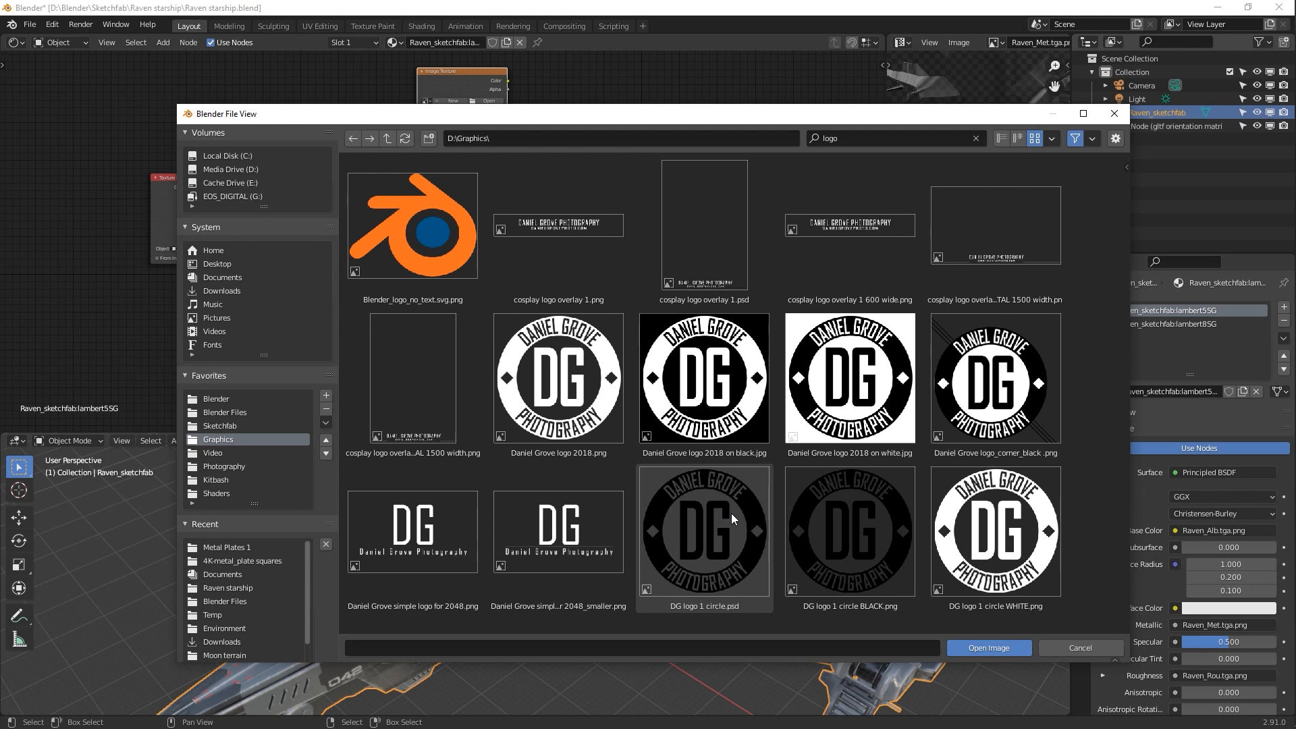
{"action": "left_click", "coordinate": [848, 508]}
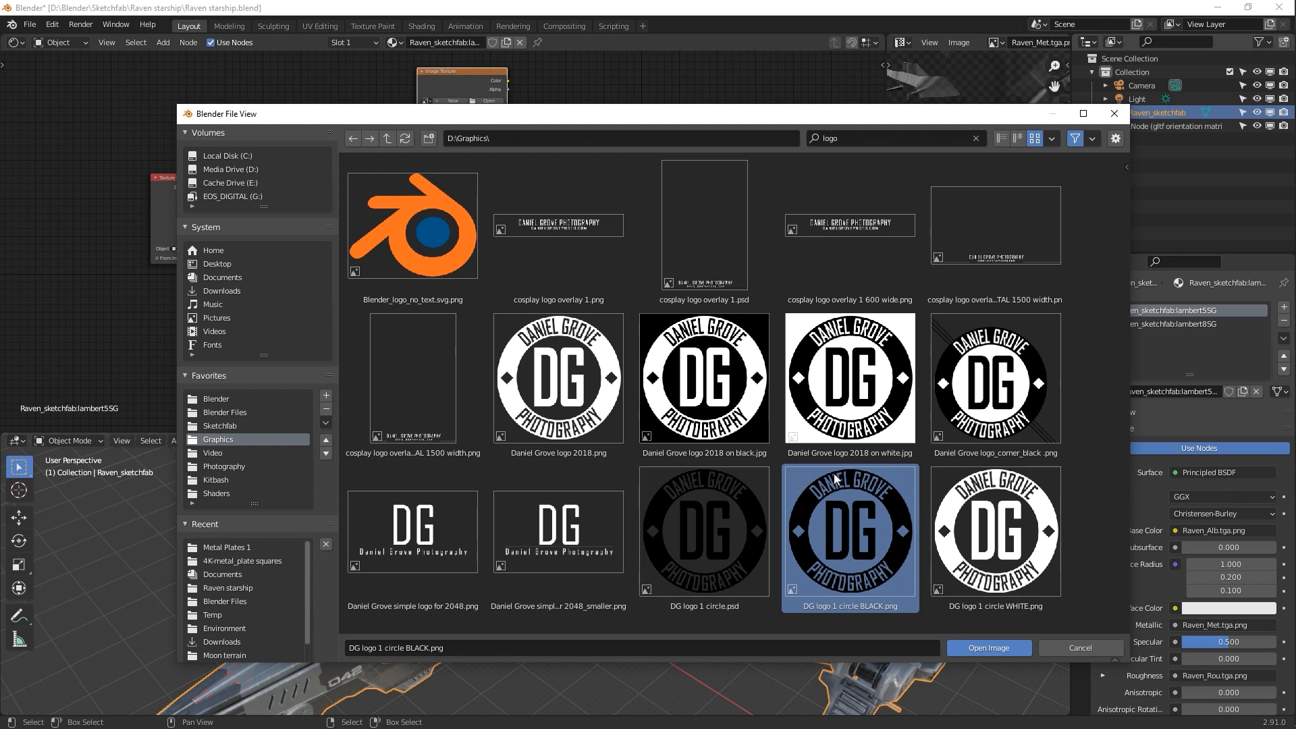
{"action": "left_click_drag", "start_coordinate": [574, 114], "coordinate": [975, 95]}
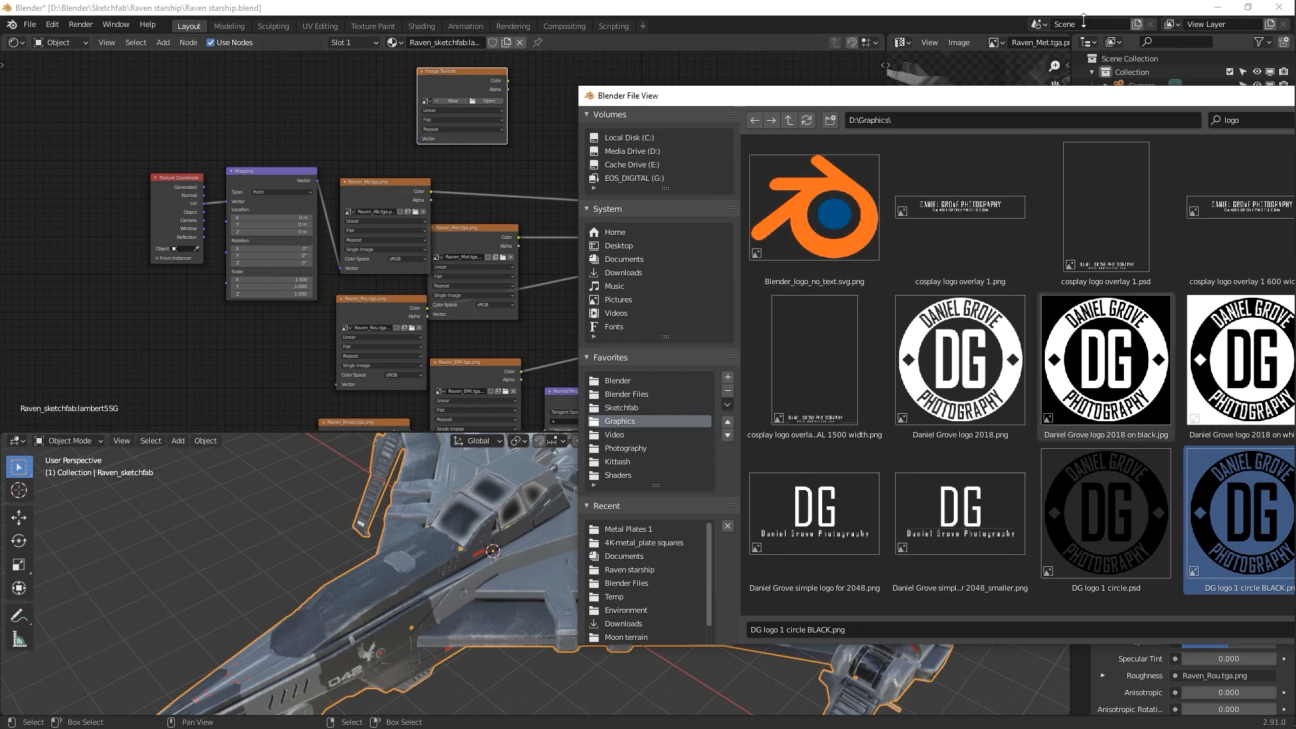
{"action": "left_click_drag", "start_coordinate": [1080, 95], "coordinate": [650, 102]}
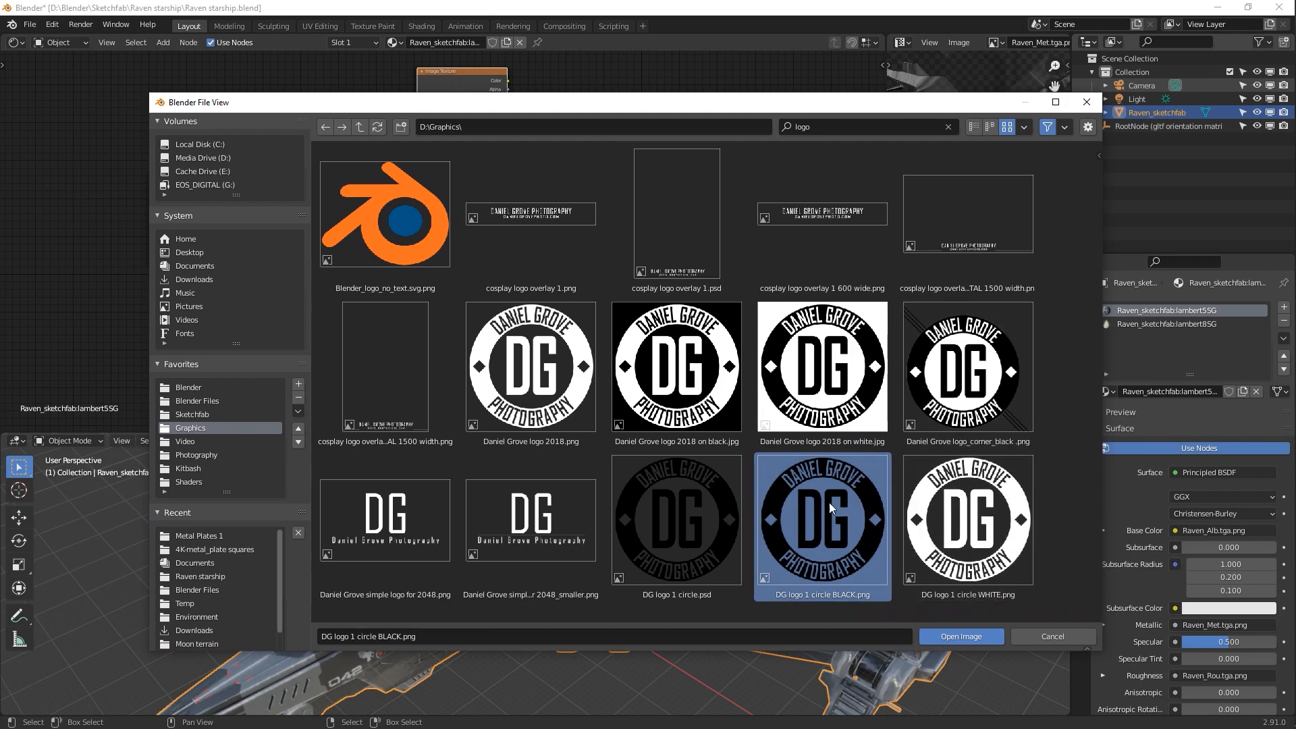
{"action": "left_click", "coordinate": [977, 638]}
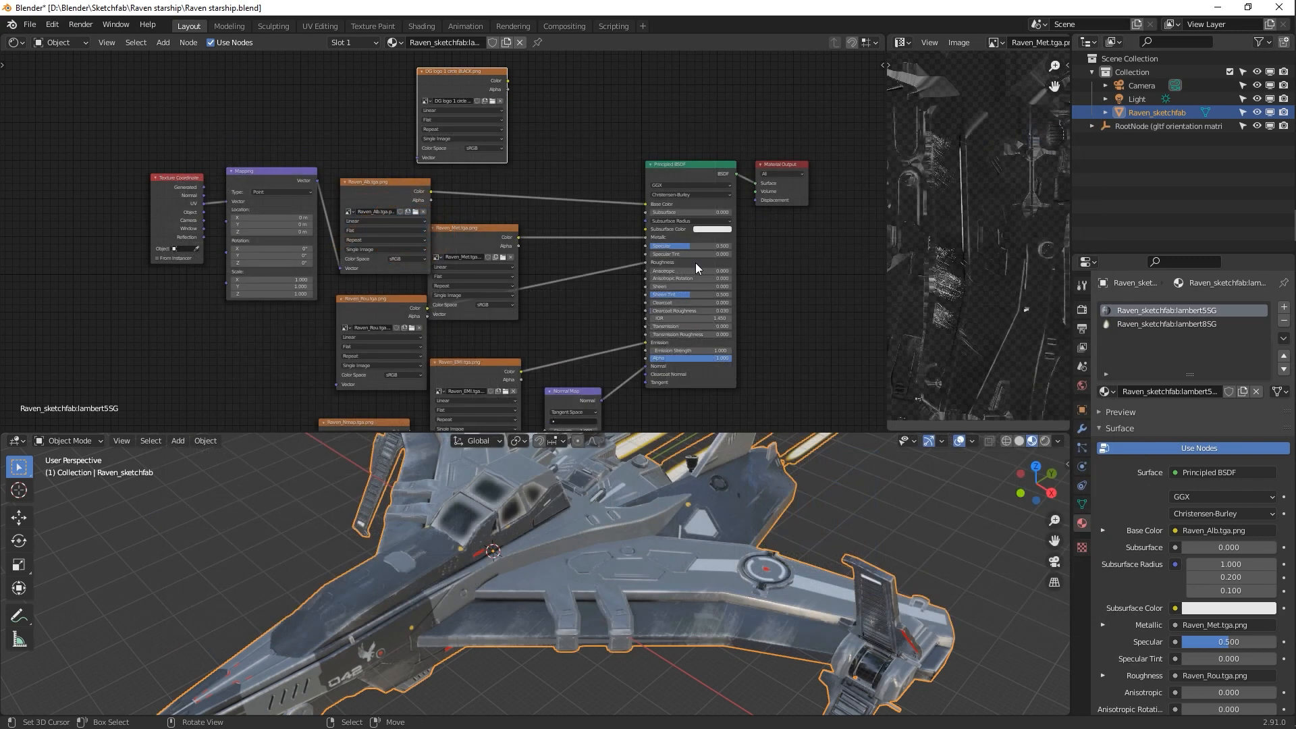
Move the logo texture node directly above the Raven_Alb image node, leaving free space before the Principled BSDF
{"action": "scroll", "coordinate": [524, 217], "scroll_direction": "up", "scroll_amount": 3}
{"action": "scroll", "coordinate": [524, 221], "scroll_direction": "up", "scroll_amount": 2}
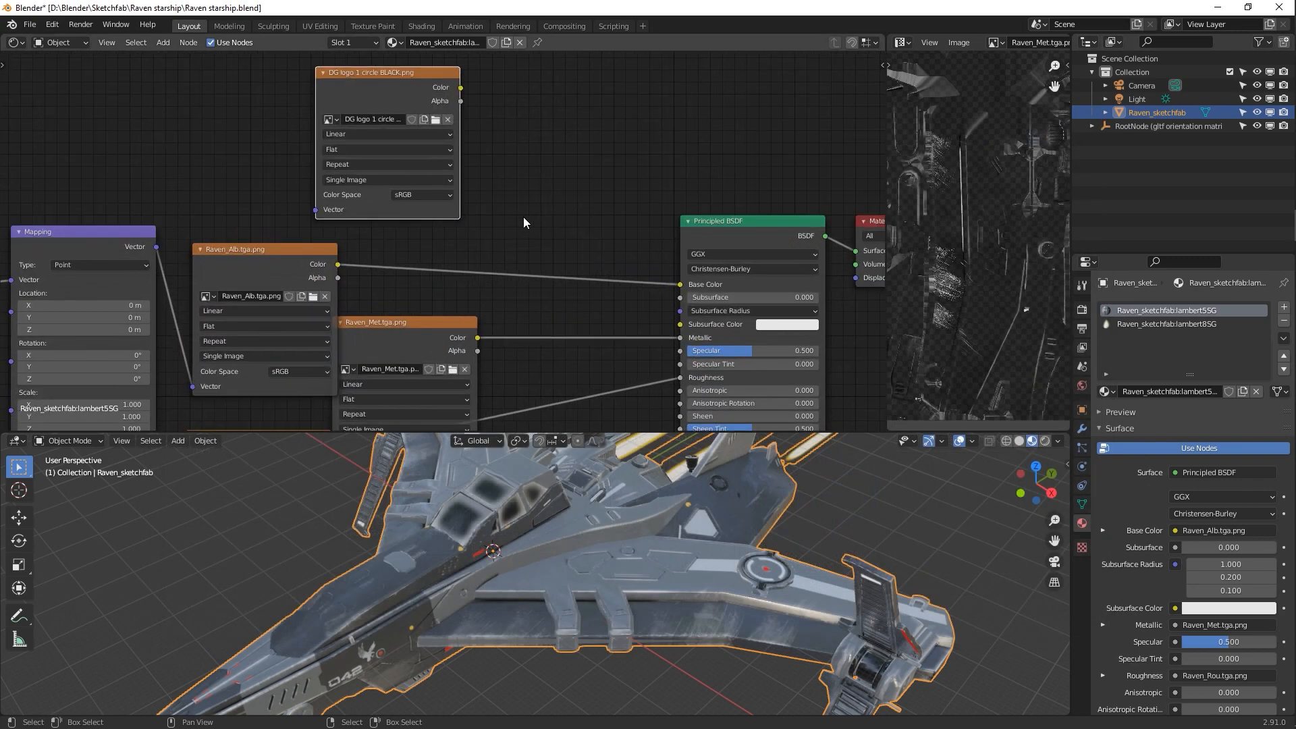
{"action": "left_click_drag", "start_coordinate": [435, 121], "coordinate": [637, 211]}
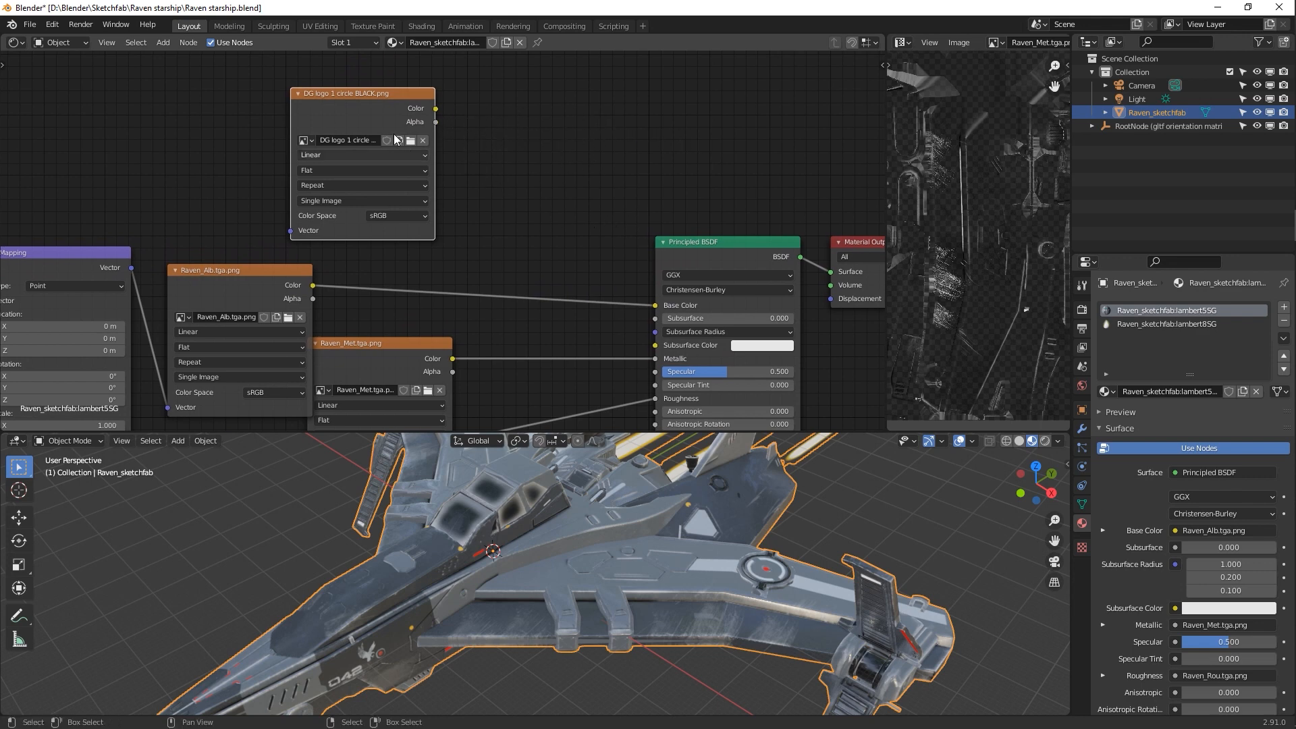
{"action": "key", "text": "g"}
{"action": "left_click", "coordinate": [382, 111]}
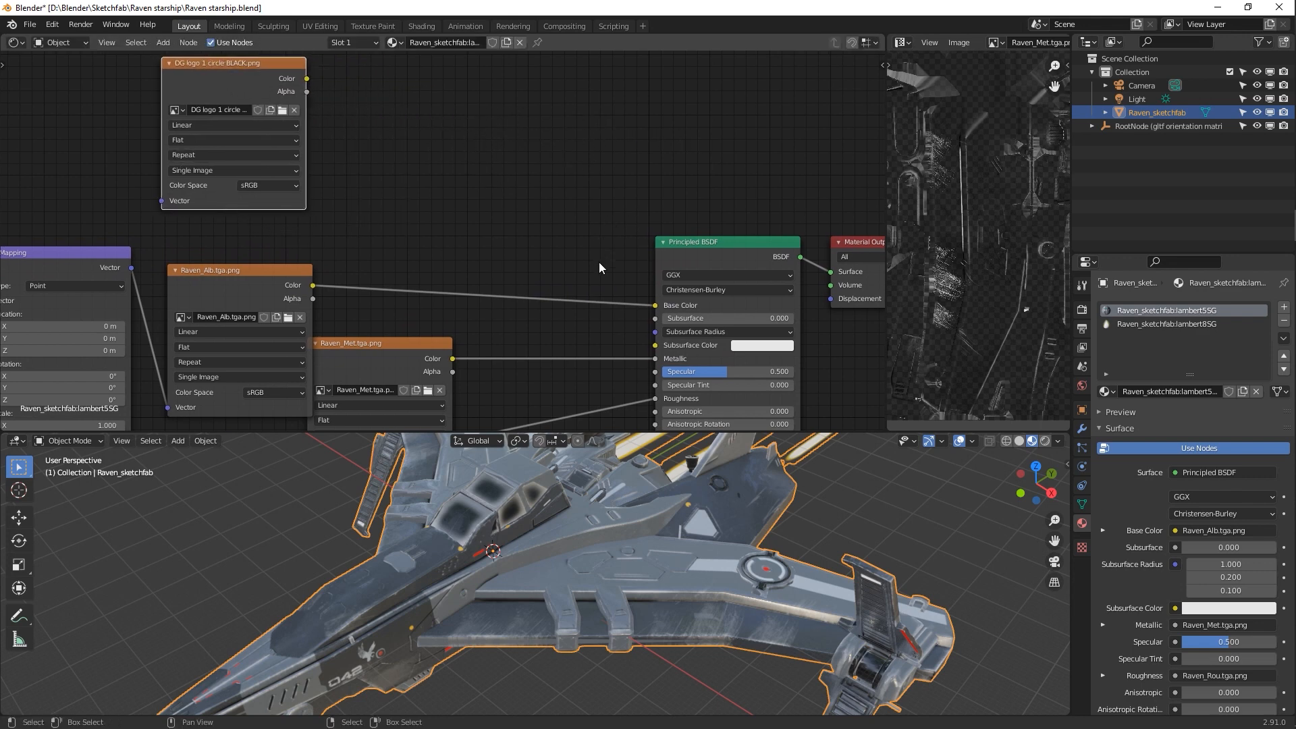
Insert a MixRGB node into the link between the Raven_Alb texture's Color and the Principled BSDF's Base Color
{"action": "middle_click_drag", "start_coordinate": [554, 326], "coordinate": [565, 306]}
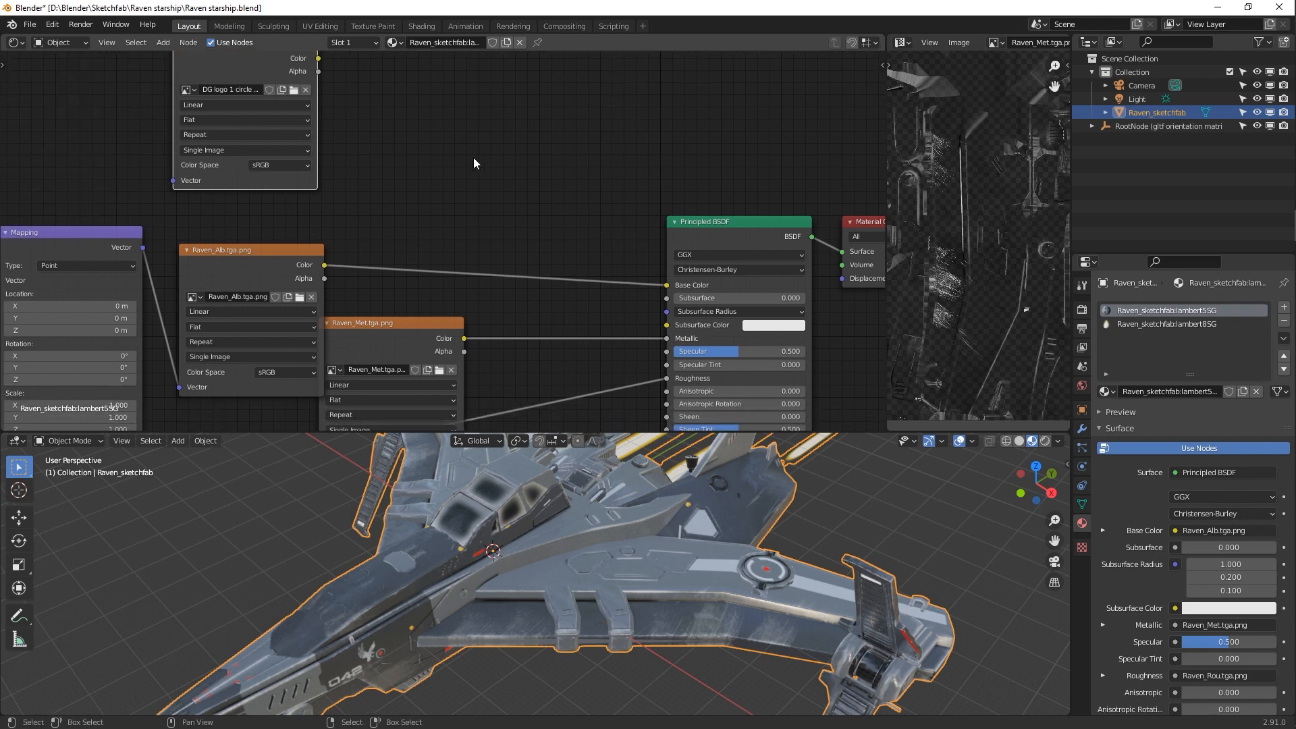
{"action": "key", "text": "shift+a"}
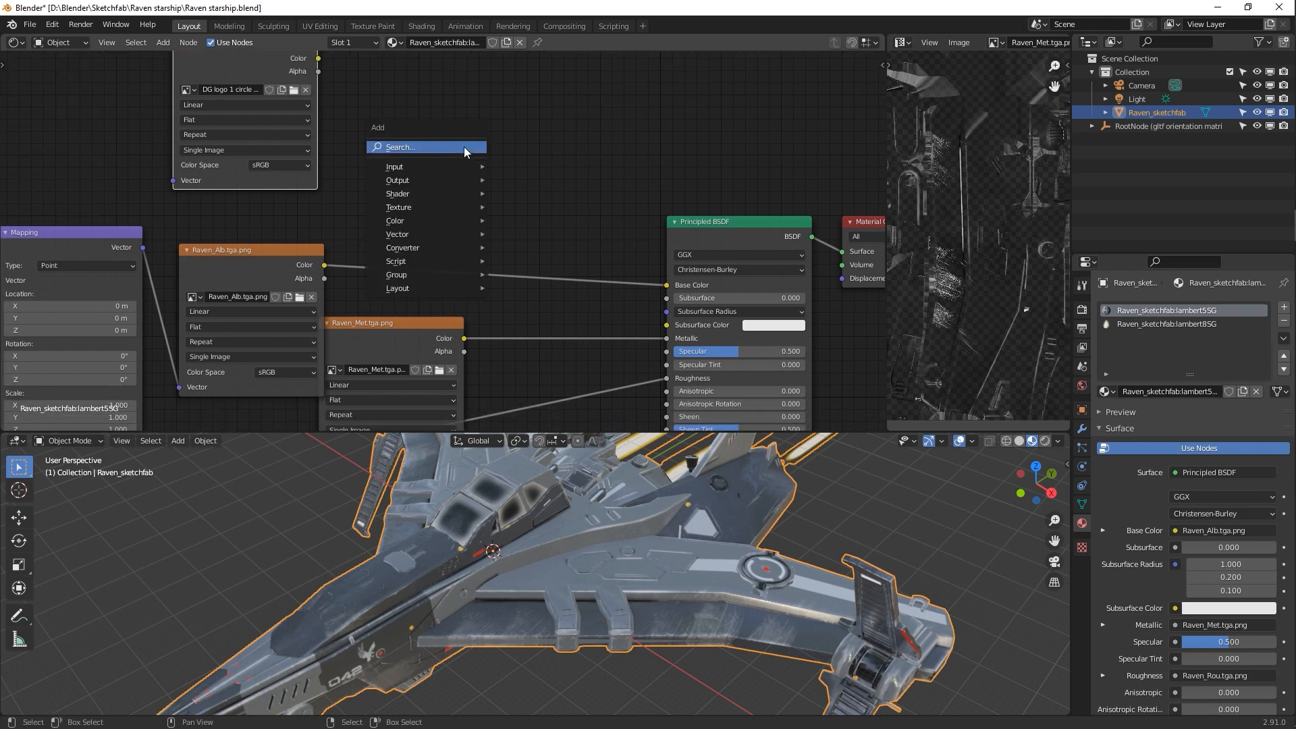
{"action": "type", "text": "mix"}
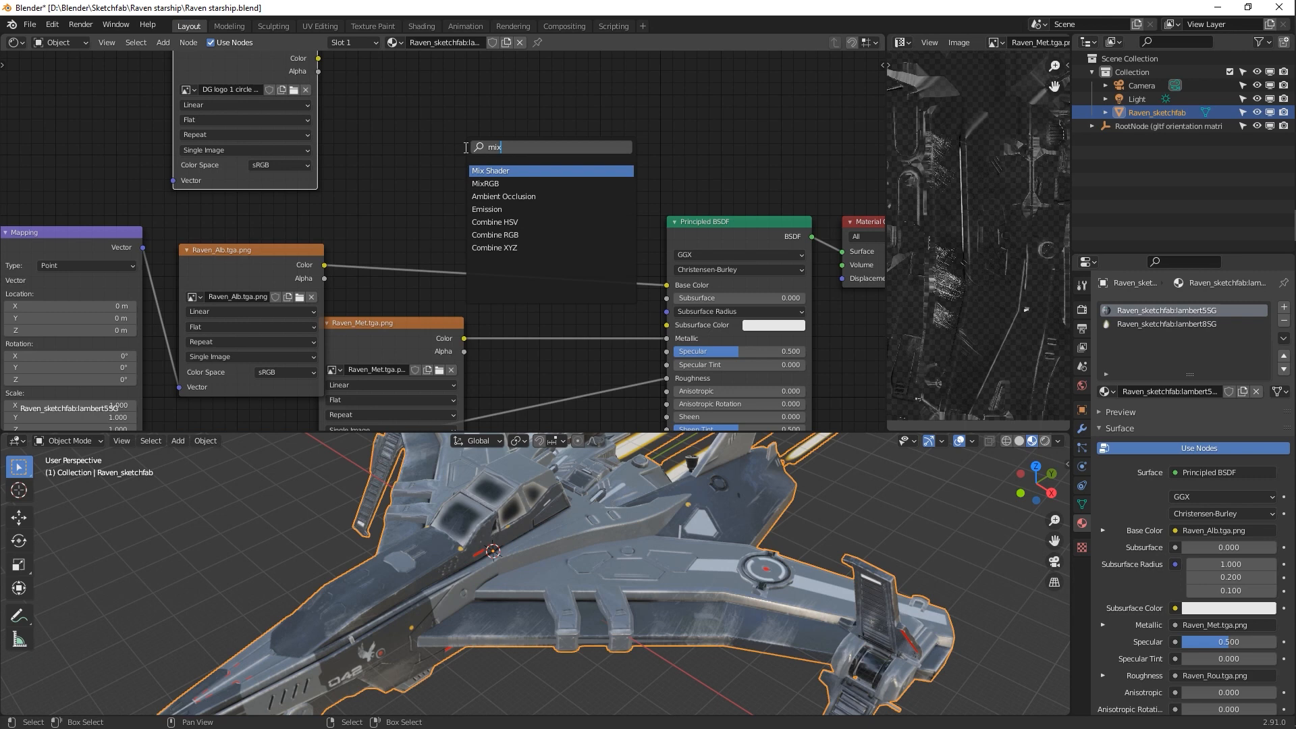
{"action": "left_click", "coordinate": [507, 183]}
{"action": "left_click", "coordinate": [569, 215]}
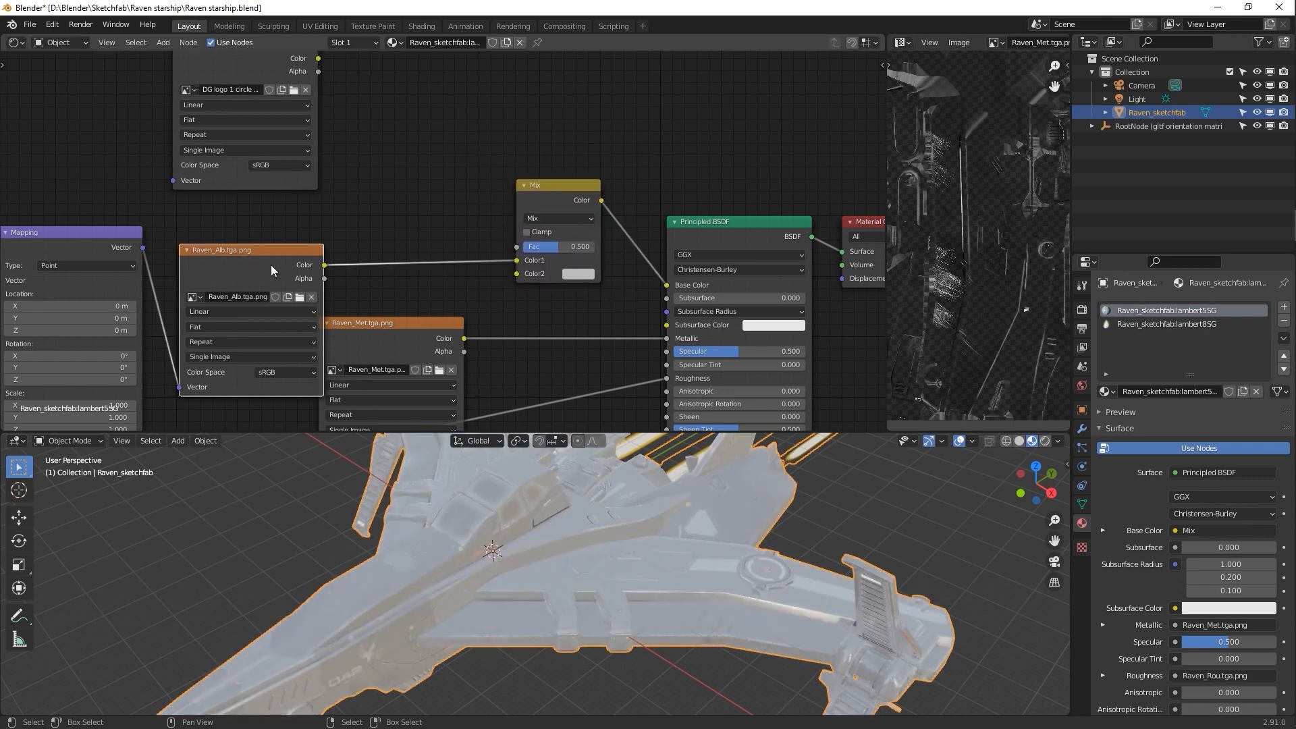
Connect the logo texture's Color to the Mix node's Color2 and set the mix Fac to 0.600
{"action": "left_click", "coordinate": [369, 105]}
{"action": "middle_click_drag", "start_coordinate": [363, 116], "coordinate": [367, 137]}
{"action": "mouse_move", "coordinate": [327, 80]}
{"action": "left_mouse_down"}
{"action": "mouse_move", "coordinate": [670, 186]}
{"action": "mouse_move", "coordinate": [402, 124]}
{"action": "mouse_move", "coordinate": [654, 292]}
{"action": "mouse_move", "coordinate": [519, 295]}
{"action": "mouse_move", "coordinate": [577, 273]}
{"action": "mouse_move", "coordinate": [533, 273]}
{"action": "mouse_move", "coordinate": [598, 269]}
{"action": "left_mouse_up"}
{"action": "middle_click_drag", "start_coordinate": [602, 463], "coordinate": [633, 601]}
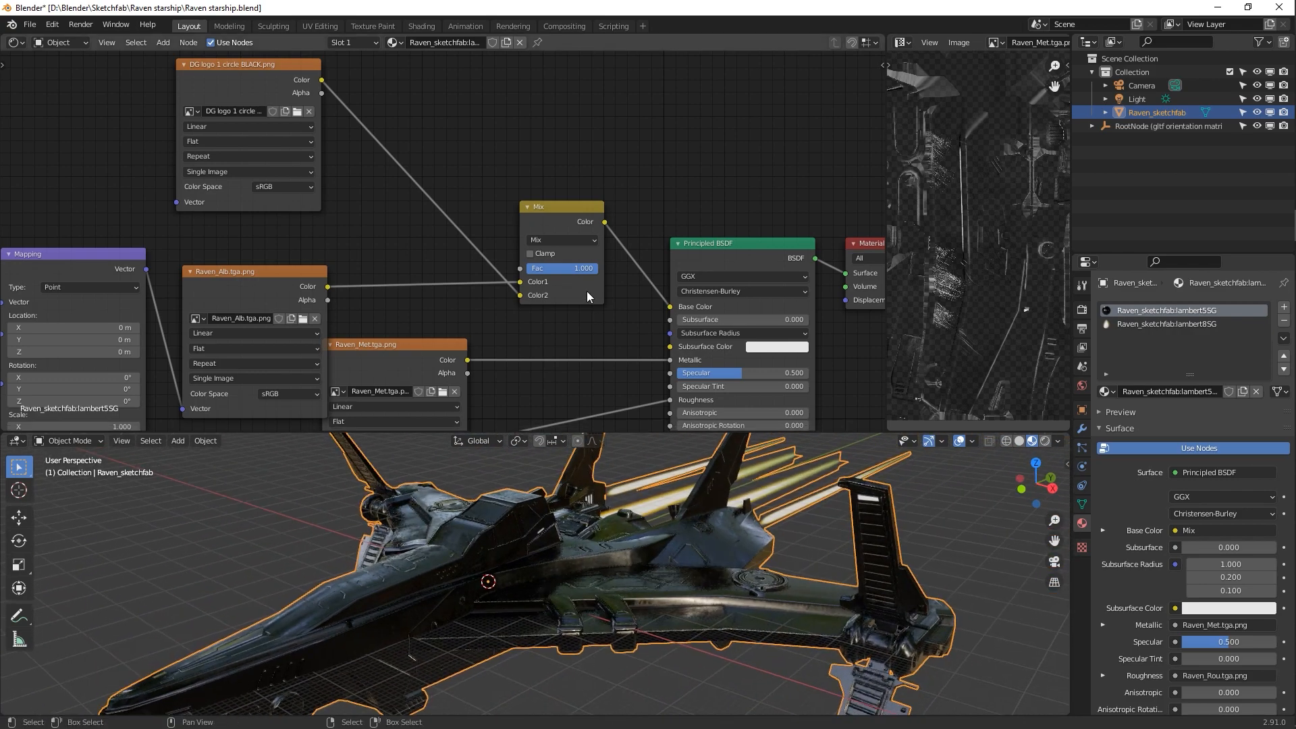
{"action": "mouse_move", "coordinate": [588, 269]}
{"action": "left_mouse_down"}
{"action": "mouse_move", "coordinate": [530, 268]}
{"action": "mouse_move", "coordinate": [598, 269]}
{"action": "mouse_move", "coordinate": [569, 269]}
{"action": "left_mouse_up"}
{"action": "middle_click_drag", "start_coordinate": [448, 248], "coordinate": [502, 248]}
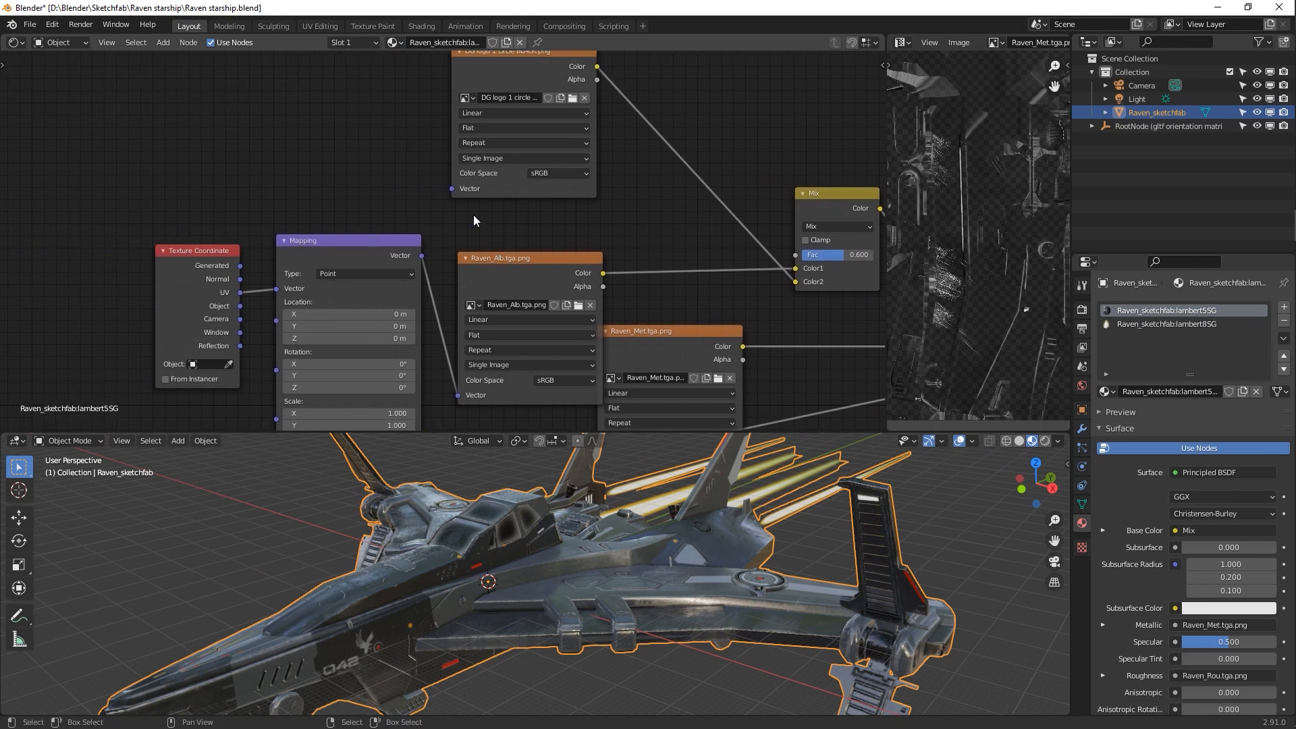
Add a second UV map to the starship mesh and name it "Logo UV map"
{"action": "left_click", "coordinate": [473, 84]}
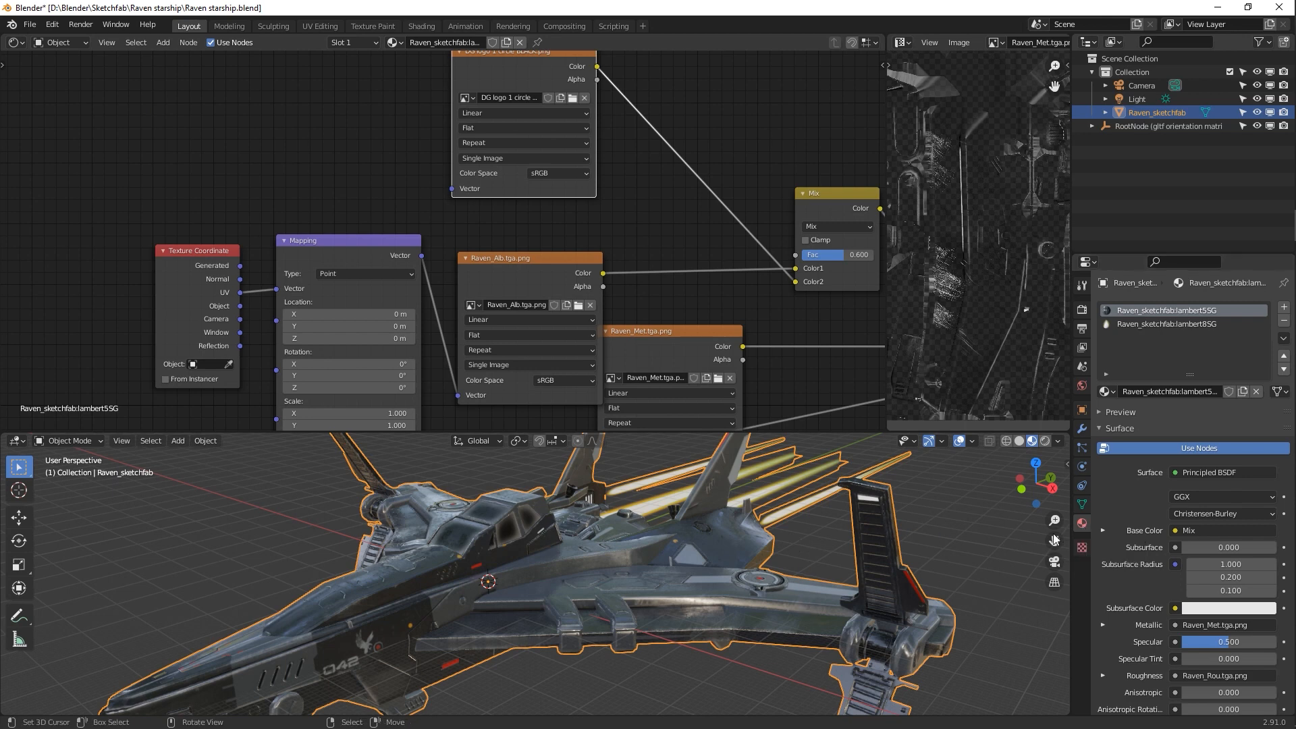
{"action": "left_click", "coordinate": [1081, 504]}
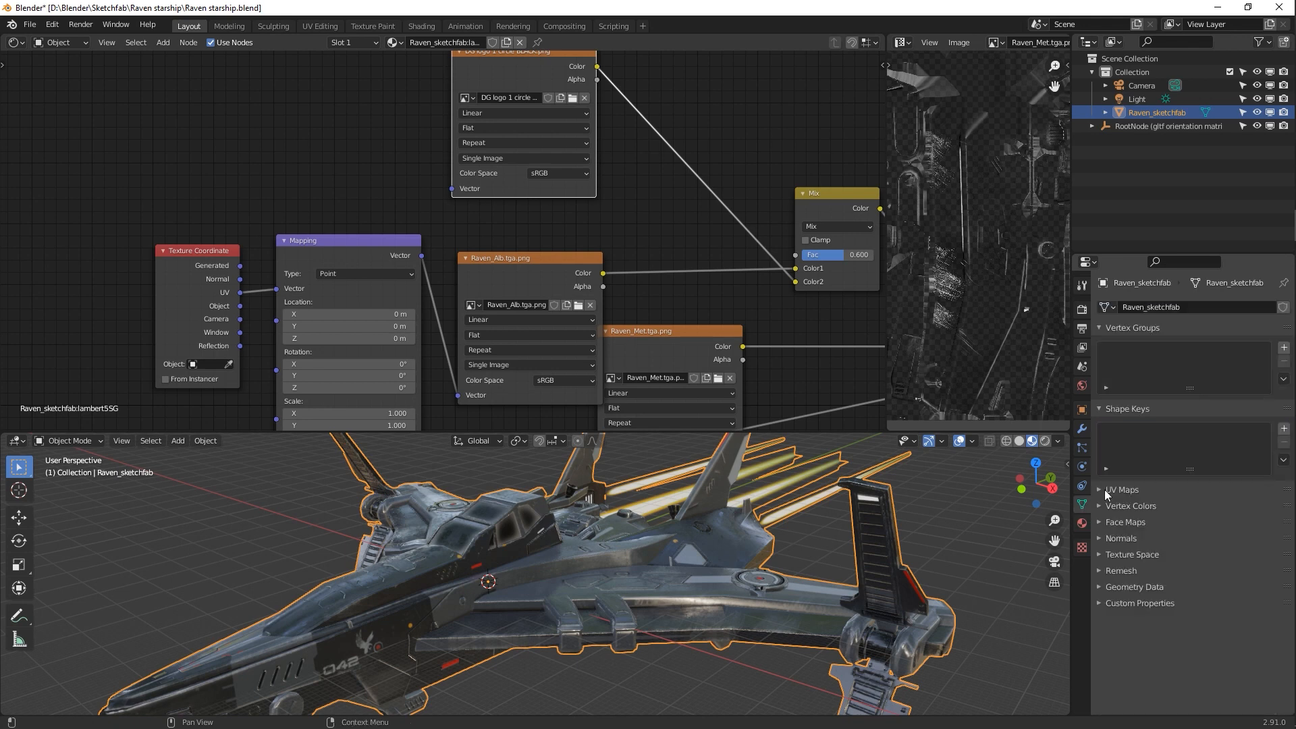
{"action": "left_click", "coordinate": [1106, 492]}
{"action": "left_click", "coordinate": [1284, 509]}
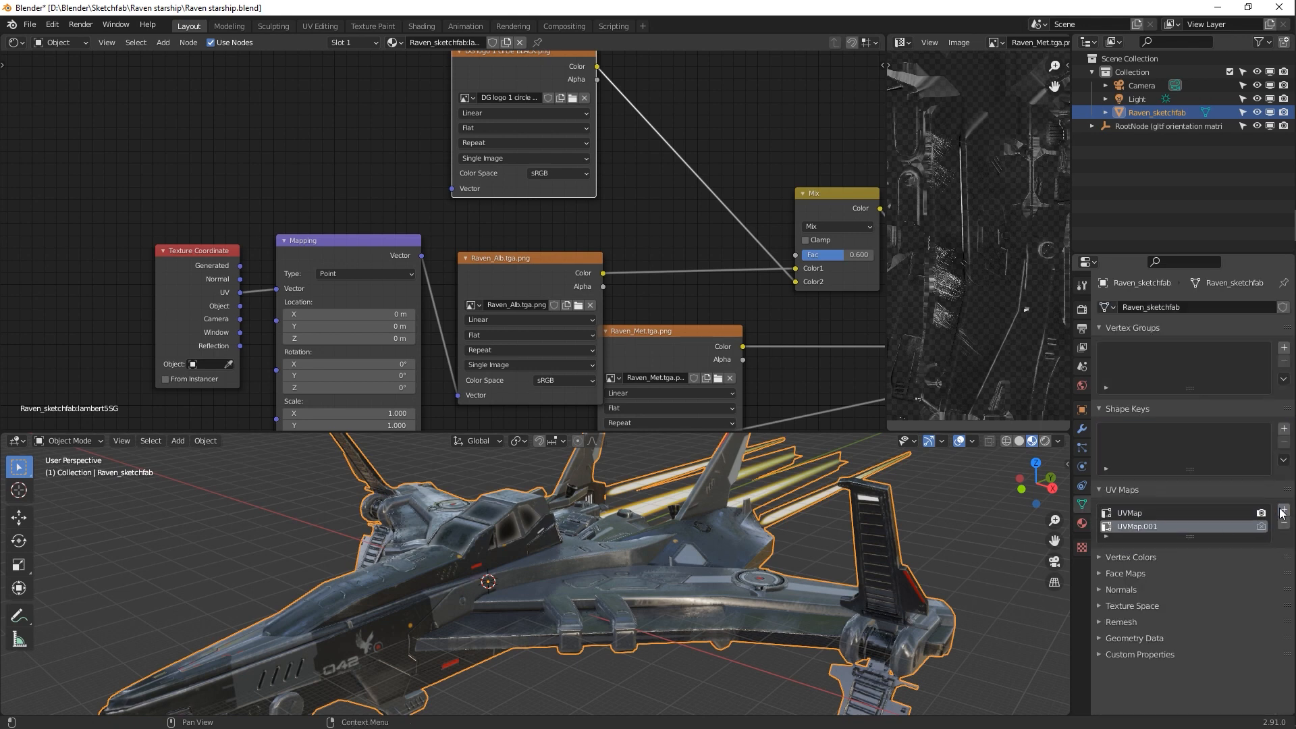
{"action": "double_click", "coordinate": [1145, 529]}
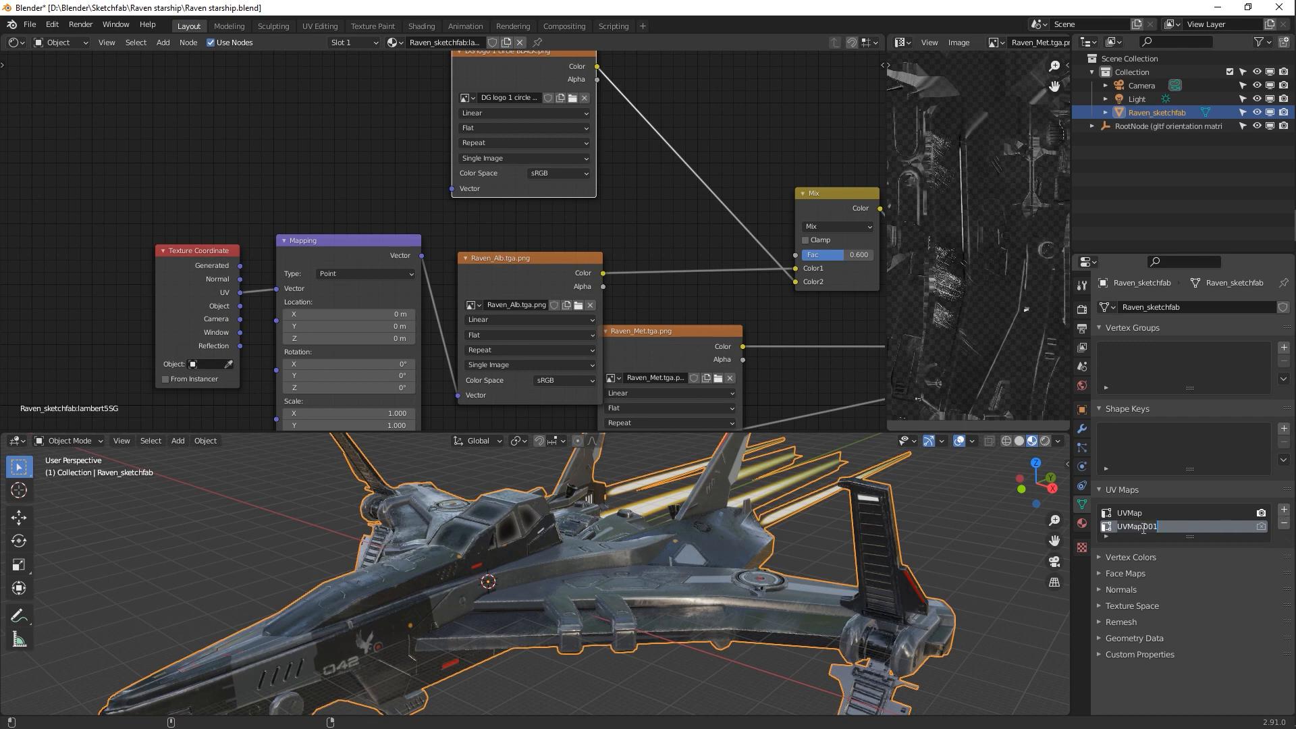
{"action": "type", "text": "Logo UV map"}
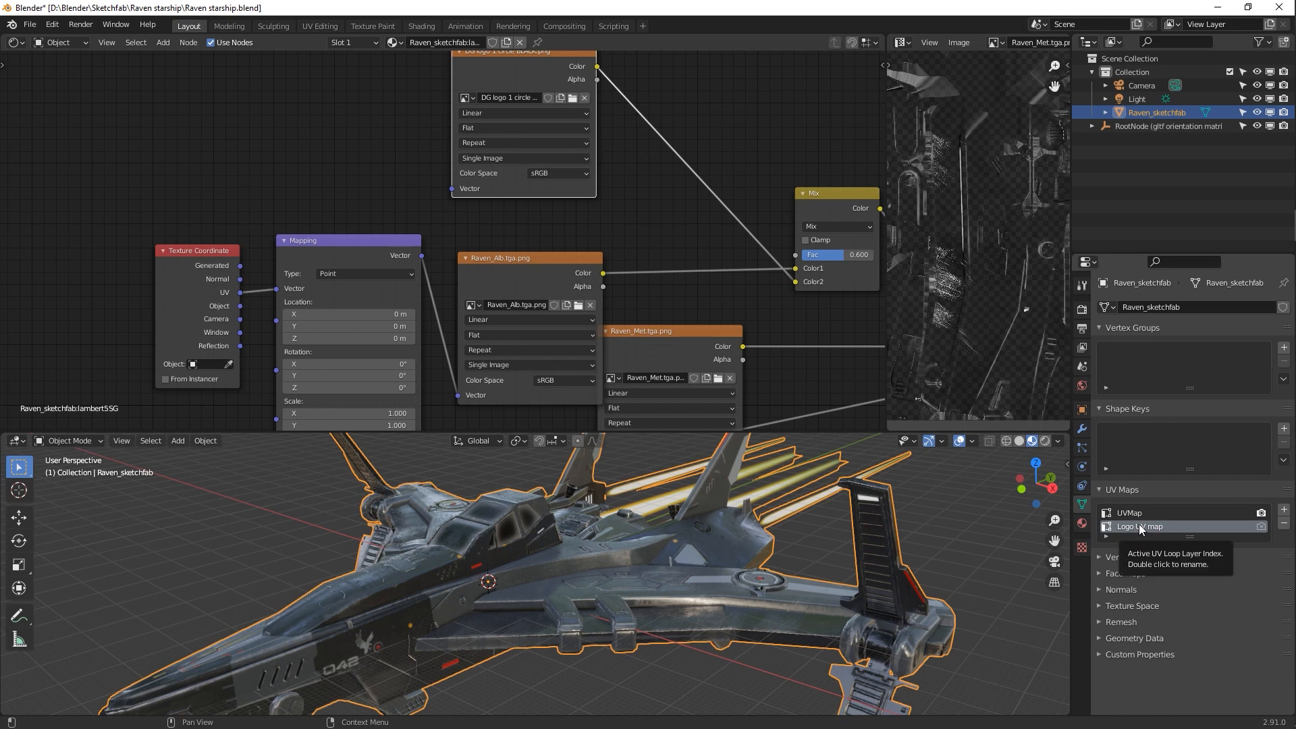
Add a UV Map node in the free space before the logo texture node
{"action": "middle_click_drag", "start_coordinate": [311, 173], "coordinate": [351, 212]}
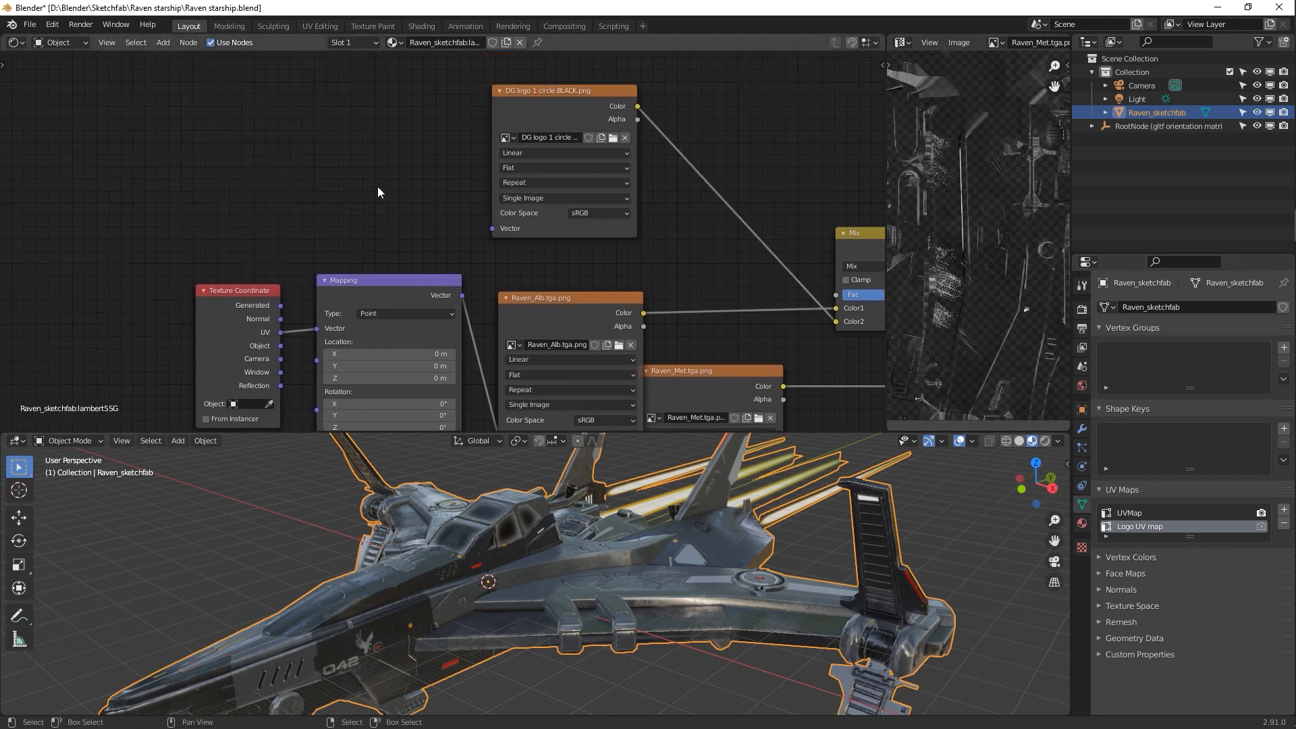
{"action": "key", "text": "shift+a"}
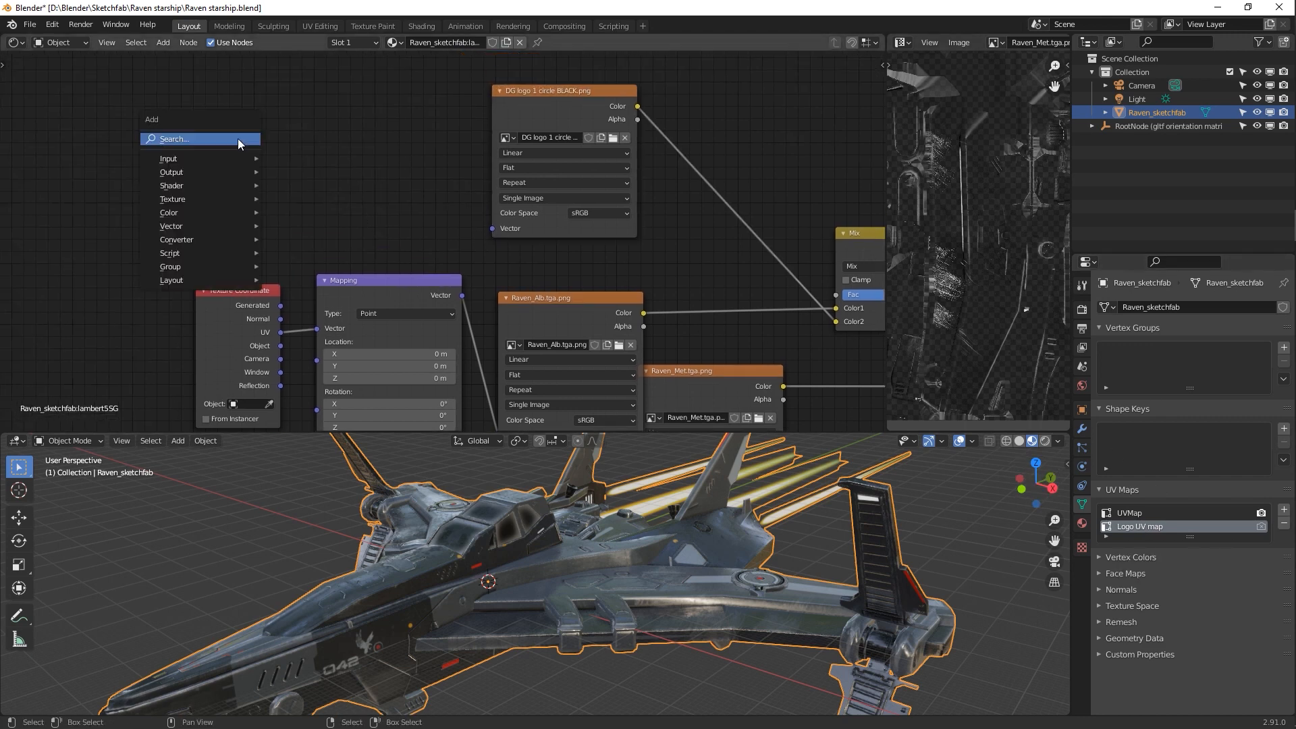
{"action": "left_click", "coordinate": [237, 139]}
{"action": "type", "text": "uv"}
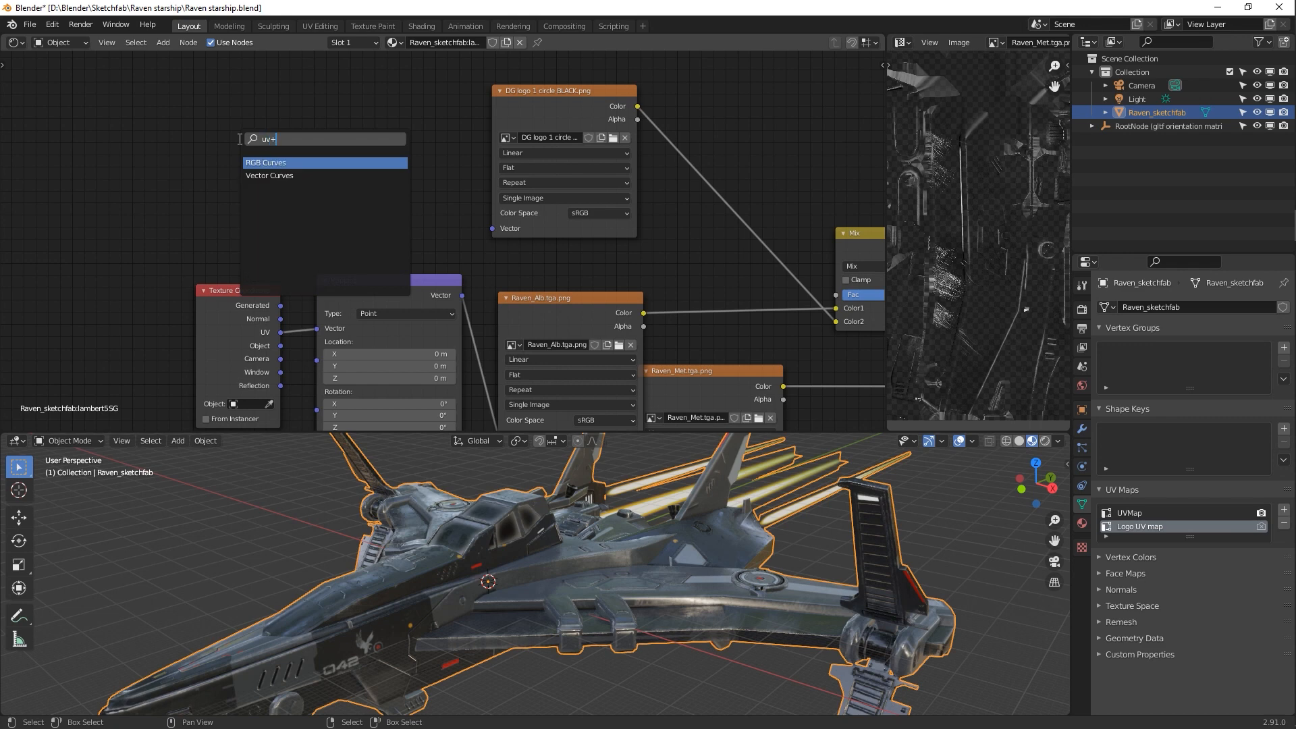
{"action": "key", "text": "Return"}
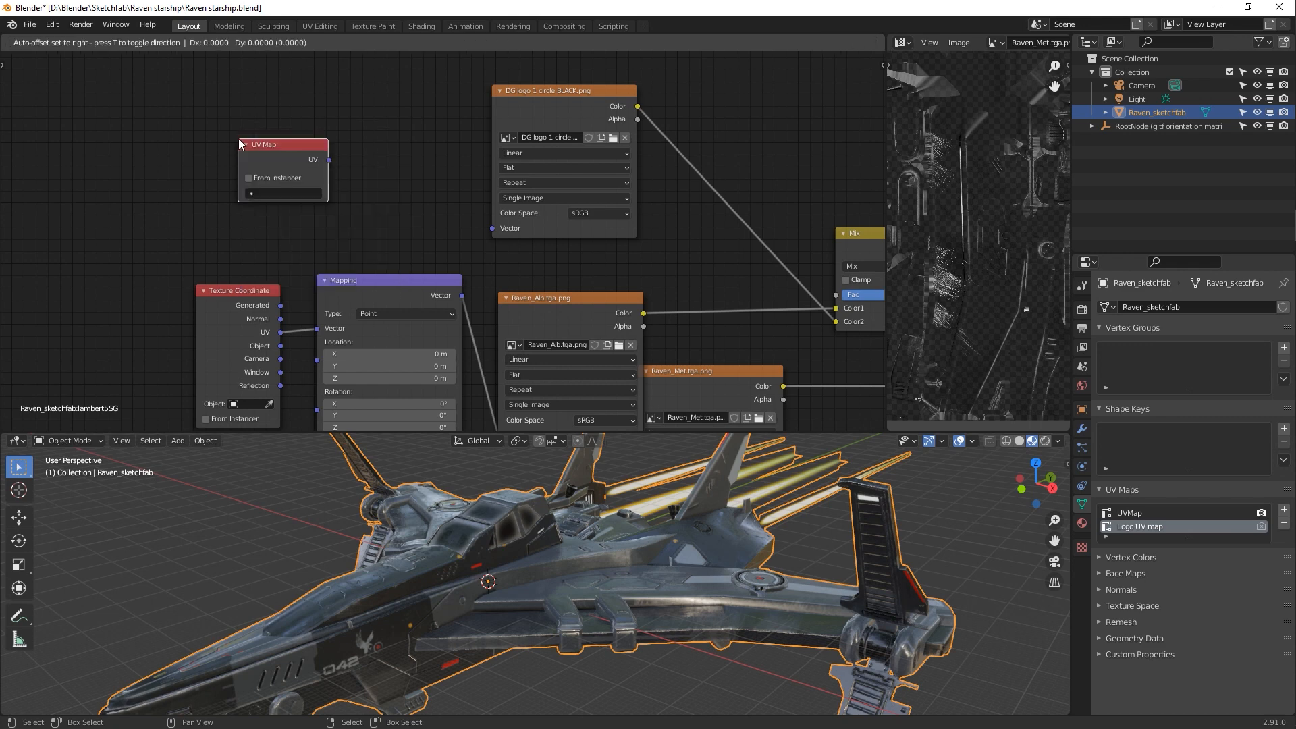
{"action": "left_click", "coordinate": [237, 139]}
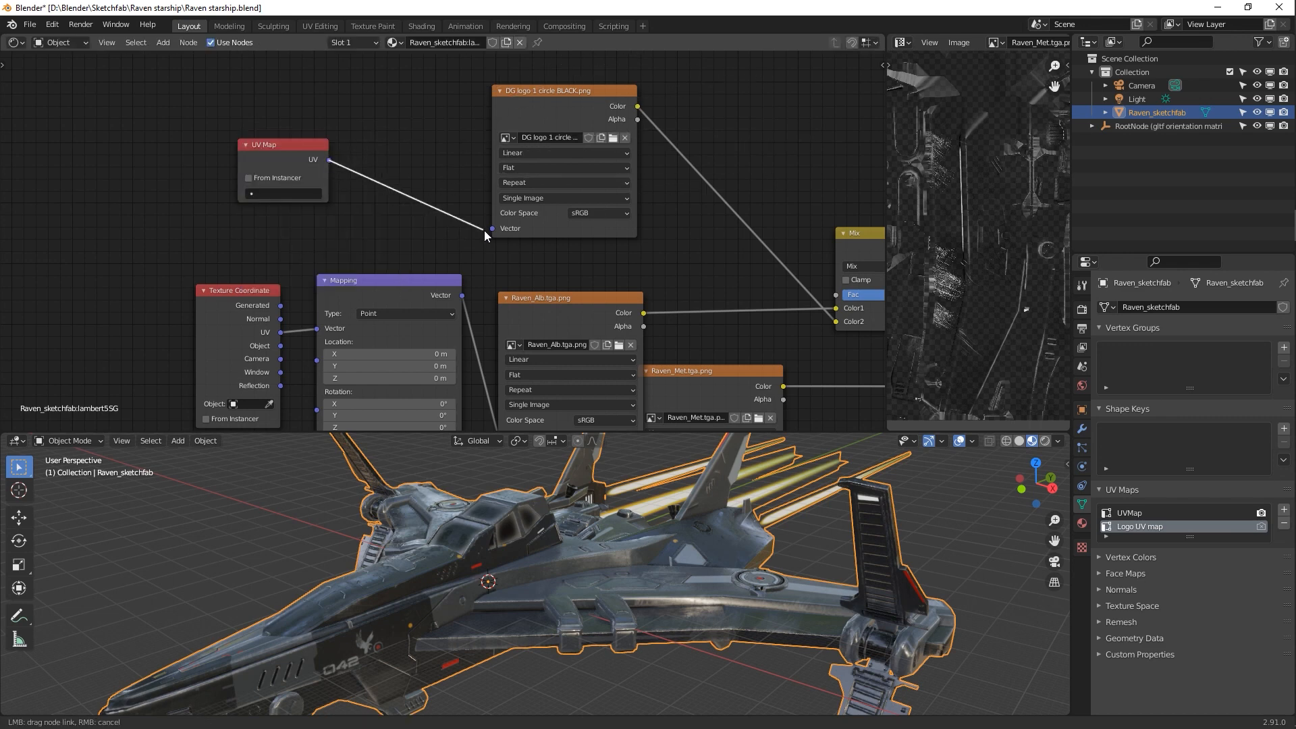
Connect the UV Map node's output to the logo texture's Vector input and assign it "Logo UV map"
{"action": "left_click", "coordinate": [326, 160]}
{"action": "left_click_drag", "start_coordinate": [328, 160], "coordinate": [492, 227]}
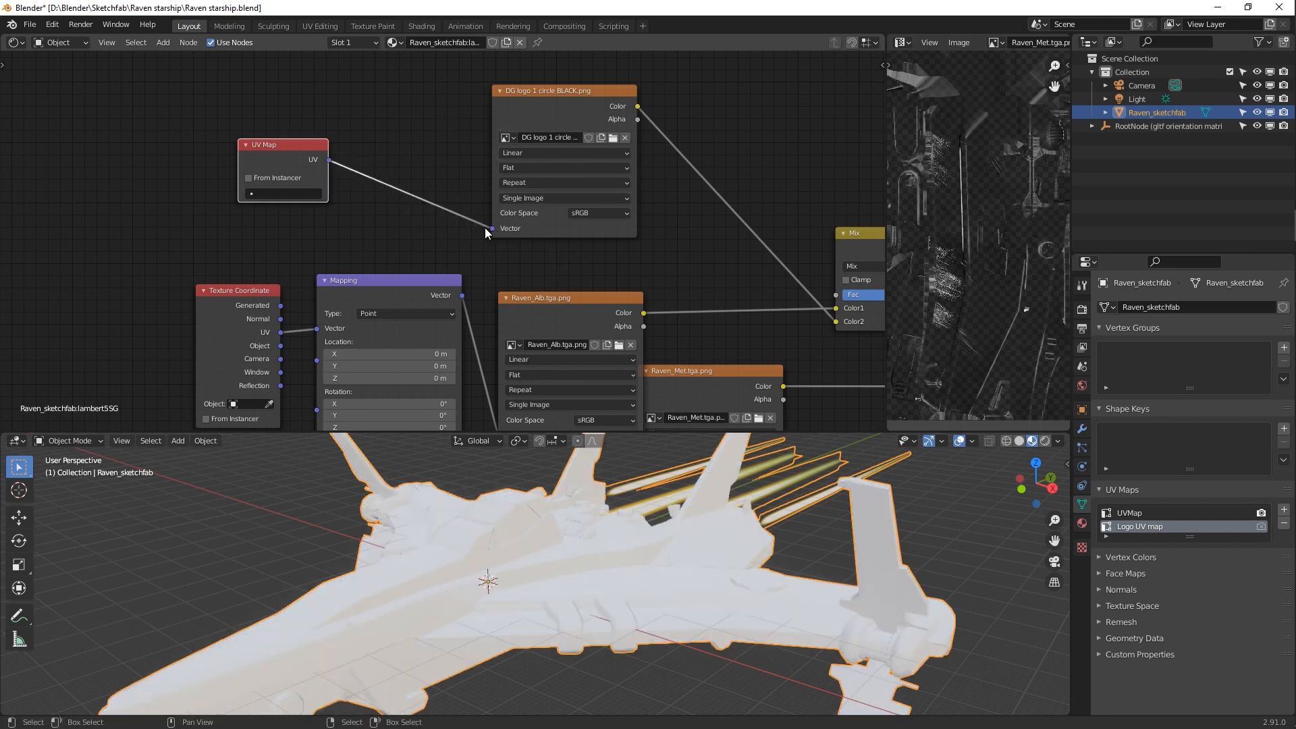
{"action": "left_click", "coordinate": [275, 193]}
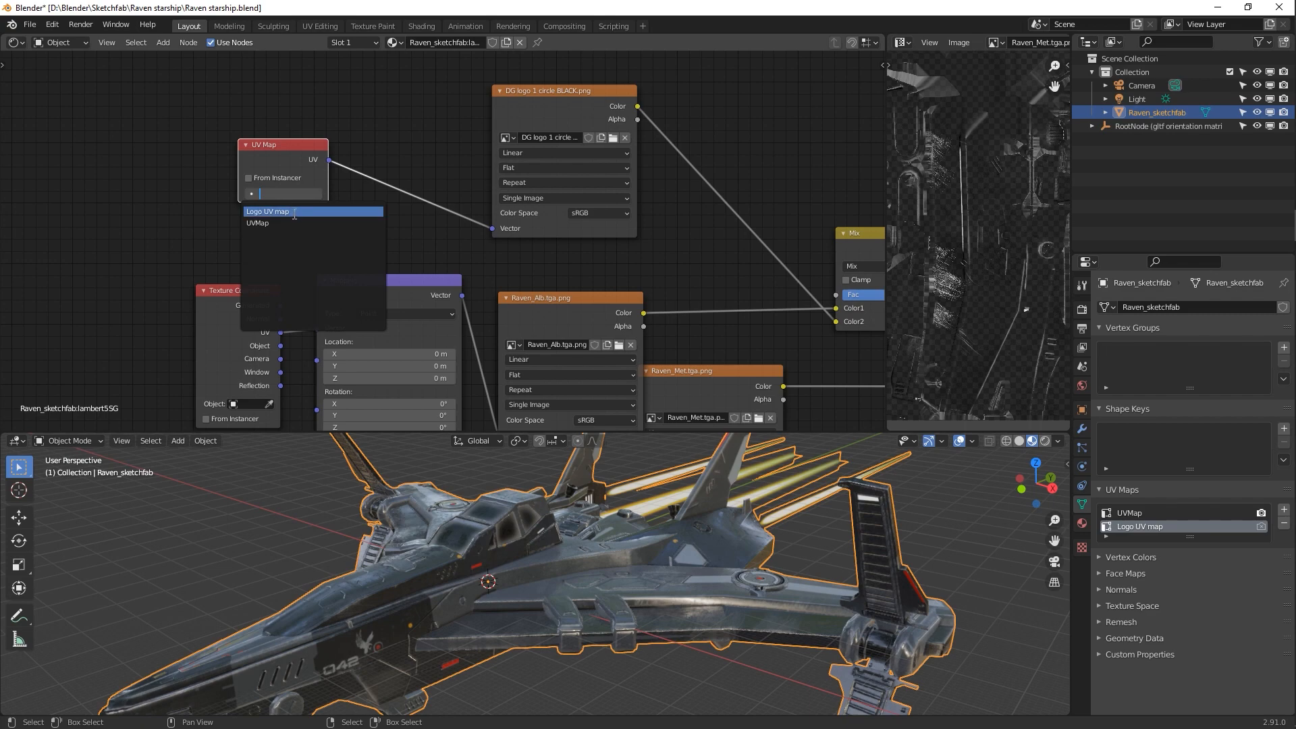
{"action": "left_click", "coordinate": [291, 211]}
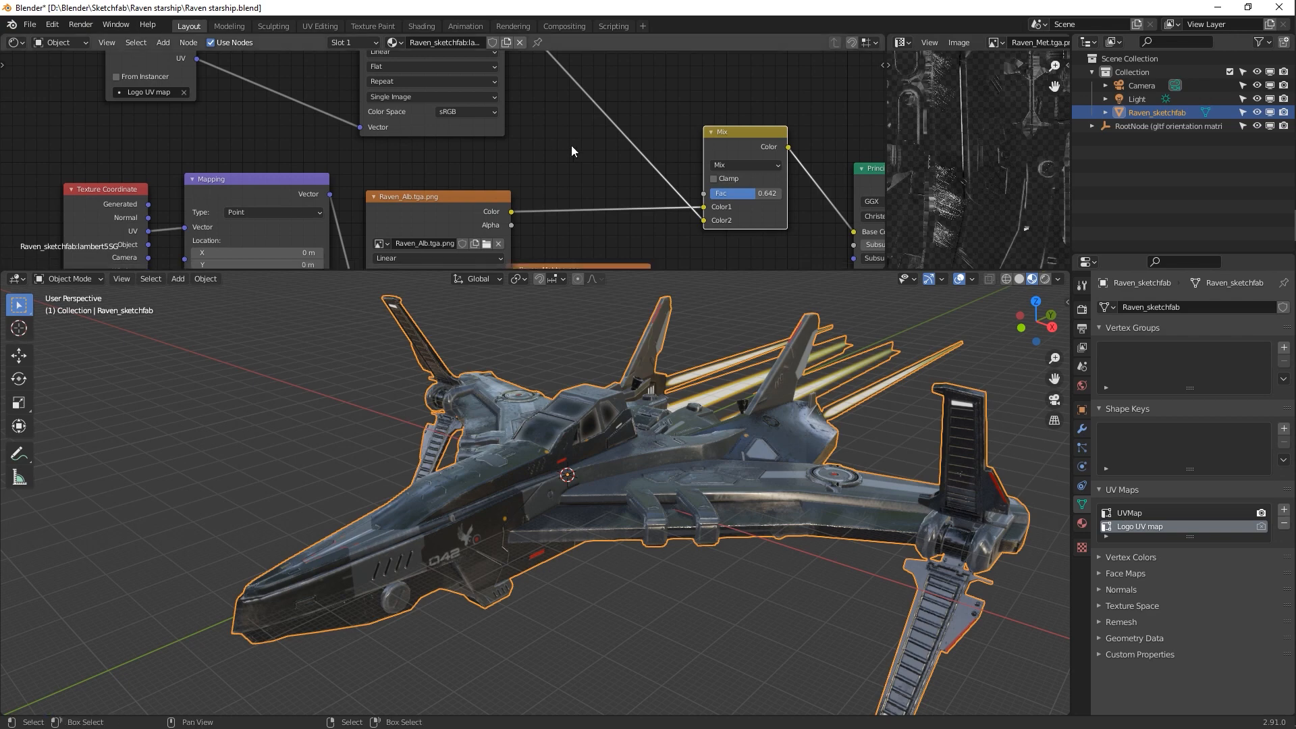
Hide the floor grid overlay and frame the starship's nose with the 042 marking in right orthographic view
{"action": "middle_click_drag", "start_coordinate": [281, 112], "coordinate": [317, 136]}
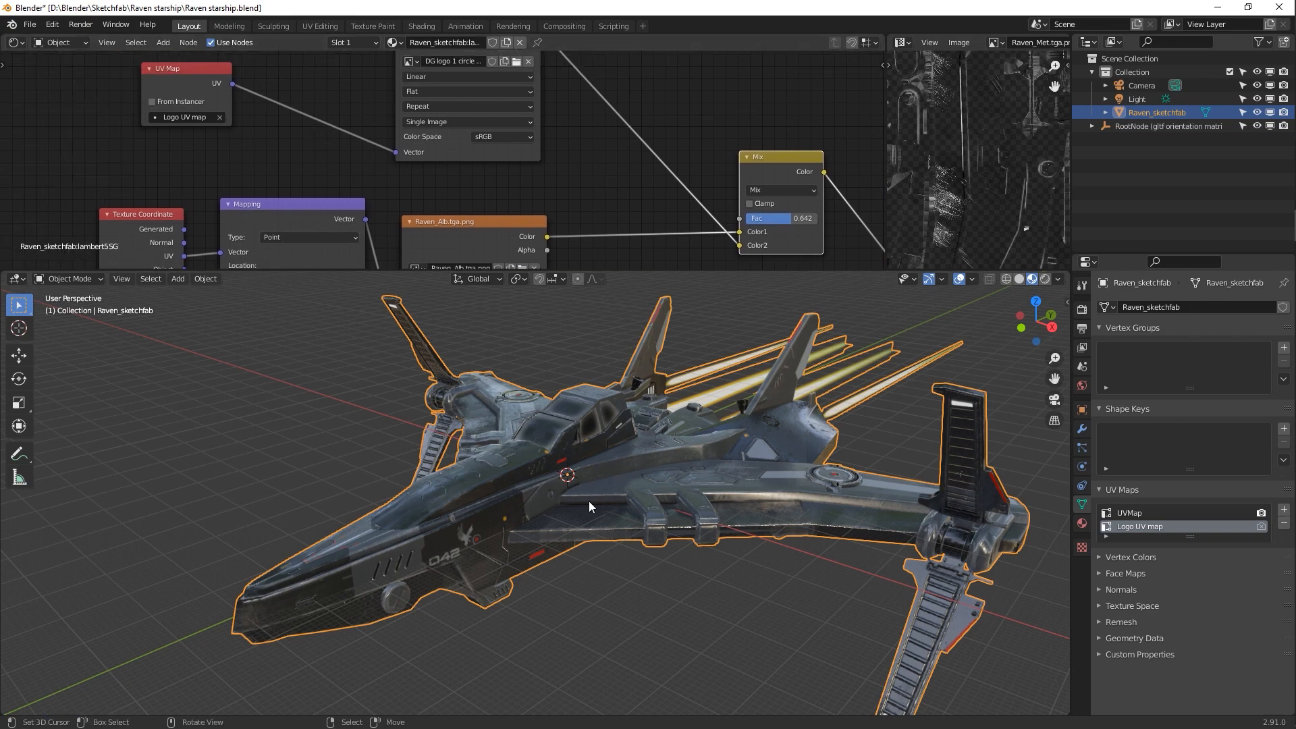
{"action": "middle_click_drag", "start_coordinate": [589, 507], "coordinate": [728, 493]}
{"action": "scroll", "coordinate": [689, 480], "scroll_direction": "up", "scroll_amount": 5}
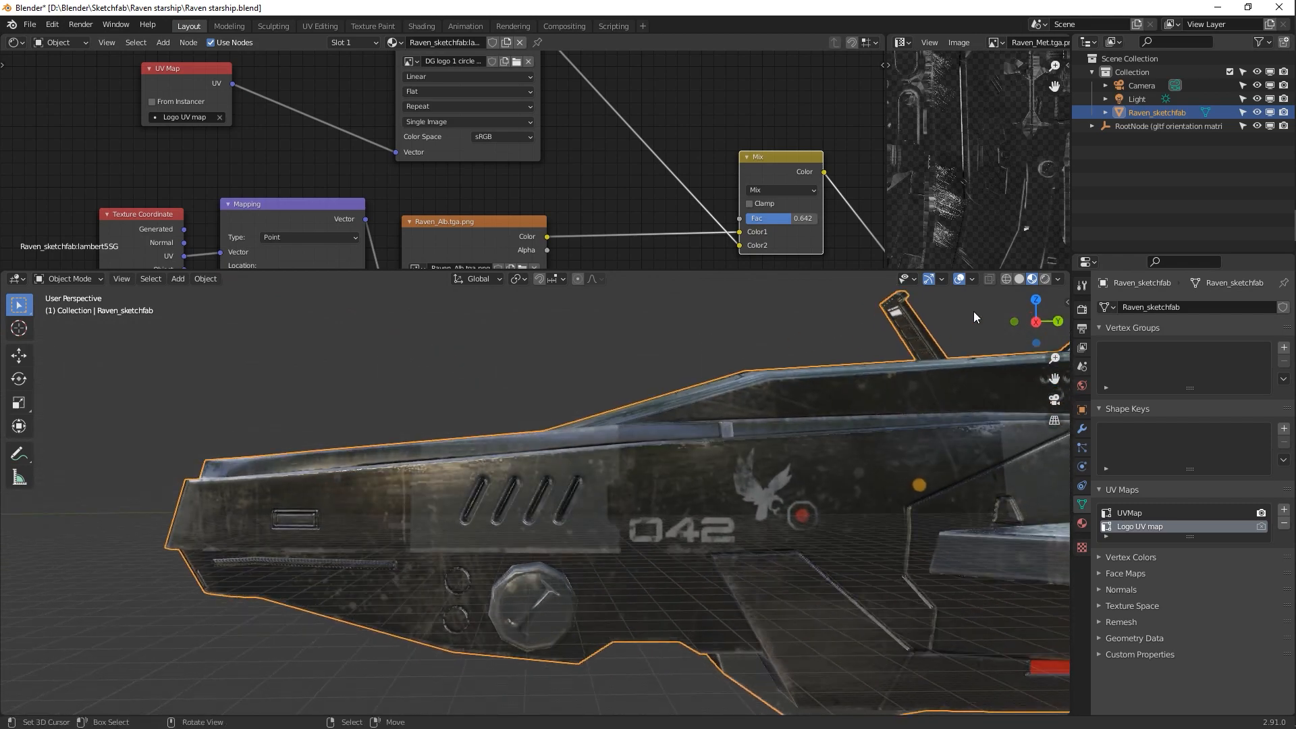
{"action": "left_click", "coordinate": [973, 281]}
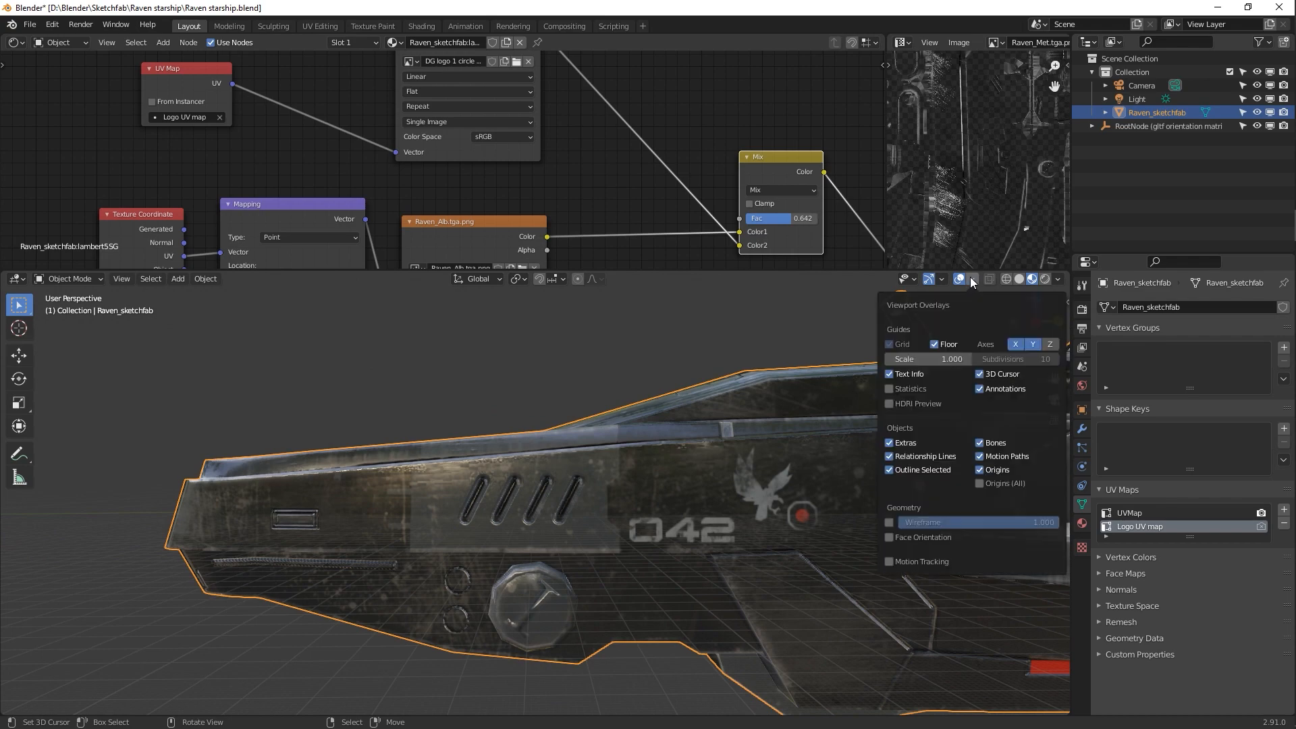
{"action": "left_click", "coordinate": [932, 344]}
{"action": "middle_click_drag", "start_coordinate": [747, 524], "coordinate": [600, 464]}
{"action": "key", "text": "KP_3"}
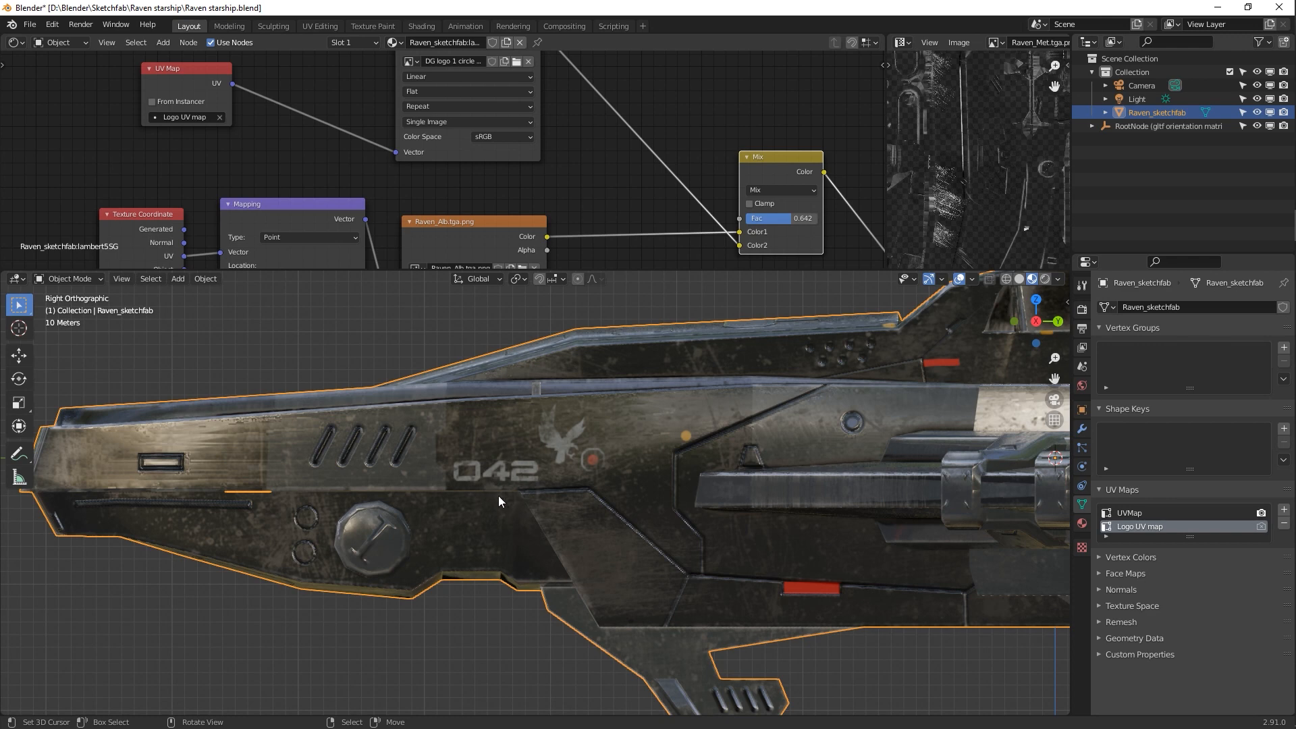
Enter Edit Mode on the starship mesh and enlarge the UV editor in both width and height
{"action": "key", "text": "Tab"}
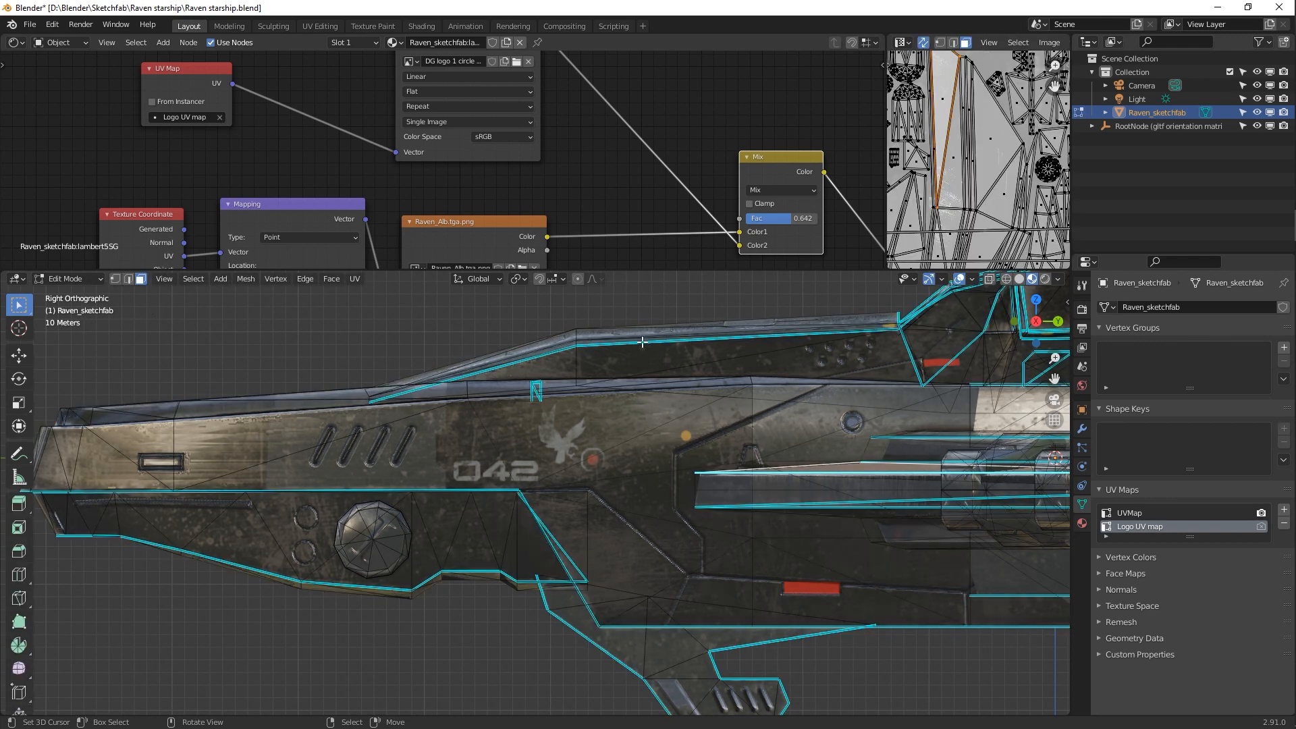
{"action": "left_click_drag", "start_coordinate": [886, 175], "coordinate": [172, 195]}
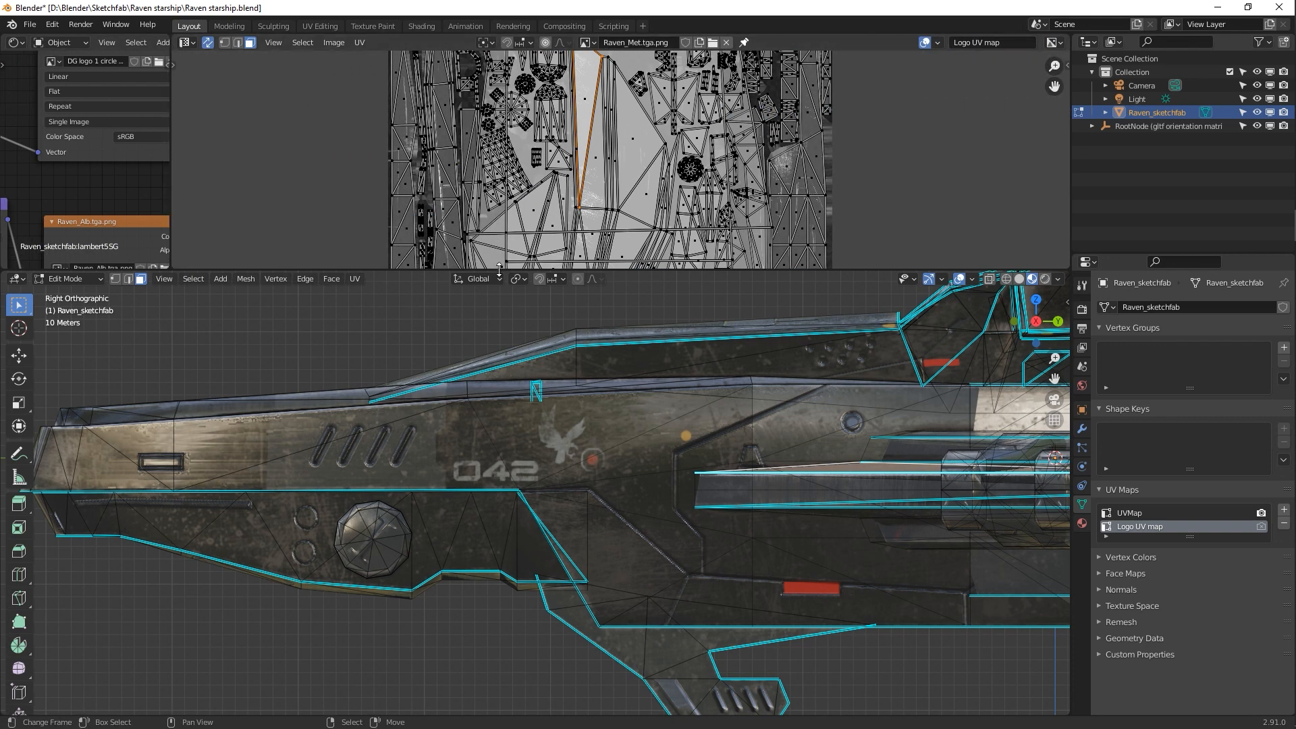
{"action": "left_click_drag", "start_coordinate": [501, 271], "coordinate": [514, 432]}
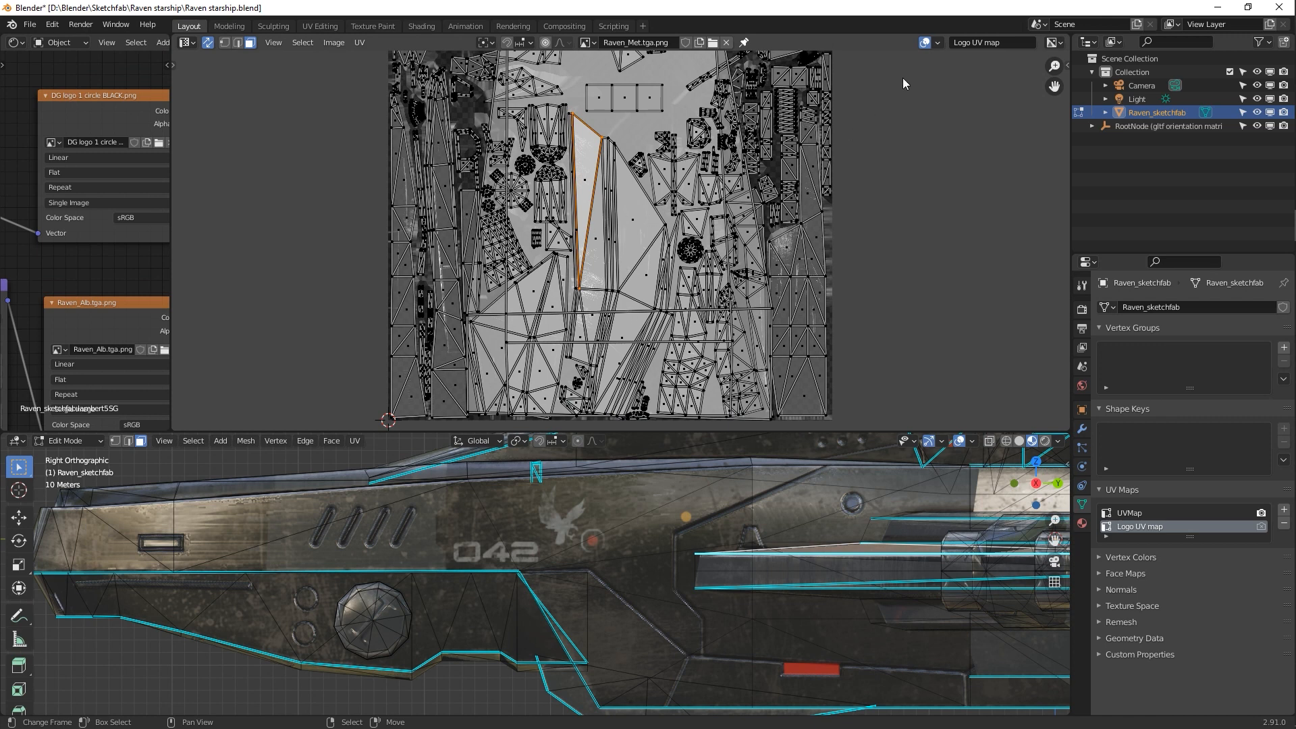
Keep "Logo UV map" as the active map in the UV editor and display the image "DG logo 1 circle BLACK.png"
{"action": "left_click", "coordinate": [964, 42]}
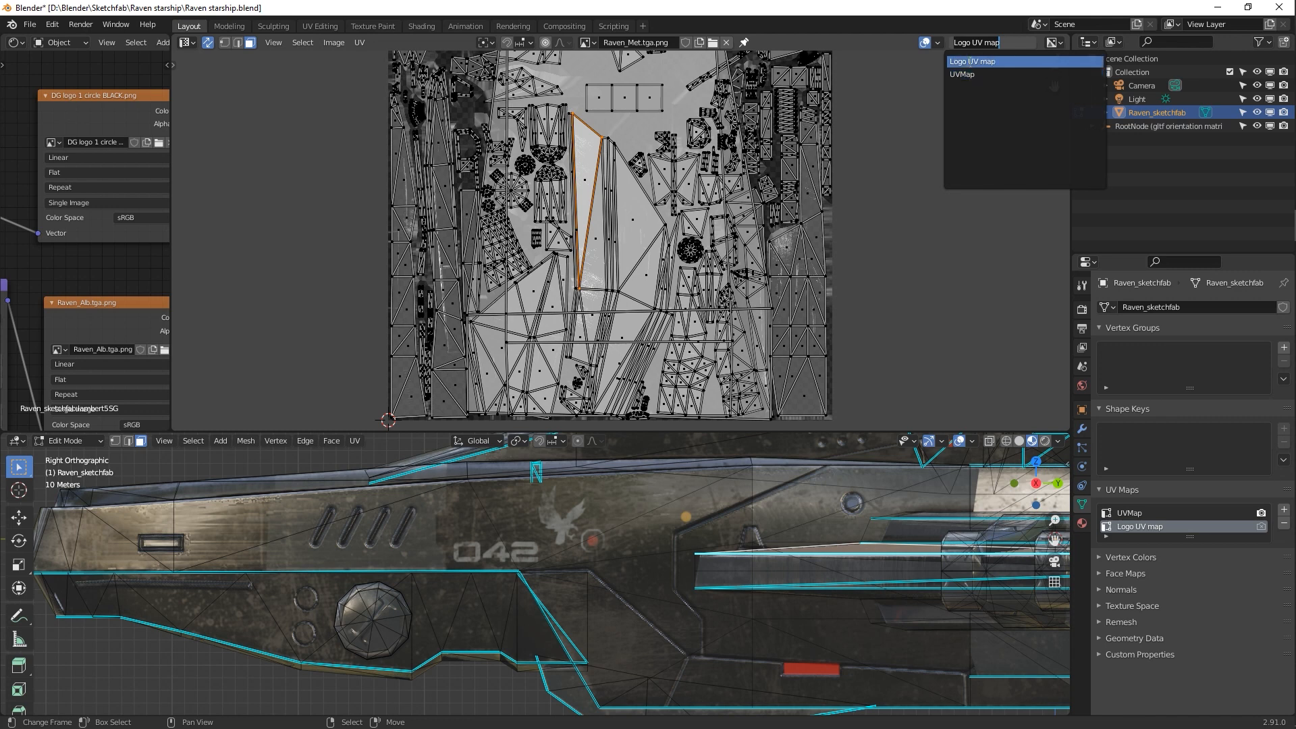
{"action": "left_click", "coordinate": [953, 61]}
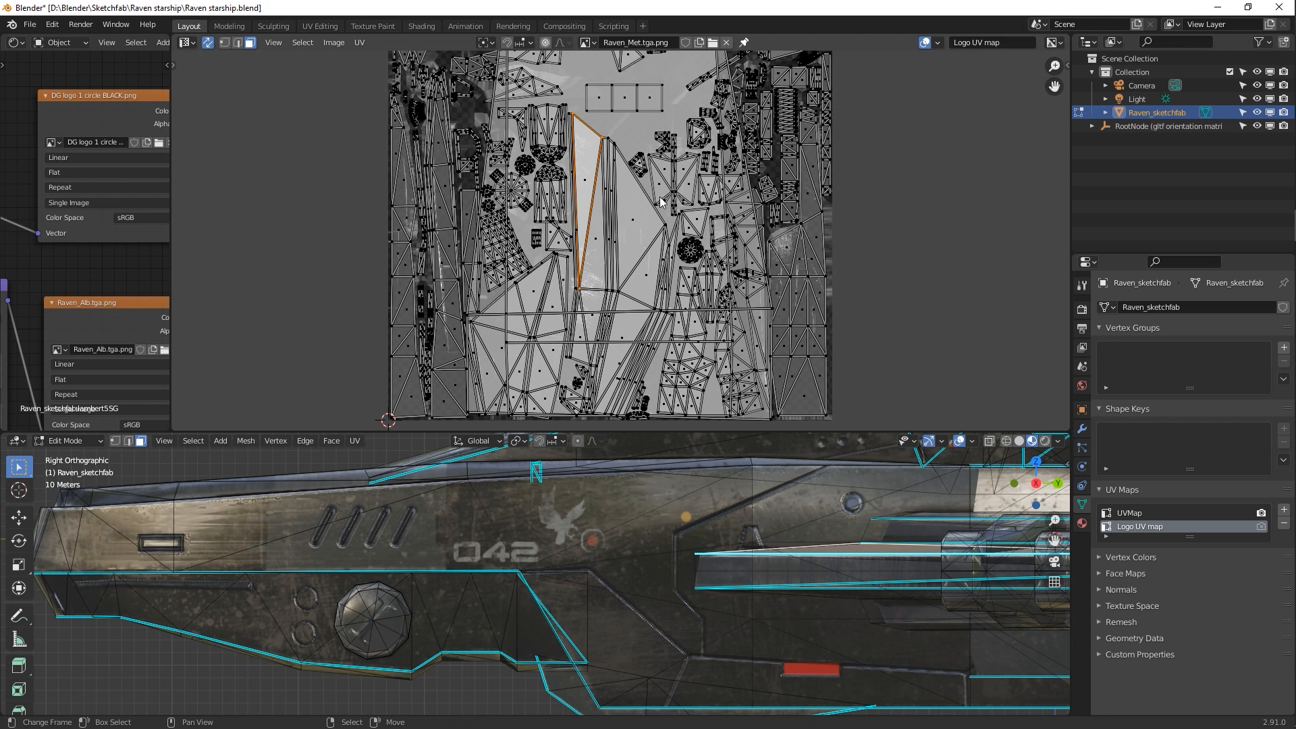
{"action": "left_click", "coordinate": [585, 43]}
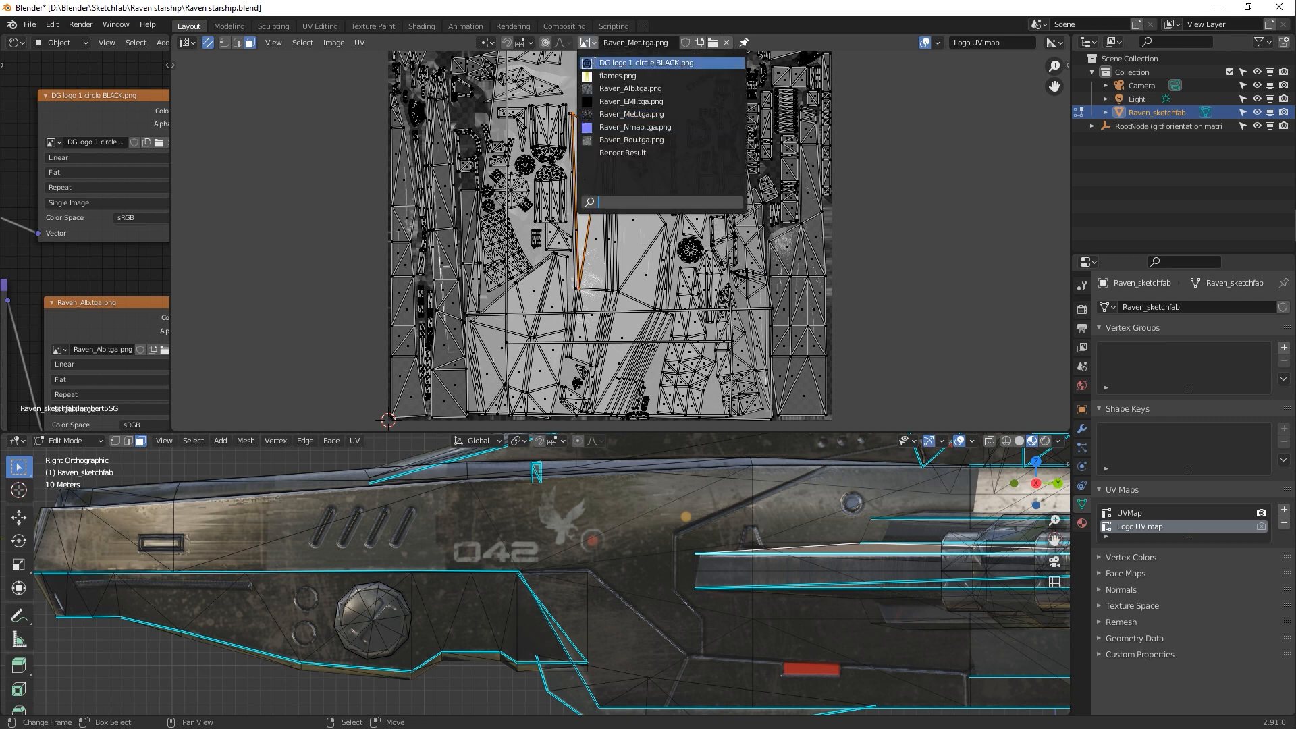
{"action": "left_click", "coordinate": [626, 62]}
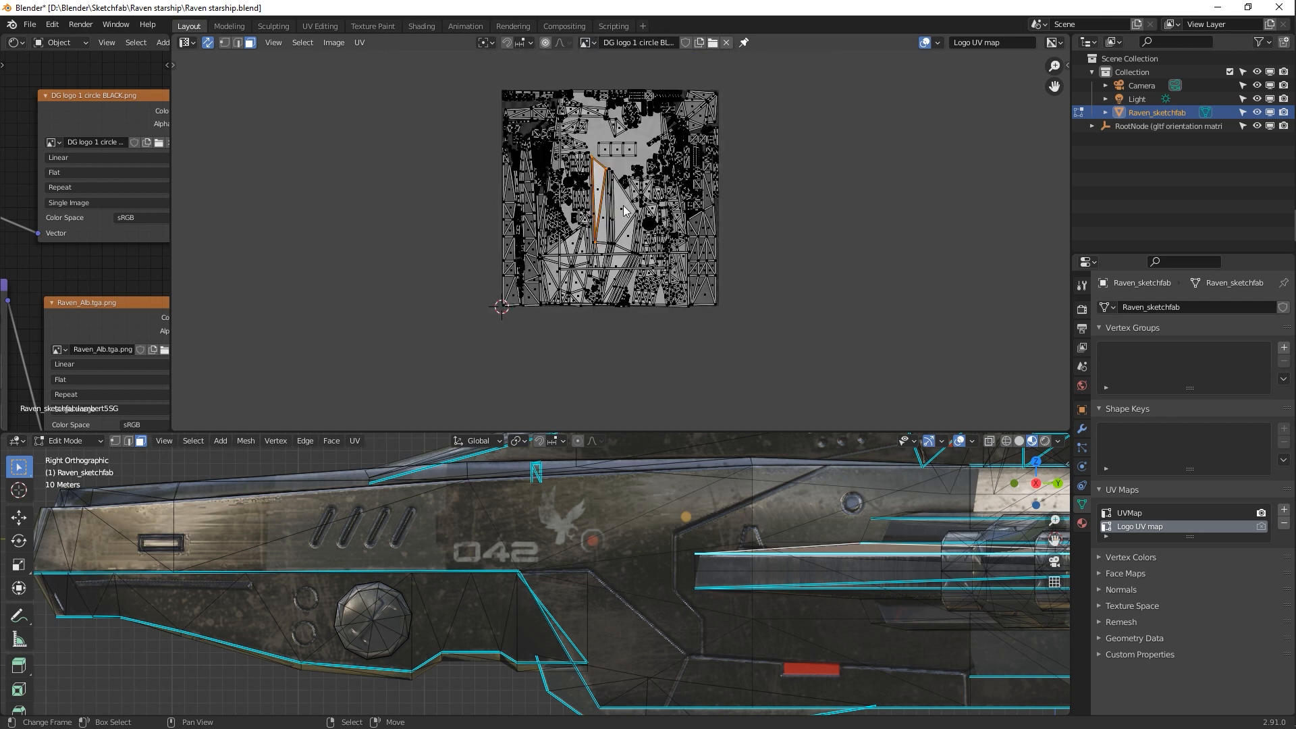
{"action": "scroll", "coordinate": [622, 209], "scroll_direction": "up", "scroll_amount": 2}
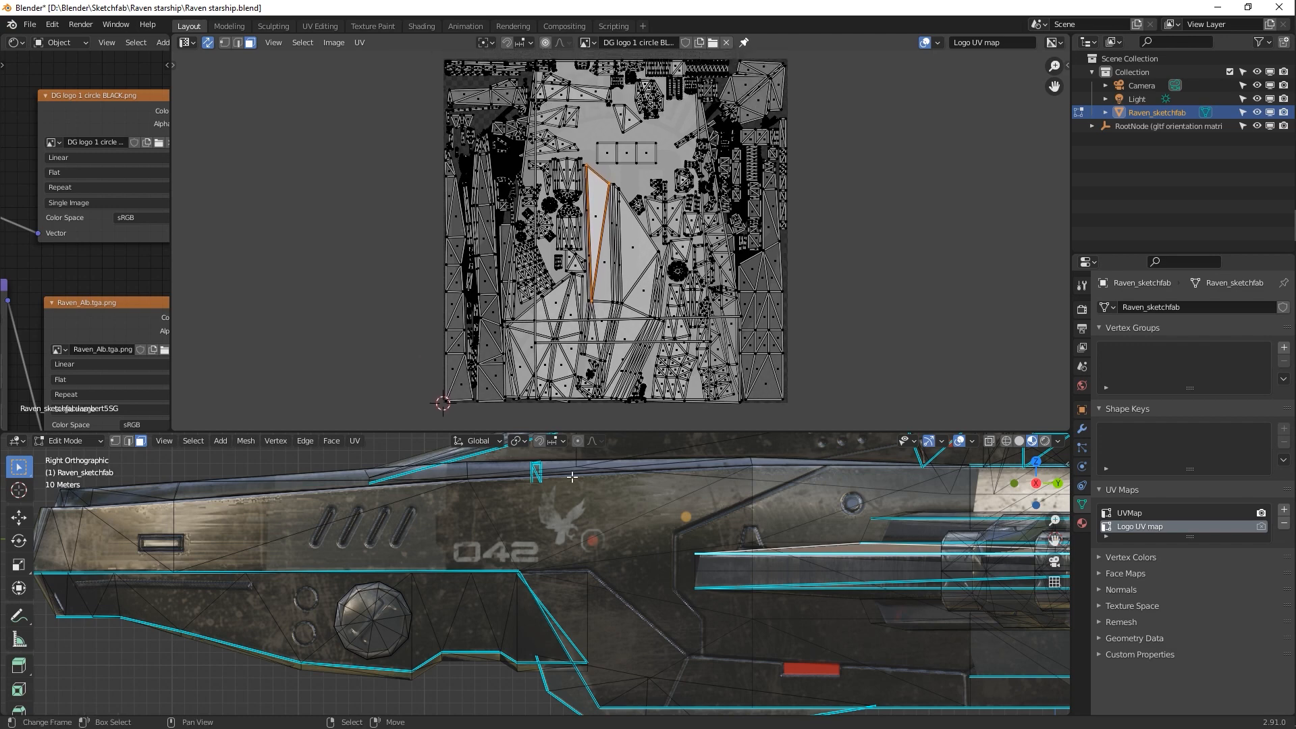
Select all faces of the starship and scale their UVs down to a tiny cluster in the UV editor
{"action": "middle_click_drag", "start_coordinate": [572, 477], "coordinate": [571, 558]}
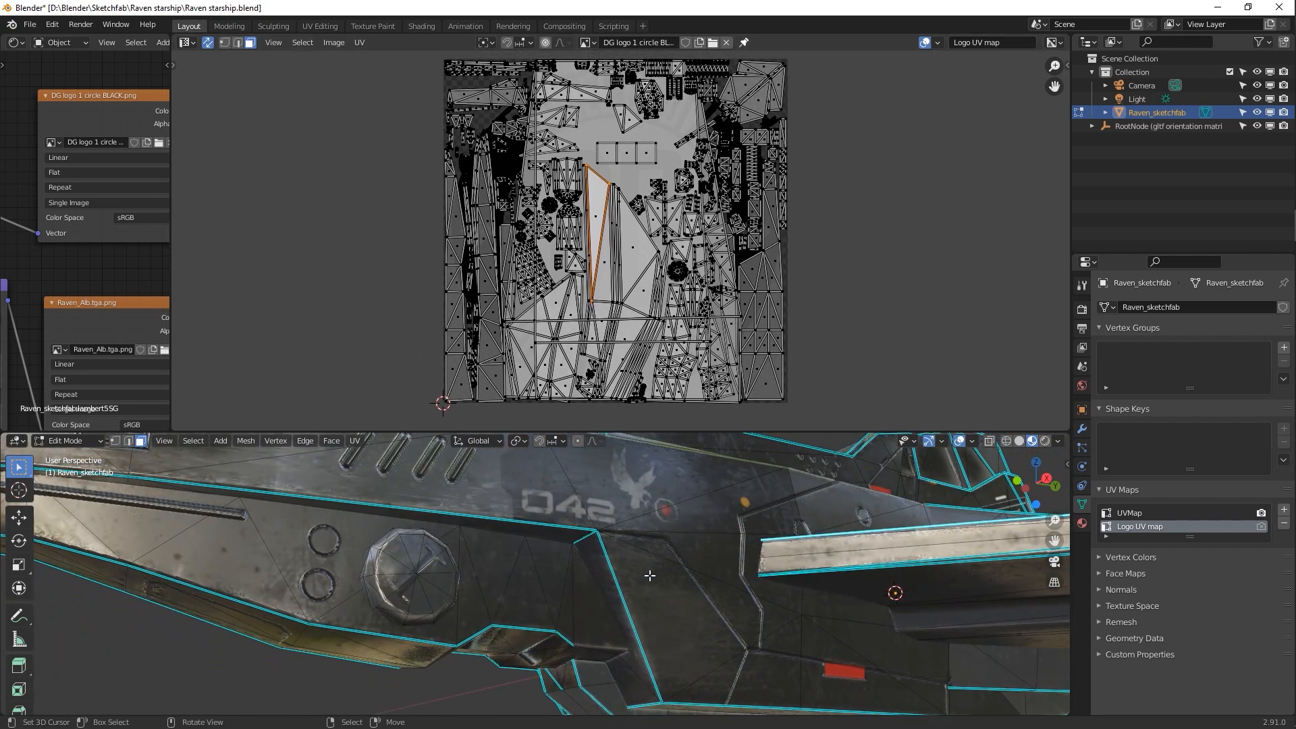
{"action": "key", "text": "KP_3"}
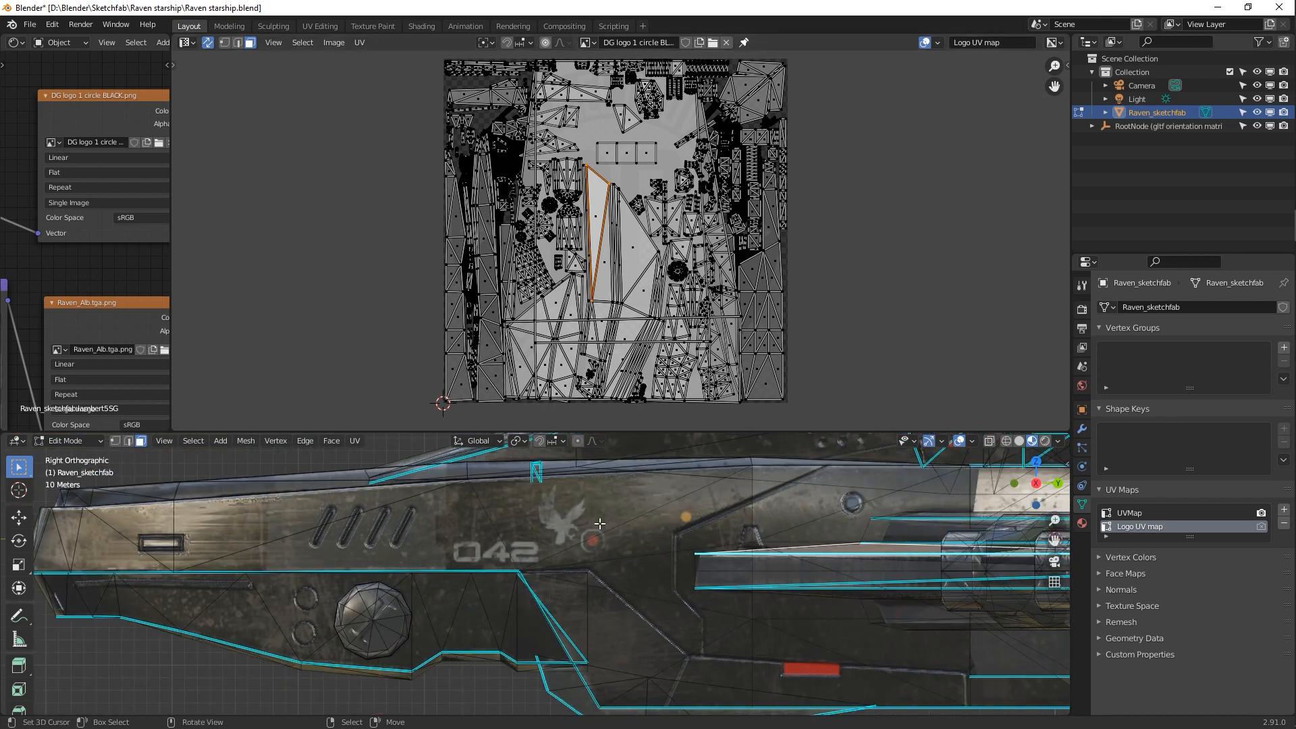
{"action": "key", "text": "a"}
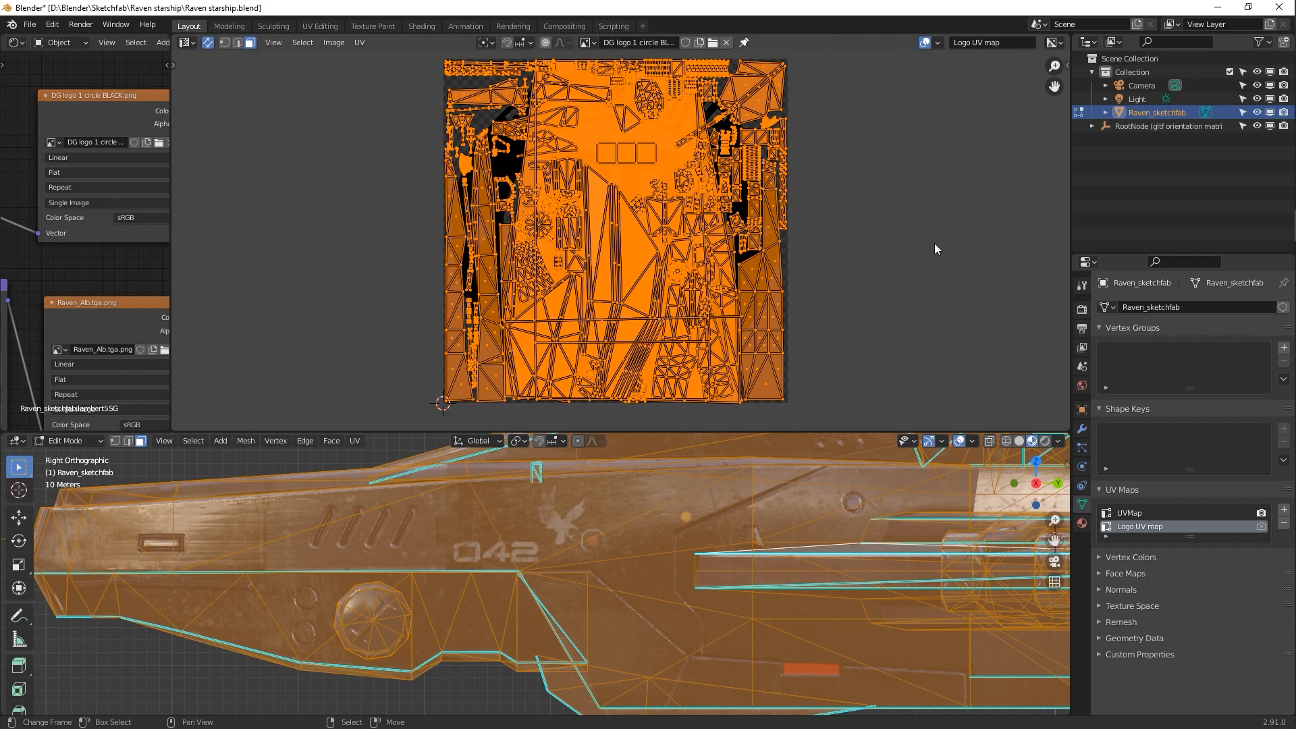
{"action": "key", "text": "s"}
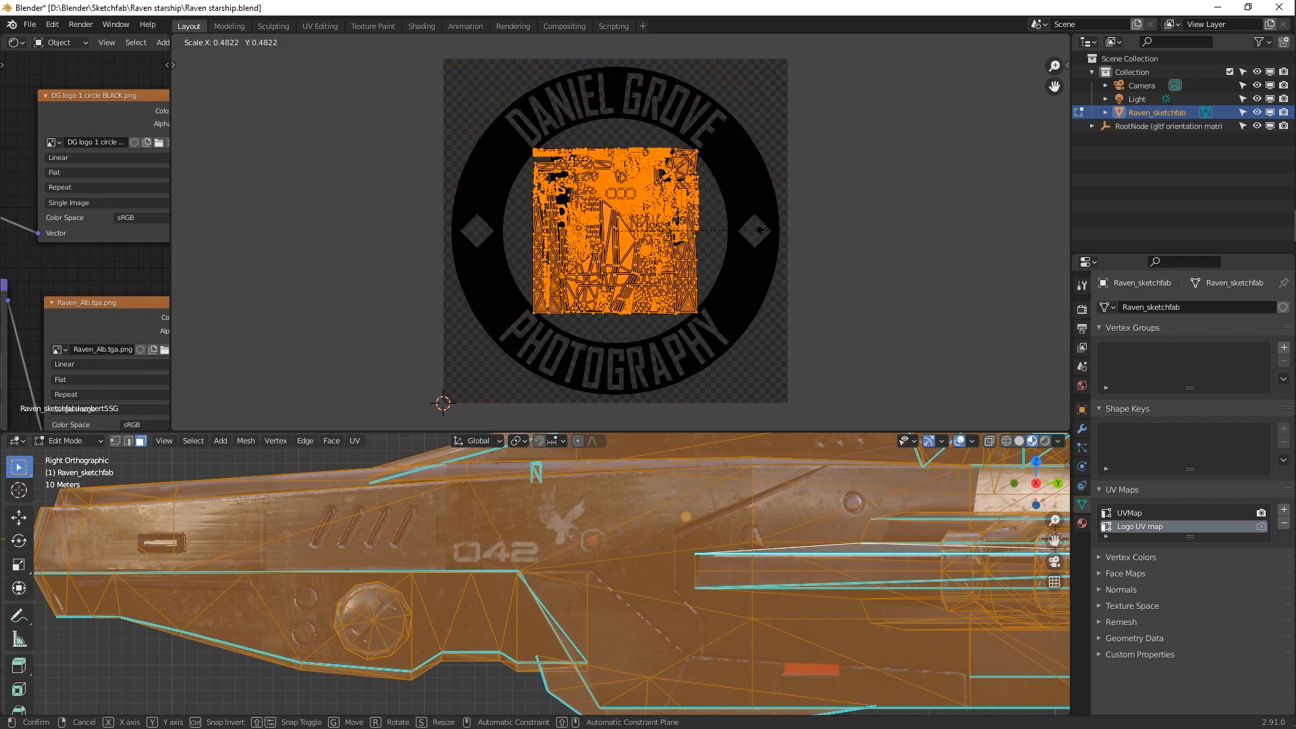
{"action": "left_click", "coordinate": [699, 261]}
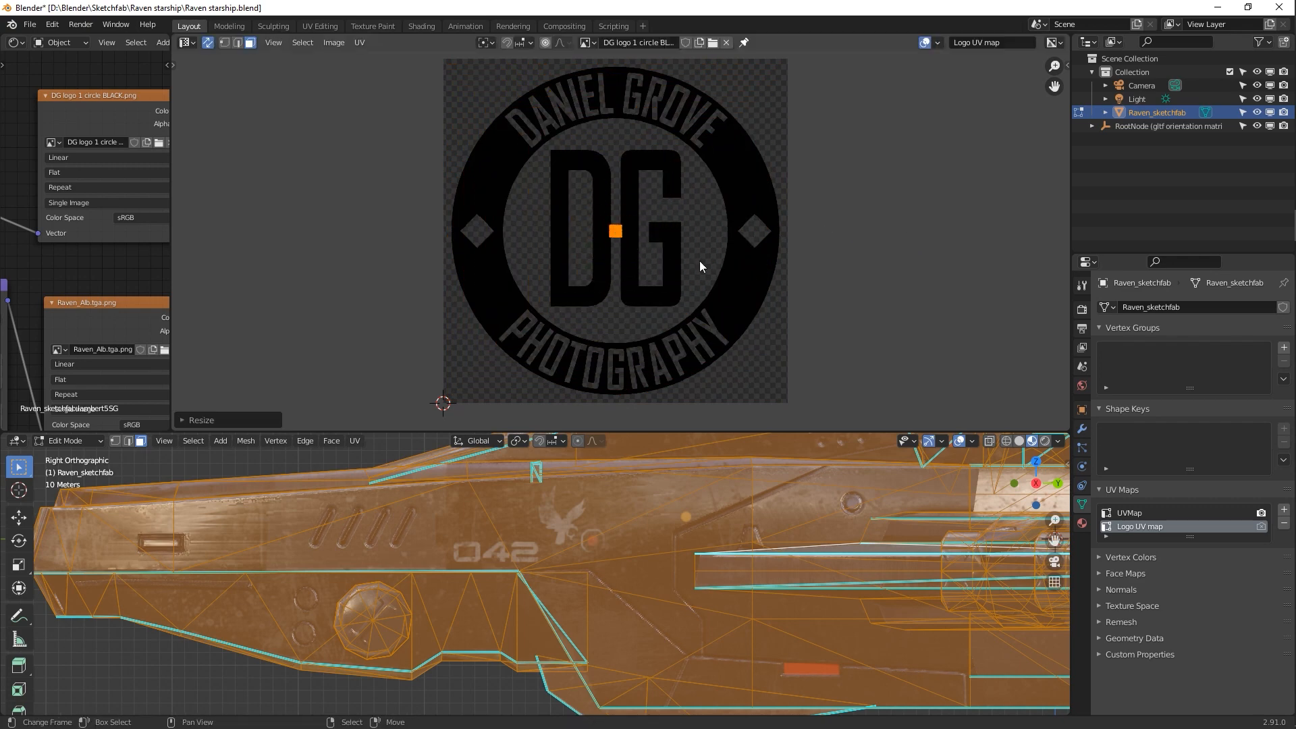
{"action": "key", "text": "s"}
{"action": "left_click", "coordinate": [649, 235]}
Move the shrunken UV cluster onto the transparent diamond on the left side of the logo ring
{"action": "key", "text": "g"}
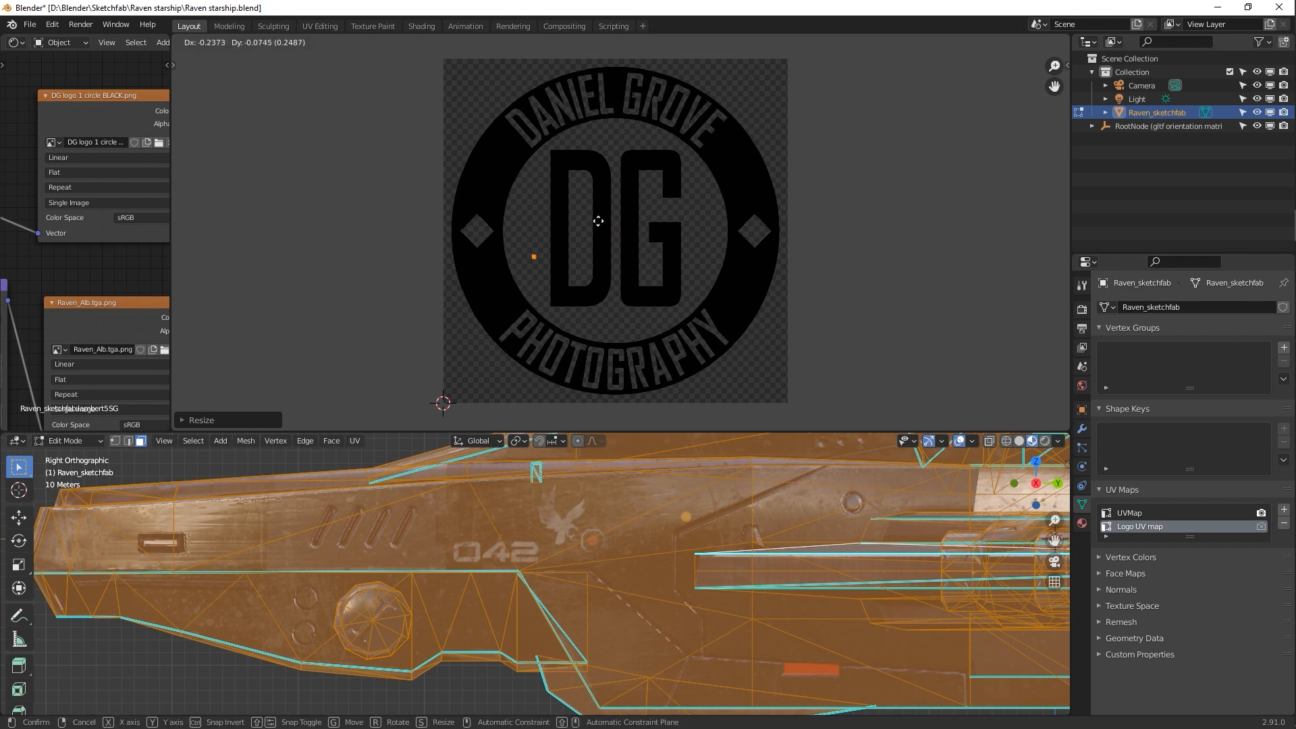
{"action": "left_click", "coordinate": [542, 373]}
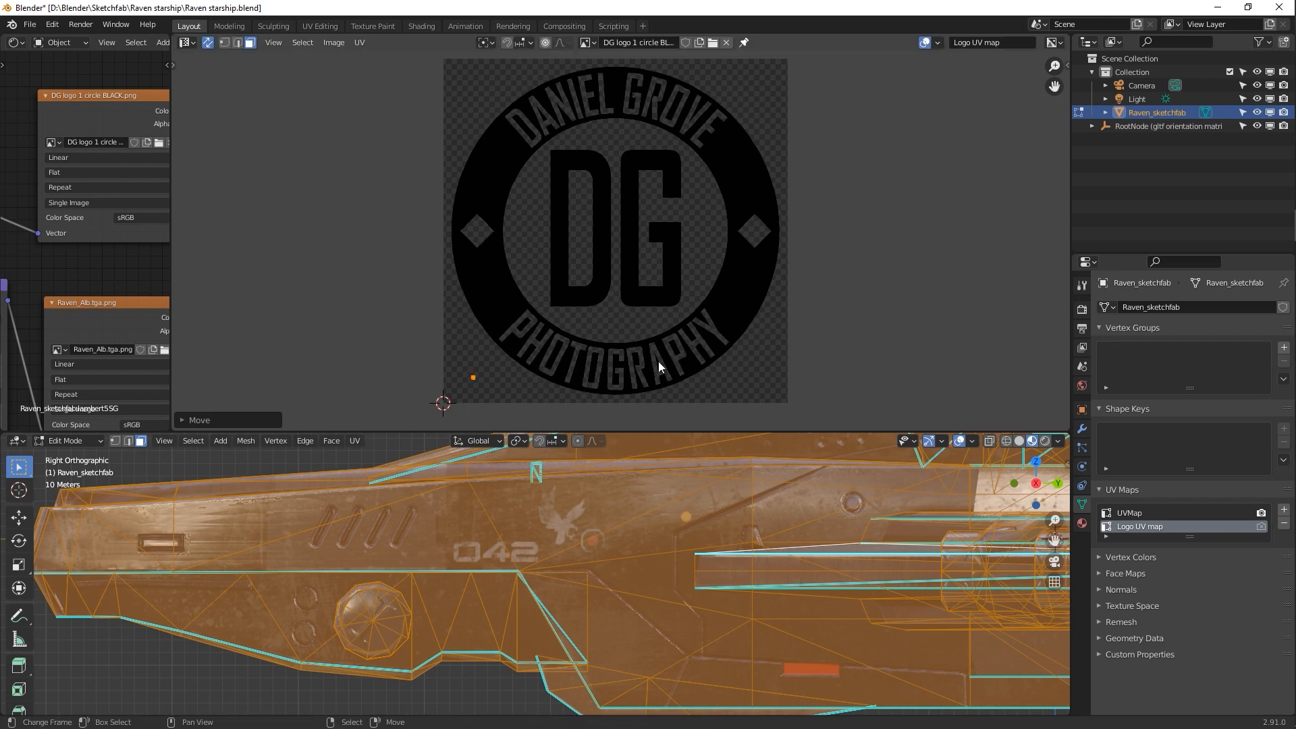
{"action": "key", "text": "g"}
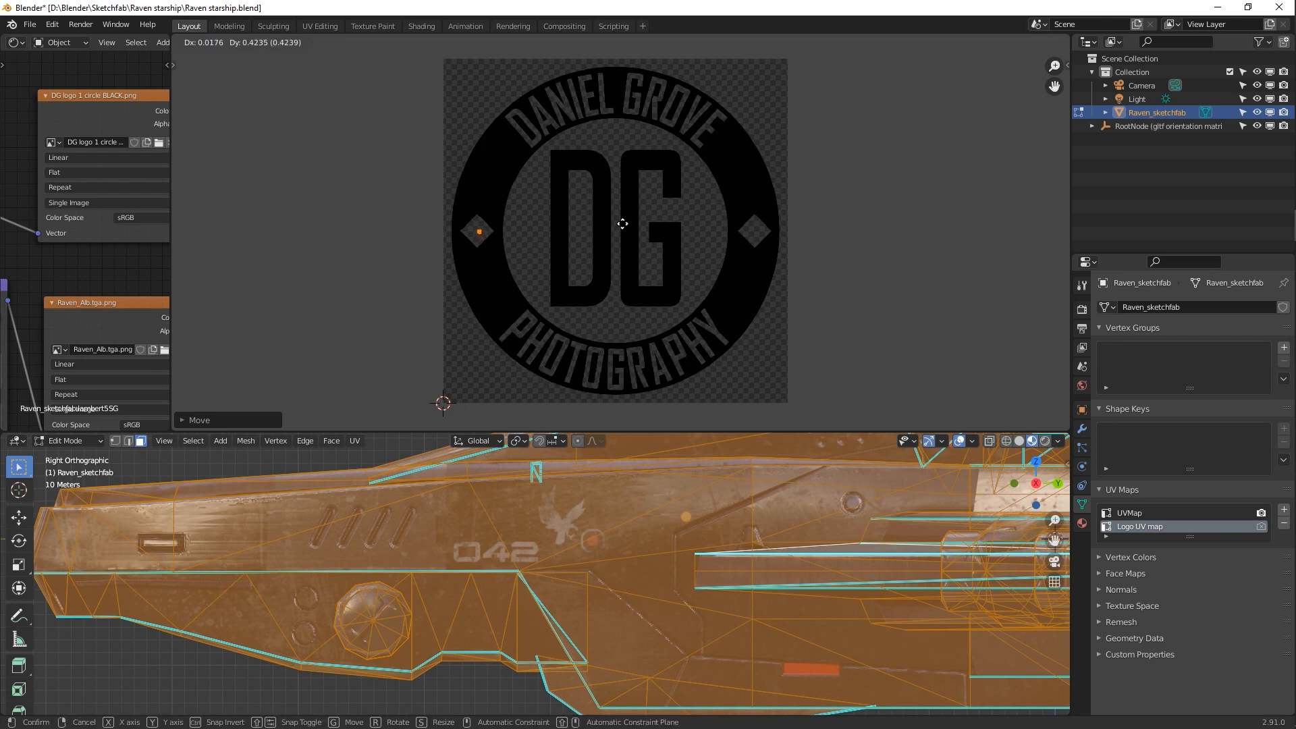
{"action": "left_click", "coordinate": [623, 226]}
Circle-select the hull faces around the 042 marking and unwrap them with Project from View
{"action": "left_click", "coordinate": [470, 565]}
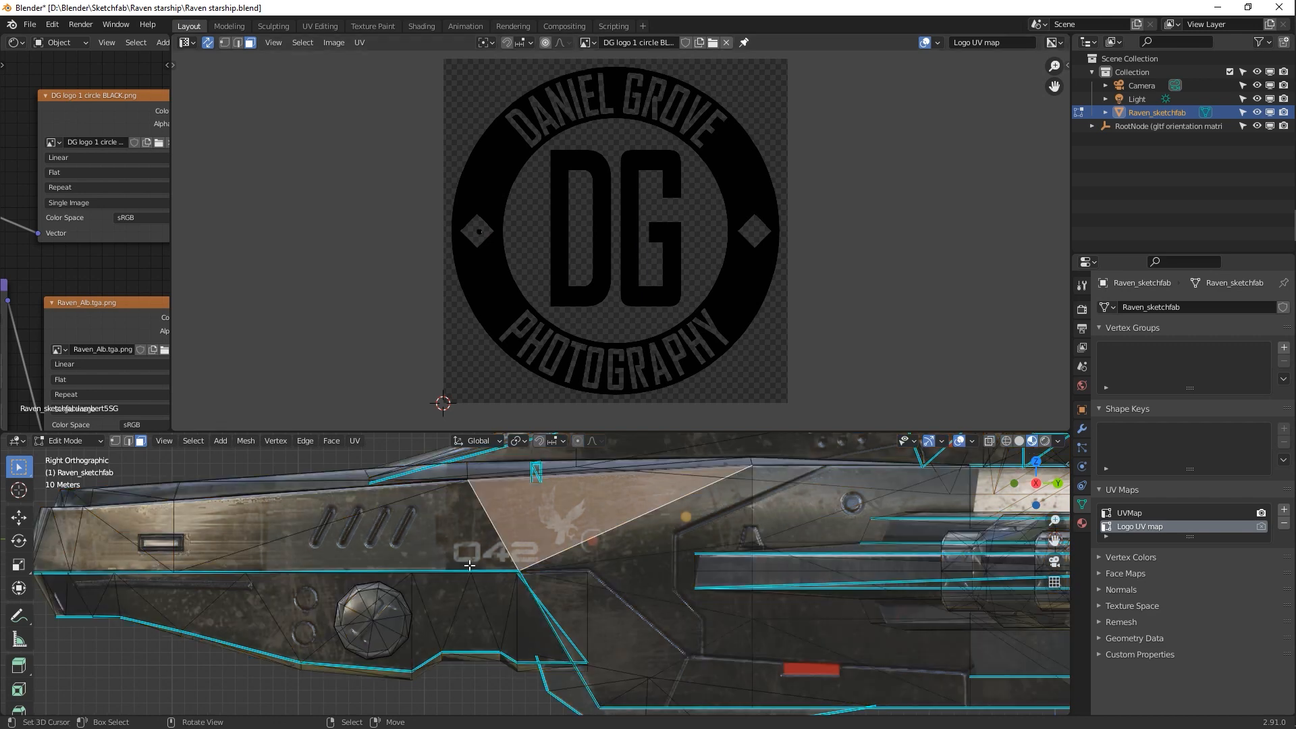
{"action": "right_click", "coordinate": [583, 577]}
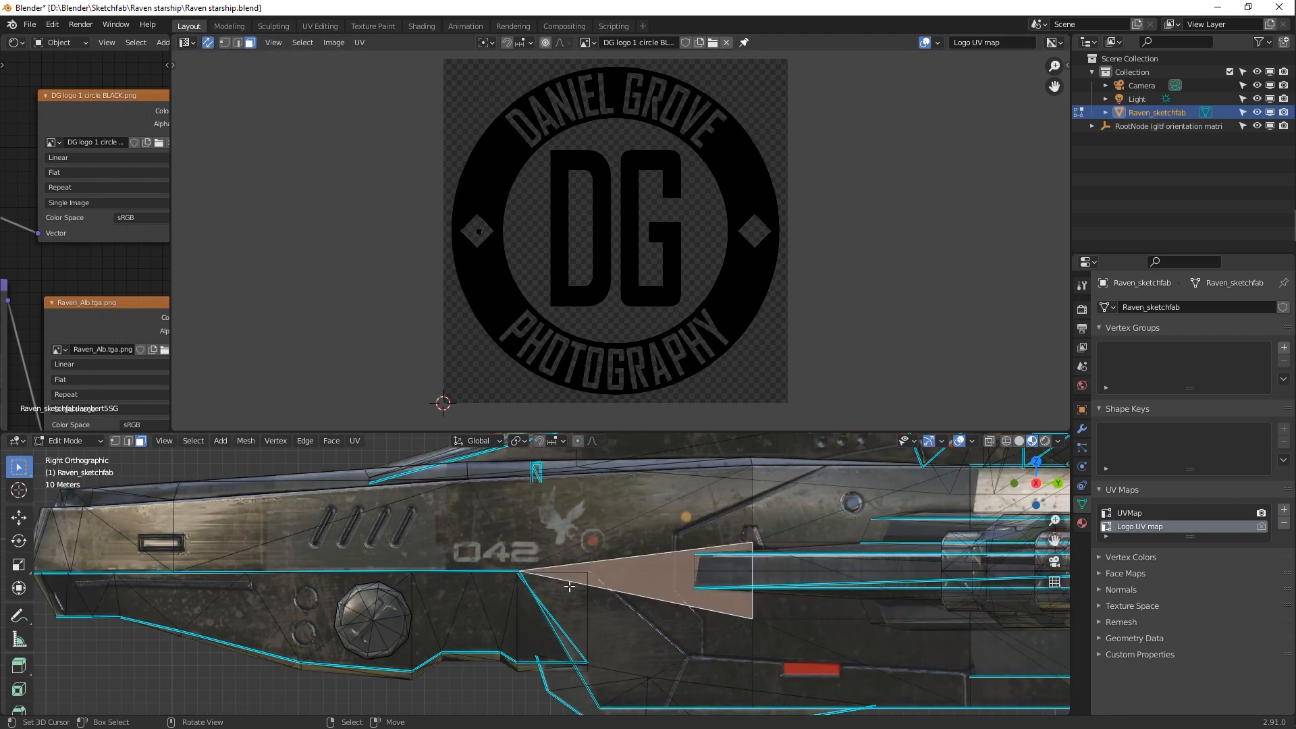
{"action": "right_click", "coordinate": [492, 601]}
{"action": "right_click", "coordinate": [546, 545]}
{"action": "key", "text": "c"}
{"action": "left_click_drag", "start_coordinate": [543, 547], "coordinate": [477, 587]}
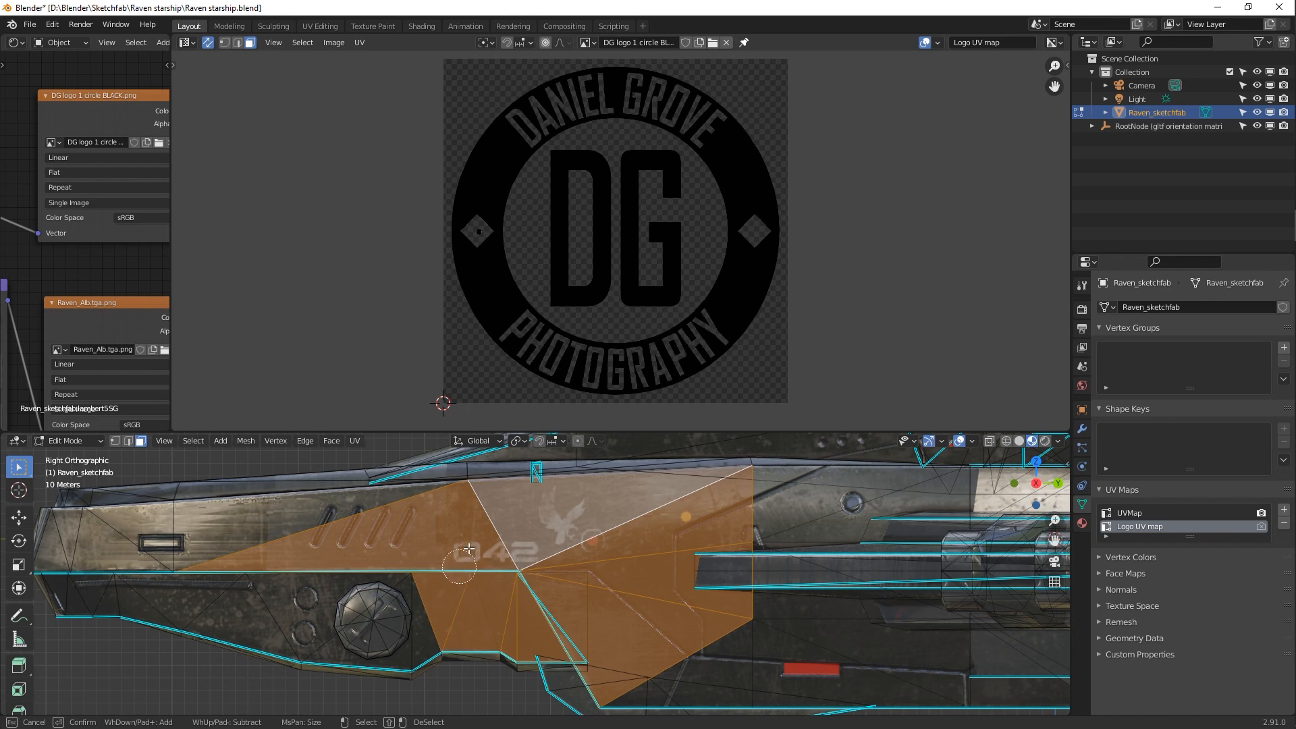
{"action": "right_click", "coordinate": [543, 583]}
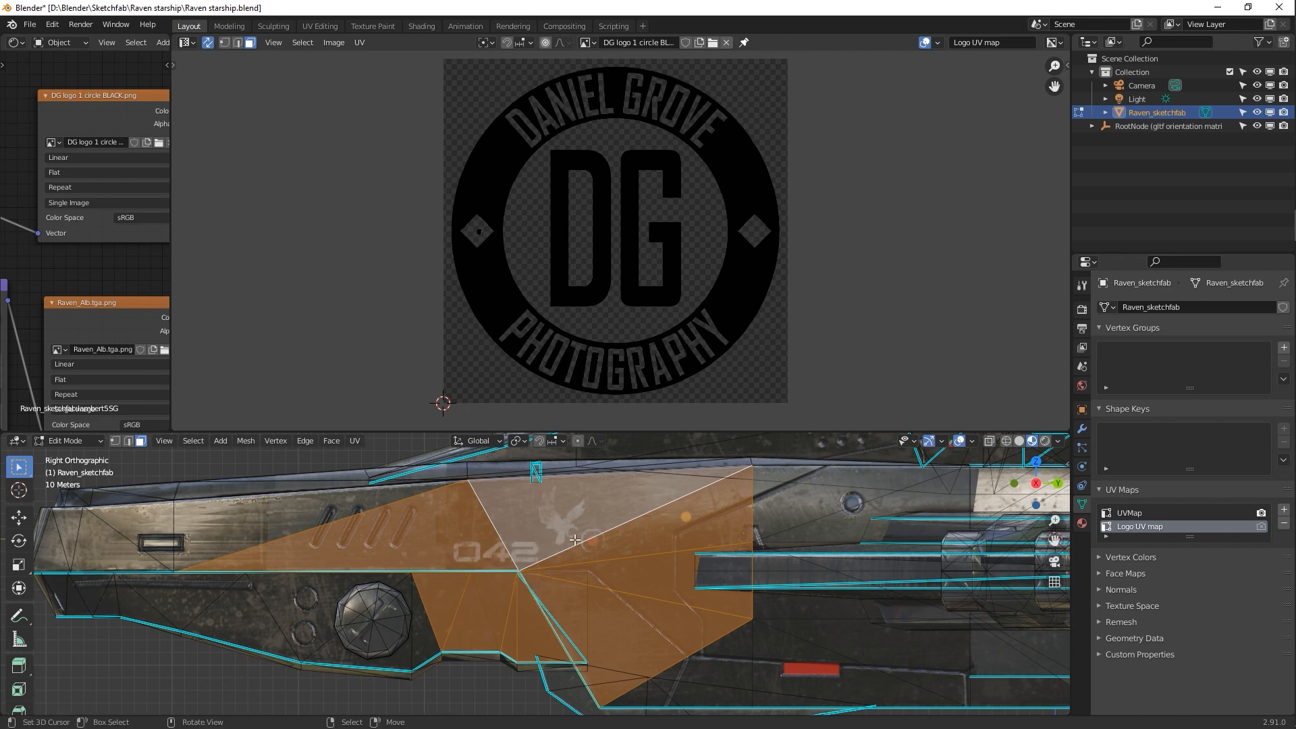
{"action": "key", "text": "u"}
{"action": "left_click", "coordinate": [579, 413]}
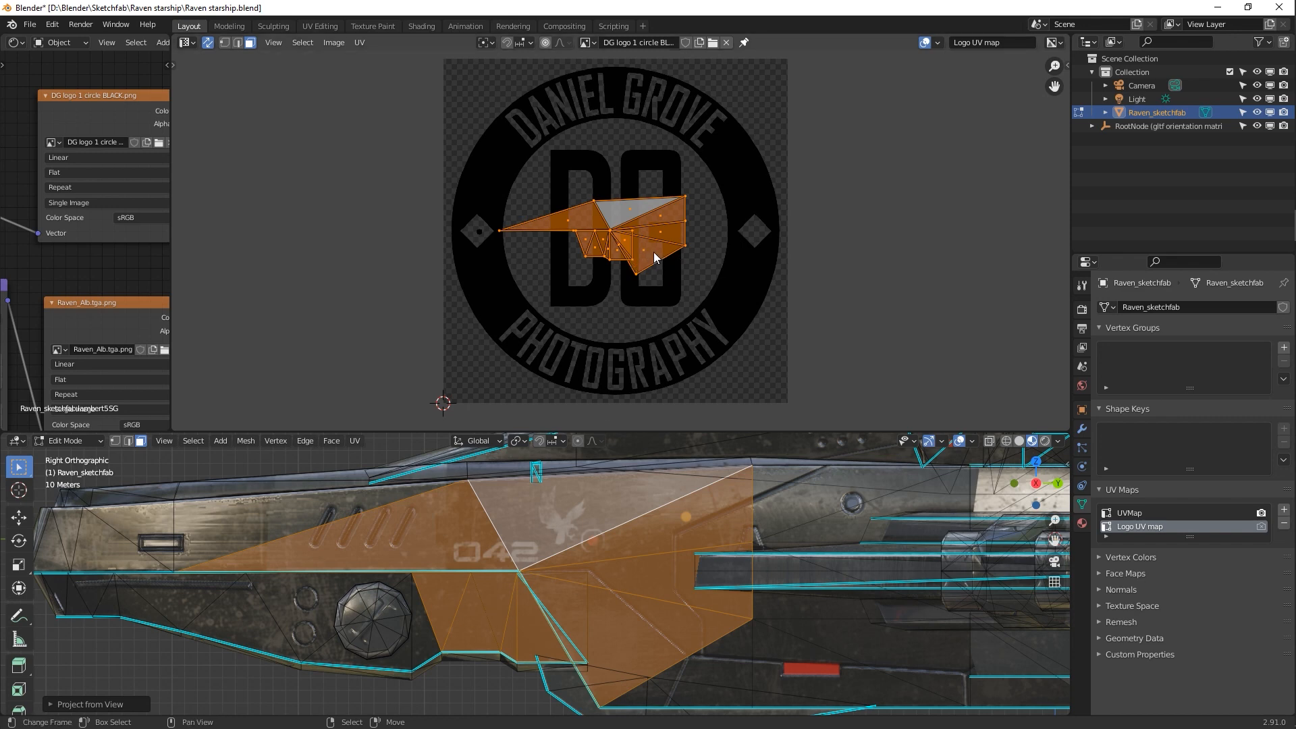
Enlarge the projected UV faces and reposition them over the logo image
{"action": "key", "text": "s"}
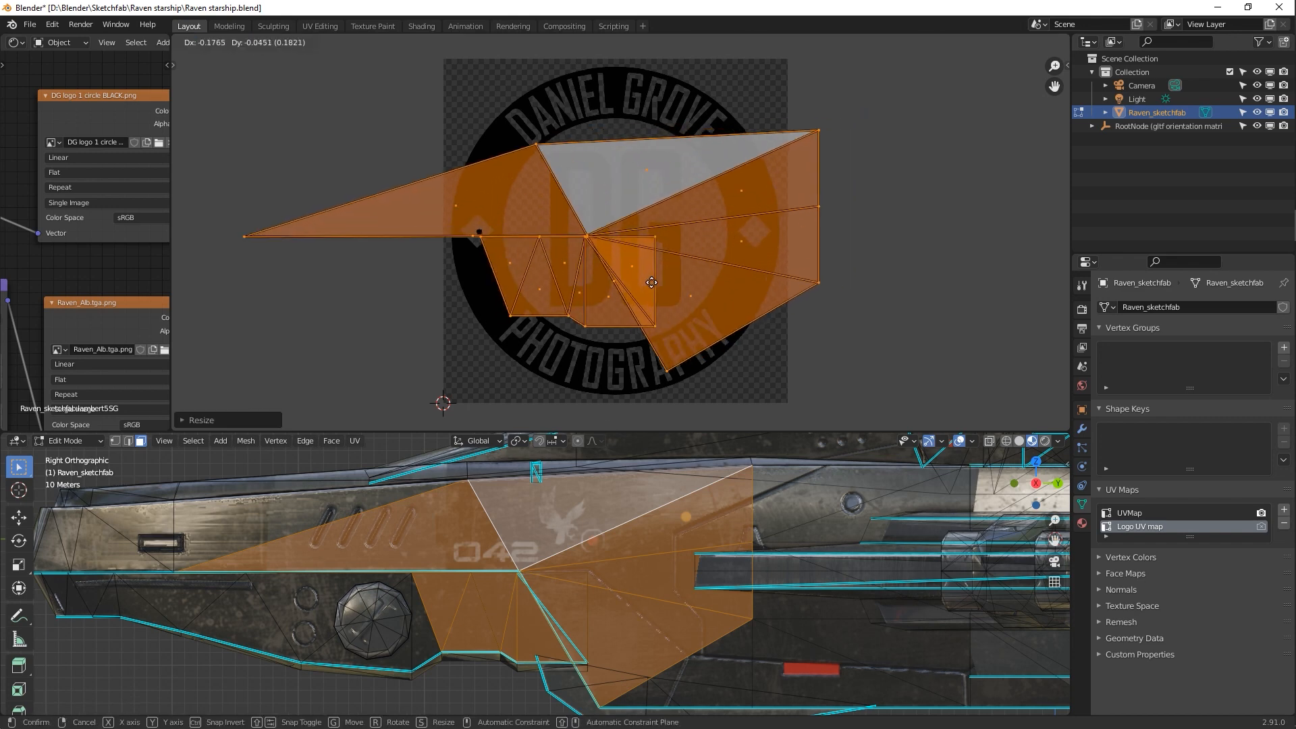
{"action": "left_click", "coordinate": [703, 288]}
{"action": "key", "text": "s"}
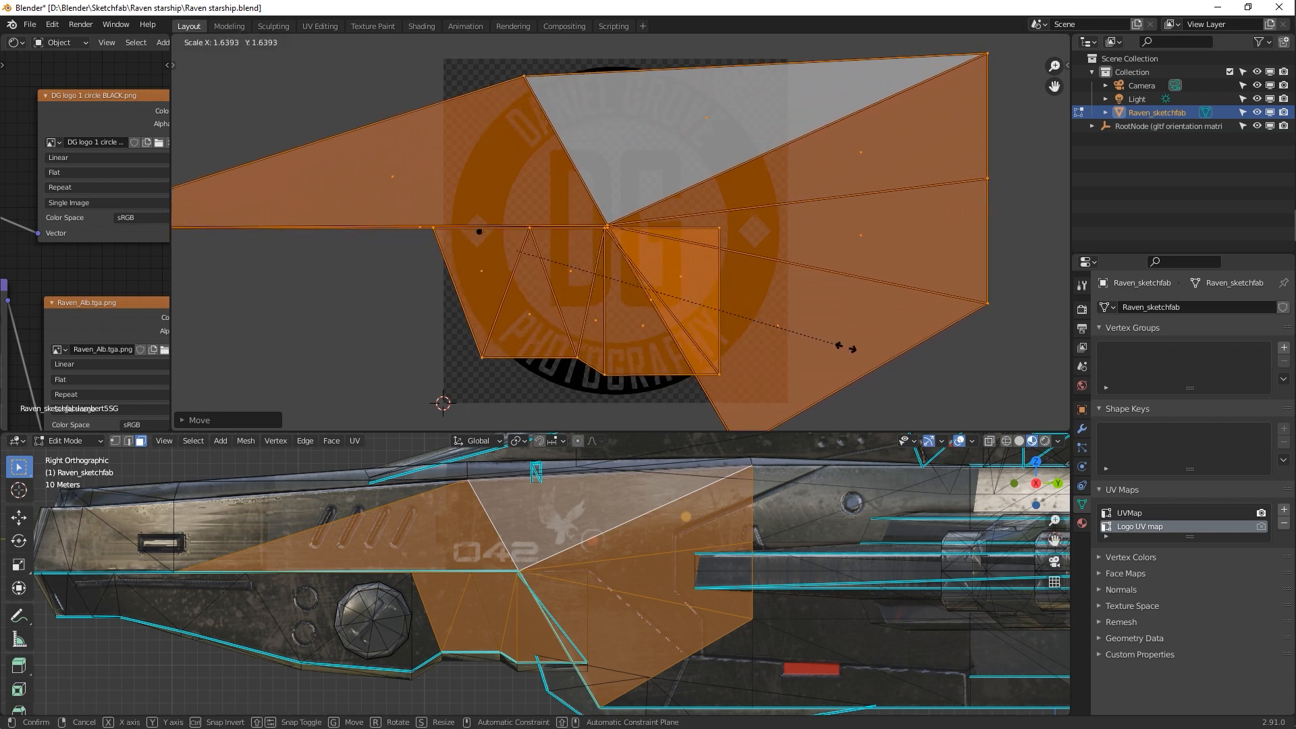
{"action": "key", "text": "Escape"}
{"action": "key", "text": "g"}
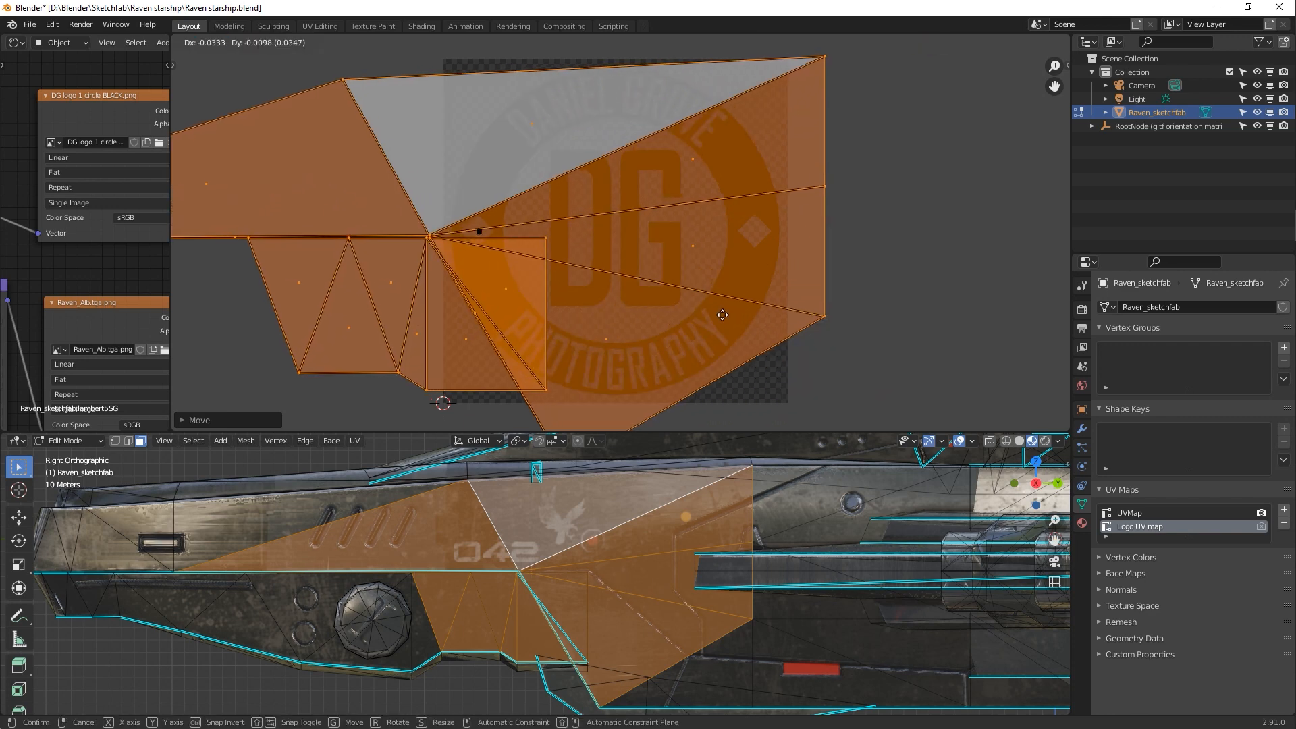
{"action": "left_click", "coordinate": [729, 312]}
Return to Object Mode, widen the node editor and connect the logo texture's Alpha output to the Mix node's Fac
{"action": "key", "text": "Tab"}
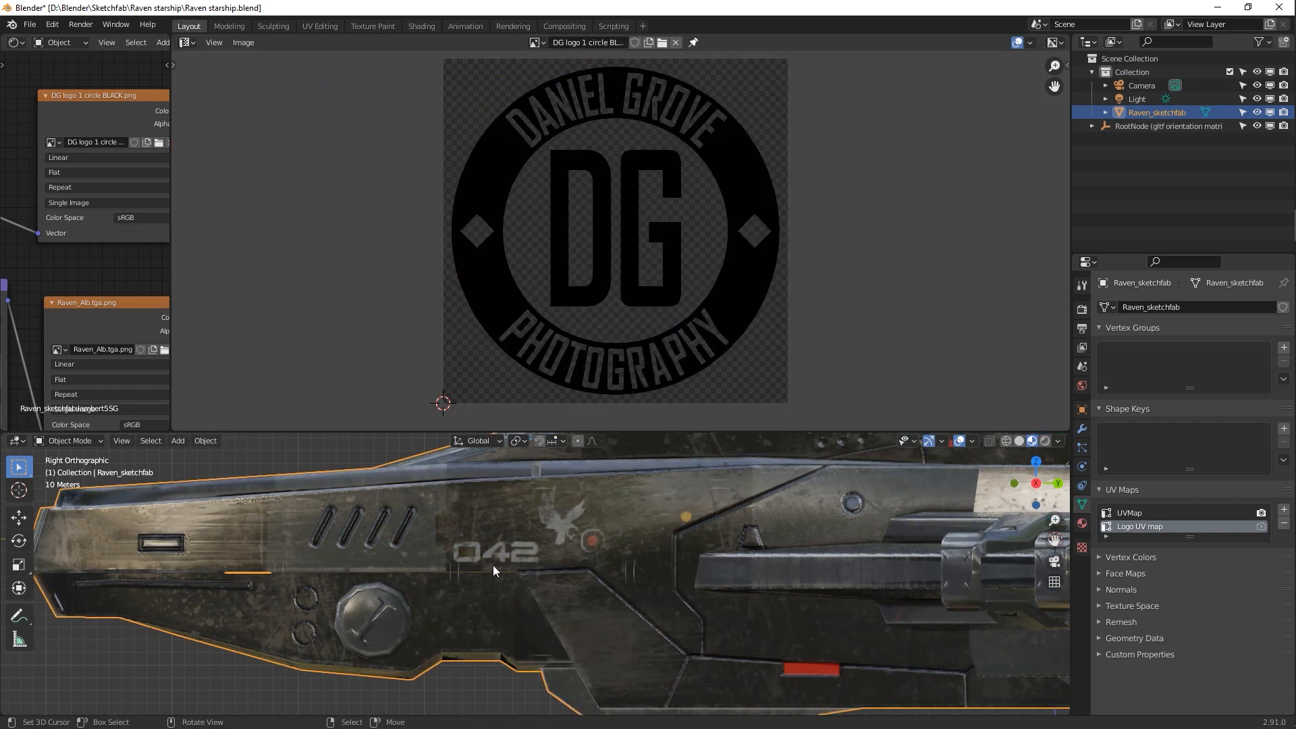
{"action": "left_click_drag", "start_coordinate": [173, 277], "coordinate": [862, 262]}
{"action": "middle_click_drag", "start_coordinate": [634, 302], "coordinate": [552, 275]}
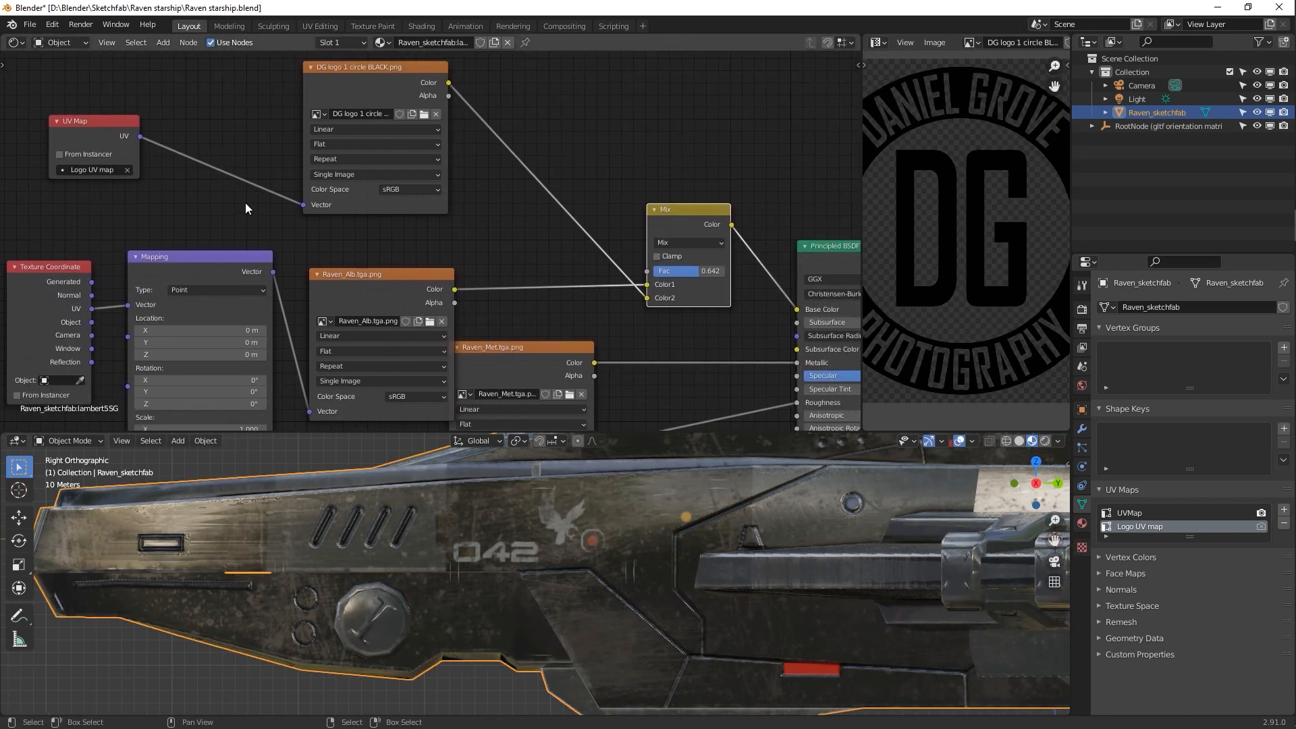
{"action": "left_click_drag", "start_coordinate": [449, 95], "coordinate": [646, 270]}
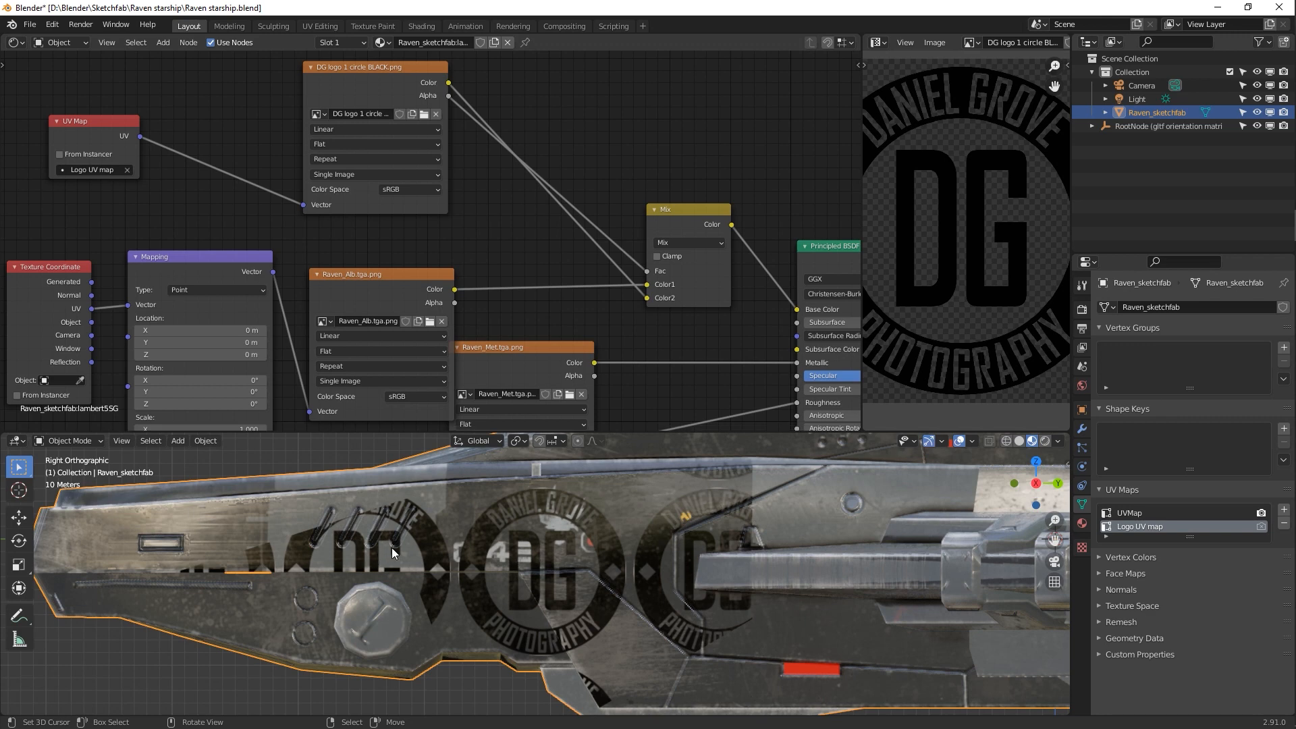
Set the DG logo image texture's extension to Clip so the logo does not repeat across the hull
{"action": "key", "text": "Tab"}
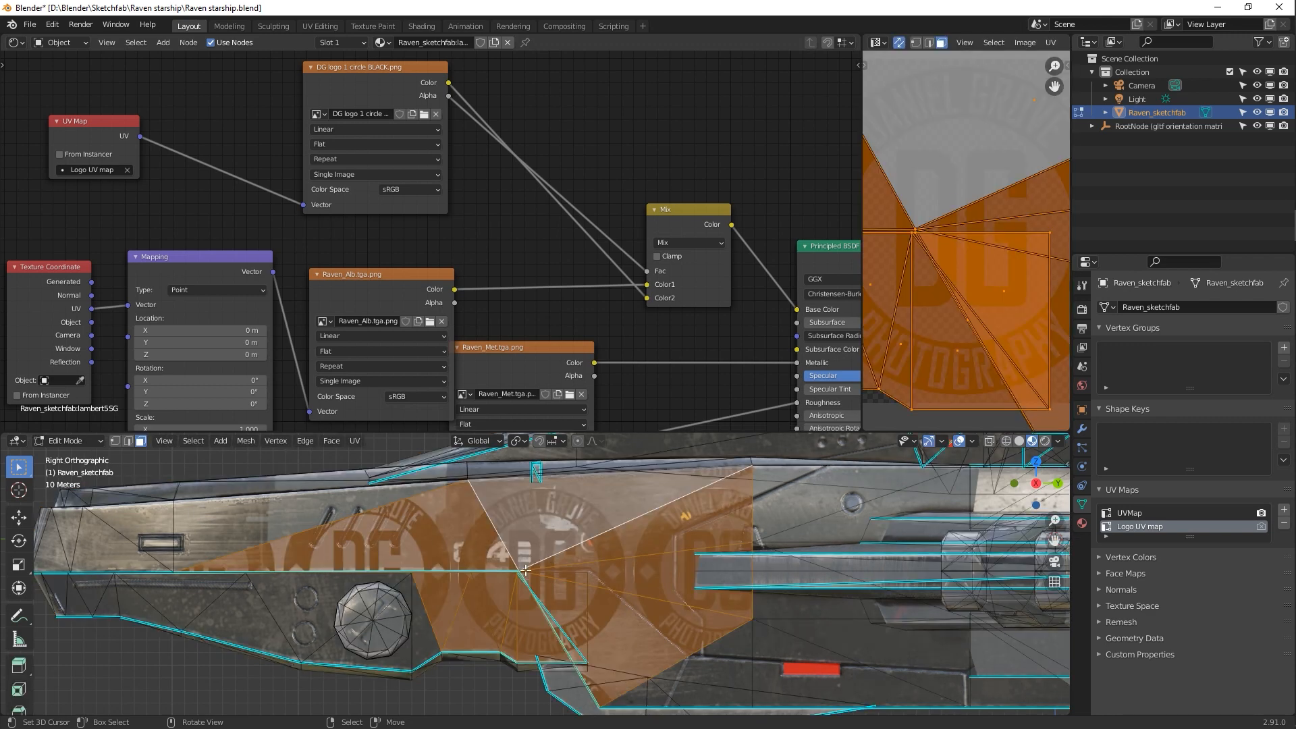
{"action": "key", "text": "Tab"}
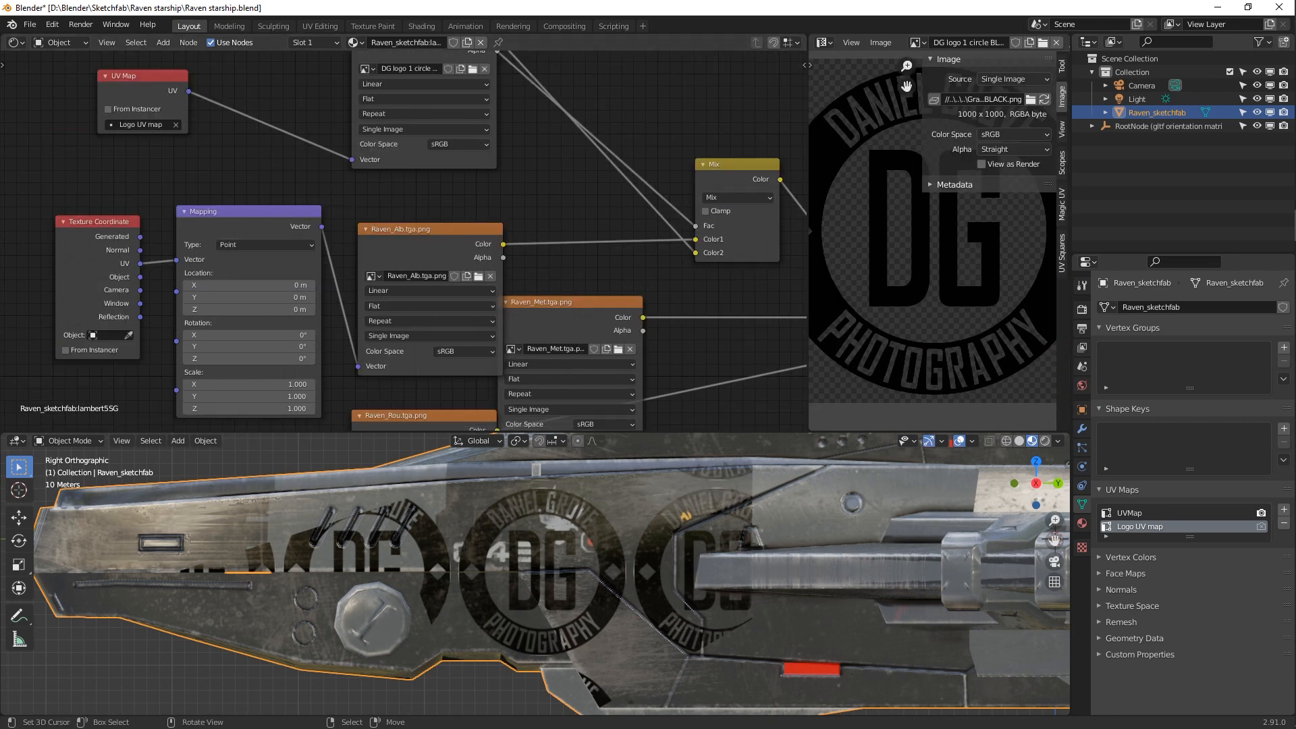
{"action": "middle_click_drag", "start_coordinate": [471, 147], "coordinate": [492, 224]}
{"action": "left_click", "coordinate": [473, 125]}
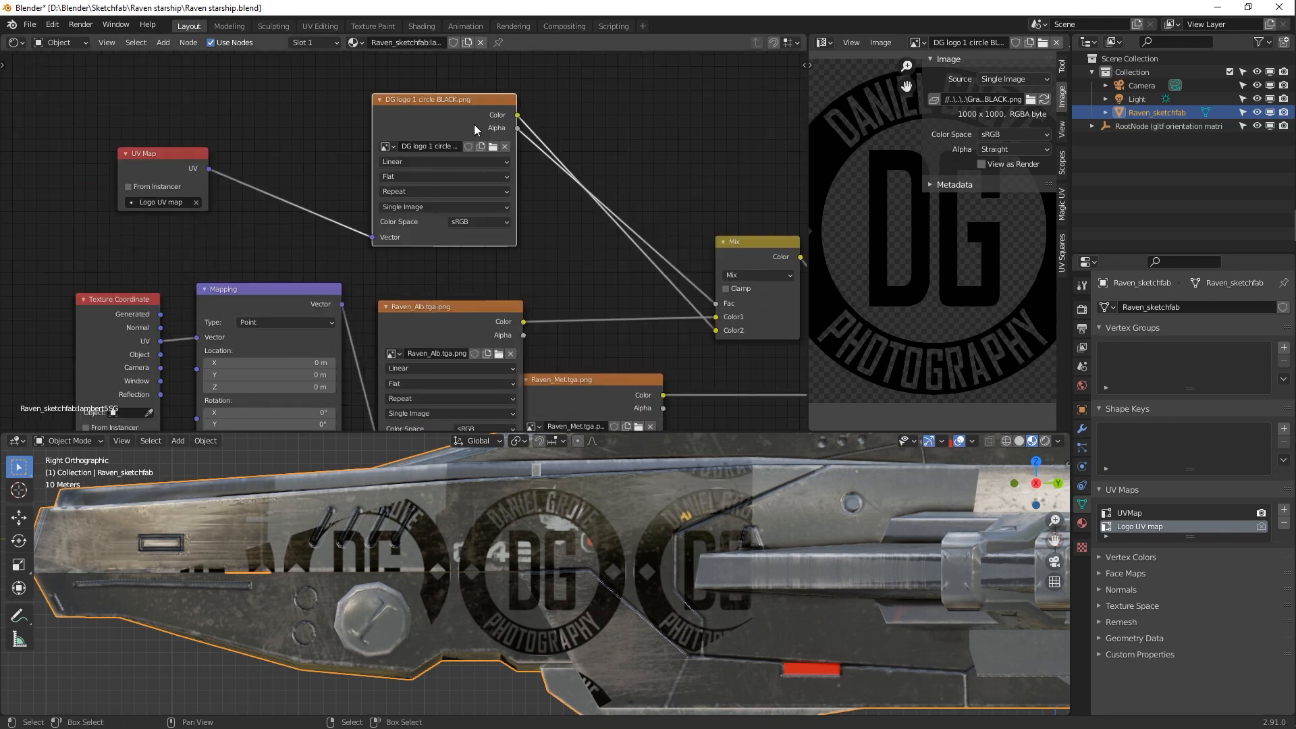
{"action": "left_click", "coordinate": [423, 192]}
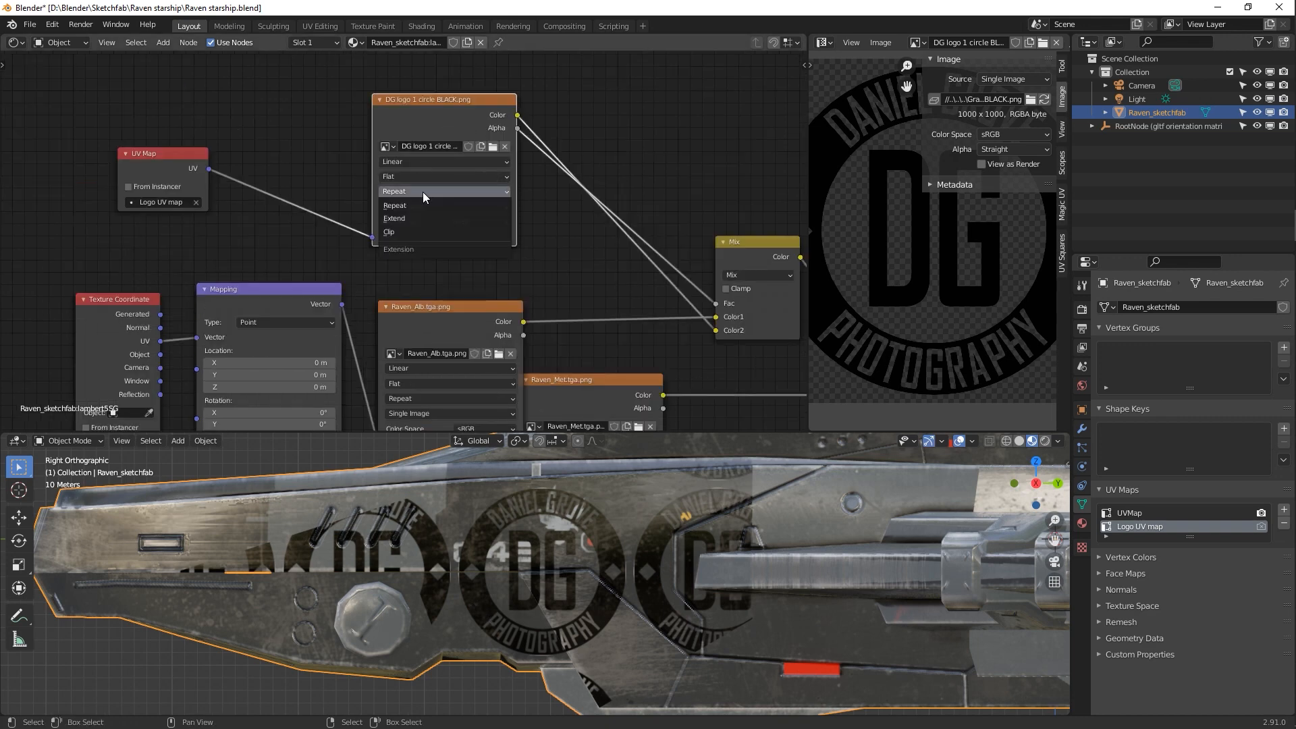
{"action": "left_click", "coordinate": [424, 231]}
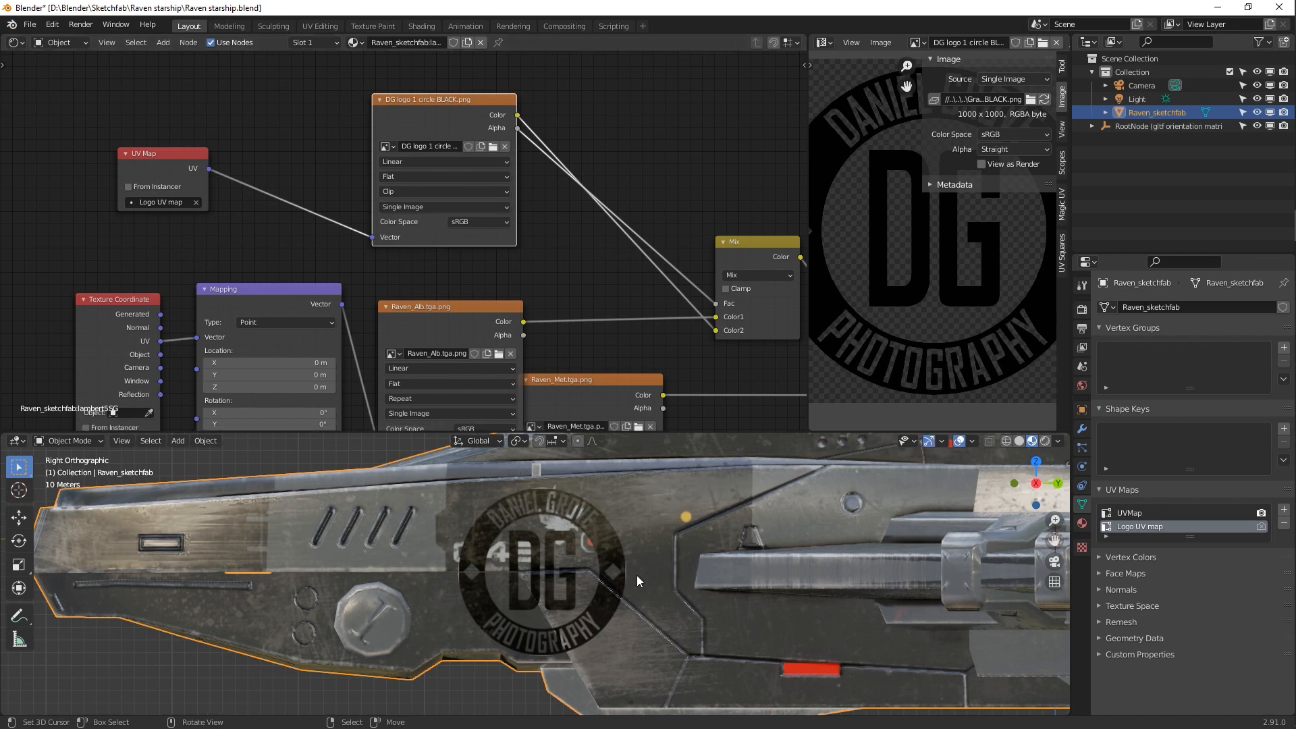
Select the wing faces running under the two brackets and unwrap them with Project from View in top orthographic view
{"action": "middle_click_drag", "start_coordinate": [590, 562], "coordinate": [508, 544]}
{"action": "scroll", "coordinate": [508, 545], "scroll_direction": "down", "scroll_amount": 3}
{"action": "middle_click_drag", "start_coordinate": [893, 607], "coordinate": [521, 573]}
{"action": "key", "text": "Tab"}
{"action": "left_click", "coordinate": [459, 593]}
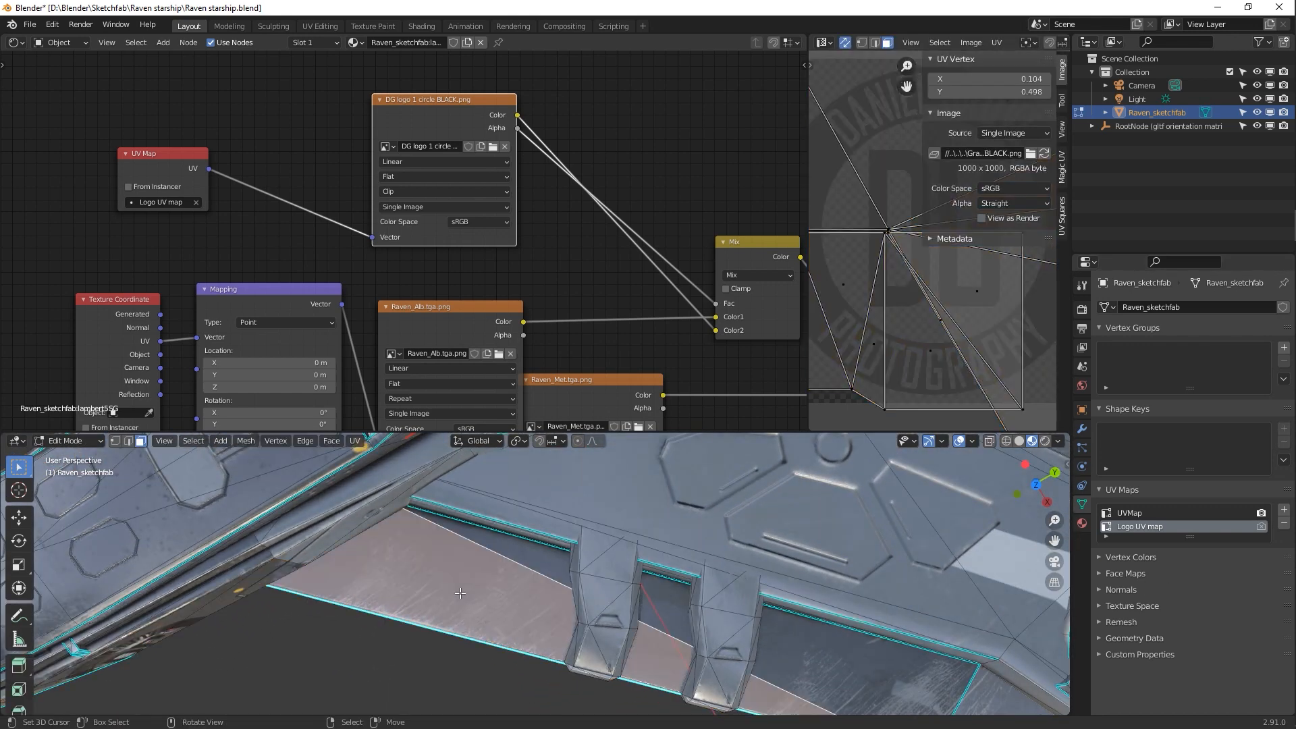
{"action": "middle_click_drag", "start_coordinate": [508, 567], "coordinate": [514, 593]}
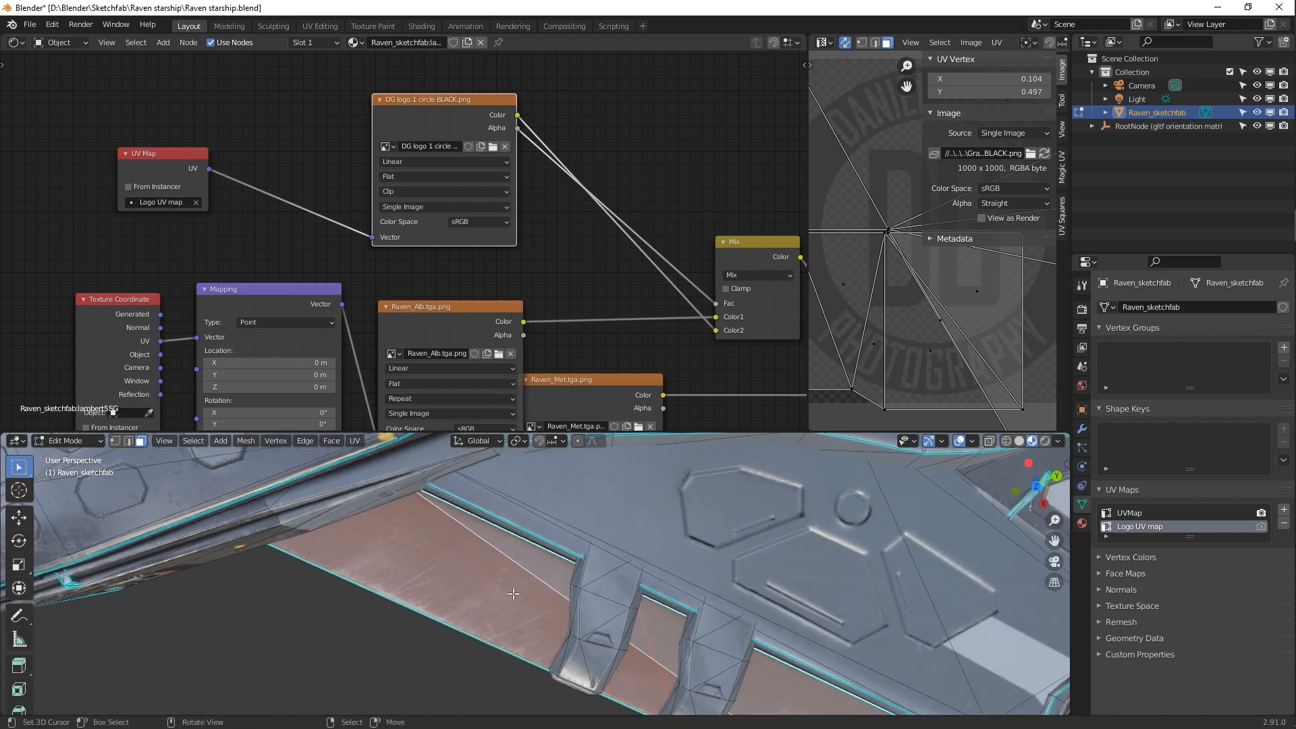
{"action": "key", "text": "KP_5"}
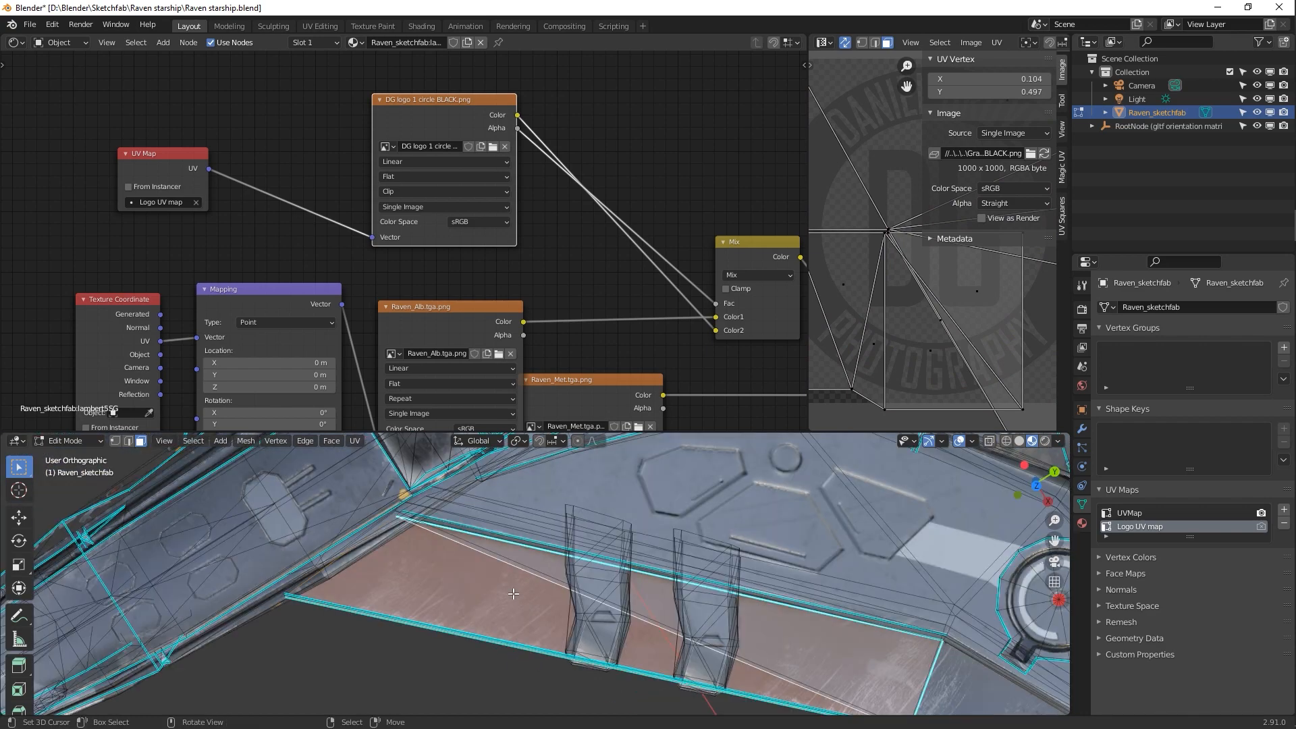
{"action": "key", "text": "KP_7"}
{"action": "key", "text": "u"}
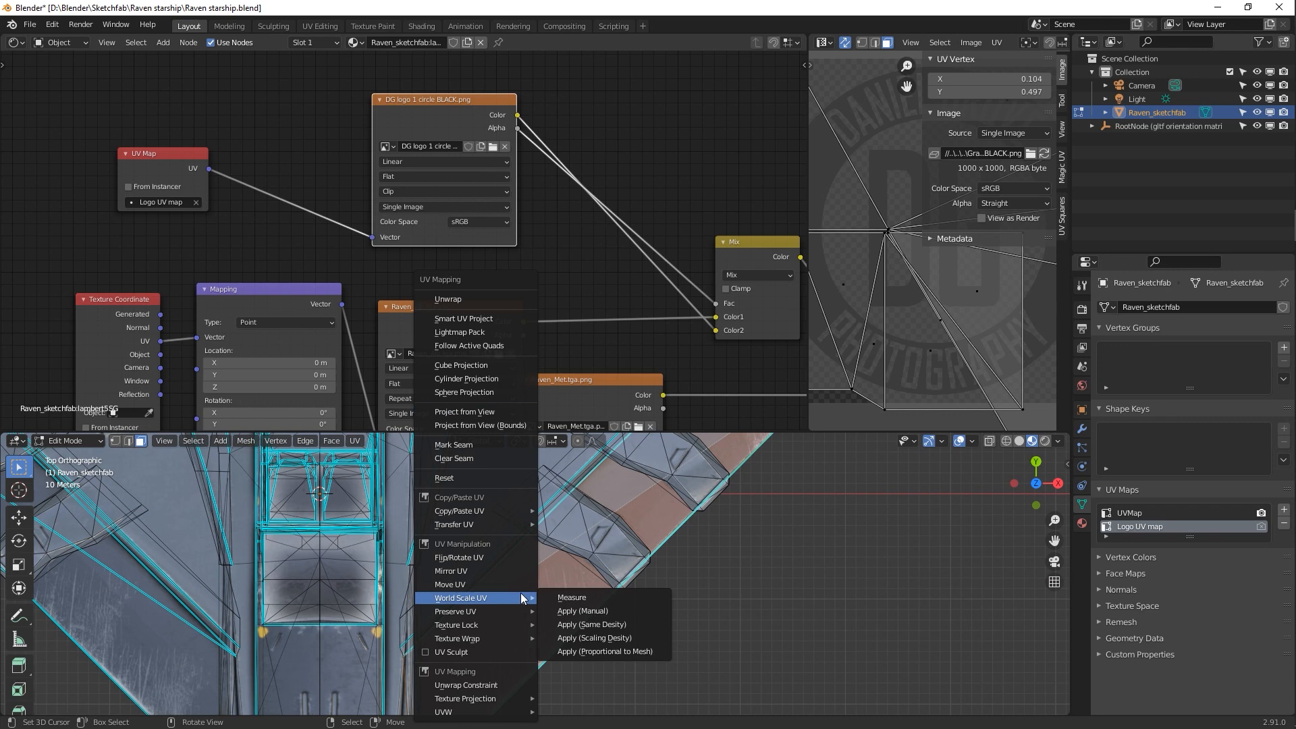
{"action": "left_click", "coordinate": [481, 415]}
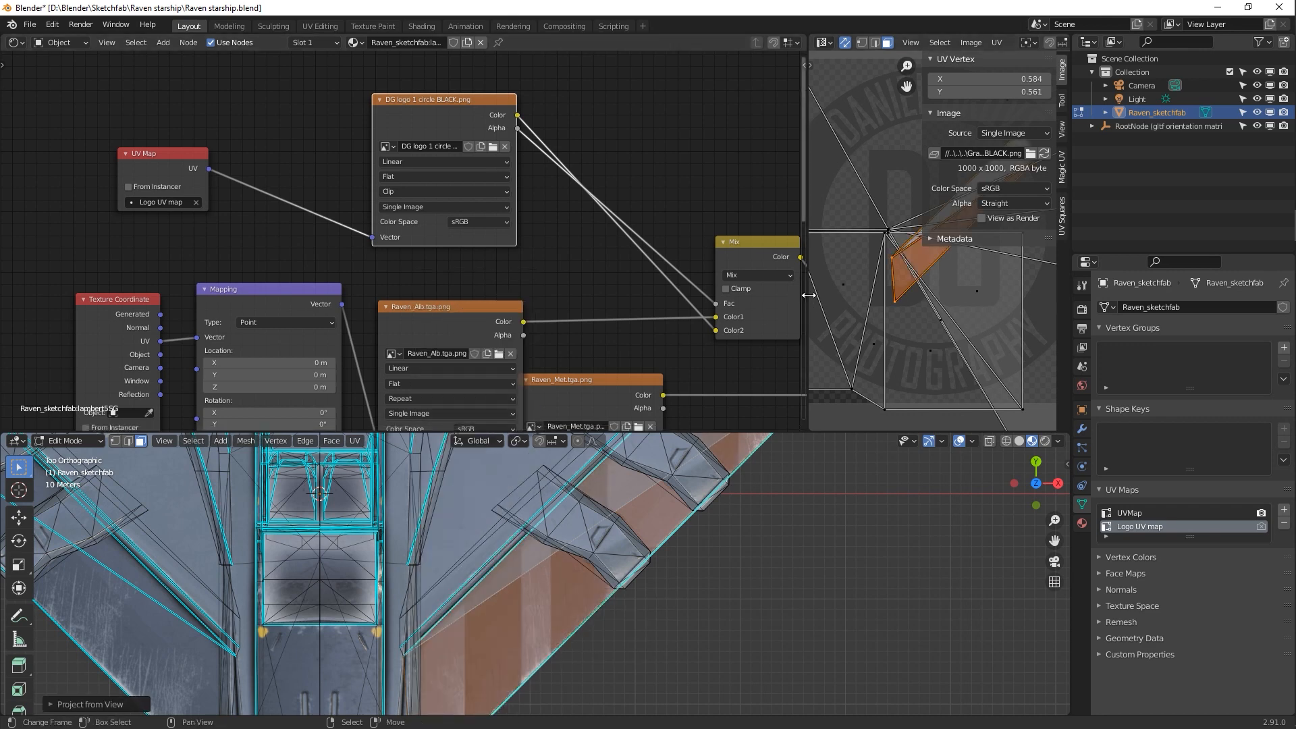
Widen the UV editor, enlarge the projected wing faces well beyond the logo image and move them over it
{"action": "left_click_drag", "start_coordinate": [808, 302], "coordinate": [21, 307]}
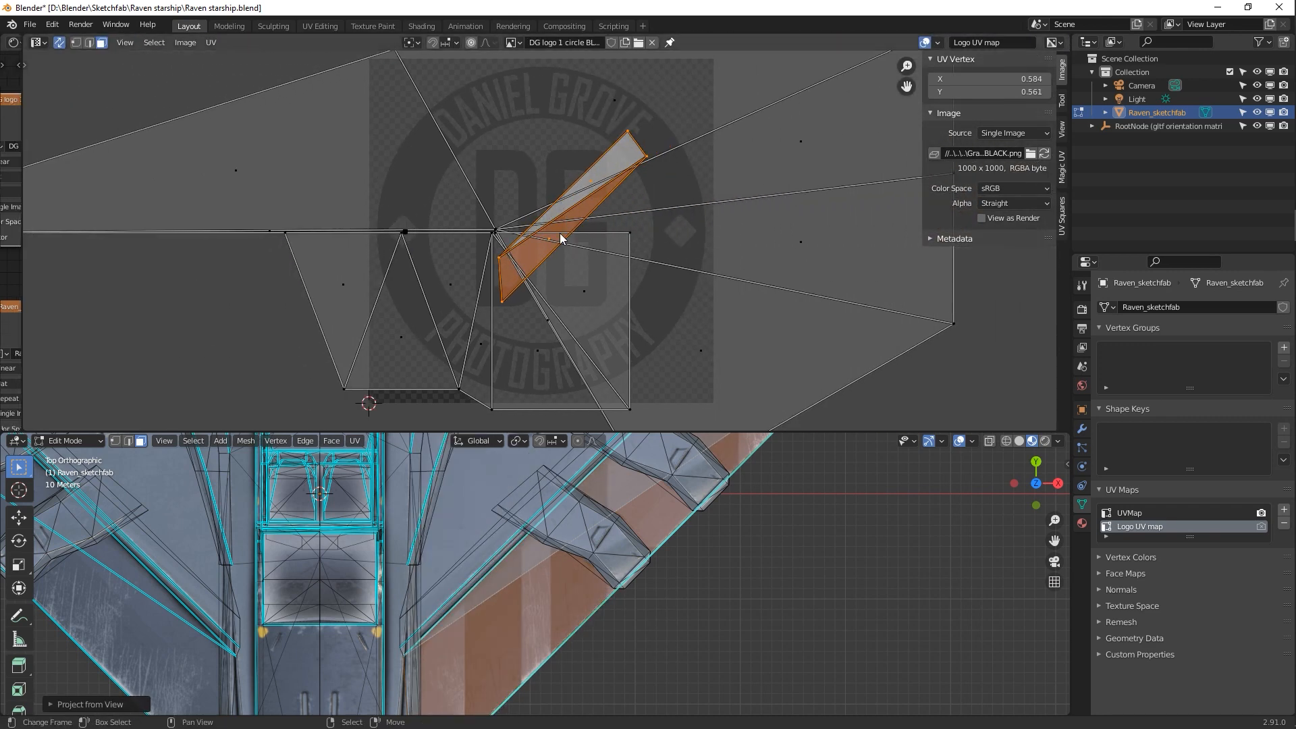
{"action": "key", "text": "s"}
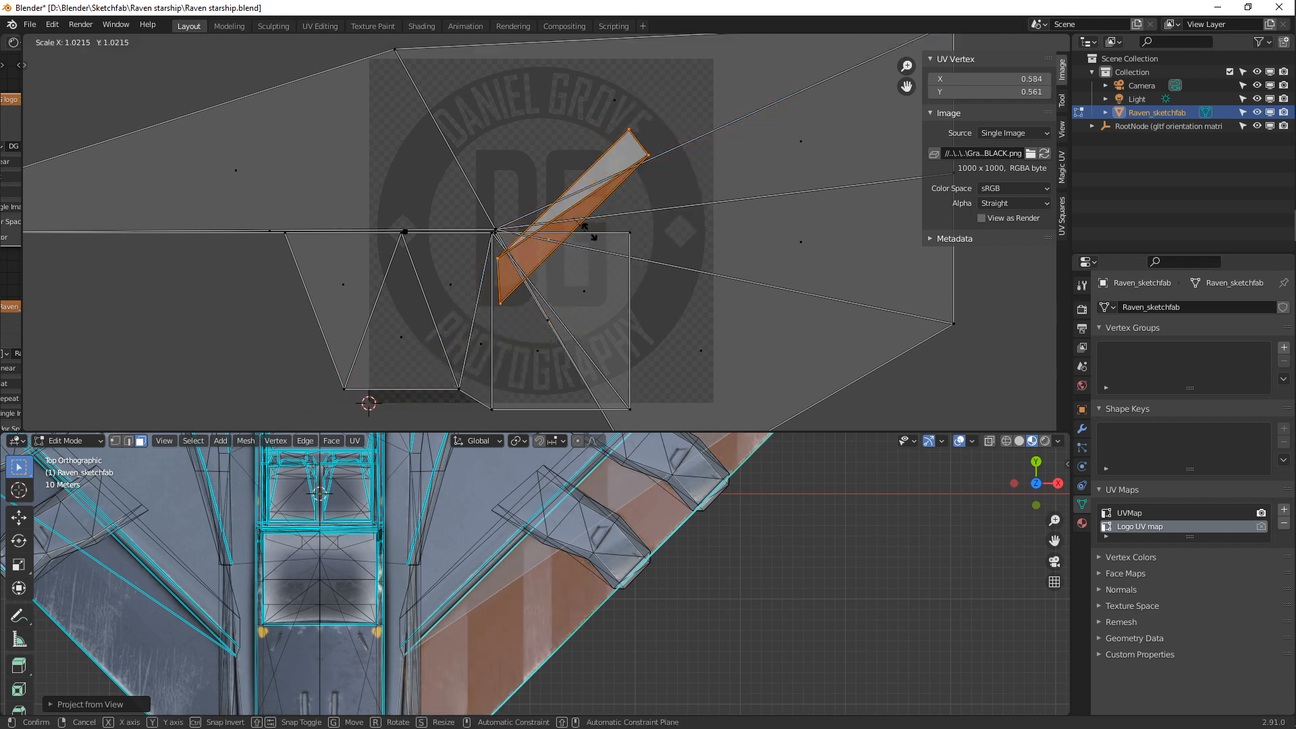
{"action": "left_click", "coordinate": [643, 238]}
{"action": "key", "text": "s"}
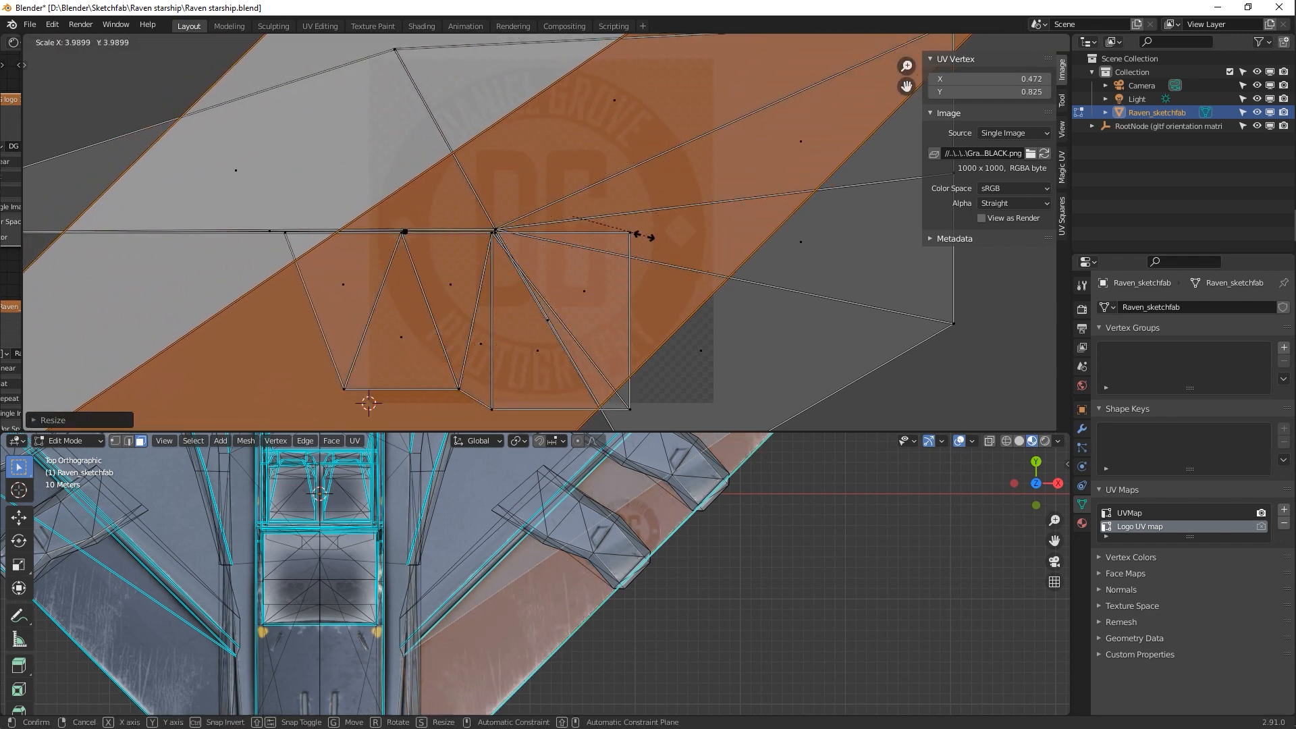
{"action": "left_click", "coordinate": [624, 237]}
{"action": "key", "text": "g"}
{"action": "left_click", "coordinate": [790, 196]}
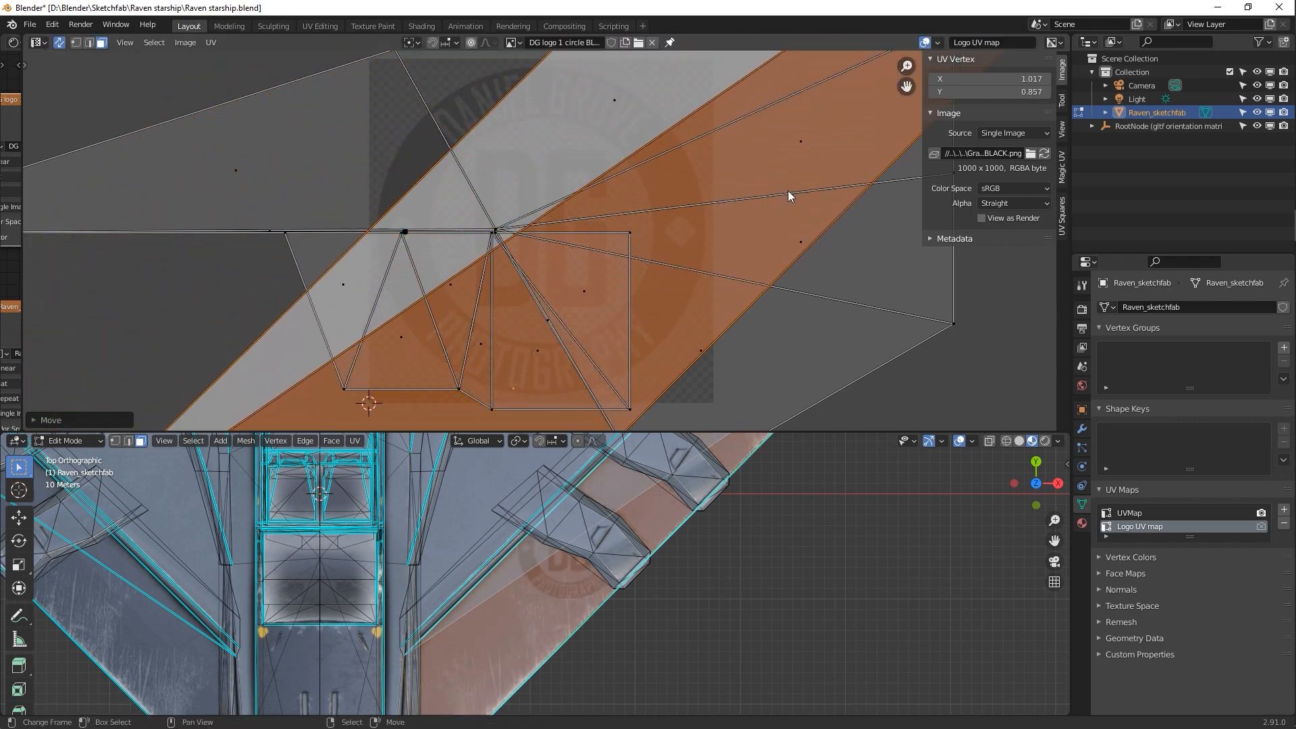
Refine the wing UVs' position and scale so the whole logo sits on the wing's section beside the fuselage
{"action": "key", "text": "g"}
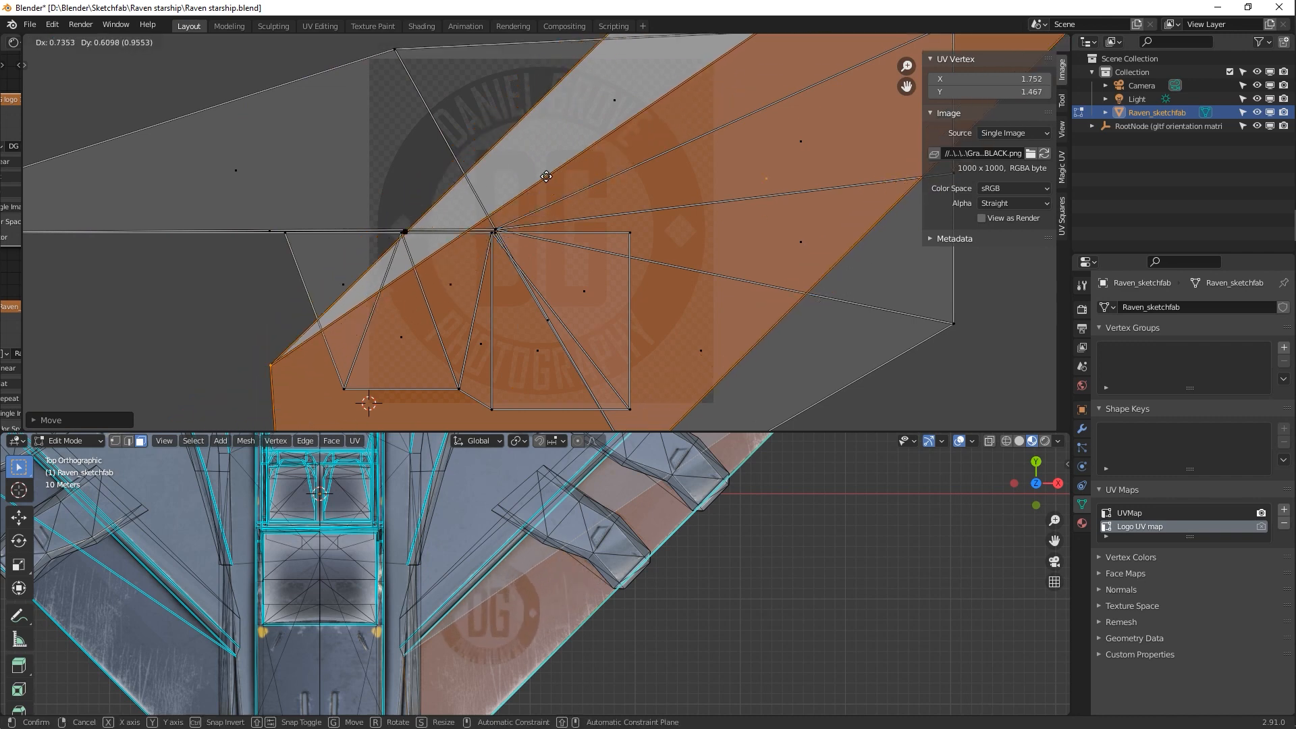
{"action": "left_click", "coordinate": [582, 65]}
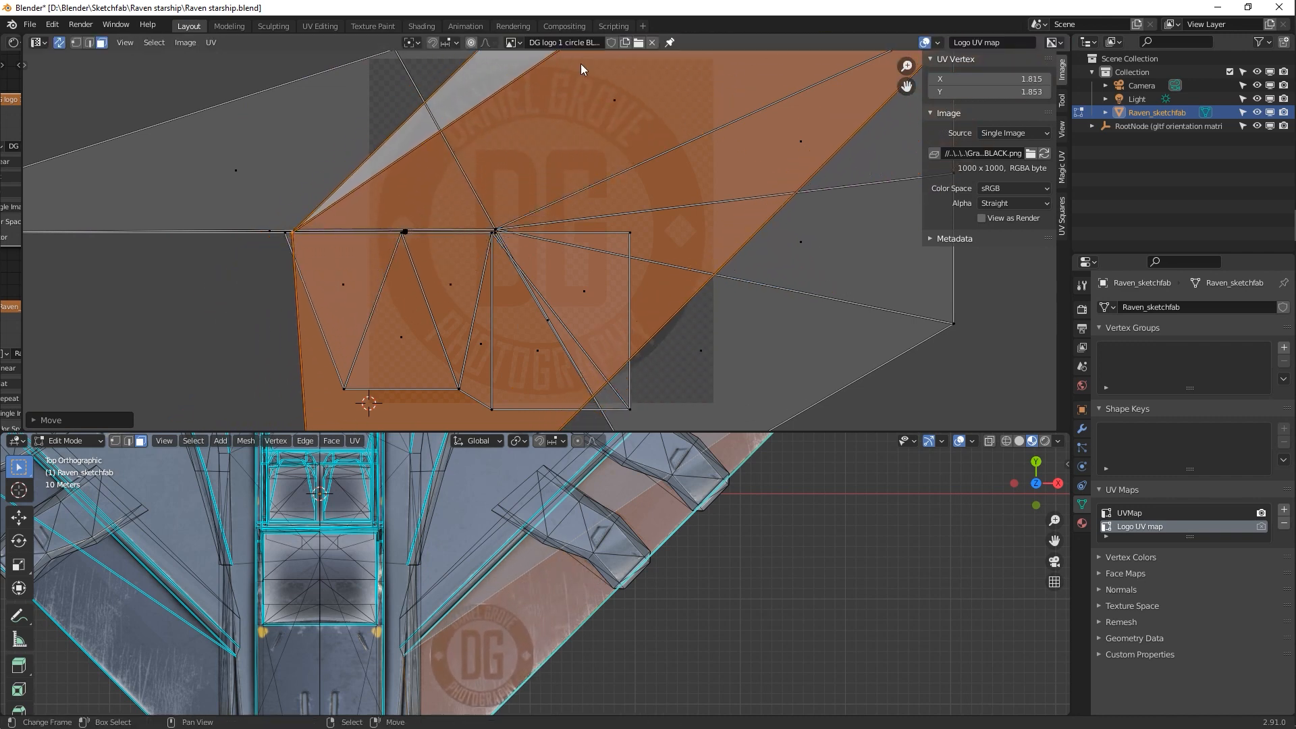
{"action": "key", "text": "s"}
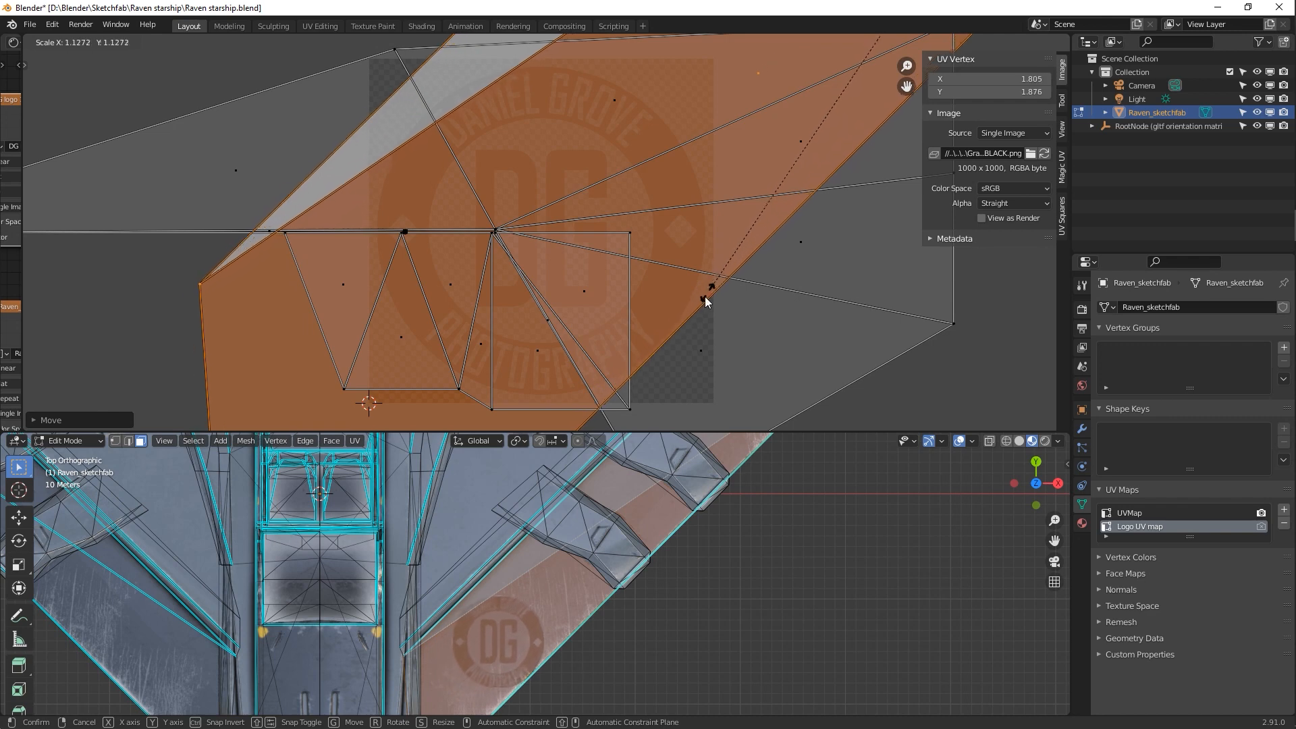
{"action": "left_click", "coordinate": [661, 272]}
{"action": "key", "text": "g"}
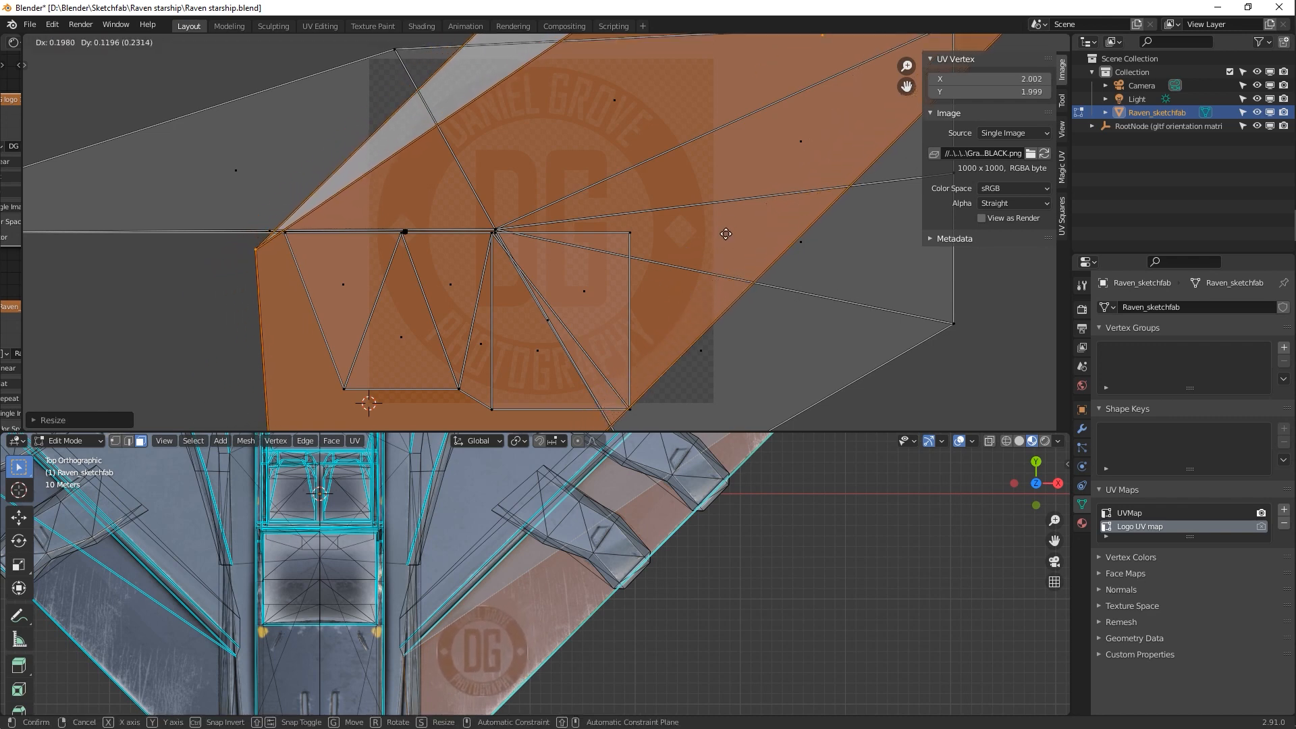
{"action": "left_click", "coordinate": [669, 311]}
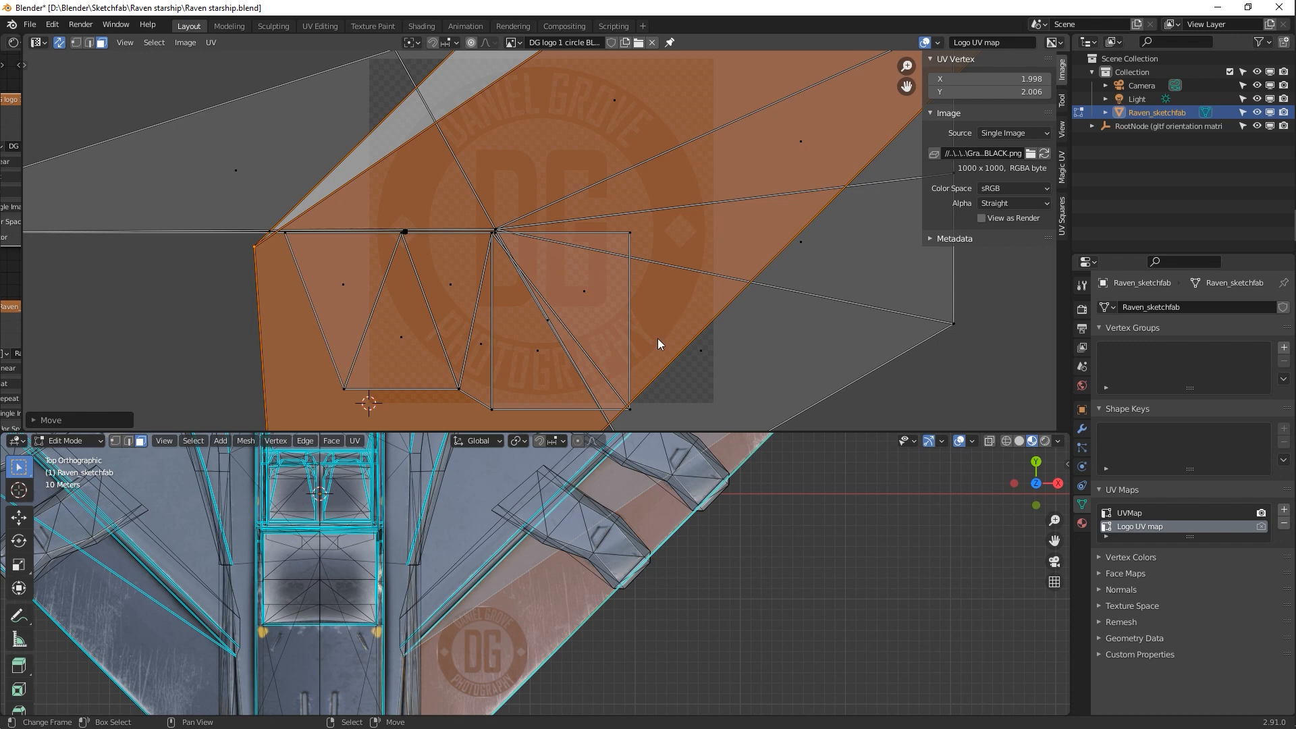
Place the 2D cursor at the logo's centre and set the UV editor's pivot to 2D Cursor
{"action": "key", "text": "r"}
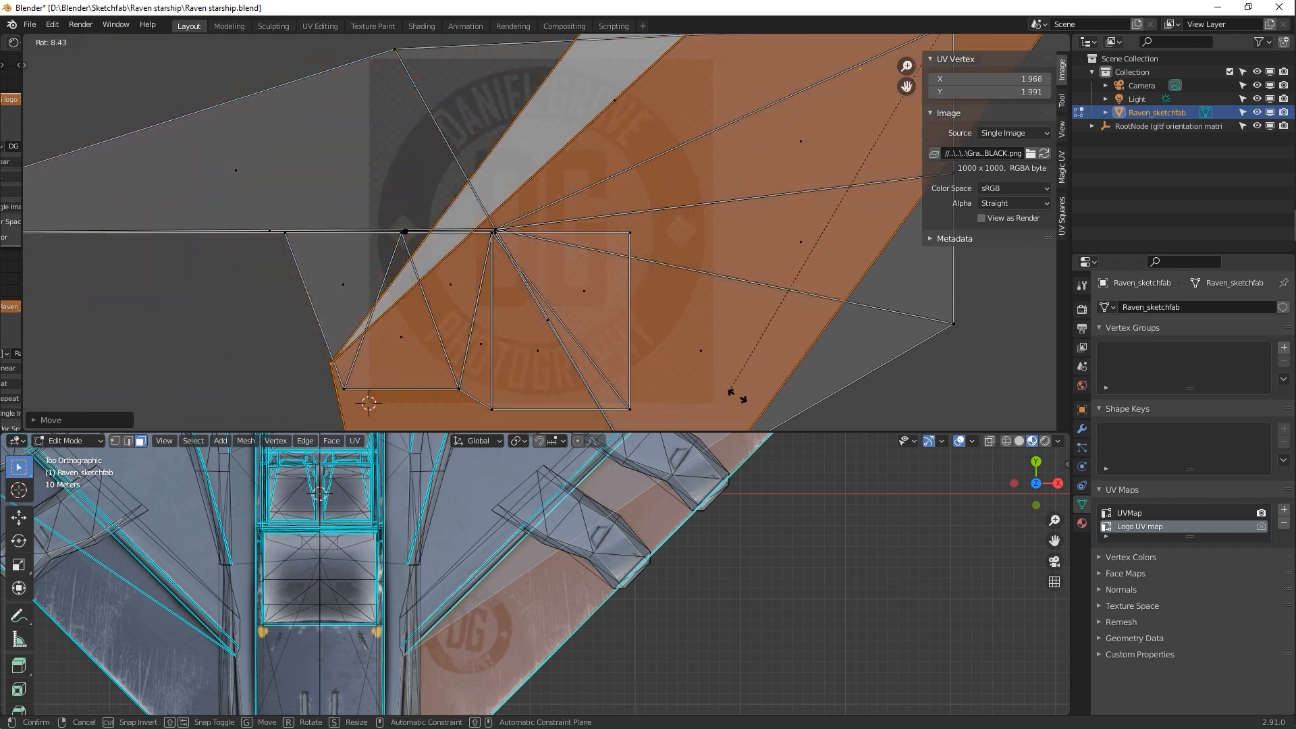
{"action": "key", "text": "Escape"}
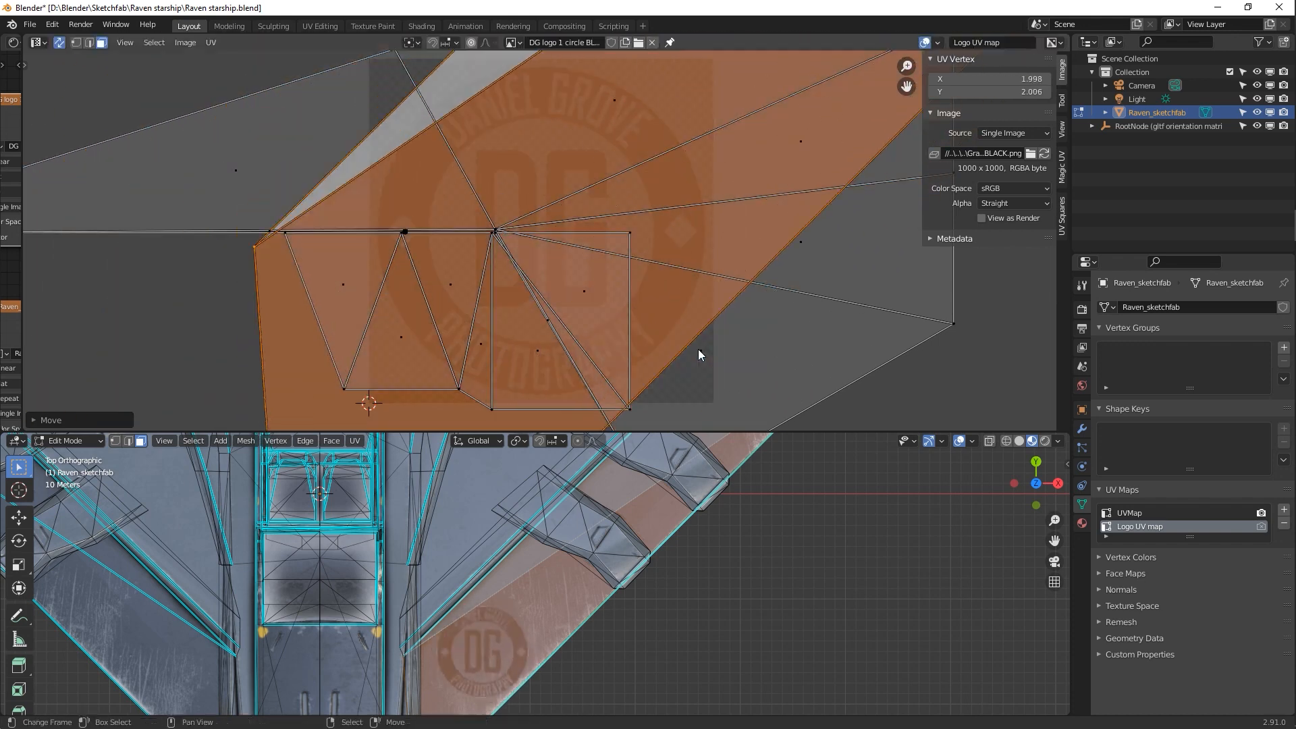
{"action": "right_click", "coordinate": [542, 230], "text": "shift"}
{"action": "right_click", "coordinate": [700, 646], "text": "shift"}
{"action": "left_click", "coordinate": [415, 42]}
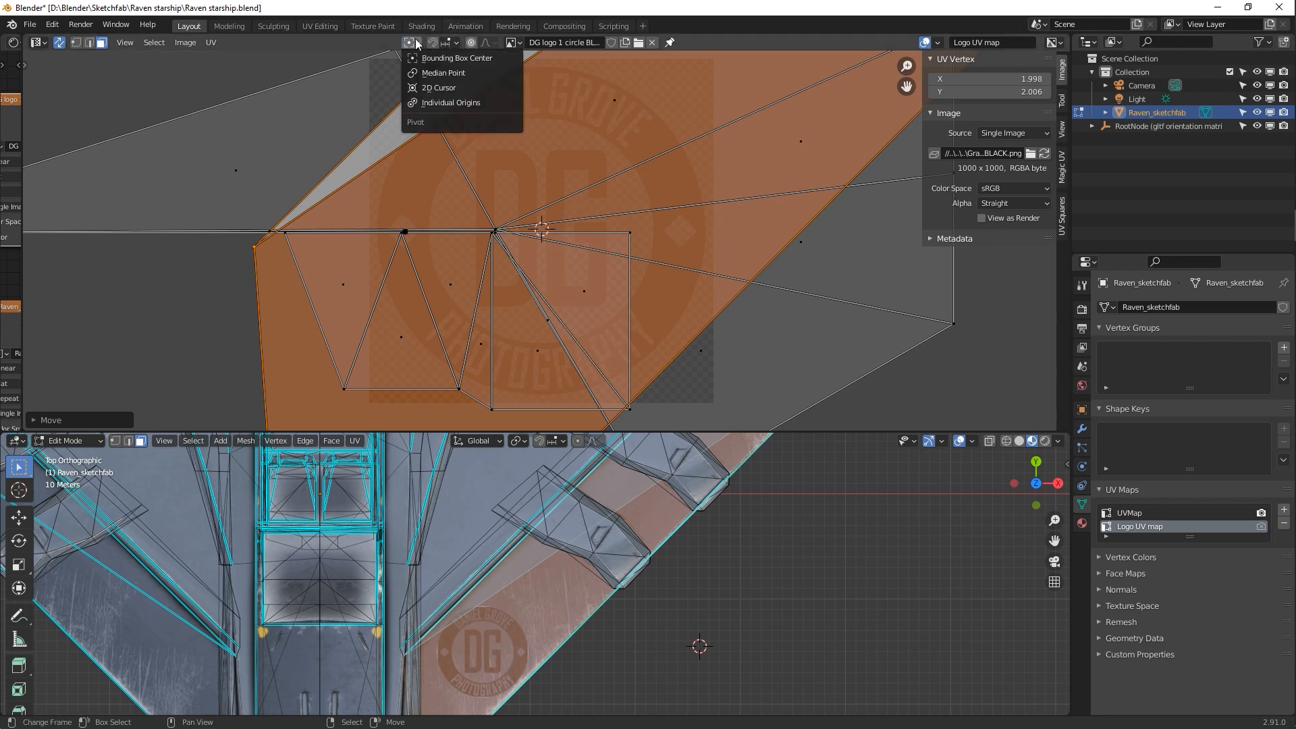
{"action": "left_click", "coordinate": [451, 87]}
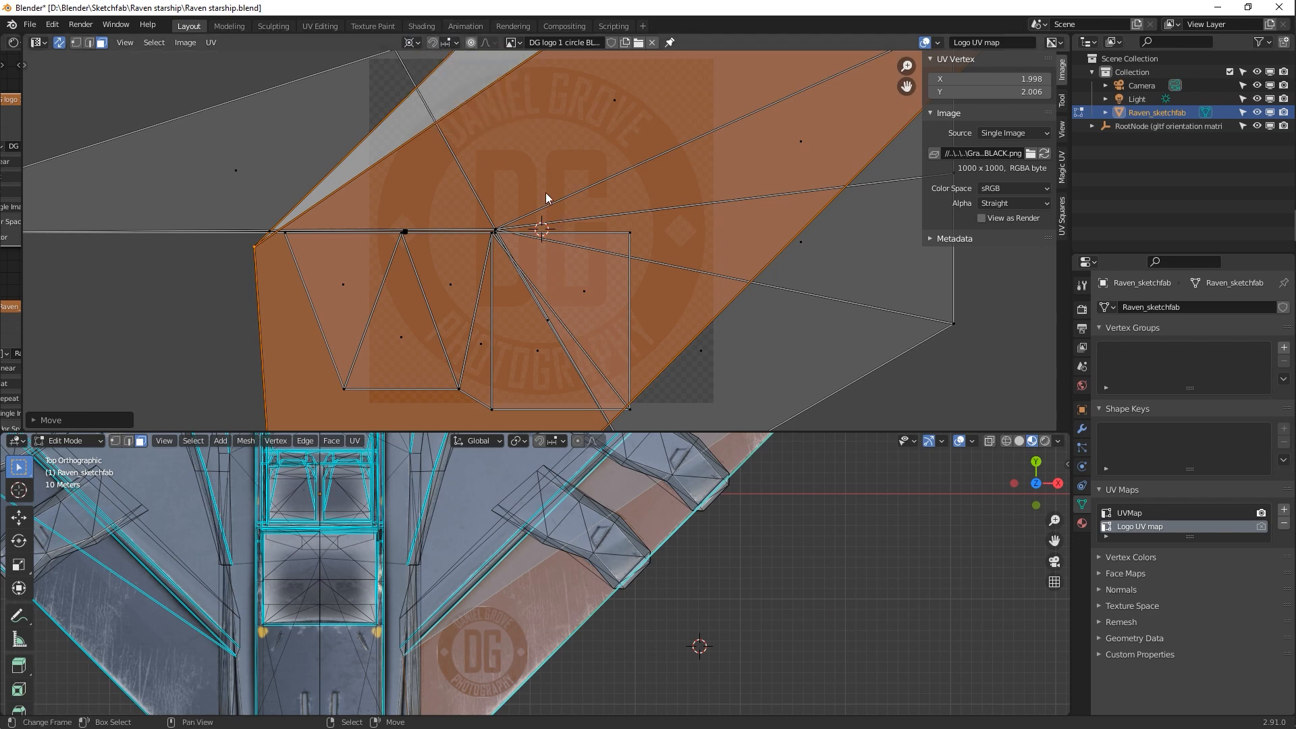
{"action": "left_click", "coordinate": [411, 42]}
{"action": "left_click", "coordinate": [452, 87]}
Rotate the wing UVs about the logo's centre to angle the decal, and return to Object Mode to inspect the ship
{"action": "key", "text": "r"}
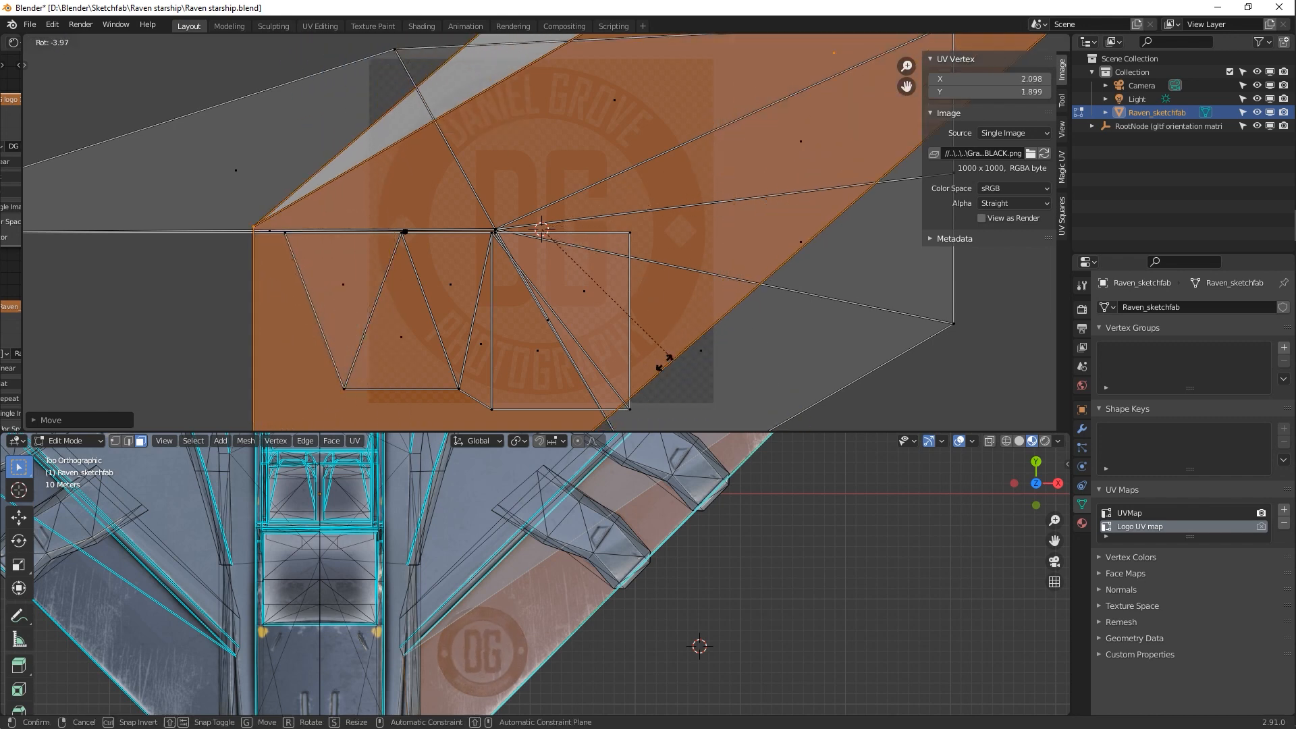
{"action": "left_click", "coordinate": [548, 380]}
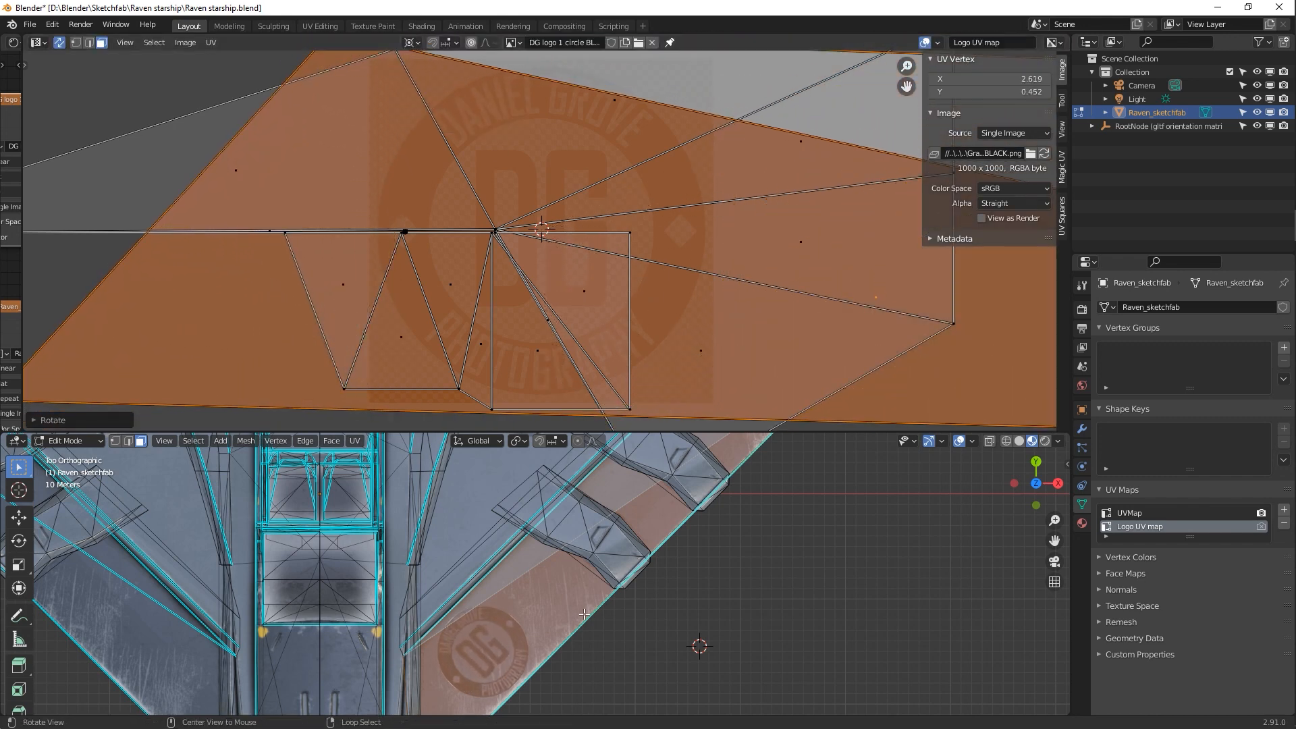
{"action": "middle_click_drag", "start_coordinate": [566, 629], "coordinate": [698, 565], "text": "shift"}
{"action": "key", "text": "Tab"}
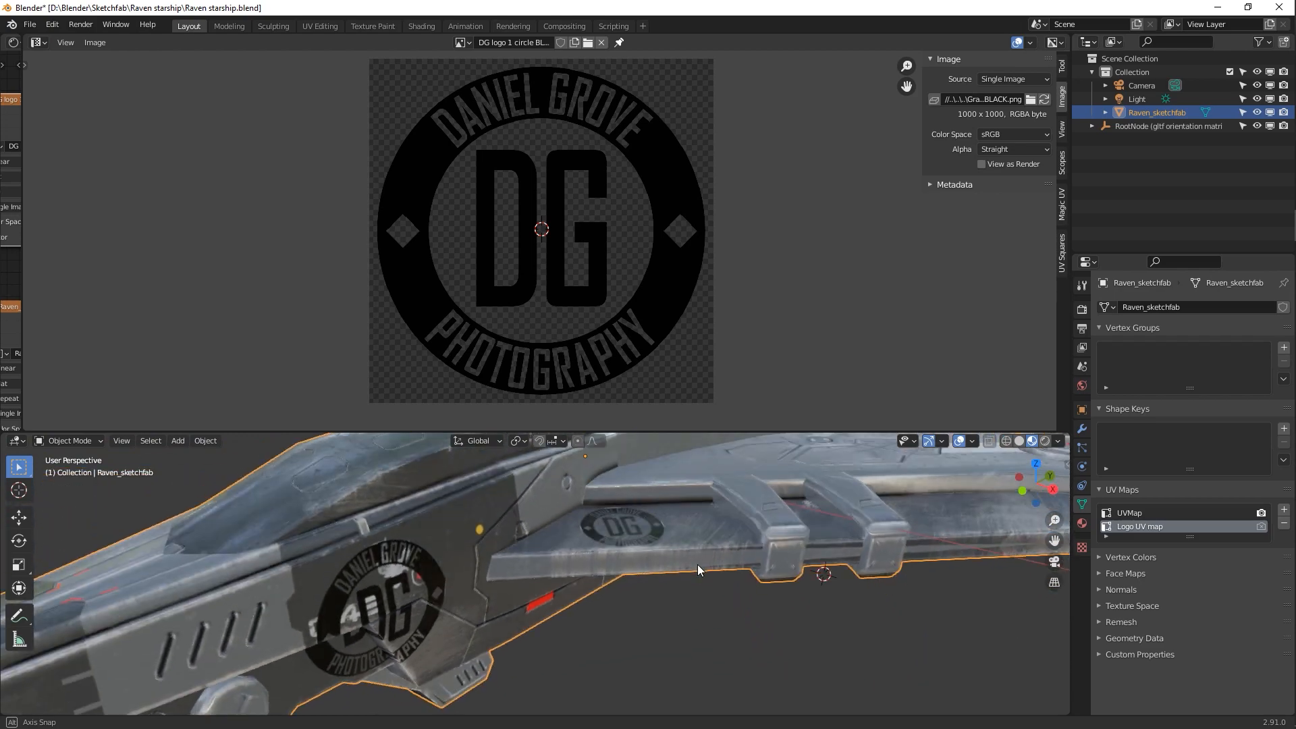
{"action": "middle_click_drag", "start_coordinate": [658, 511], "coordinate": [384, 333]}
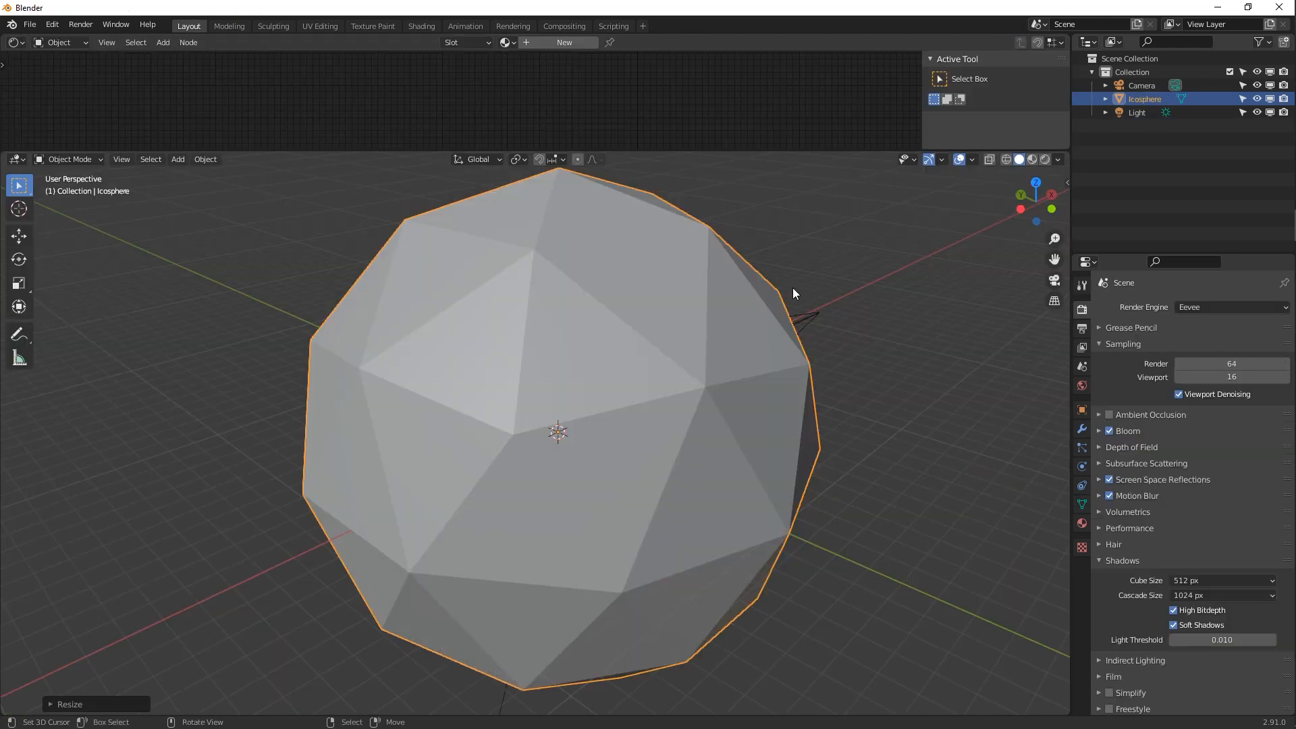
Rescale the icosphere and give it a new material
{"action": "key", "text": "s"}
{"action": "left_click", "coordinate": [819, 302]}
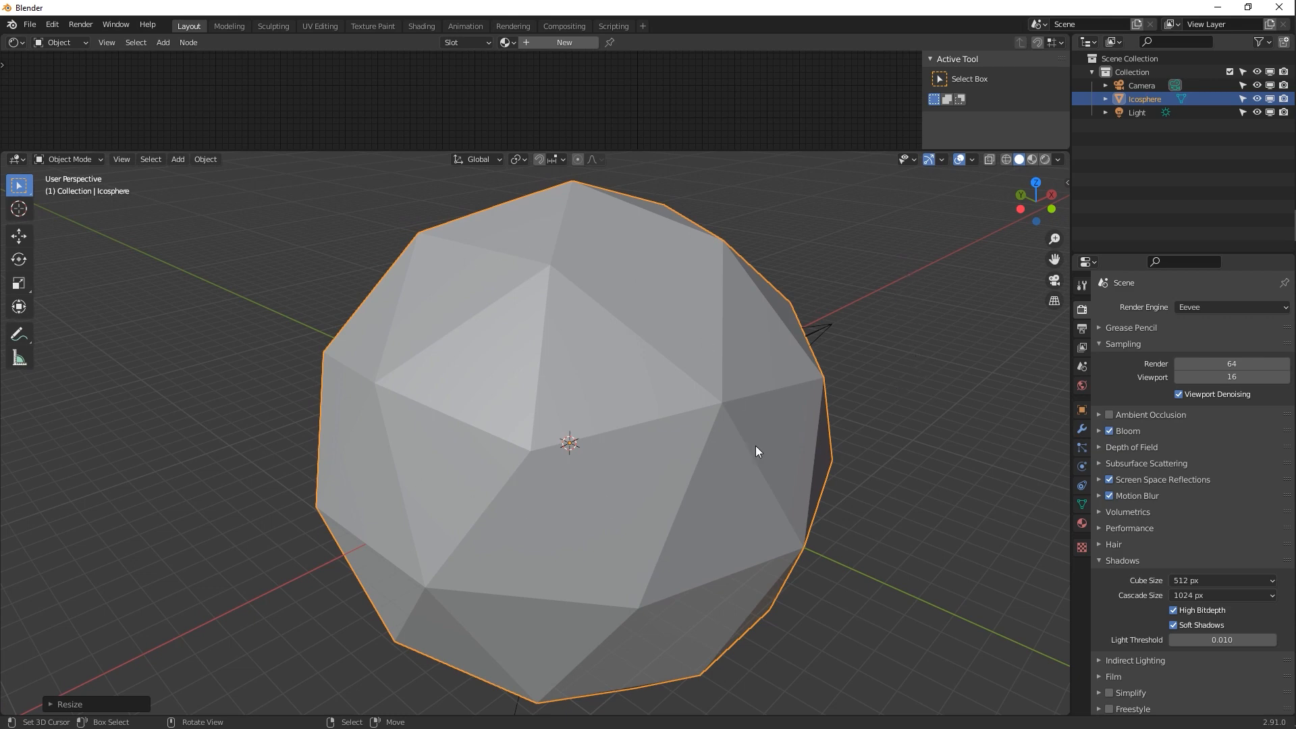
{"action": "left_click", "coordinate": [1082, 523]}
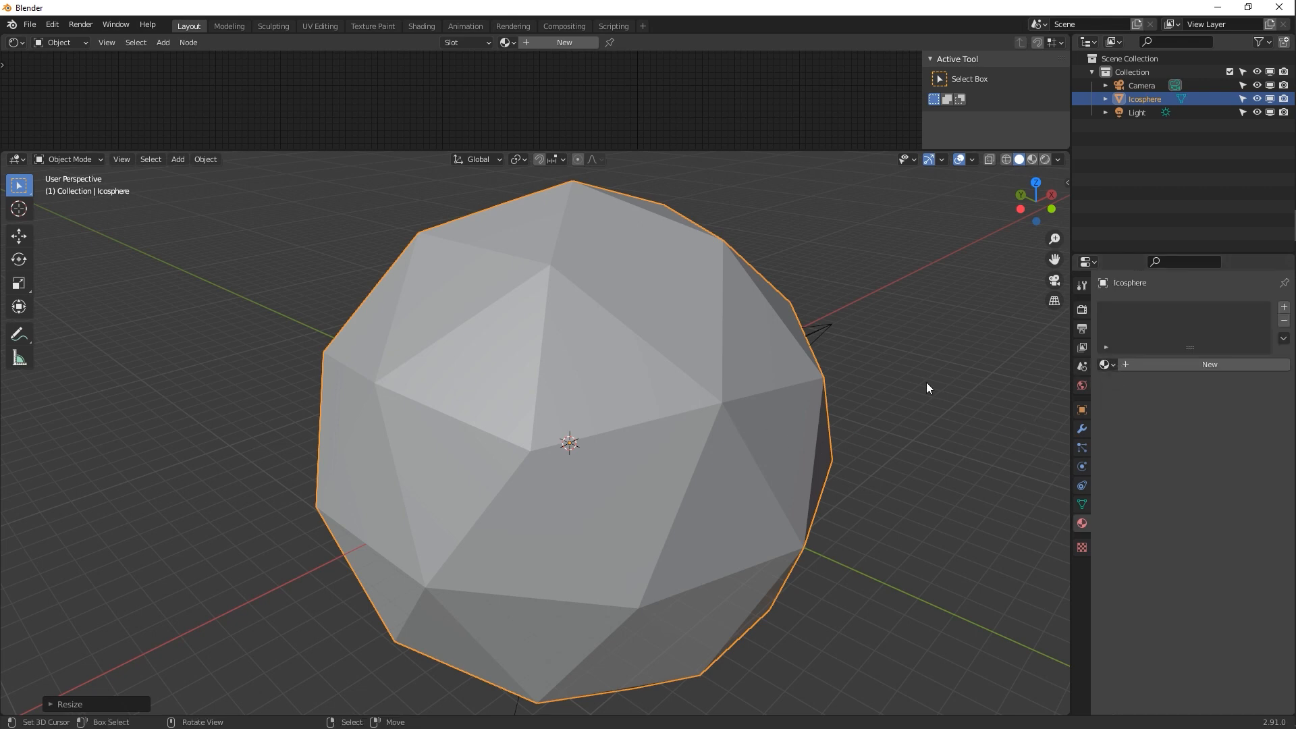
{"action": "left_click", "coordinate": [1196, 364]}
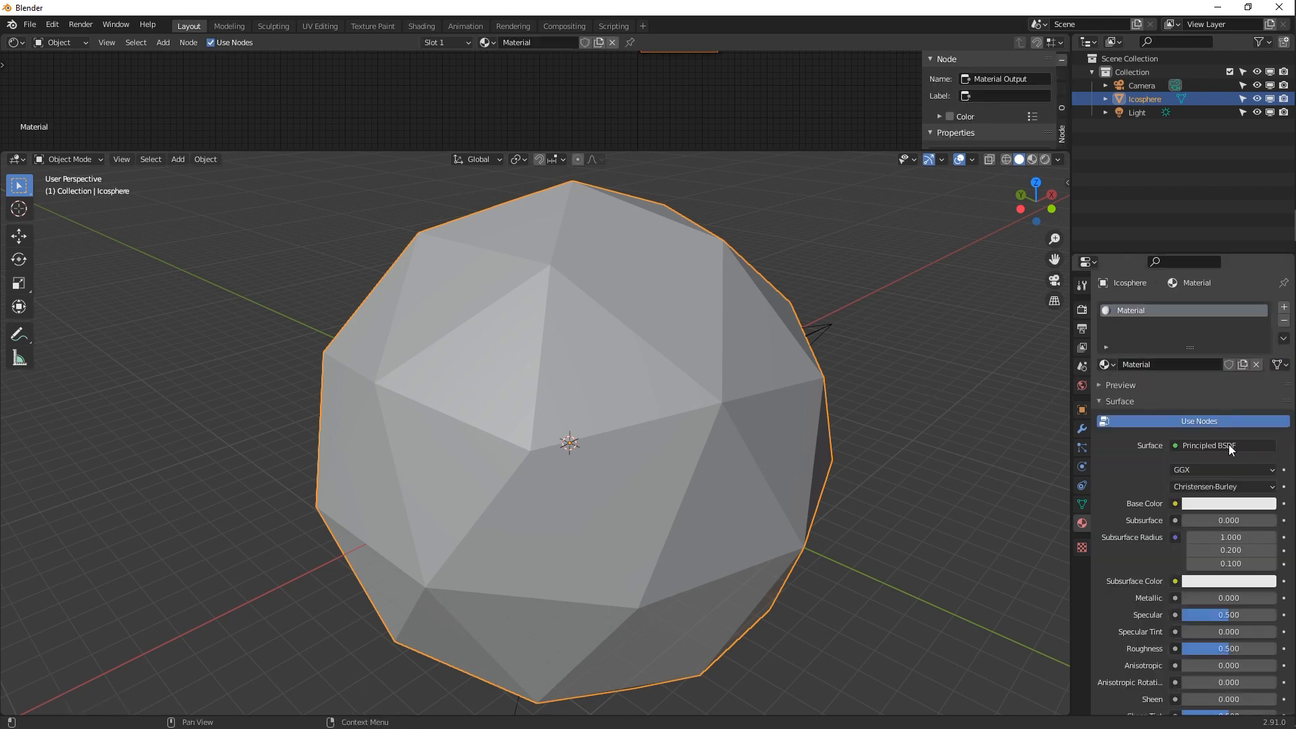
Set the icosphere material's Metallic to 1.000 and darken its Base Color to dark grey
{"action": "scroll", "coordinate": [1214, 540], "scroll_direction": "down", "scroll_amount": 2}
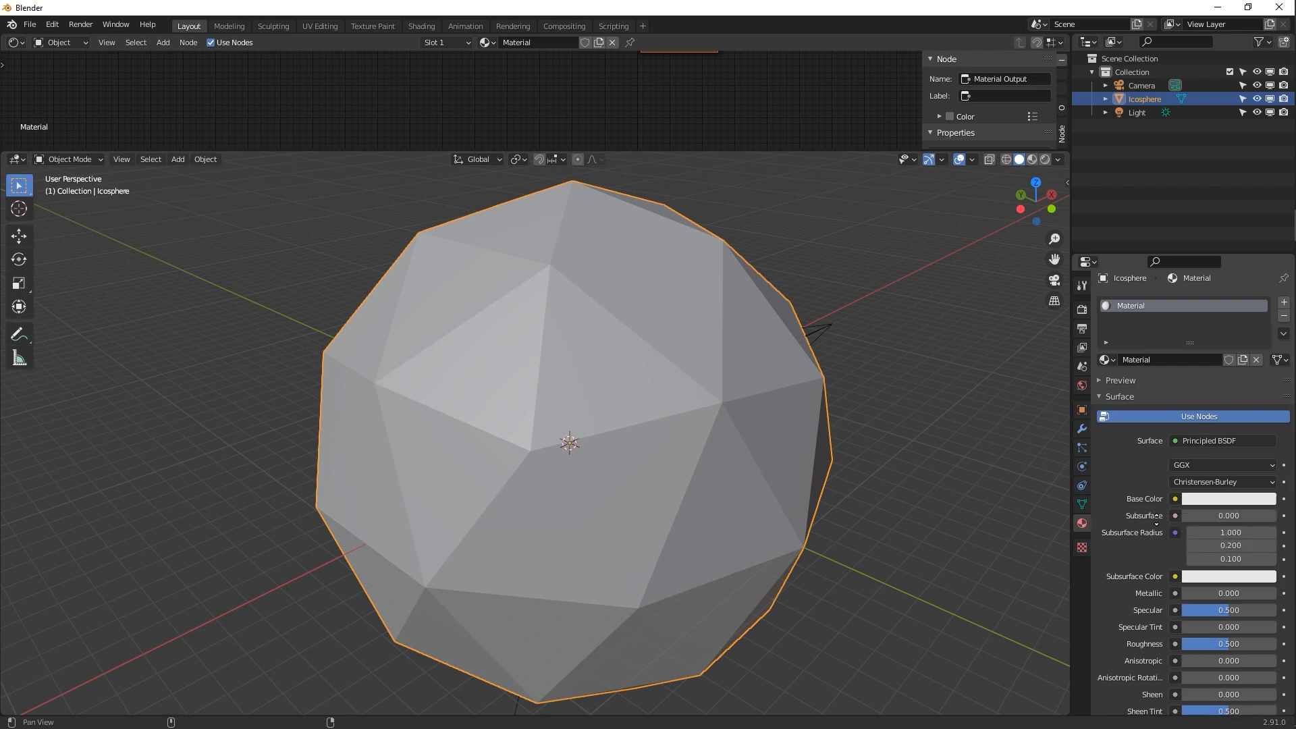
{"action": "left_click_drag", "start_coordinate": [1206, 538], "coordinate": [1276, 538]}
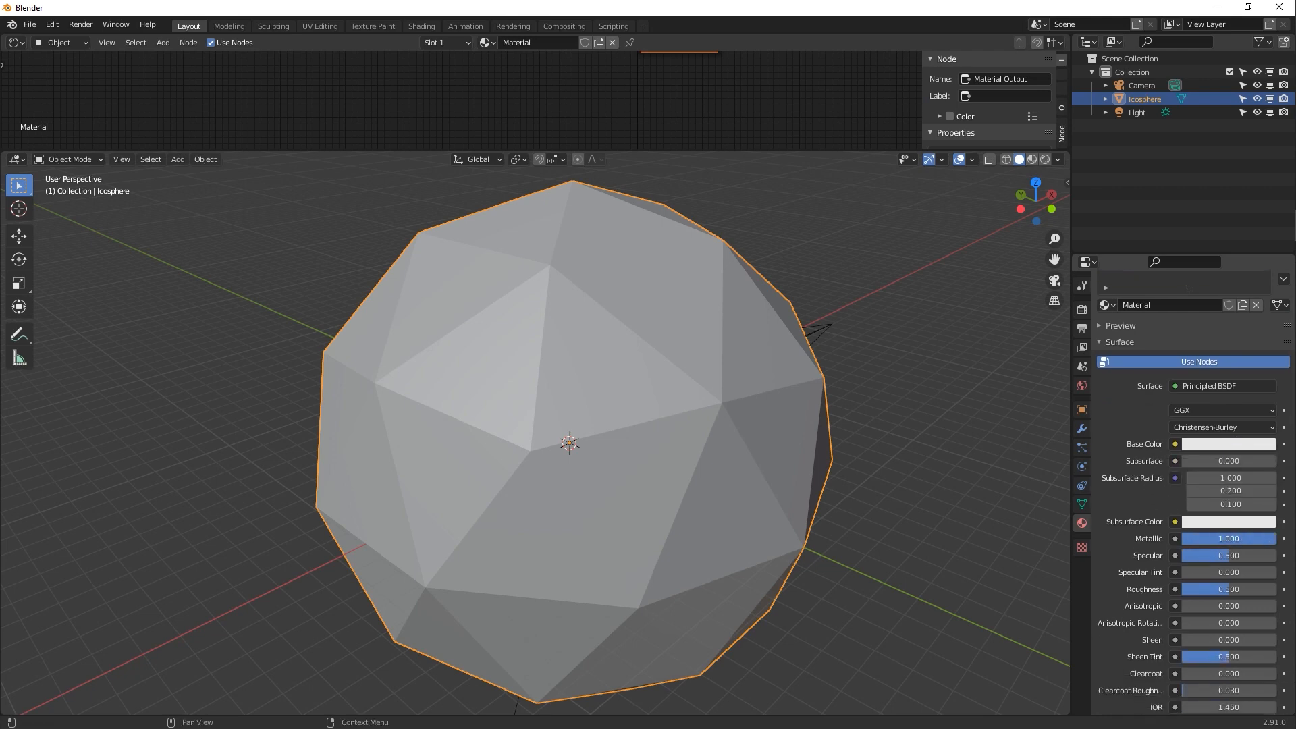
{"action": "left_click", "coordinate": [1213, 443]}
{"action": "left_click_drag", "start_coordinate": [1268, 284], "coordinate": [1240, 310]}
Show the icosphere in Material Preview shading and set Specular to 0.833 and Roughness to 0.209
{"action": "left_click", "coordinate": [1032, 159]}
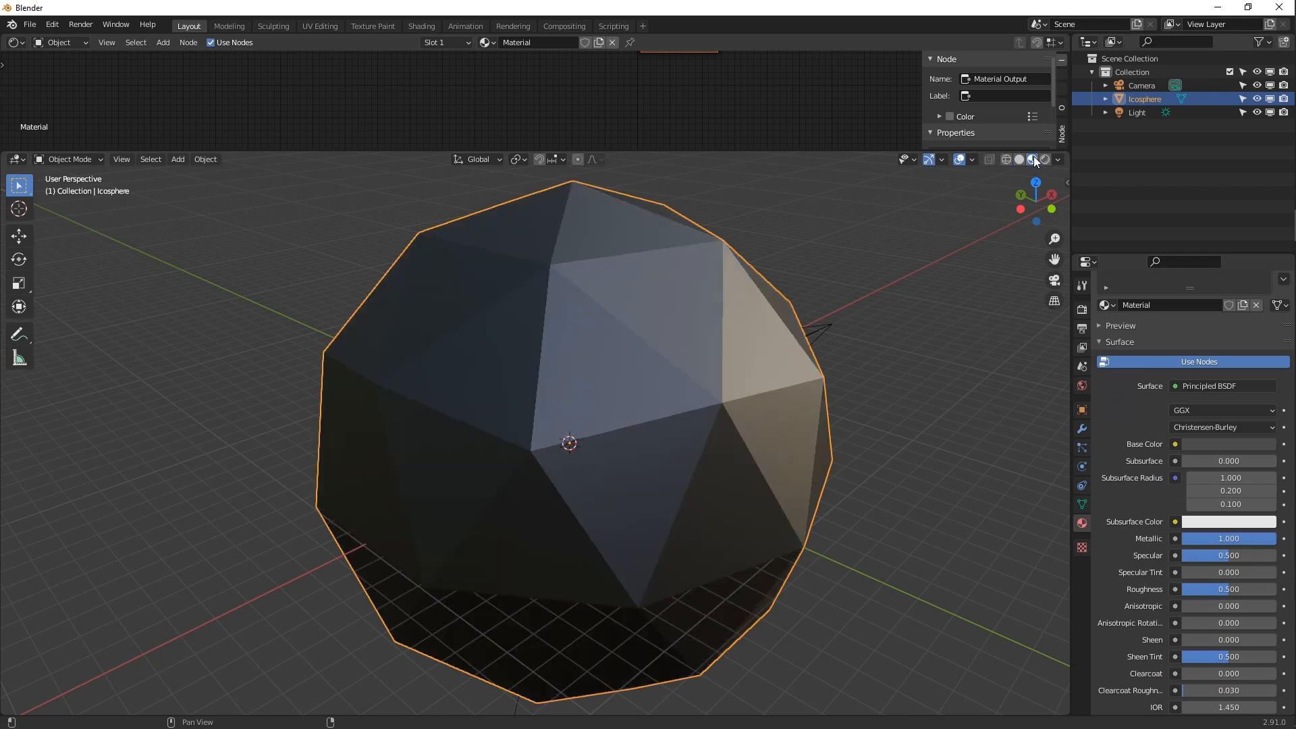
{"action": "scroll", "coordinate": [1148, 627], "scroll_direction": "down", "scroll_amount": 1}
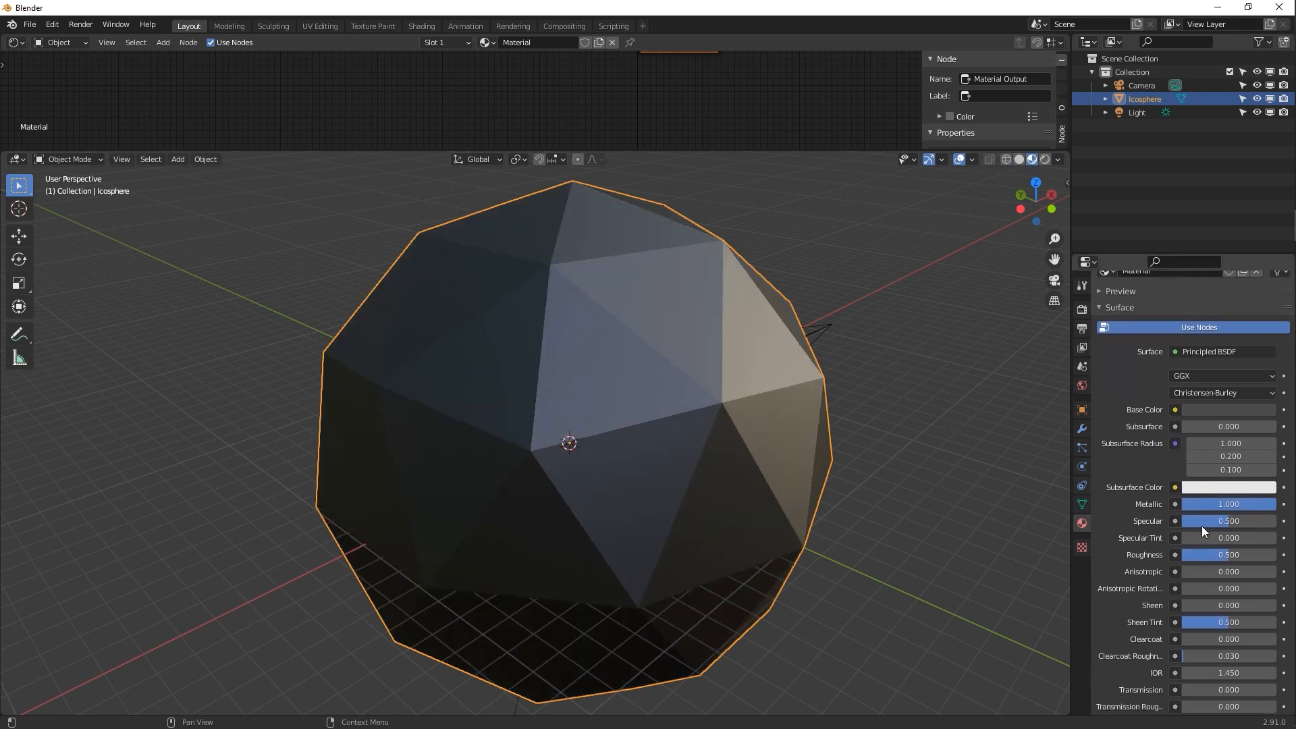
{"action": "left_click_drag", "start_coordinate": [1215, 520], "coordinate": [1212, 554]}
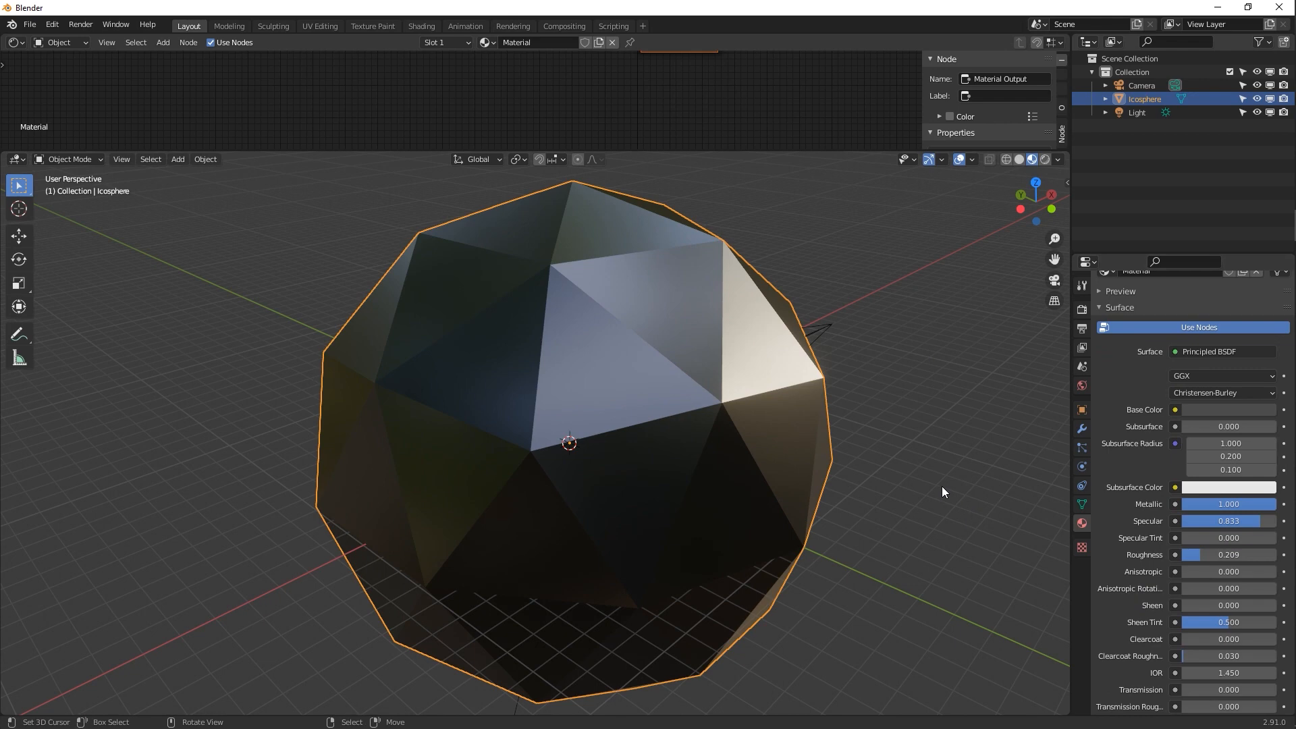
Inset every icosphere face individually in Edit Mode with face selection, using a thickness of about 0.05
{"action": "middle_click_drag", "start_coordinate": [941, 486], "coordinate": [868, 472]}
{"action": "key", "text": "Tab"}
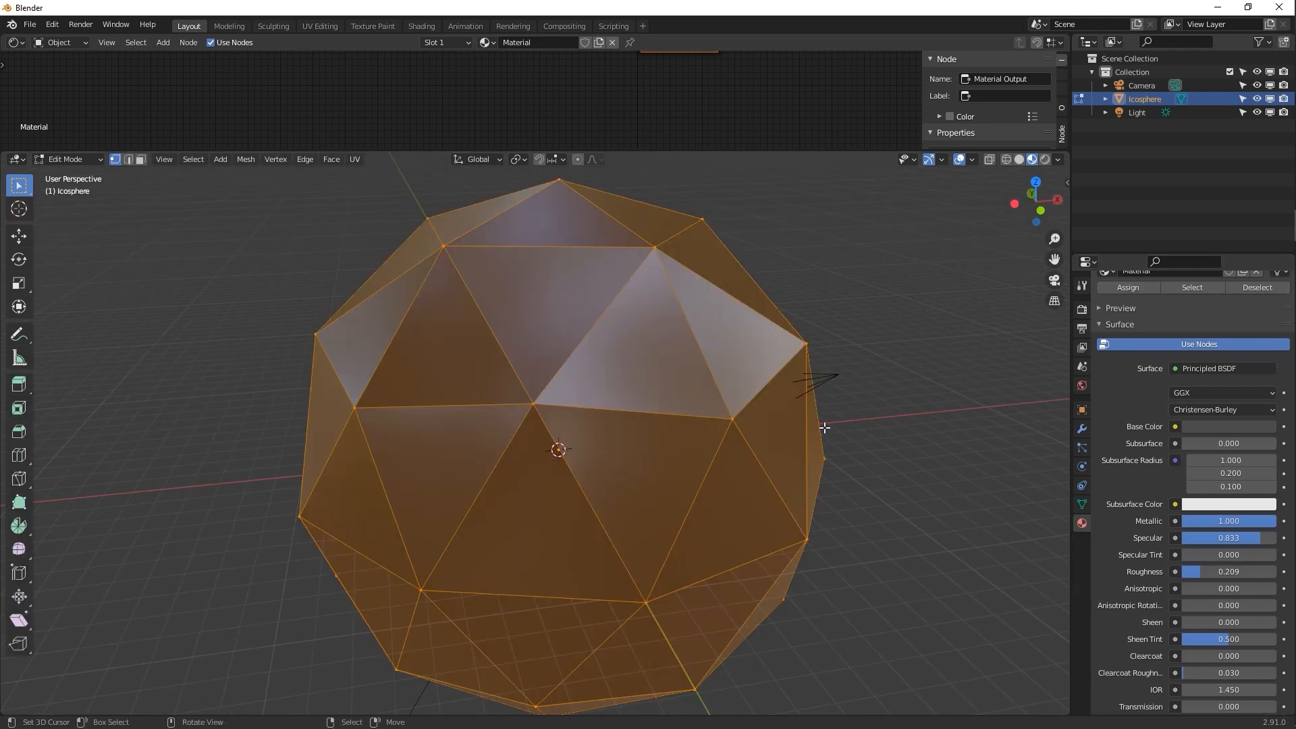
{"action": "left_click", "coordinate": [140, 159]}
{"action": "middle_click_drag", "start_coordinate": [755, 415], "coordinate": [710, 411]}
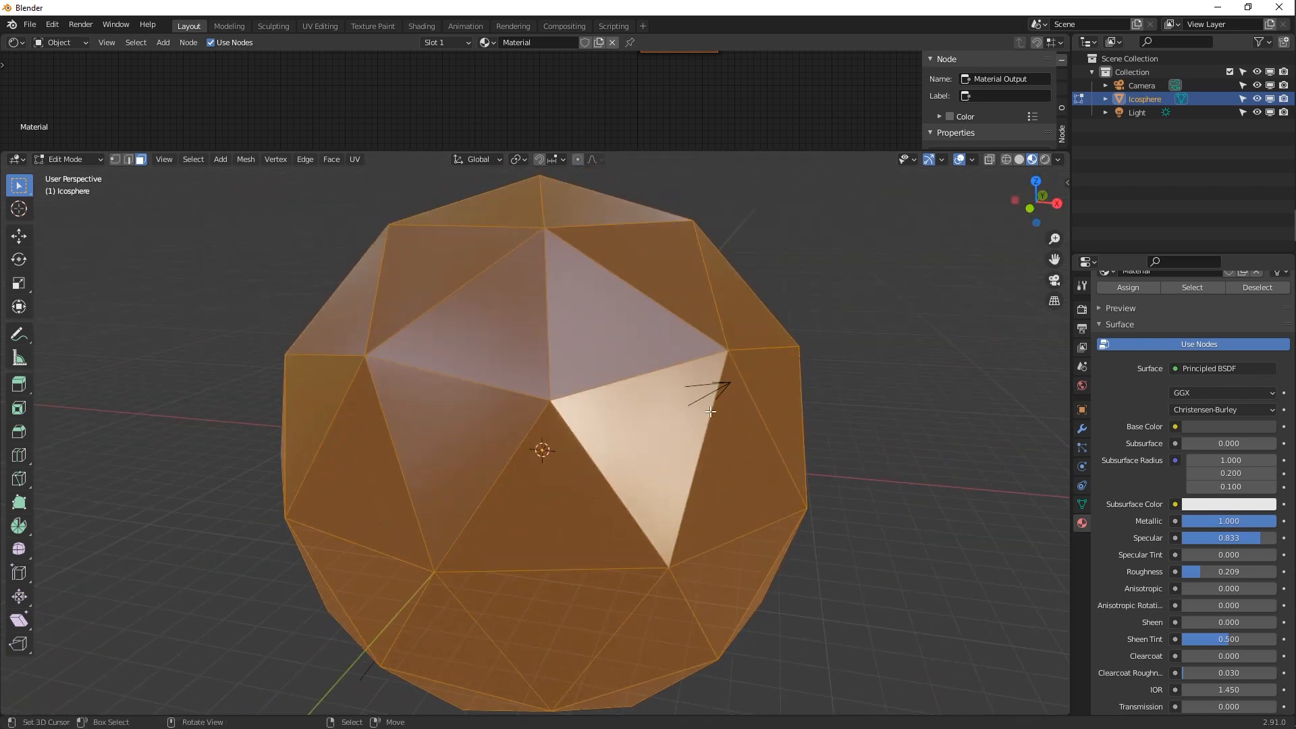
{"action": "key", "text": "i"}
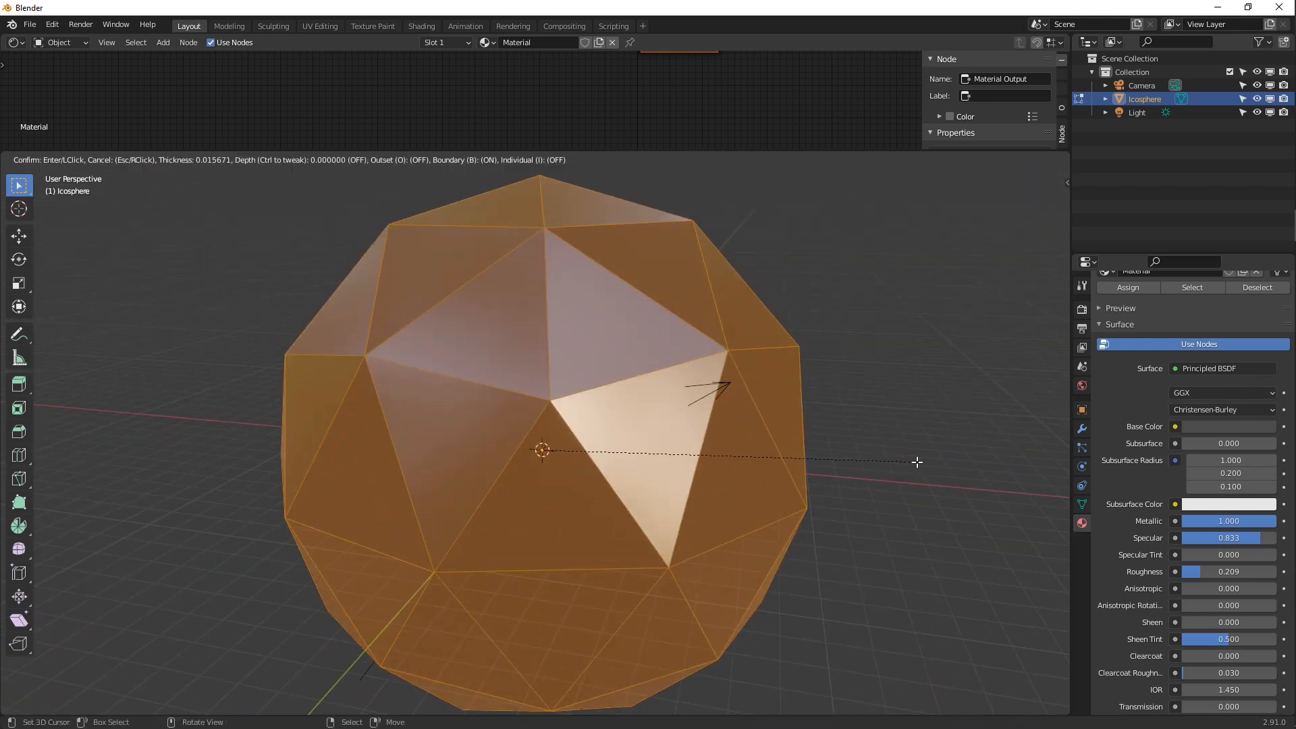
{"action": "key", "text": "i"}
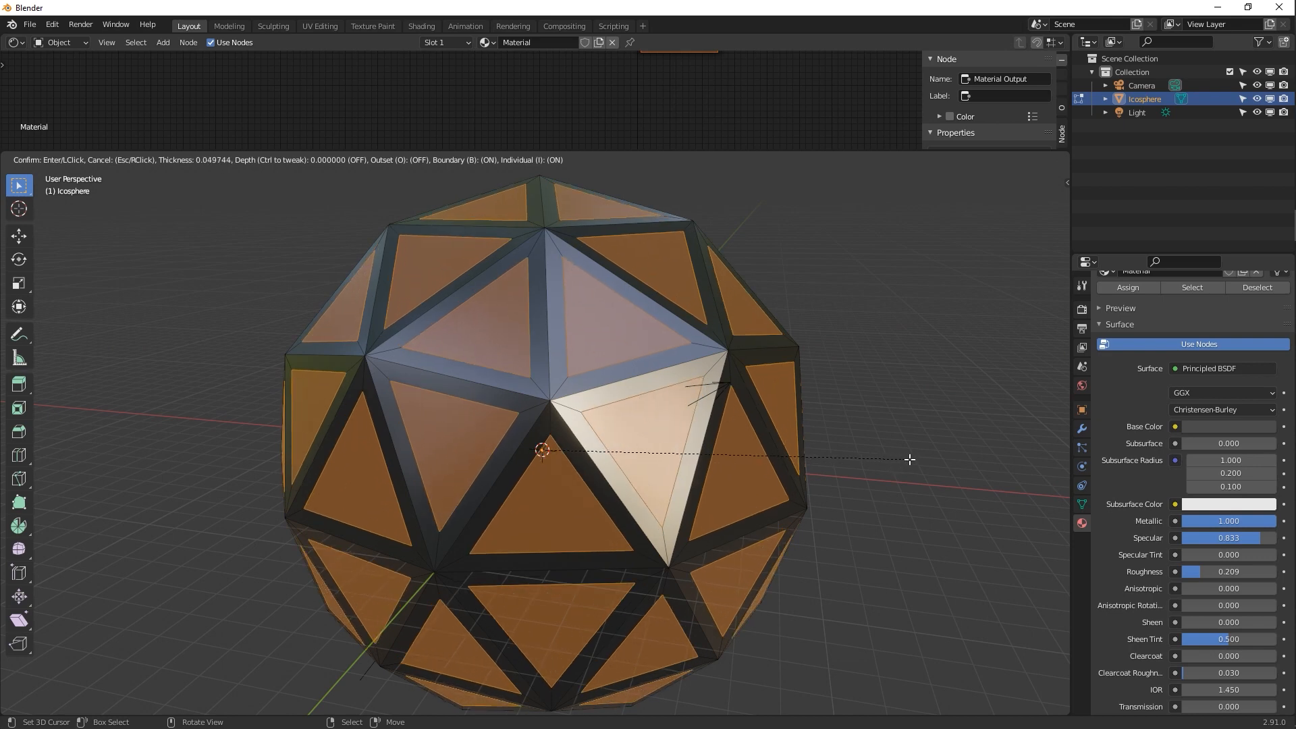
{"action": "left_click", "coordinate": [909, 459]}
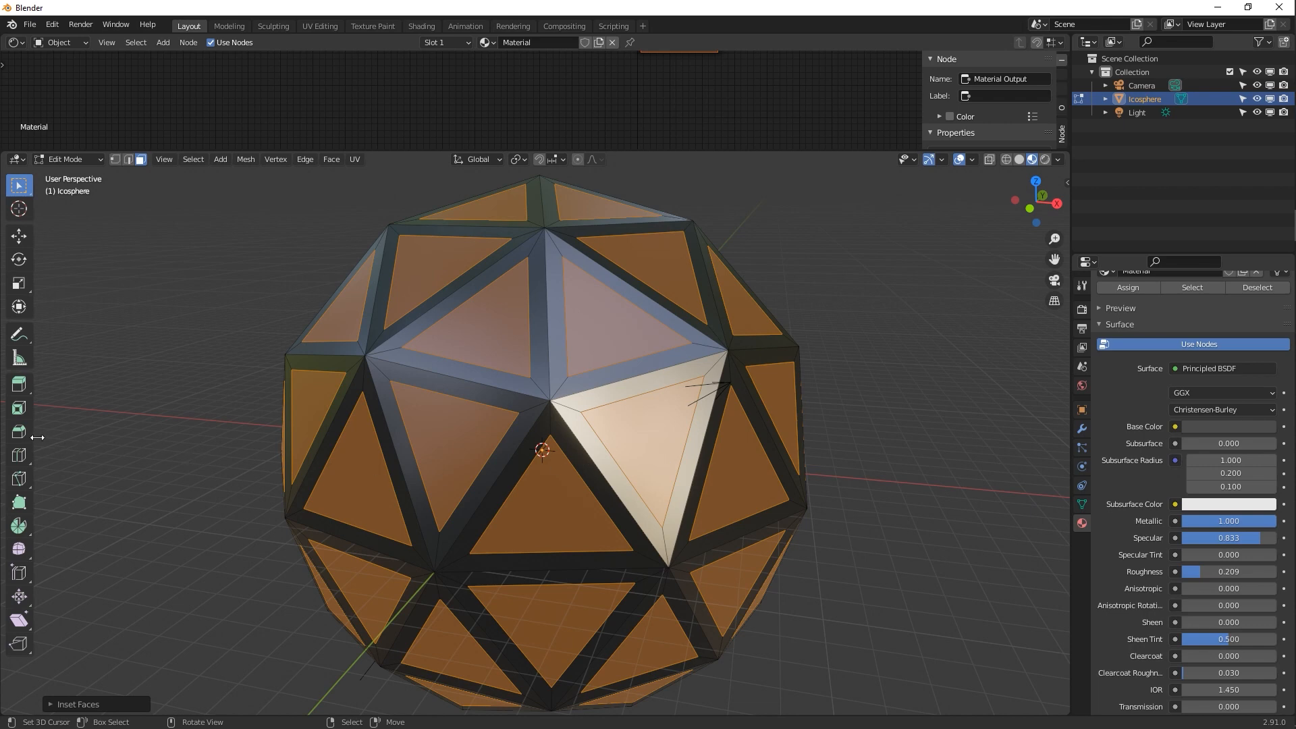
Extrude the inset faces inward along their normals to form recessed triangular panels
{"action": "left_click", "coordinate": [31, 390]}
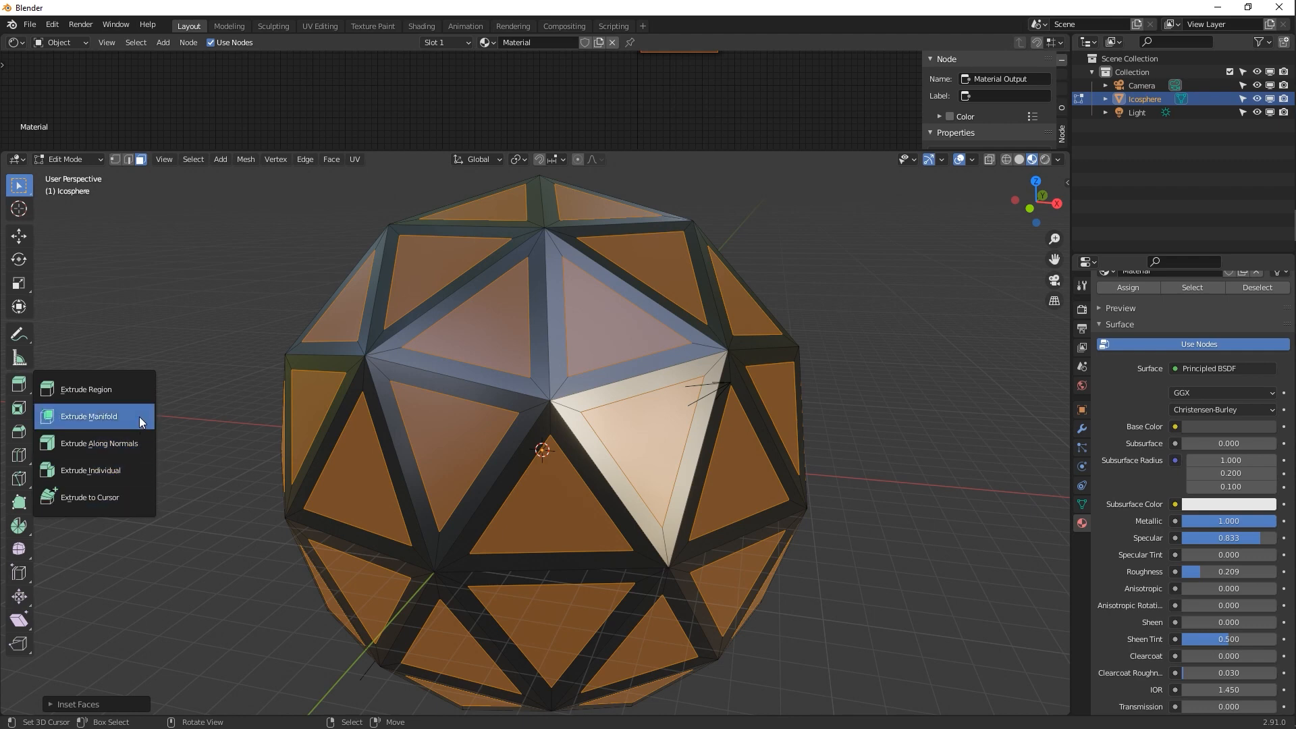
{"action": "left_click", "coordinate": [139, 443]}
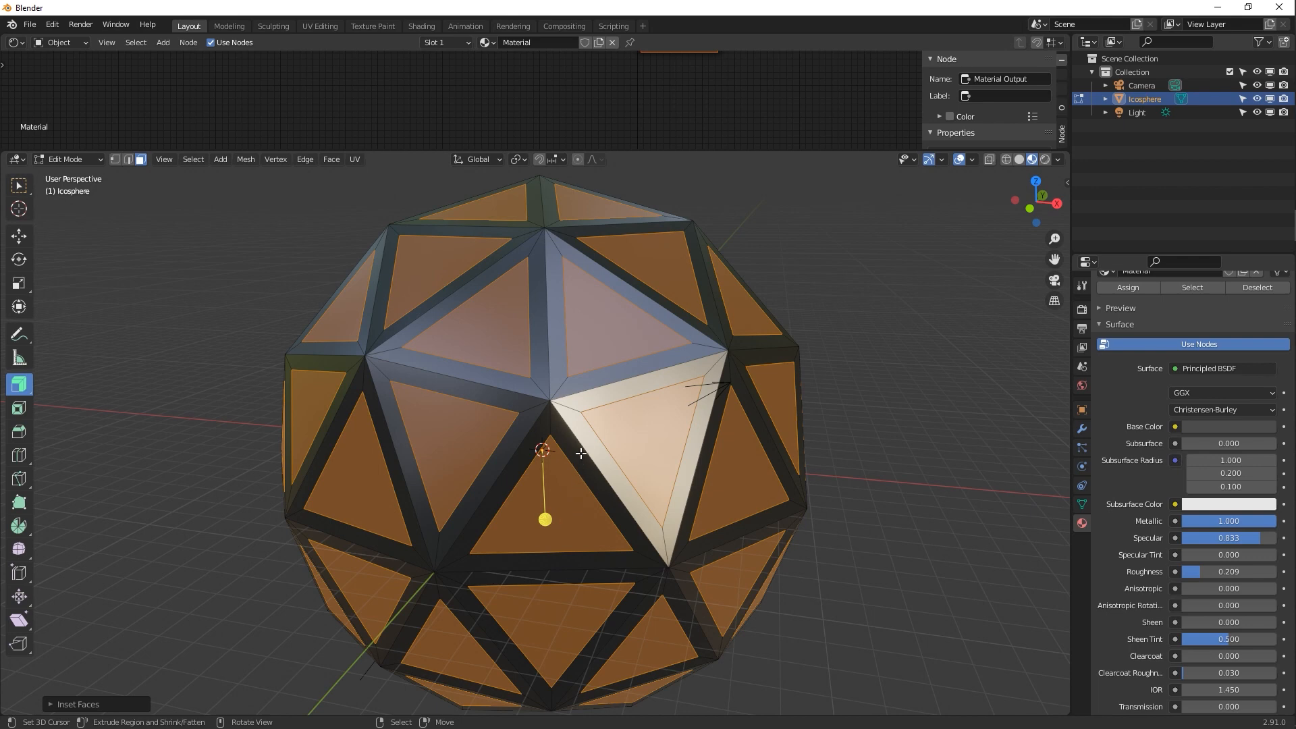
{"action": "left_click_drag", "start_coordinate": [538, 473], "coordinate": [595, 515]}
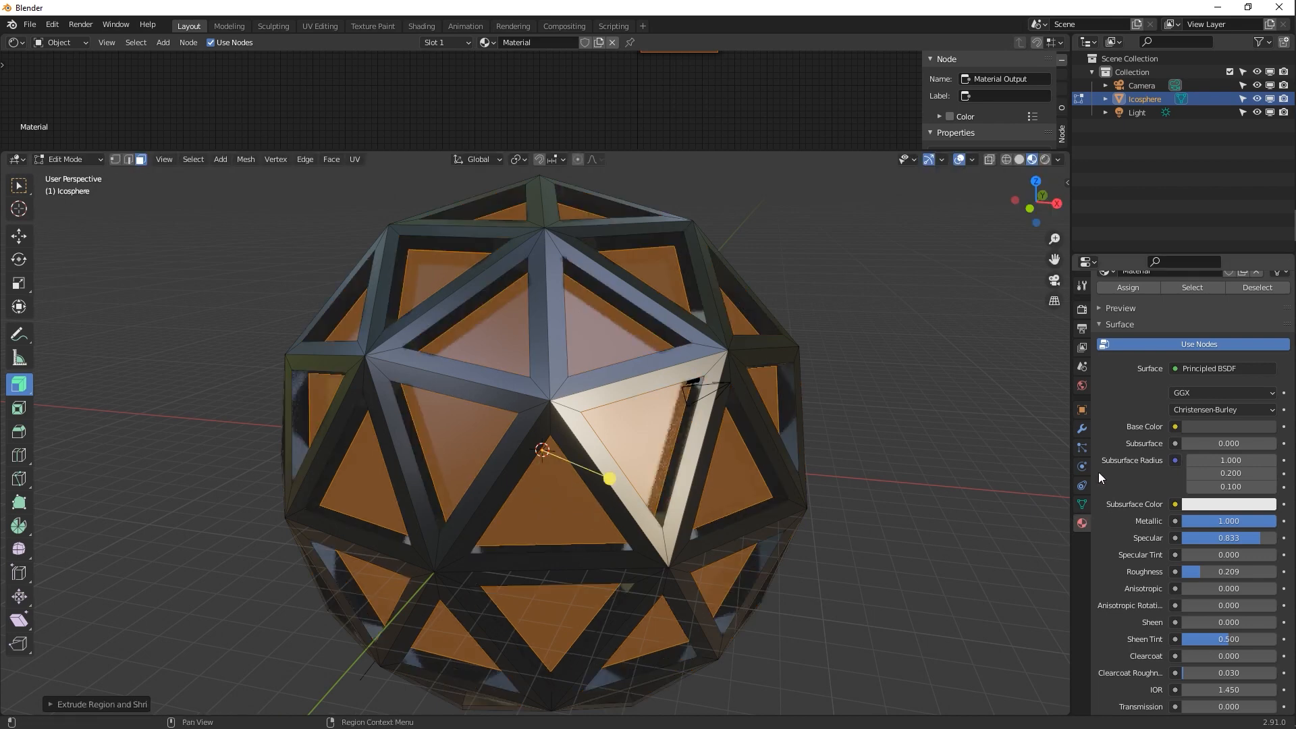
Add a second material slot with a new material and change its surface shader to Emission
{"action": "scroll", "coordinate": [1155, 332], "scroll_direction": "up", "scroll_amount": 3}
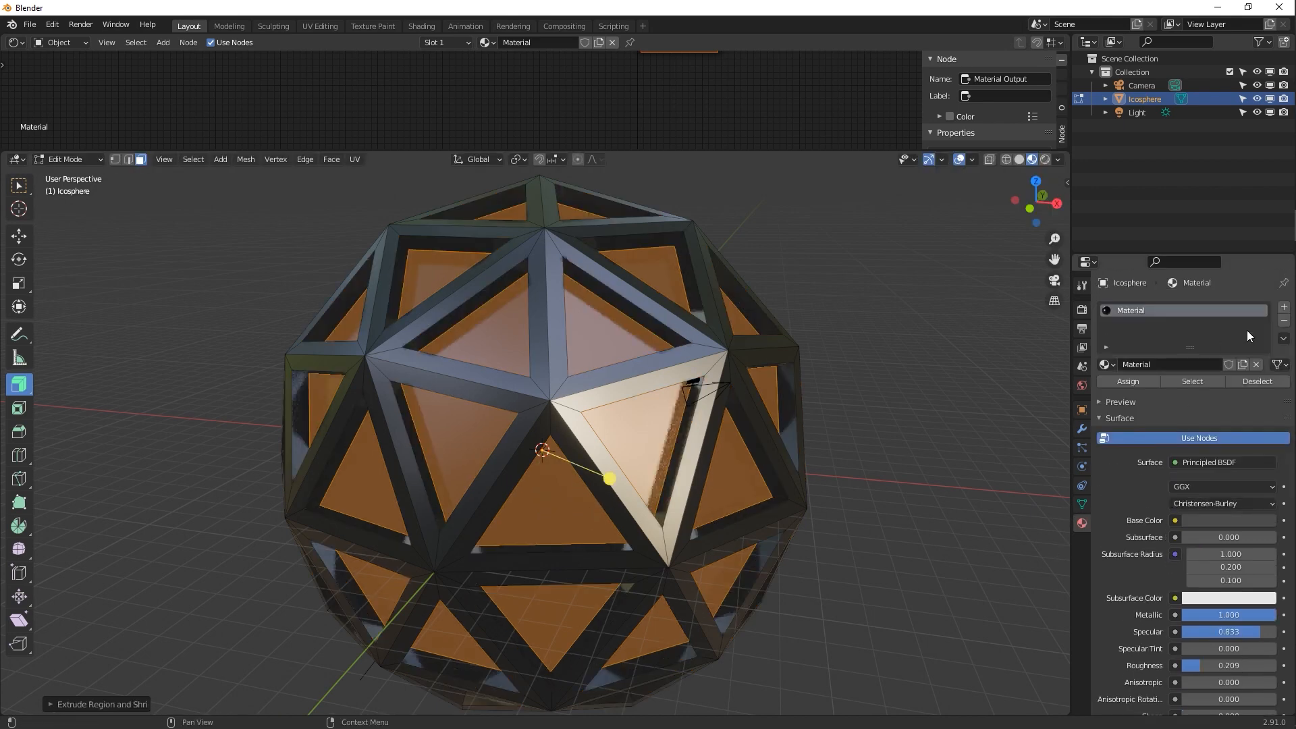
{"action": "left_click", "coordinate": [1283, 307]}
{"action": "left_click", "coordinate": [1186, 393]}
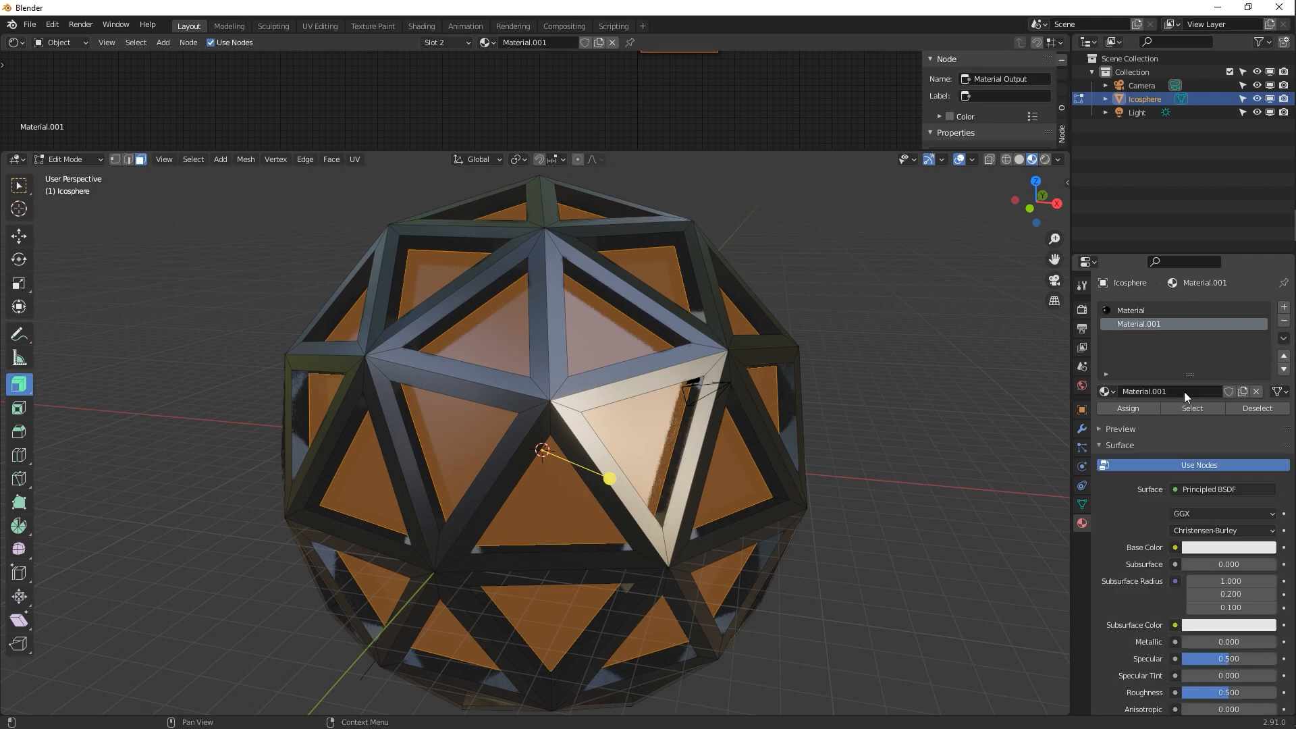
{"action": "scroll", "coordinate": [1202, 438], "scroll_direction": "down", "scroll_amount": 2}
{"action": "left_click", "coordinate": [1212, 428]}
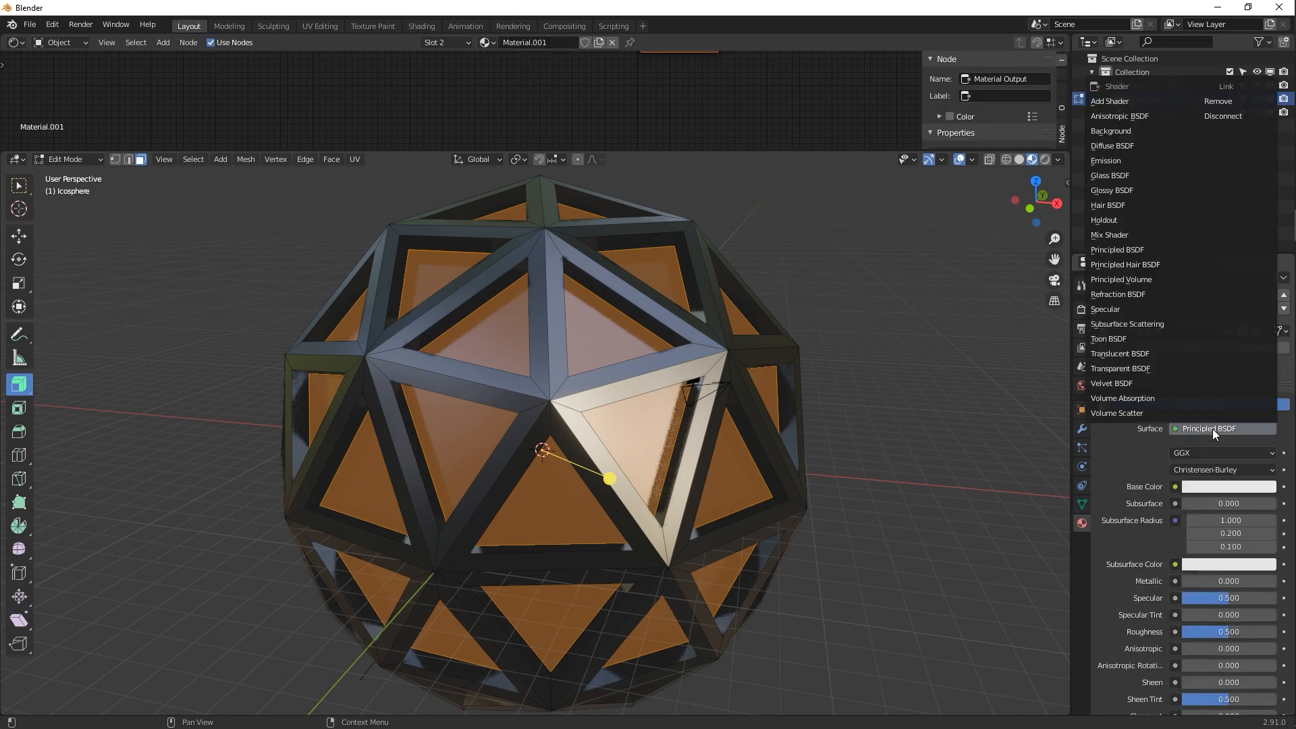
{"action": "key", "text": "e"}
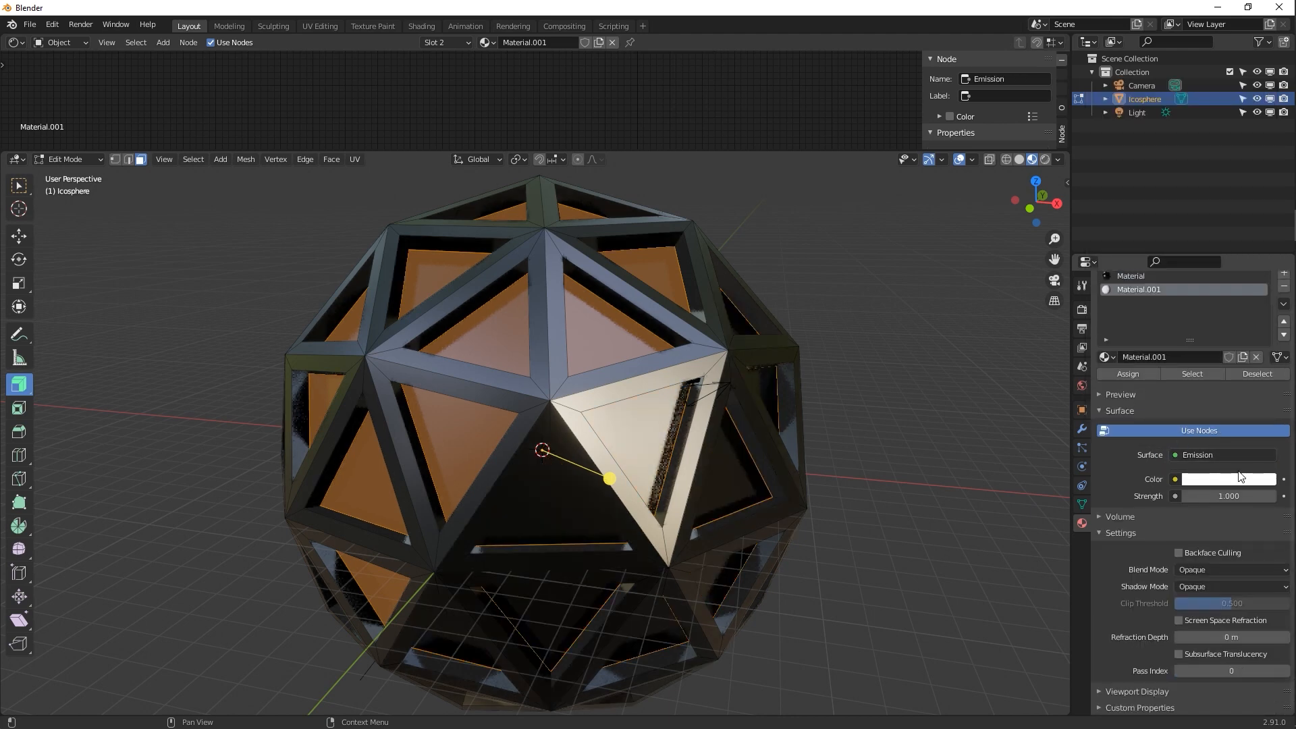
Set the emission color to bright sky blue with strength 10, and assign the material to the recessed faces
{"action": "left_click", "coordinate": [1222, 480]}
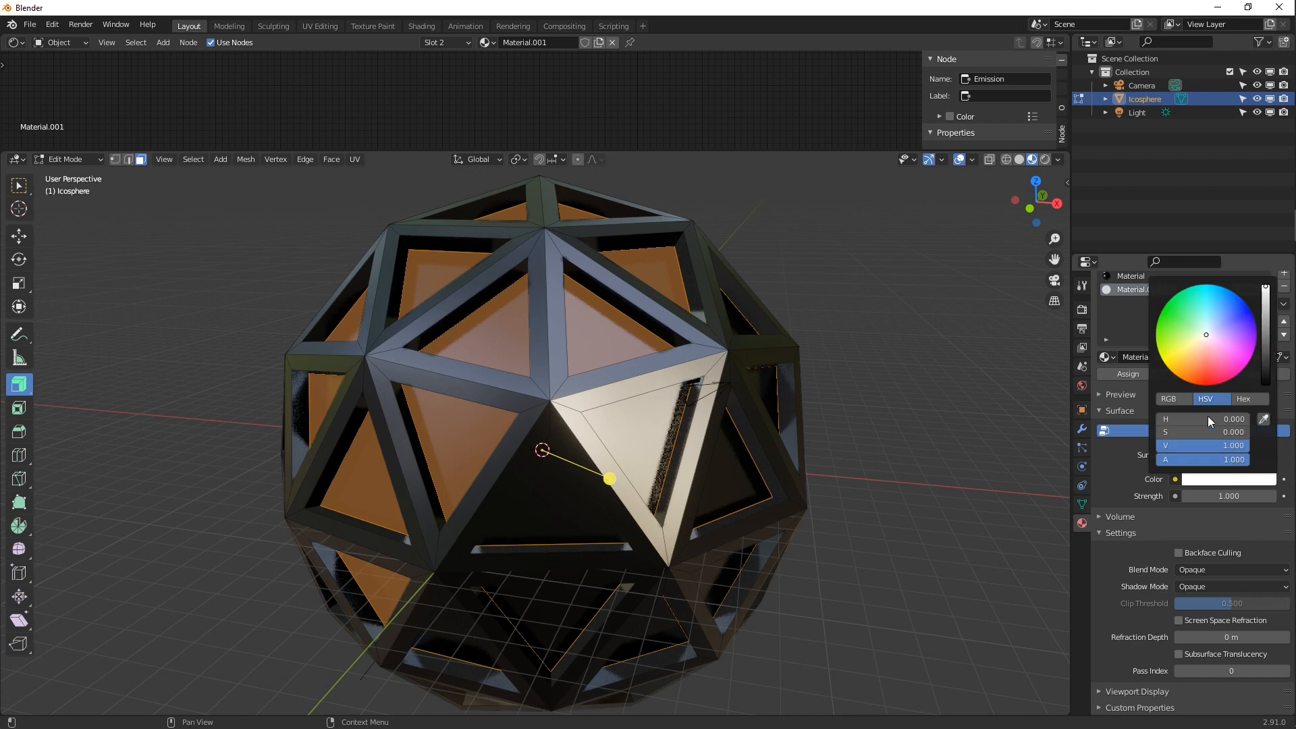
{"action": "left_click", "coordinate": [1232, 318]}
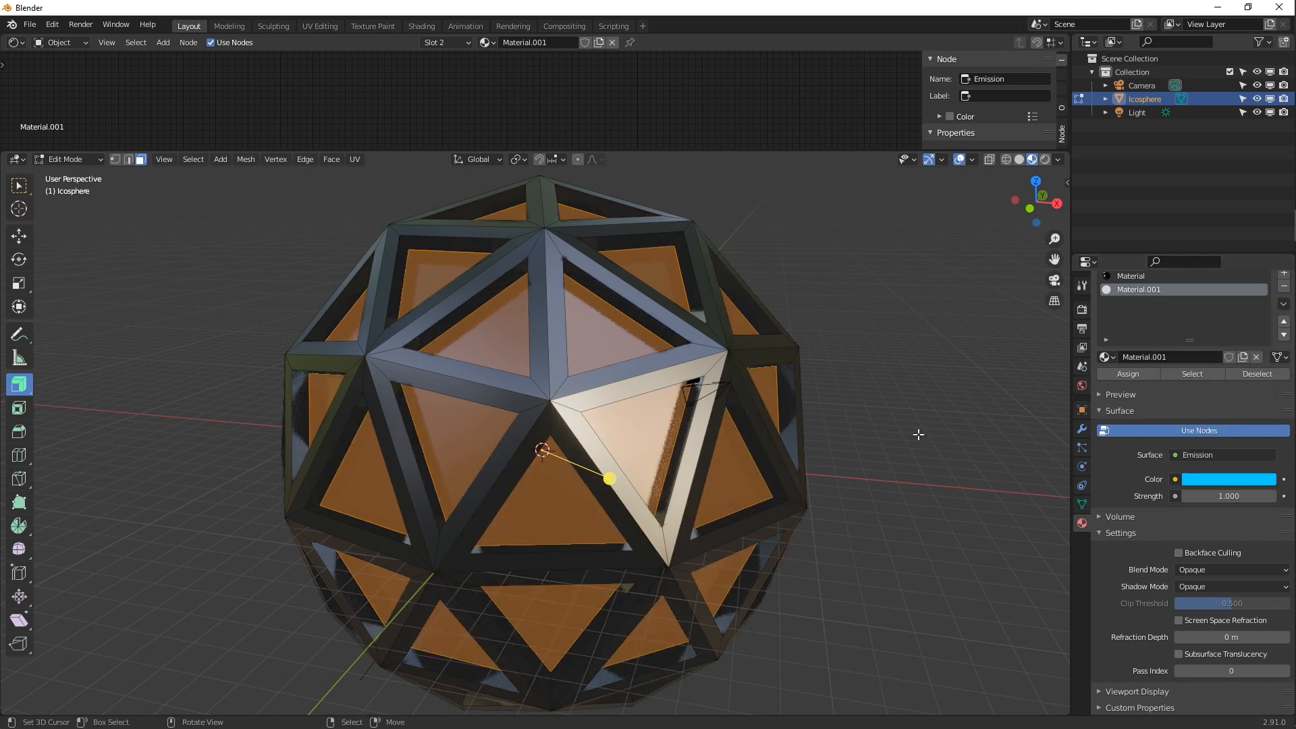
{"action": "left_click", "coordinate": [1218, 496]}
{"action": "key", "text": "Return"}
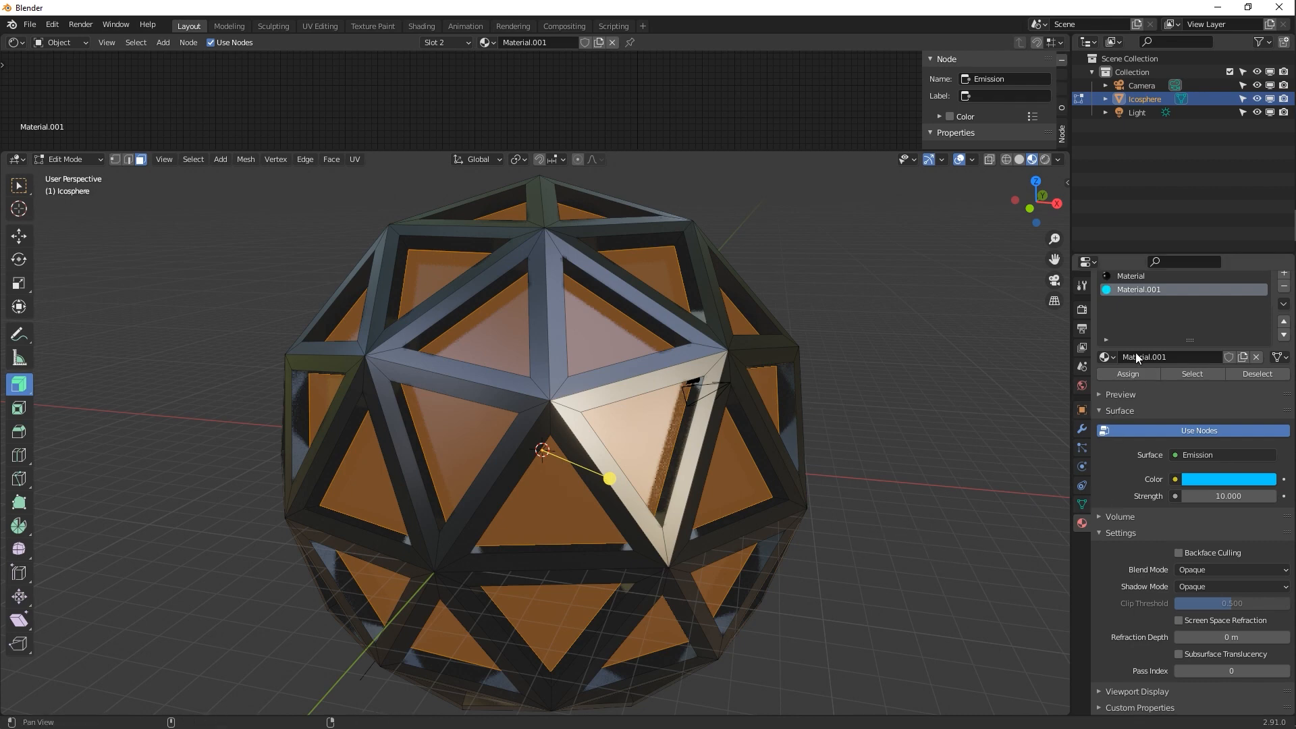
{"action": "scroll", "coordinate": [1147, 353], "scroll_direction": "up", "scroll_amount": 2}
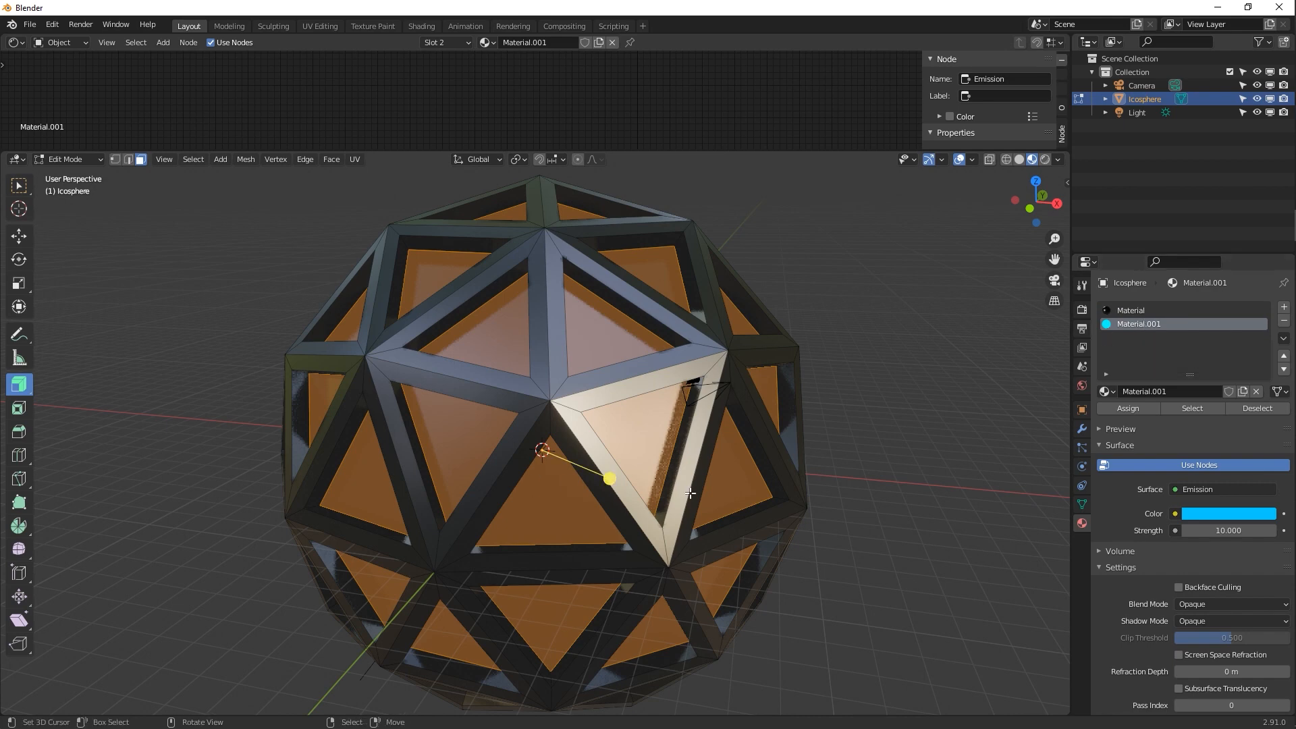
{"action": "left_click", "coordinate": [1126, 409]}
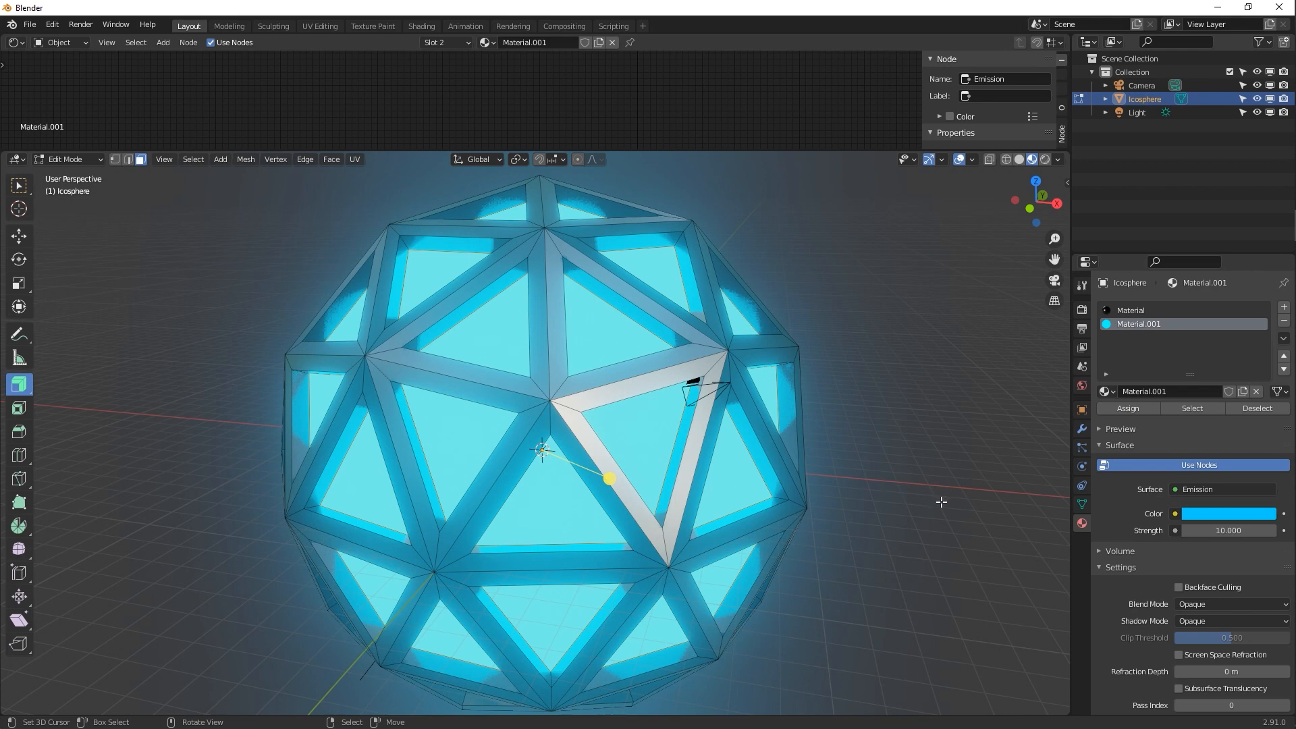
Inset the glowing faces individually by about 0.02 and add a third slot with a new material
{"action": "key", "text": "i"}
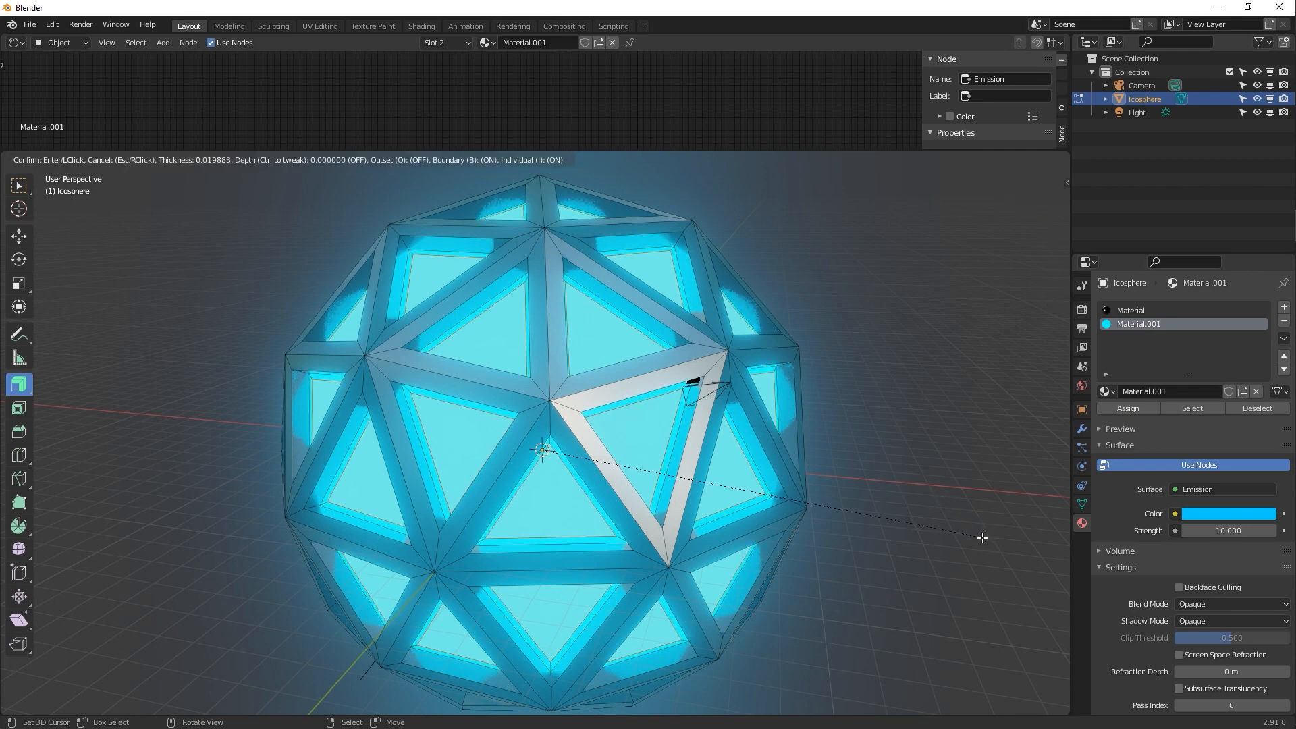
{"action": "left_click", "coordinate": [981, 537]}
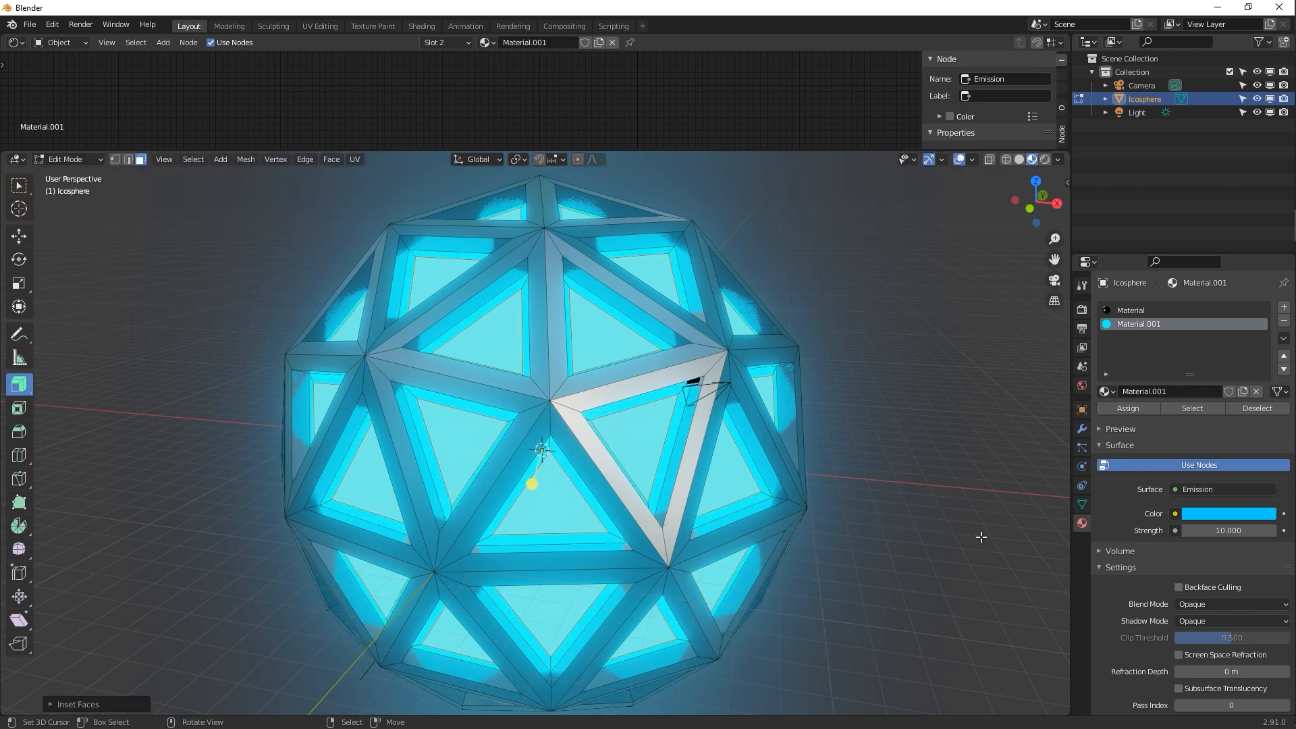
{"action": "left_click", "coordinate": [1283, 308]}
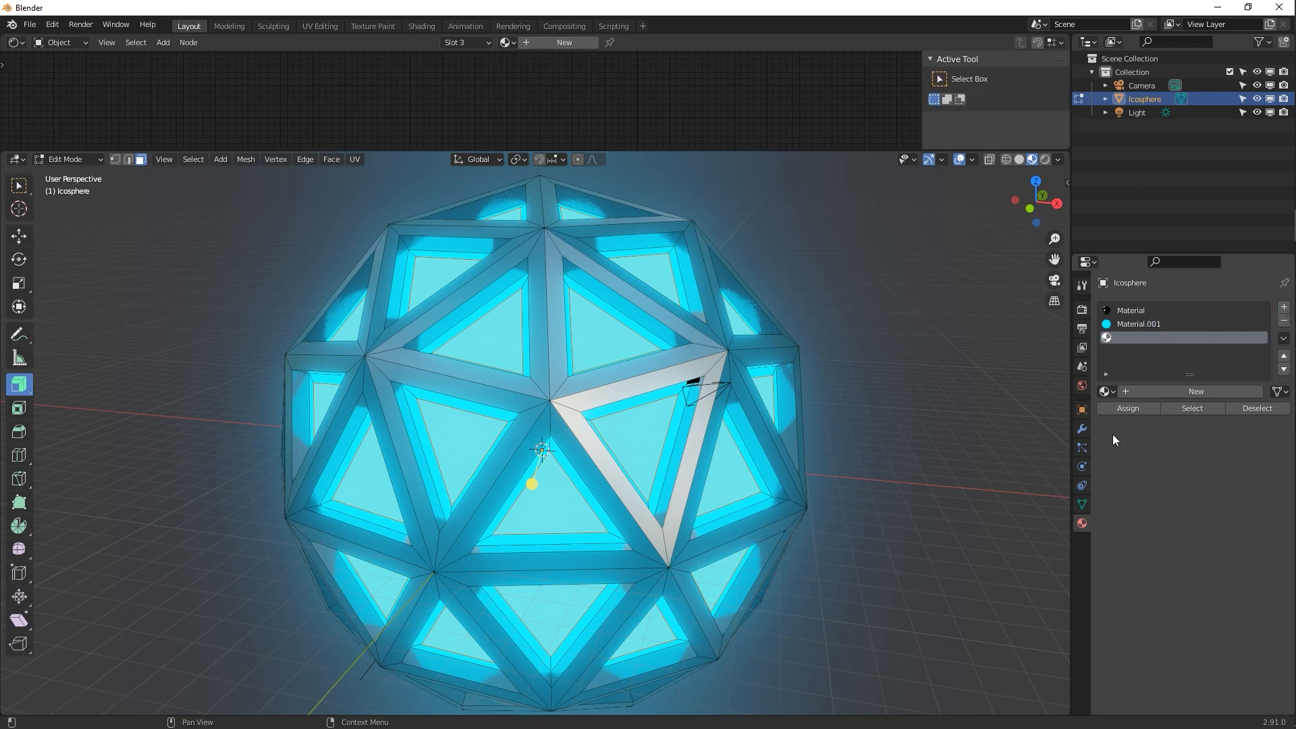
{"action": "left_click", "coordinate": [1151, 394]}
Give the third material a grey-blue Base Color, Metallic 1.000, Specular 0.309 and Roughness 0.713, apply it to the inner faces, and return to Object Mode
{"action": "left_click", "coordinate": [1228, 547]}
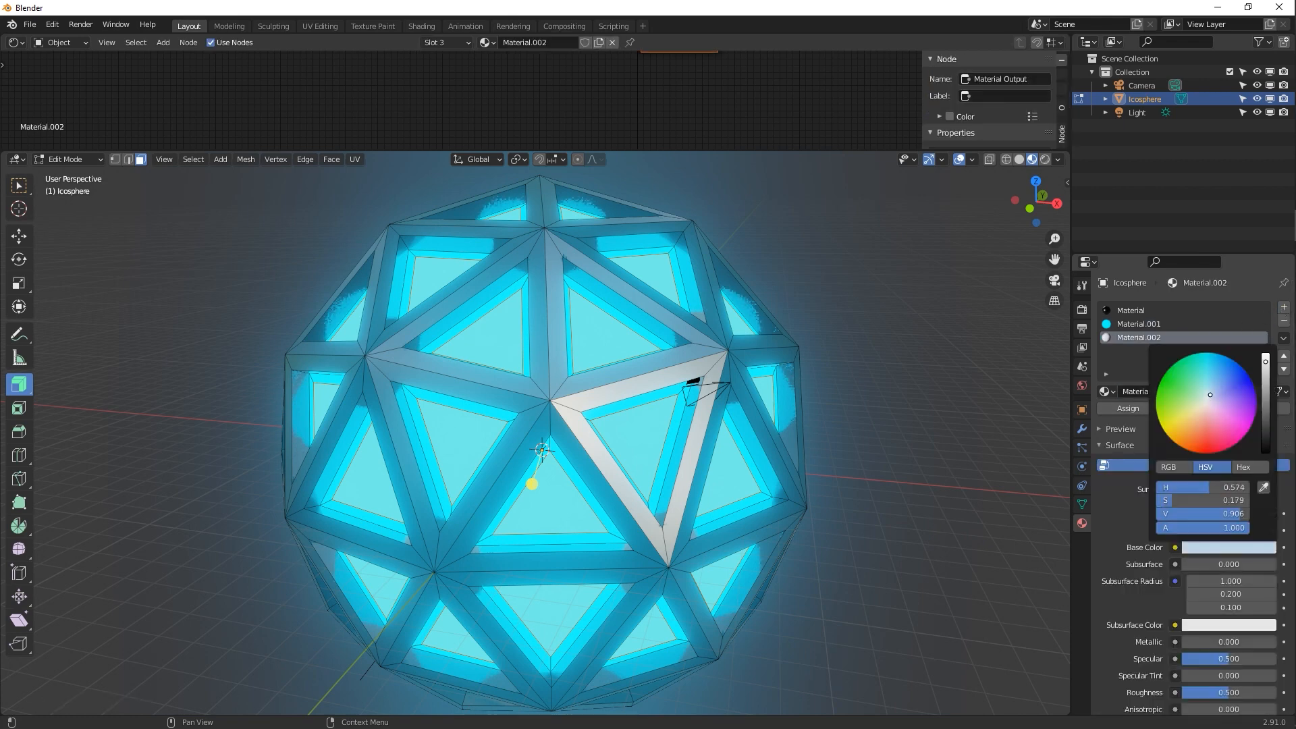
{"action": "left_click_drag", "start_coordinate": [1210, 395], "coordinate": [1267, 385]}
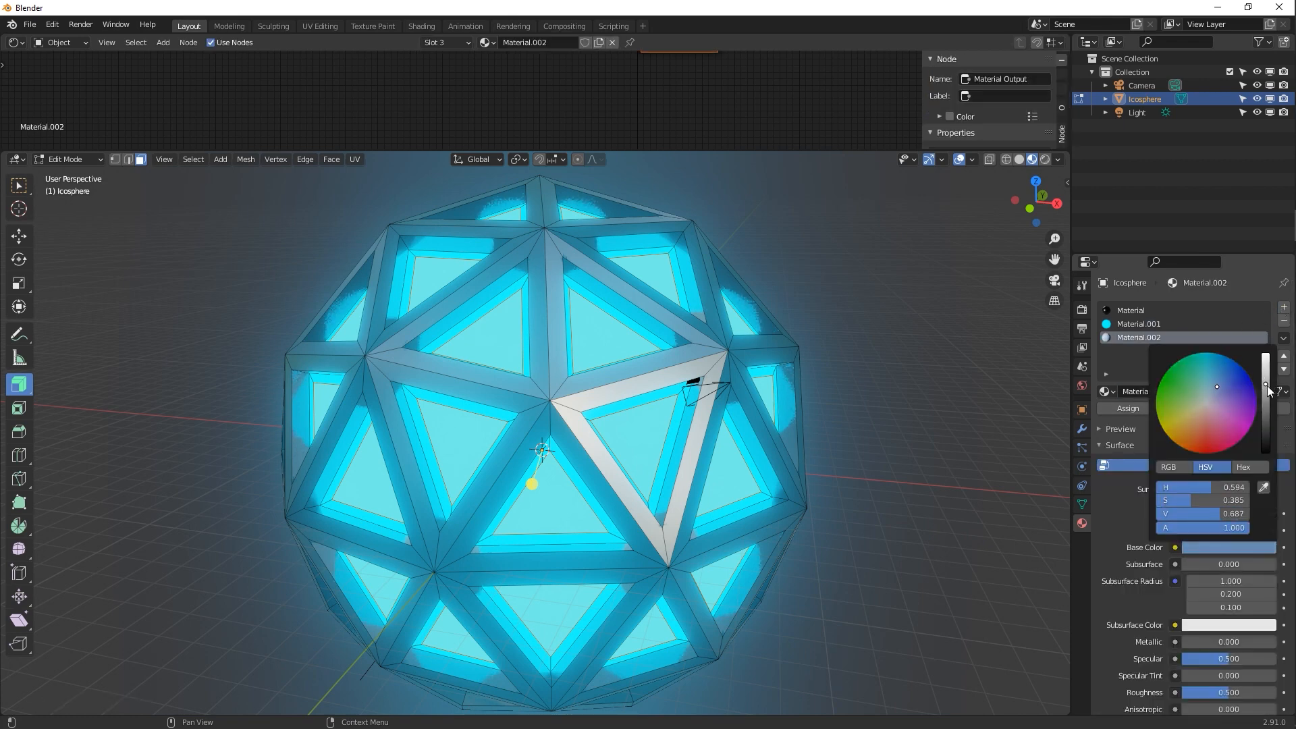
{"action": "mouse_move", "coordinate": [1211, 643]}
{"action": "left_mouse_down"}
{"action": "mouse_move", "coordinate": [1242, 666]}
{"action": "mouse_move", "coordinate": [1210, 659]}
{"action": "mouse_move", "coordinate": [1208, 695]}
{"action": "mouse_move", "coordinate": [1230, 695]}
{"action": "left_mouse_up"}
{"action": "scroll", "coordinate": [1145, 524], "scroll_direction": "down", "scroll_amount": 2}
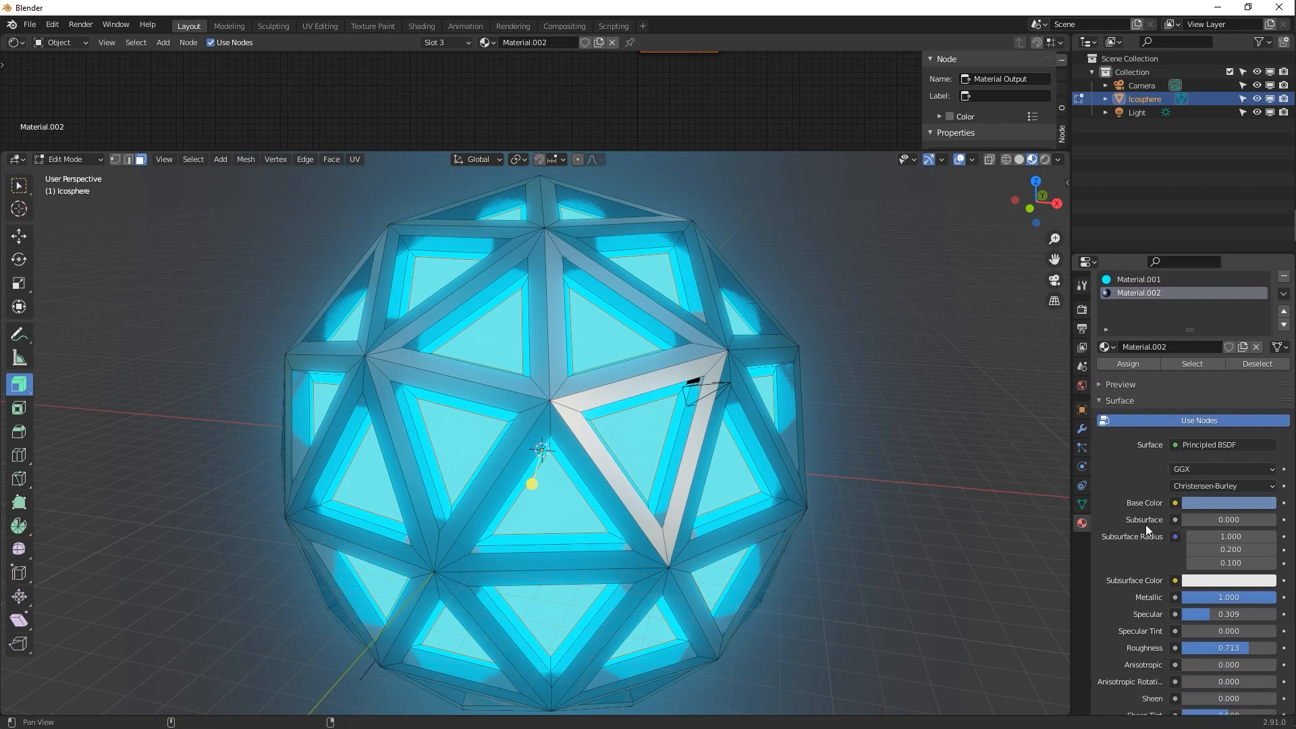
{"action": "key", "text": "Tab"}
{"action": "middle_click_drag", "start_coordinate": [751, 549], "coordinate": [497, 403]}
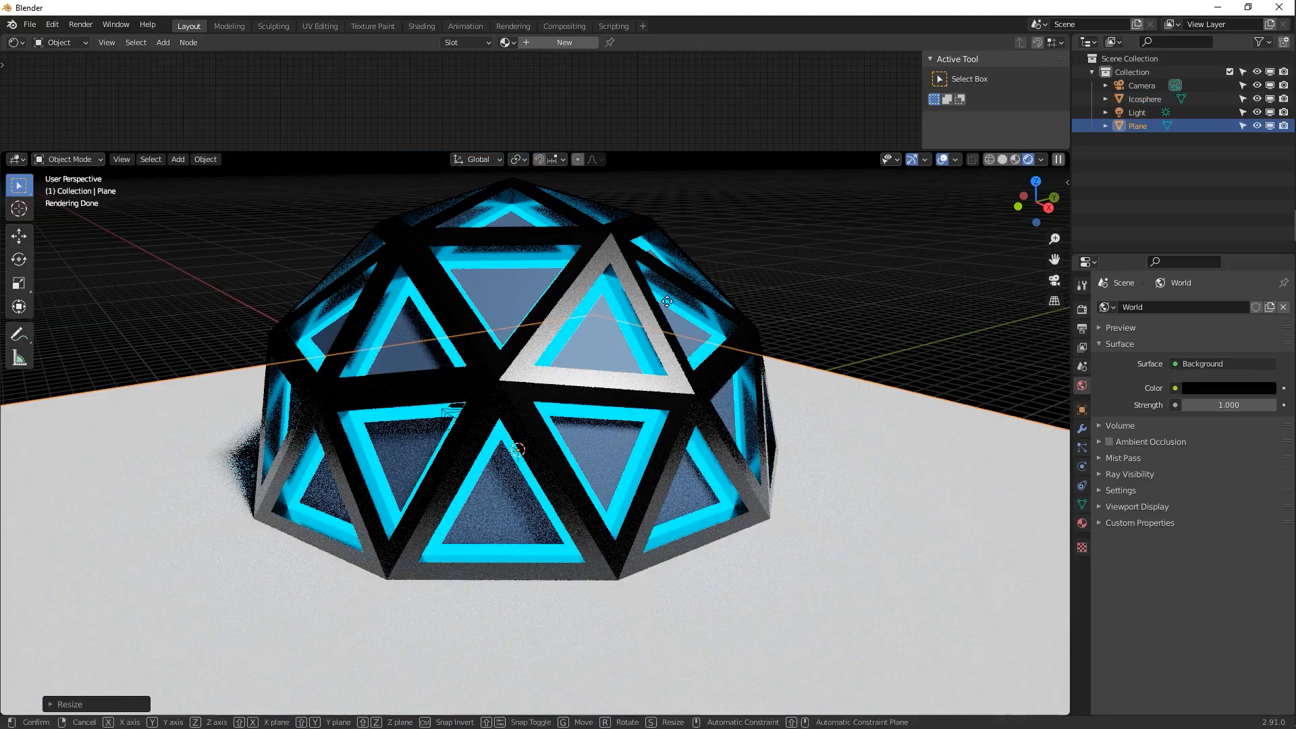
Lower the plane along Z until it sits just beneath the sphere, and scale it up as a floor
{"action": "key", "text": "z"}
{"action": "left_click", "coordinate": [677, 484]}
{"action": "middle_click_drag", "start_coordinate": [677, 484], "coordinate": [673, 347], "text": "shift"}
{"action": "middle_click_drag", "start_coordinate": [674, 347], "coordinate": [673, 300]}
{"action": "key", "text": "g"}
{"action": "key", "text": "z"}
{"action": "left_click", "coordinate": [681, 382]}
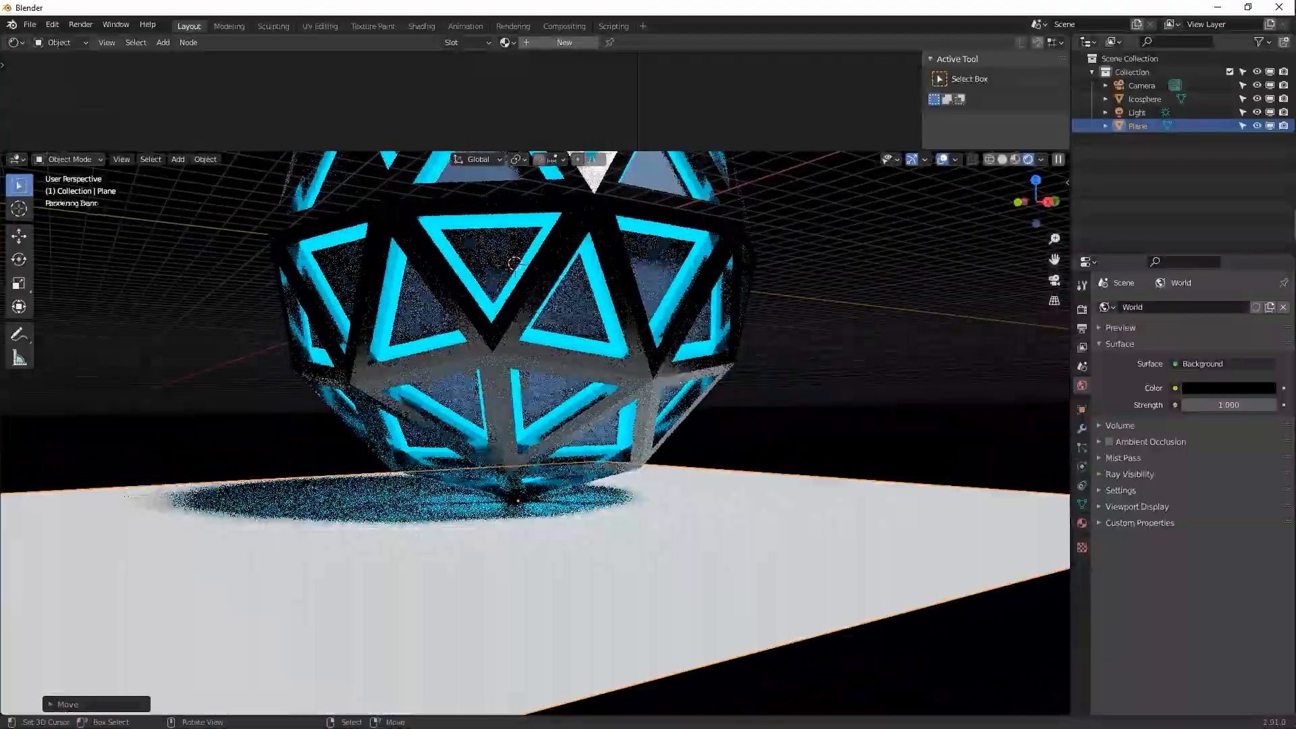
{"action": "key", "text": "s"}
{"action": "left_click", "coordinate": [677, 376]}
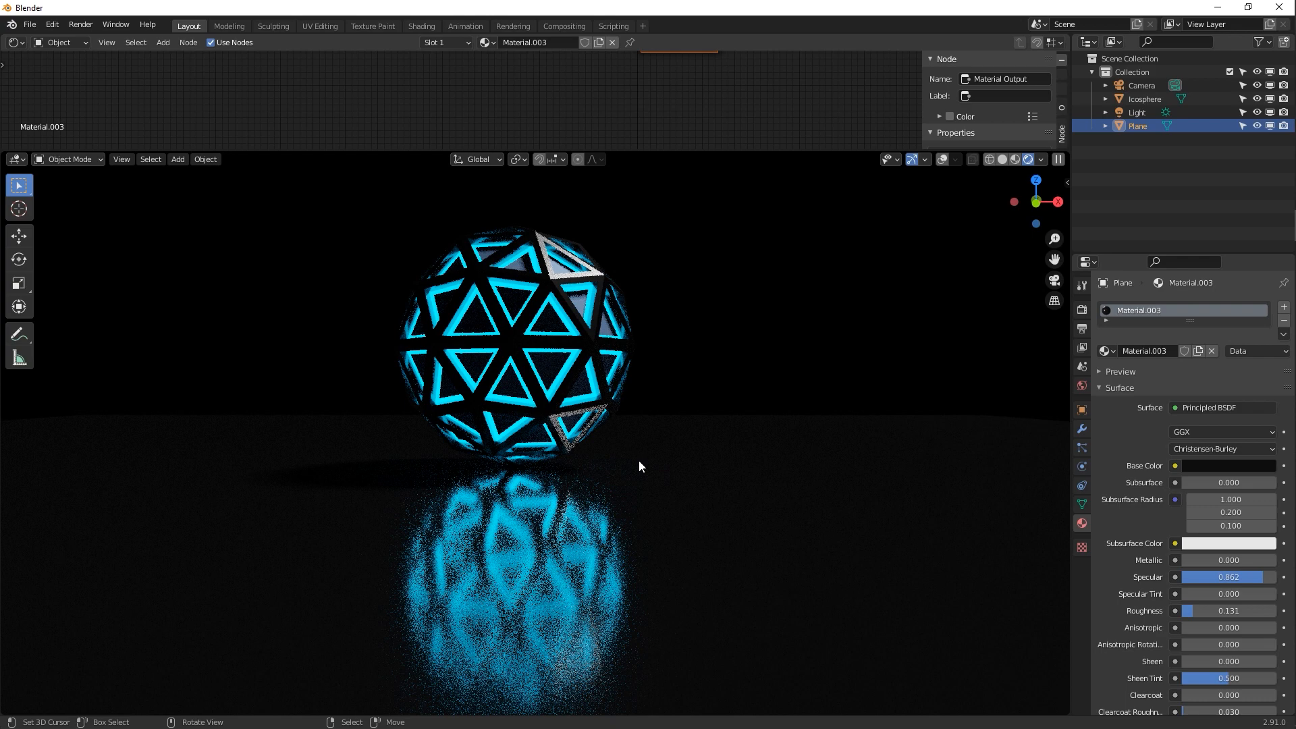
{"action": "scroll", "coordinate": [640, 466], "scroll_direction": "down", "scroll_amount": 1}
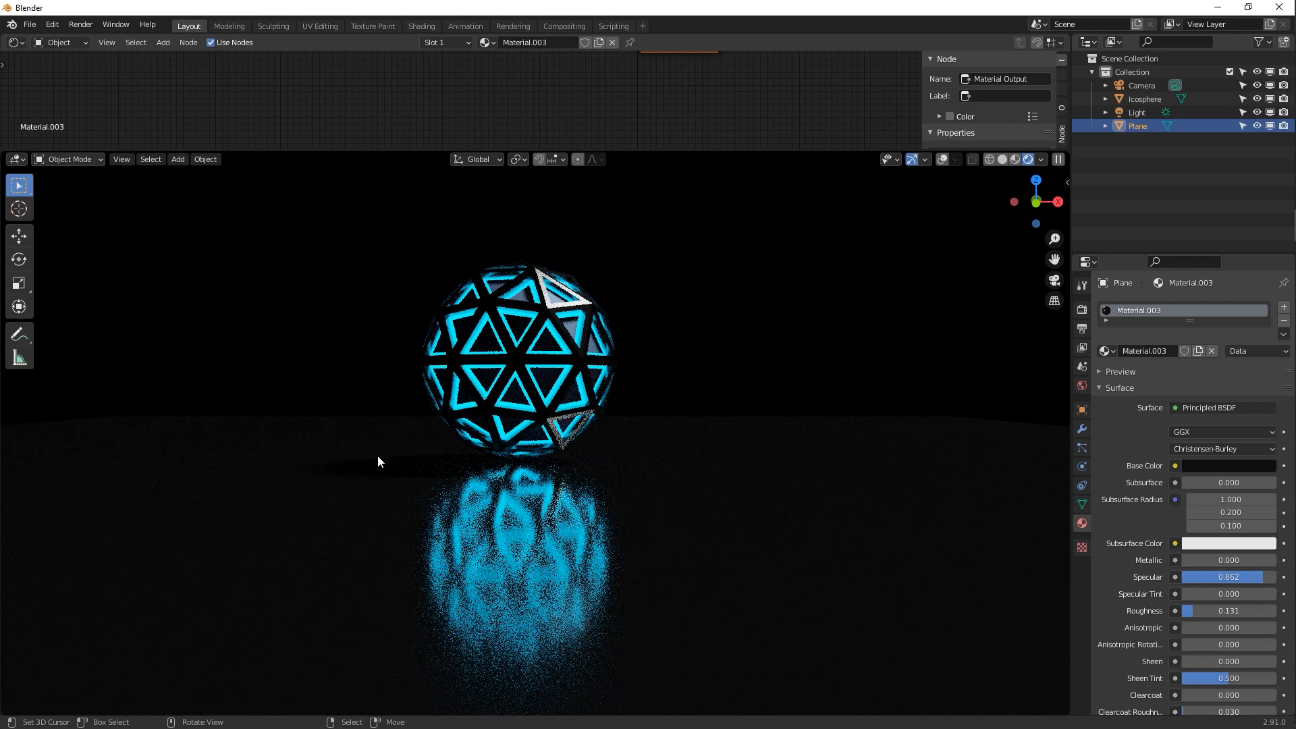